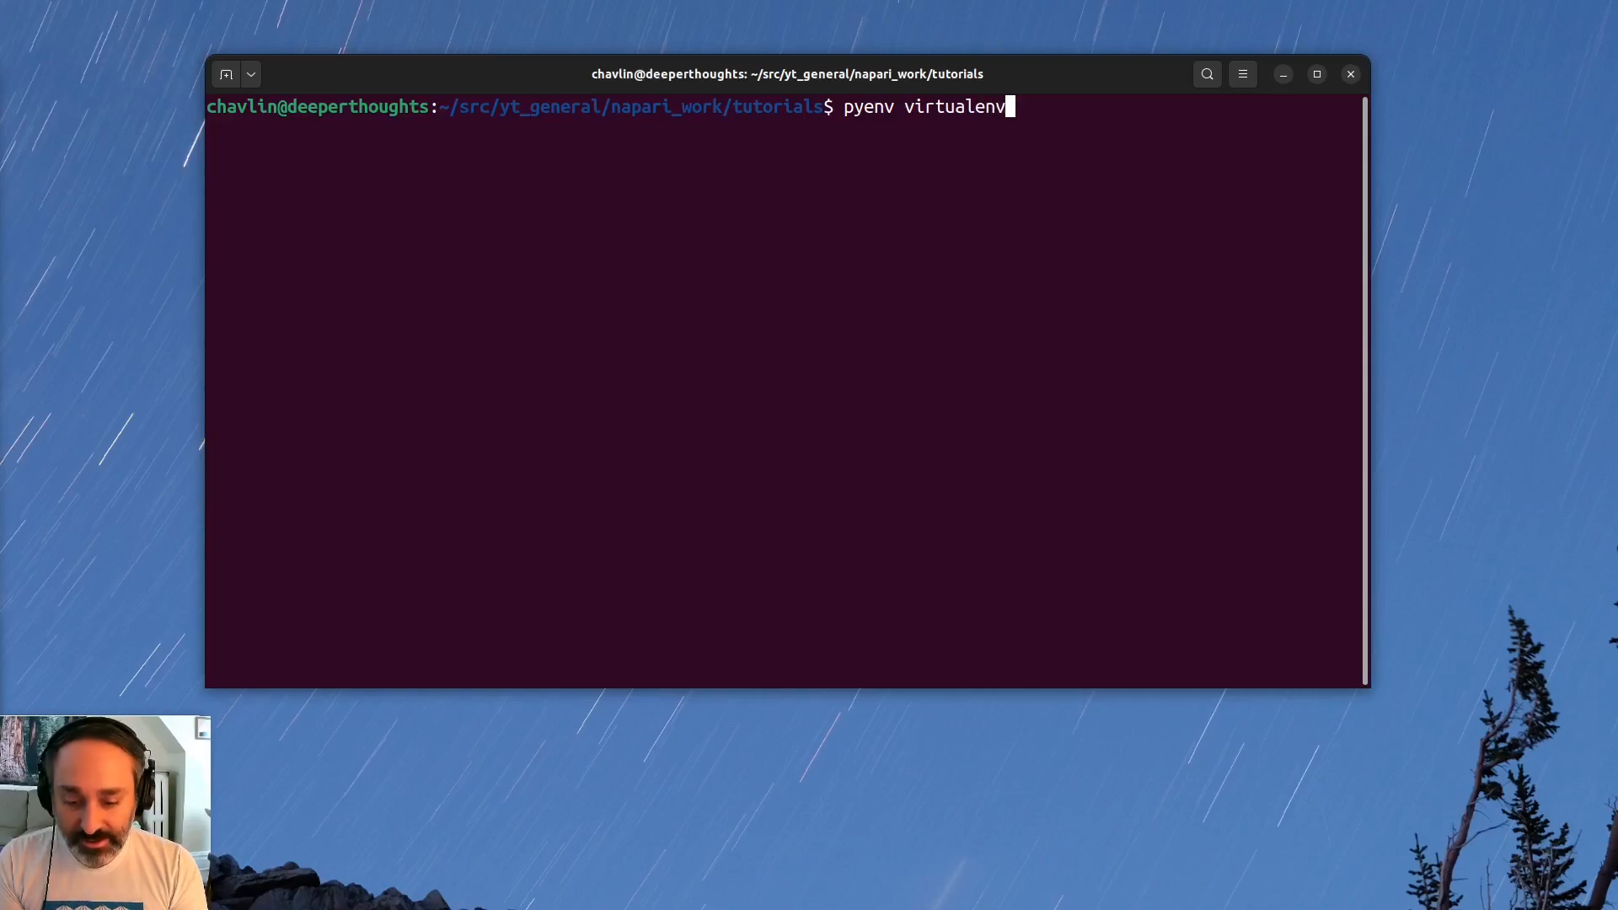
Create a pyenv virtual environment named ytnaparitutorials using Python 3.10.11
text(10.11 )
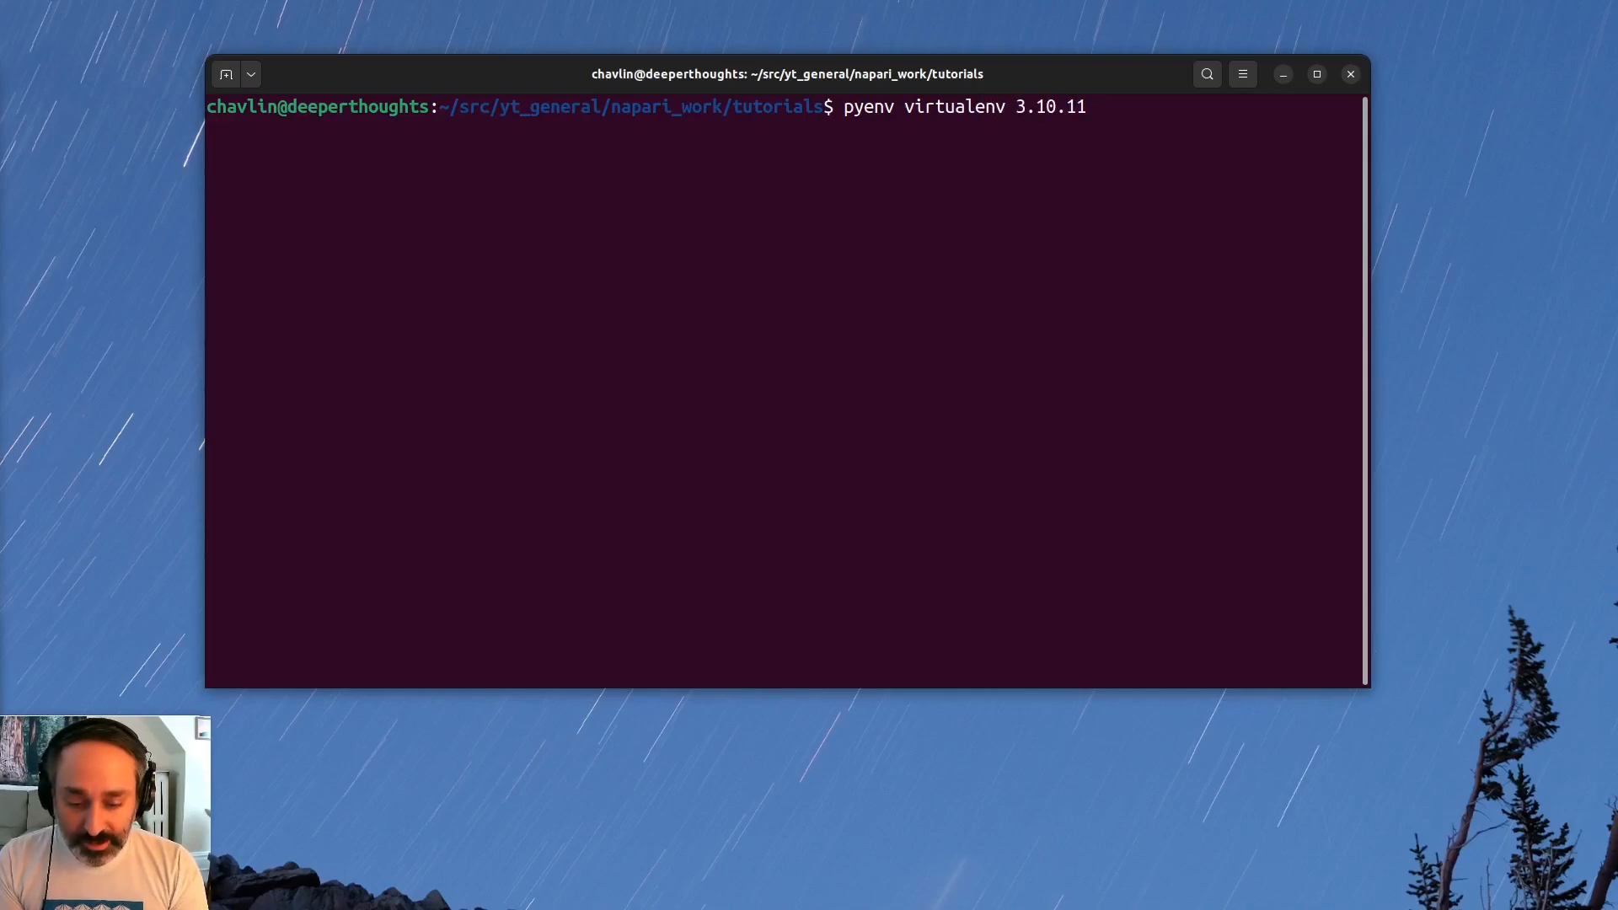
text(ytnaparituo)
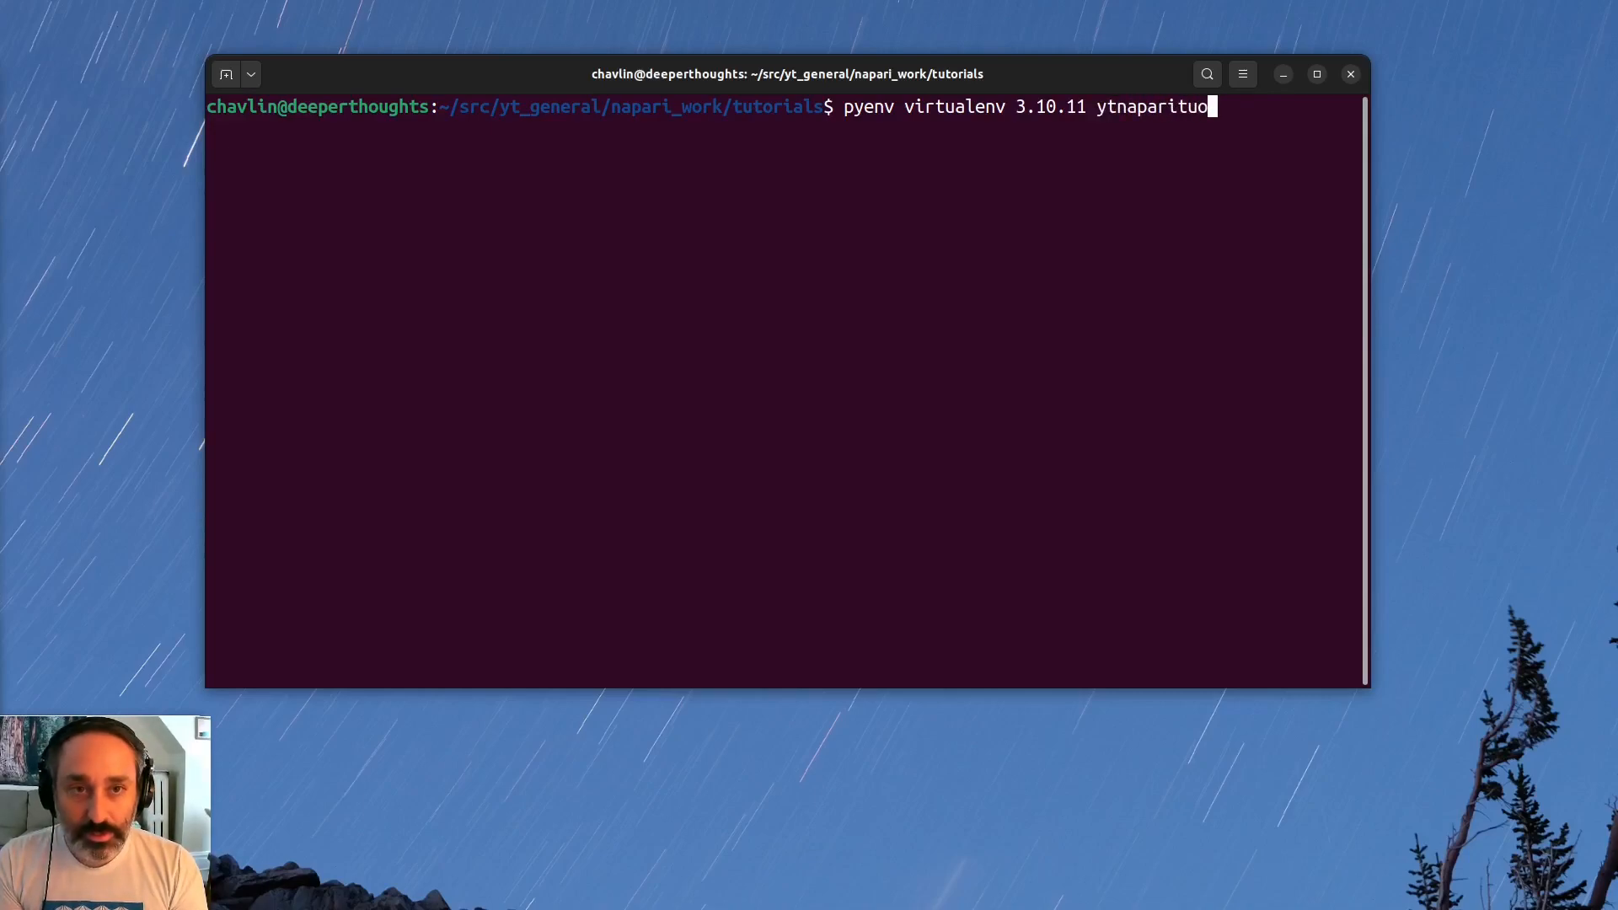
key(BackSpace)
text(torials)
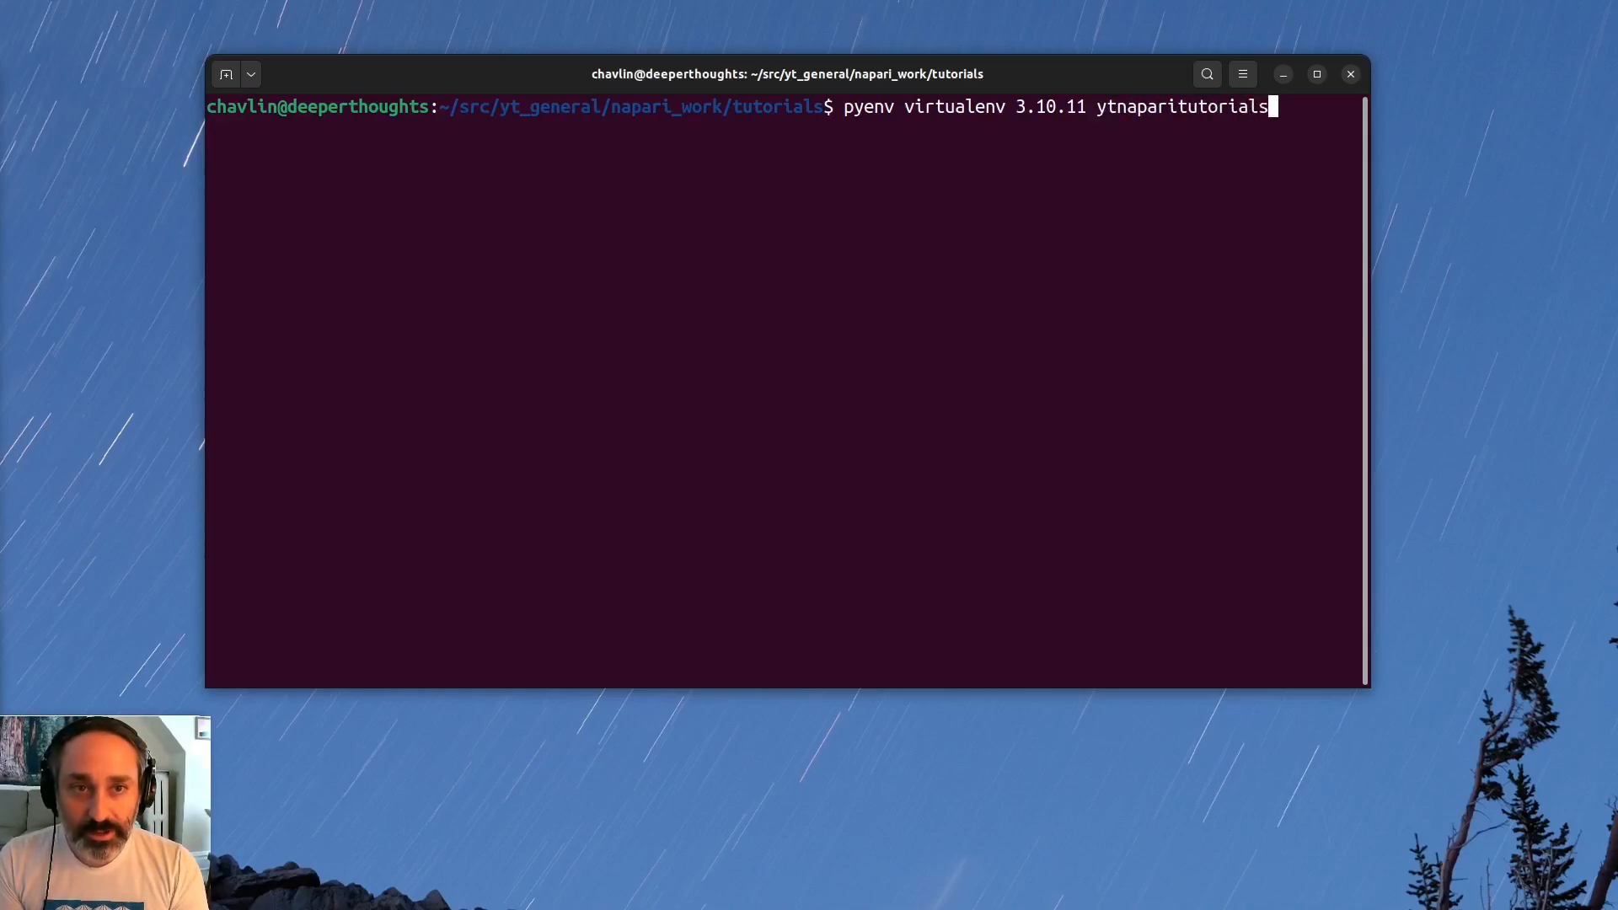
key(Return)
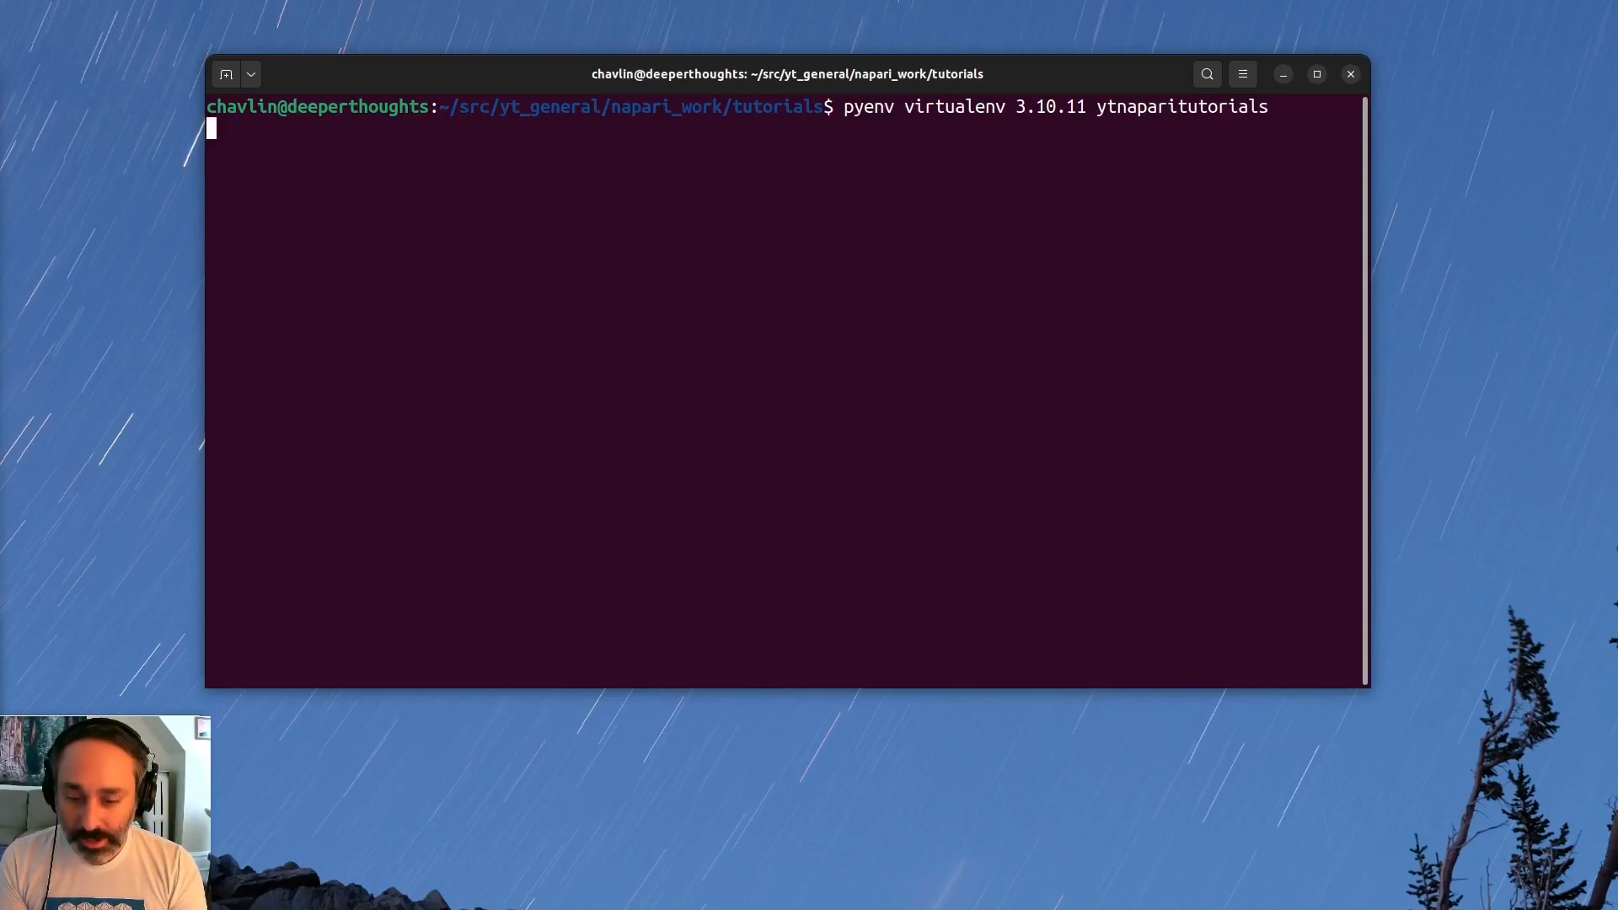
text(conda create -n ytnaparitut python=3.10)
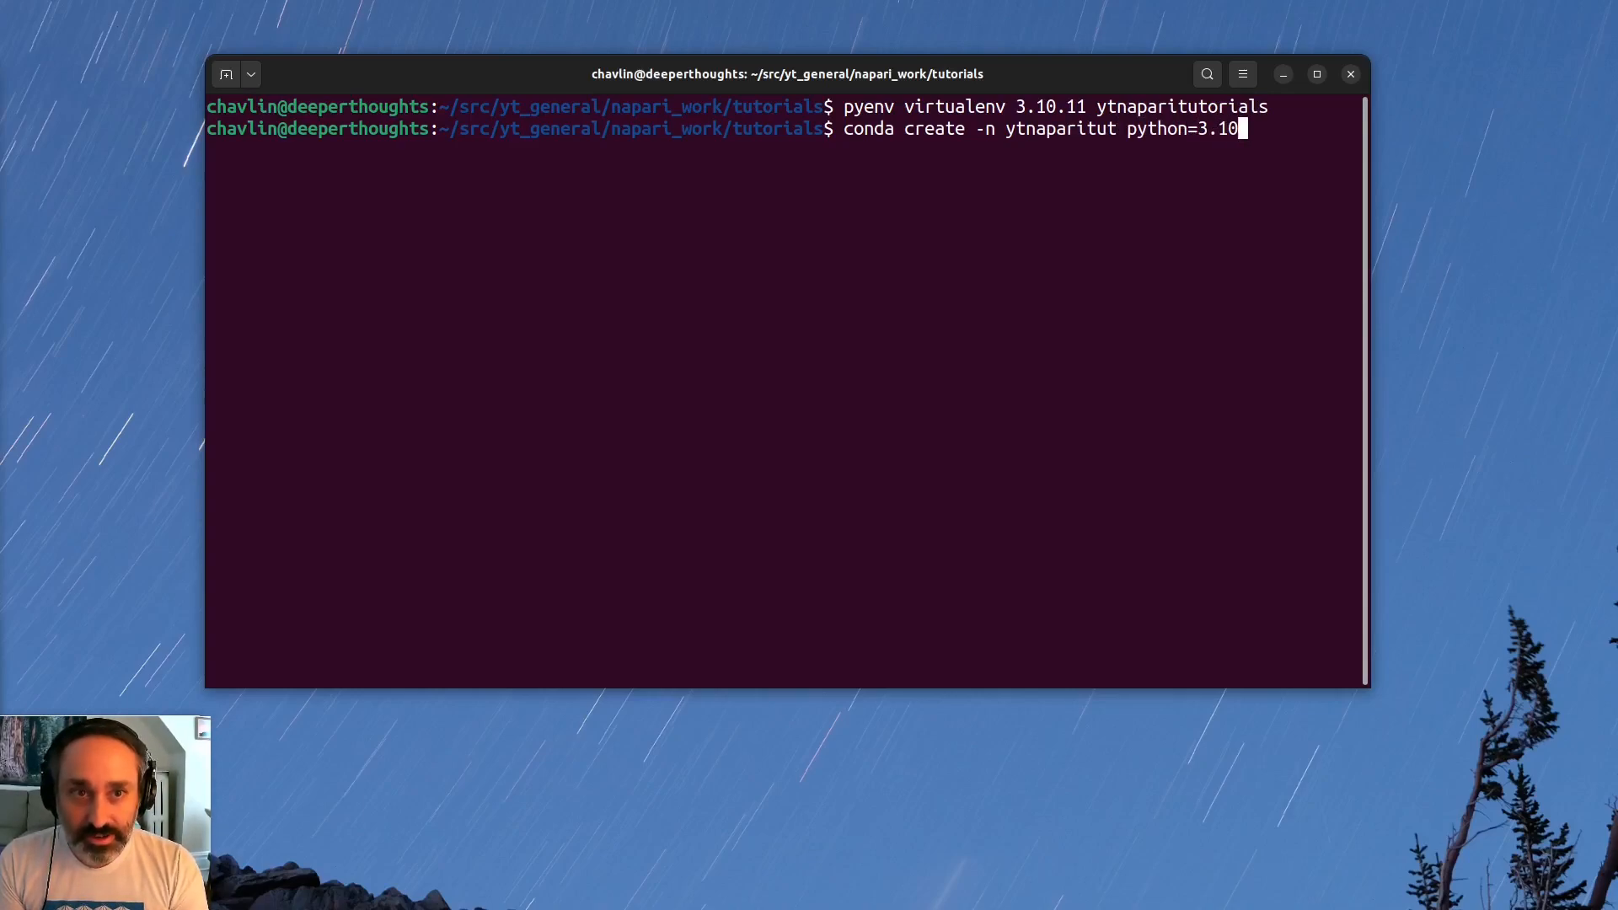
key(BackSpace)
key(BackSpace)
key(BackSpace)
key(BackSpace)
key(BackSpace)
key(BackSpace)
key(BackSpace)
key(BackSpace)
key(BackSpace)
key(BackSpace)
key(BackSpace)
key(BackSpace)
key(BackSpace)
key(BackSpace)
key(BackSpace)
key(BackSpace)
key(BackSpace)
key(BackSpace)
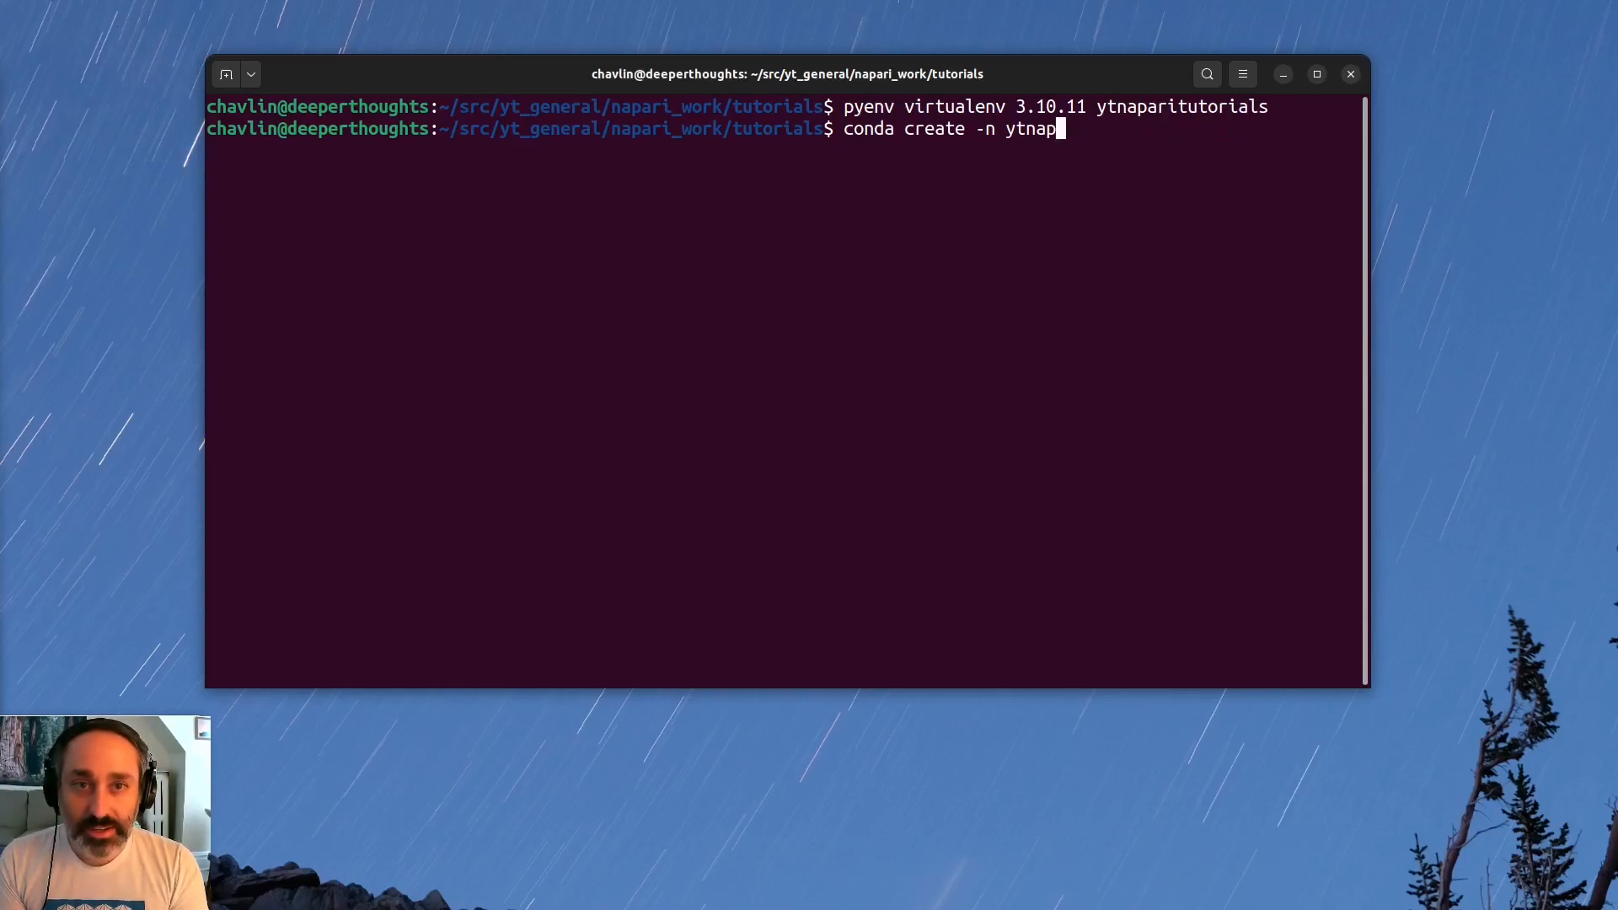
key(BackSpace)
key(BackSpace)
key(BackSpace)
key(BackSpace)
key(BackSpace)
key(BackSpace)
key(BackSpace)
key(BackSpace)
key(BackSpace)
key(BackSpace)
key(BackSpace)
key(BackSpace)
key(BackSpace)
key(BackSpace)
key(BackSpace)
key(BackSpace)
key(BackSpace)
key(BackSpace)
key(BackSpace)
key(BackSpace)
Activate the ytnaparitutorials environment with pyenv and upgrade pip in it
text(pyenv activat)
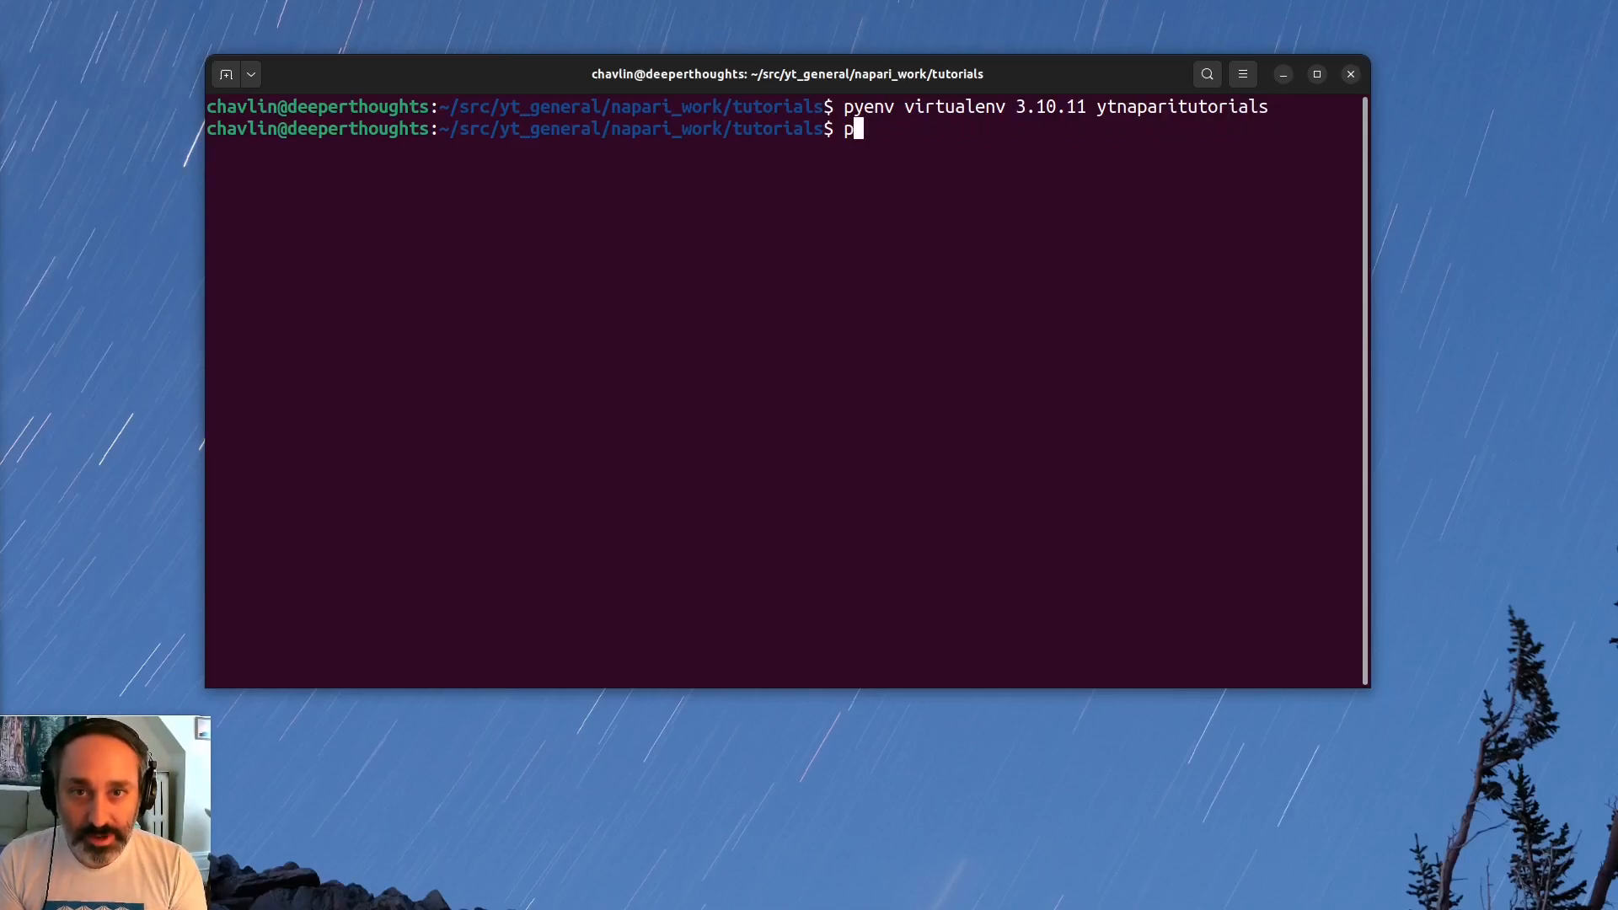
text(e )
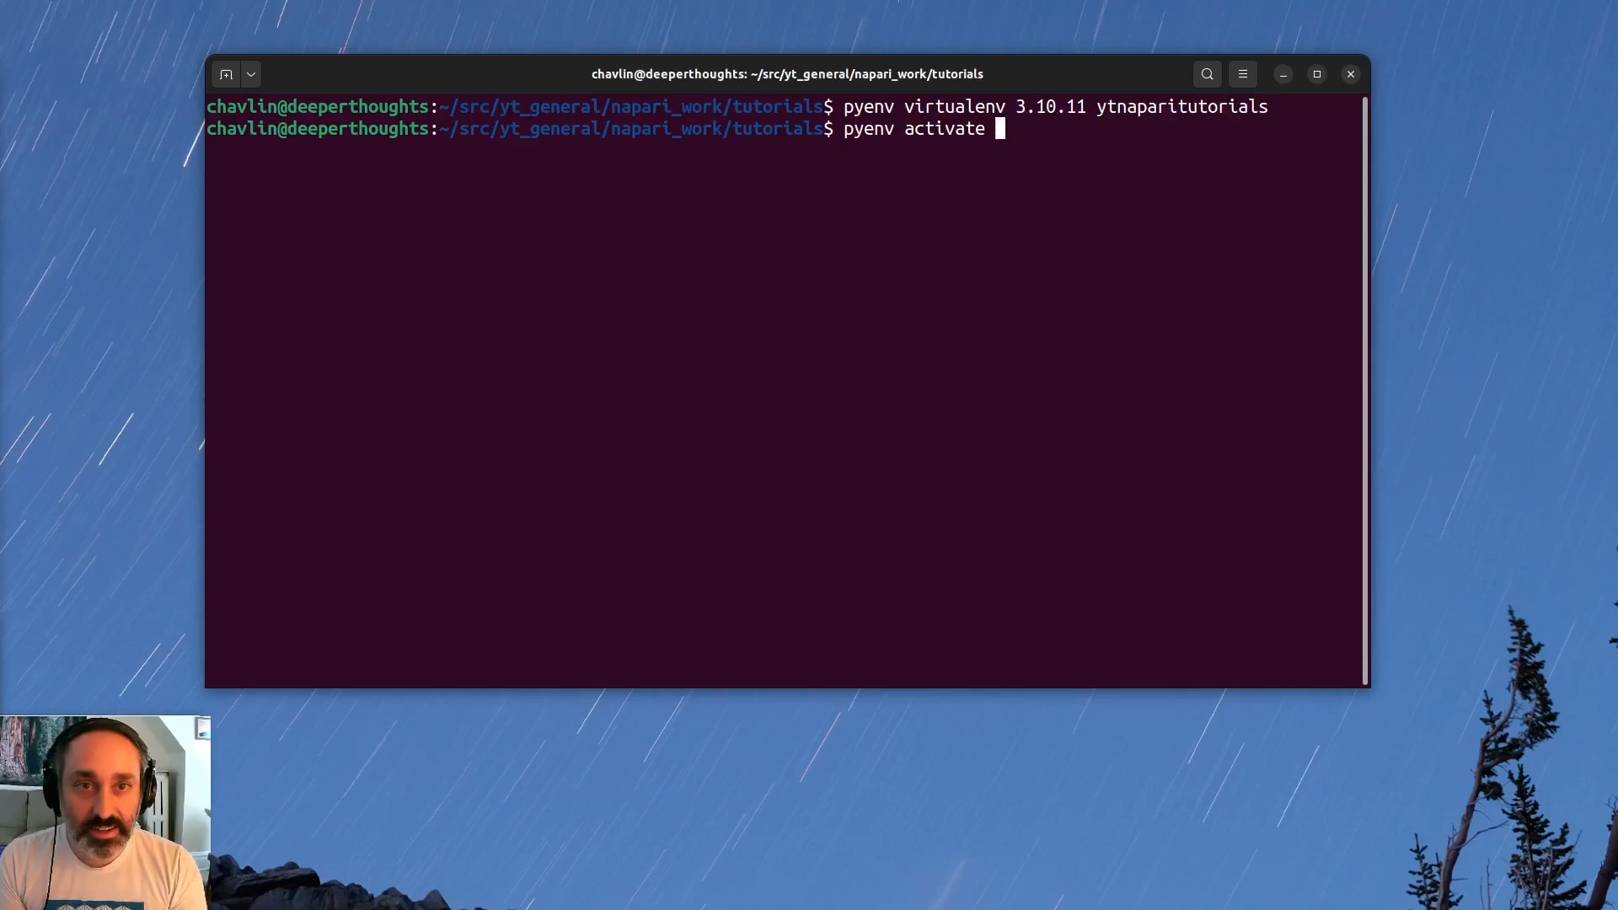
text(ytnaparitutorials)
key(Return)
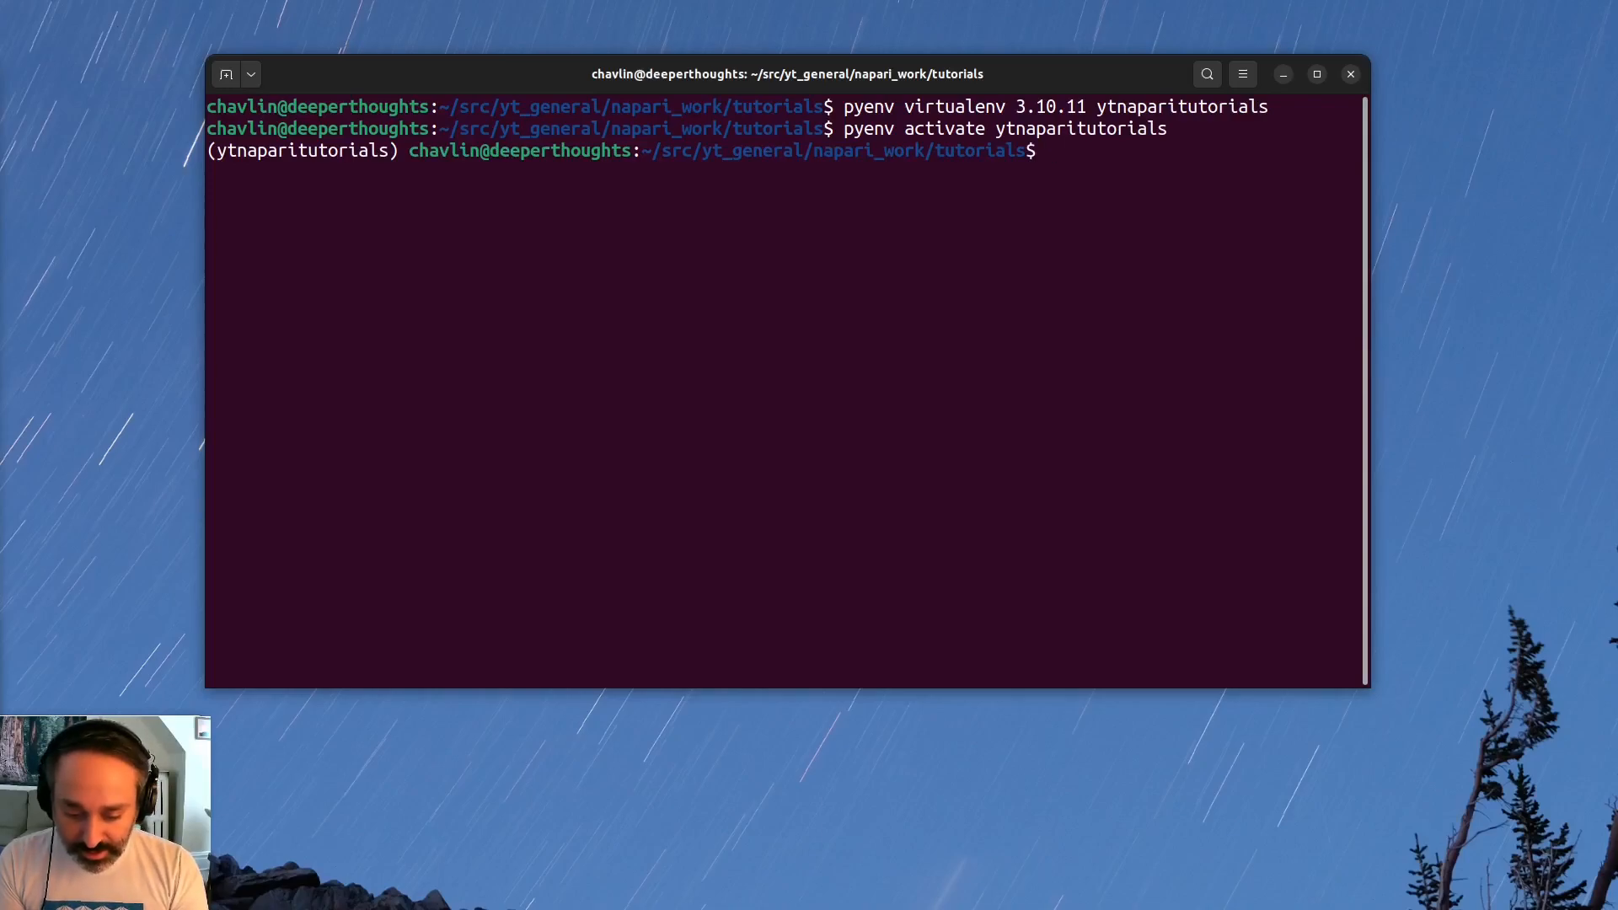
text(pip install --upgrade pip)
key(Return)
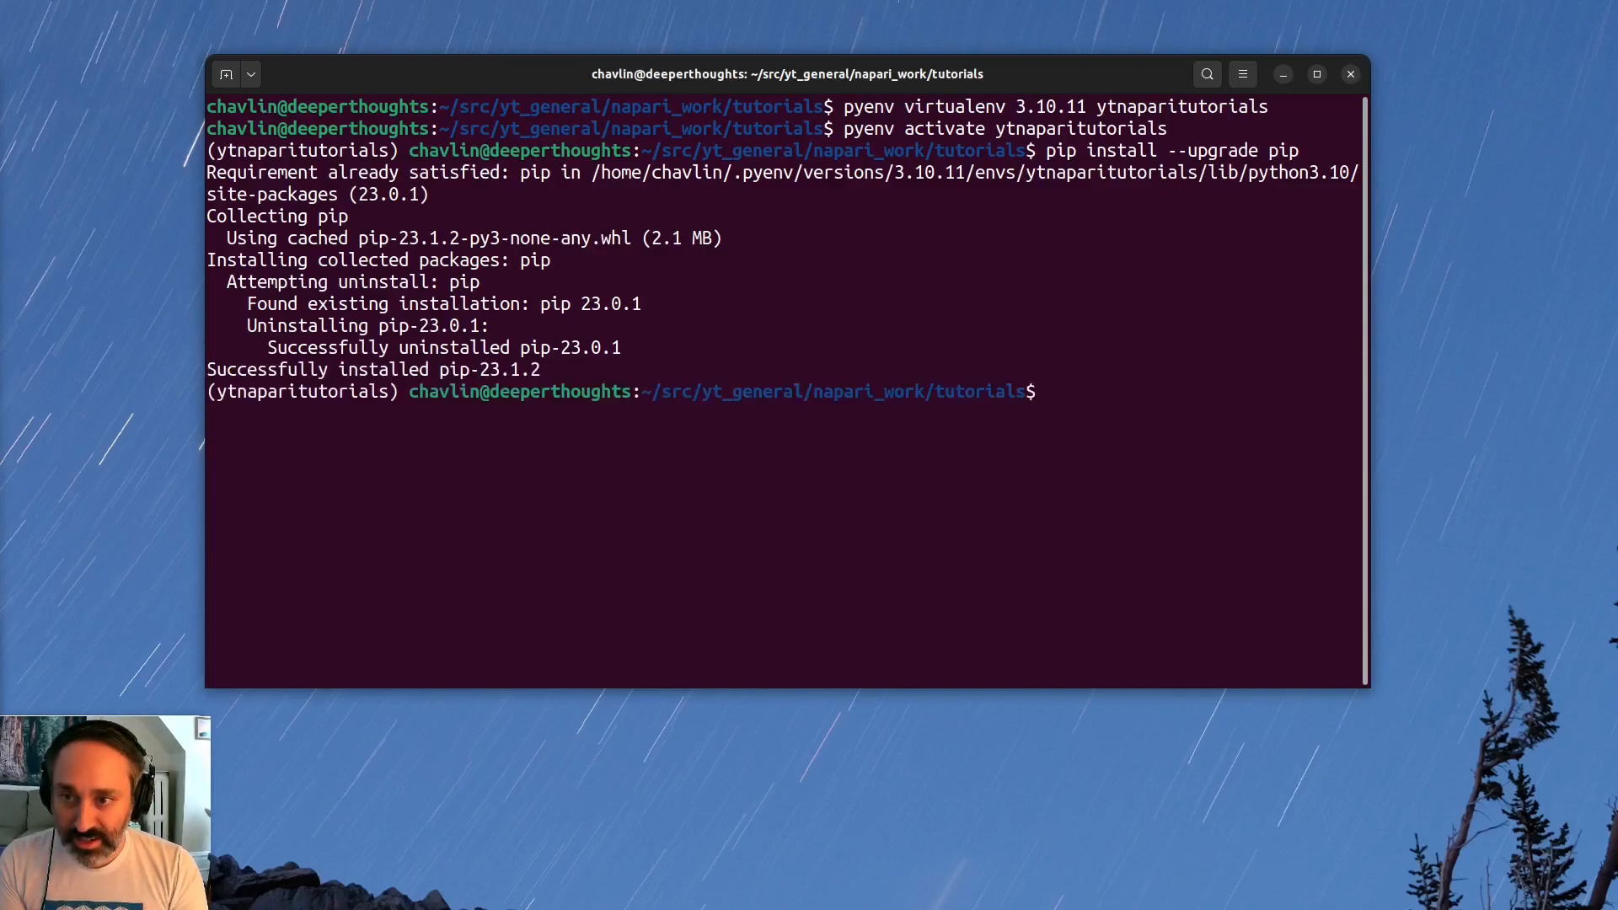
Install napari with all its optional dependencies through pip, using the quoted package spec "napari[all]"
text(pip install "napari[all]')
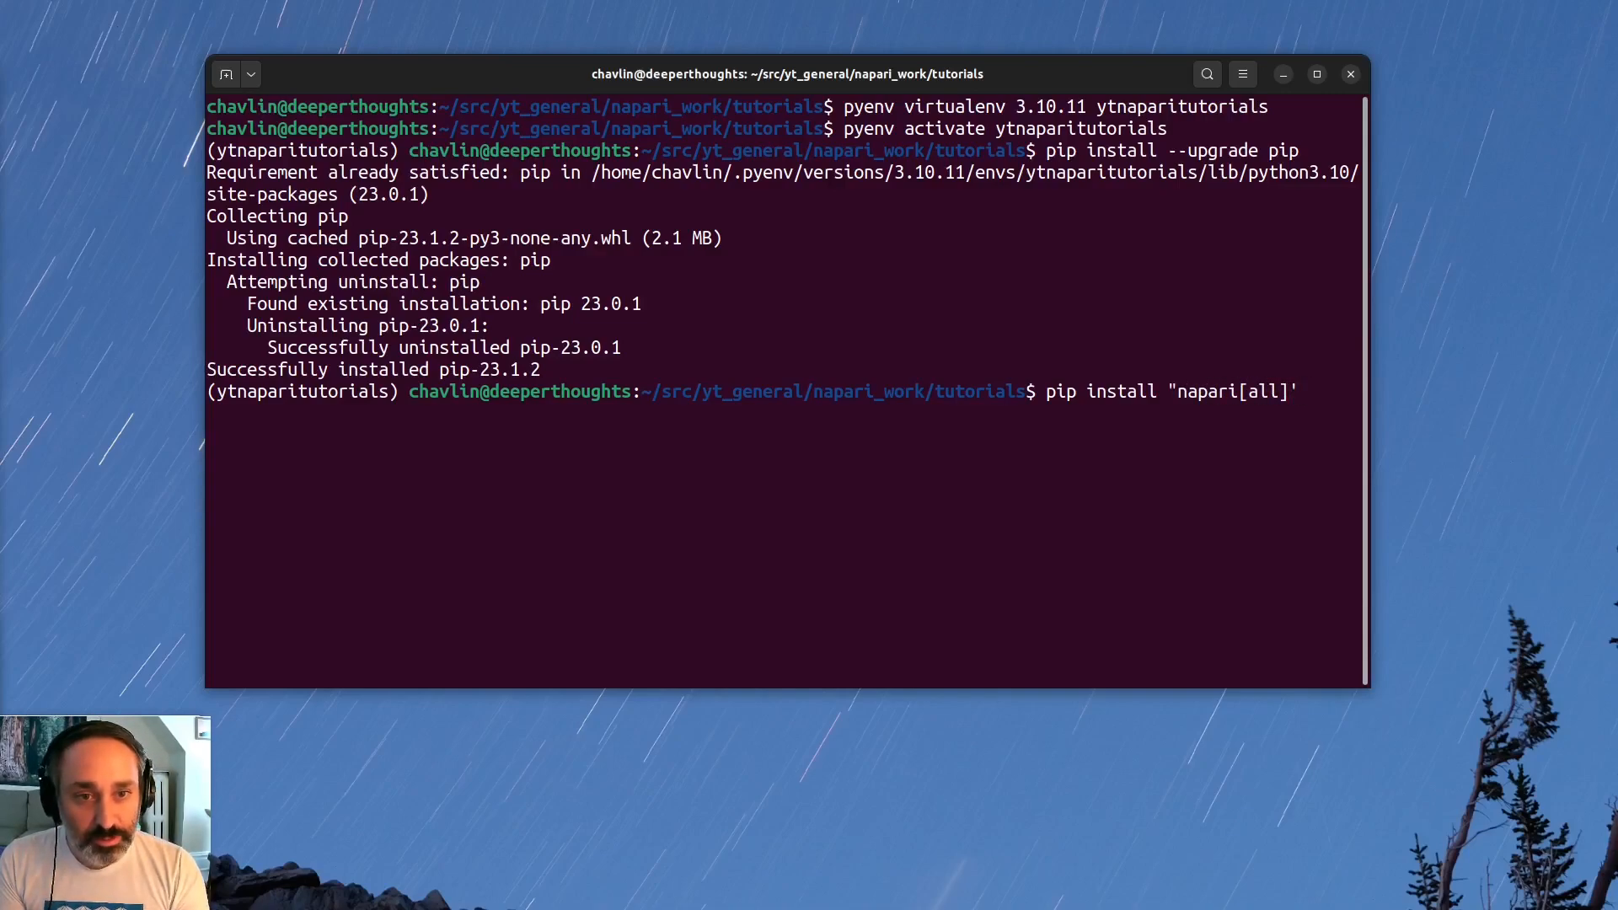
key(Left)
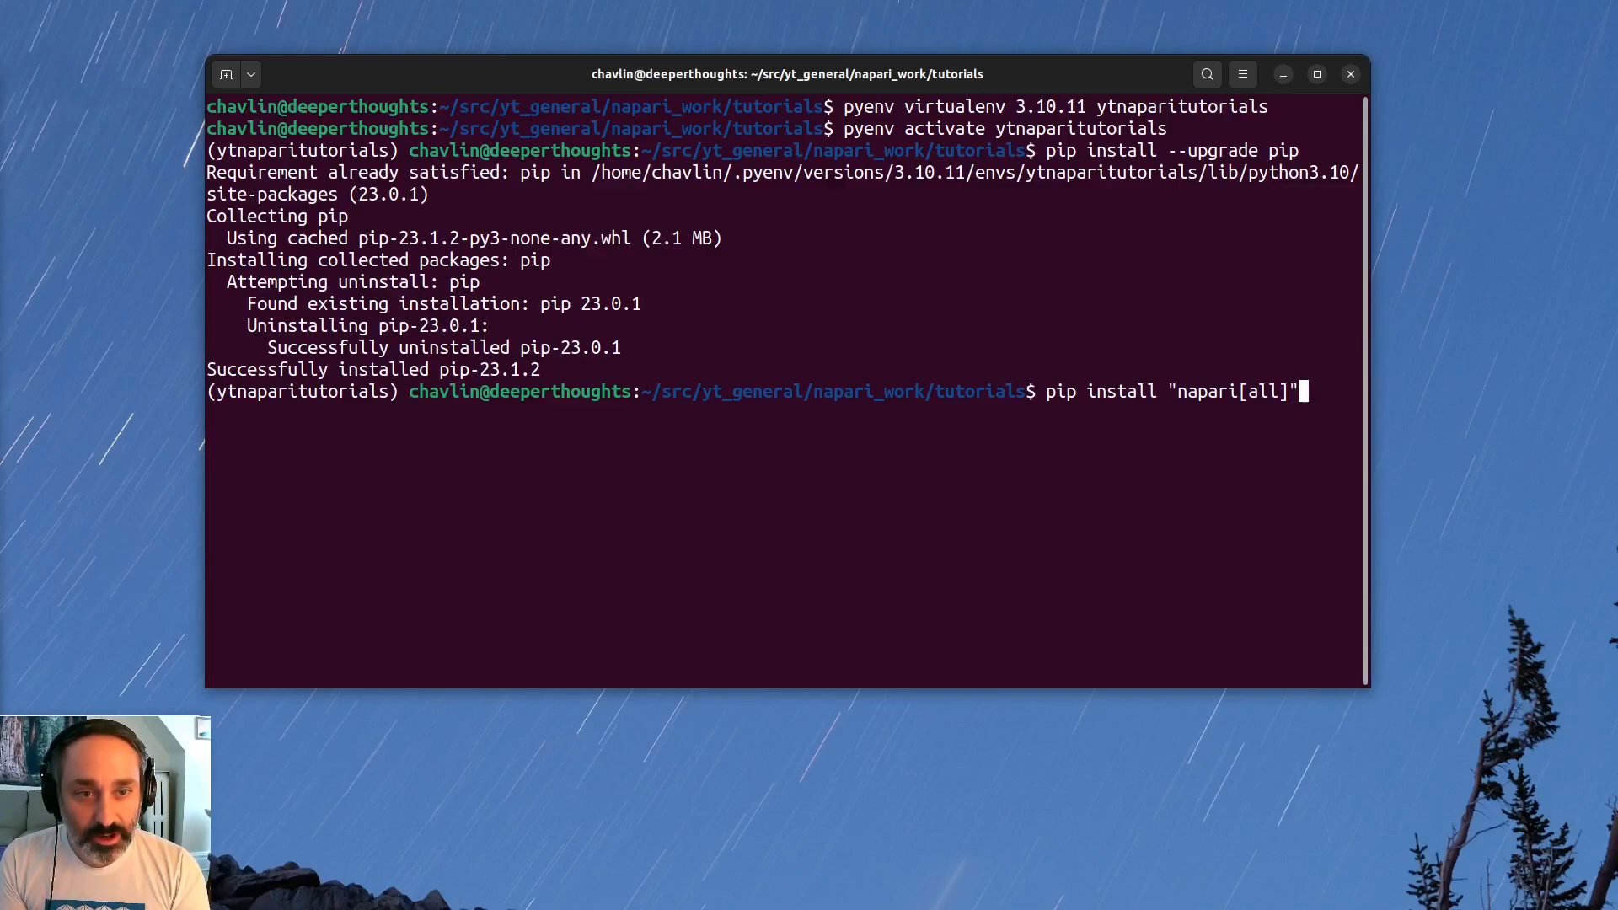
key(Delete)
text(")
key(Return)
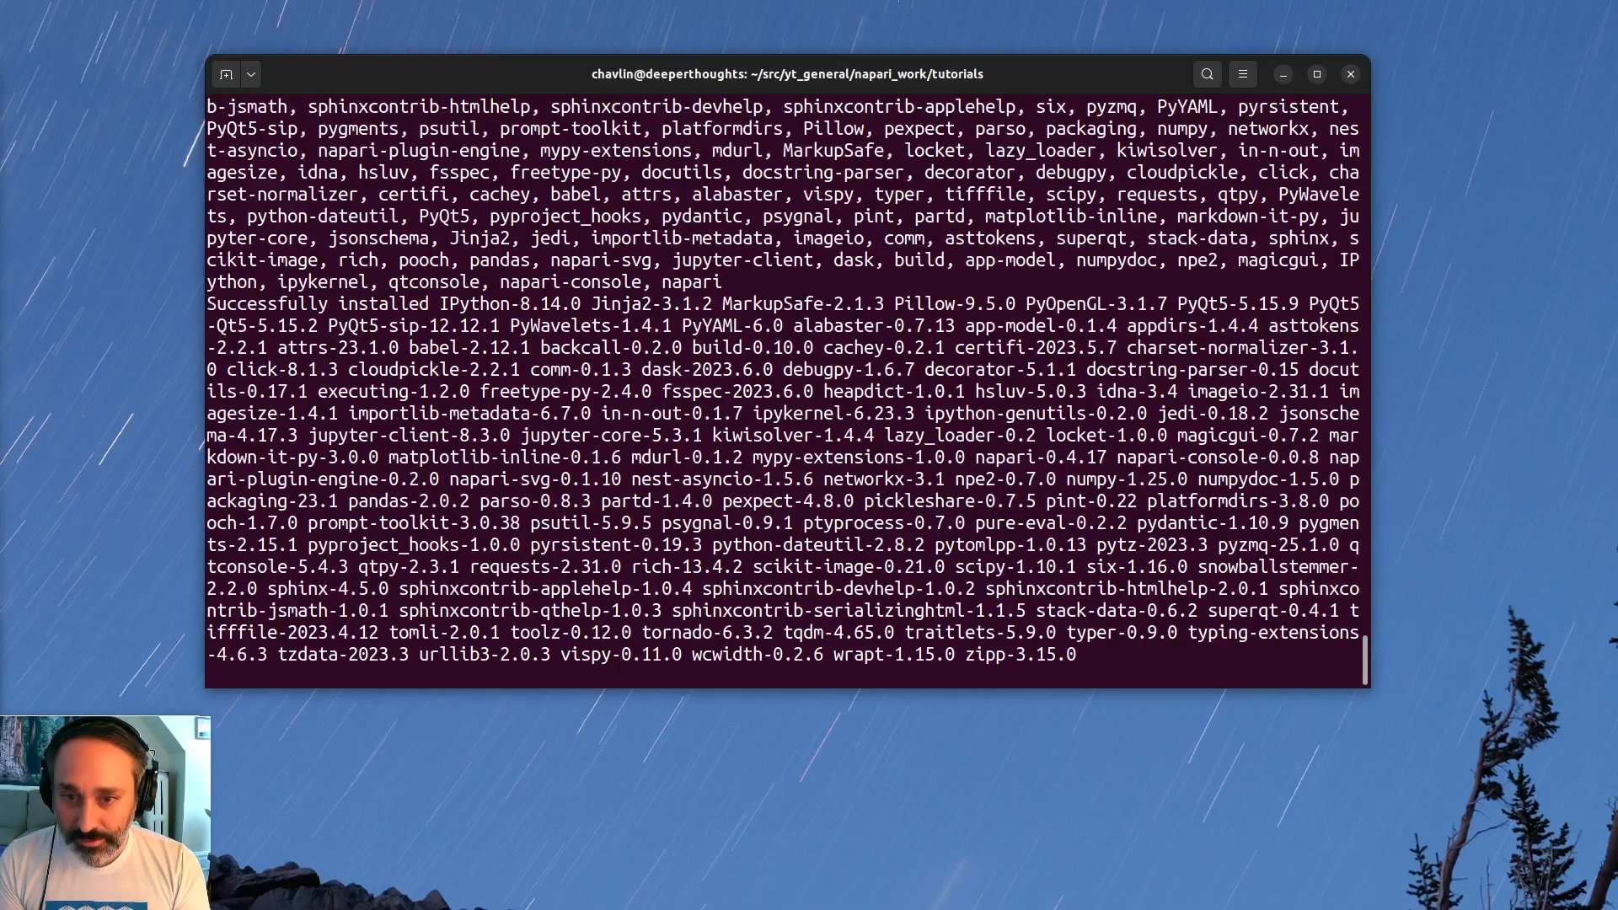
Install yt with its full set of dependencies through pip, using the quoted package spec "yt[full]"
text(pip install "yt)
key(BackSpace)
key(BackSpace)
text("yt[full]")
key(Return)
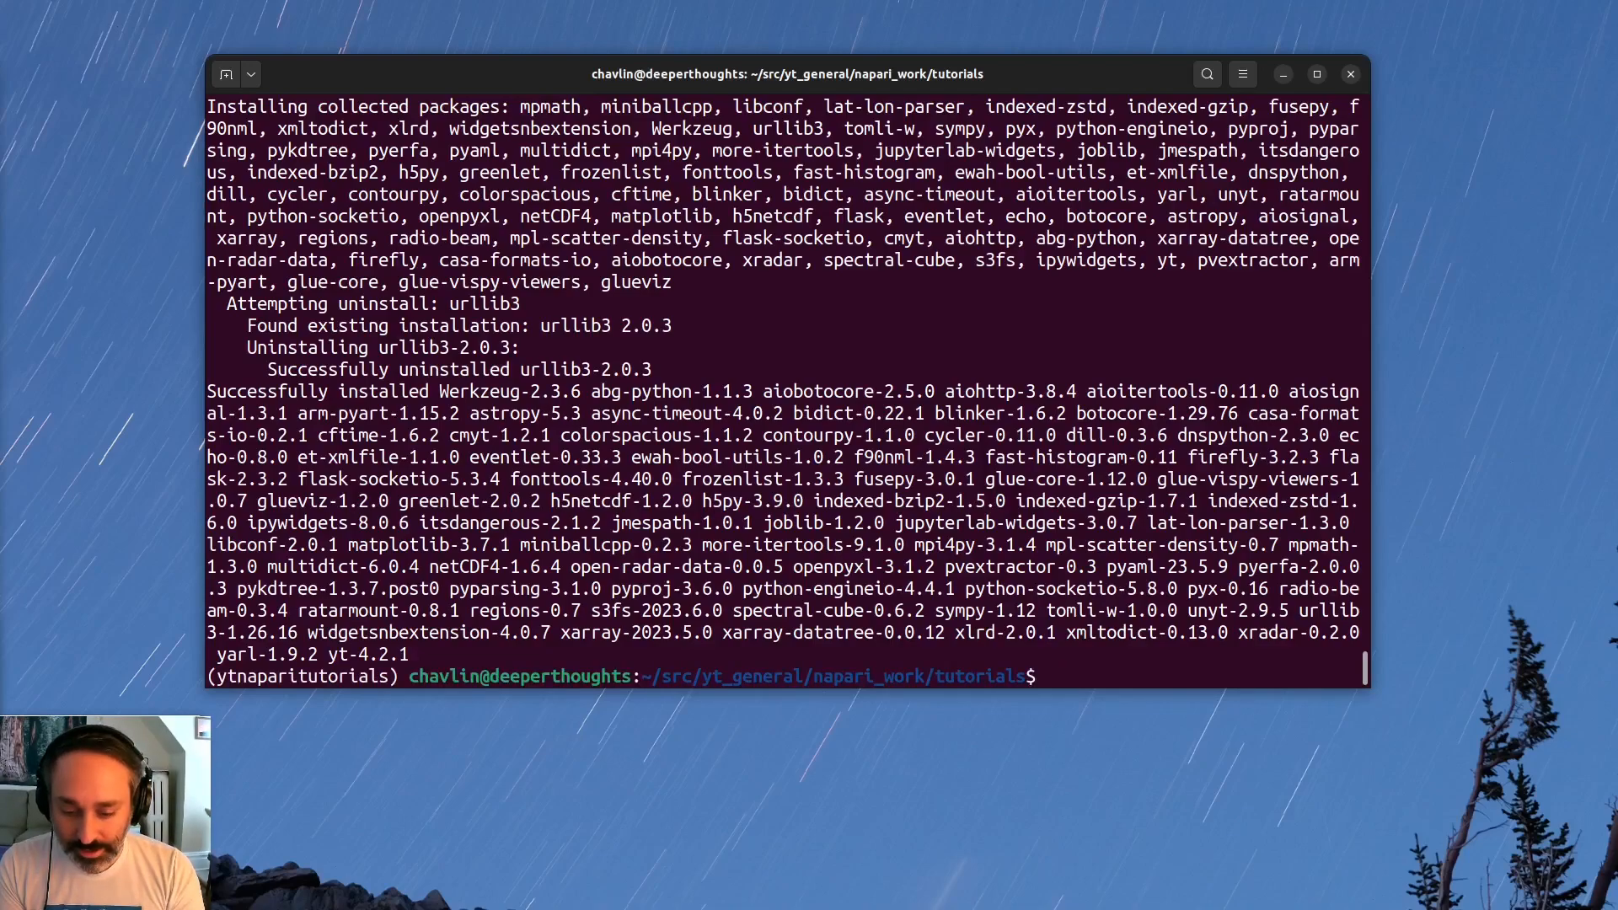
Install jupyterlab into the active environment with pip
text(pip install jup)
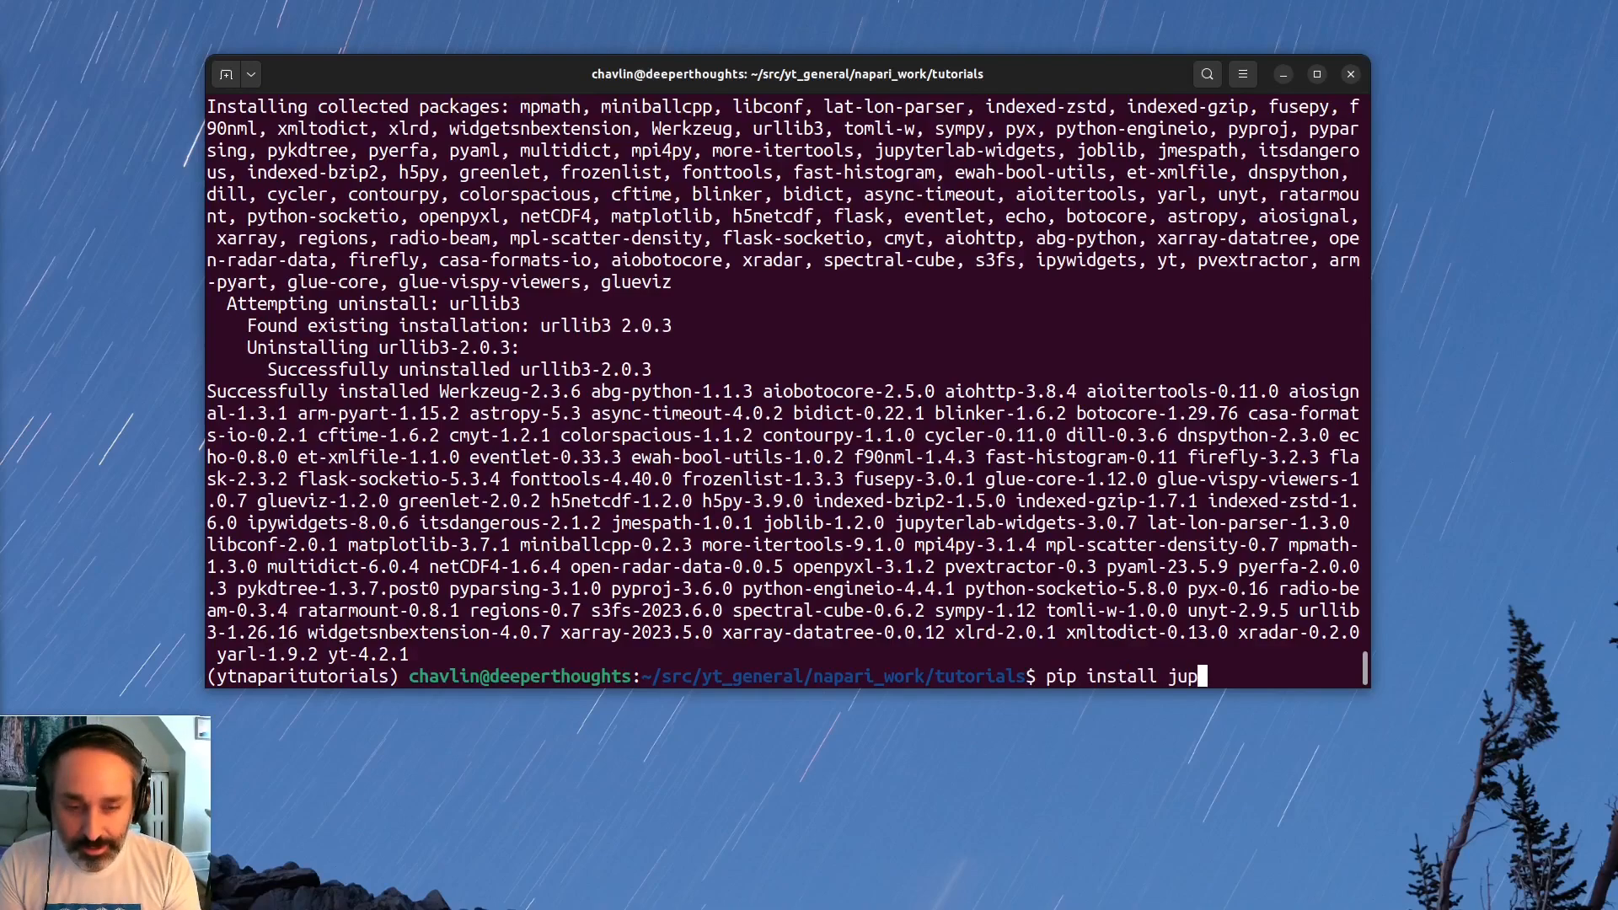
text(yterlab)
key(Return)
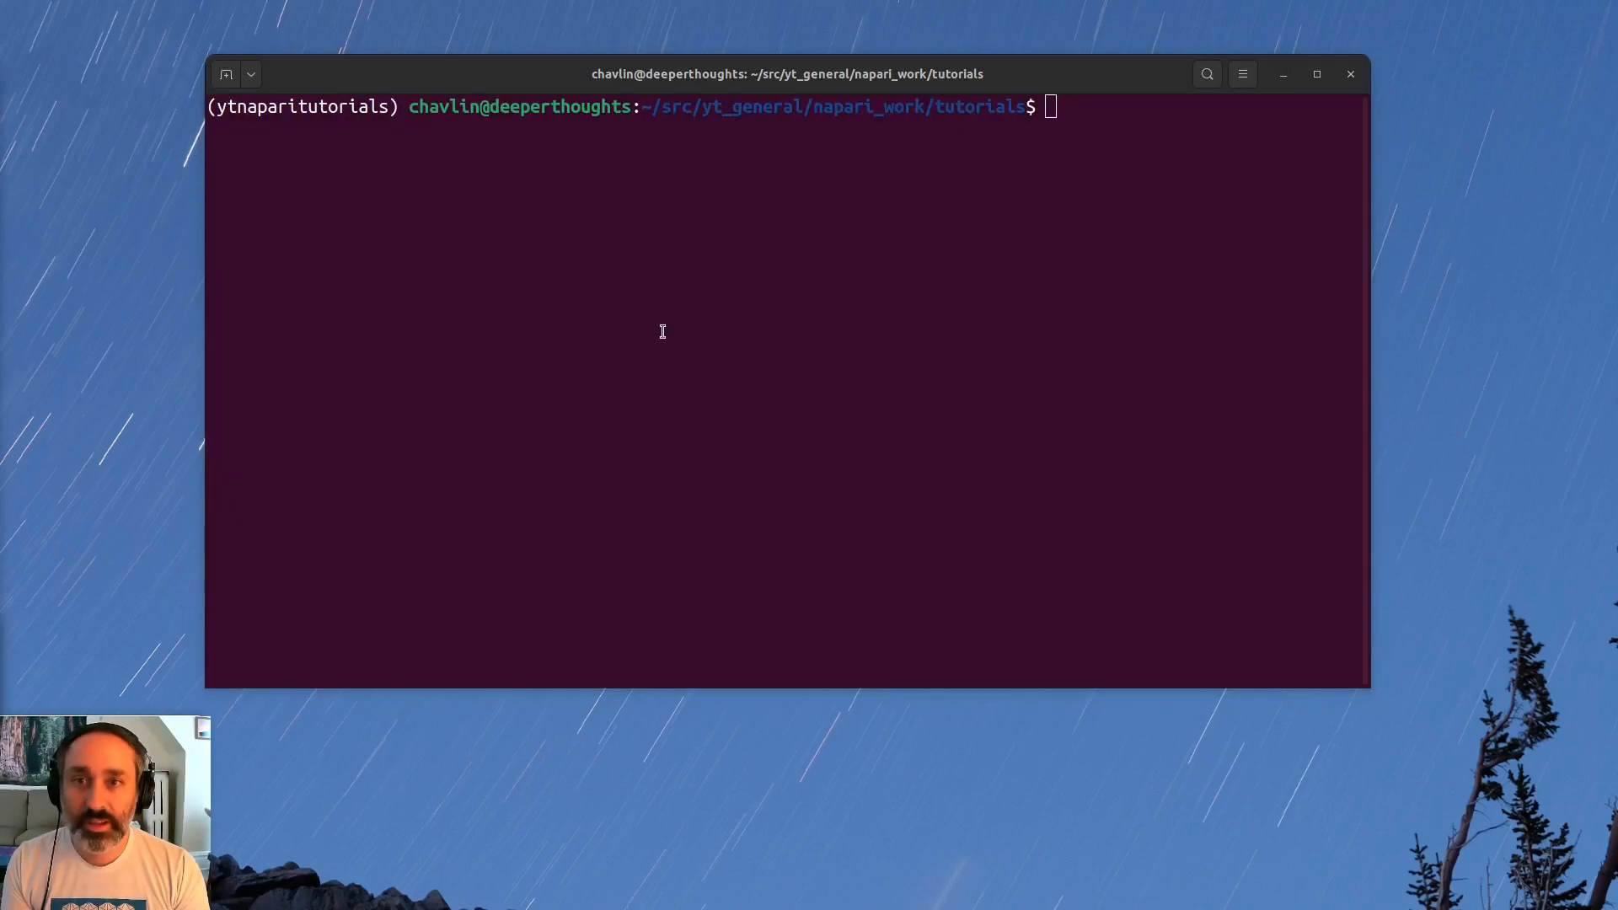
Launch napari from the terminal and move its window down so the title bar is visible
click(662, 331)
text(napari)
key(Return)
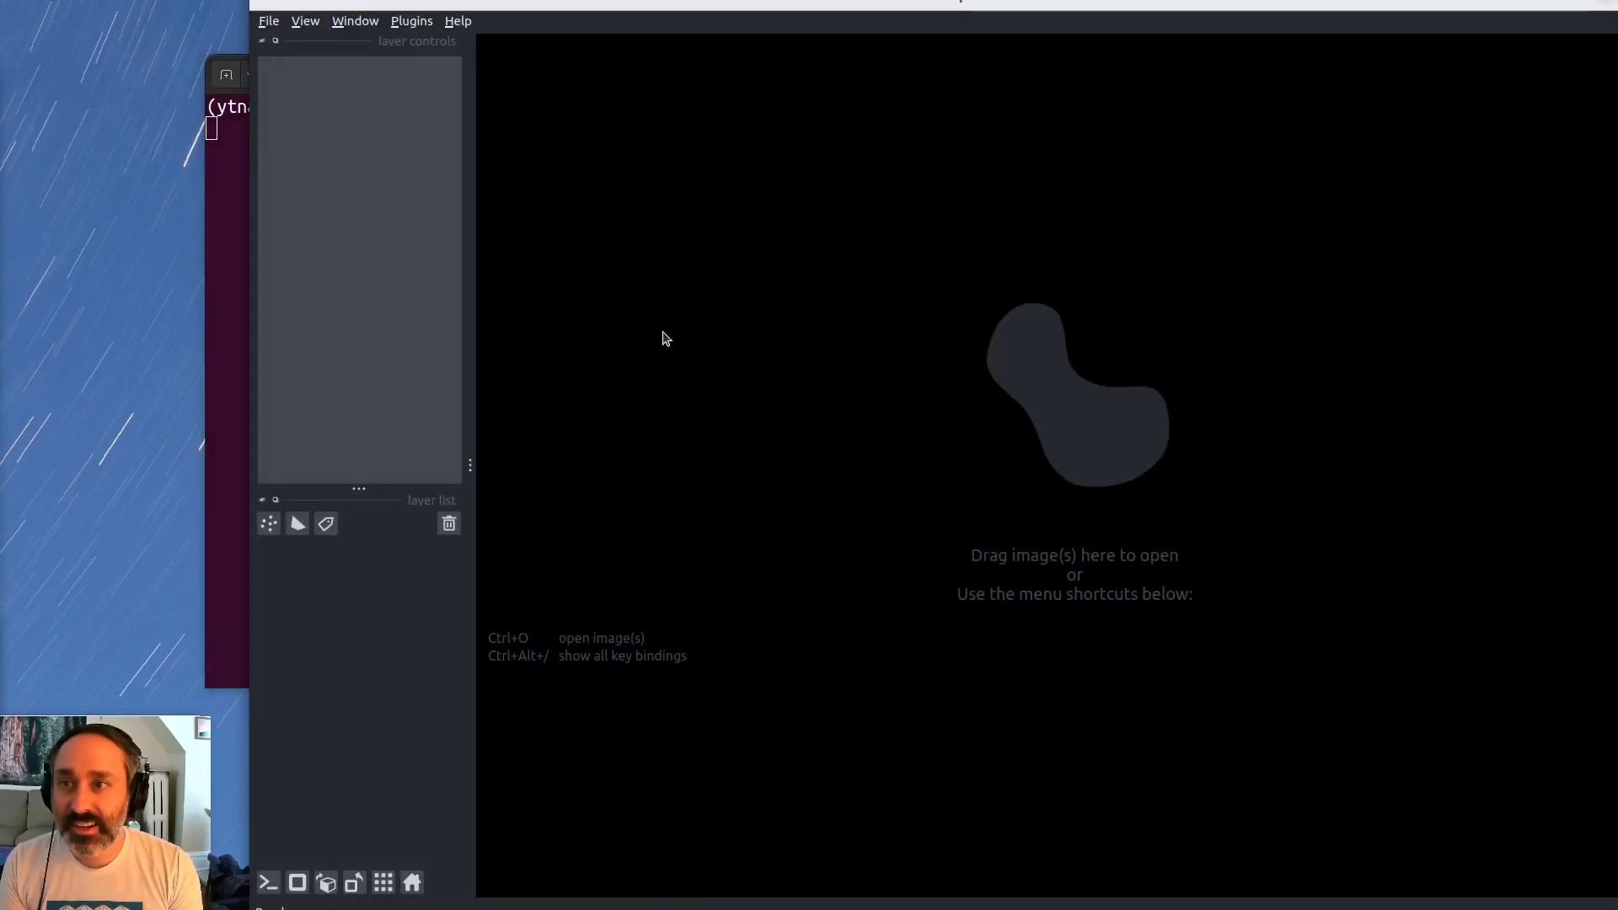
drag(321, 2, 303, 23)
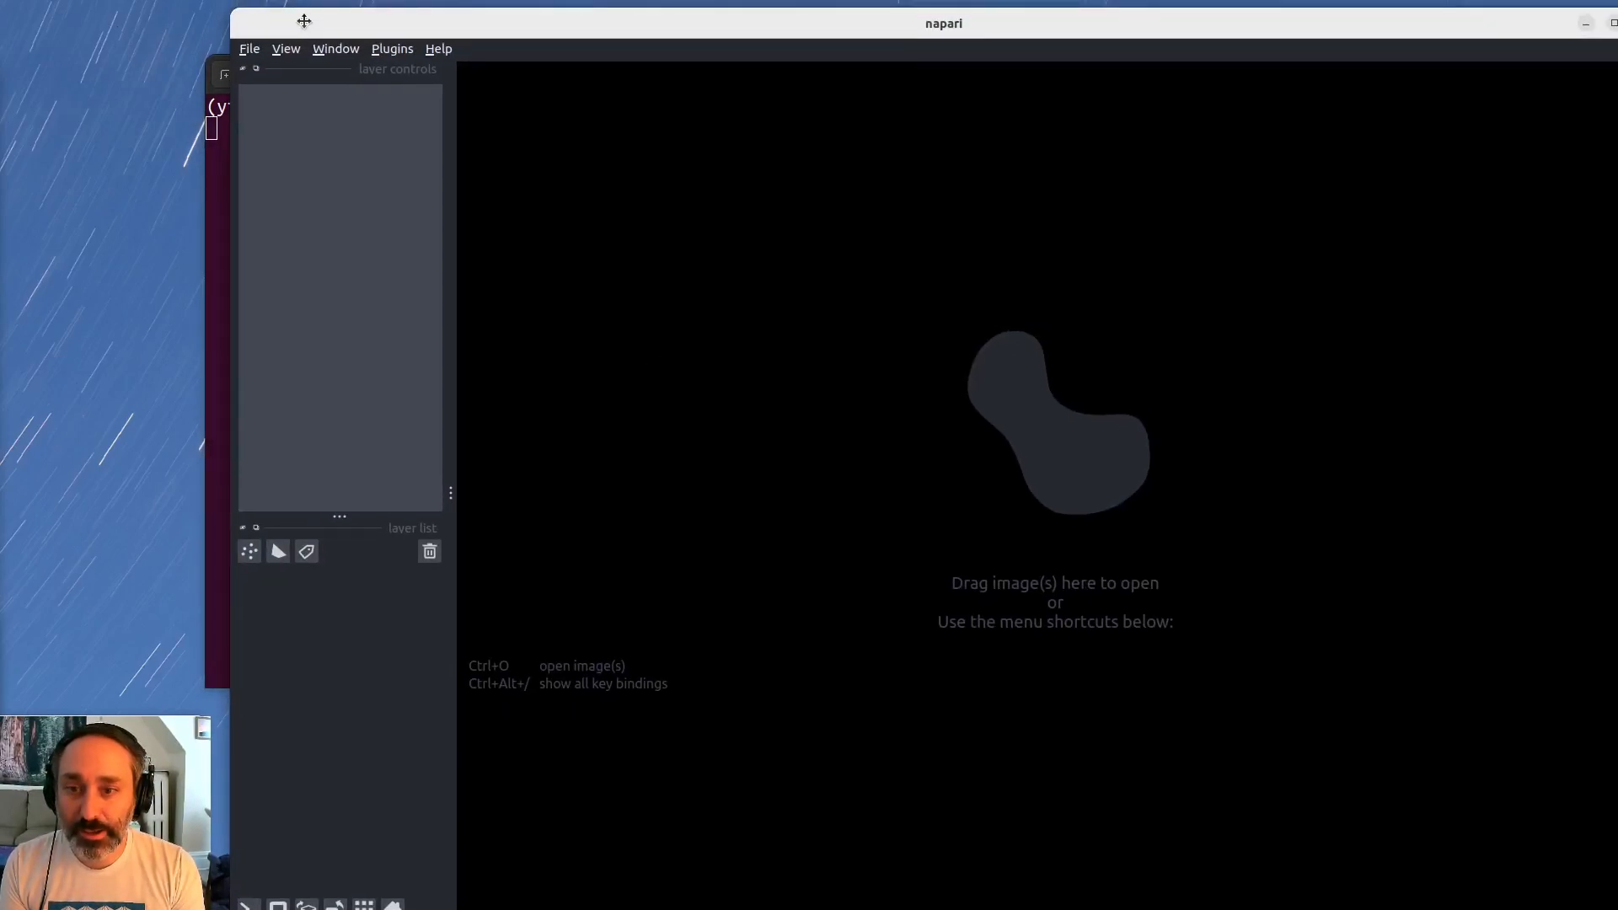
Open napari's built-in sample dataset Cells (3D+2Ch) in the viewer
click(253, 49)
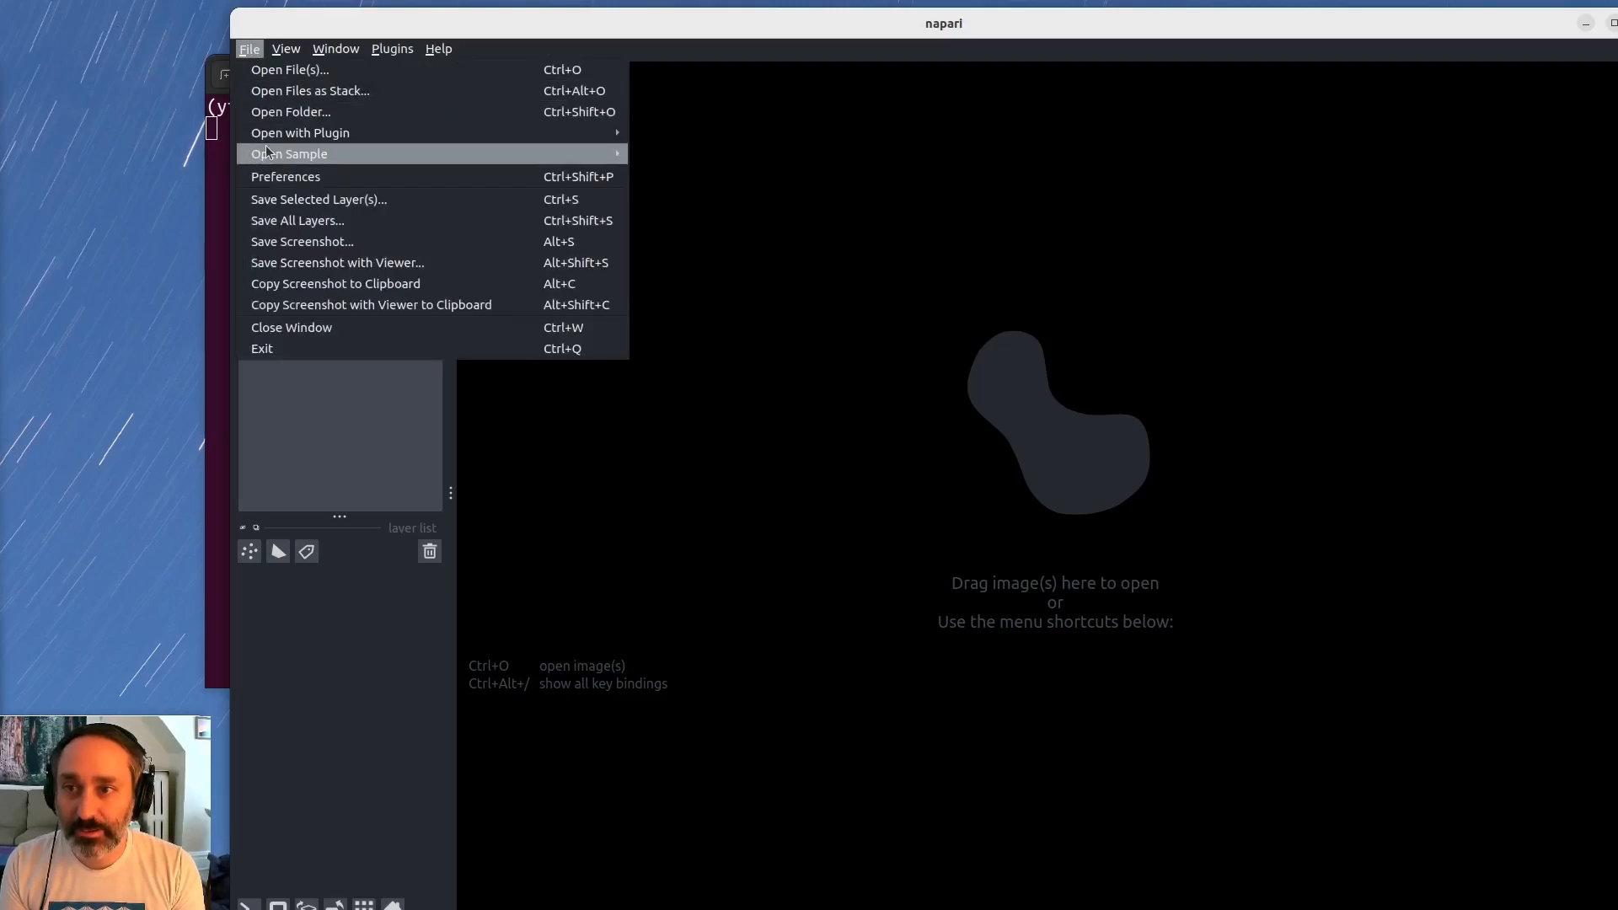
mouse_move(279, 154)
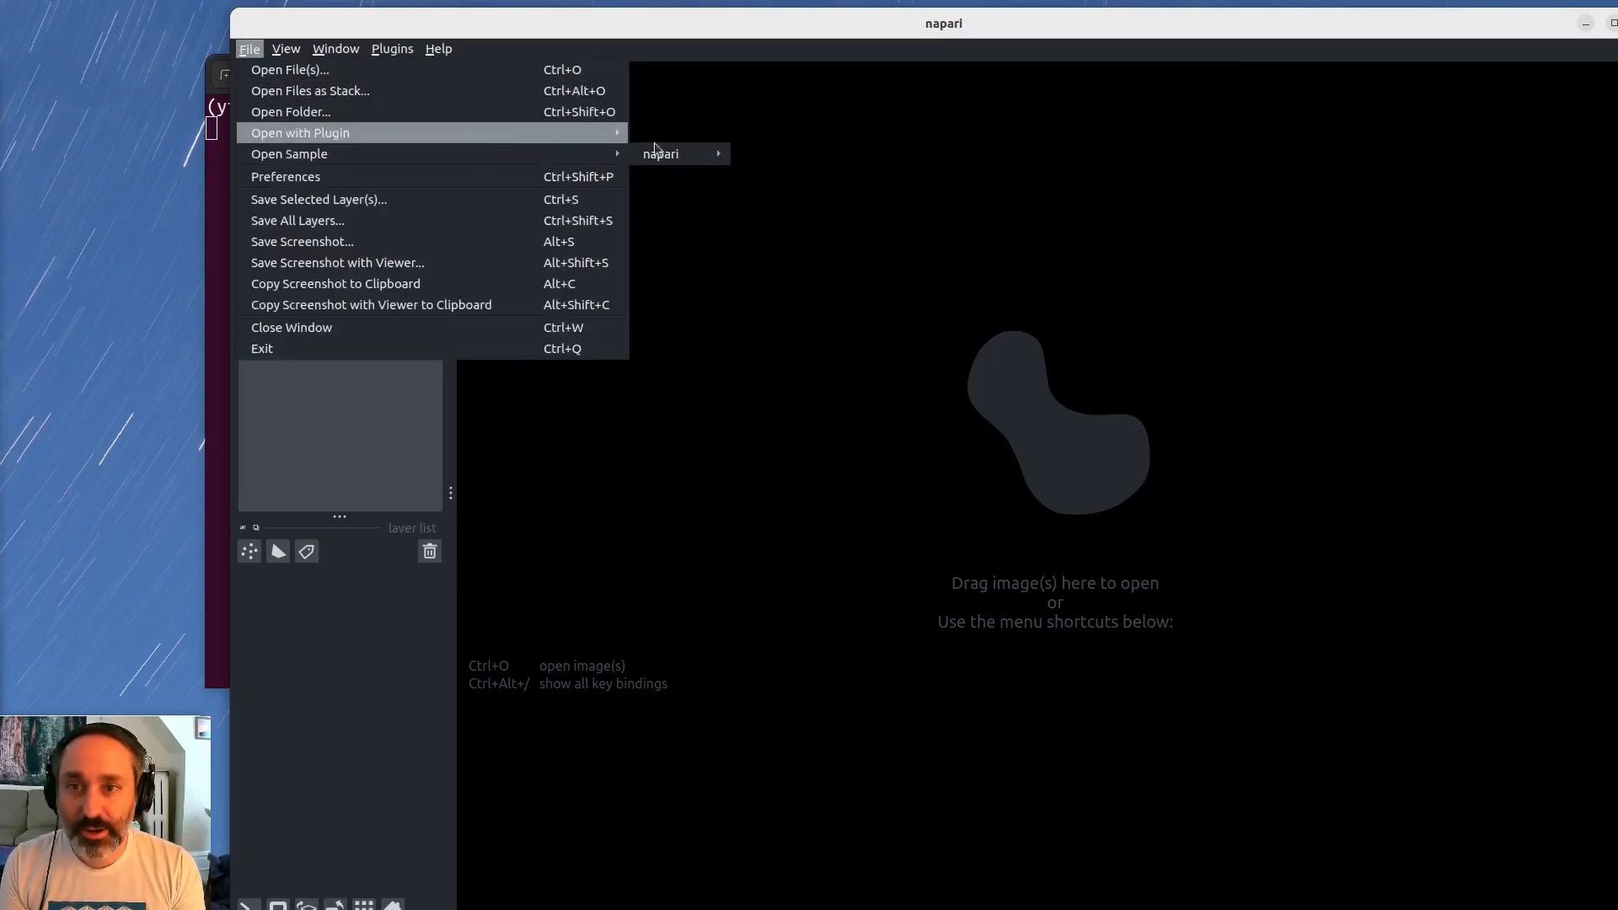
mouse_move(672, 147)
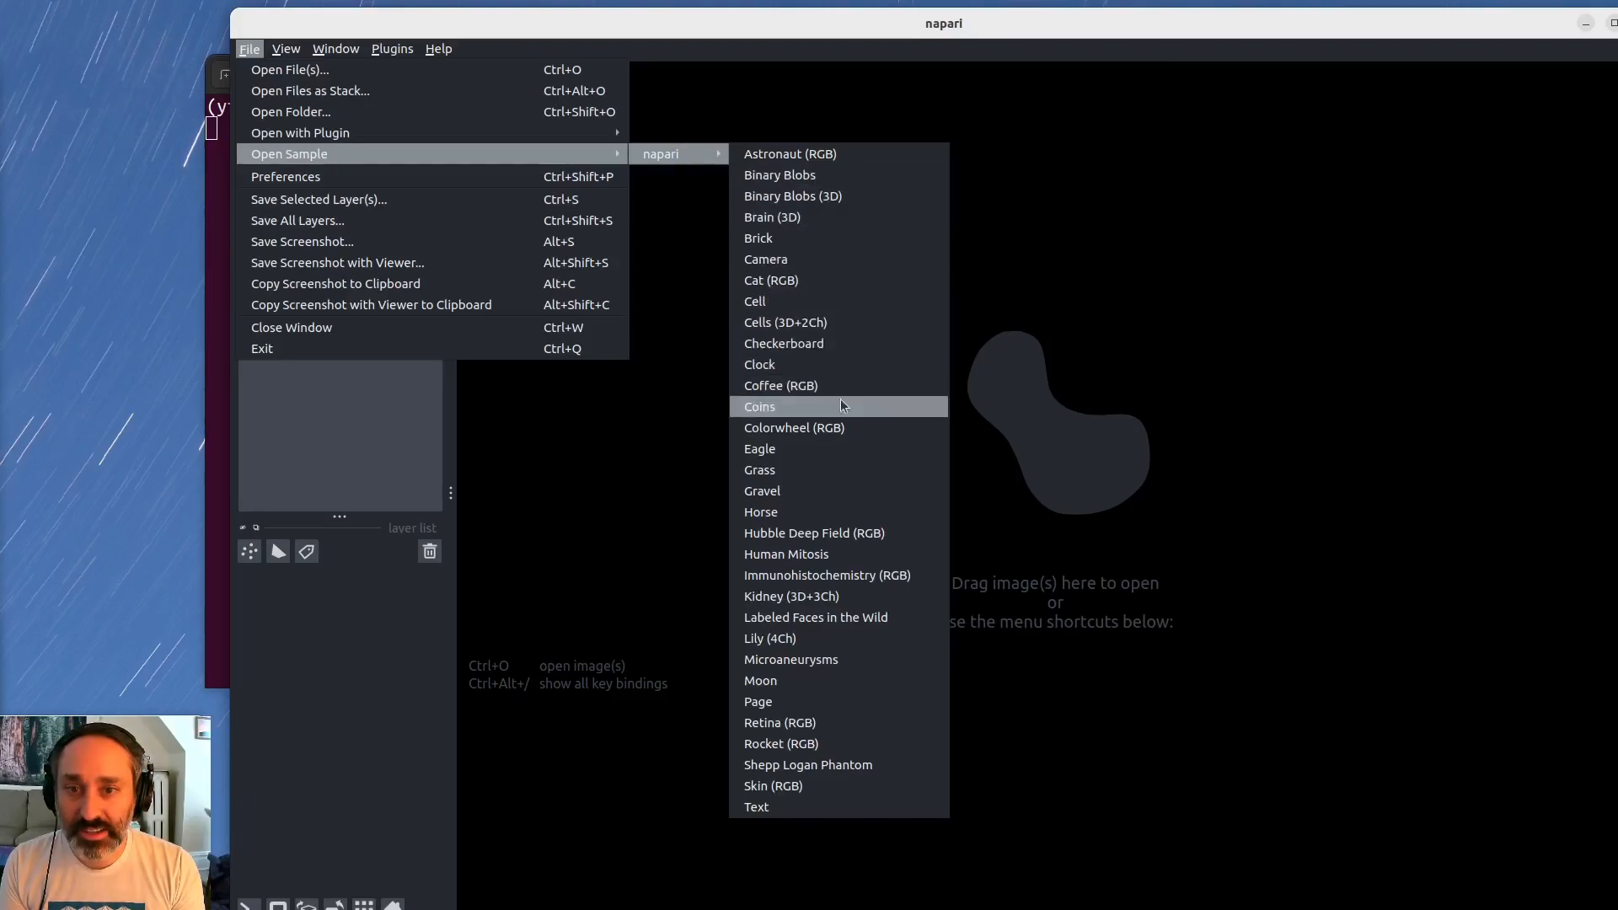
click(833, 323)
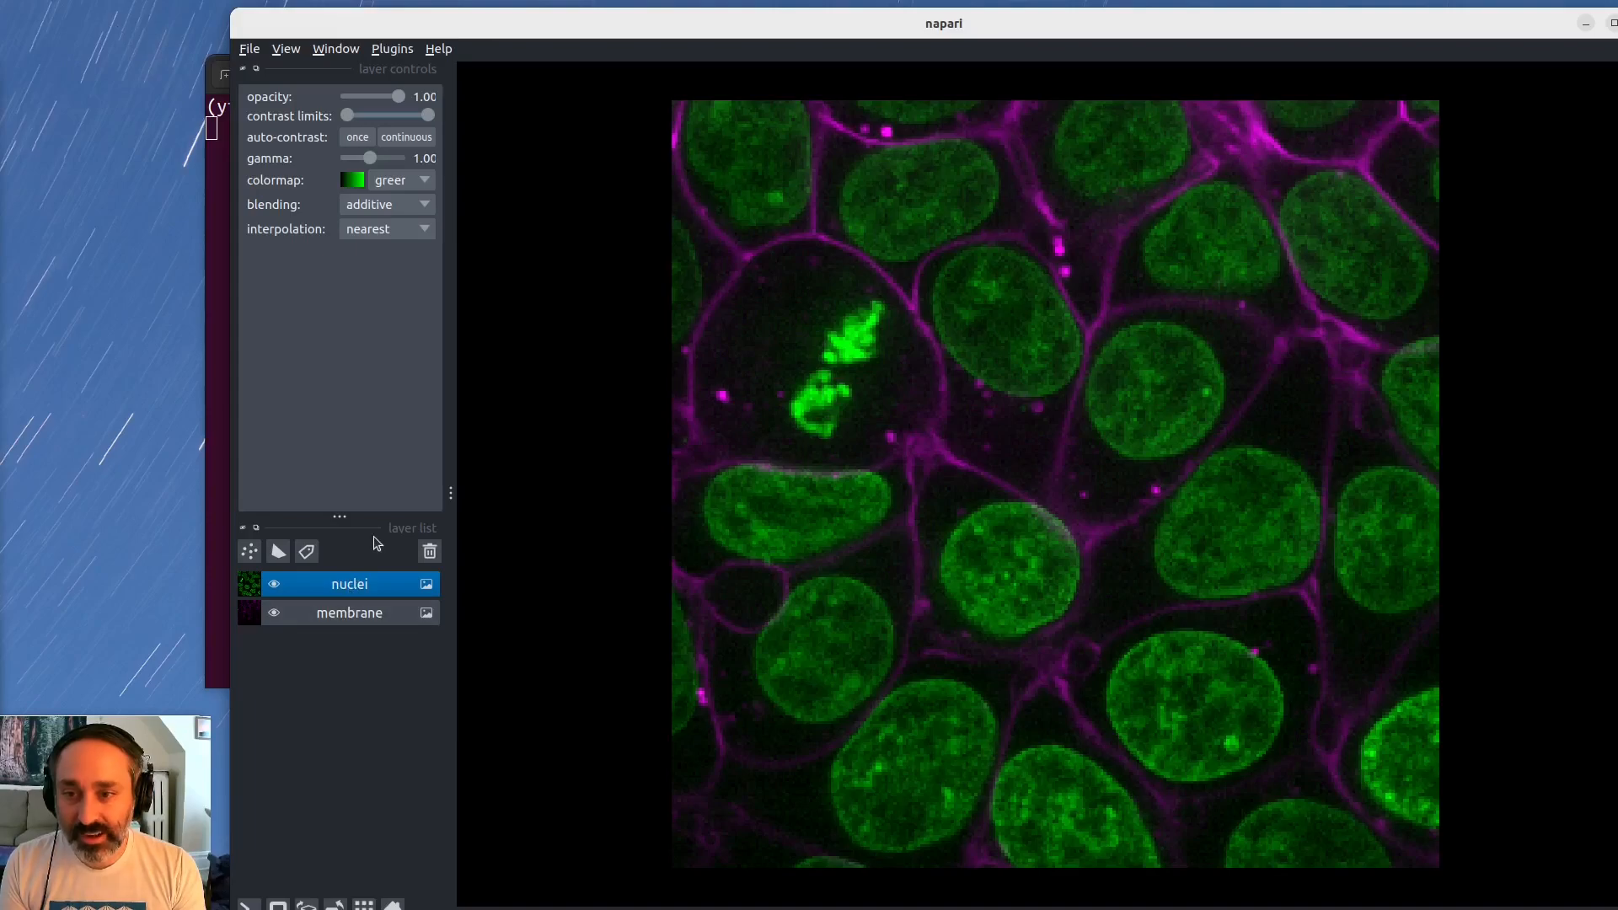
Inspect the nuclei and membrane layers by hiding and reshowing each one in turn
click(357, 610)
click(359, 595)
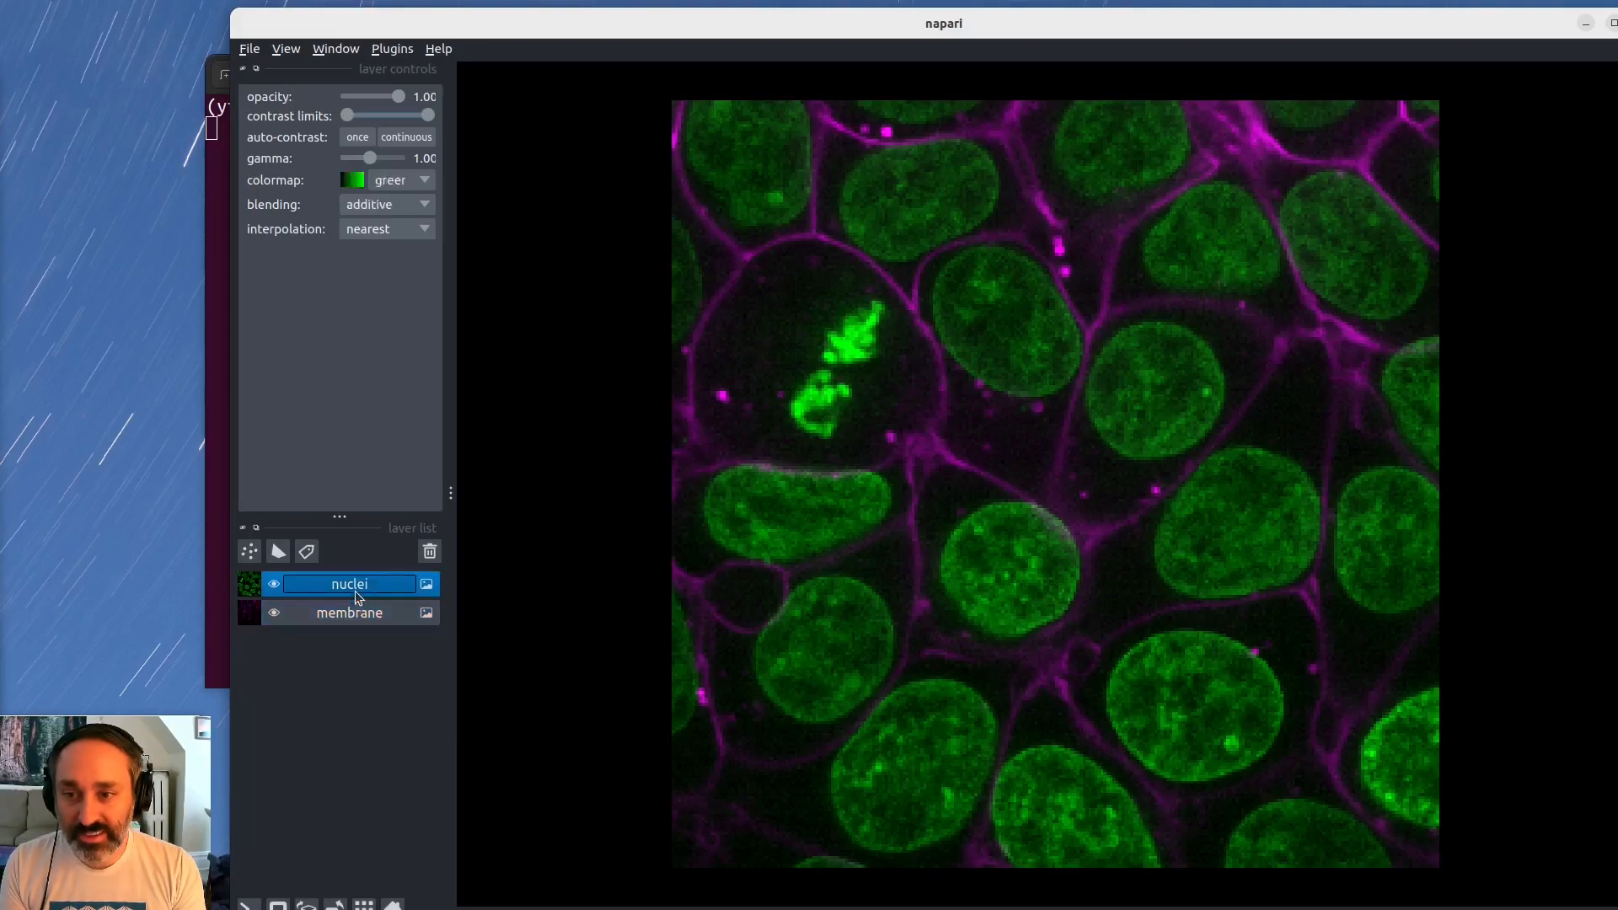
click(273, 587)
click(273, 587)
click(274, 614)
click(273, 613)
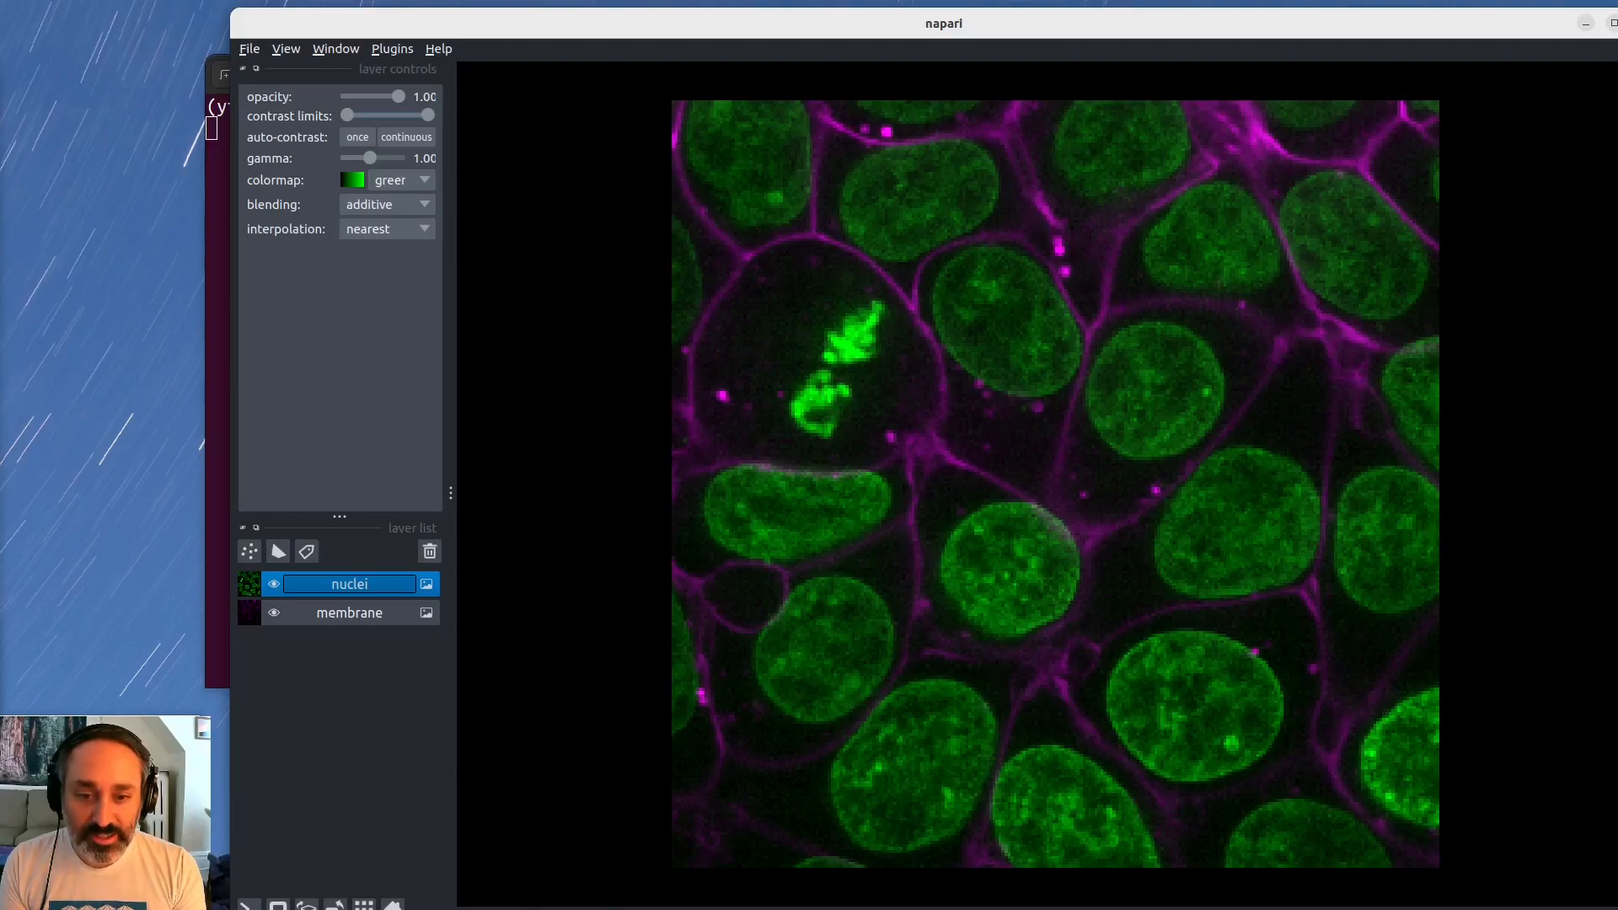
View a different slice of the cell volume and roll the dimension order through the other axes back to the original view
drag(1045, 909, 1011, 909)
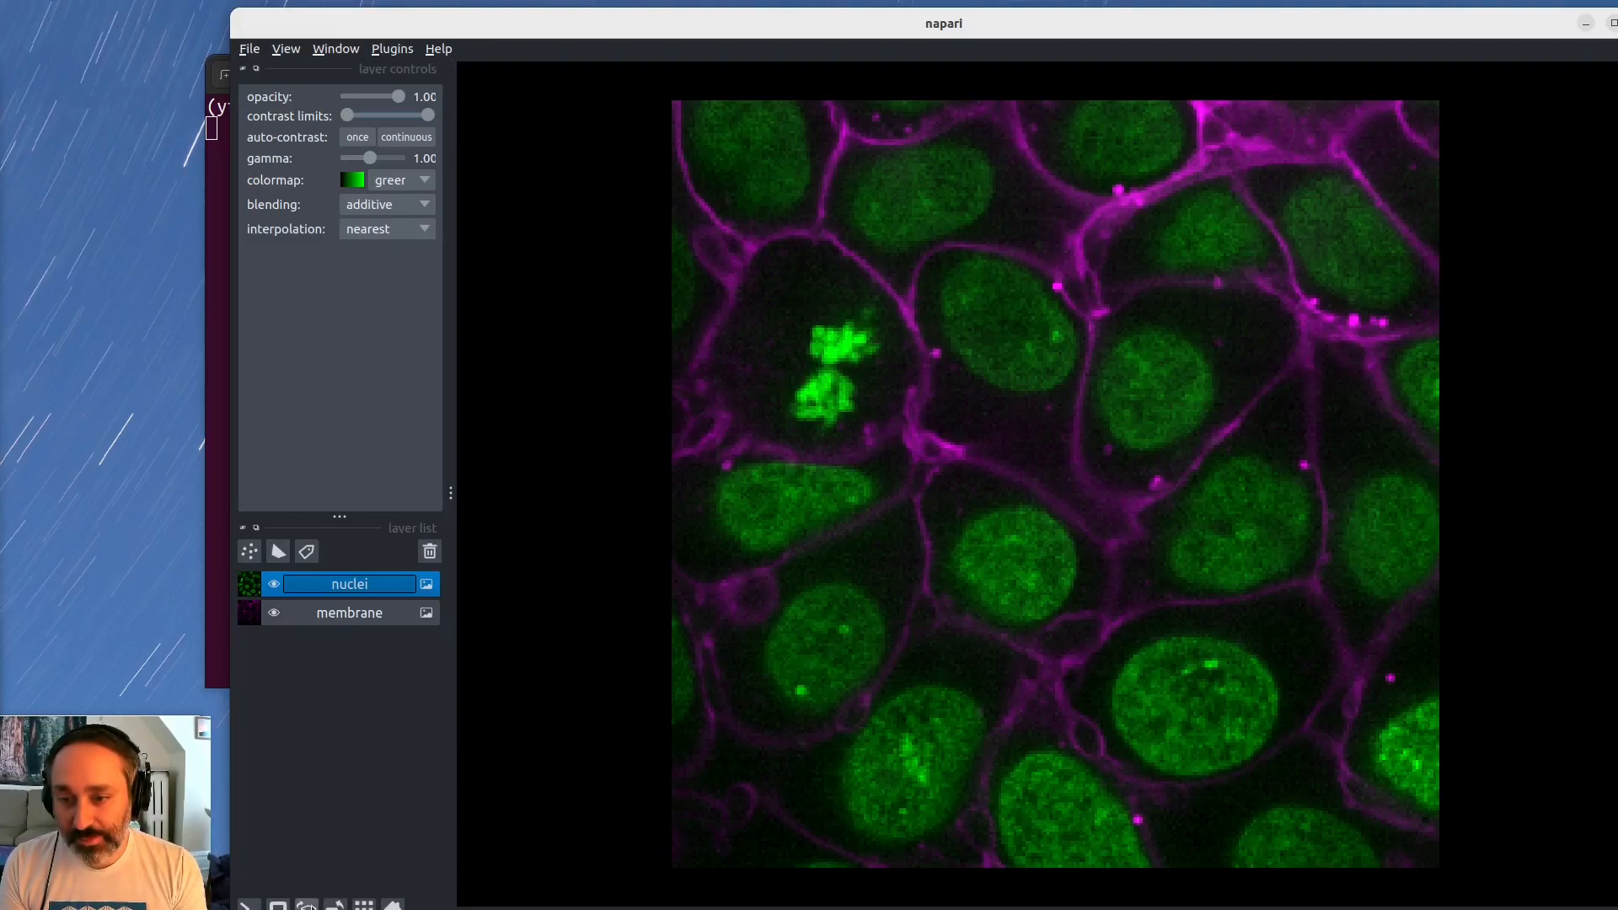
click(306, 905)
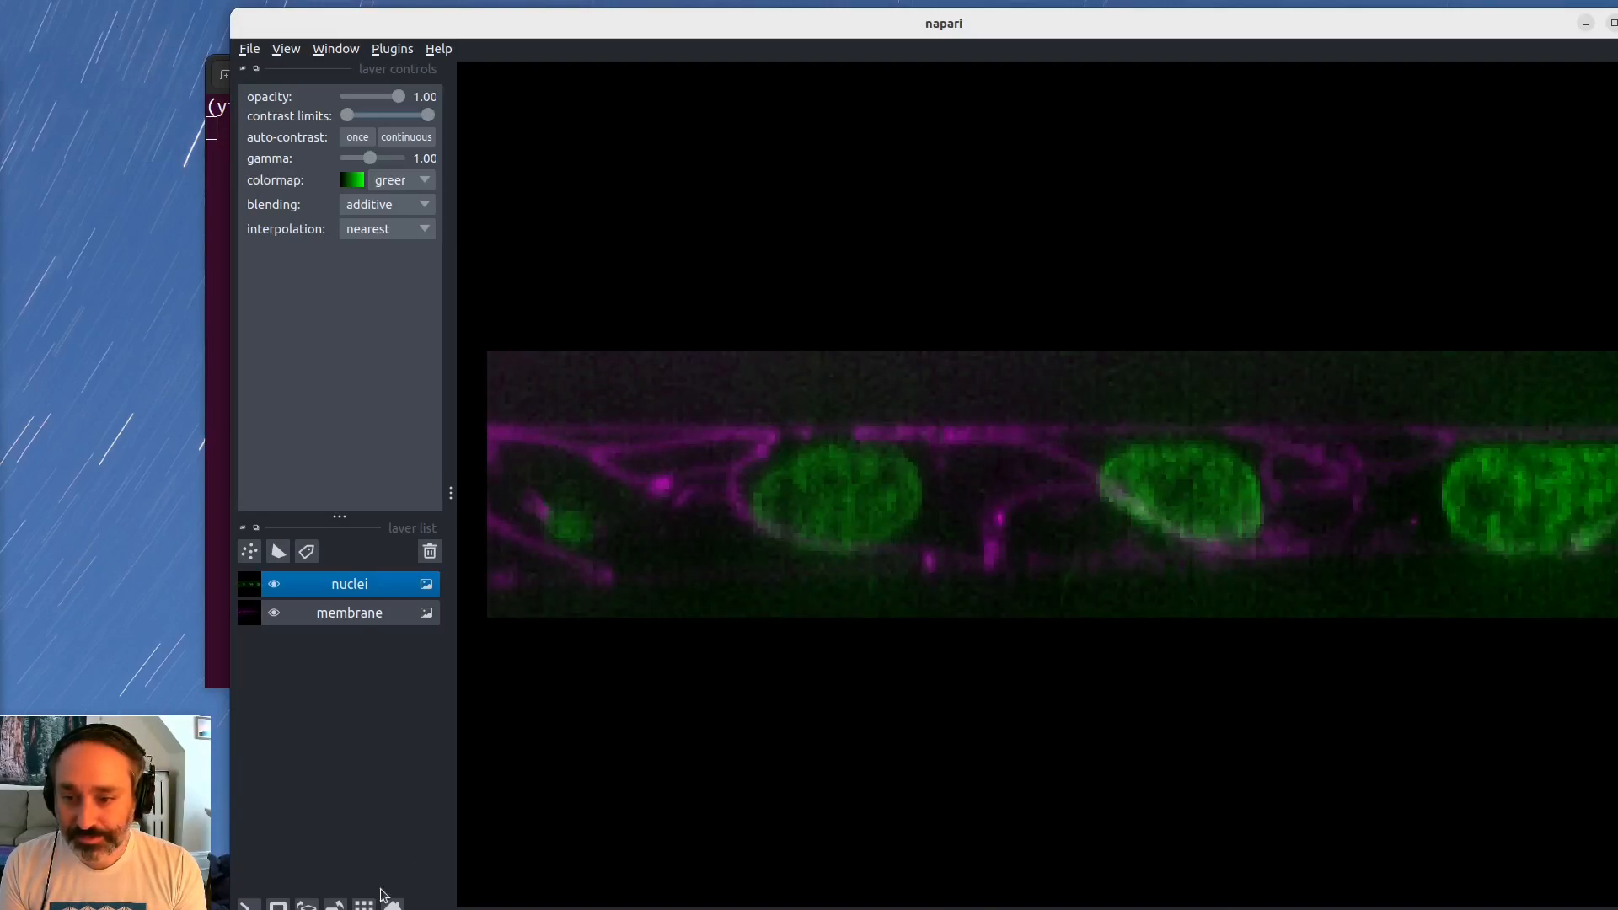
click(308, 906)
click(308, 907)
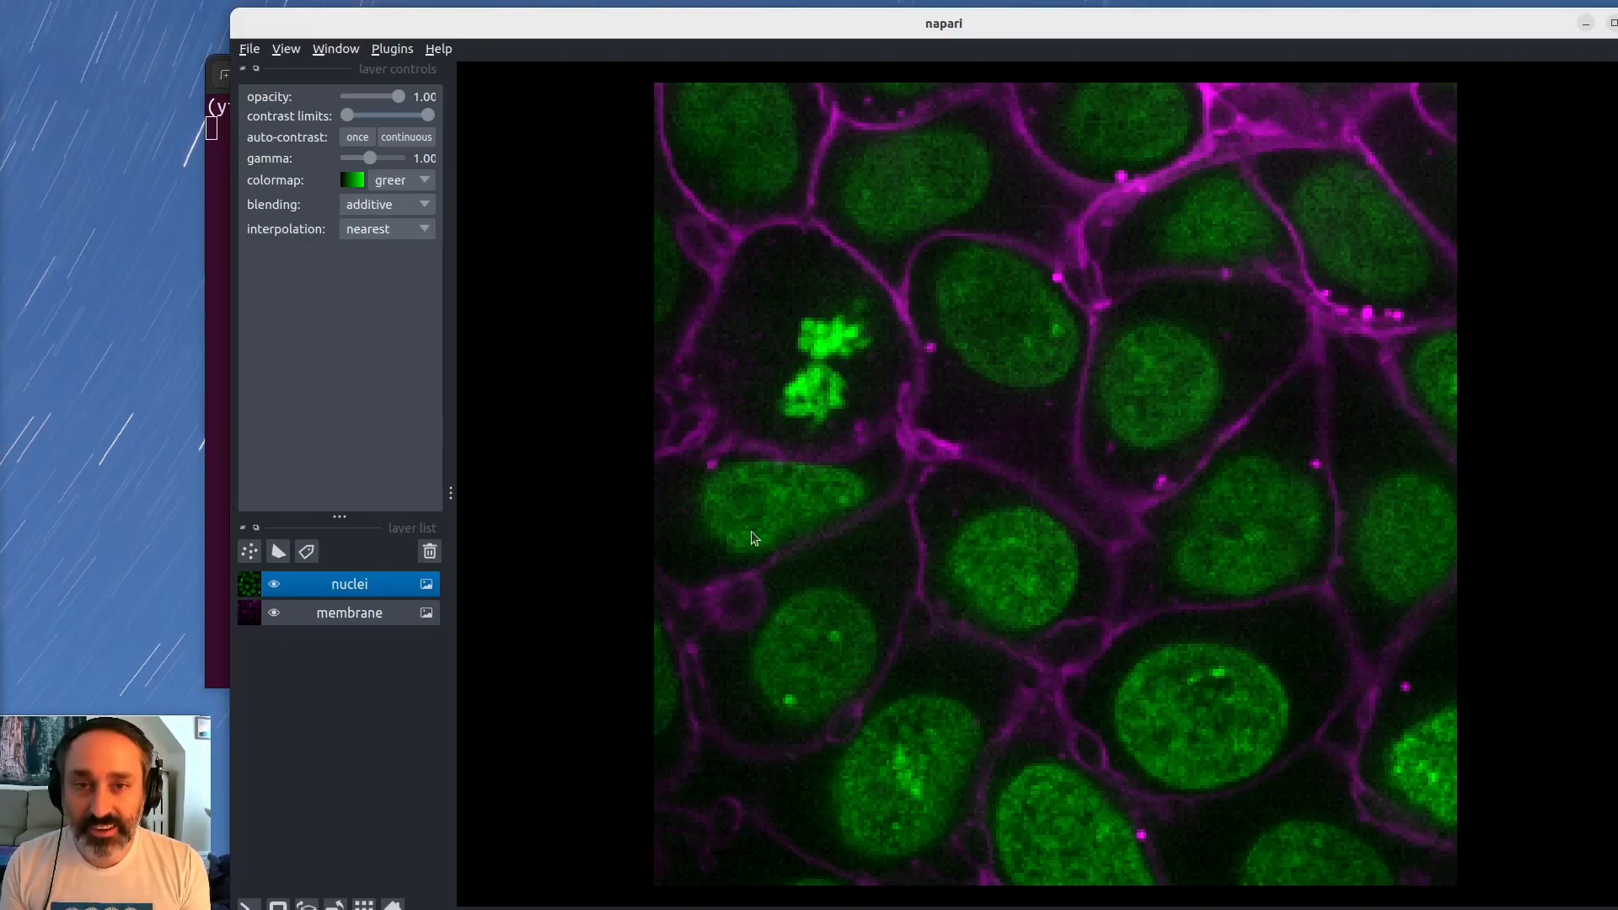
Compare the layer controls of the nuclei and membrane layers, including colormap and blending, by alternating the selected layer
click(341, 613)
click(340, 593)
click(343, 619)
click(345, 583)
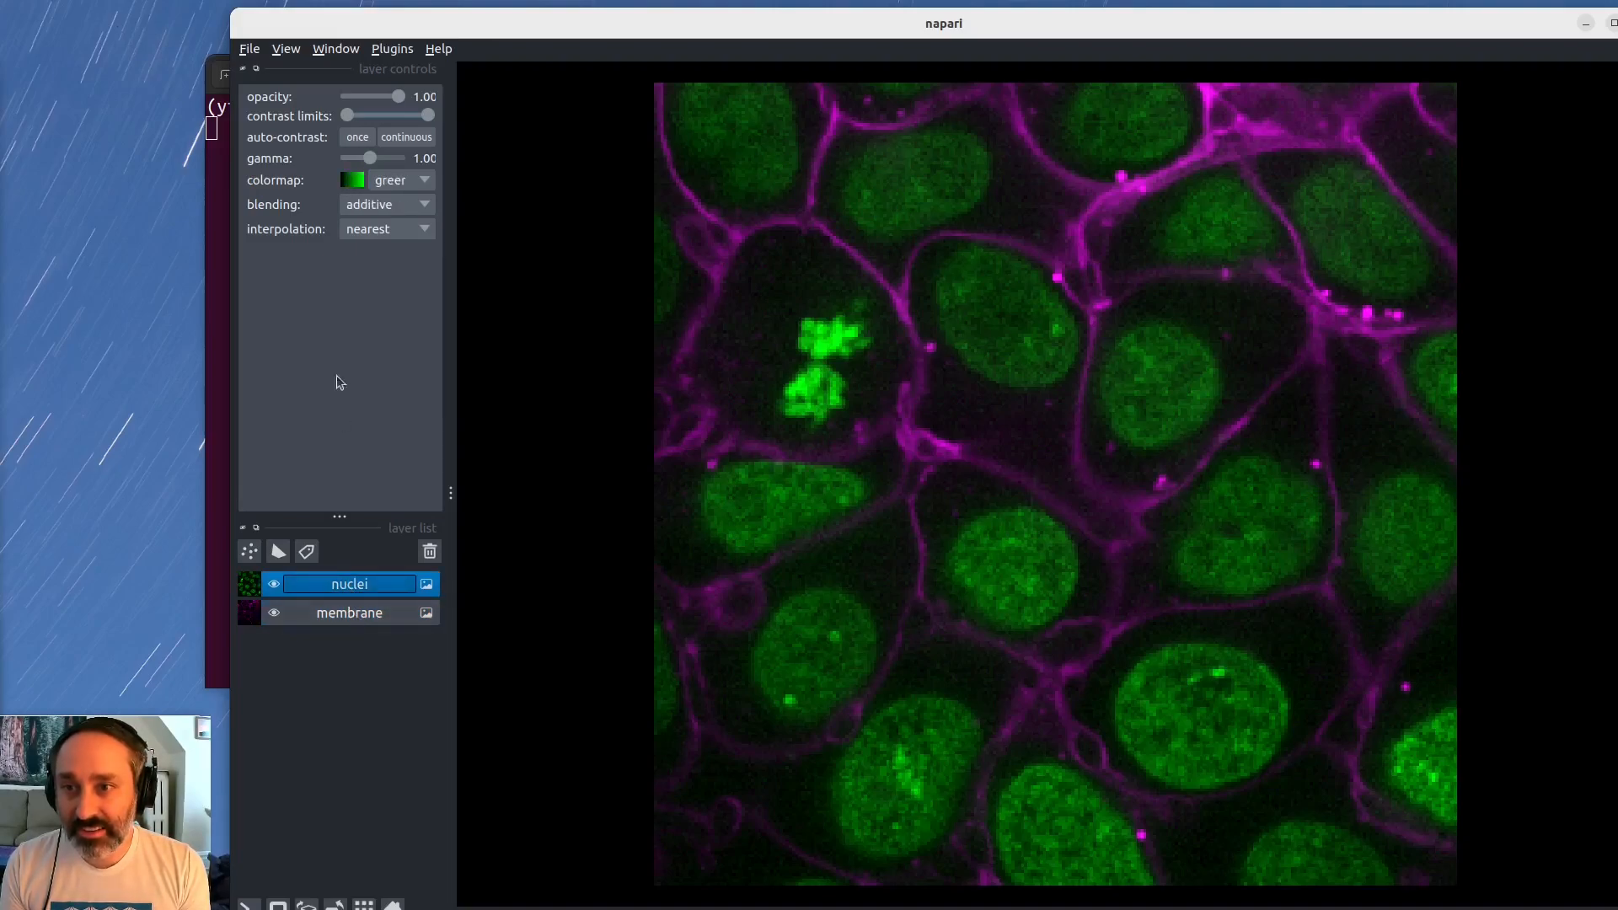
click(350, 620)
click(354, 590)
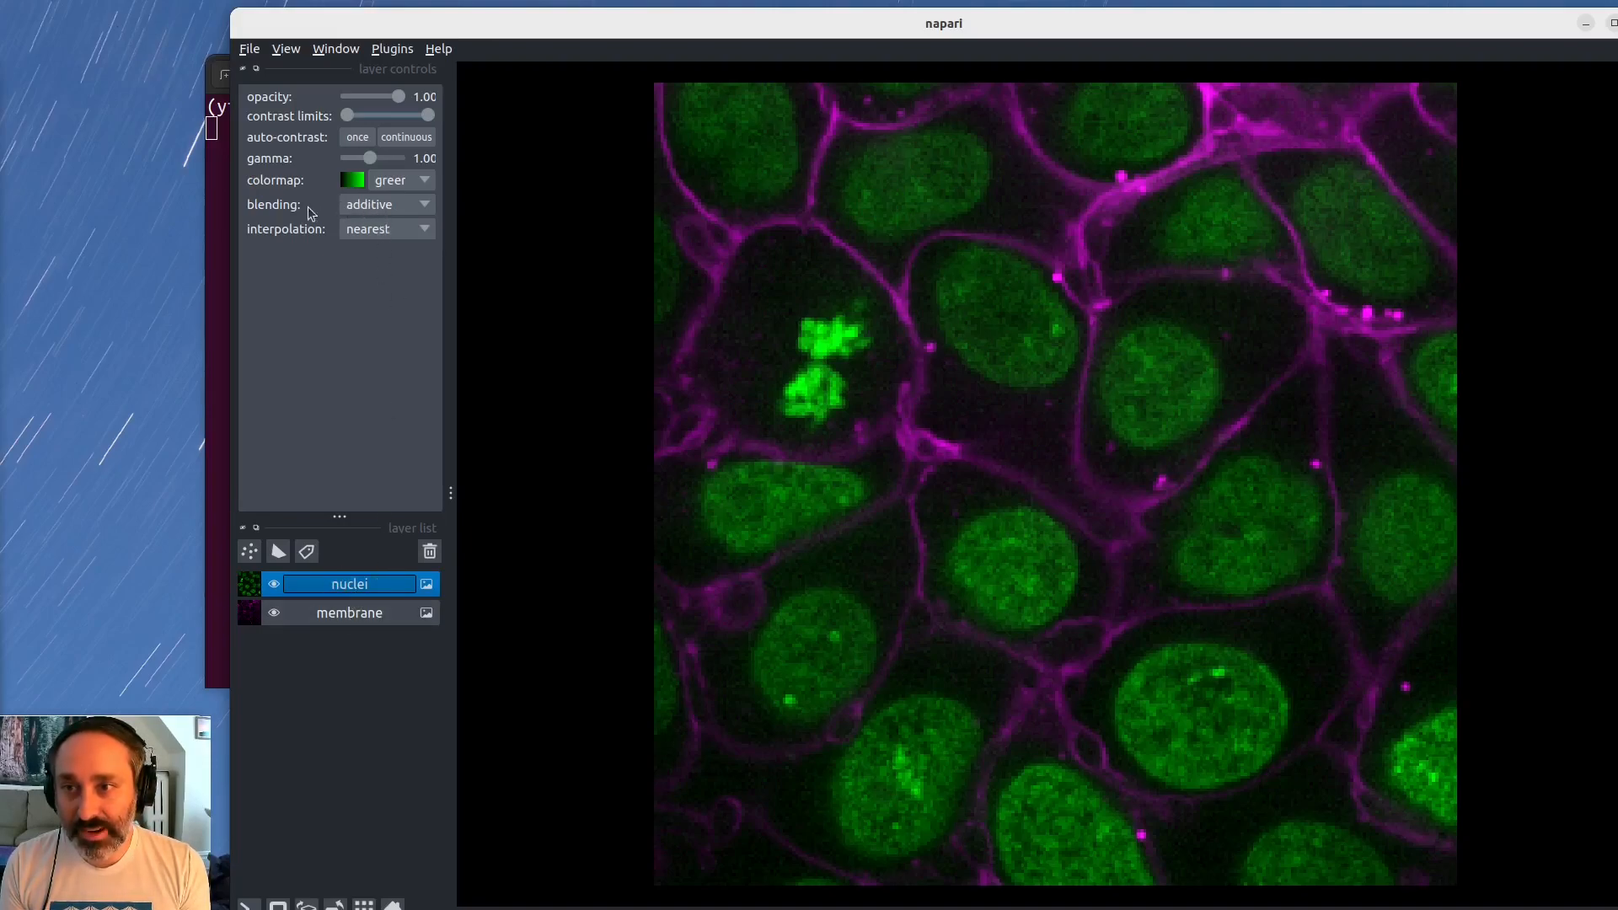
click(352, 615)
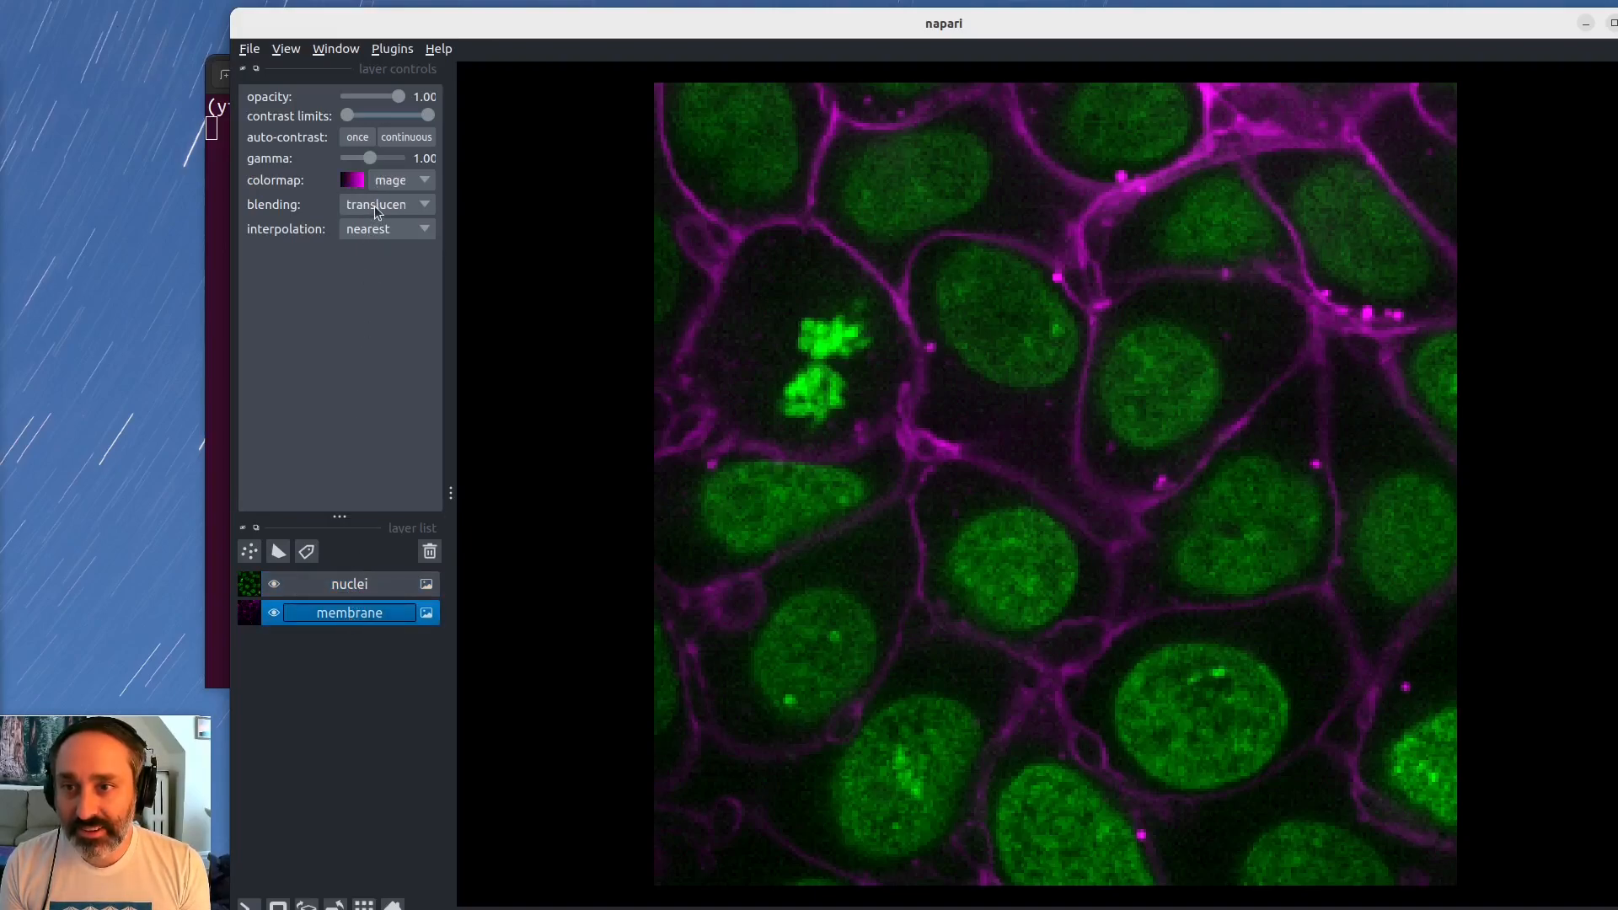
click(349, 584)
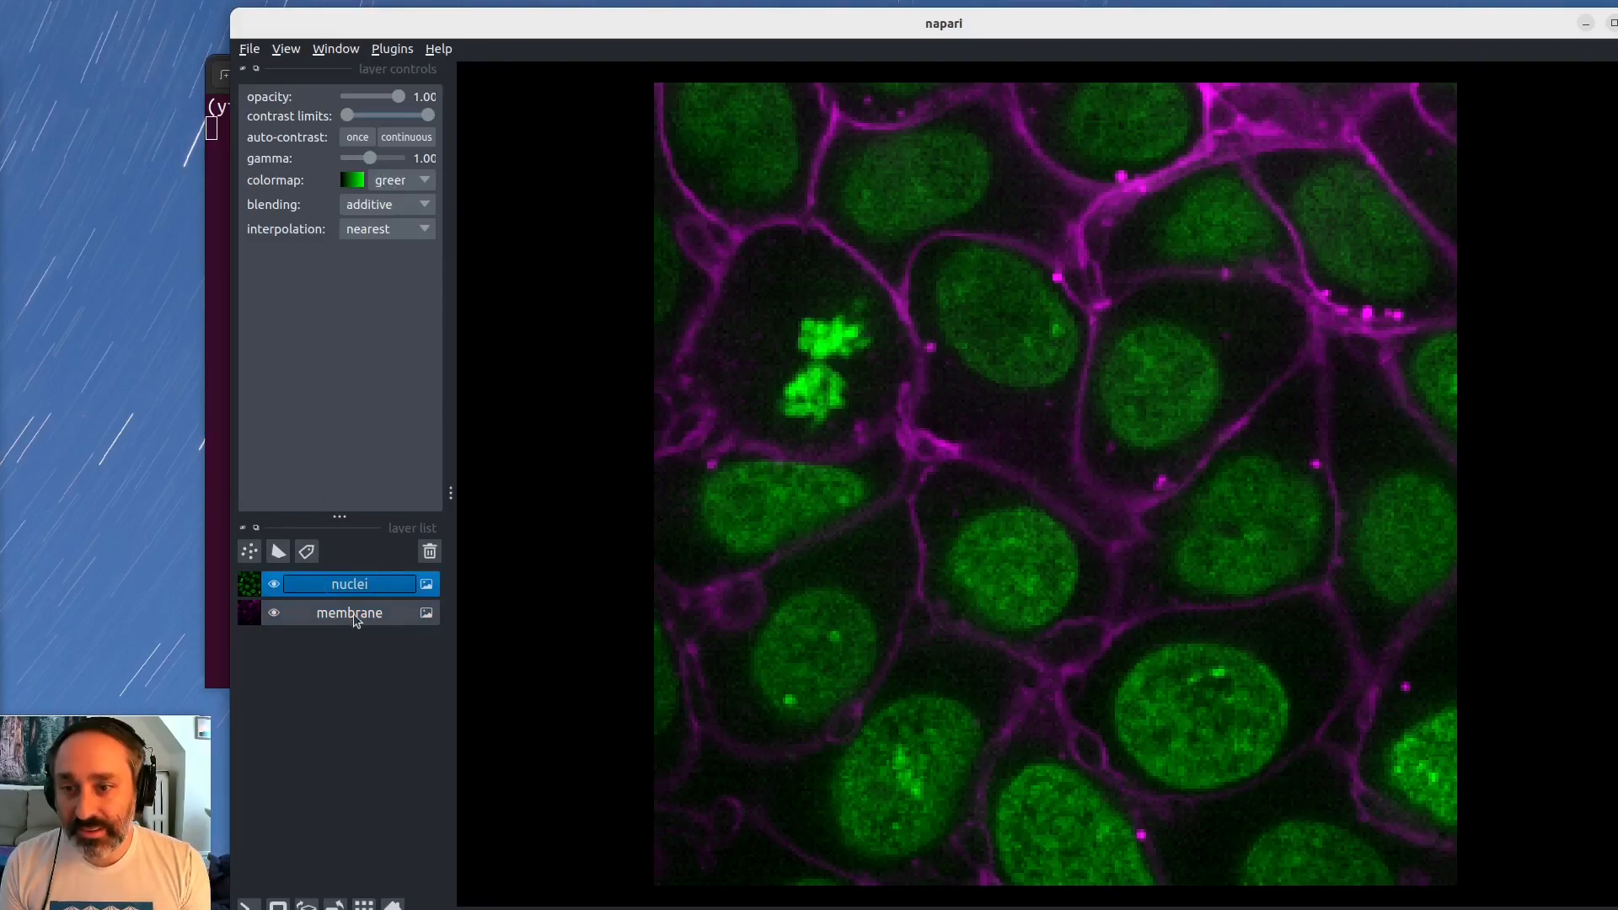
click(354, 619)
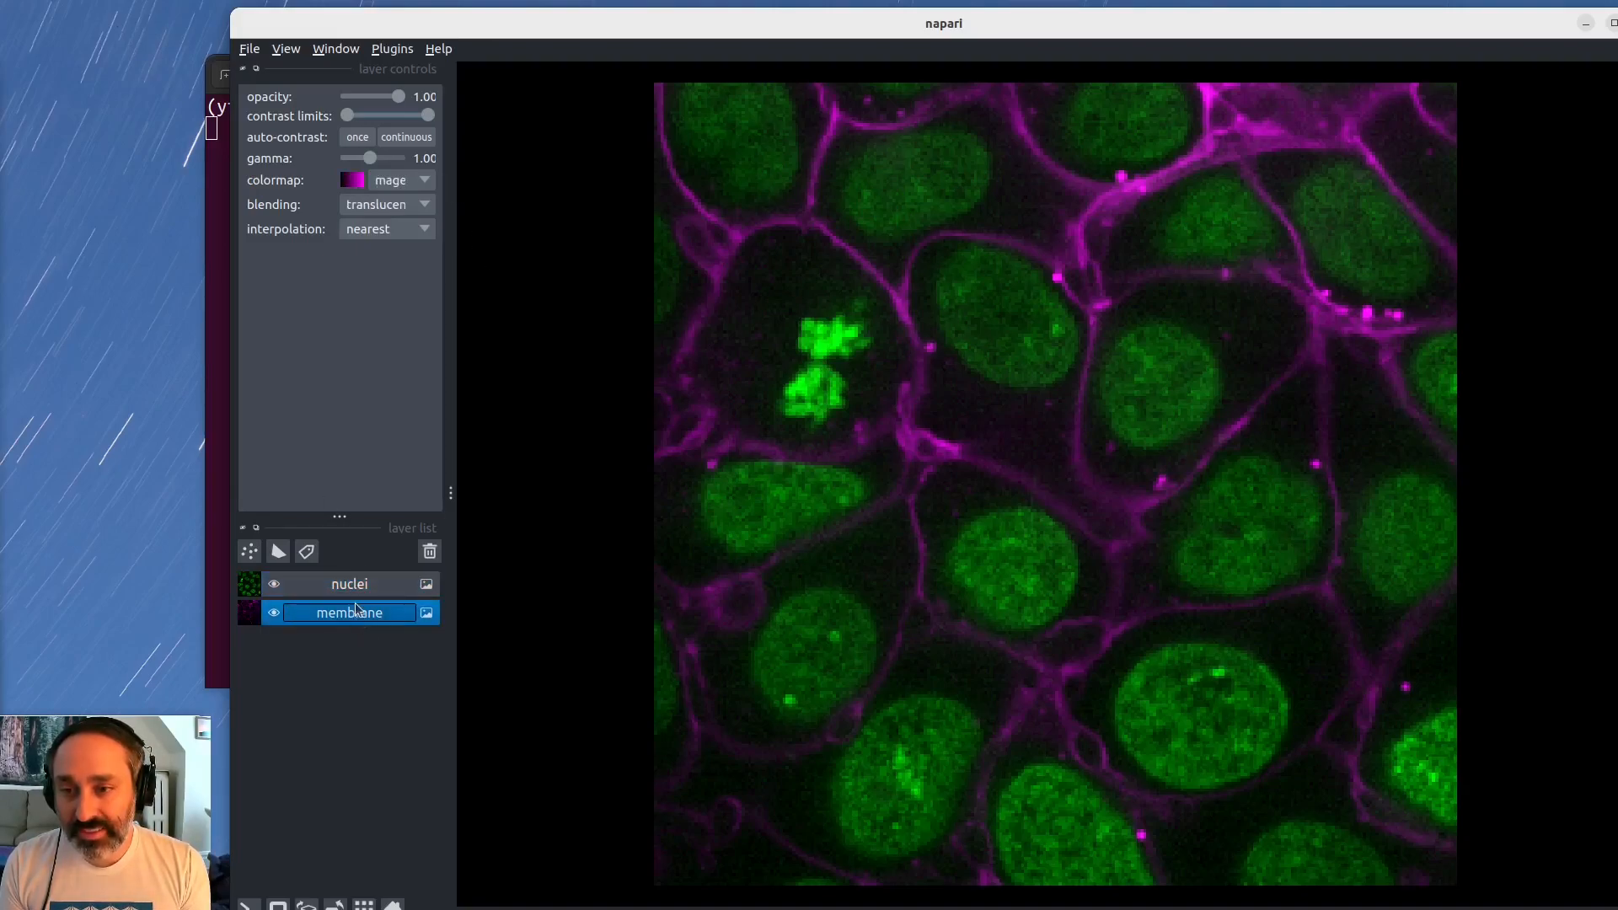
click(343, 584)
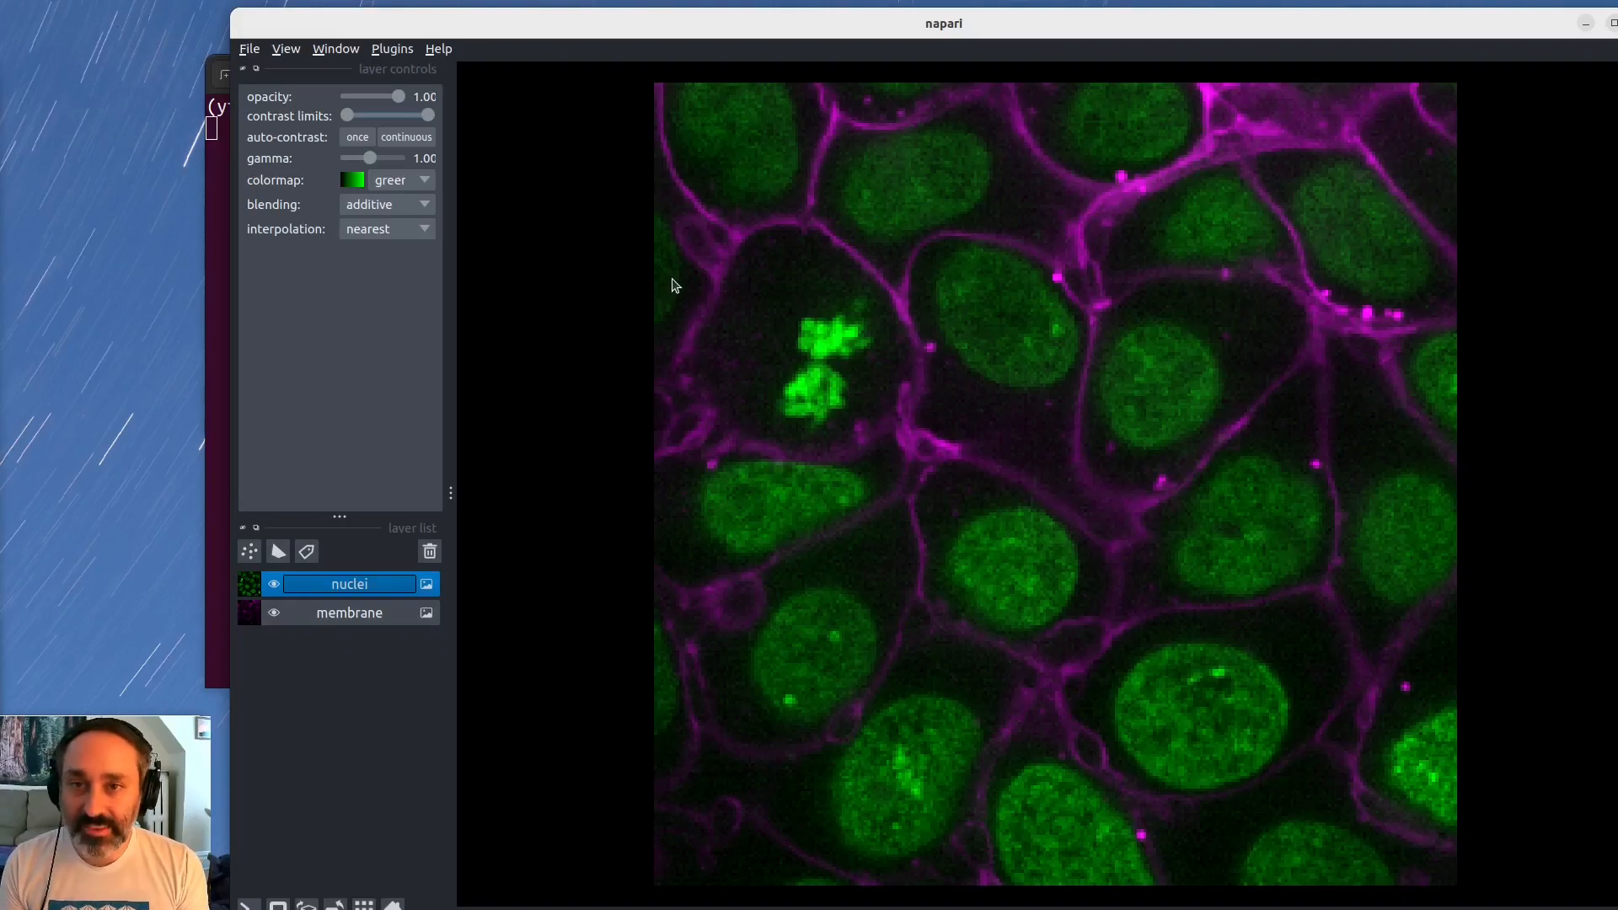
Set the nuclei layer's blending to opaque and try changing its order relative to the membrane layer
click(333, 614)
click(354, 587)
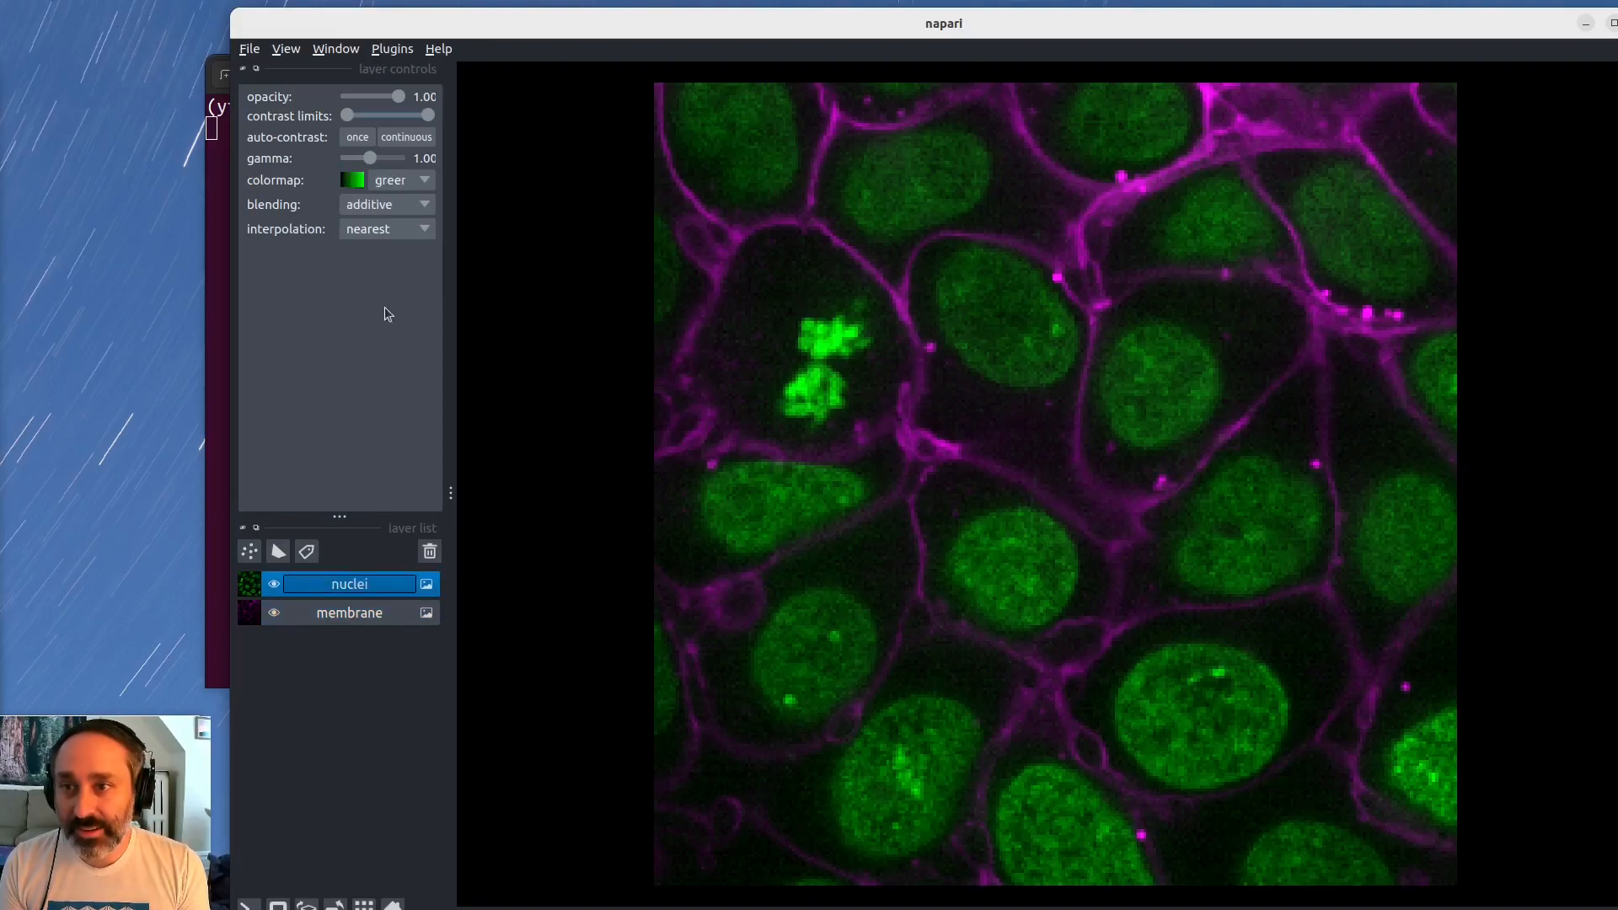
click(381, 204)
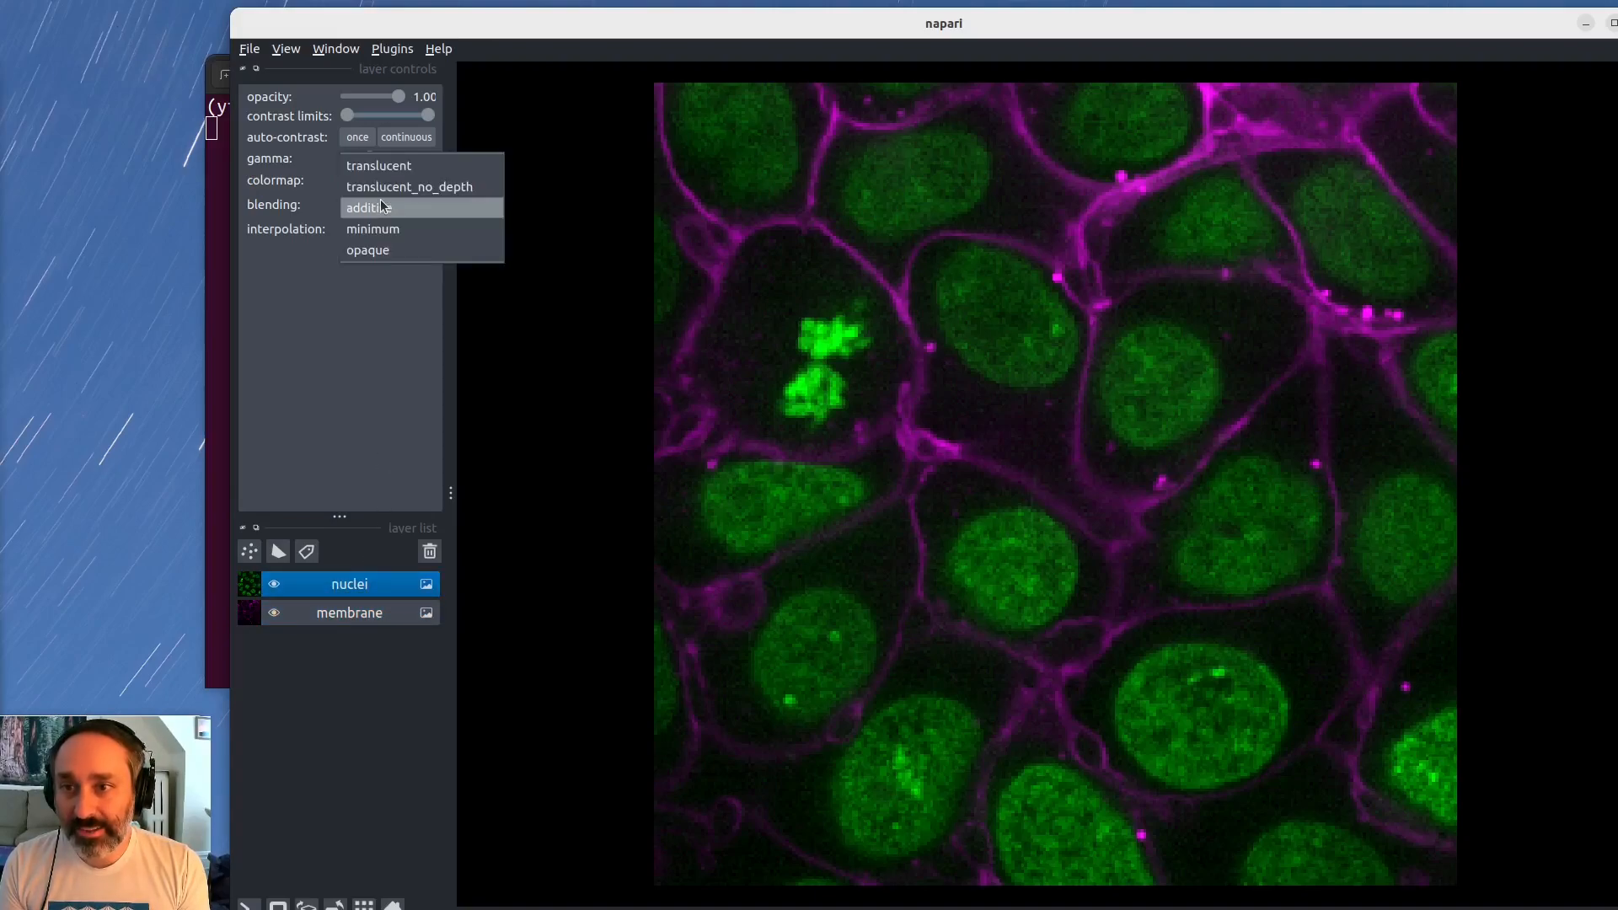
click(371, 252)
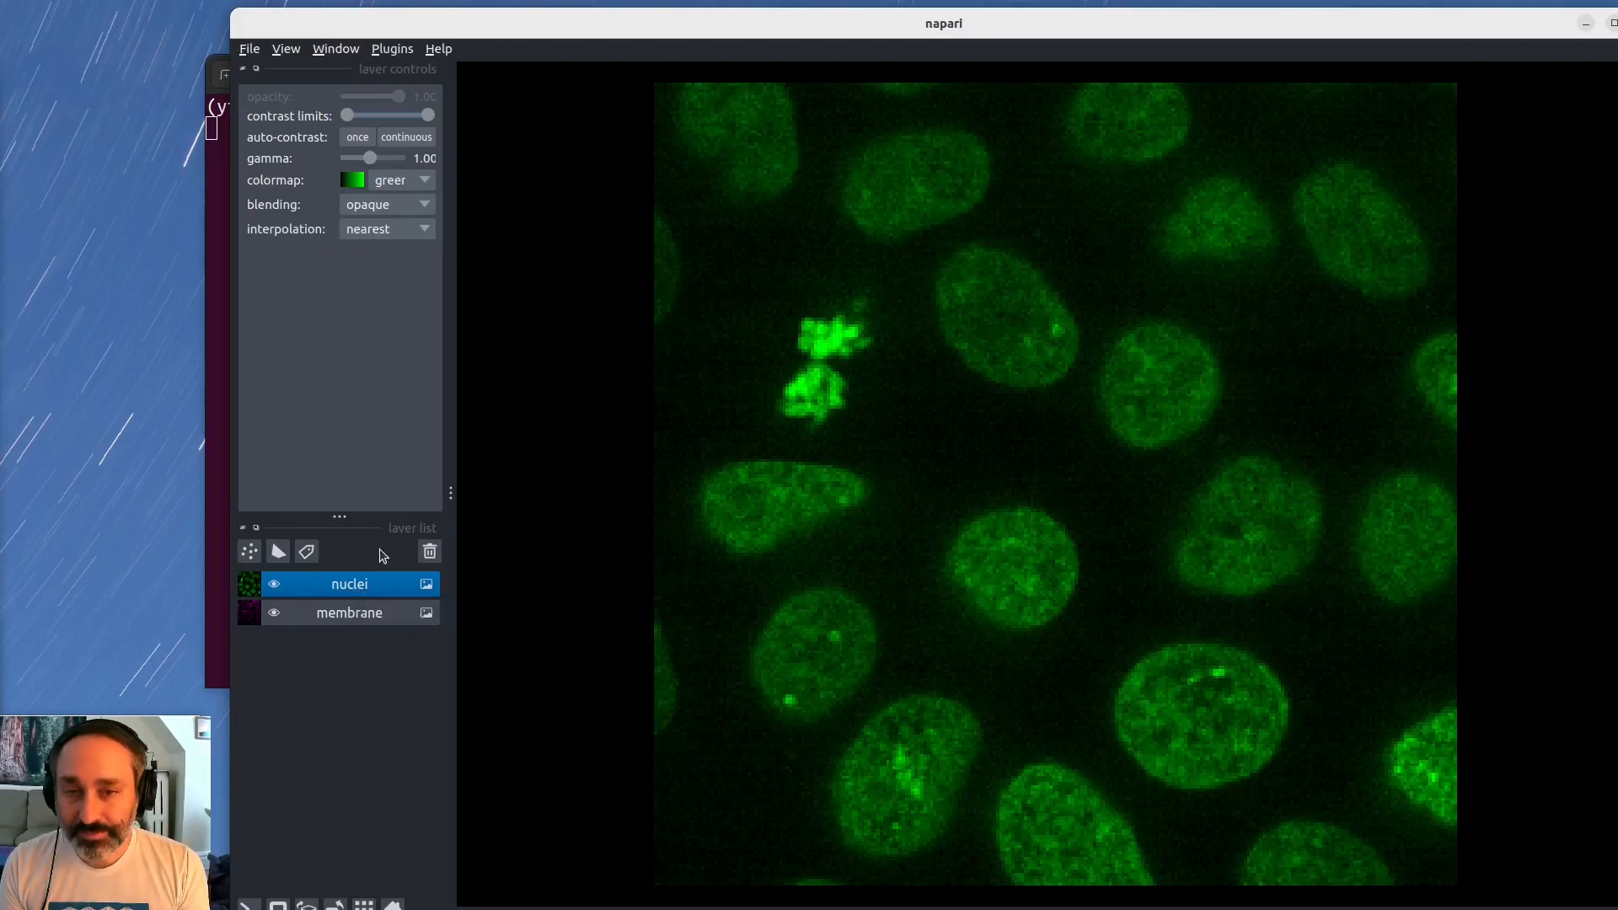
drag(342, 583, 342, 607)
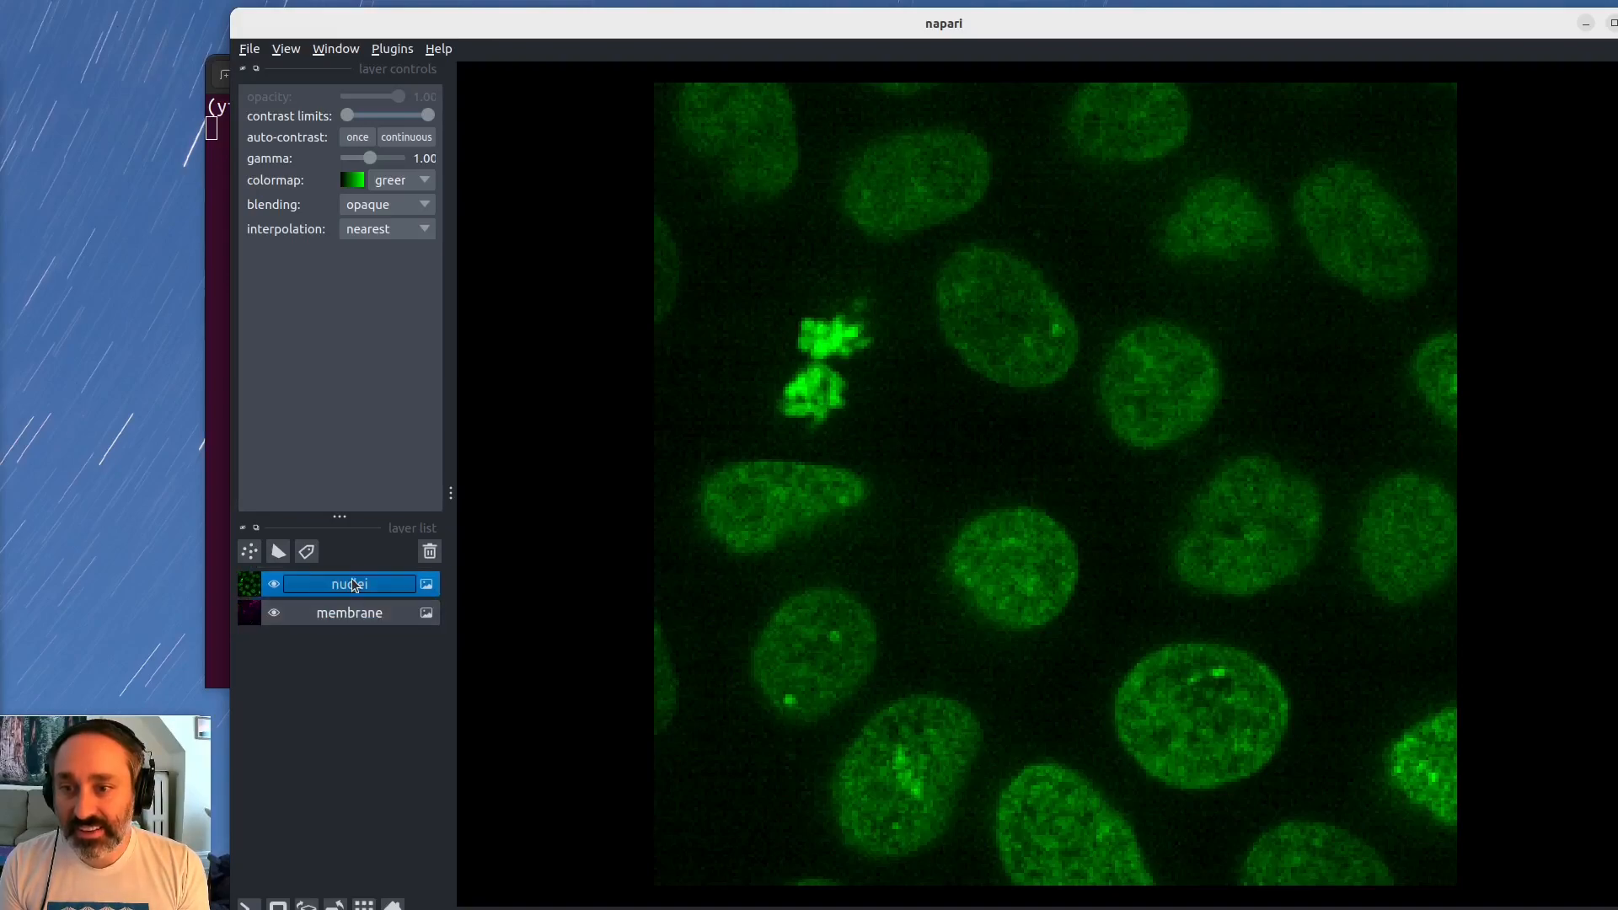
Set the nuclei layer's blending to translucent and vary its opacity, ending back at 1.00
click(391, 205)
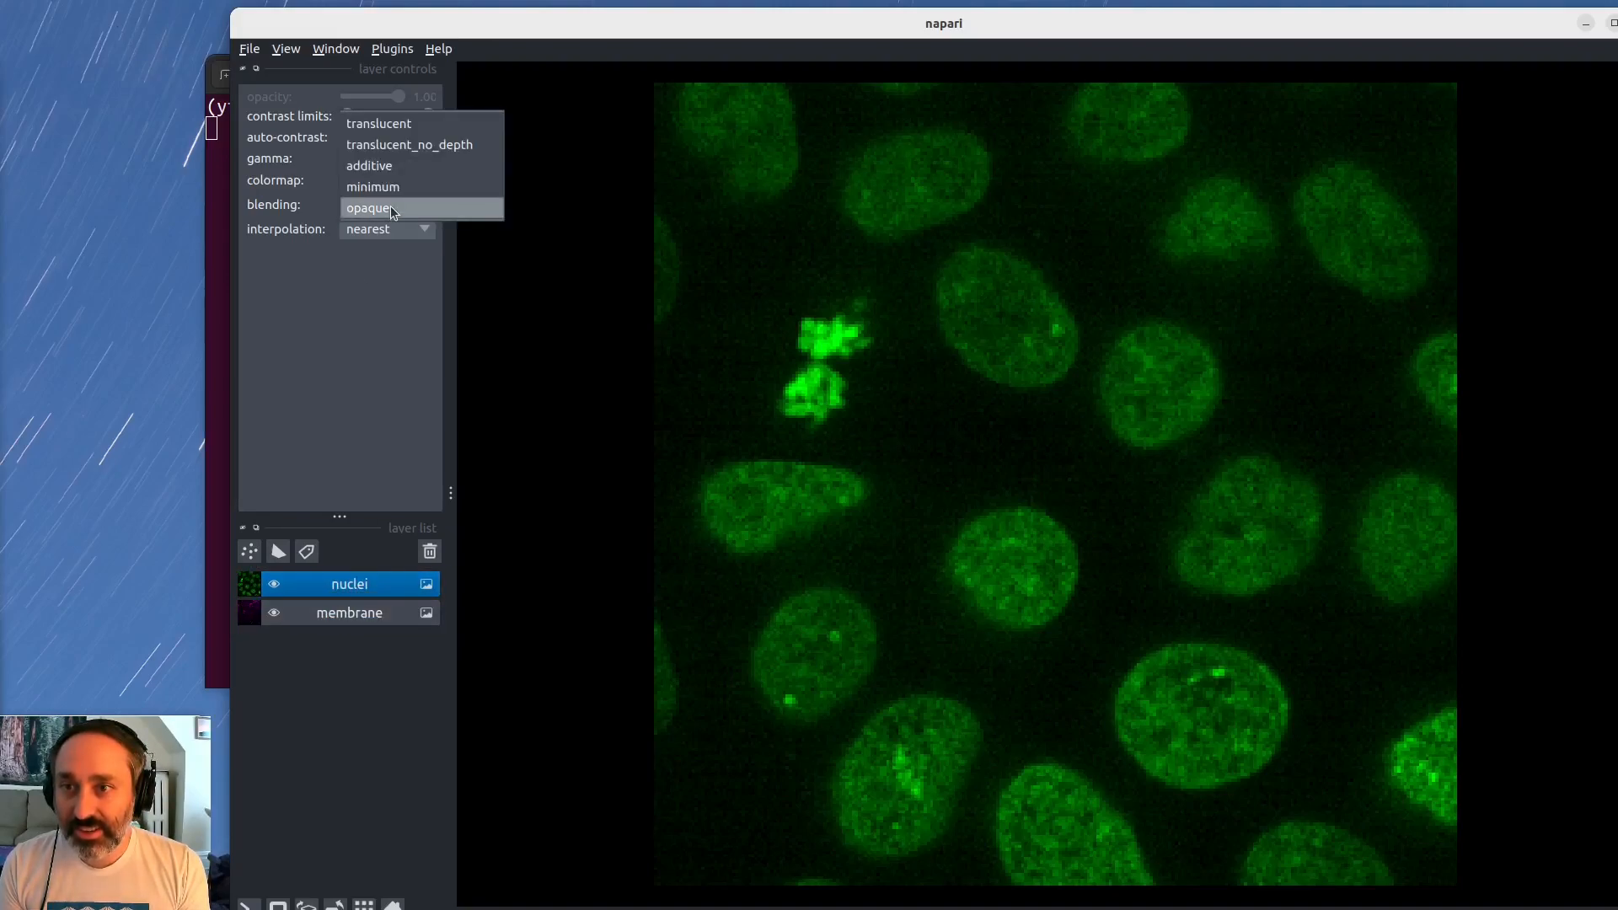
click(399, 129)
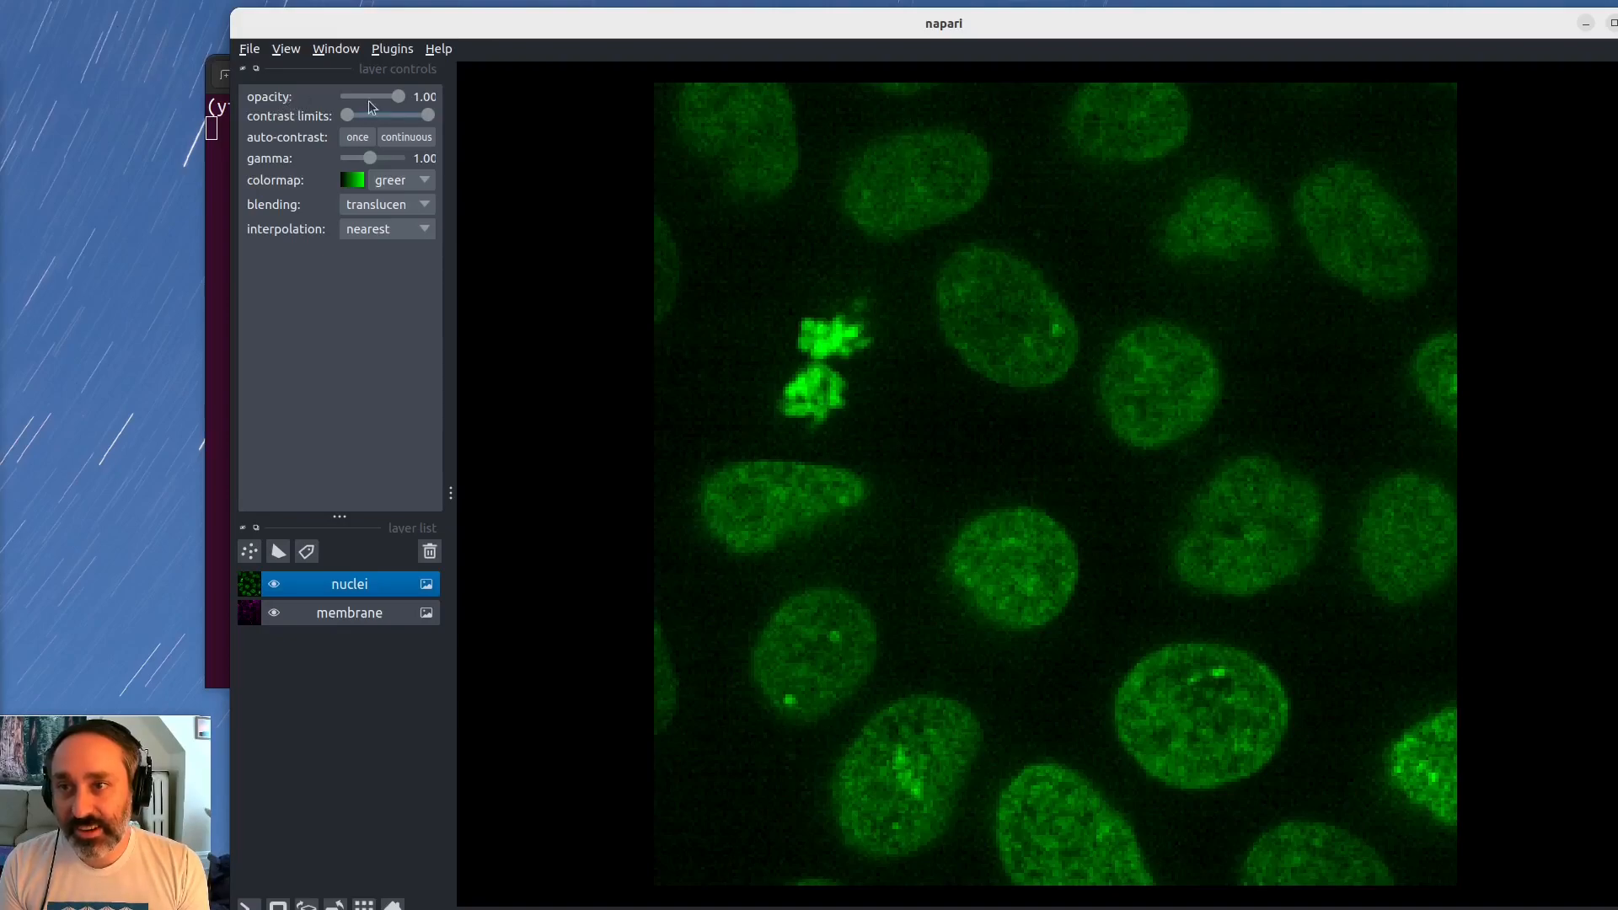
mouse_move(399, 96)
mouse_down()
mouse_move(369, 103)
mouse_move(417, 100)
mouse_up()
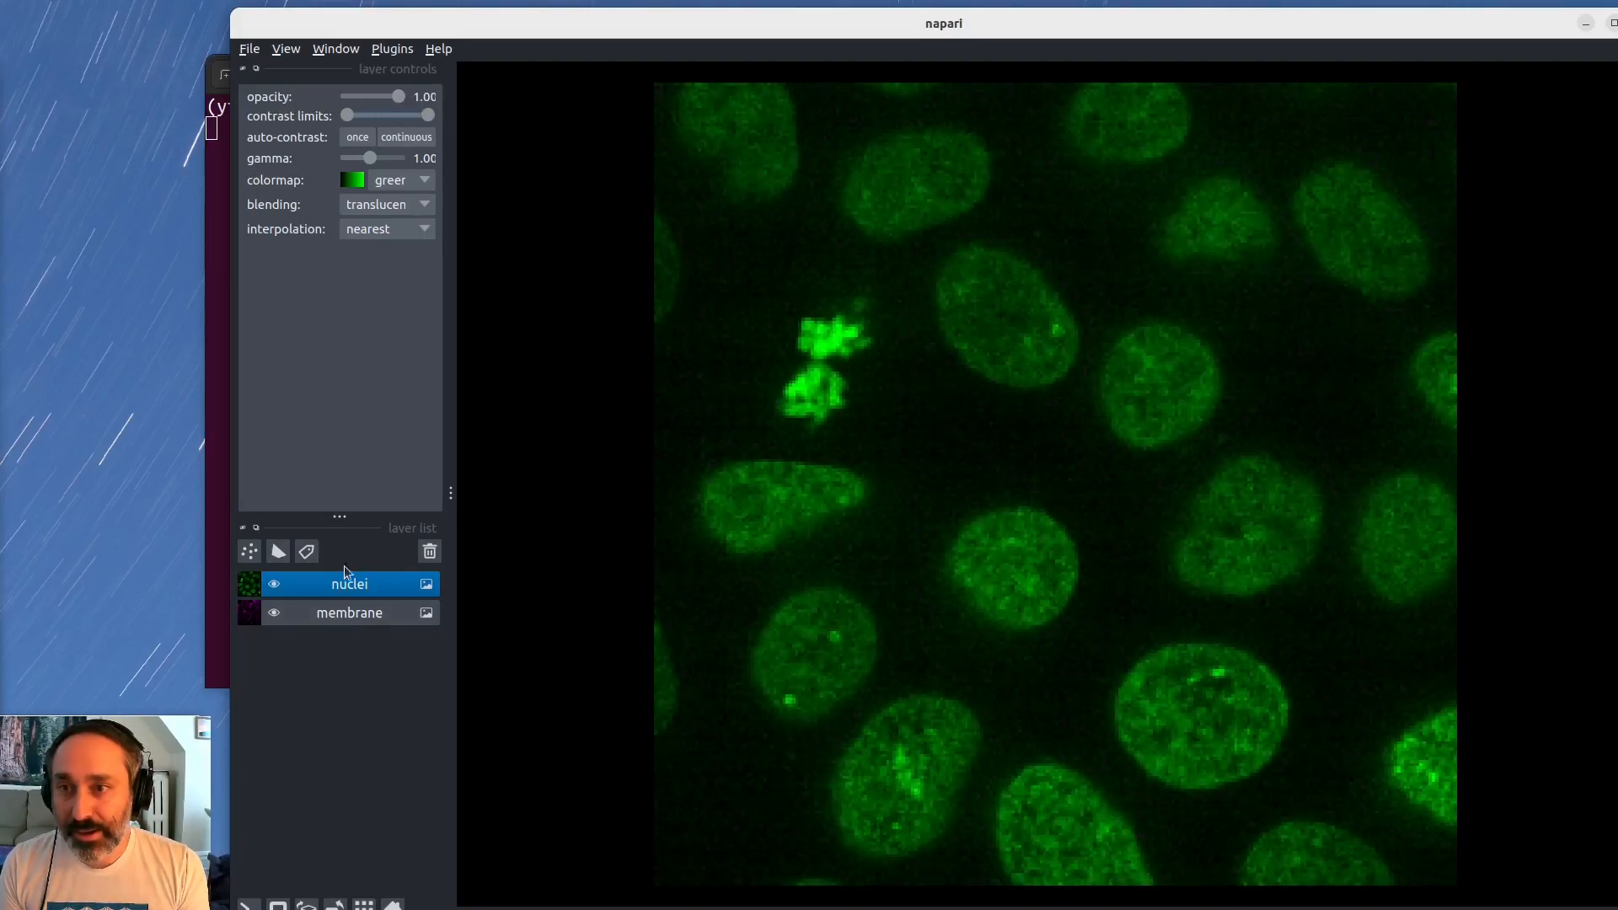
Move the membrane layer above nuclei, vary its opacity back to 1.00, and restore nuclei as the top layer
drag(352, 618, 351, 579)
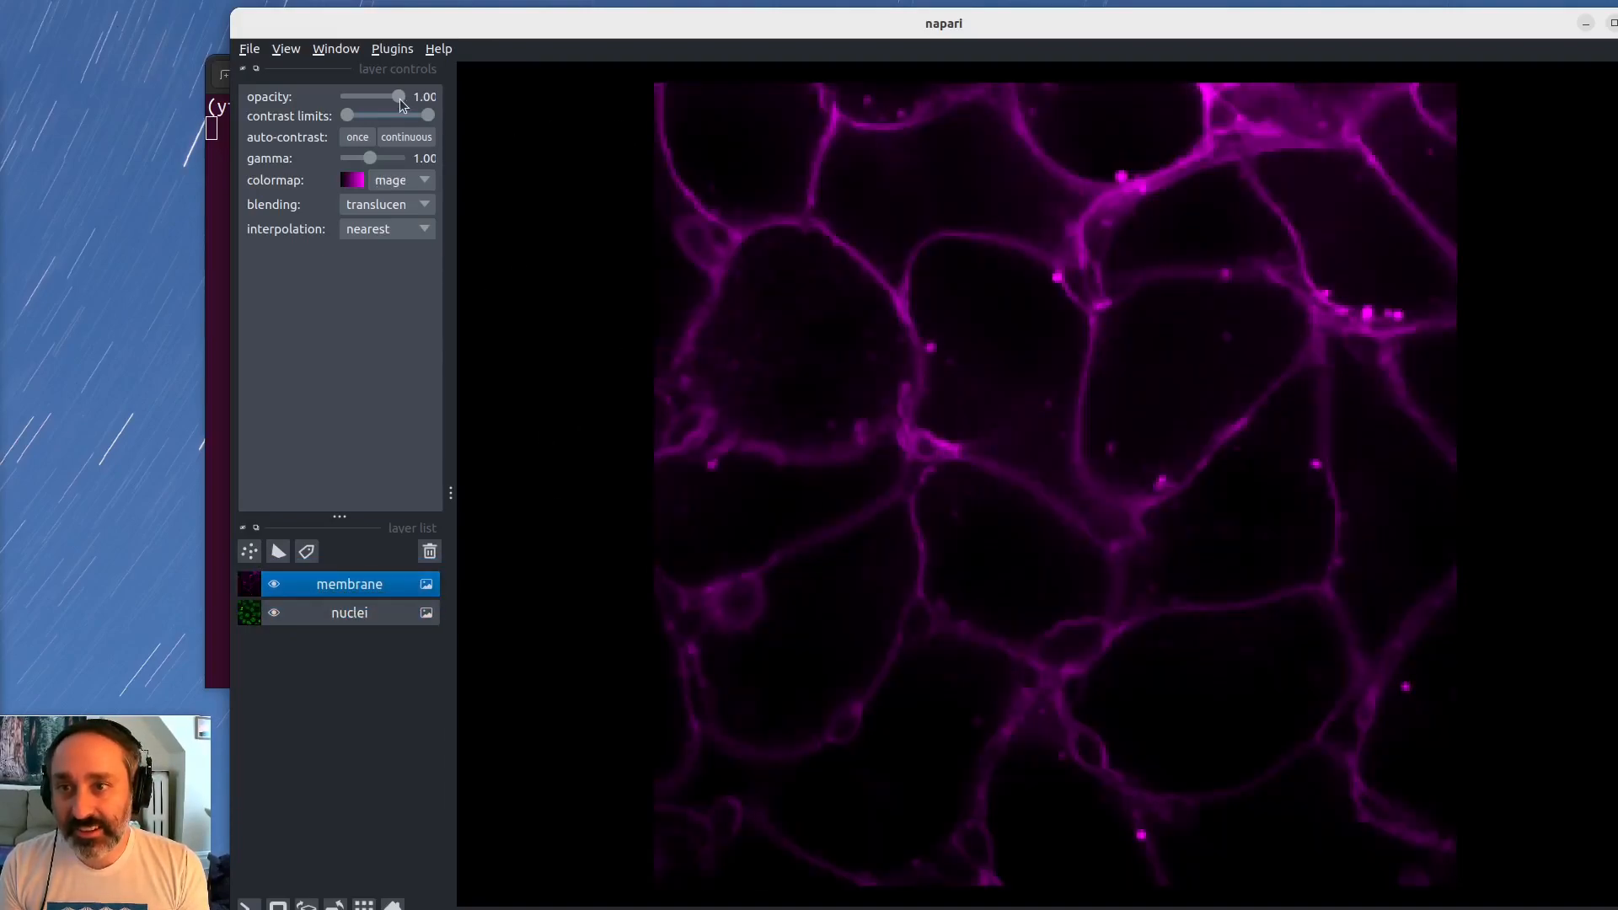
mouse_move(398, 98)
mouse_down()
mouse_move(366, 103)
mouse_move(420, 111)
mouse_up()
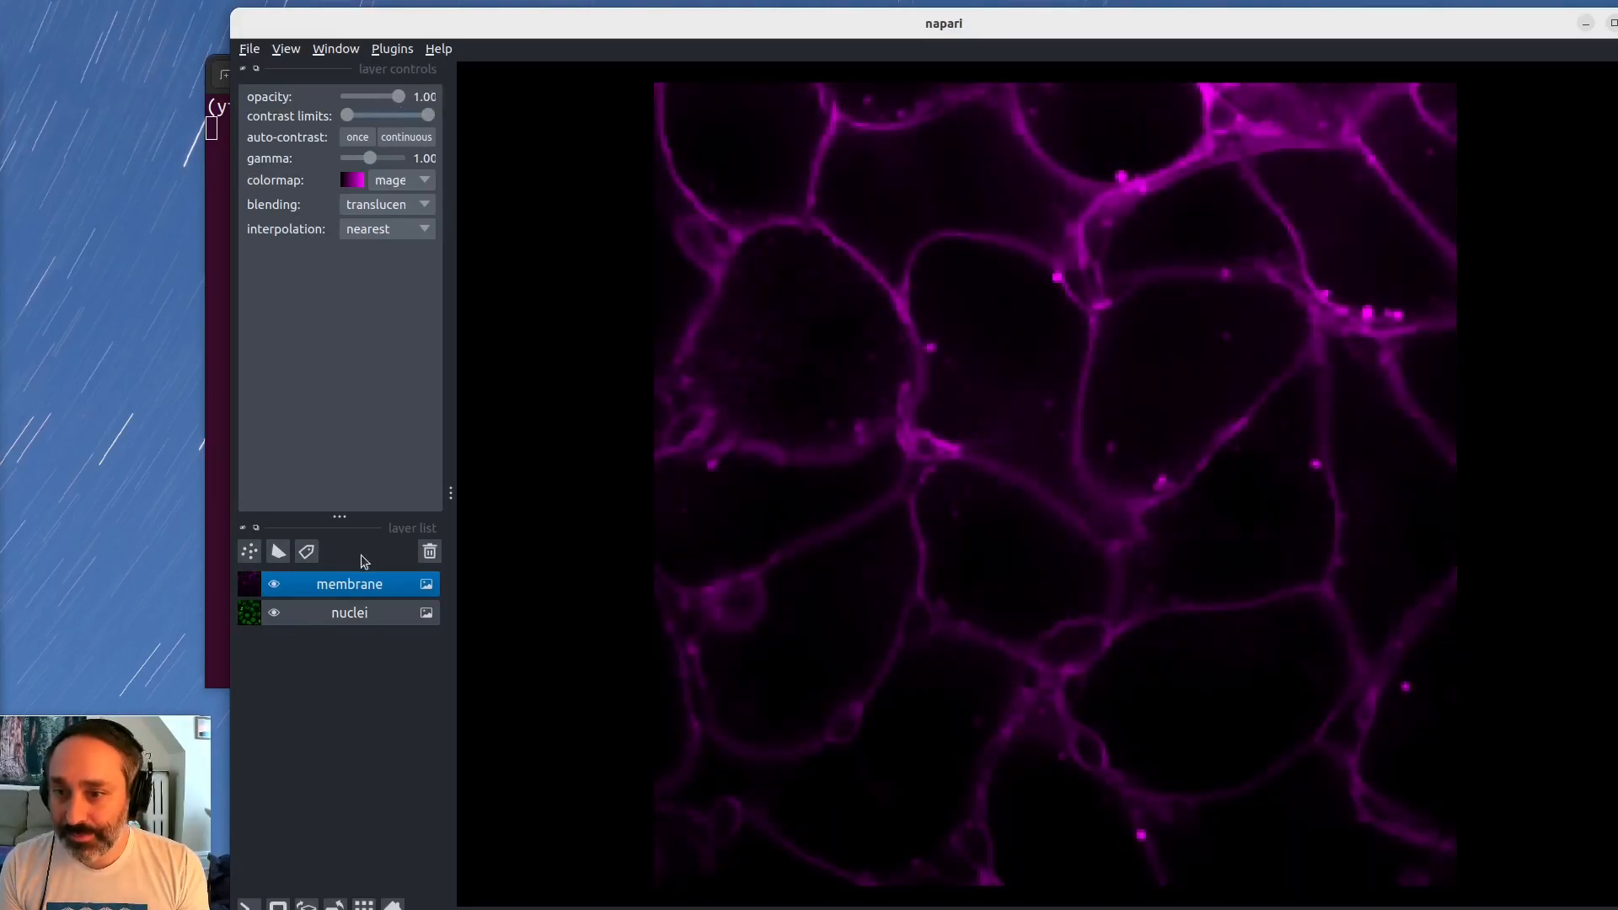
drag(354, 586, 350, 624)
click(375, 585)
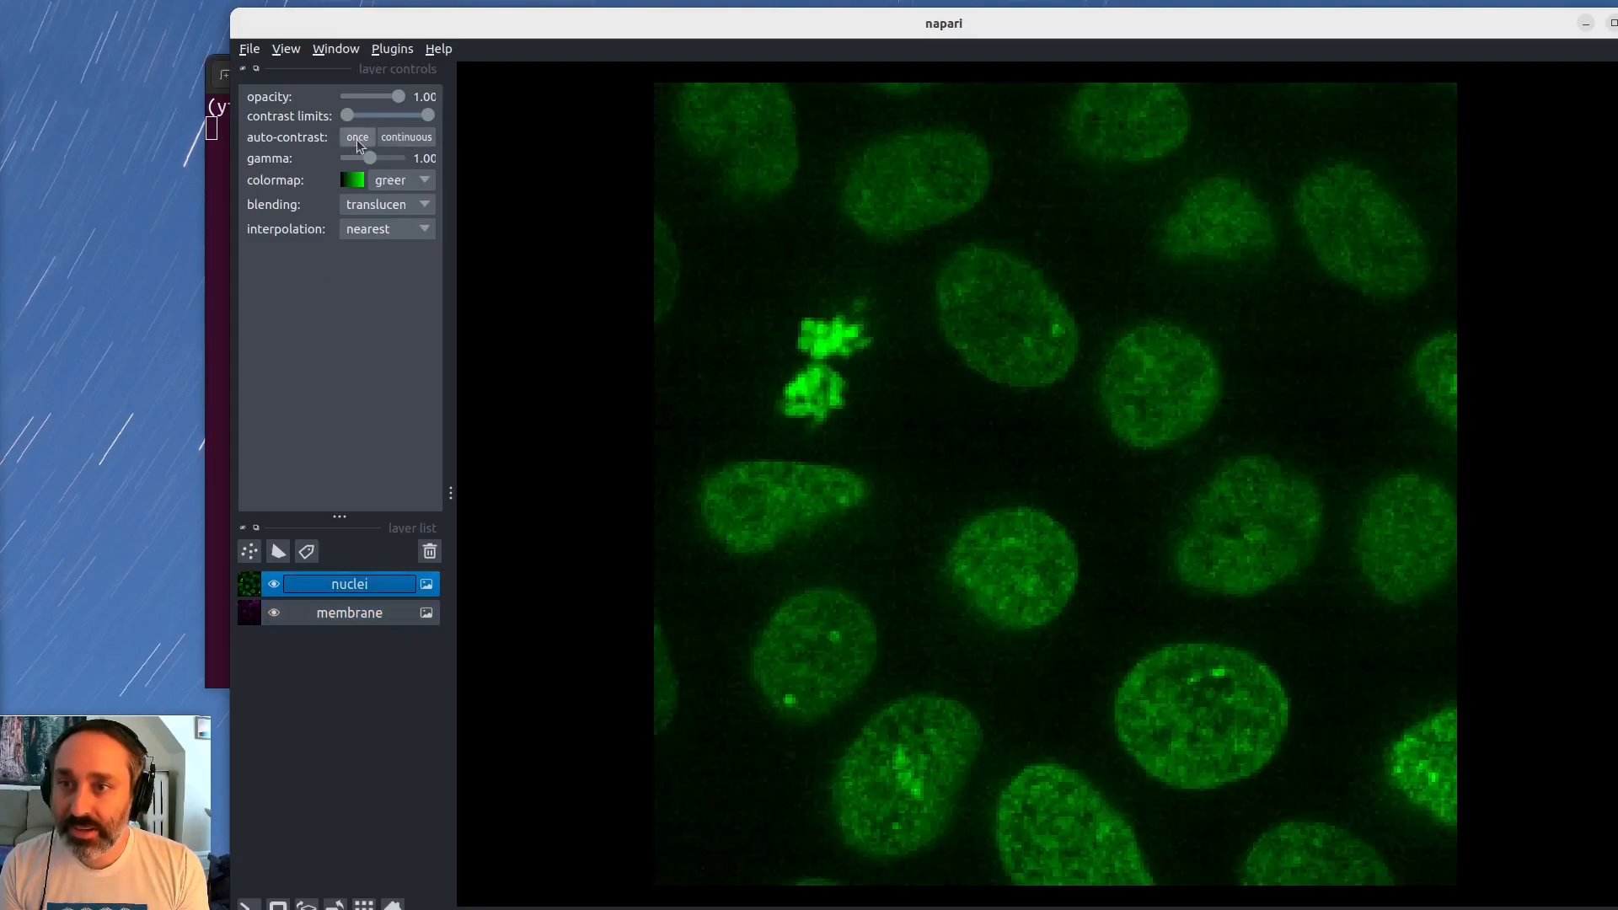
Set the nuclei layer's blending to minimum and review its interpolation options, keeping nearest
click(380, 204)
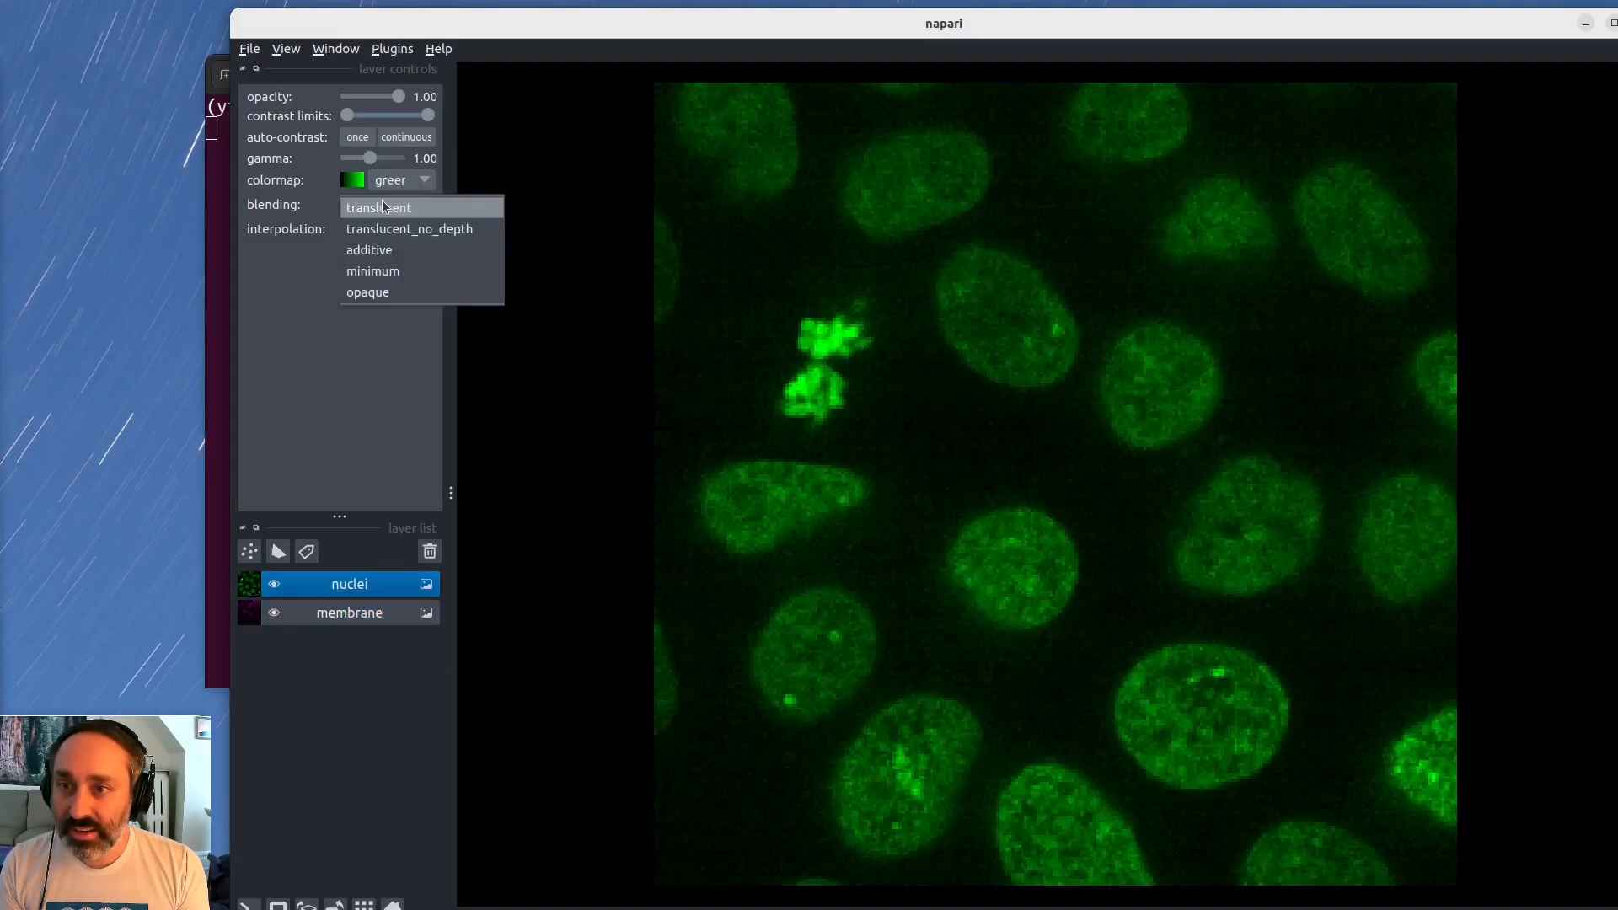
click(393, 274)
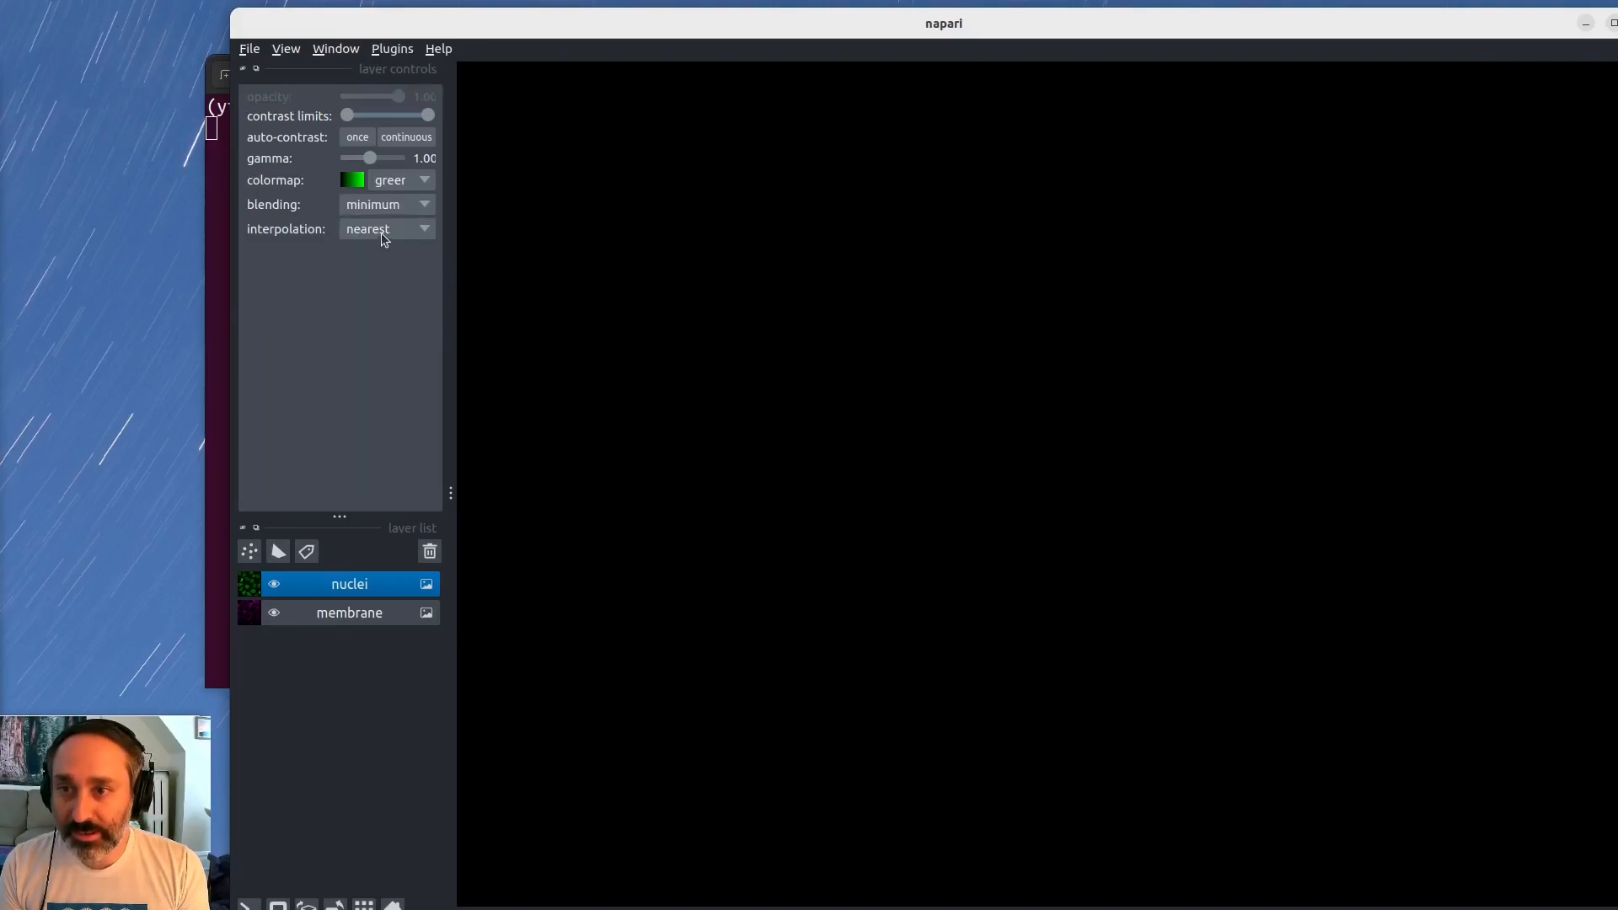
click(384, 231)
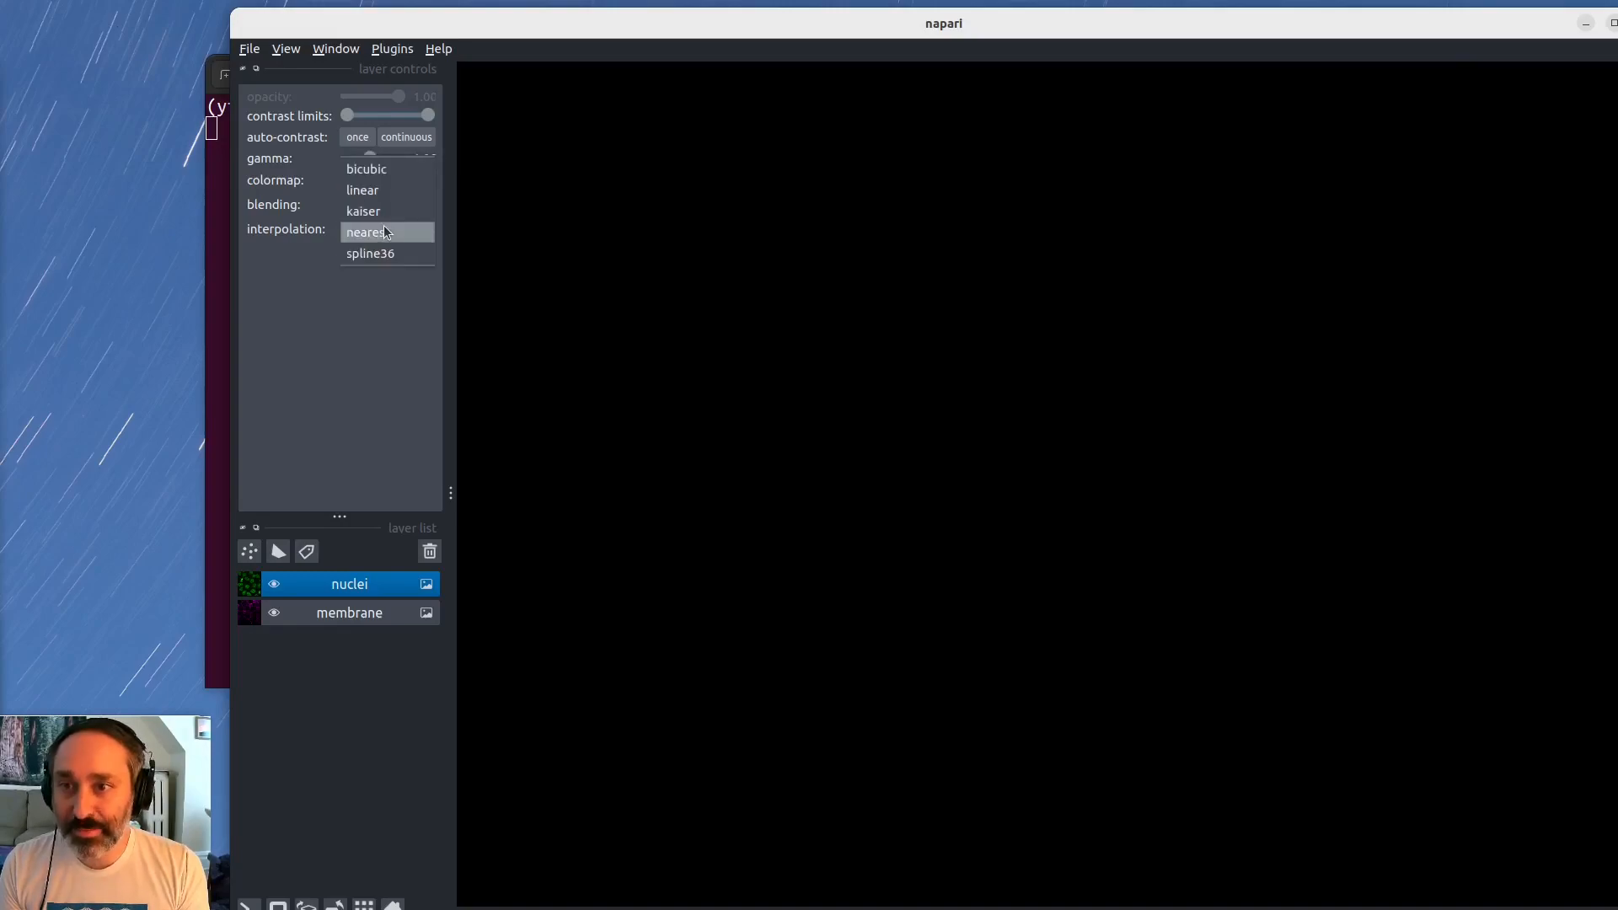
click(416, 240)
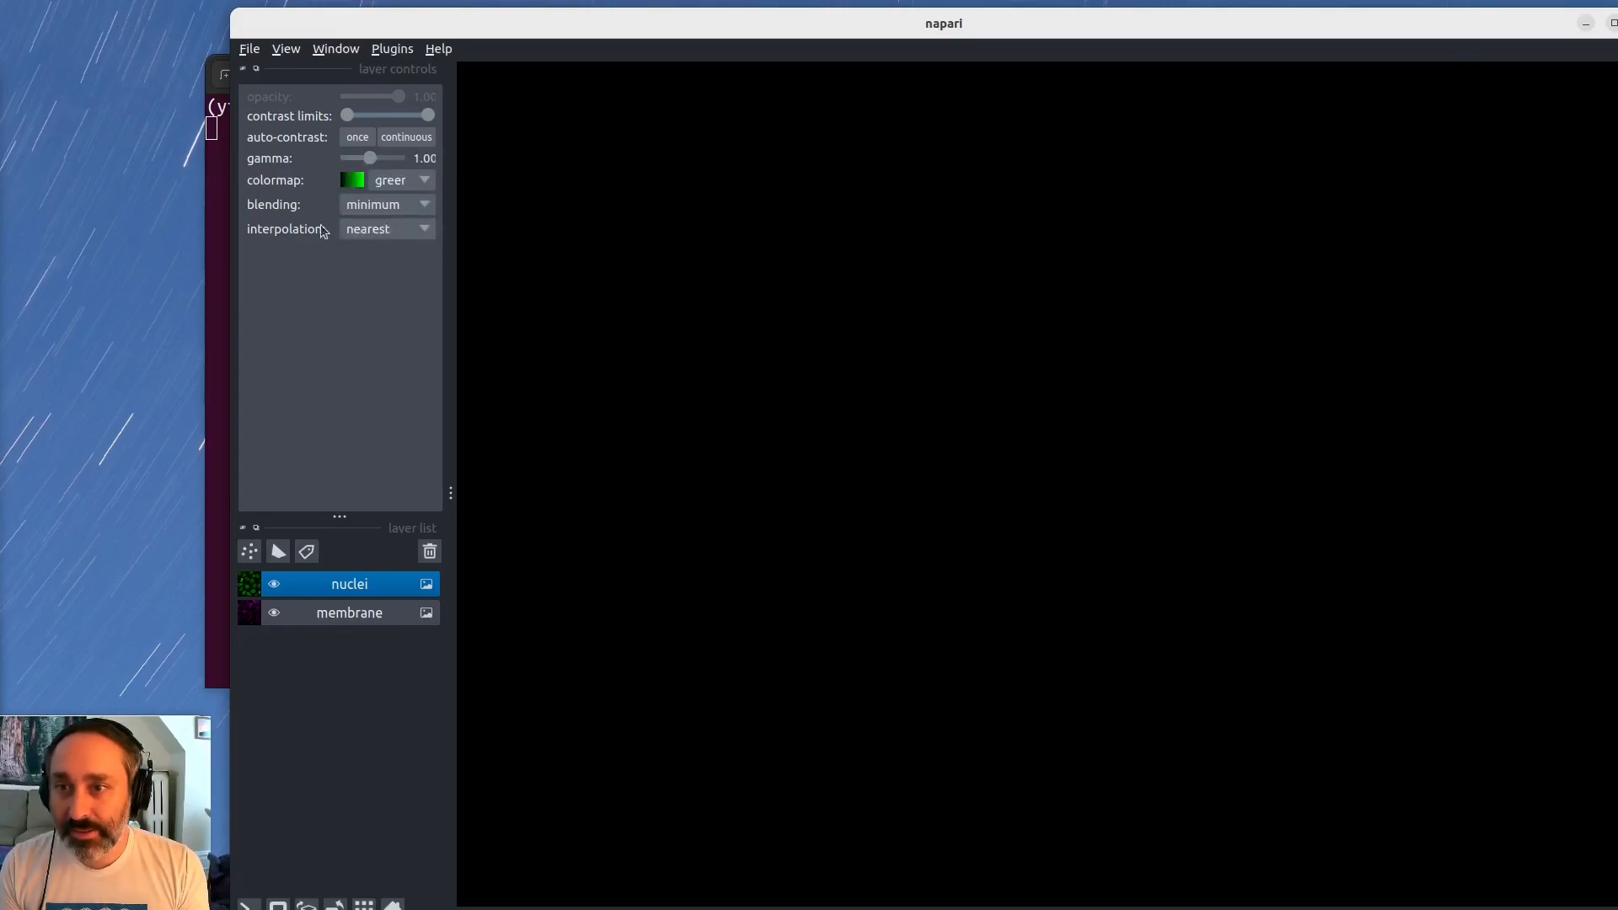
Set the nuclei layer's blending back to additive and review the available blending modes
click(387, 204)
click(386, 185)
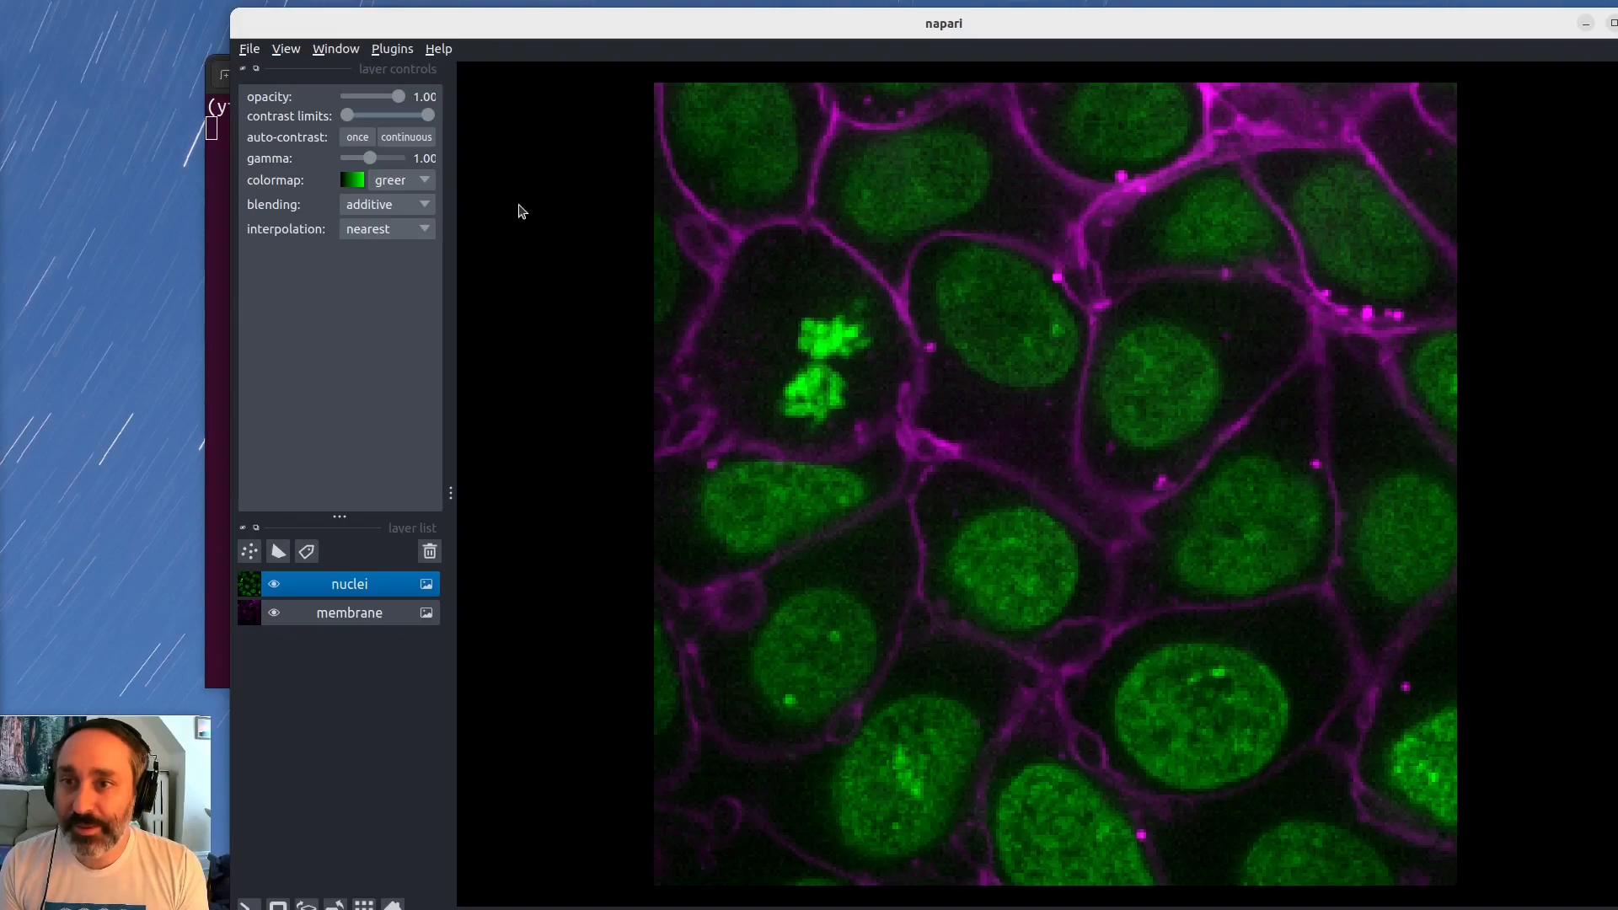
click(414, 203)
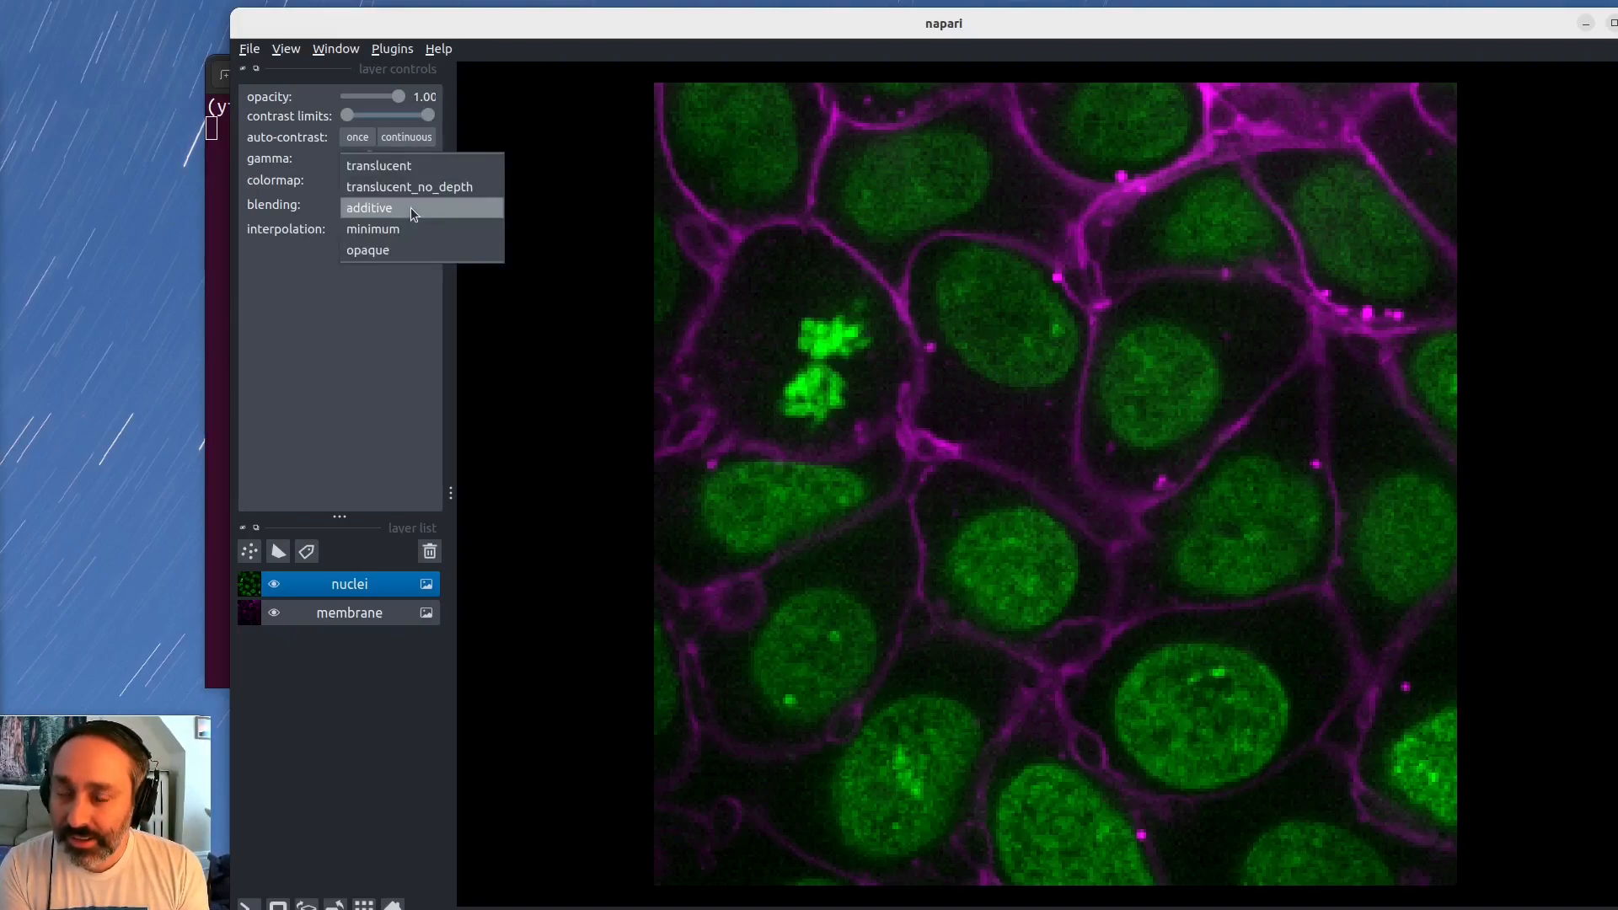
click(411, 207)
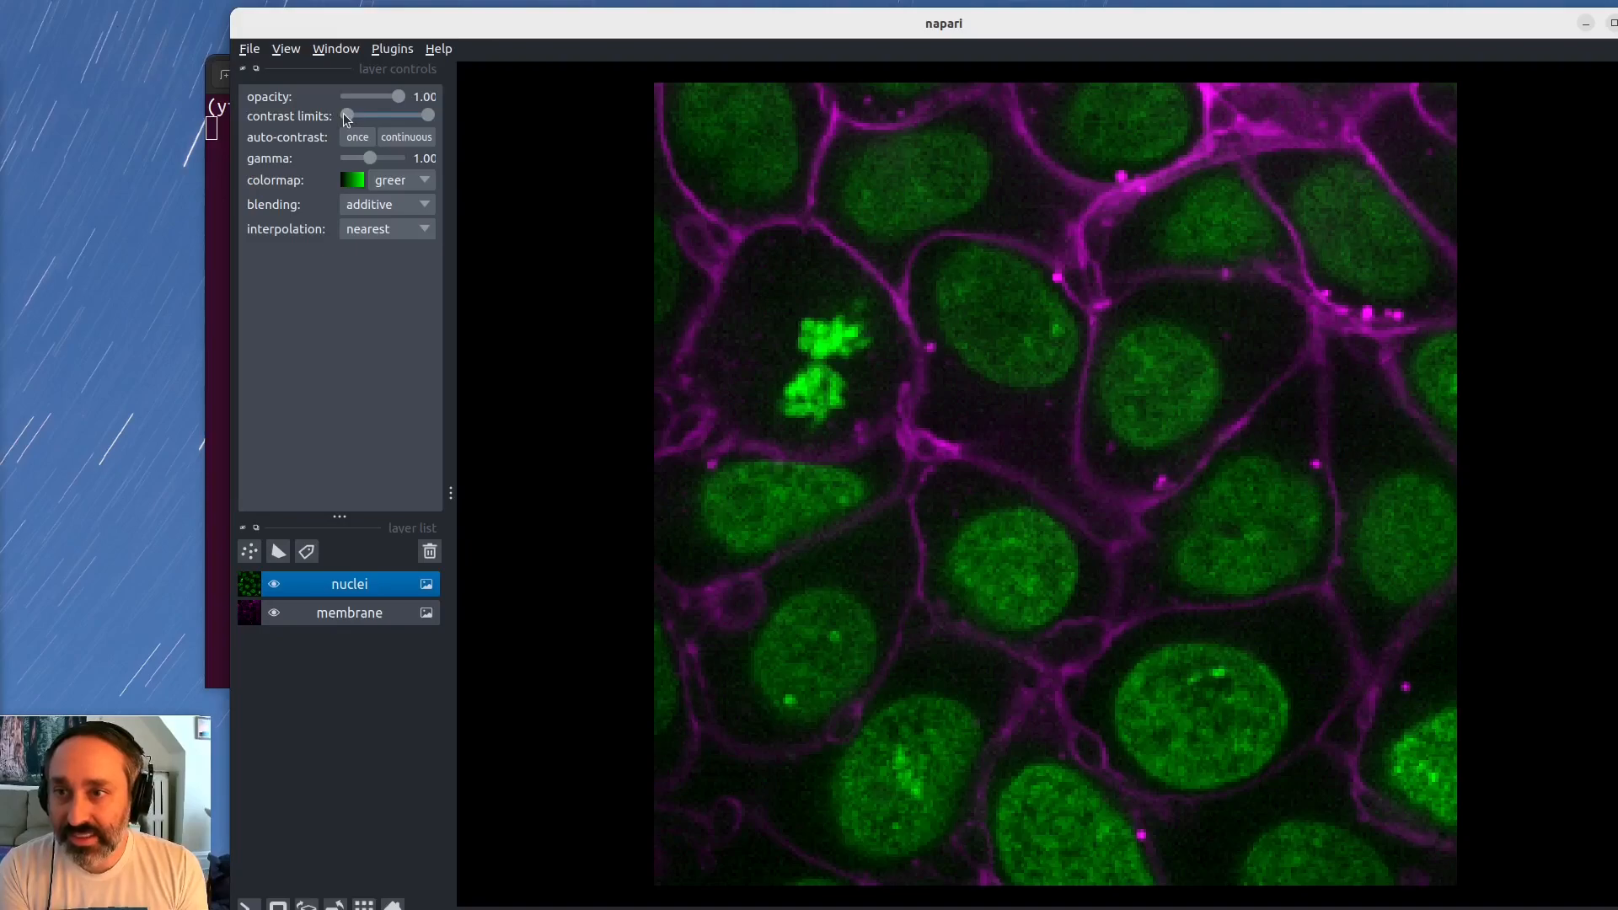
Try different contrast limits on the nuclei layer, using its detailed range control to enter exact limits of 2500 and 10000
mouse_move(347, 113)
mouse_down()
mouse_move(372, 117)
mouse_move(352, 122)
mouse_up()
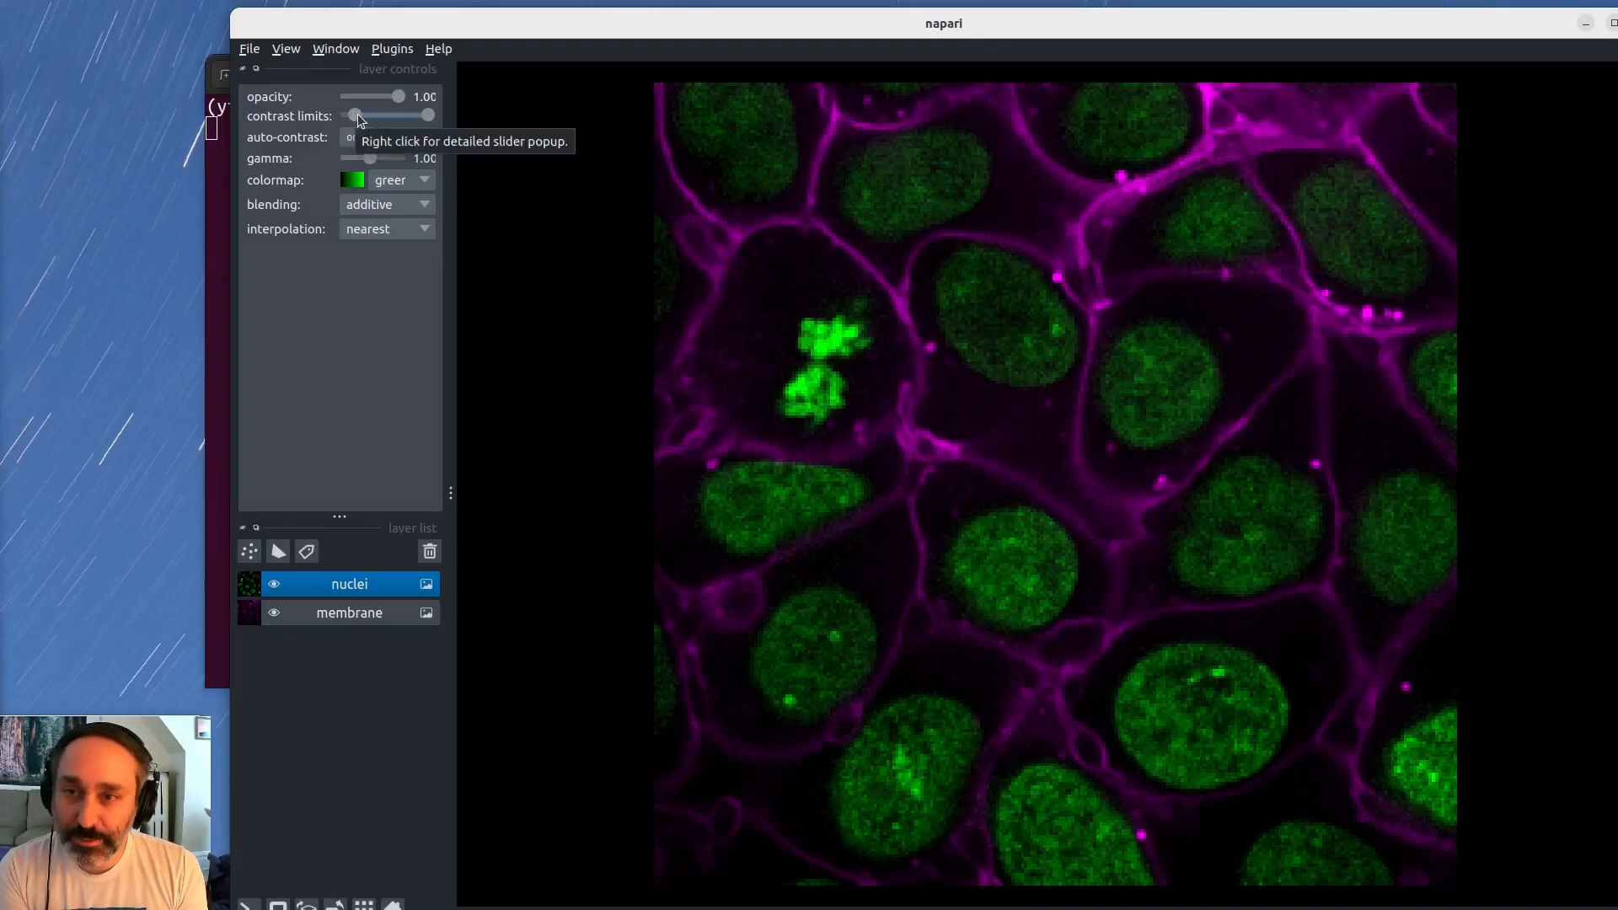
drag(429, 119, 338, 116)
right_click(341, 116)
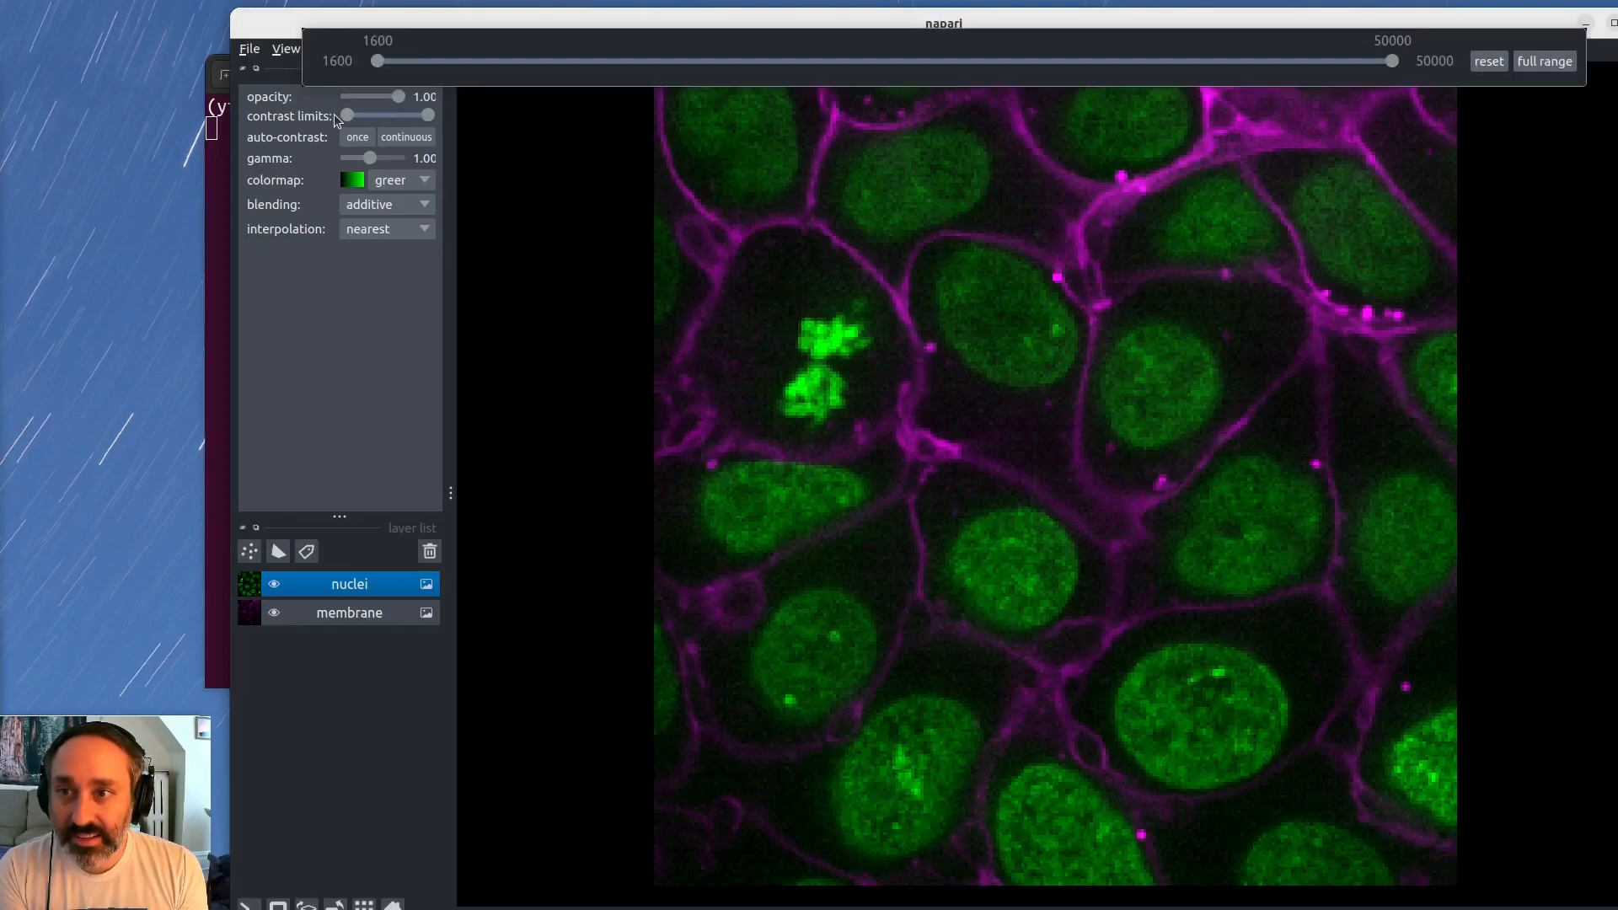
double_click(375, 40)
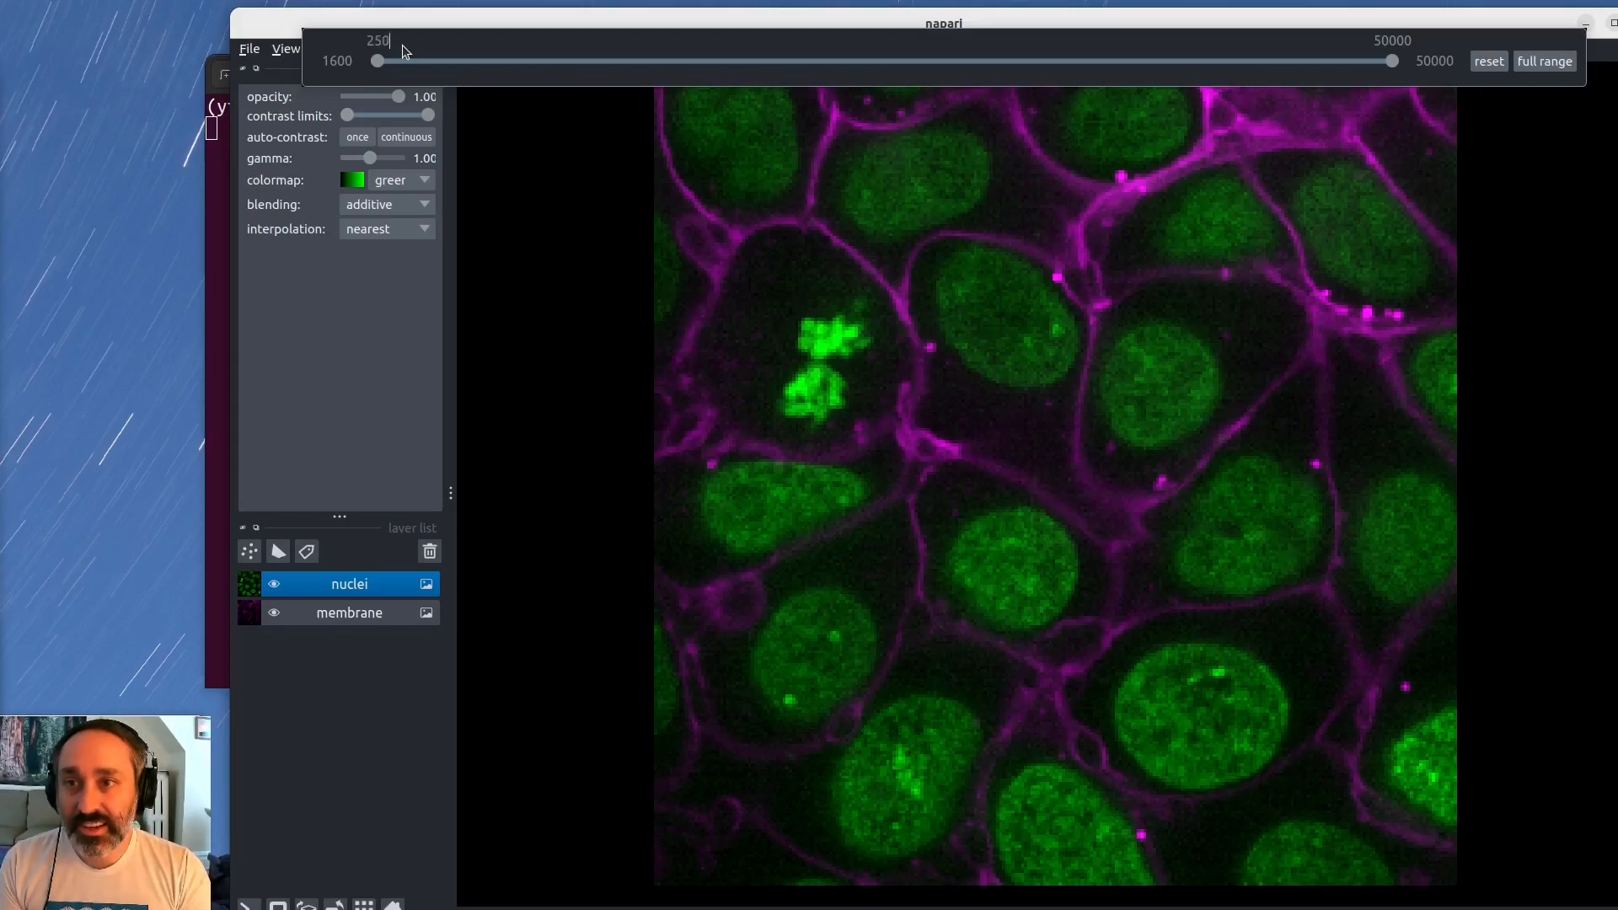
double_click(1398, 40)
text(10000)
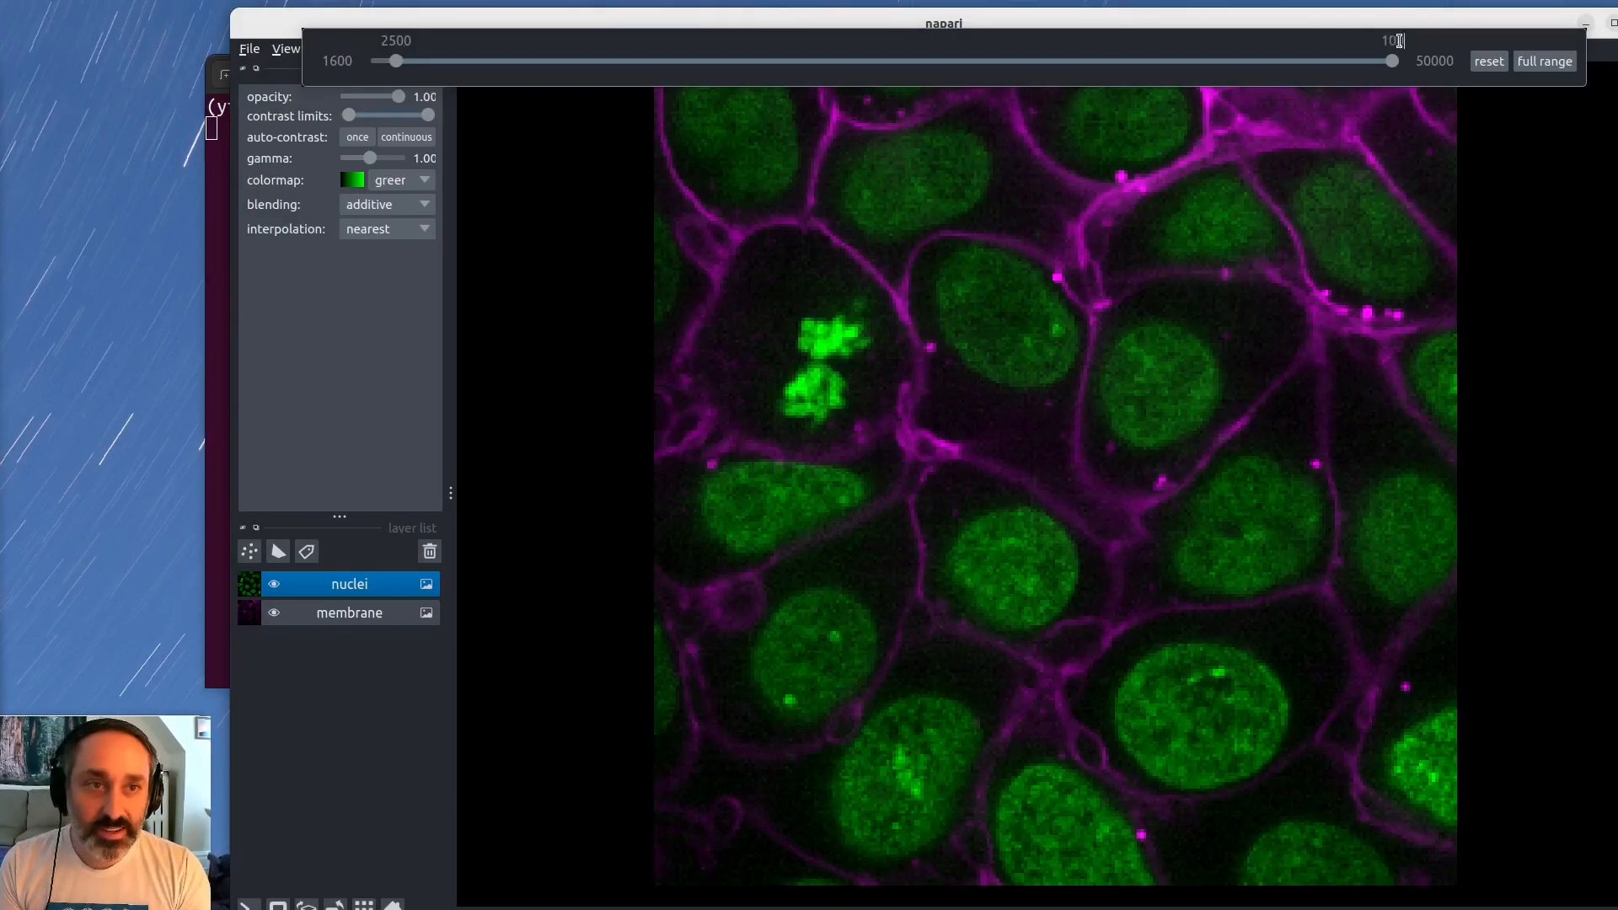
key(Return)
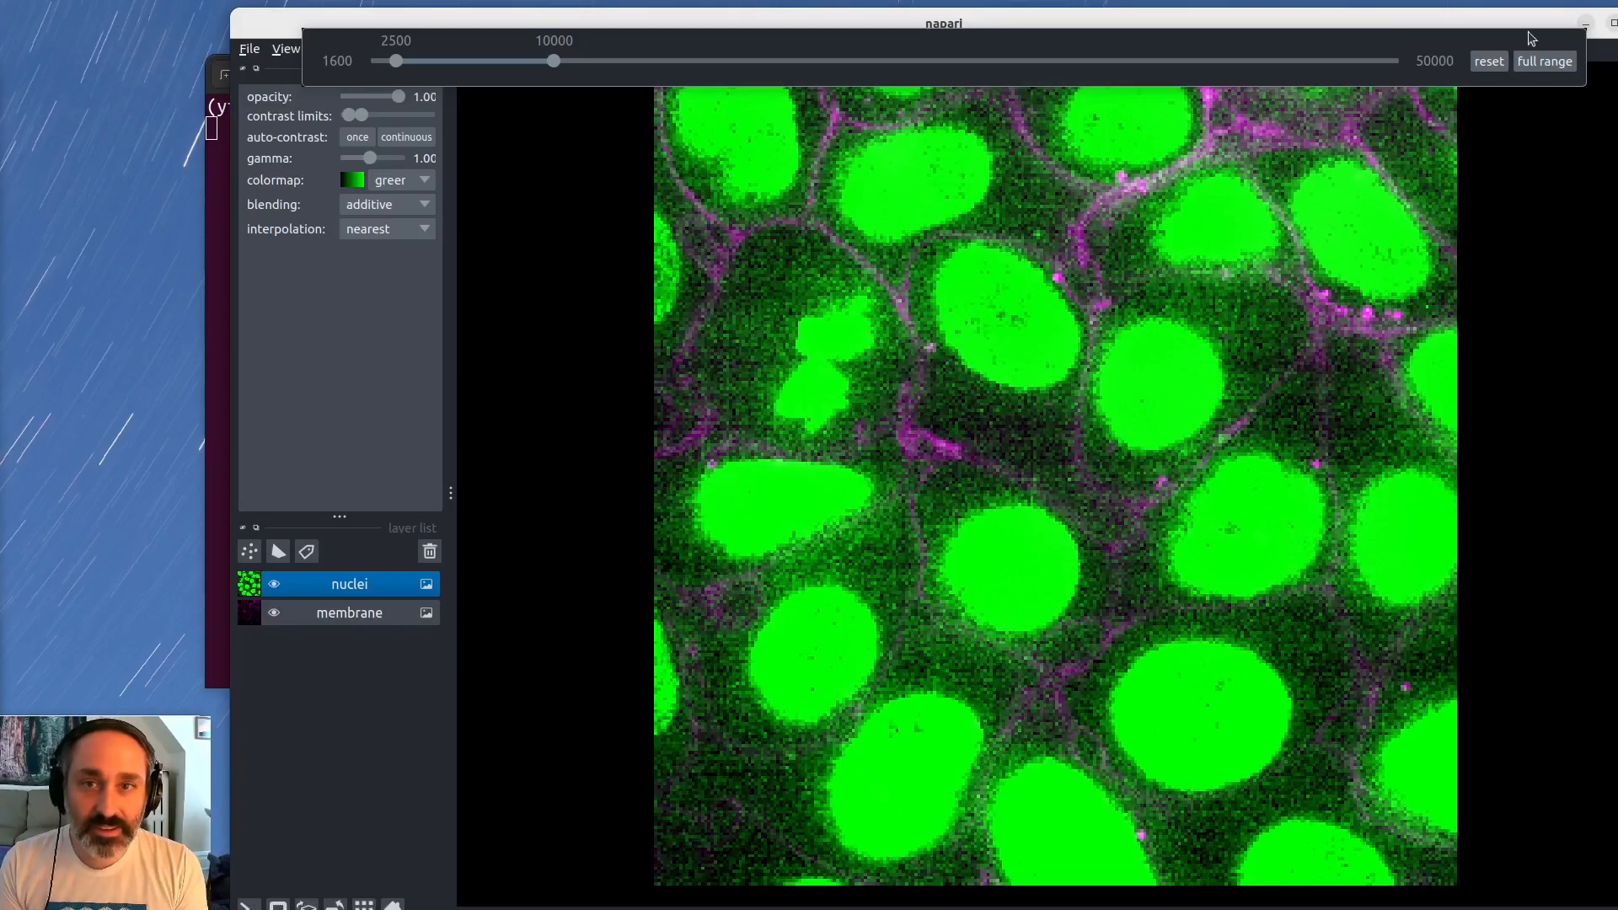
Reset the nuclei layer's contrast limits and close the detailed range control
click(1487, 62)
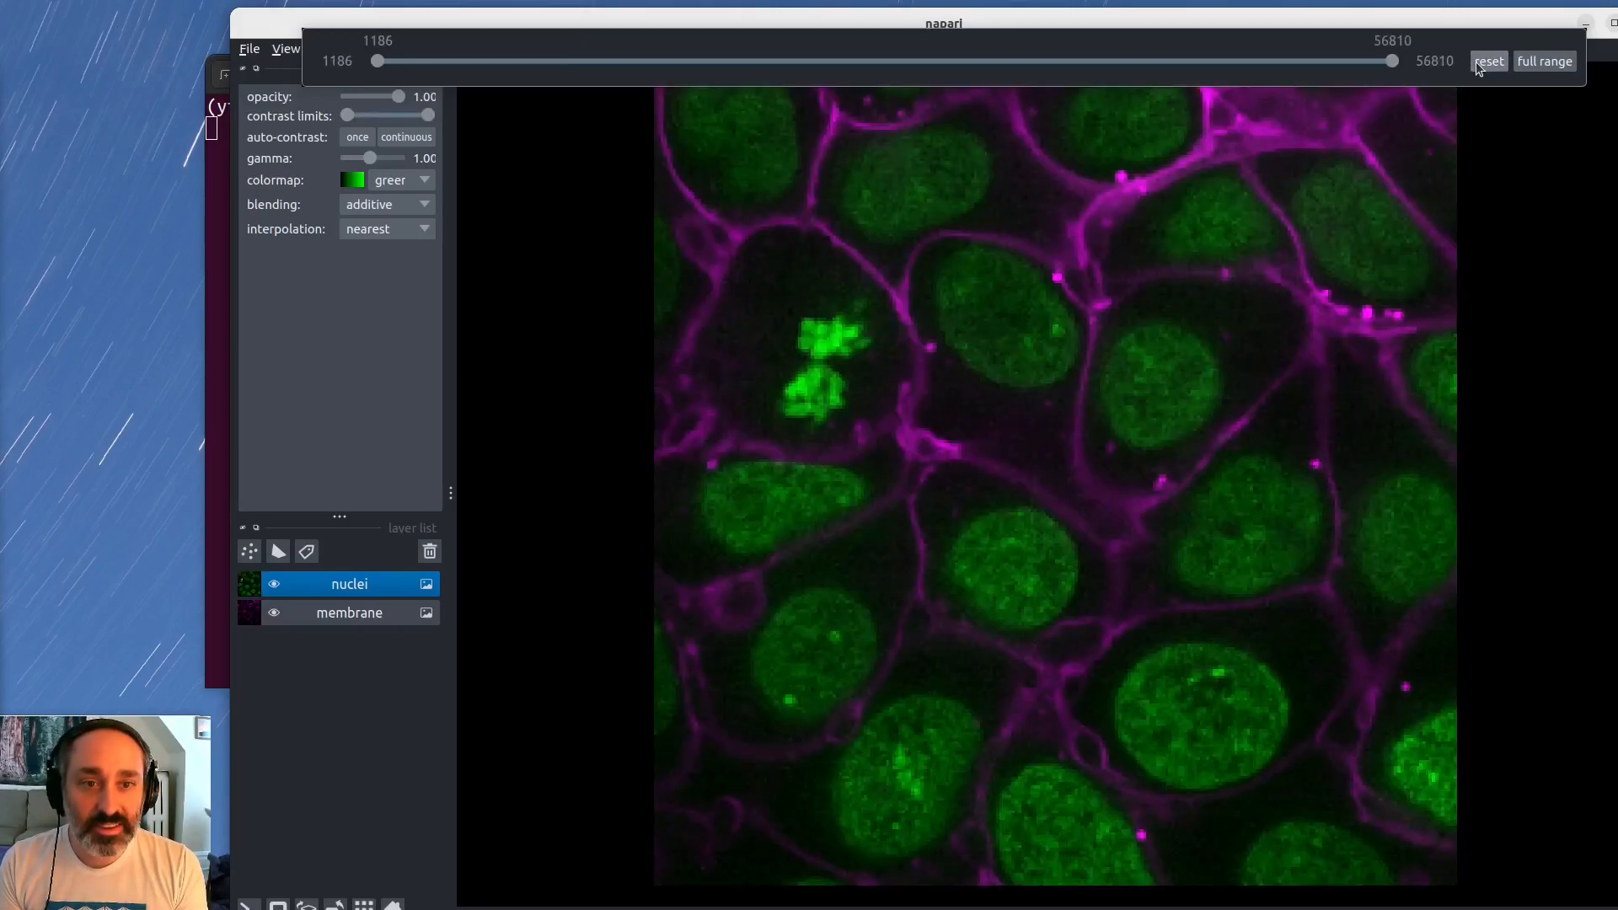
click(1563, 158)
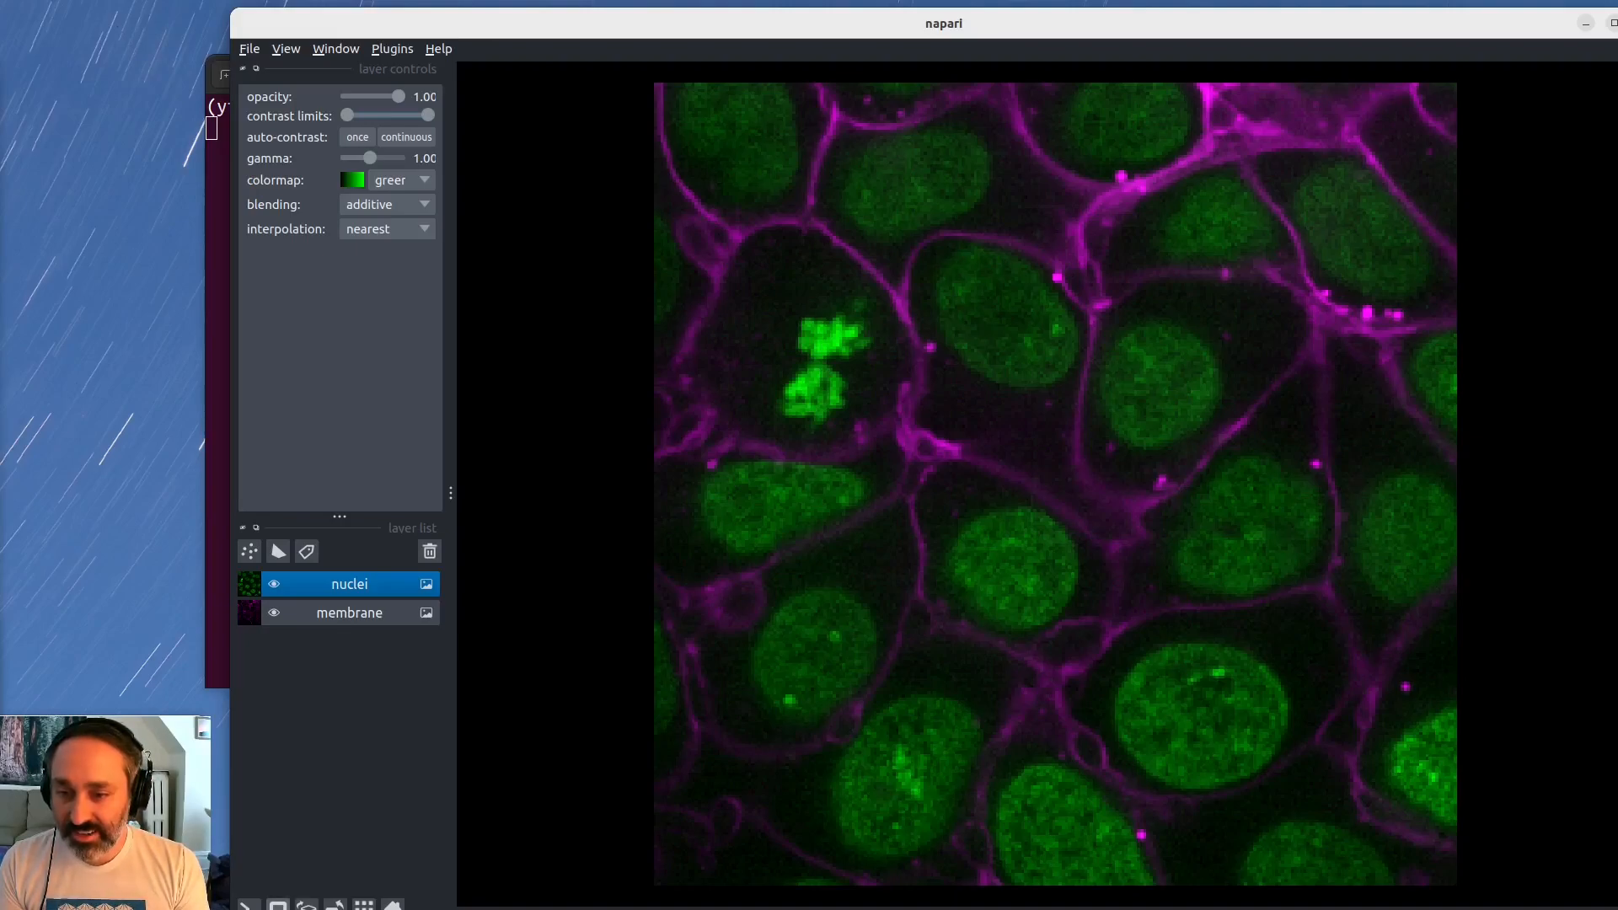
Switch the viewer to 3D display and rotate the cell volume to see it from the side, zoomed out
click(278, 905)
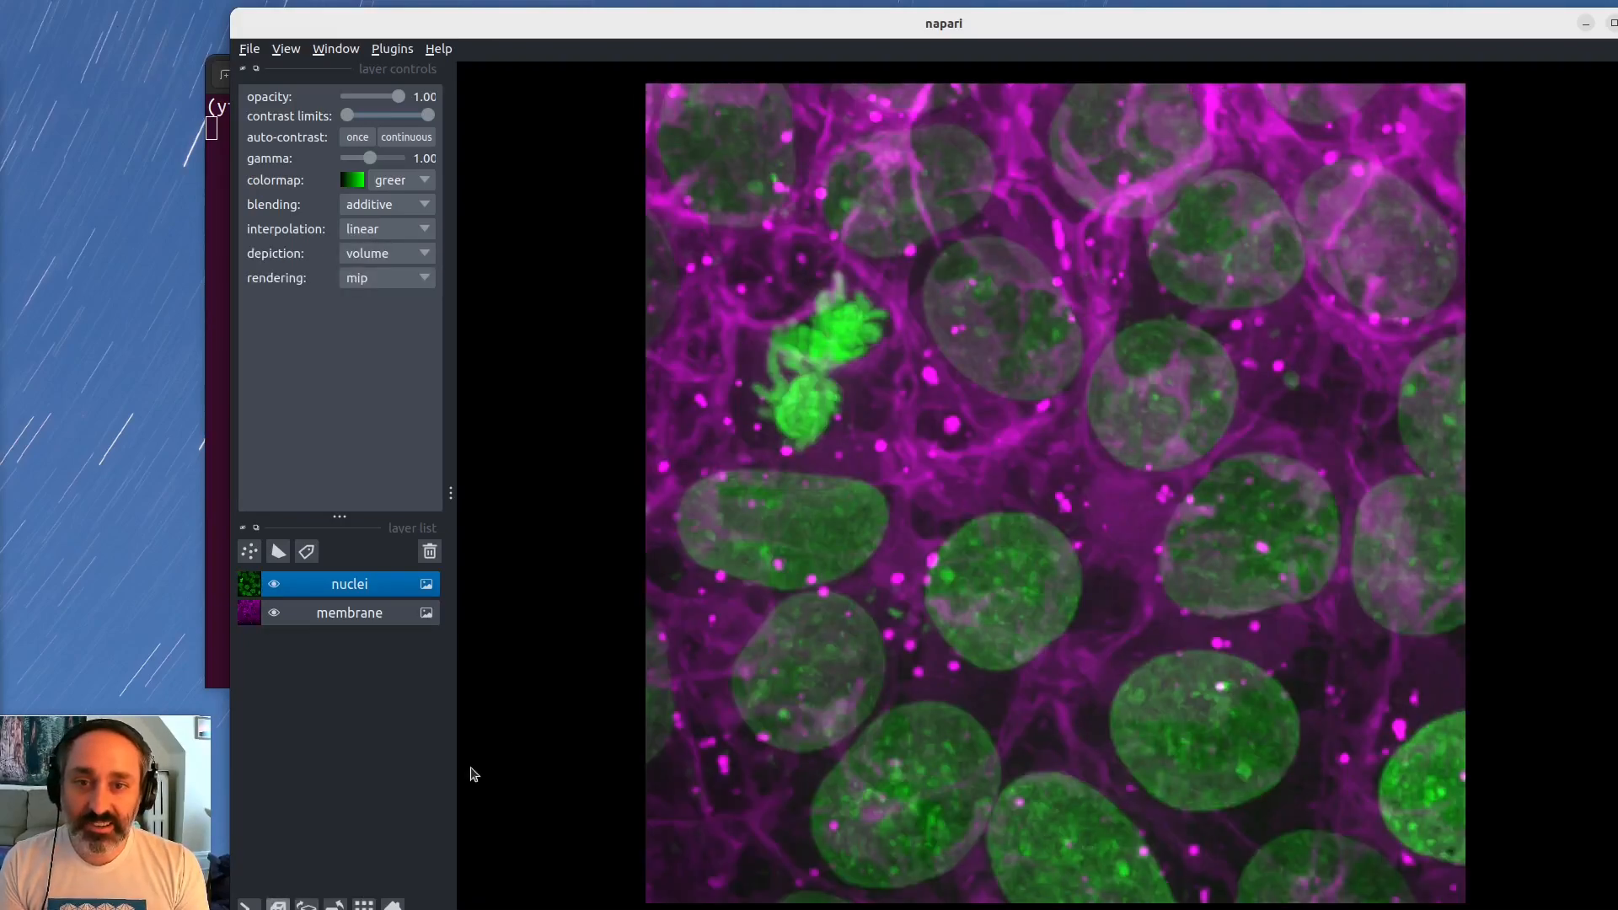
drag(1060, 687, 1270, 422)
scroll(1074, 434, down, 3)
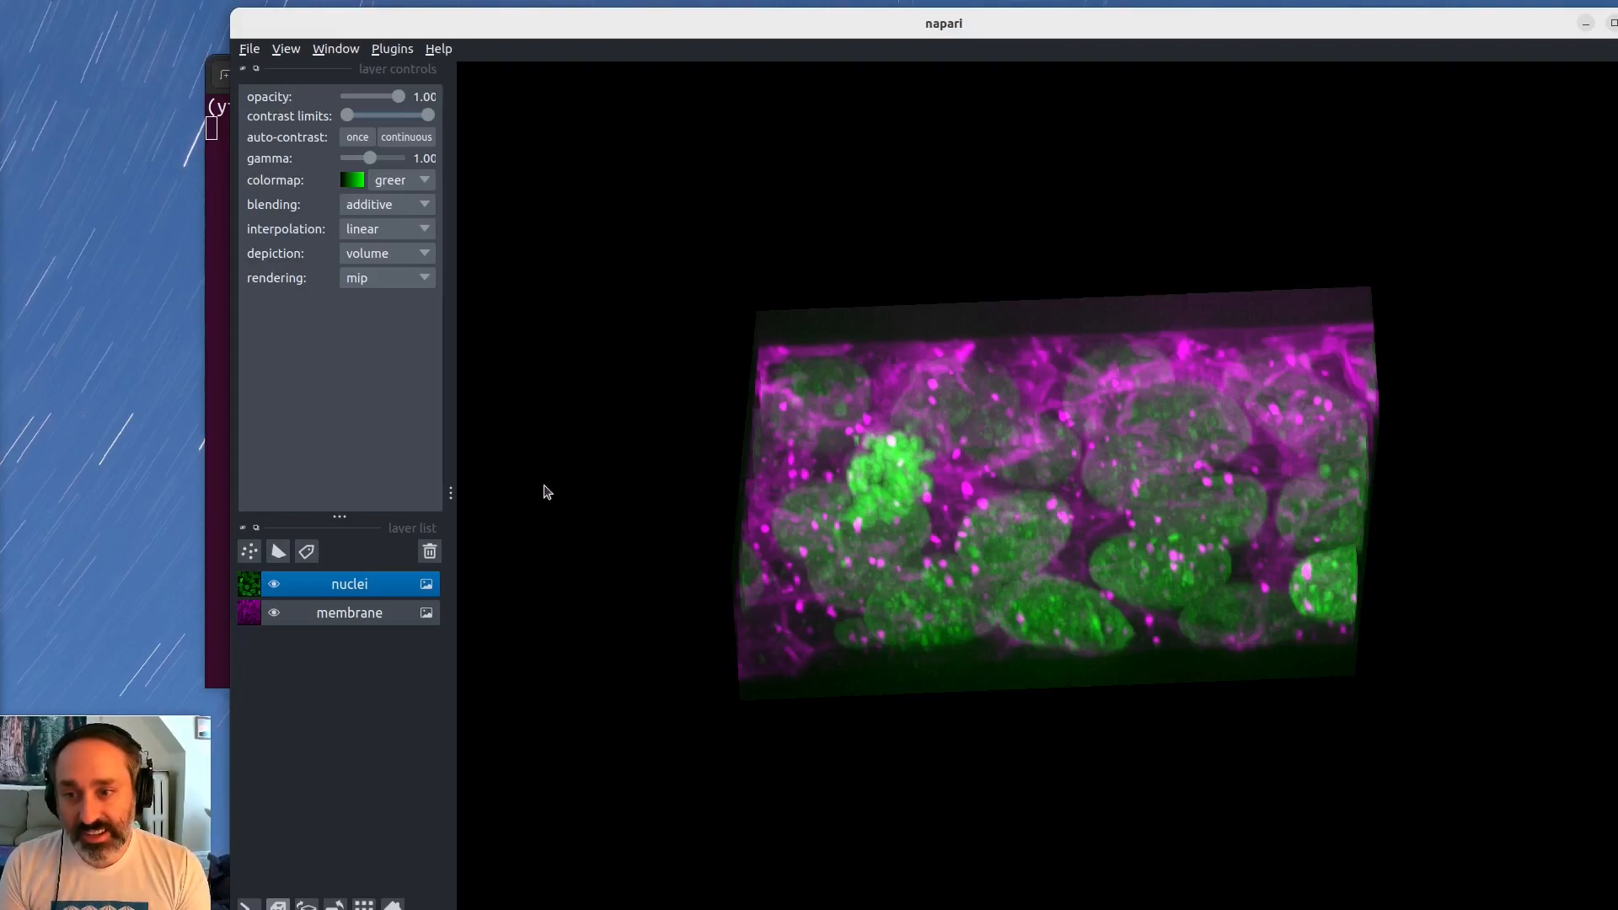
Compare the 3D layer controls of membrane and nuclei and review the nuclei blending modes, keeping additive
click(308, 613)
click(327, 584)
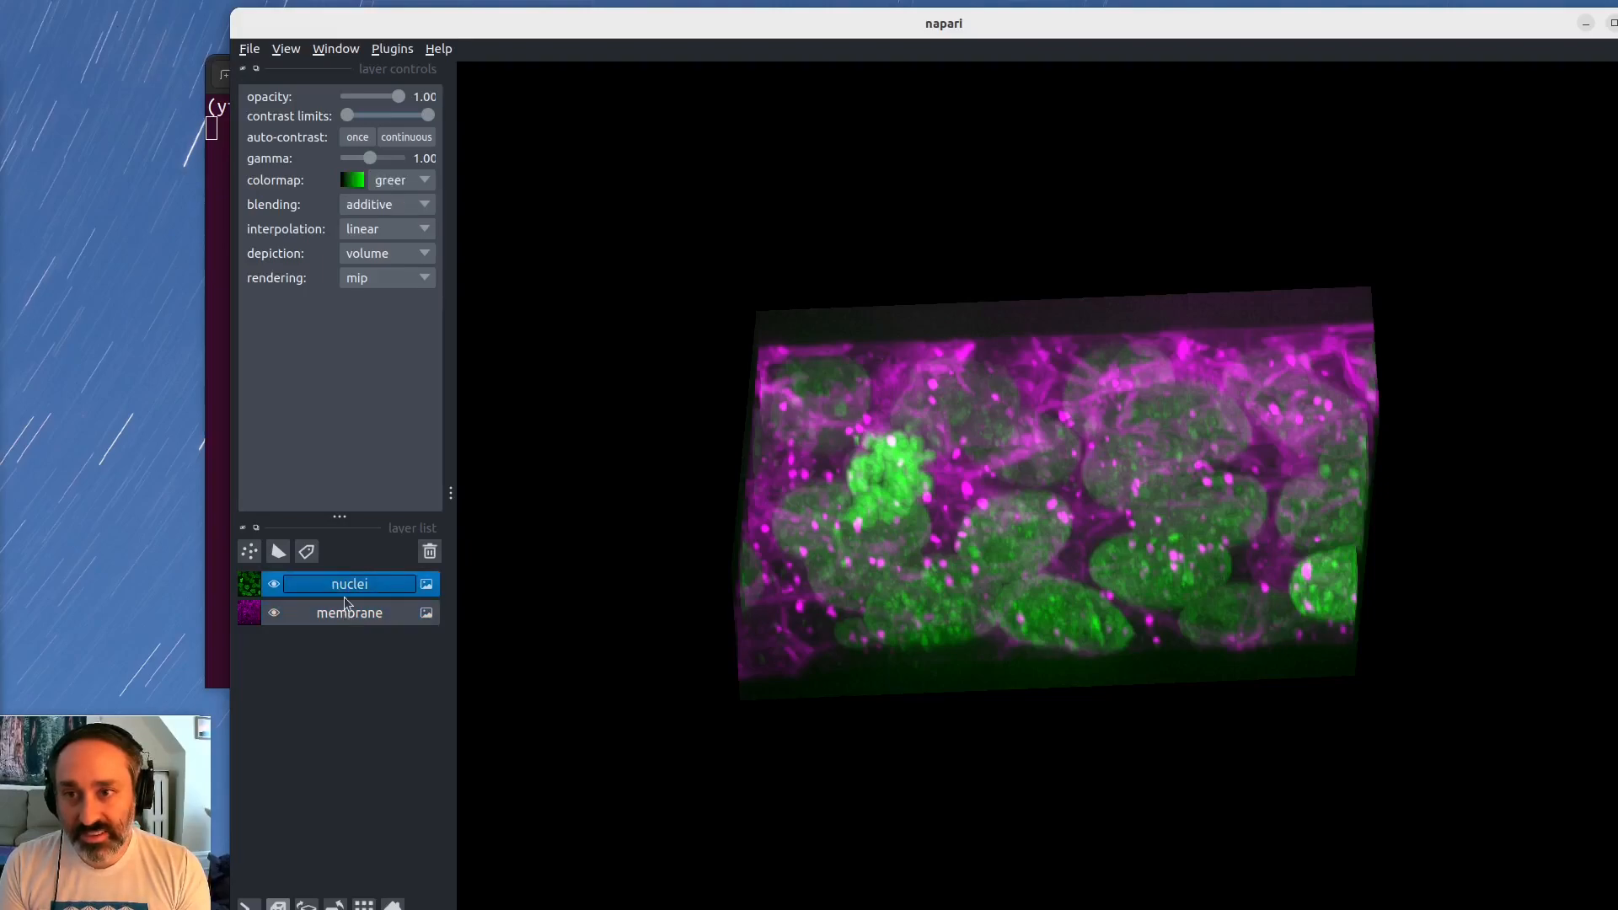
click(342, 603)
click(346, 588)
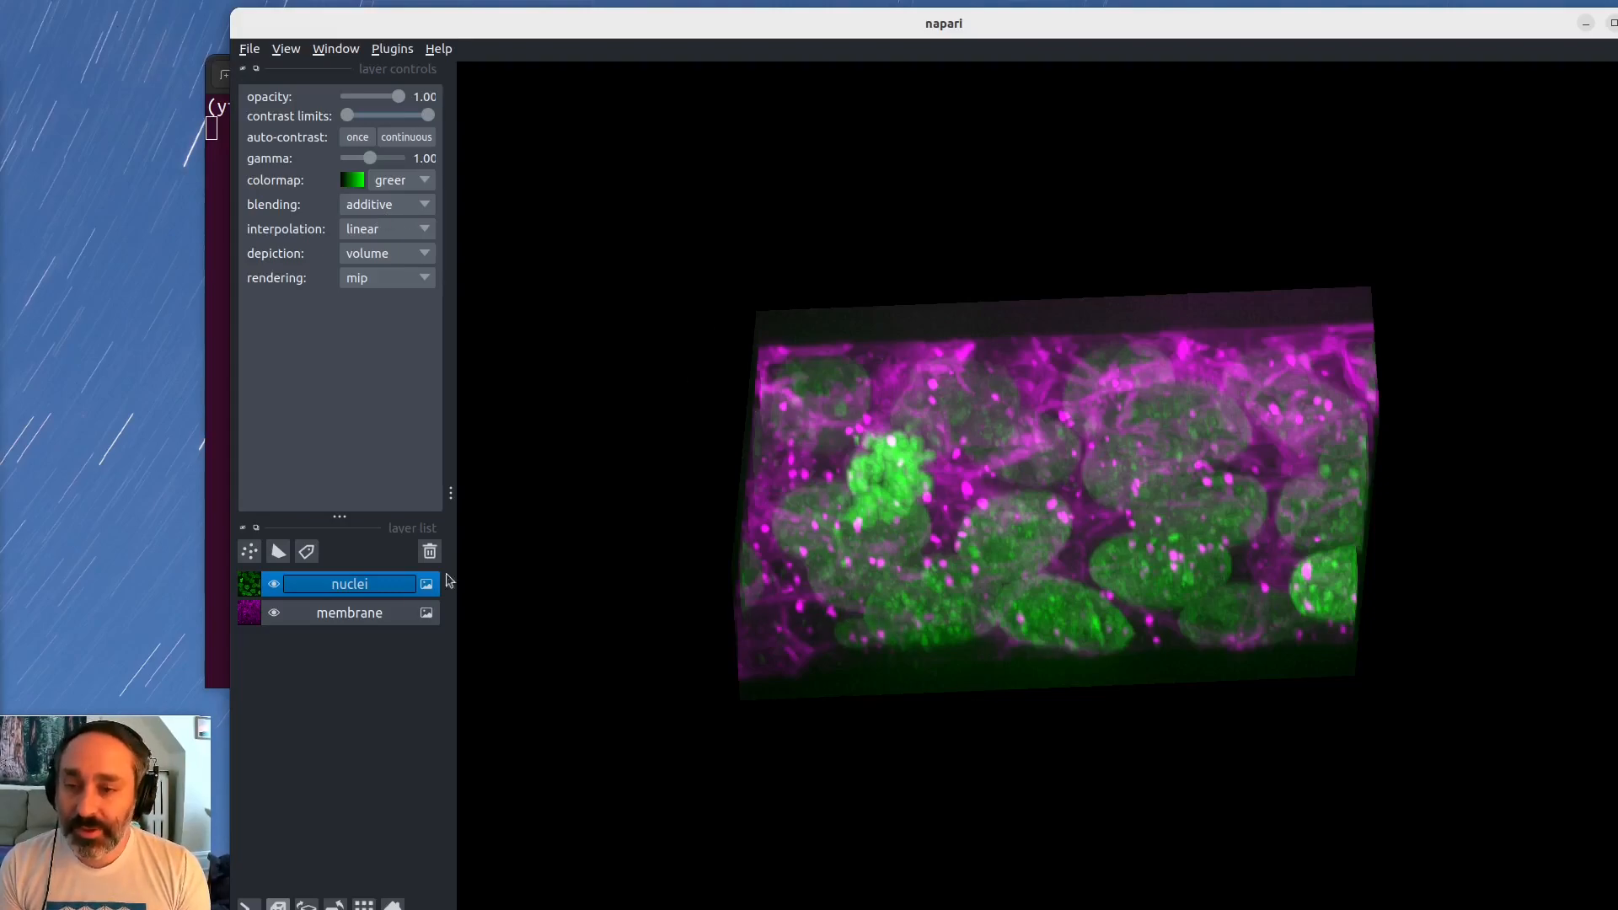
click(371, 205)
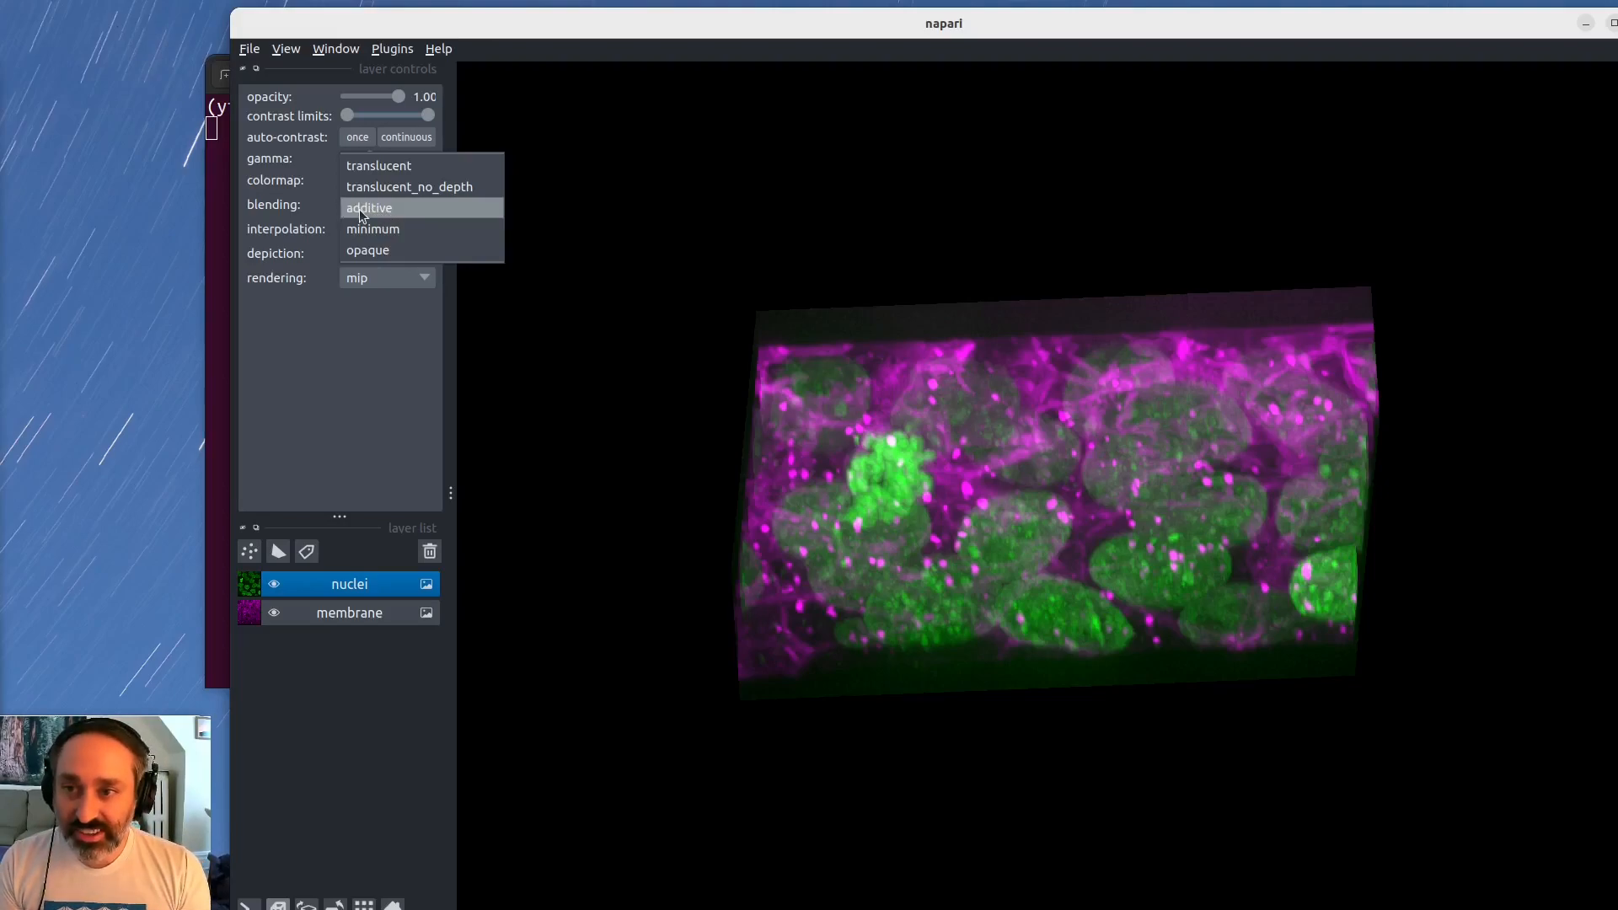
click(359, 209)
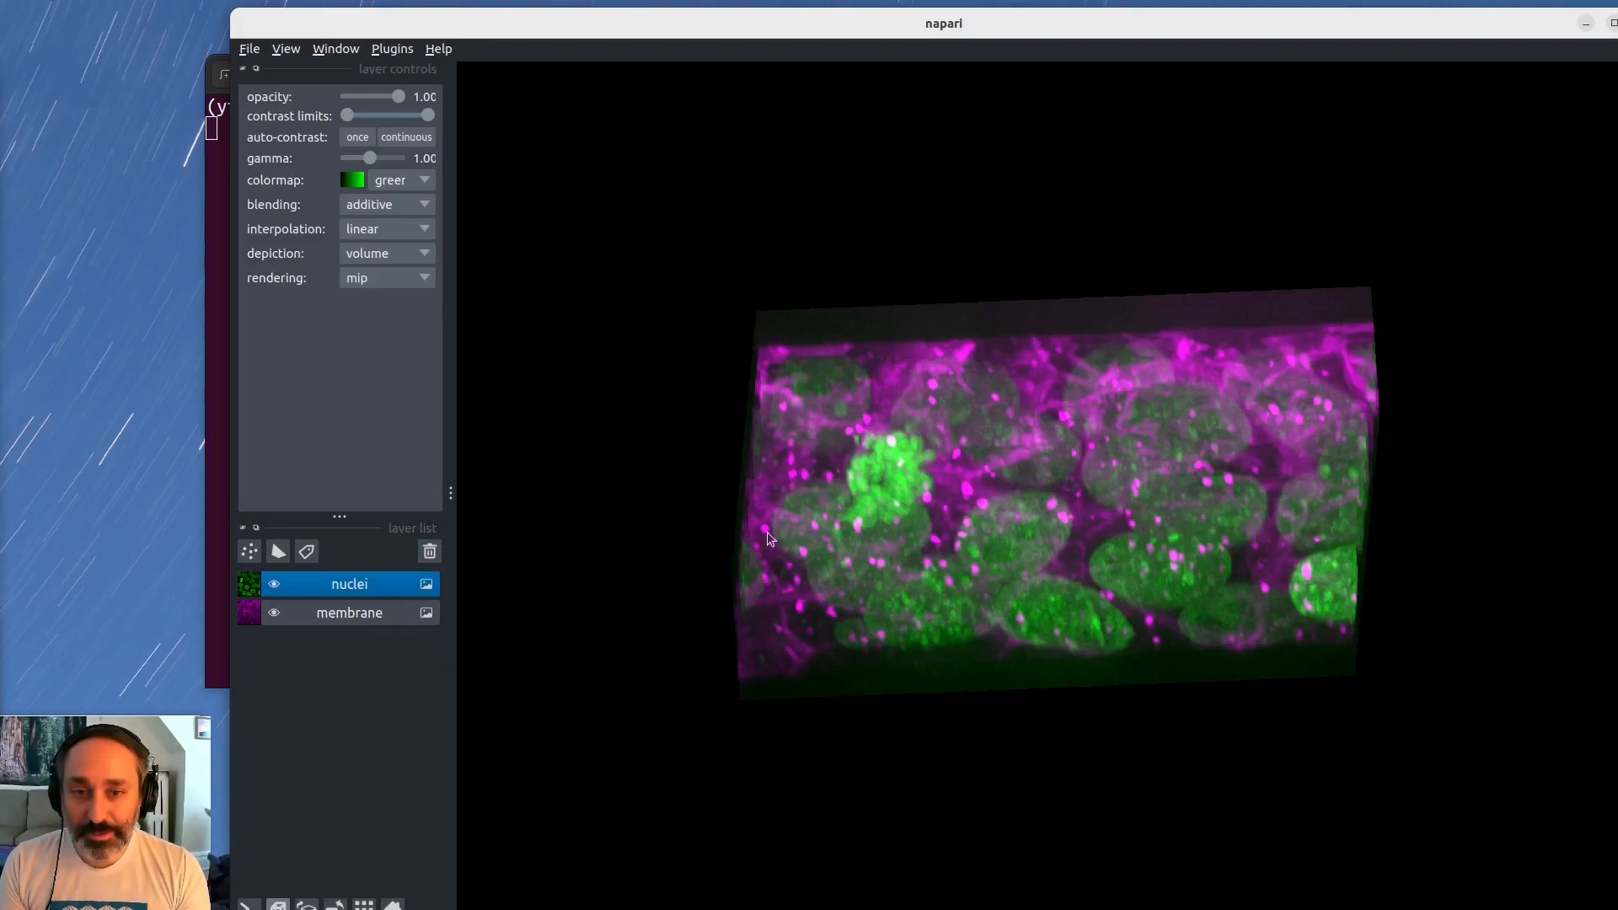
Set the nuclei layer's rendering to minip and its colormap to hsv, and rotate the volume slightly to inspect it
click(361, 281)
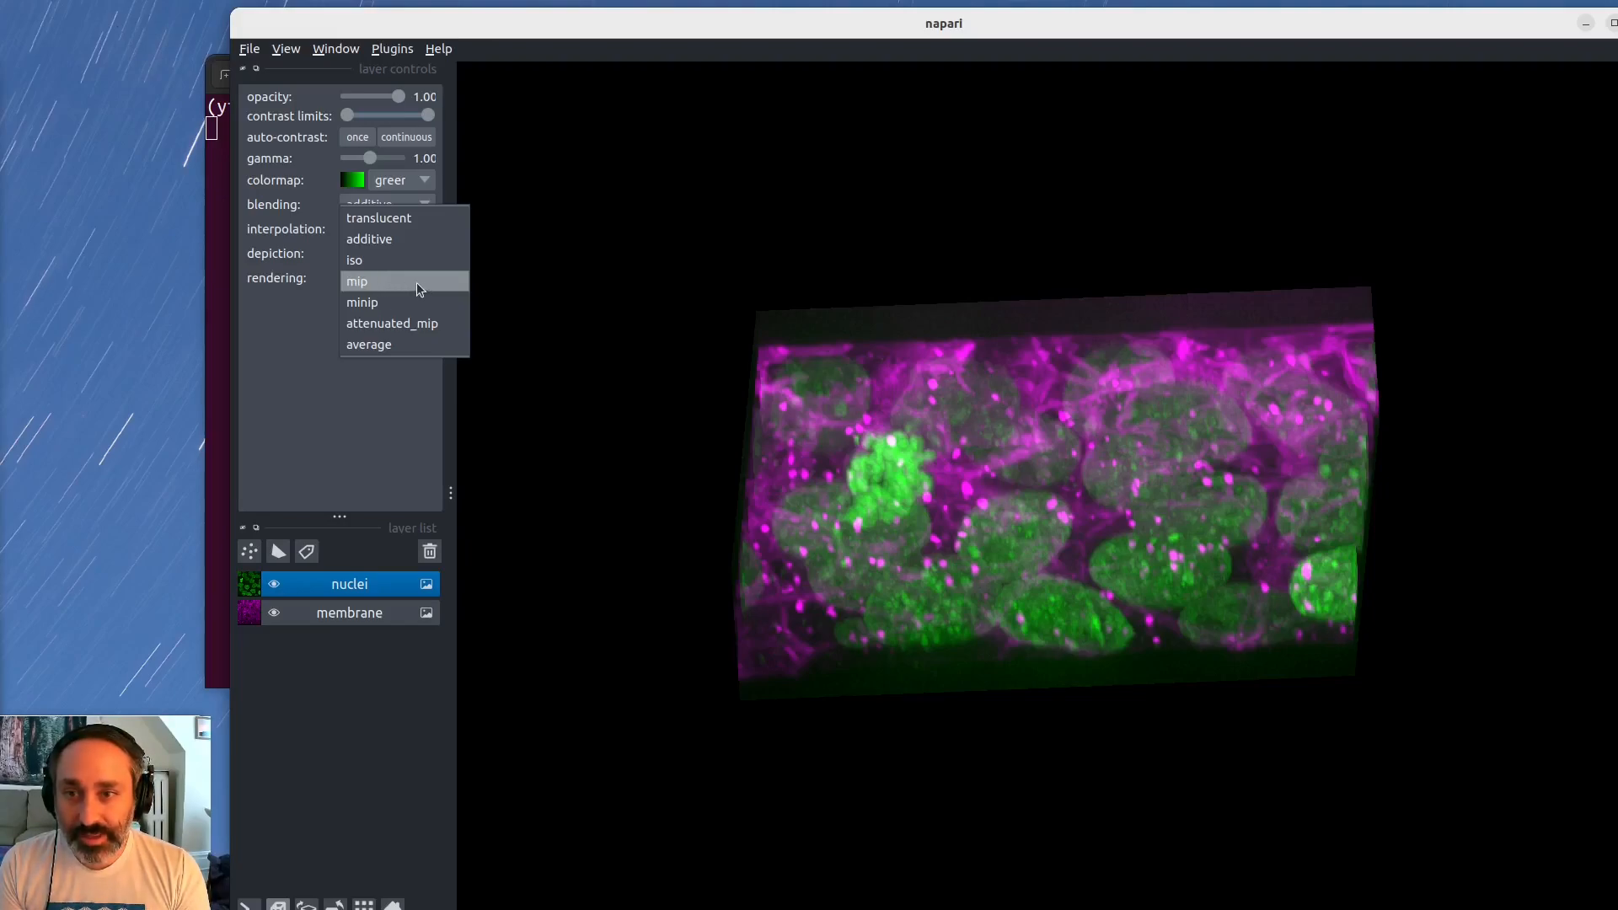
click(376, 305)
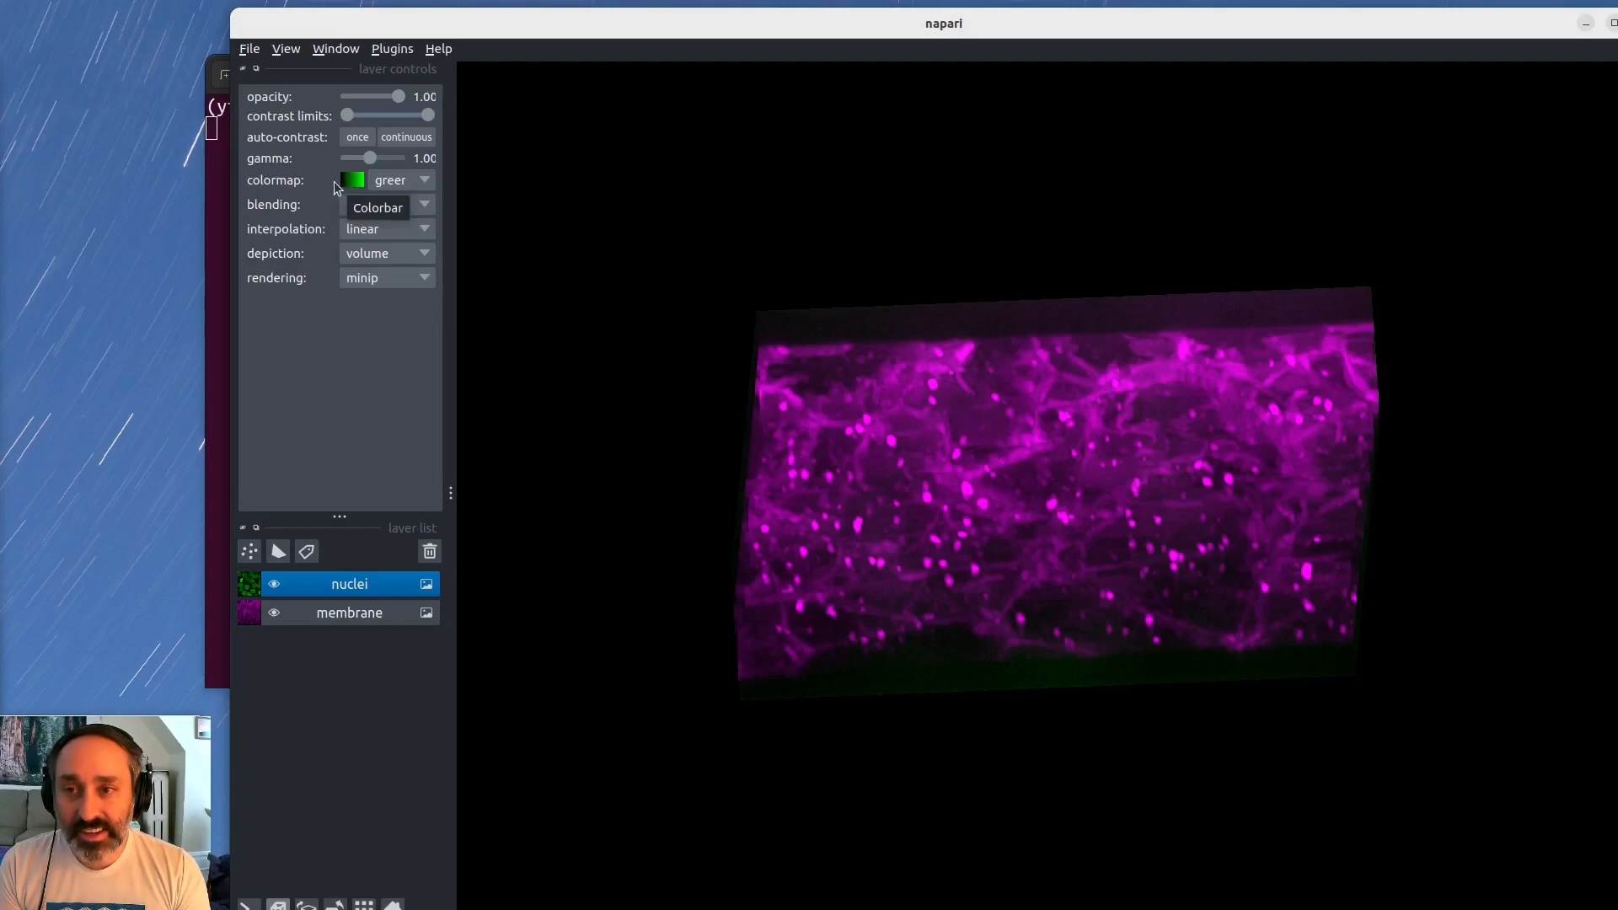
click(390, 182)
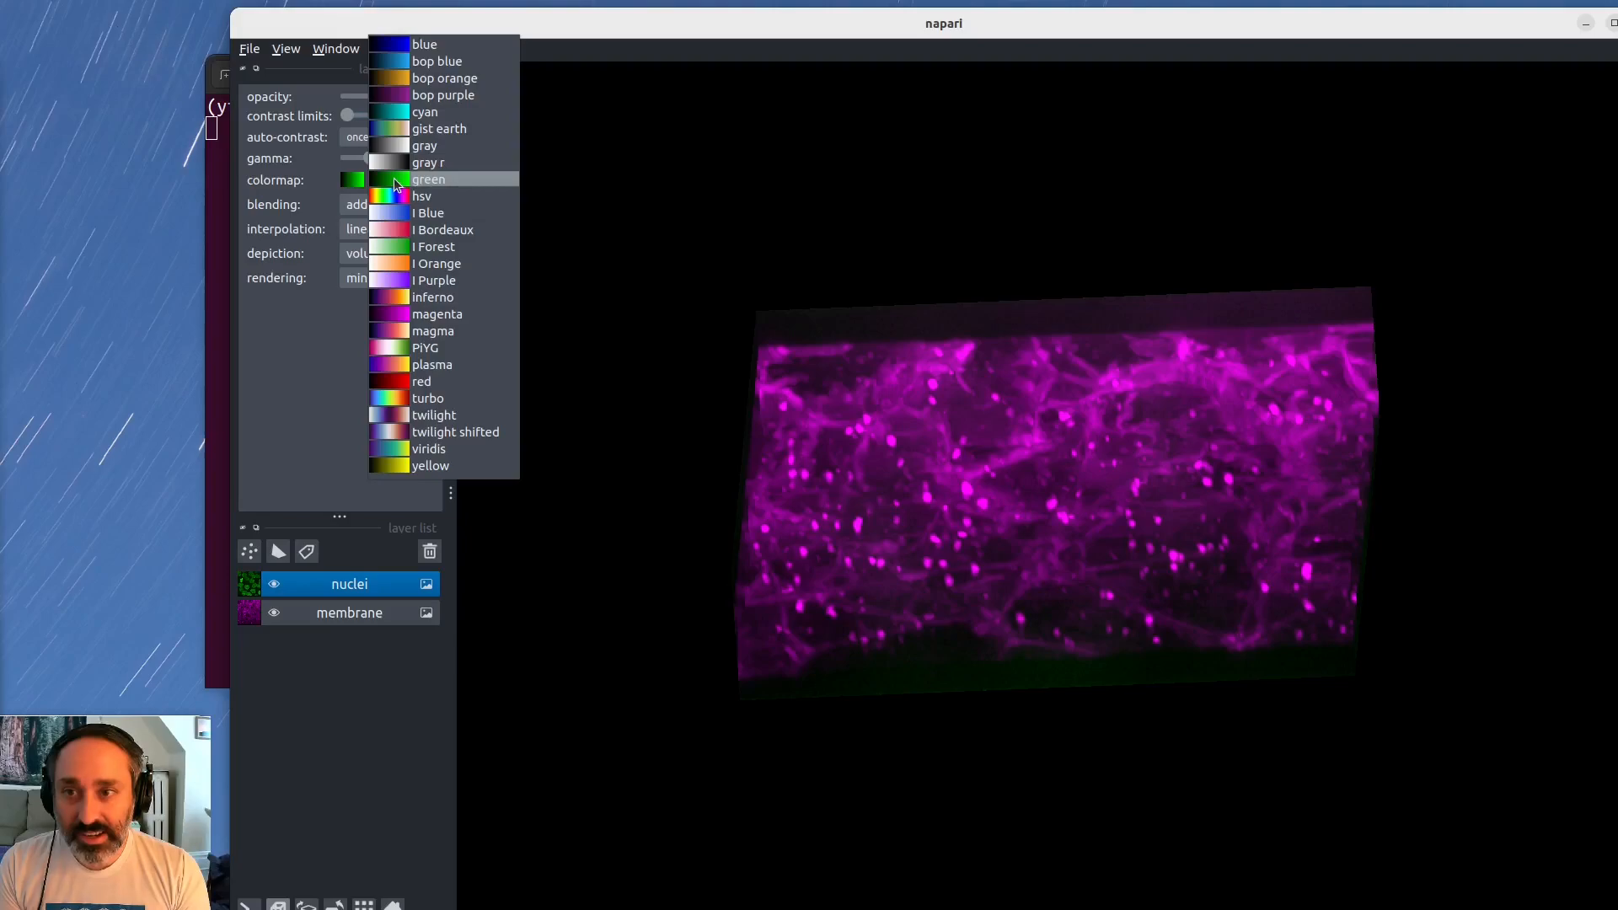
click(409, 190)
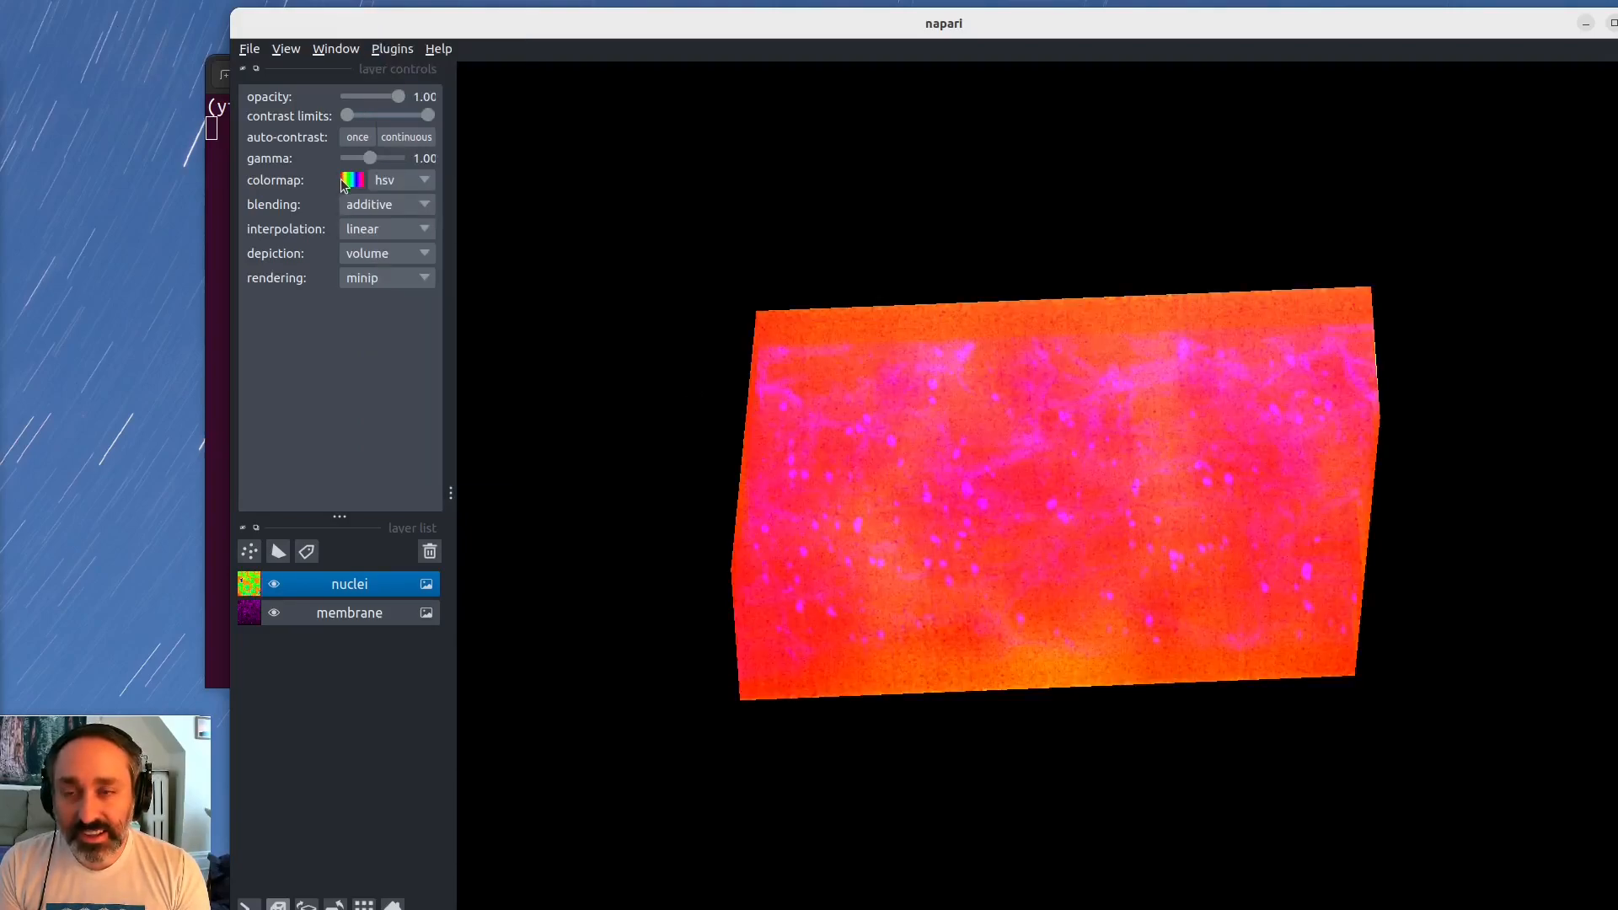
drag(779, 468, 867, 453)
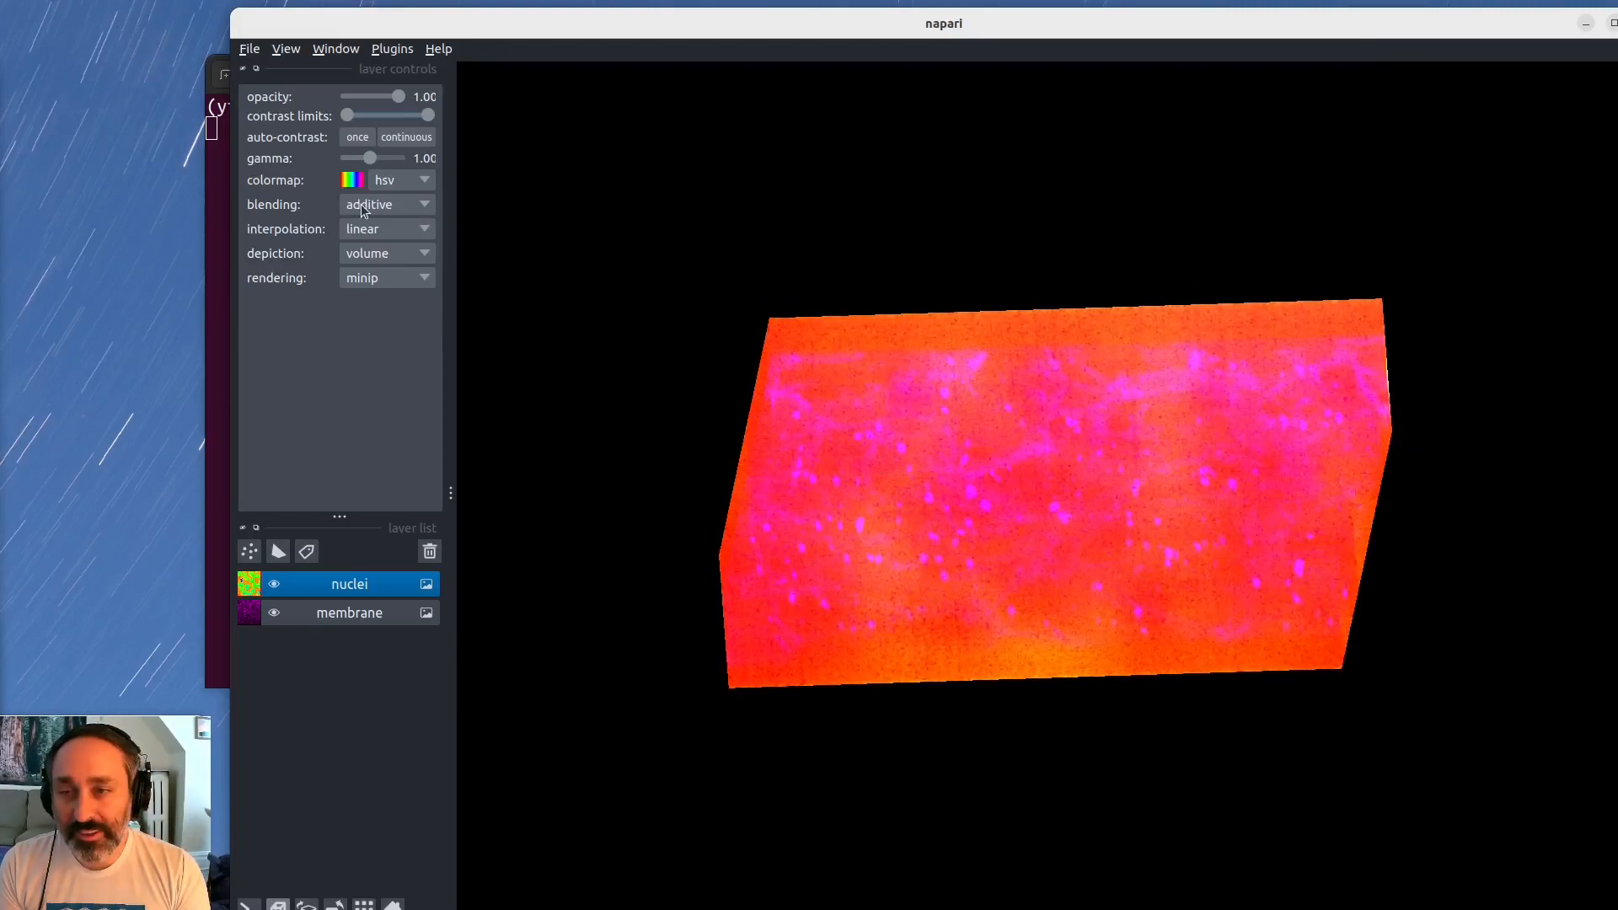
Set the nuclei layer's colormap to green and its rendering to average
click(387, 179)
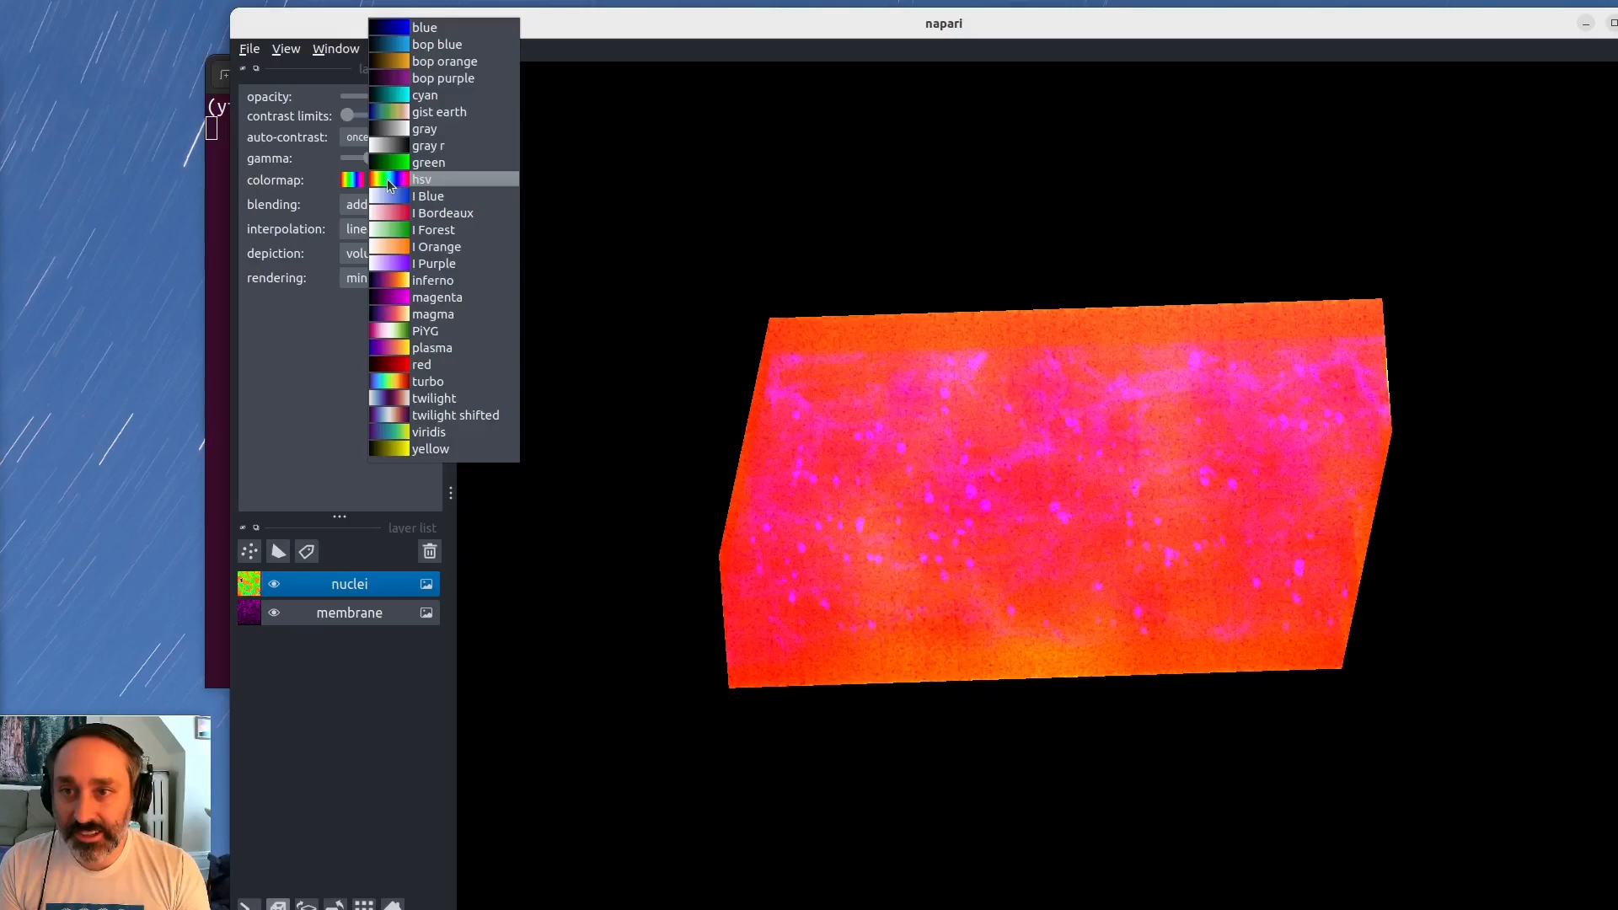
click(434, 168)
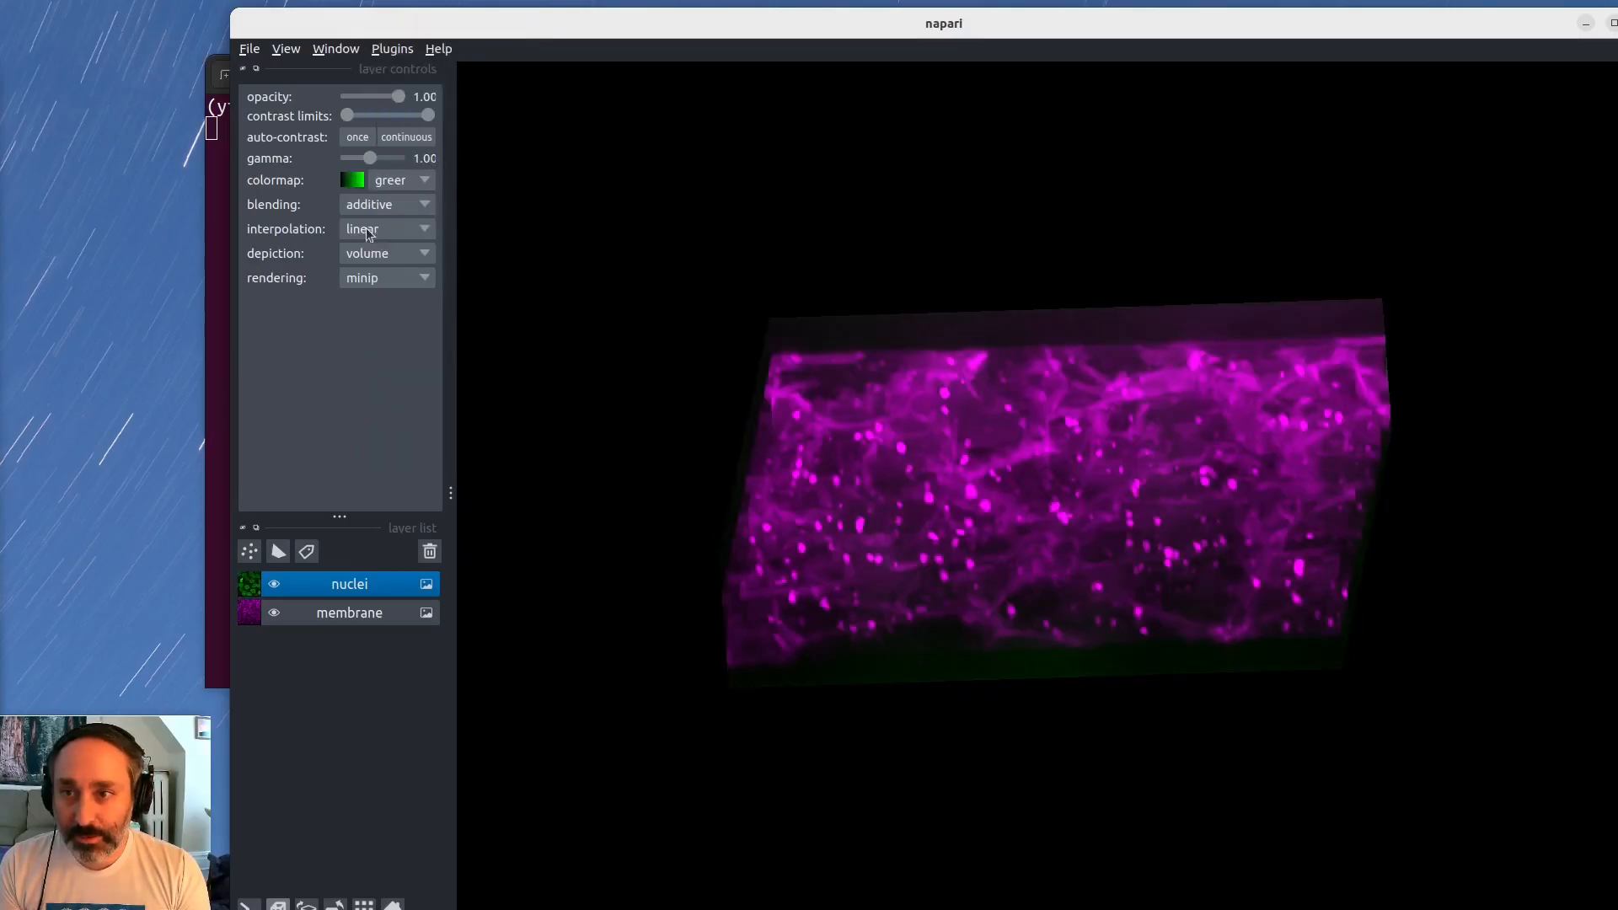
click(386, 276)
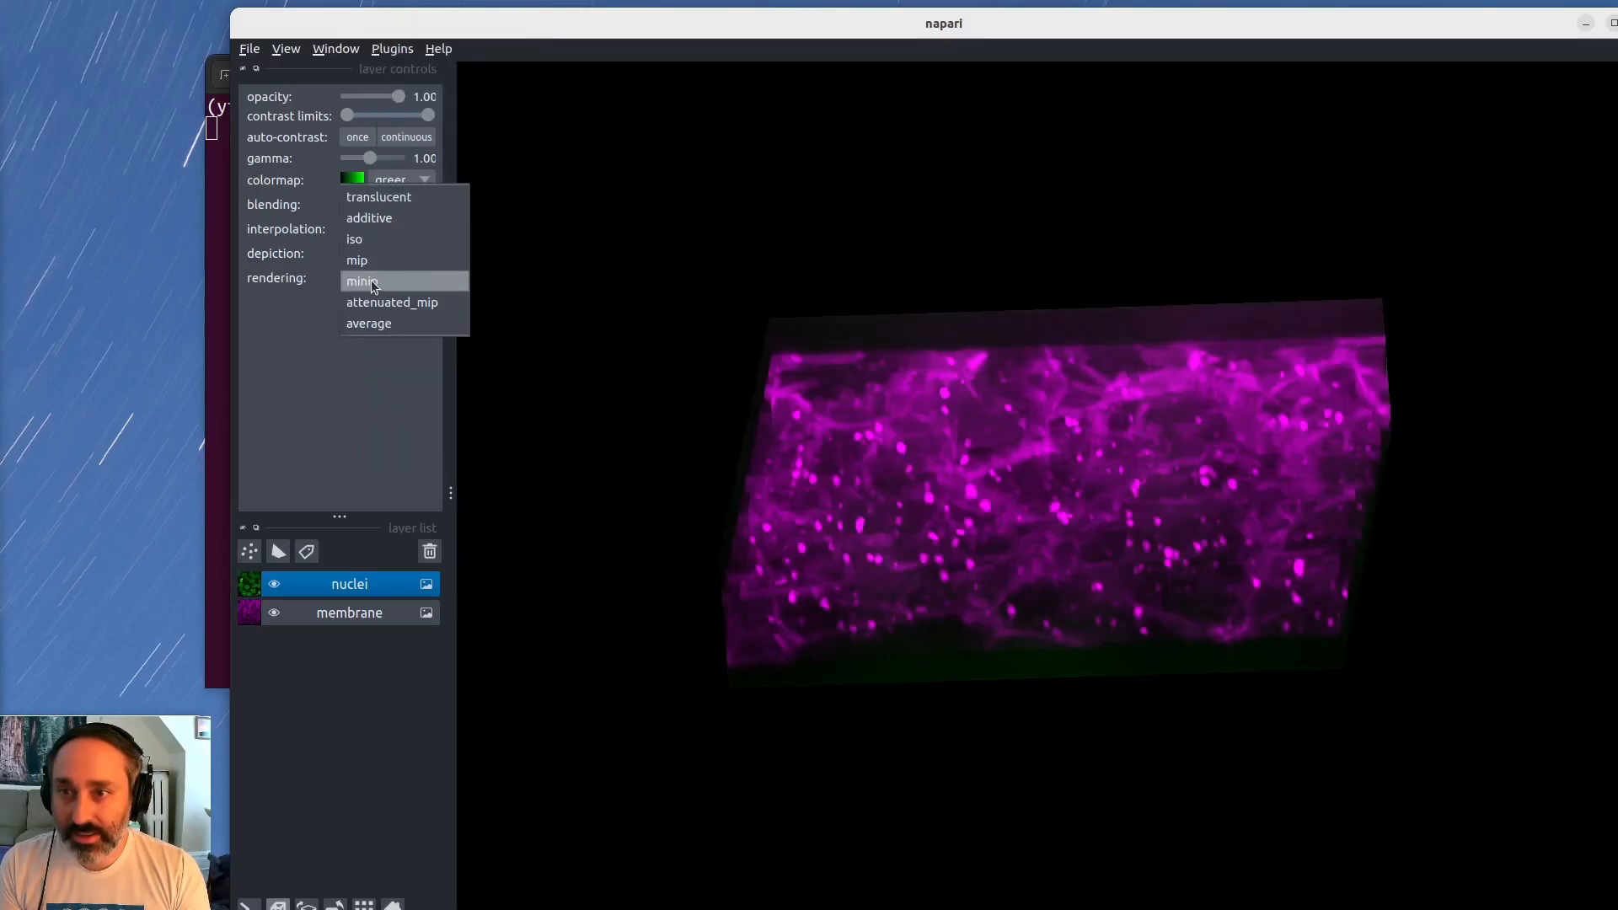
click(384, 325)
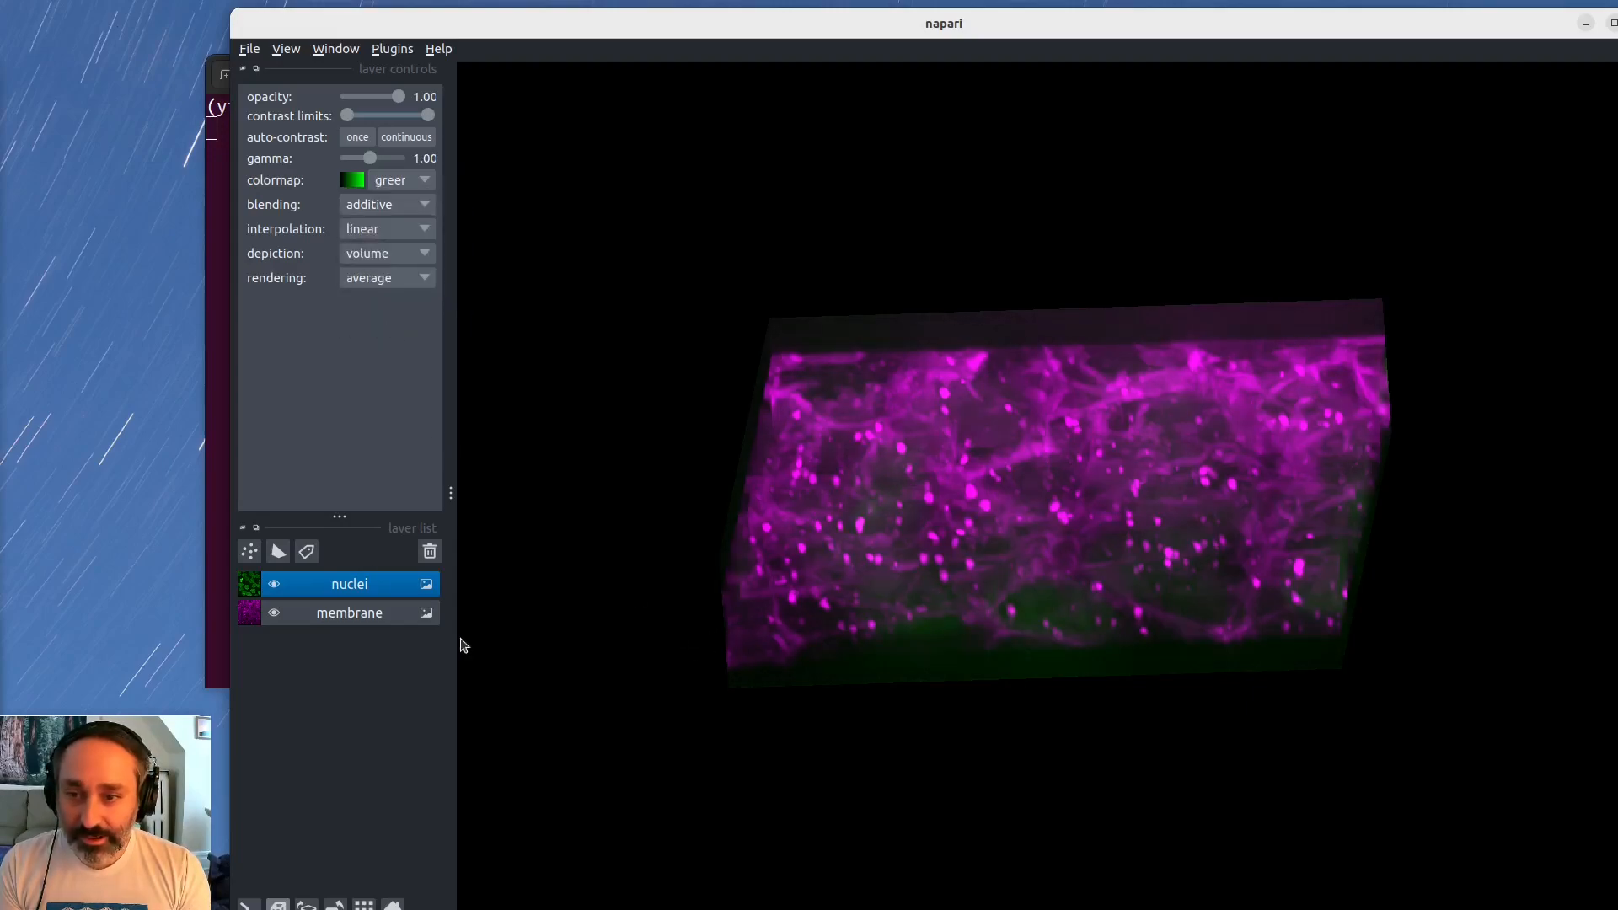
Hide the membrane layer and rotate the volume to inspect the nuclei alone from the side and from above
click(275, 614)
drag(1072, 651, 1055, 570)
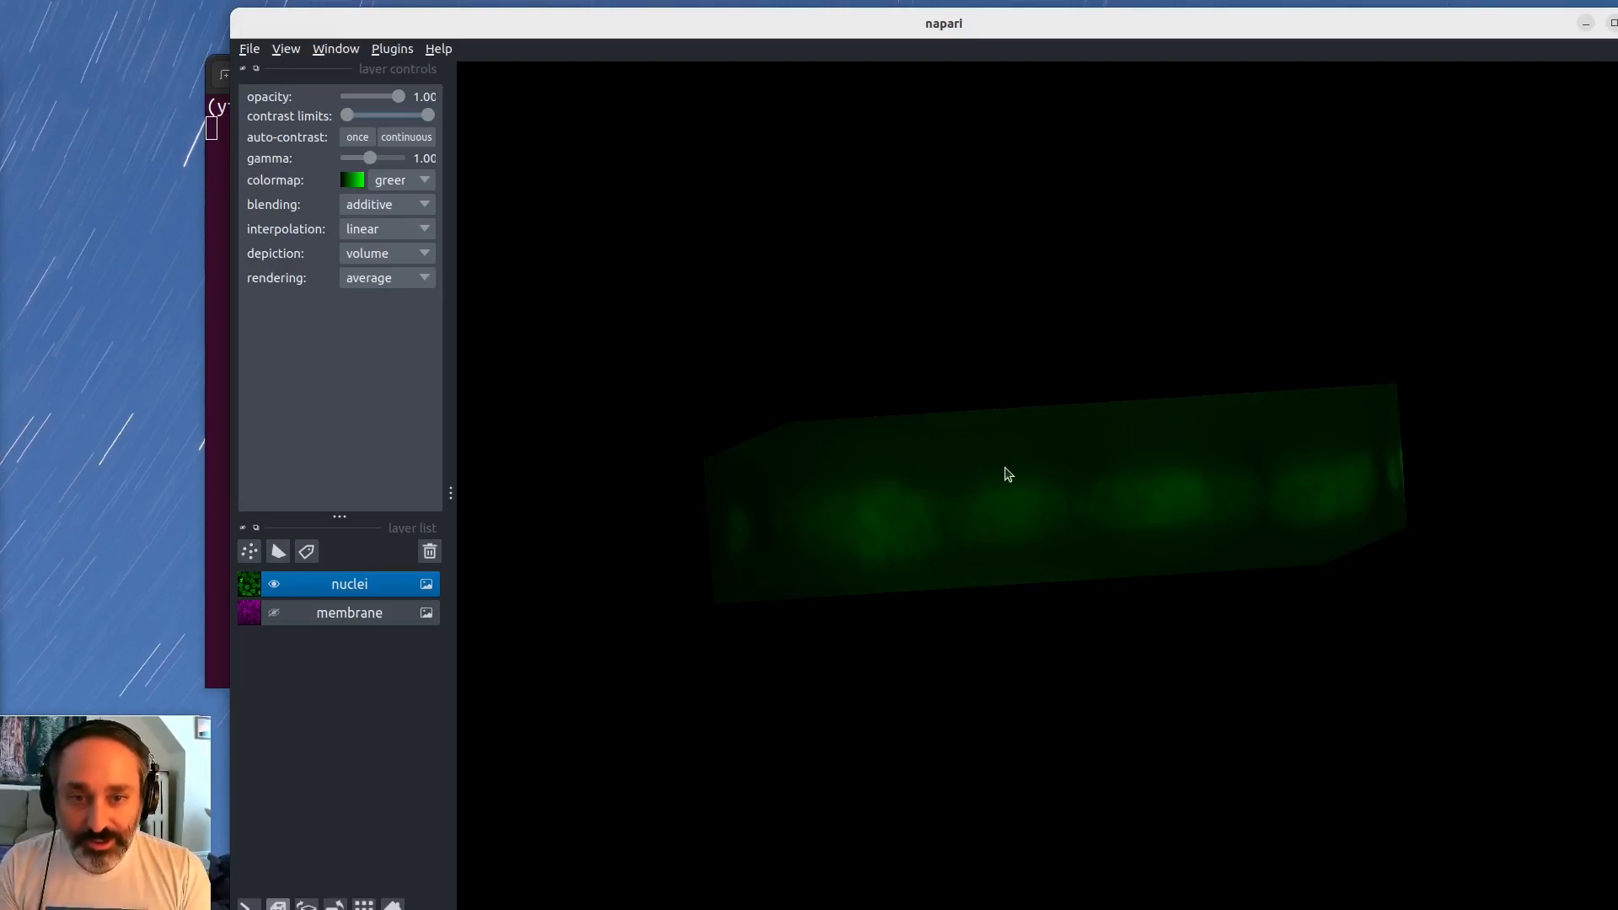
drag(953, 488, 990, 716)
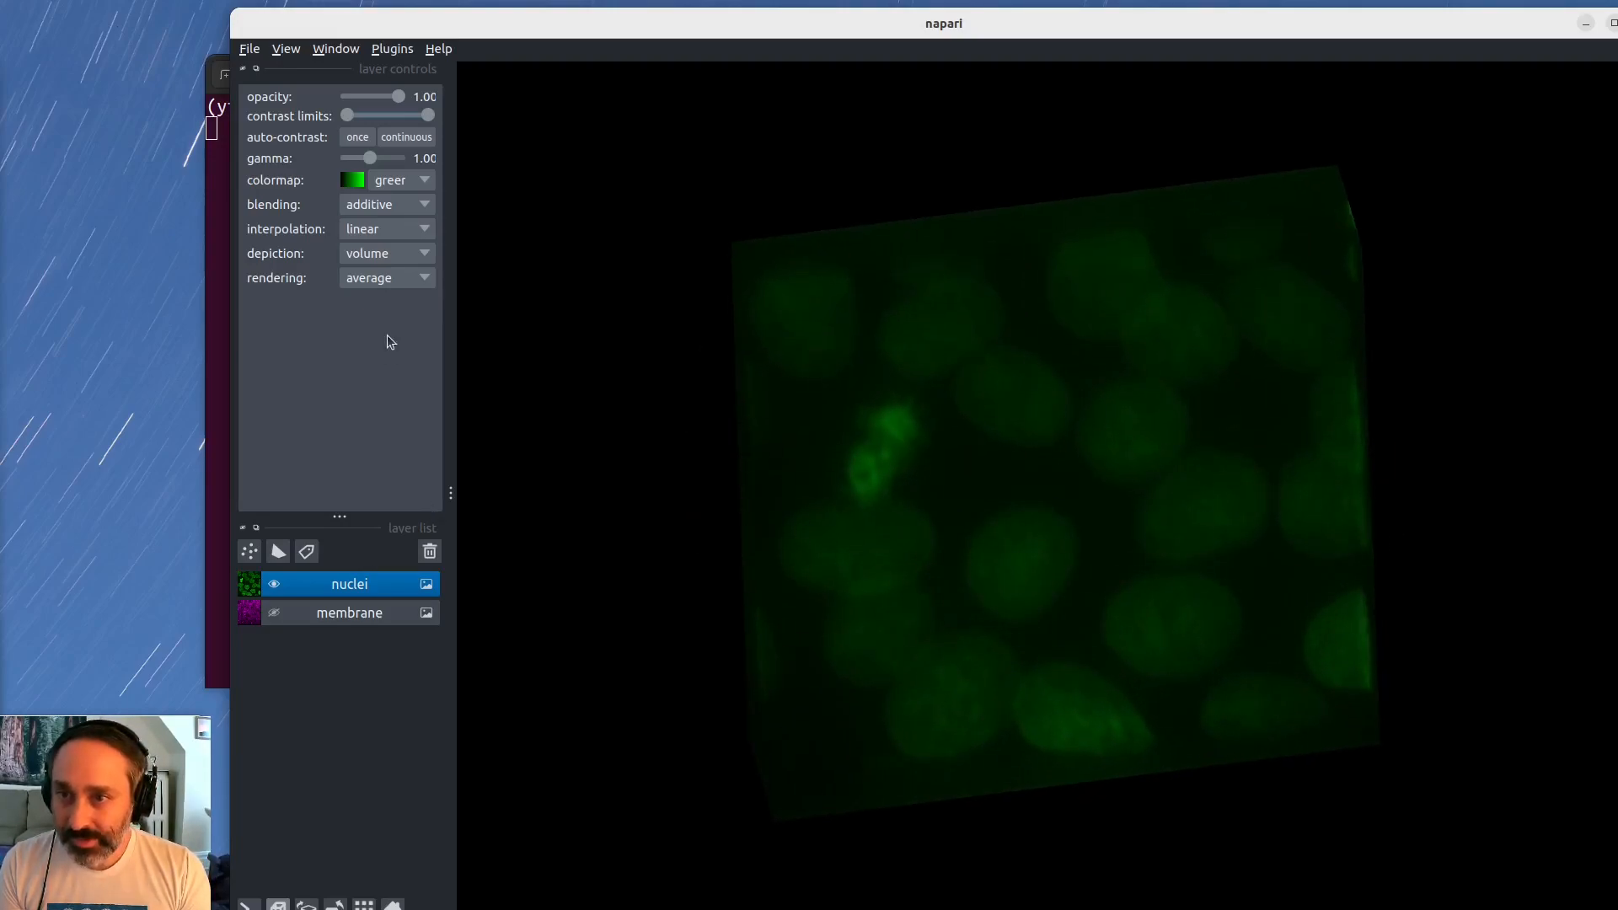
Try additive rendering on the nuclei layer and rotate the volume to inspect it
click(372, 280)
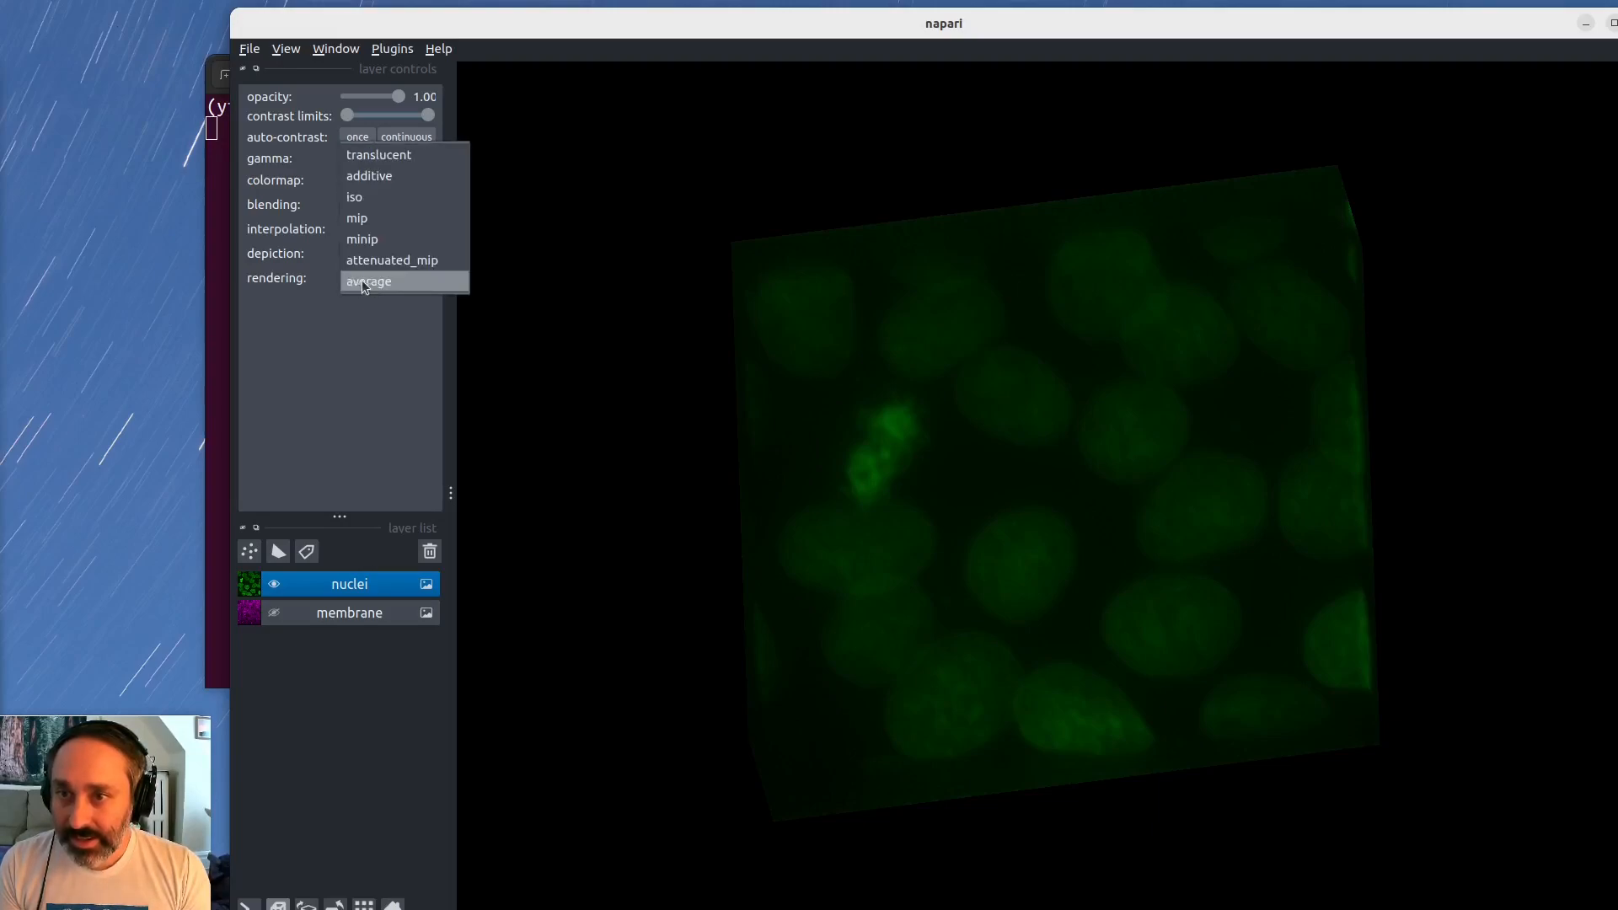
click(369, 175)
drag(978, 700, 858, 534)
drag(884, 491, 960, 540)
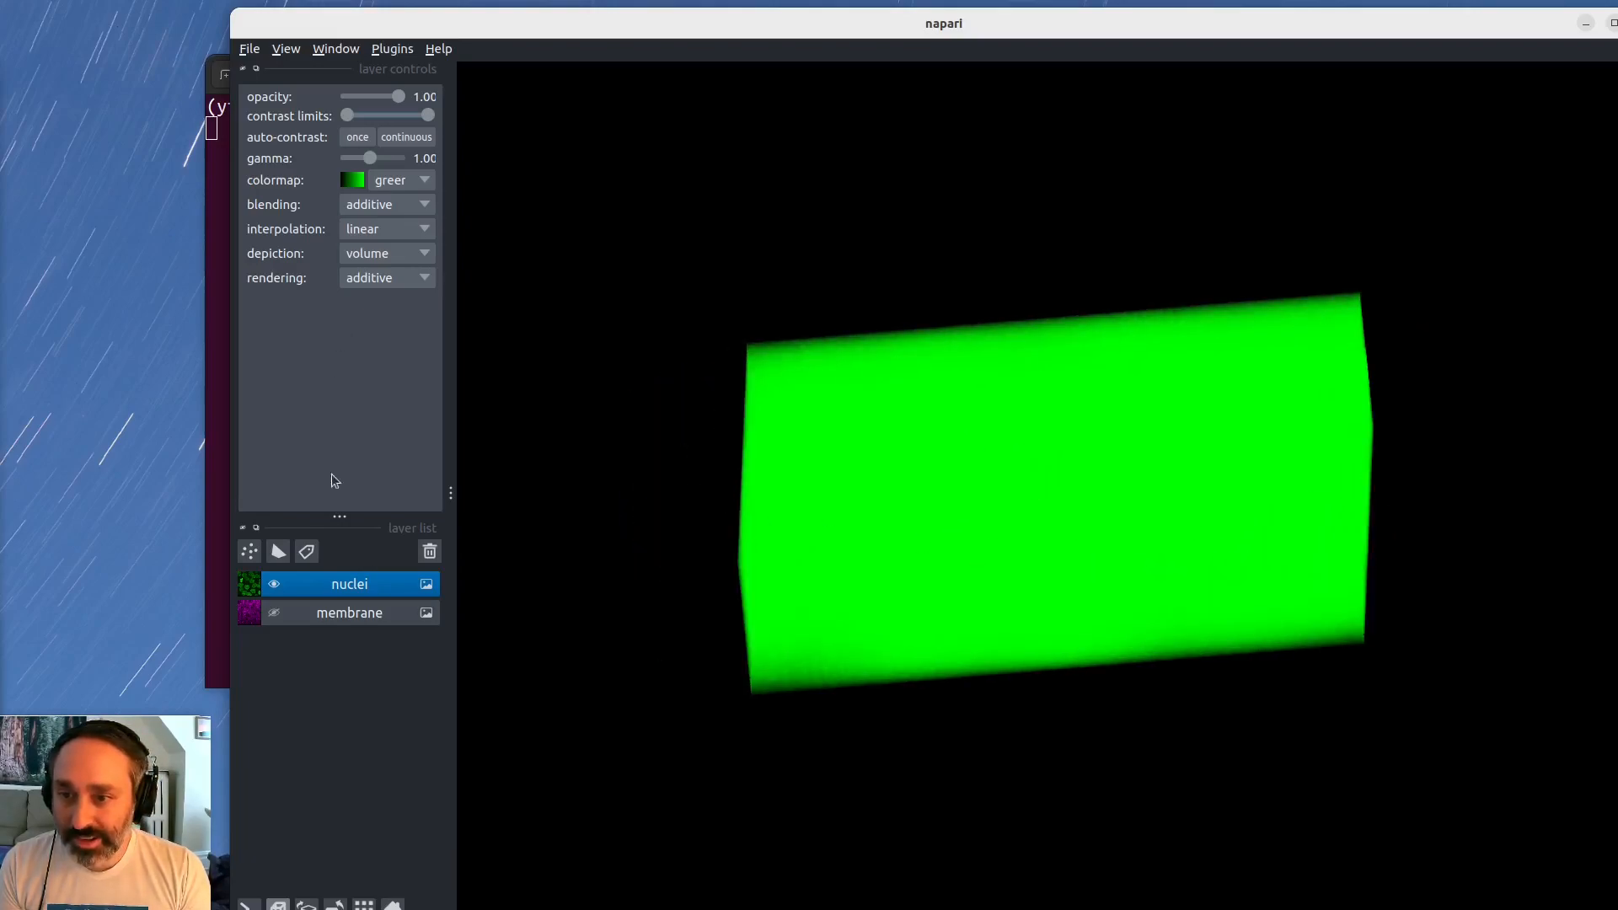
Render the nuclei layer as iso with a lower iso threshold, alongside the membrane layer shown again, and rotate the volume
click(374, 282)
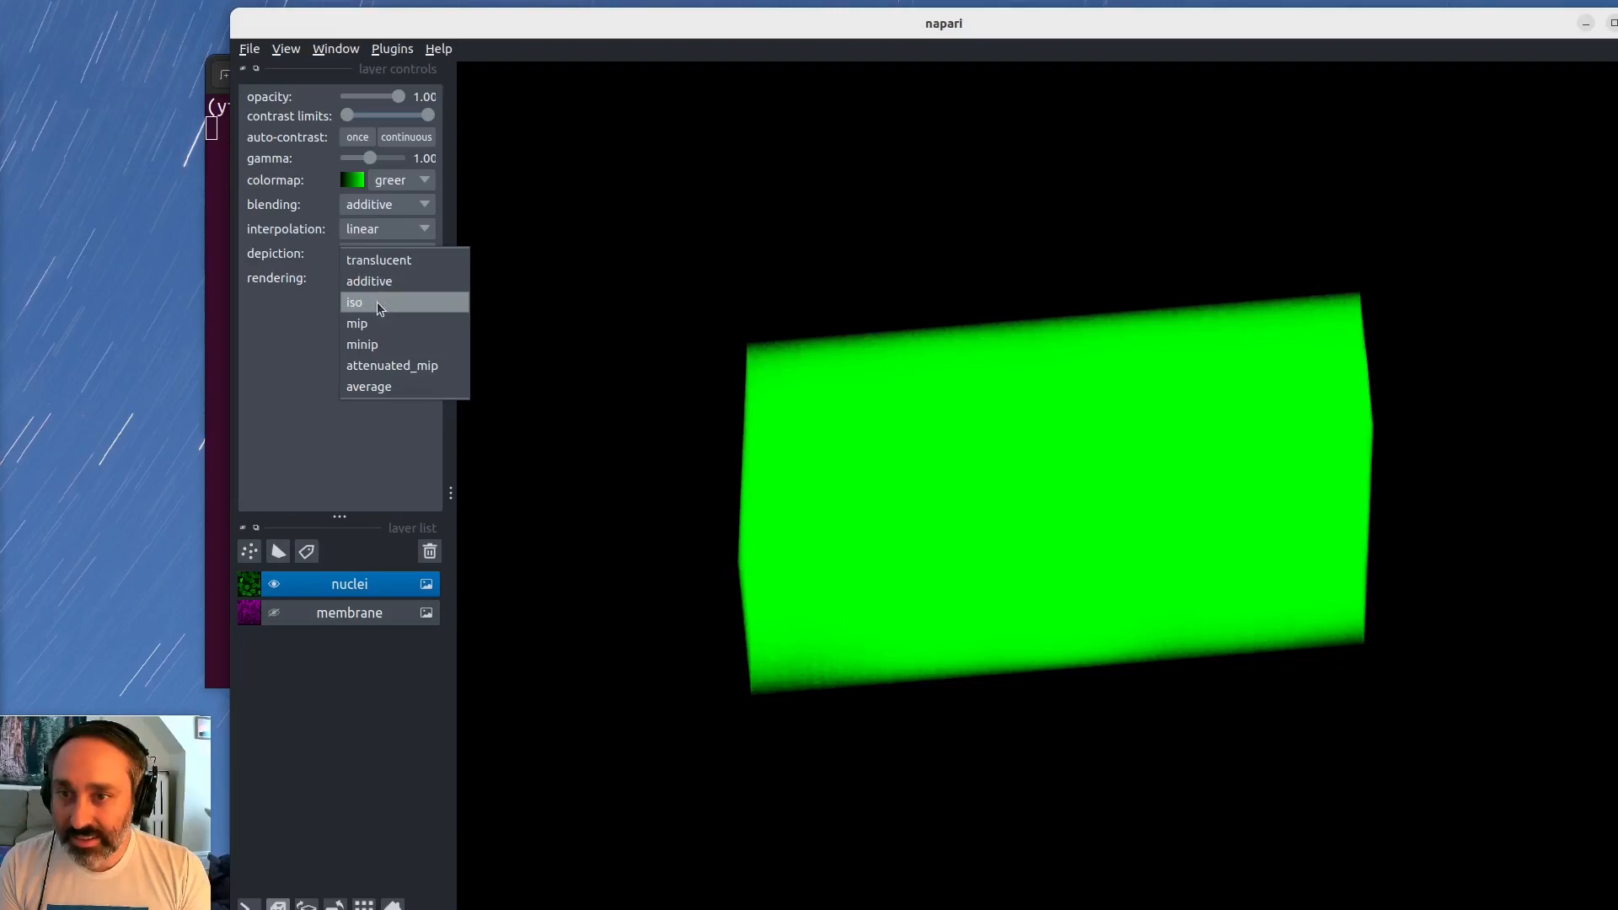
click(377, 301)
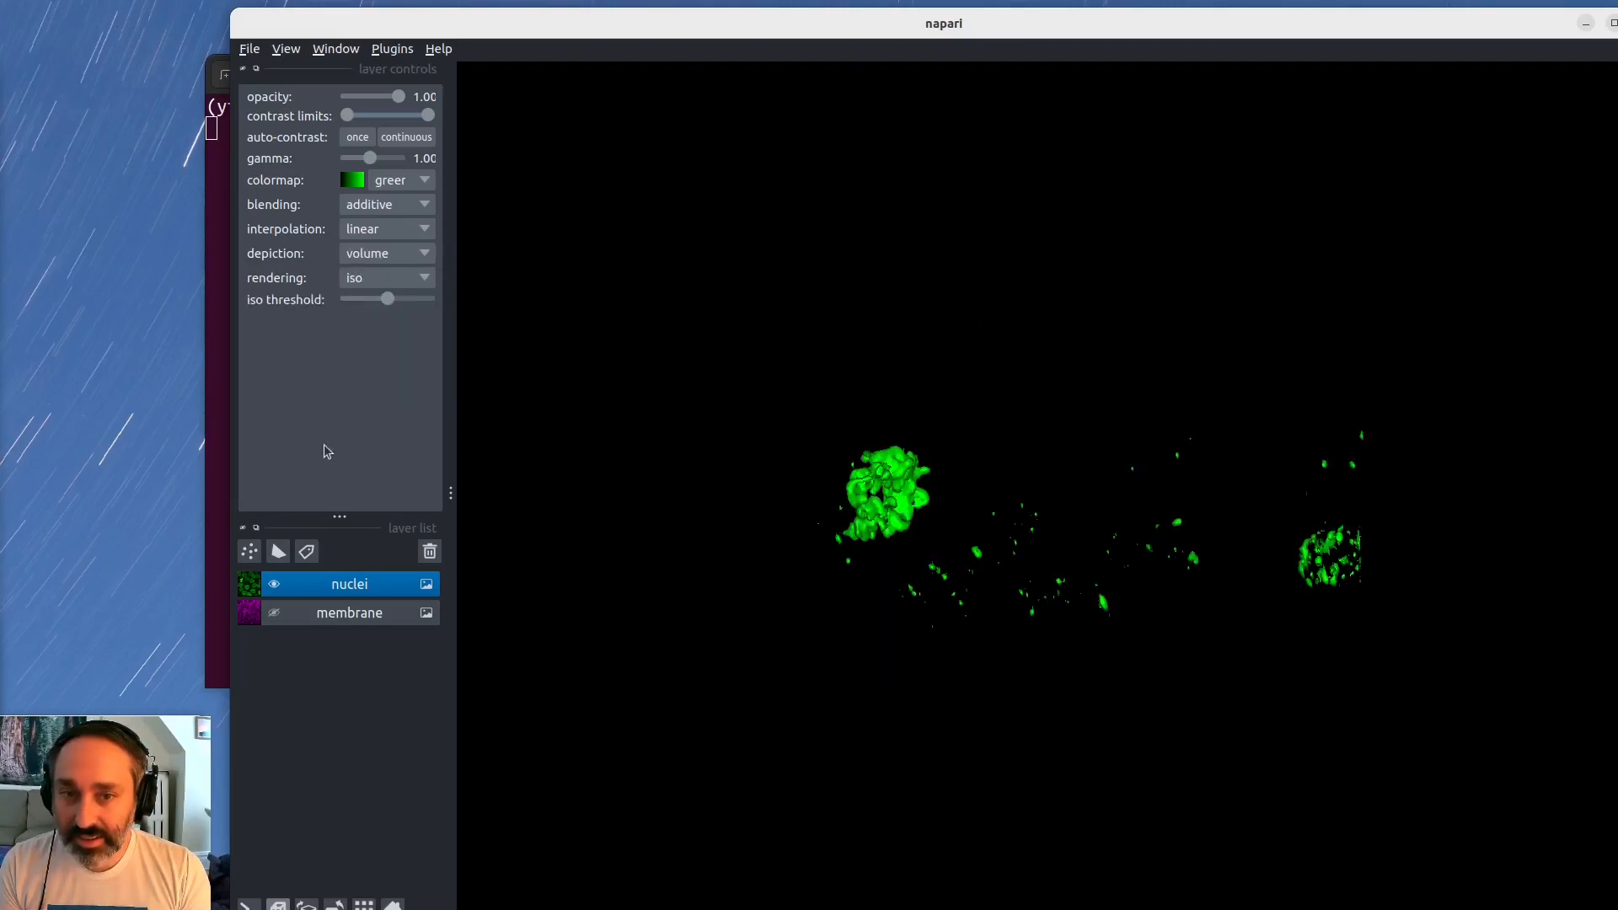
click(276, 613)
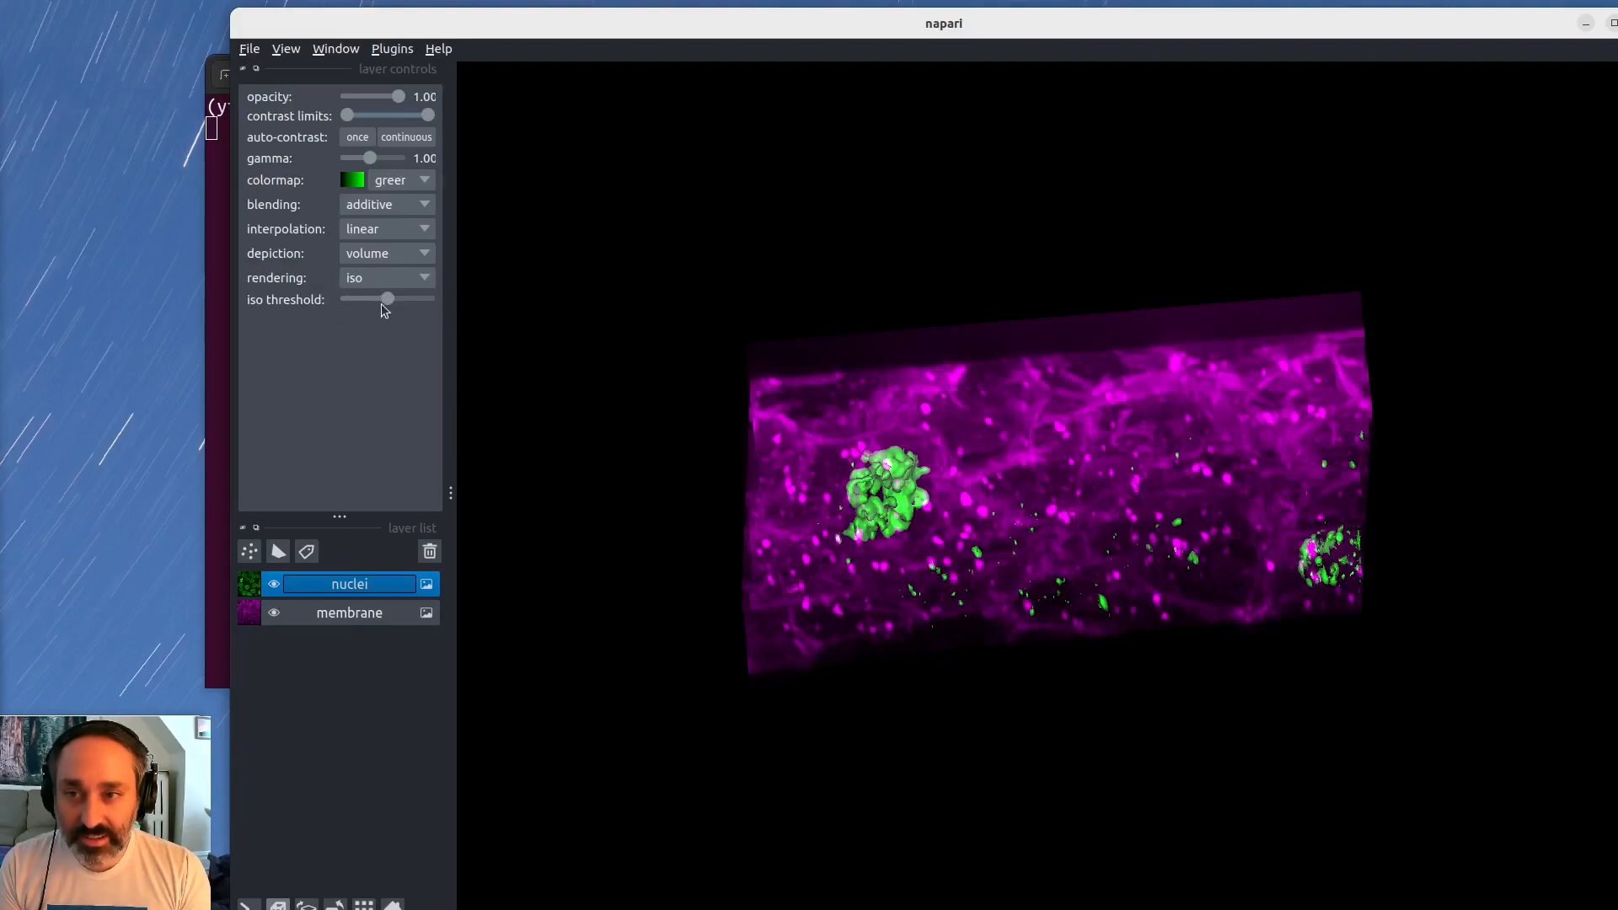
drag(387, 300, 358, 303)
drag(1221, 516, 1121, 626)
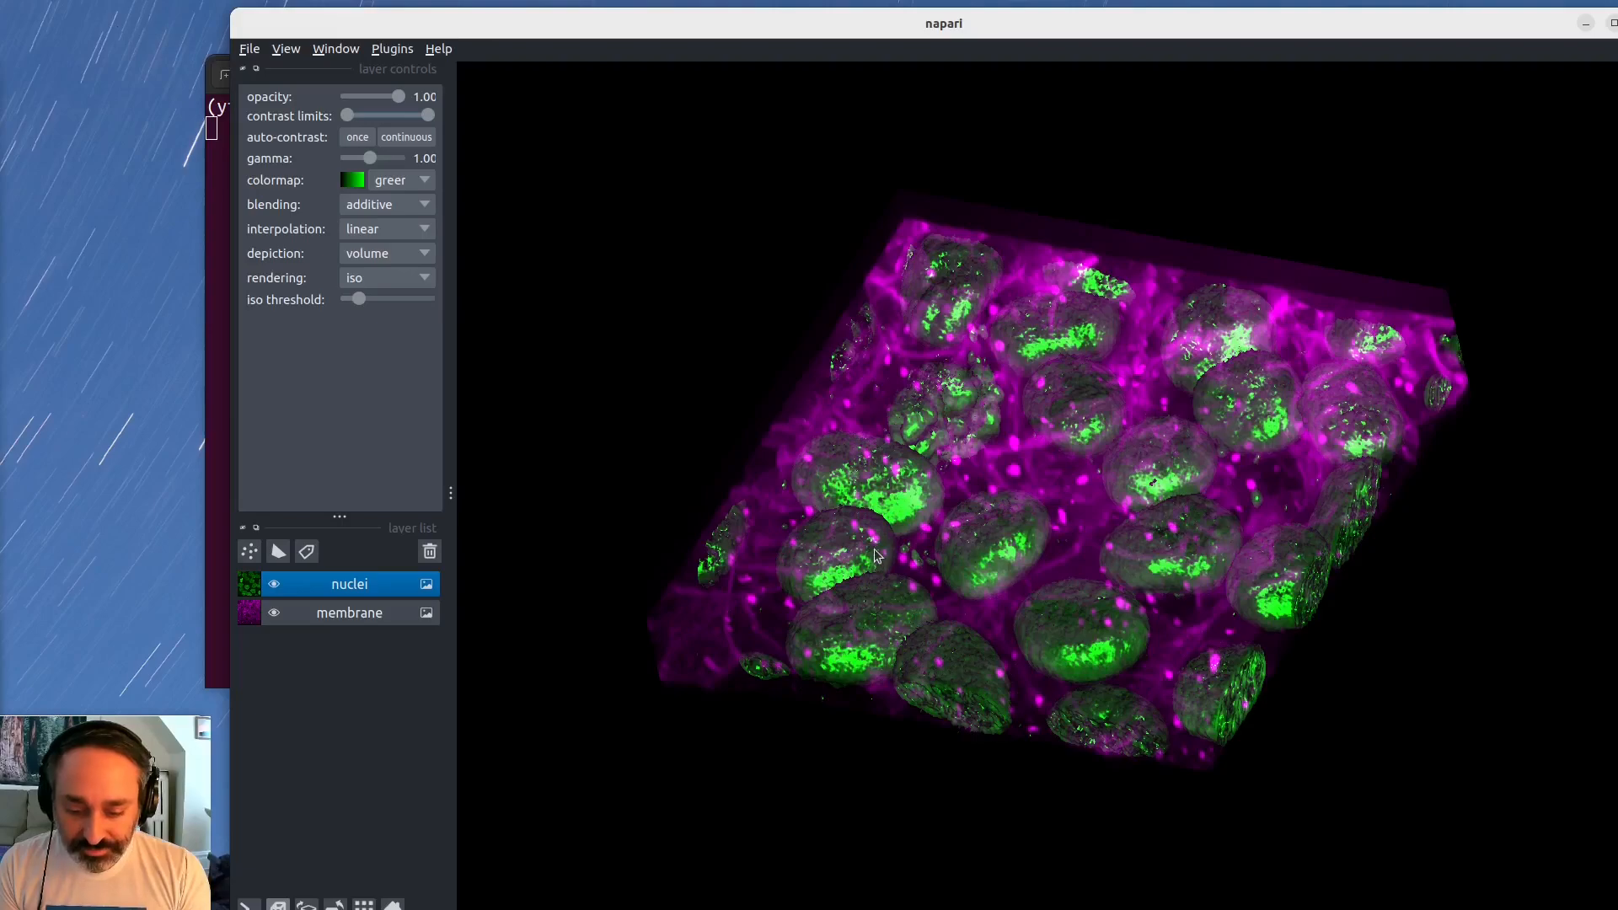
Set the nuclei layer's rendering to mip and rotate the volume to view both layers from several angles
click(362, 281)
click(362, 305)
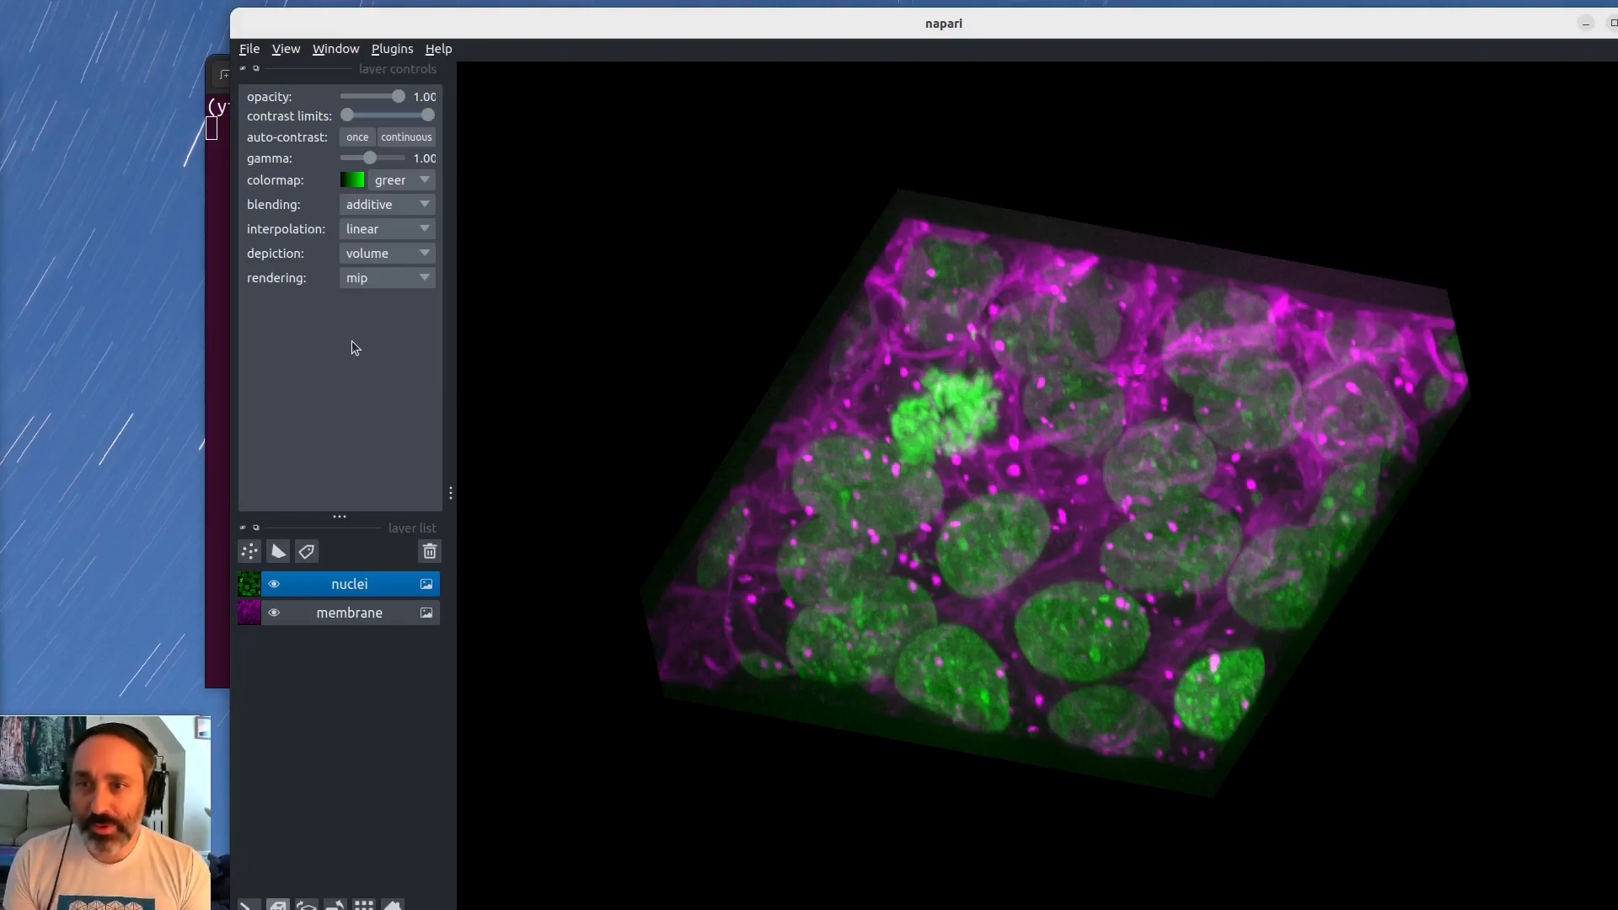
click(363, 277)
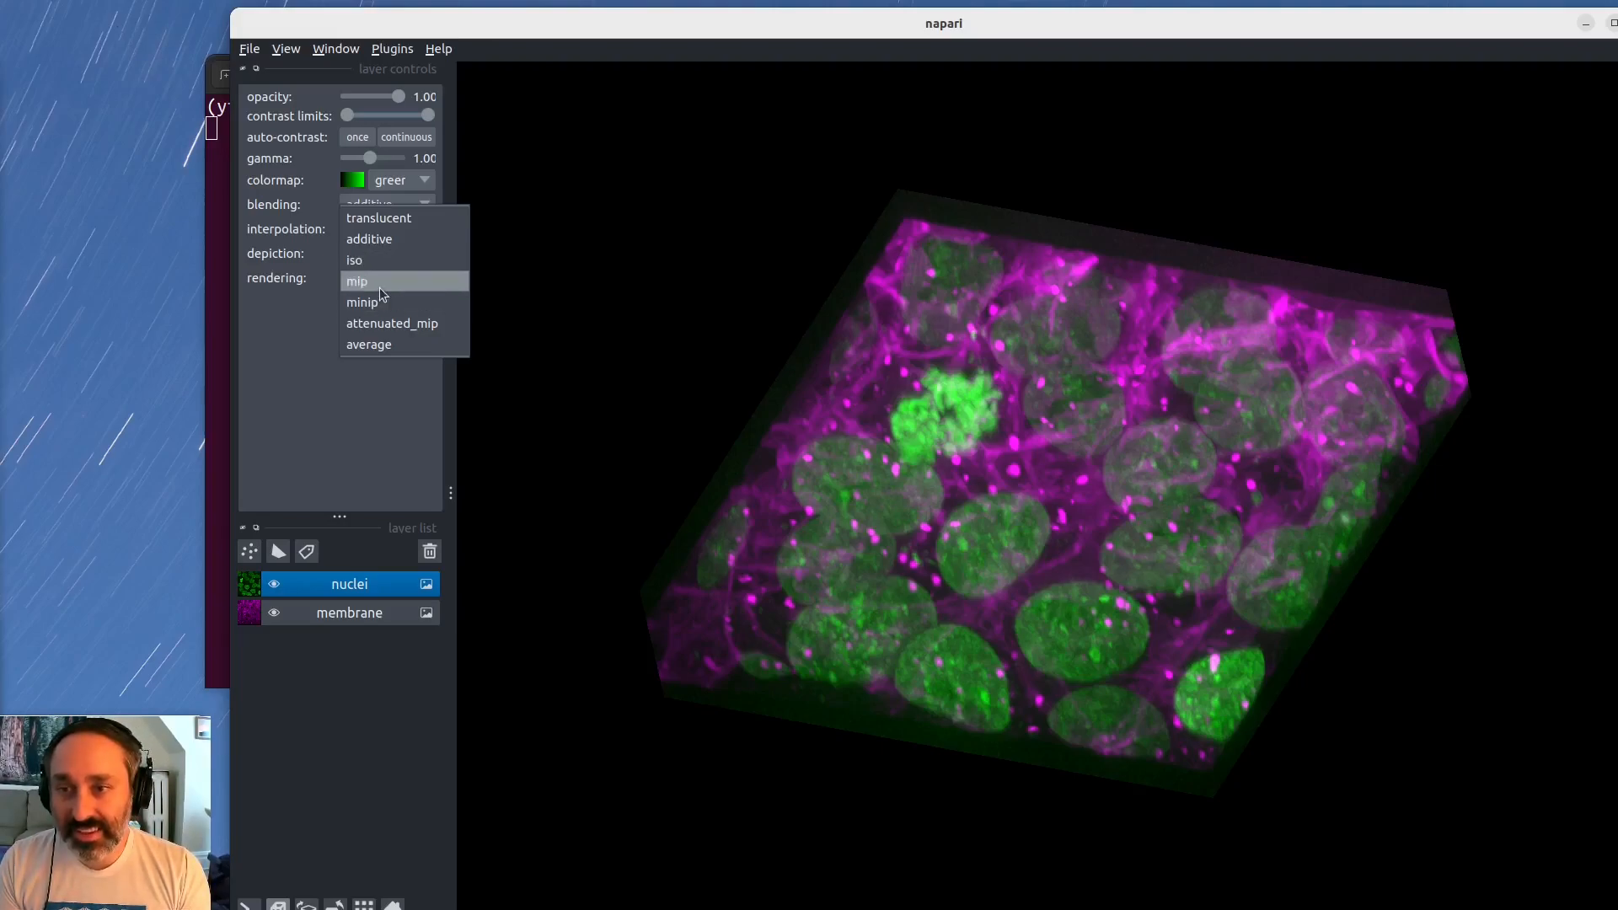
click(376, 283)
drag(1015, 592, 838, 514)
drag(769, 587, 866, 558)
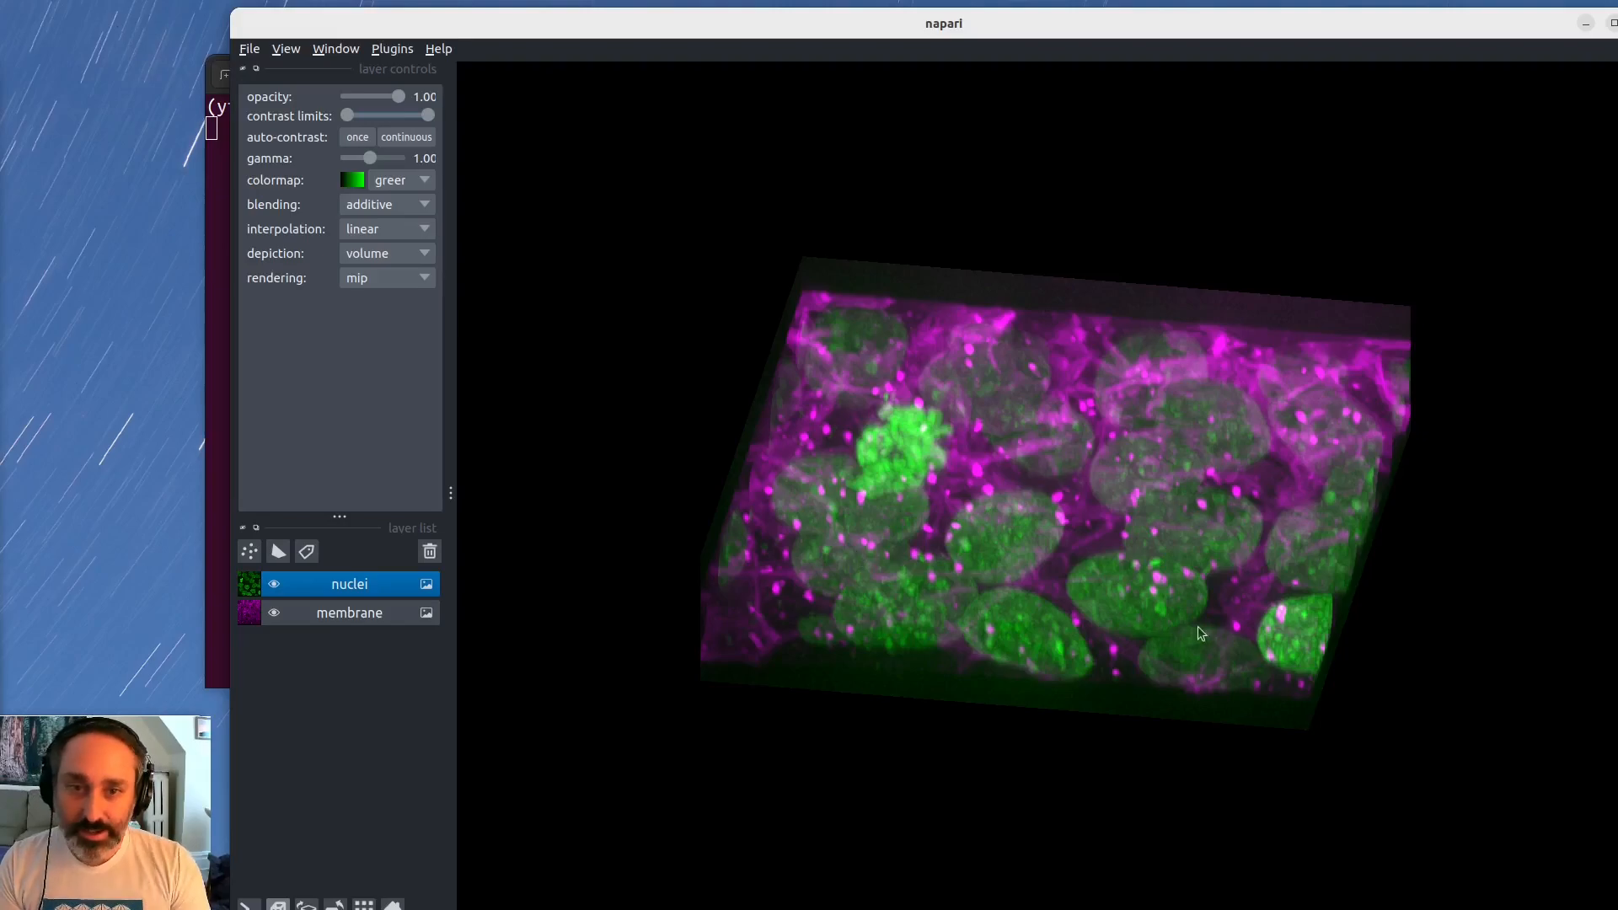
drag(1021, 494, 675, 621)
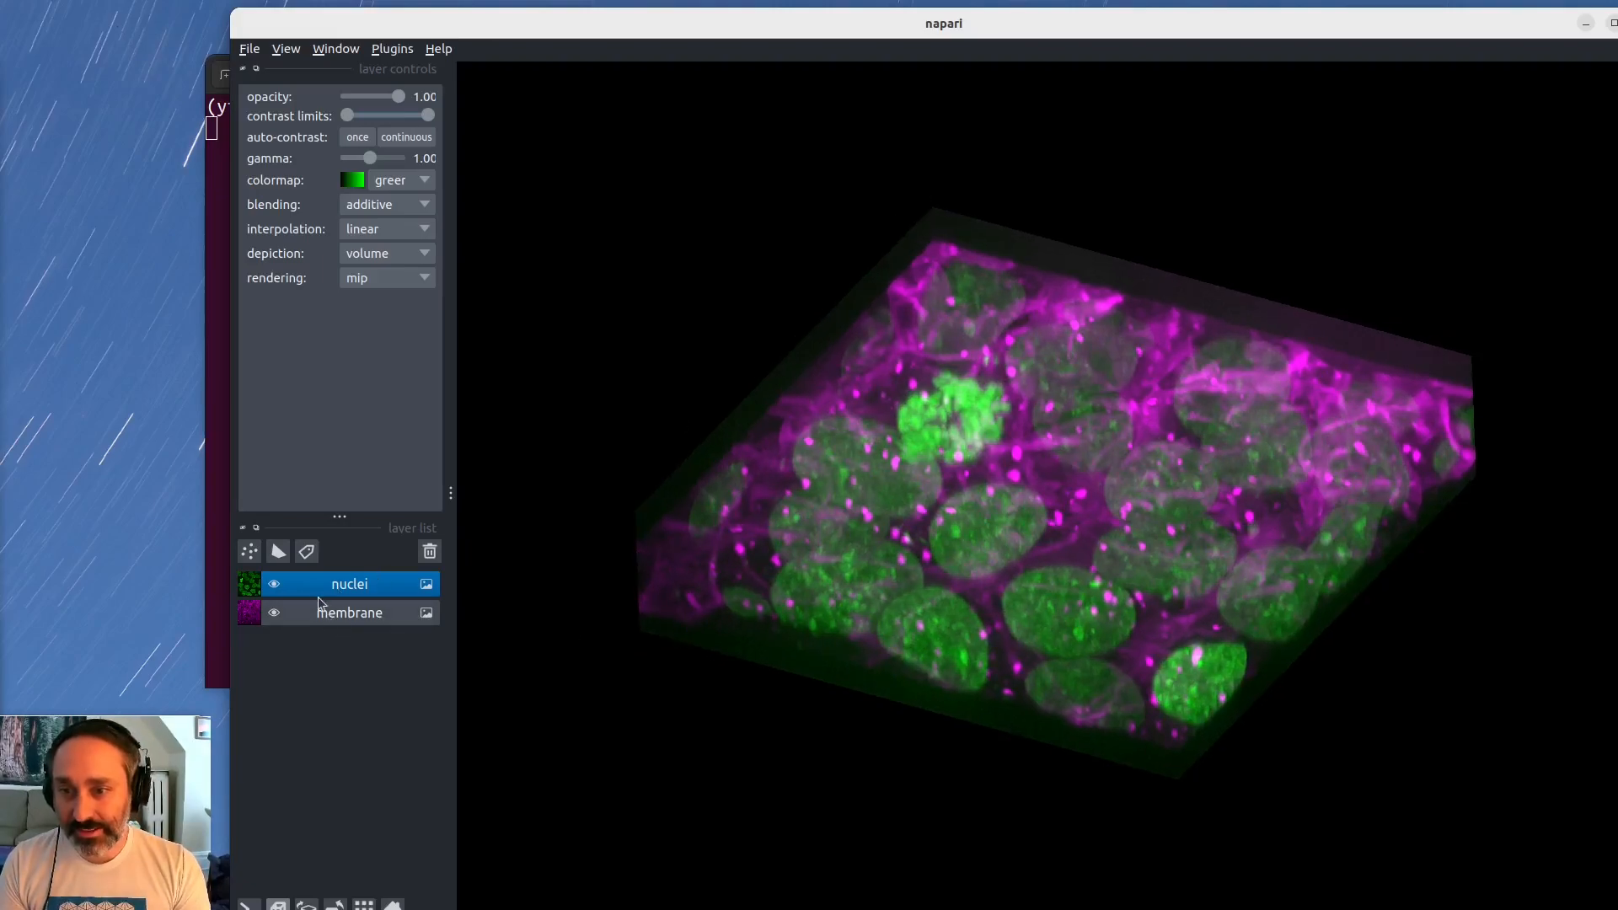
Try the membrane layer above nuclei with its opacity at 0.56, and restore the opacity to 1.00 and the original layer order
drag(326, 621, 333, 580)
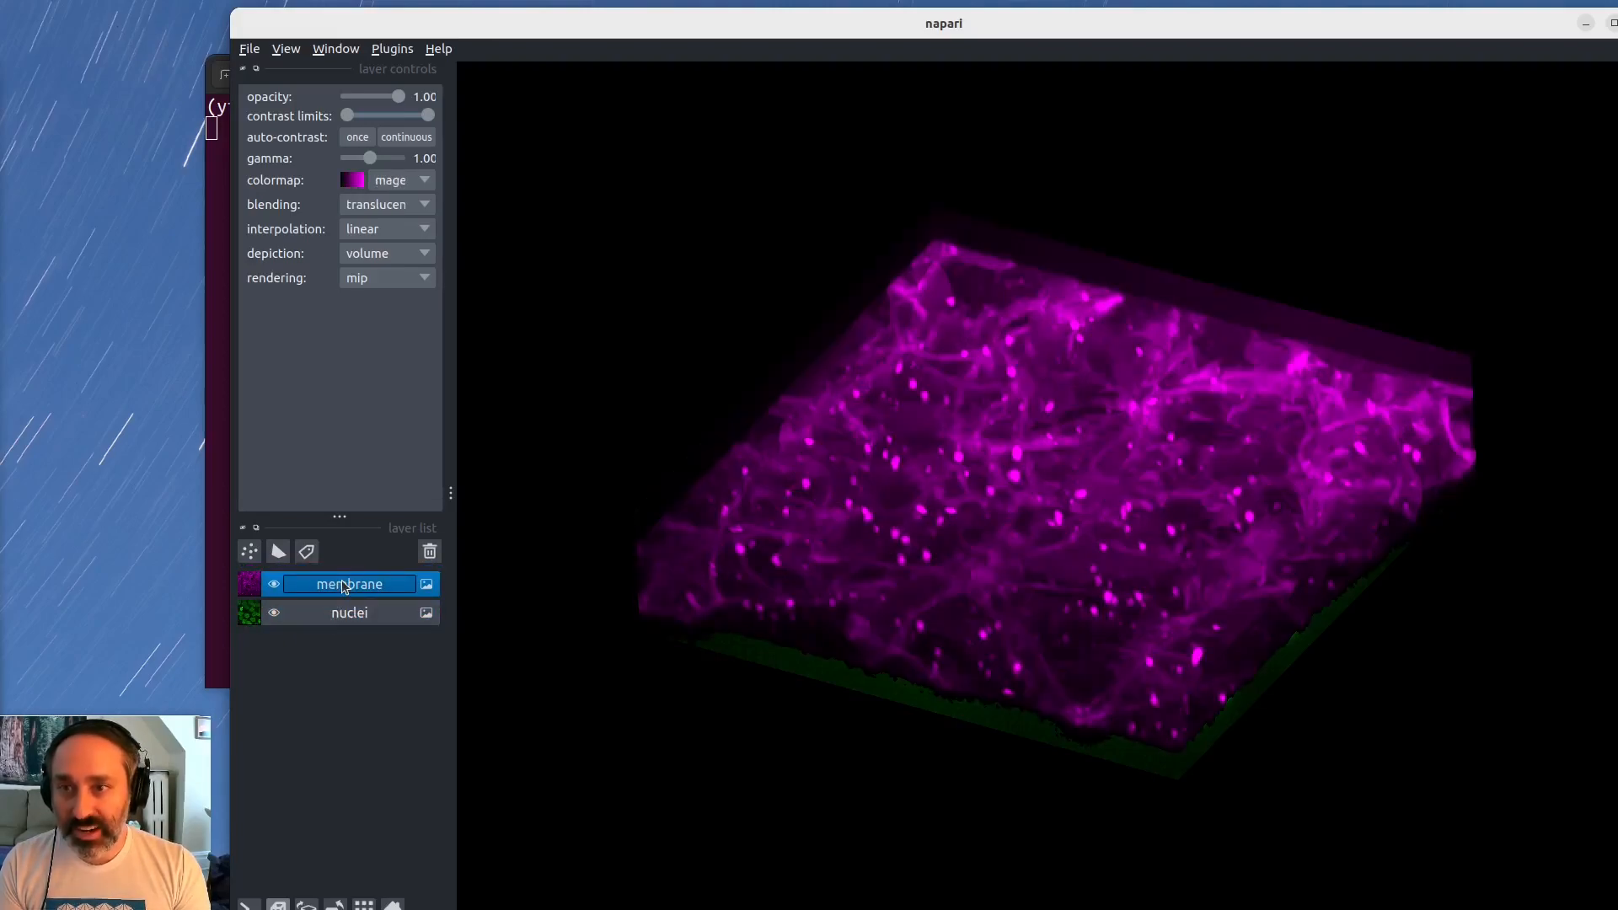
drag(1065, 501, 1035, 549)
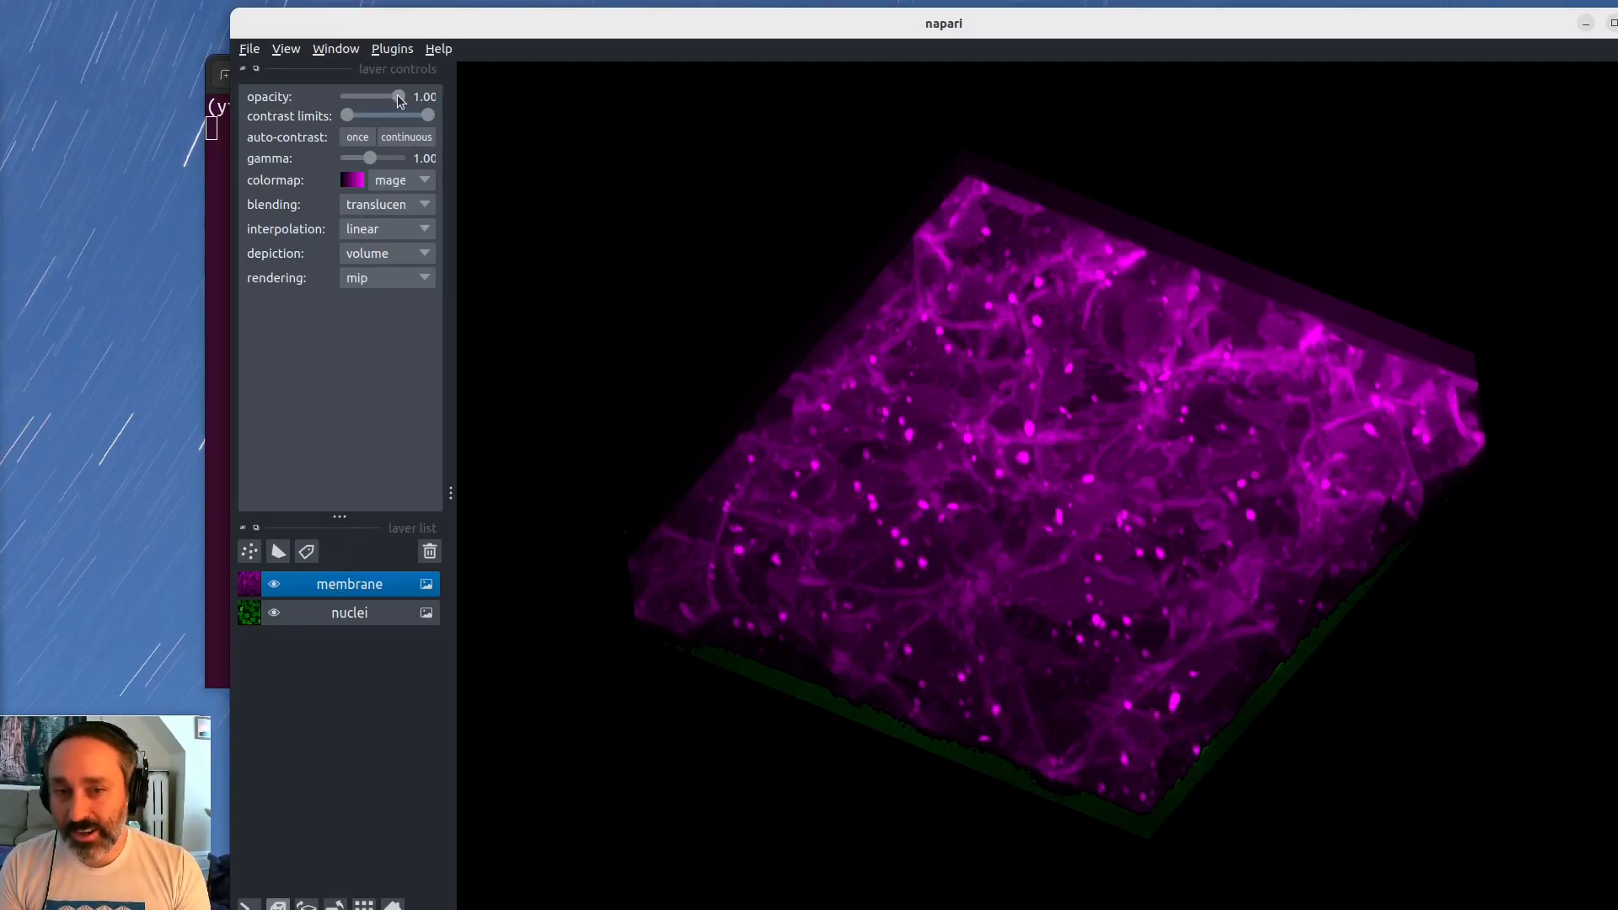
drag(400, 100, 375, 107)
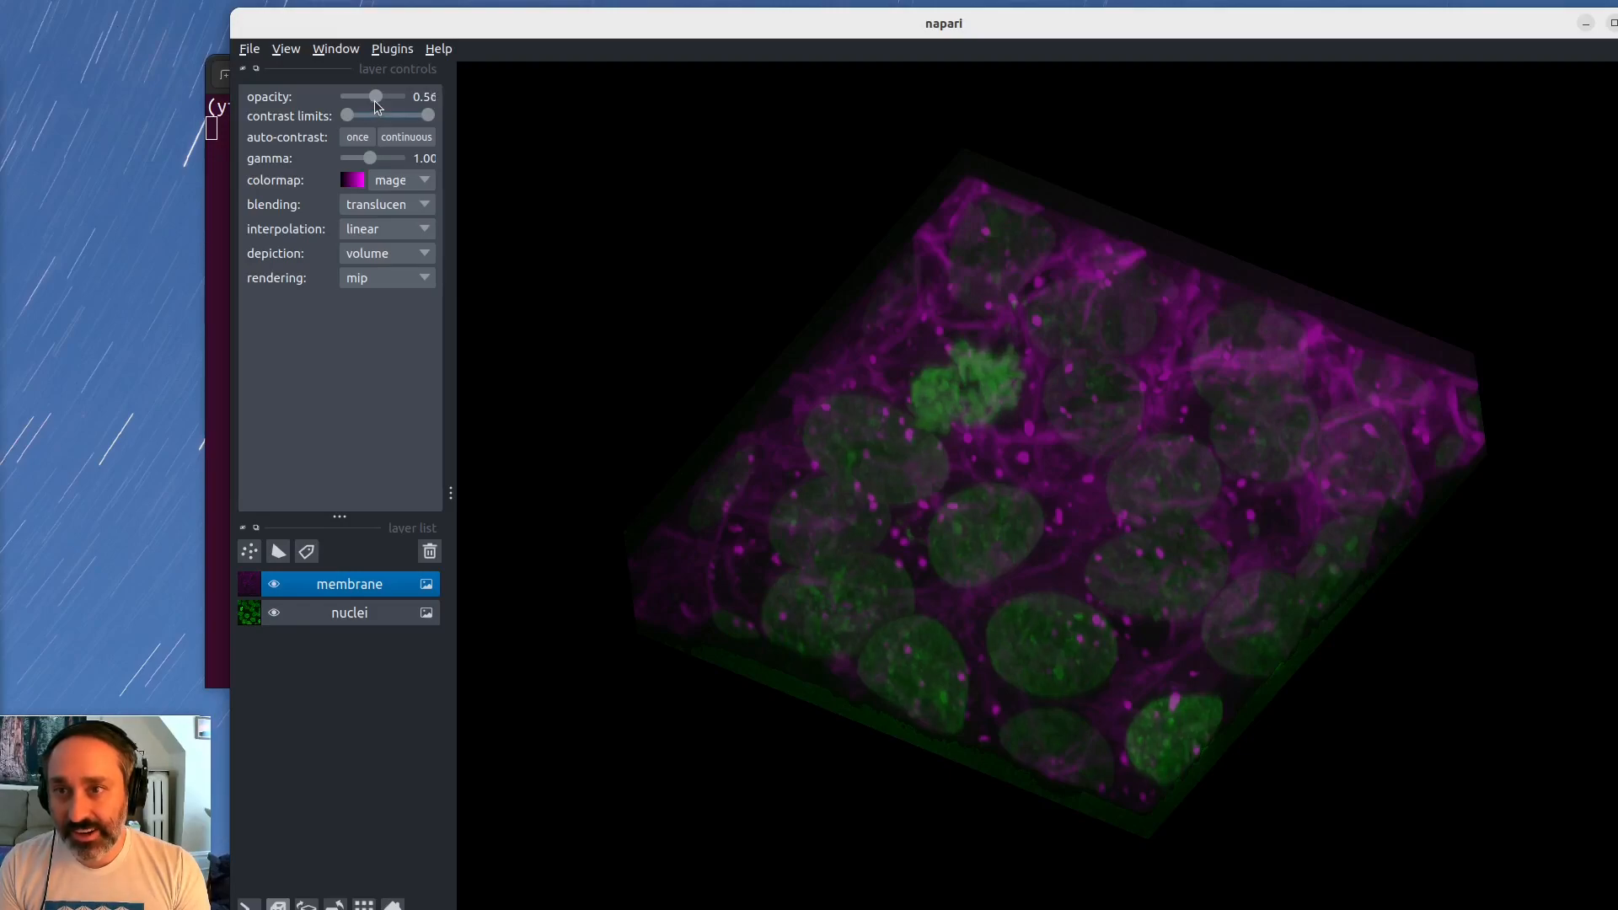
drag(374, 100, 406, 102)
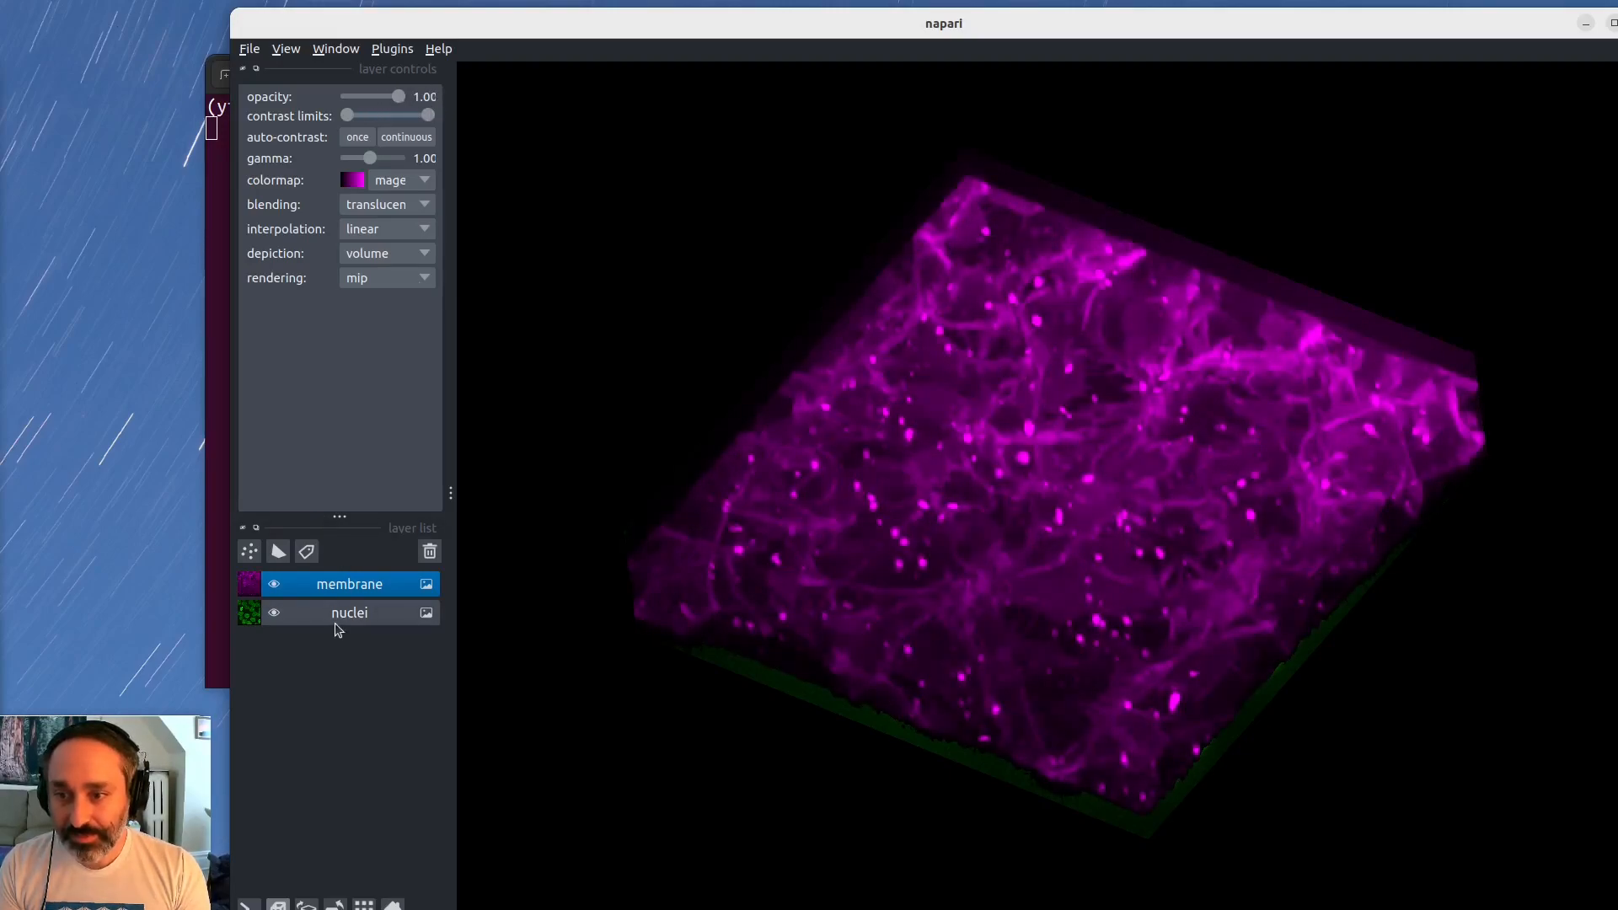
drag(338, 624, 344, 590)
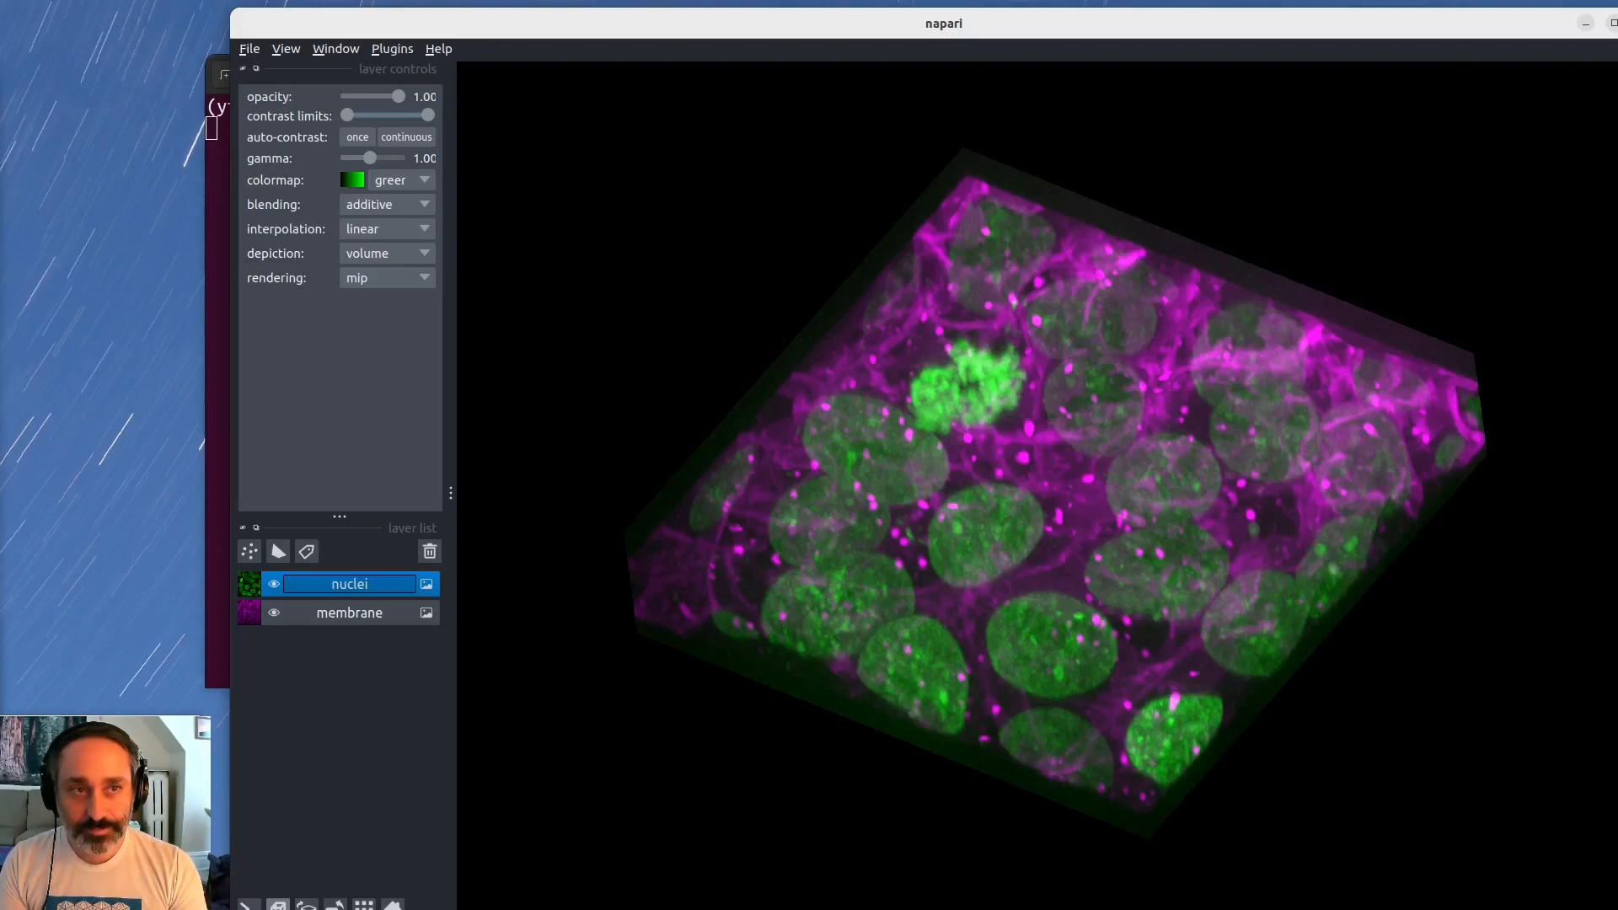
Close the napari window and clear the terminal
key(ctrl+w)
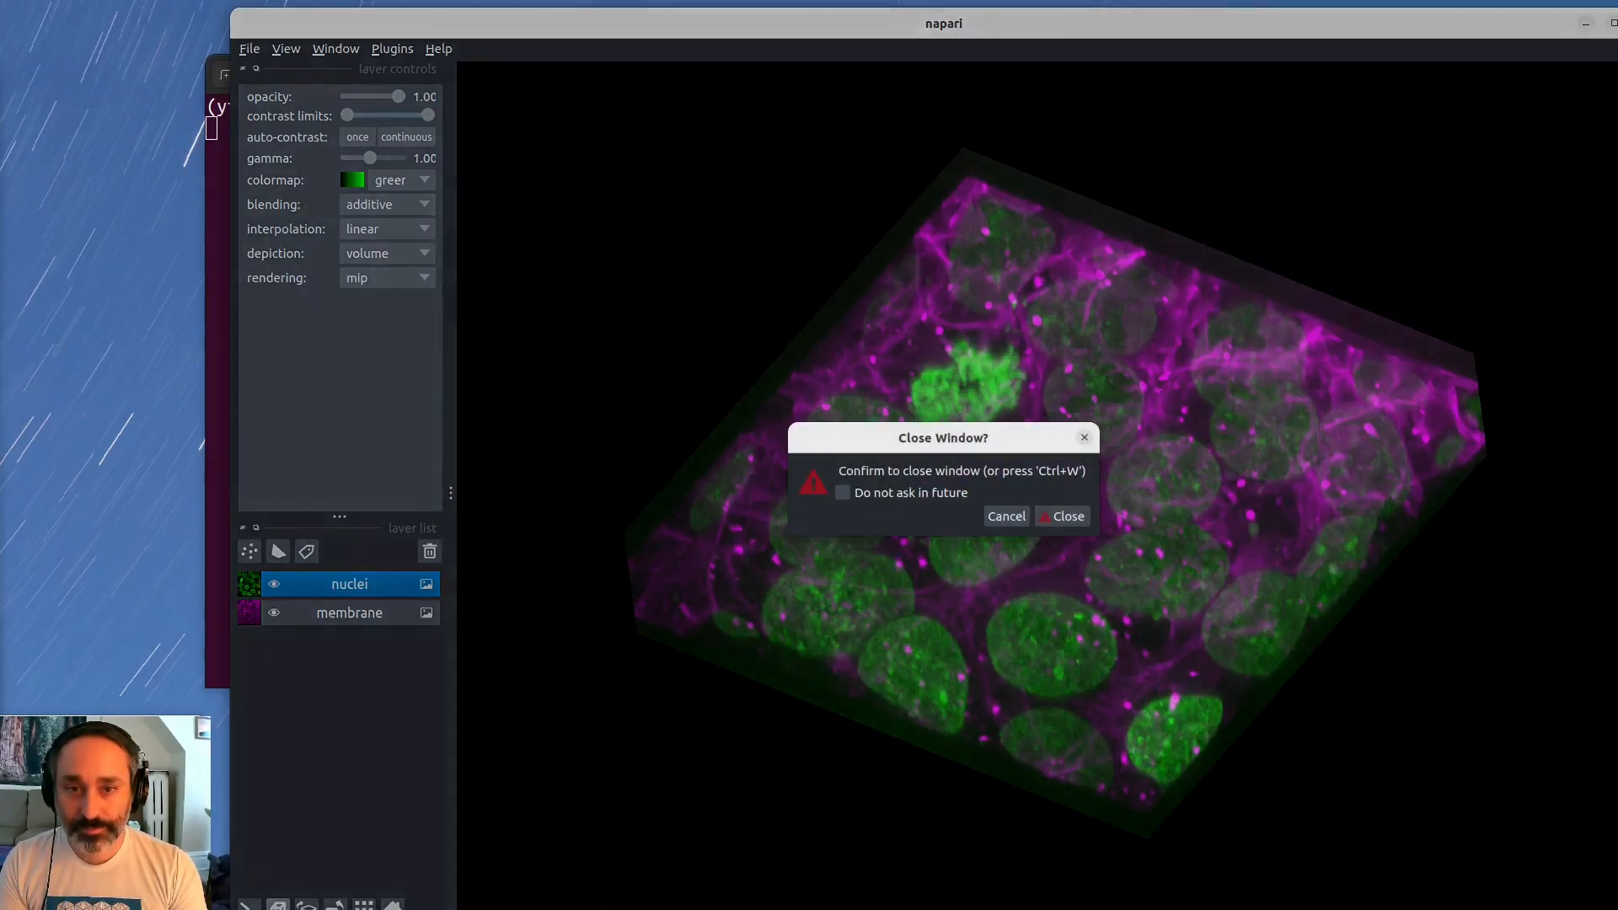
click(1072, 519)
text(clear)
key(Return)
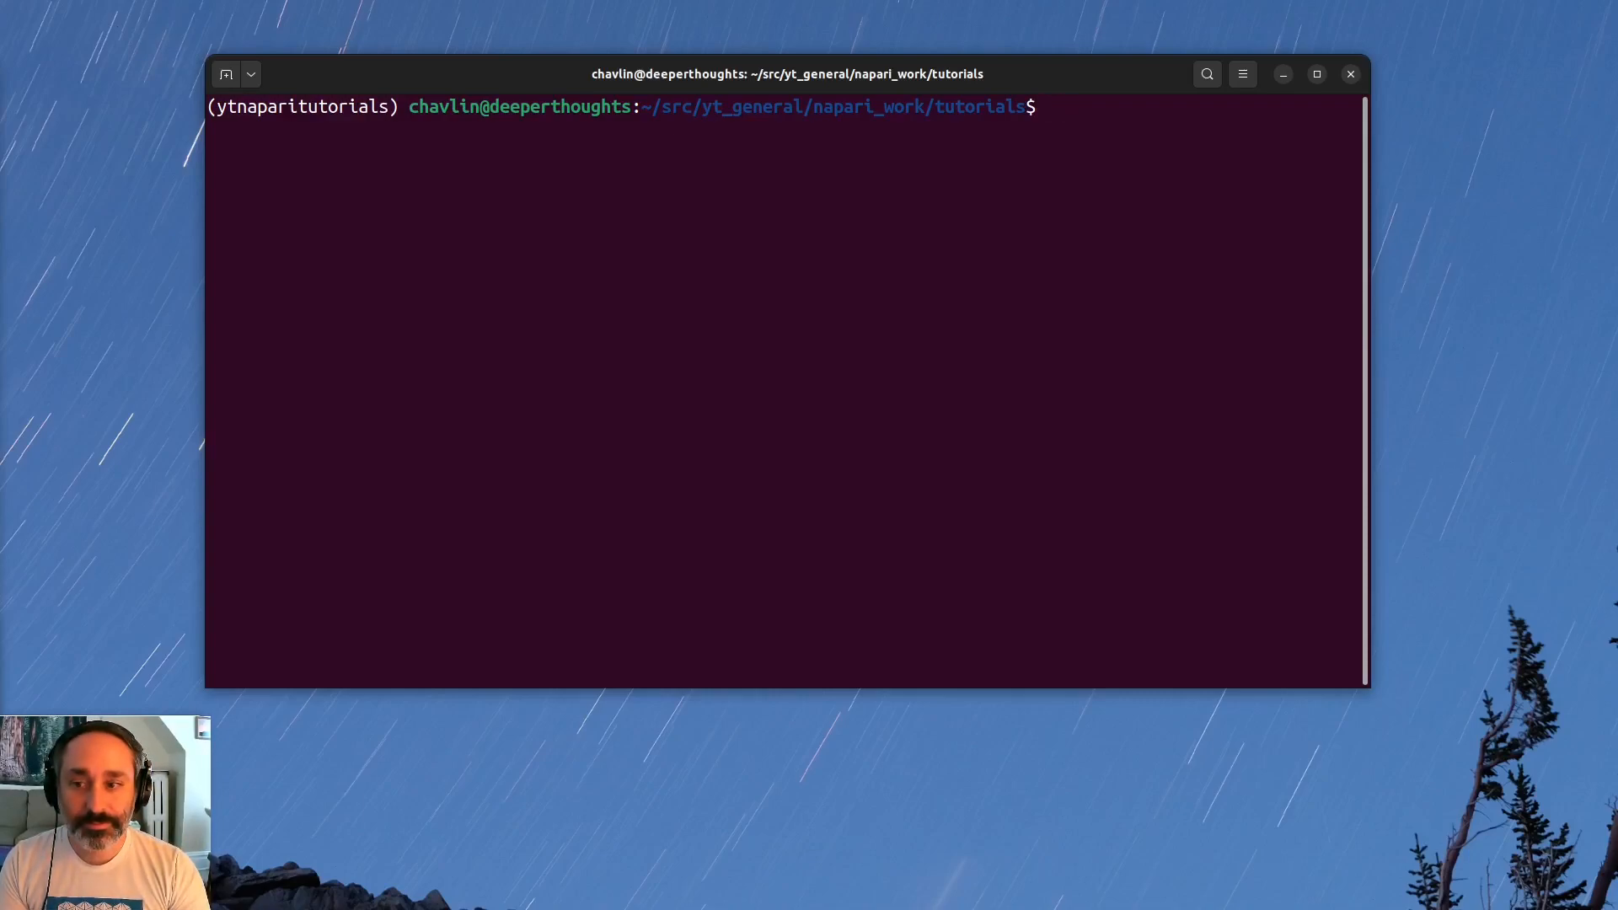
Launch JupyterLab with "jupyter lab" and set the browser's bookmarks toolbar to Never Show
text(jupyter lab)
key(Return)
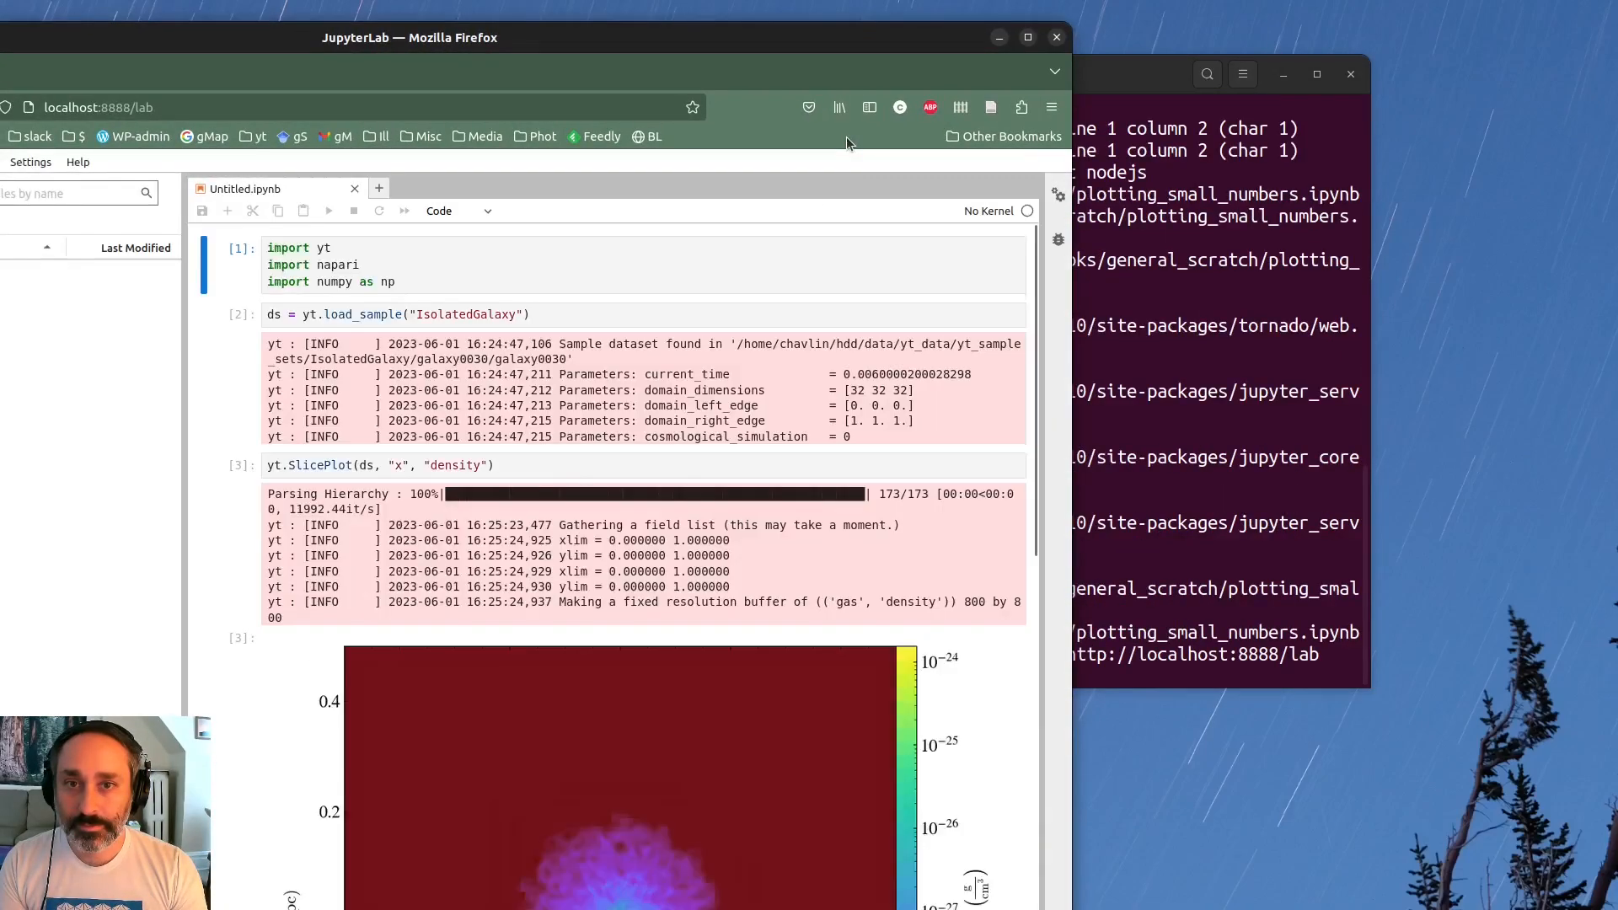
right_click(847, 141)
mouse_move(1024, 277)
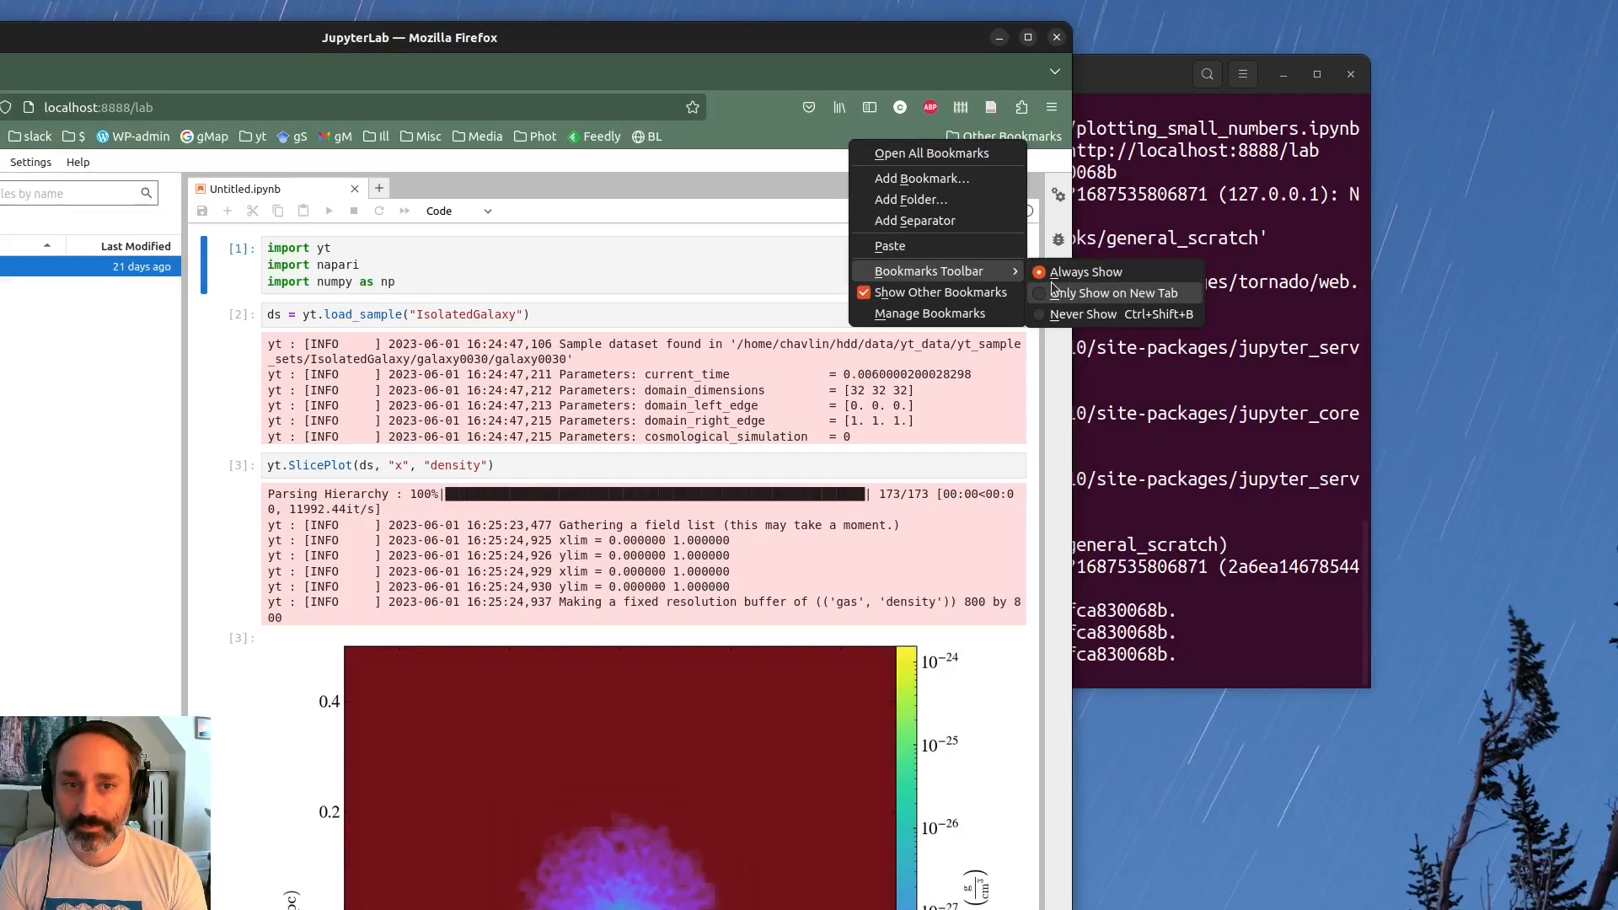
click(1083, 313)
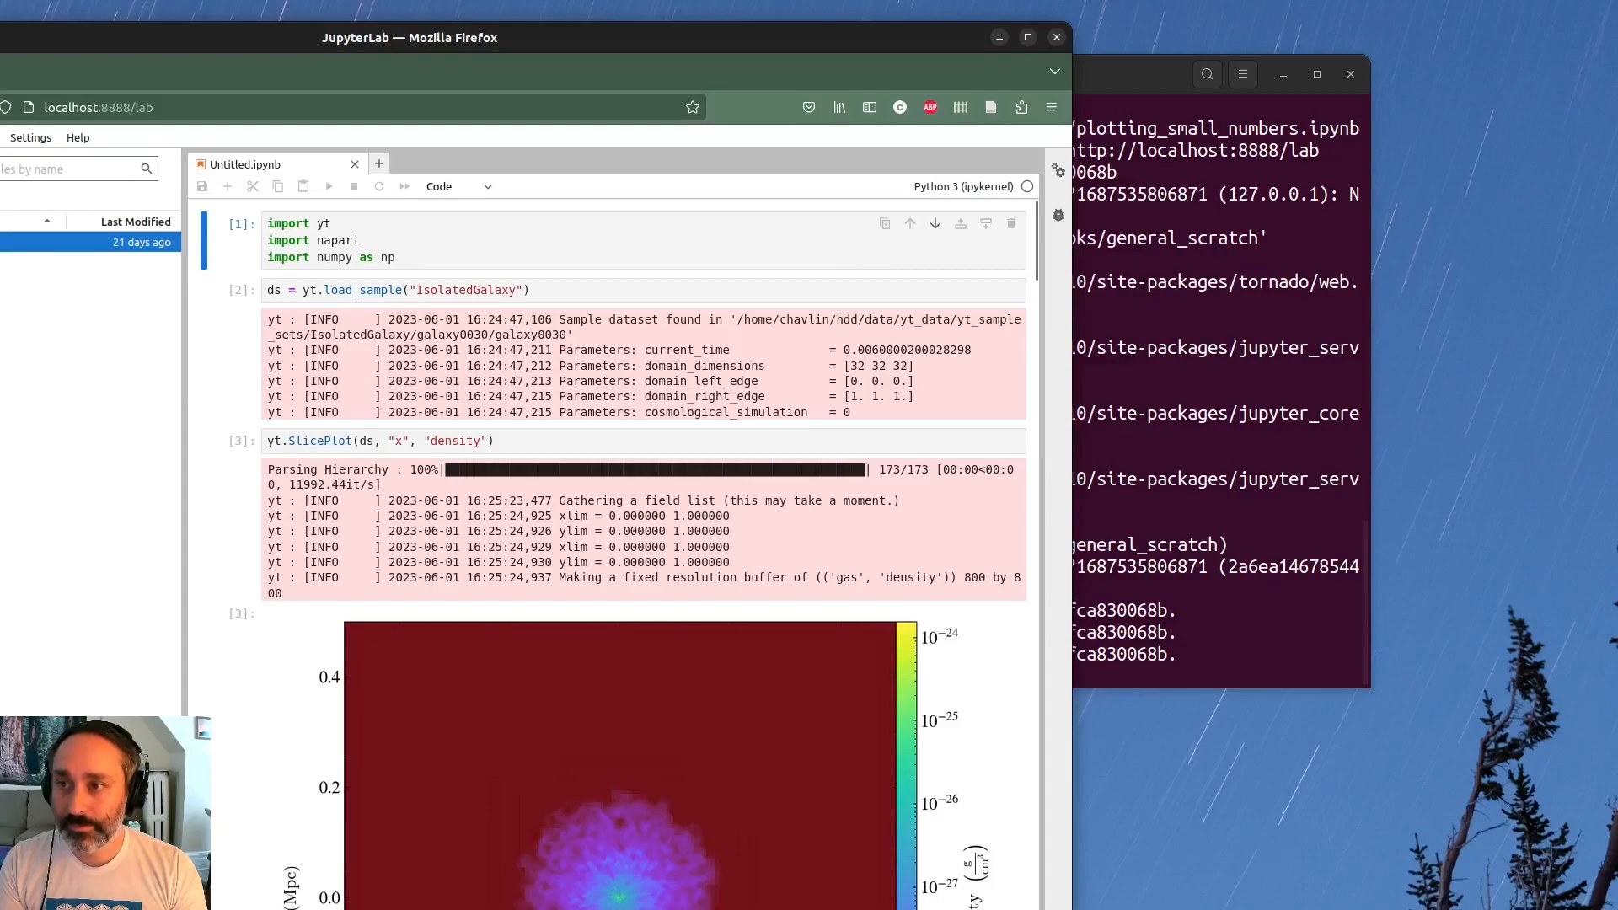
Permanently delete the existing Untitled.ipynb notebook
right_click(1, 244)
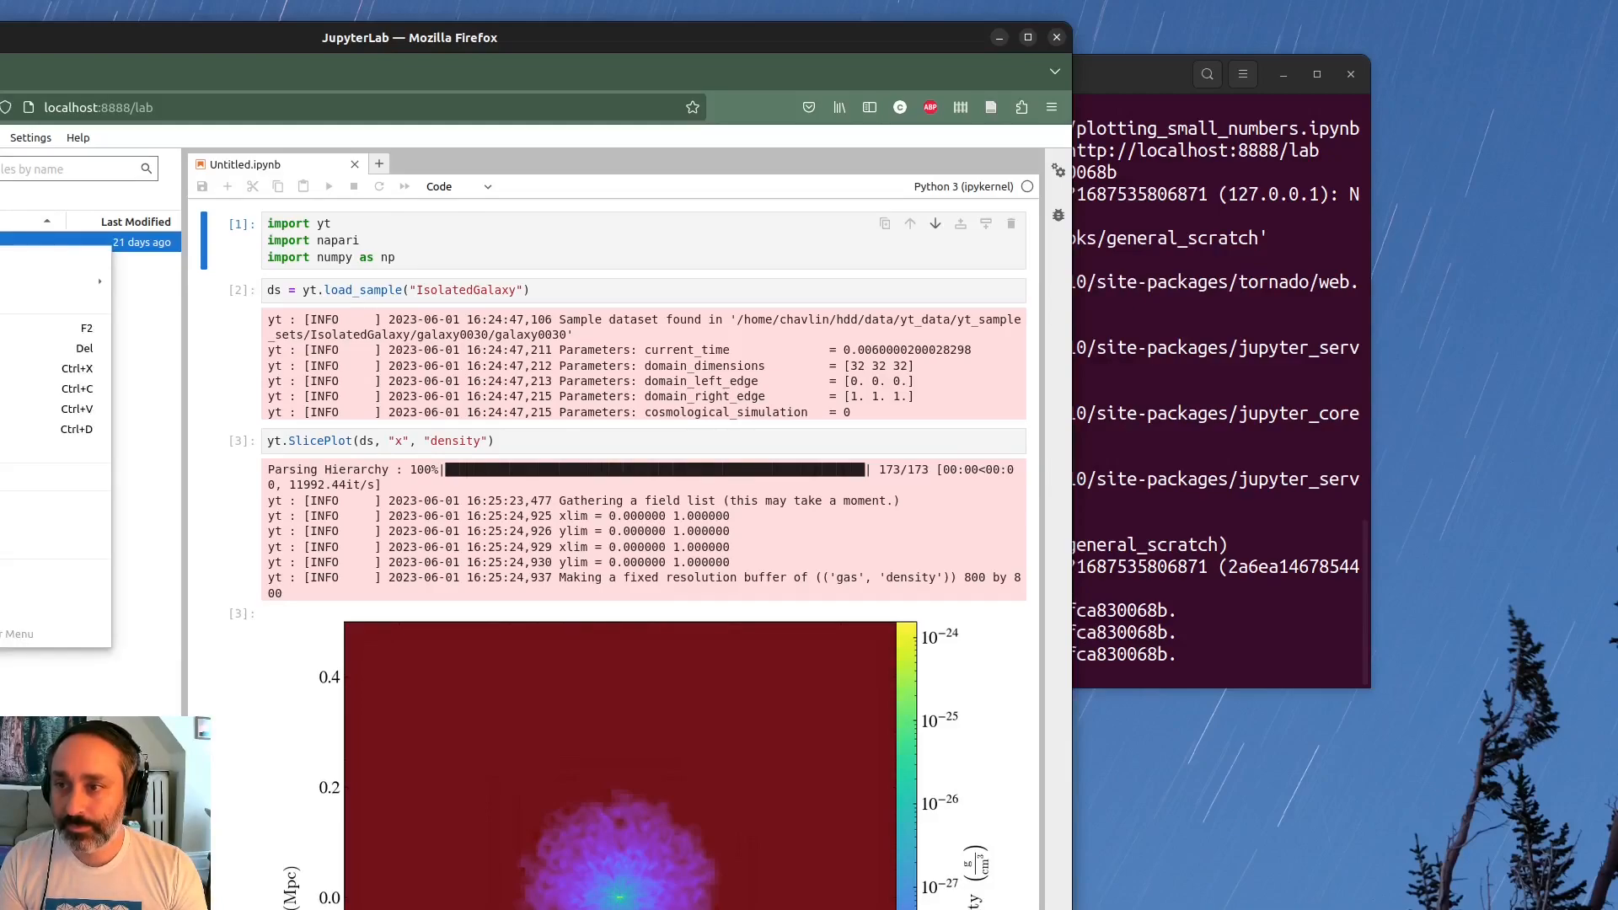
click(1, 348)
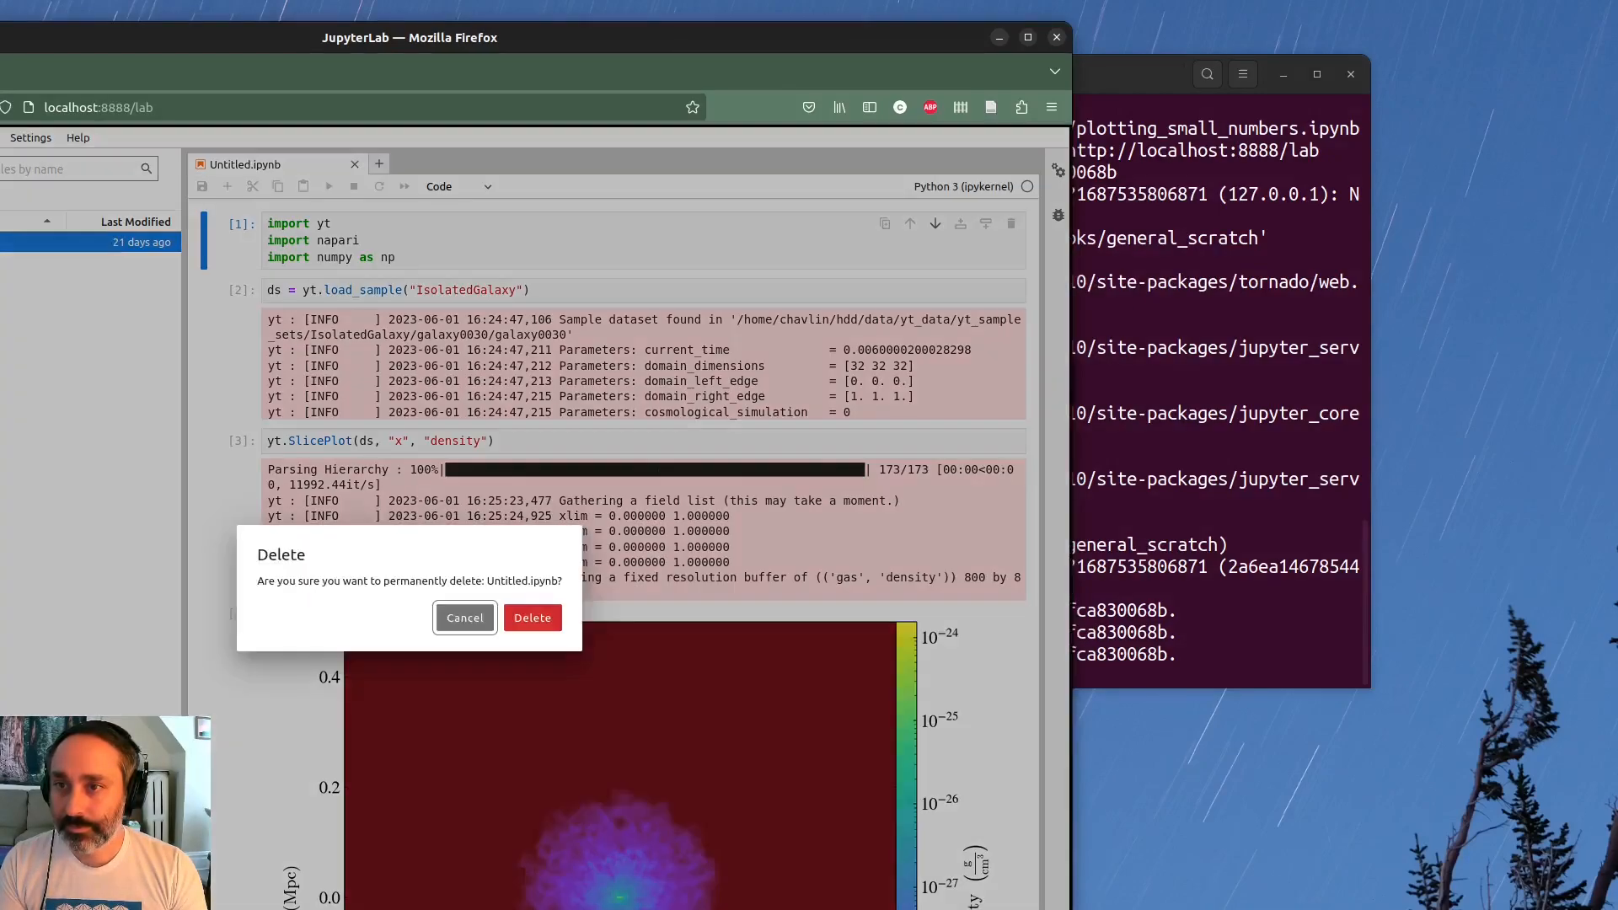
click(539, 616)
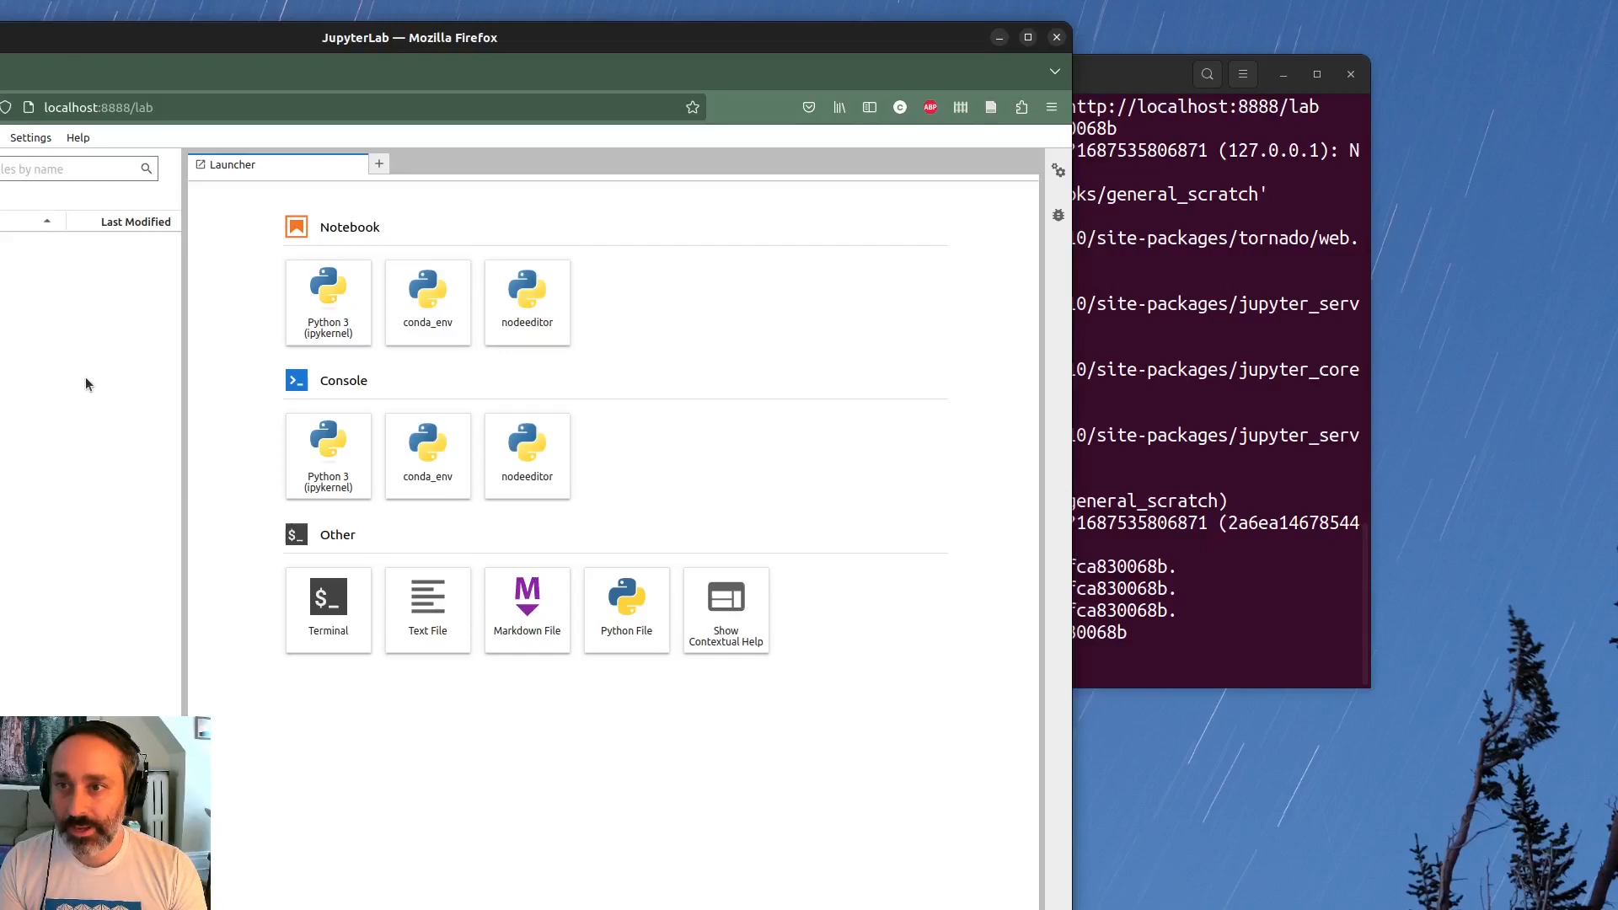
Bring the whole browser window into view, create a new Python 3 (ipykernel) notebook, and enlarge the page to 210%
drag(129, 39, 586, 18)
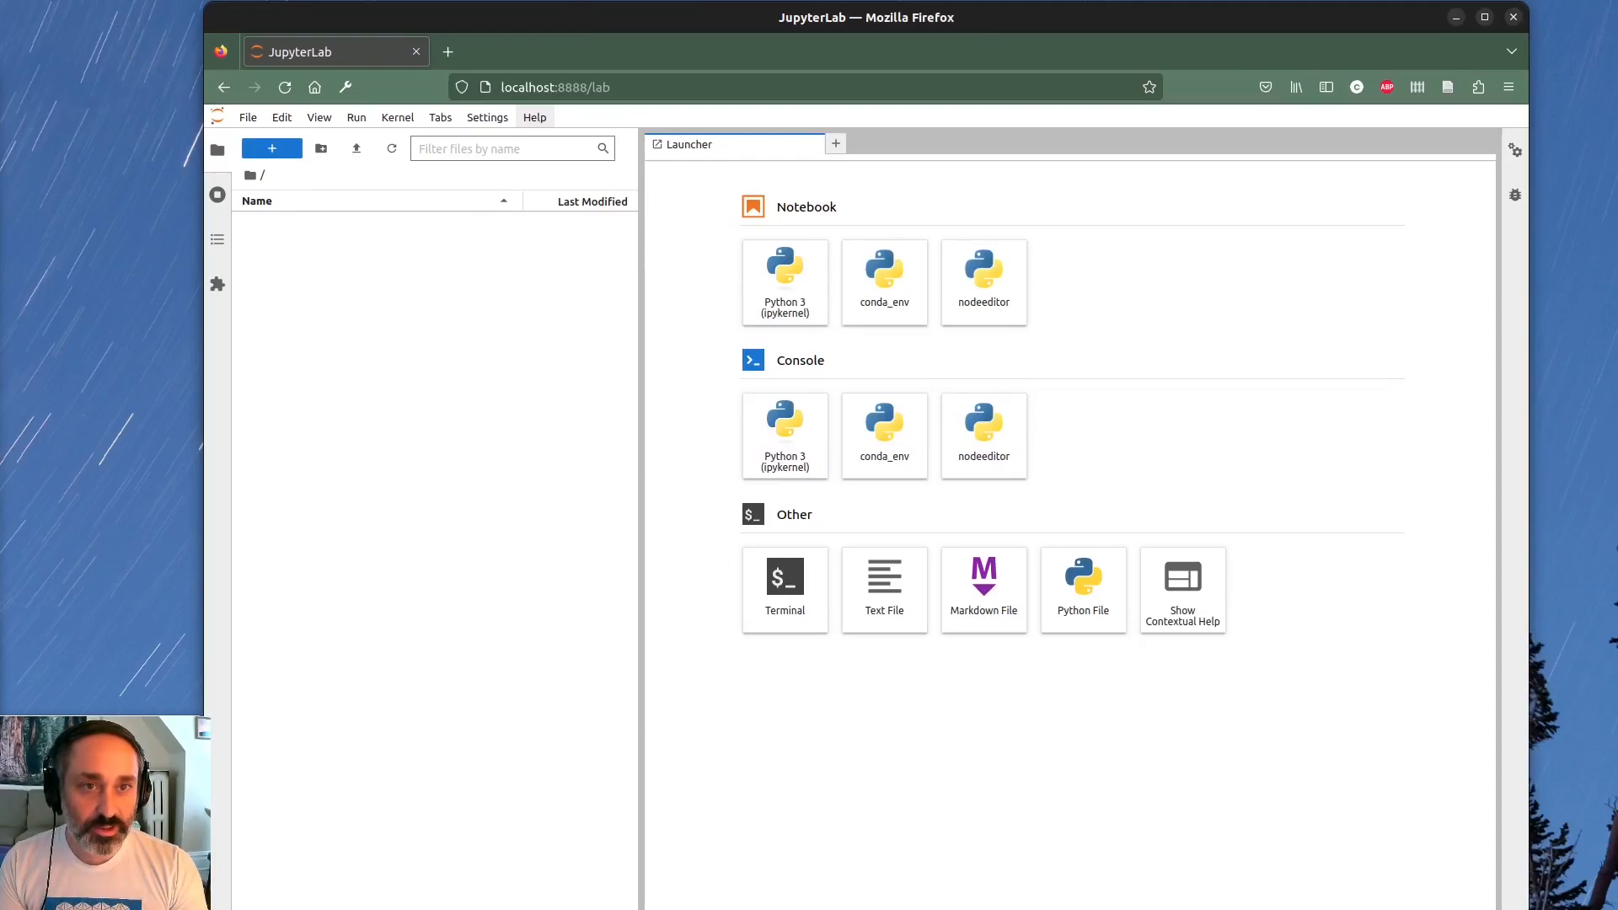
click(787, 276)
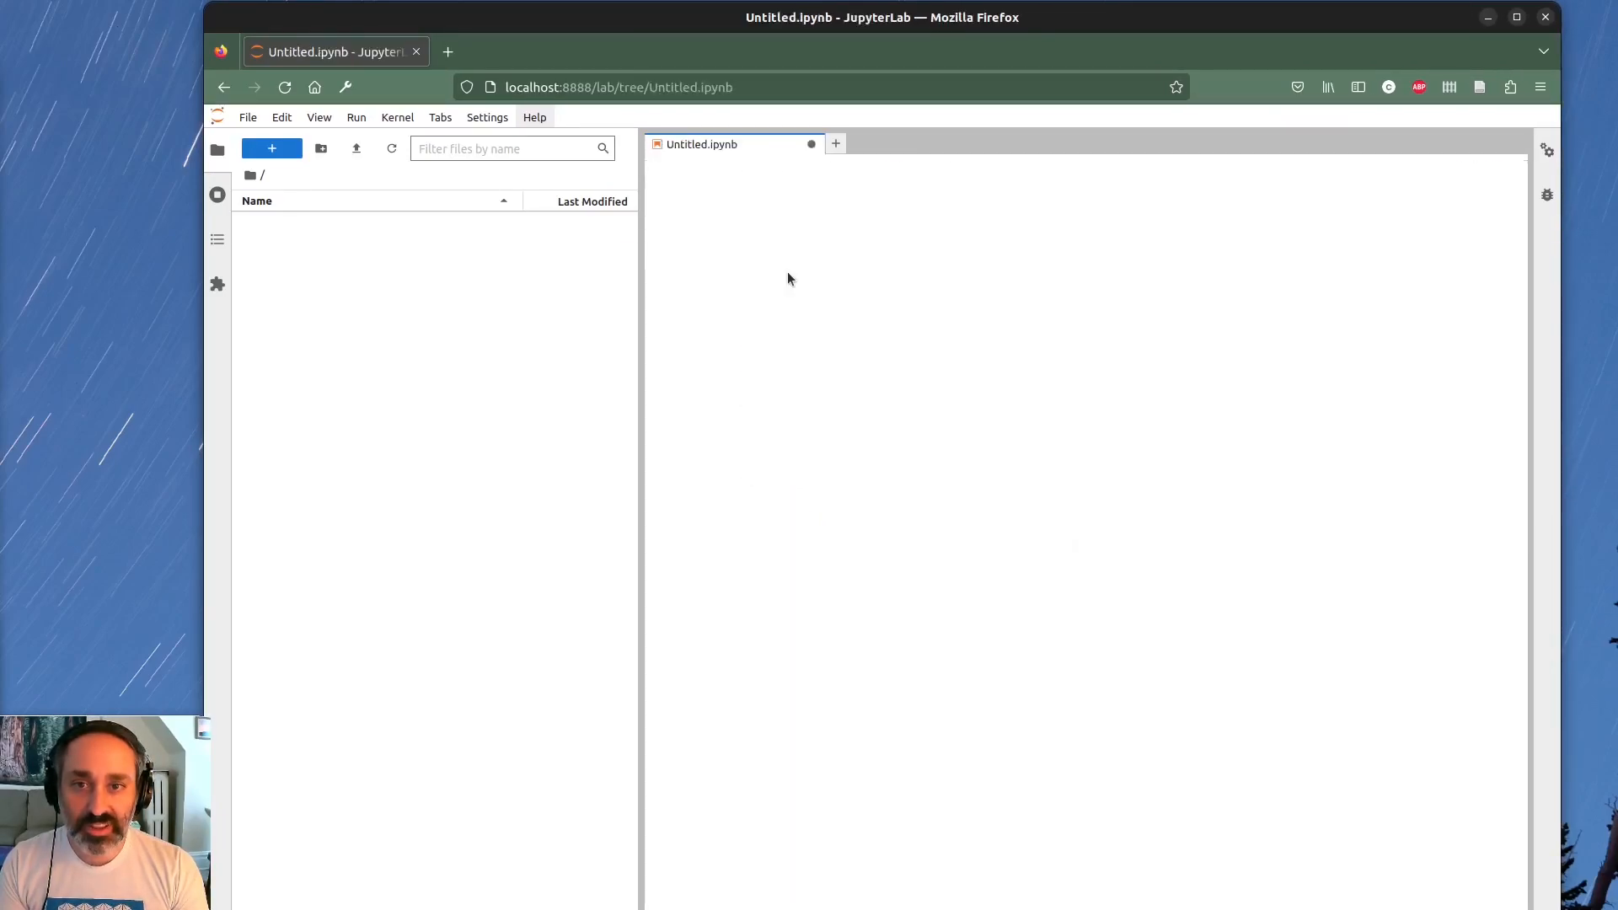
key(ctrl+plus)
key(ctrl+plus)
key(ctrl+plus)
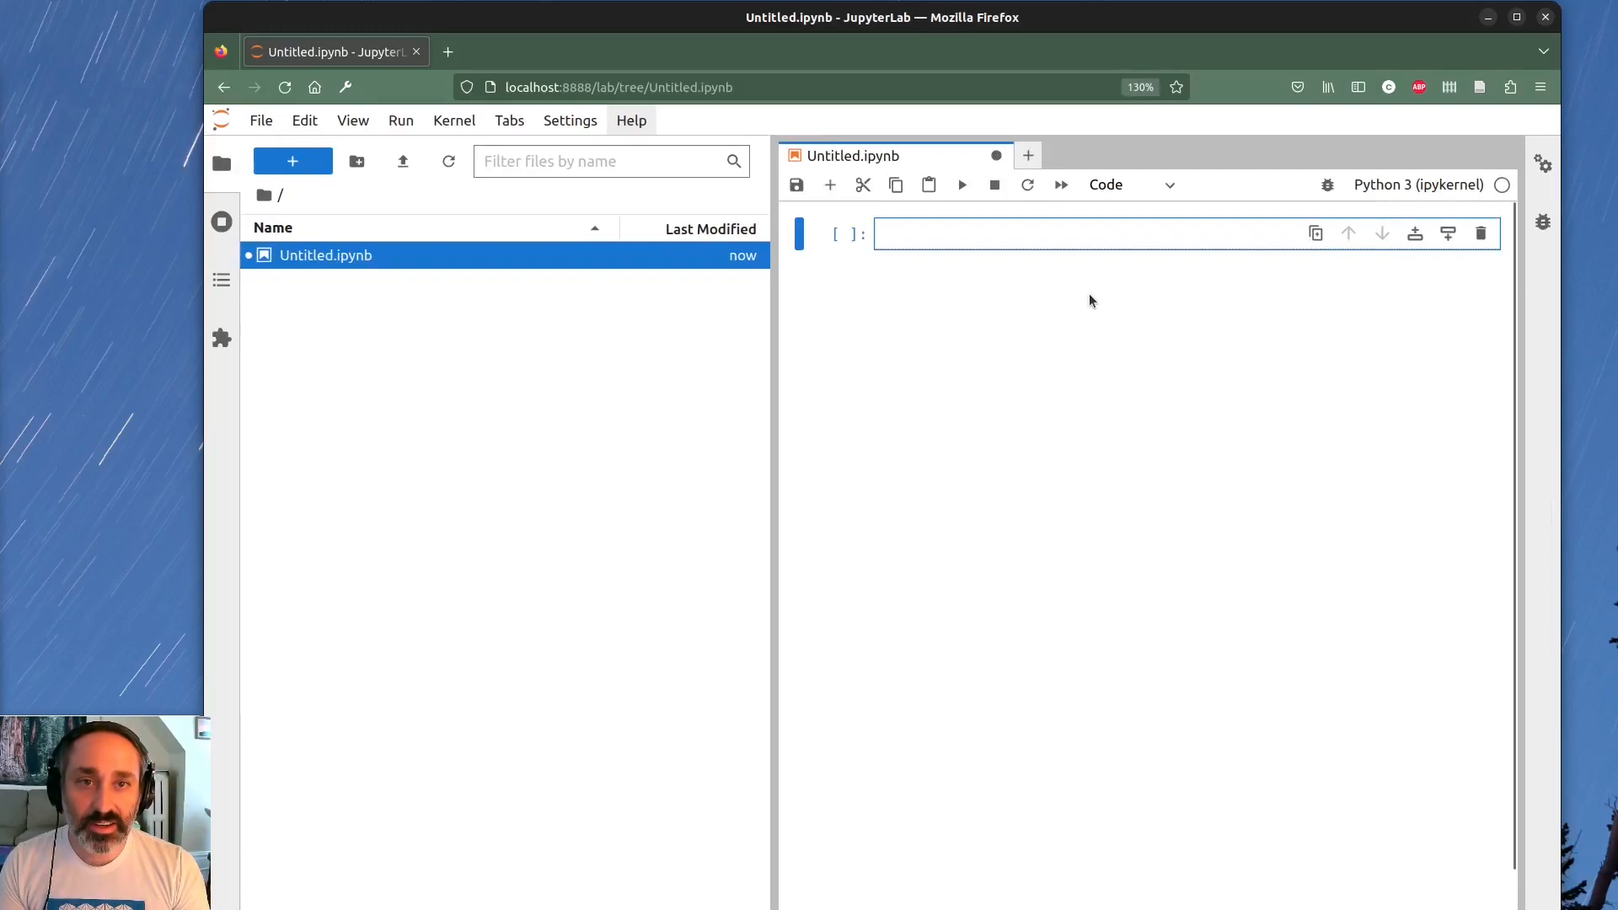
key(ctrl+plus)
key(ctrl+plus)
key(ctrl+plus)
key(ctrl+plus)
Narrow the file browser to give the notebook more room, and widen and reposition the browser window
drag(1098, 486, 492, 546)
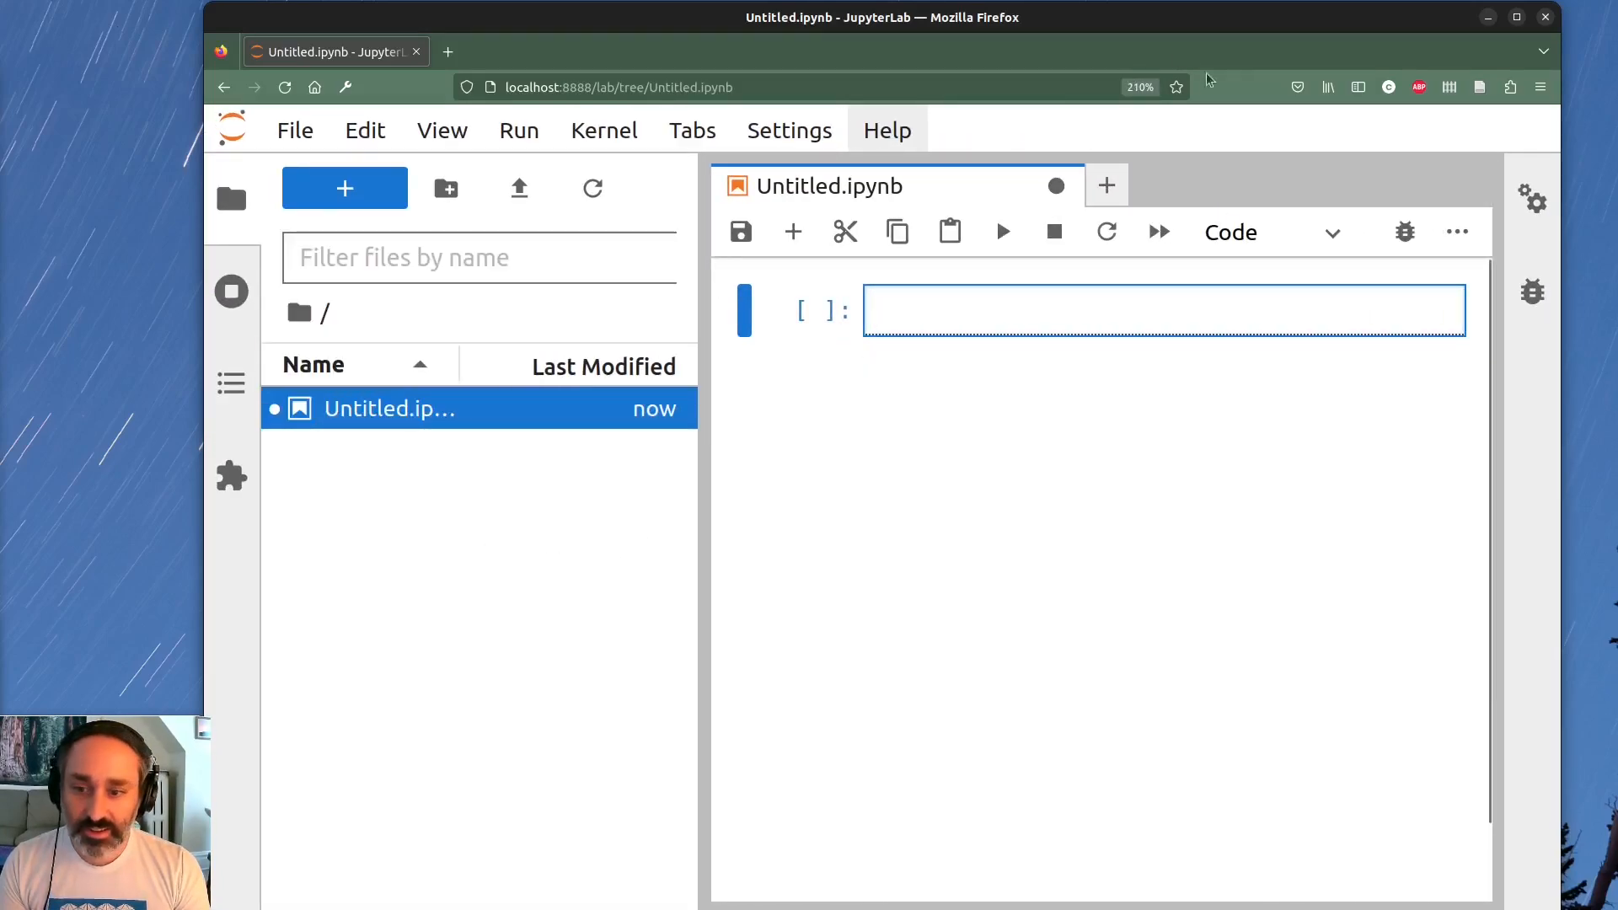
mouse_move(1027, 27)
mouse_down()
mouse_move(1040, 34)
mouse_move(1022, 28)
mouse_up()
drag(1556, 5, 1616, 0)
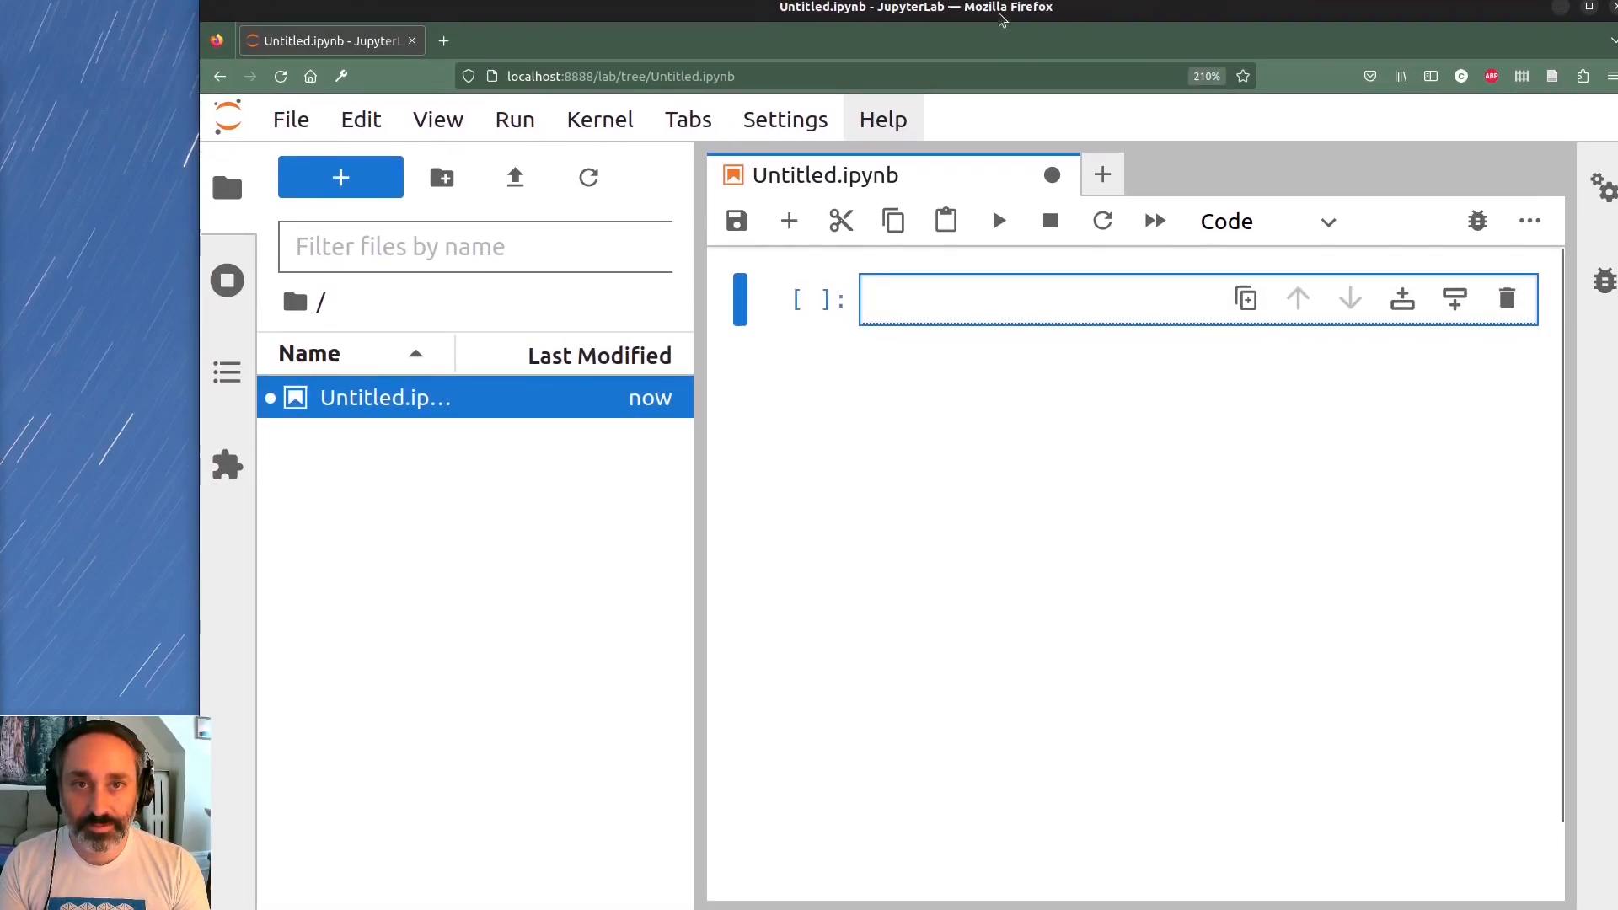
drag(1001, 17, 1012, 22)
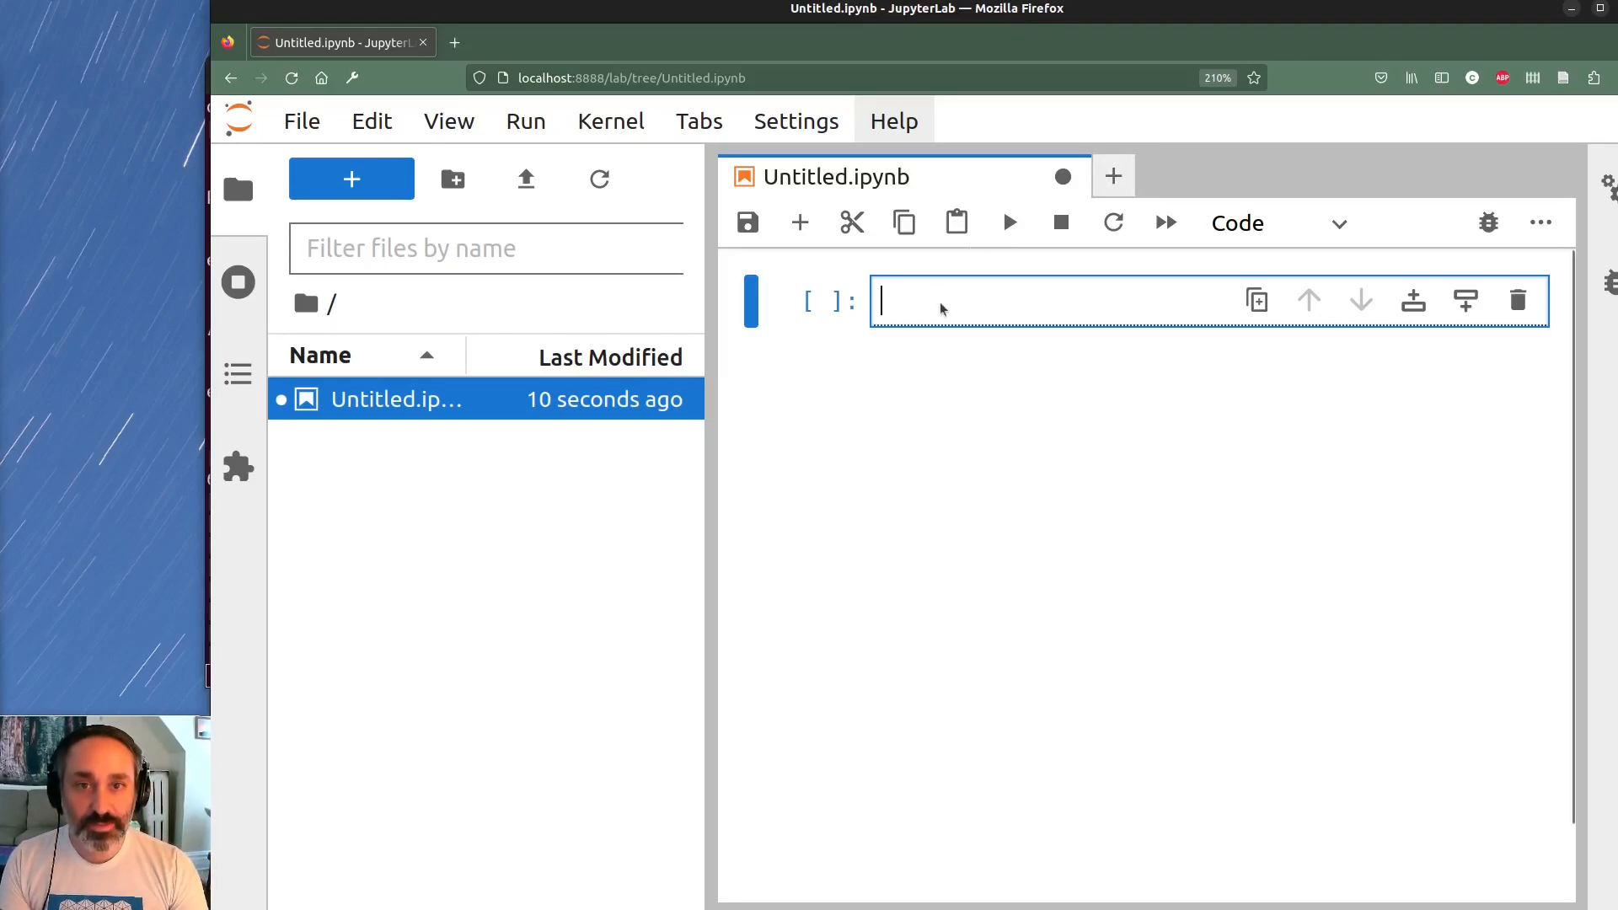
Write and run a first cell that imports yt, numpy as np, and napari
text(imp)
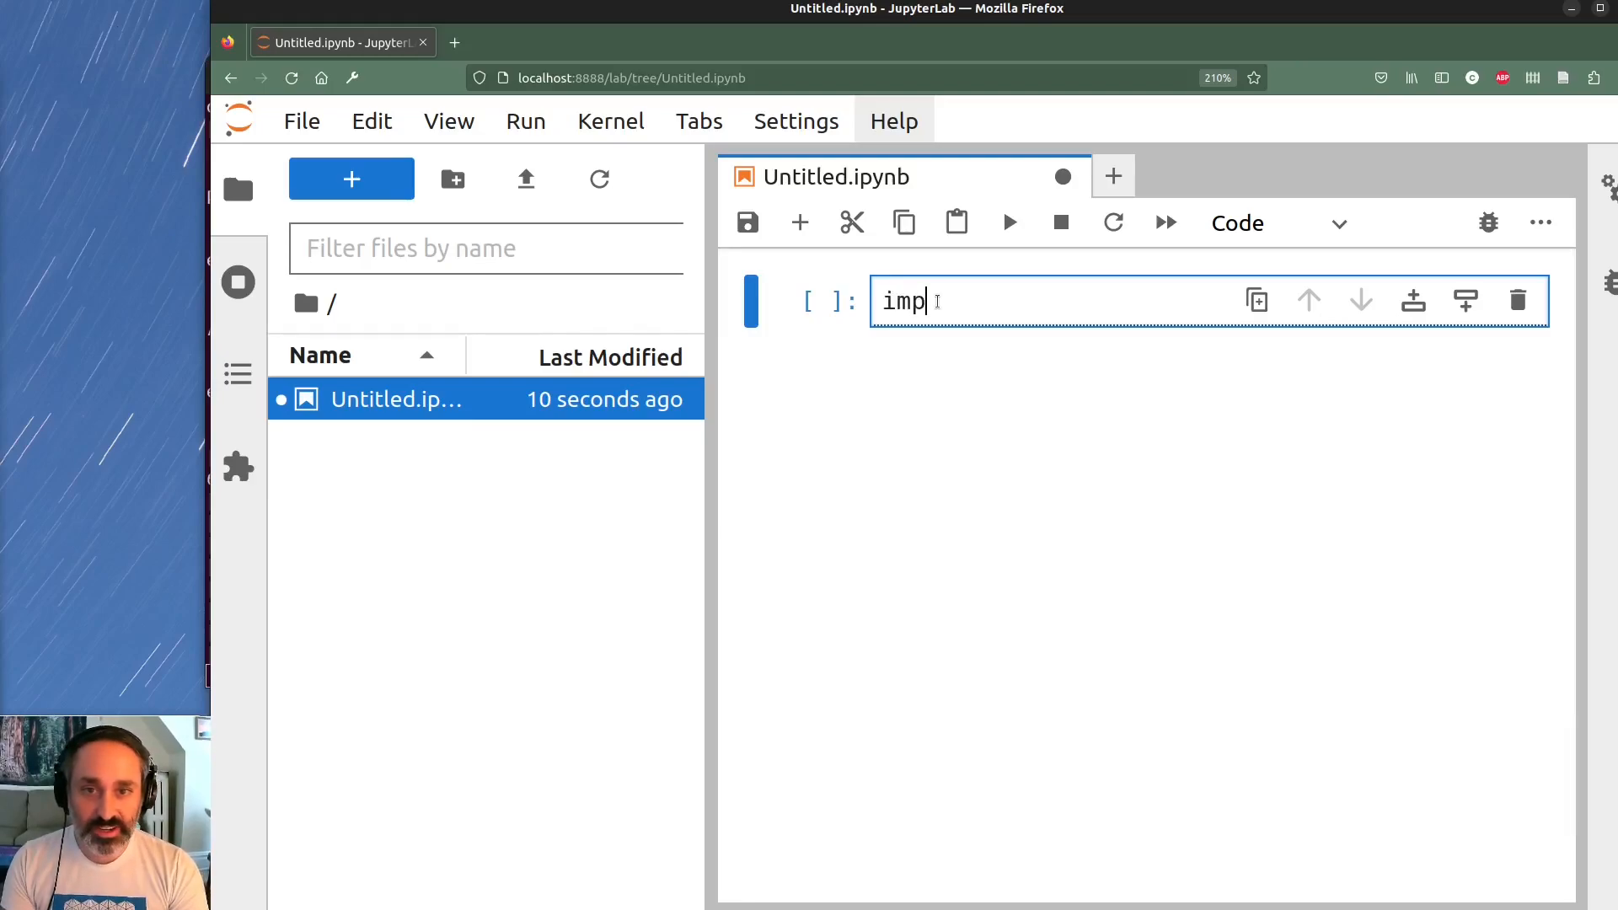
text(ort n)
key(BackSpace)
text(yt)
key(Return)
text(import nu)
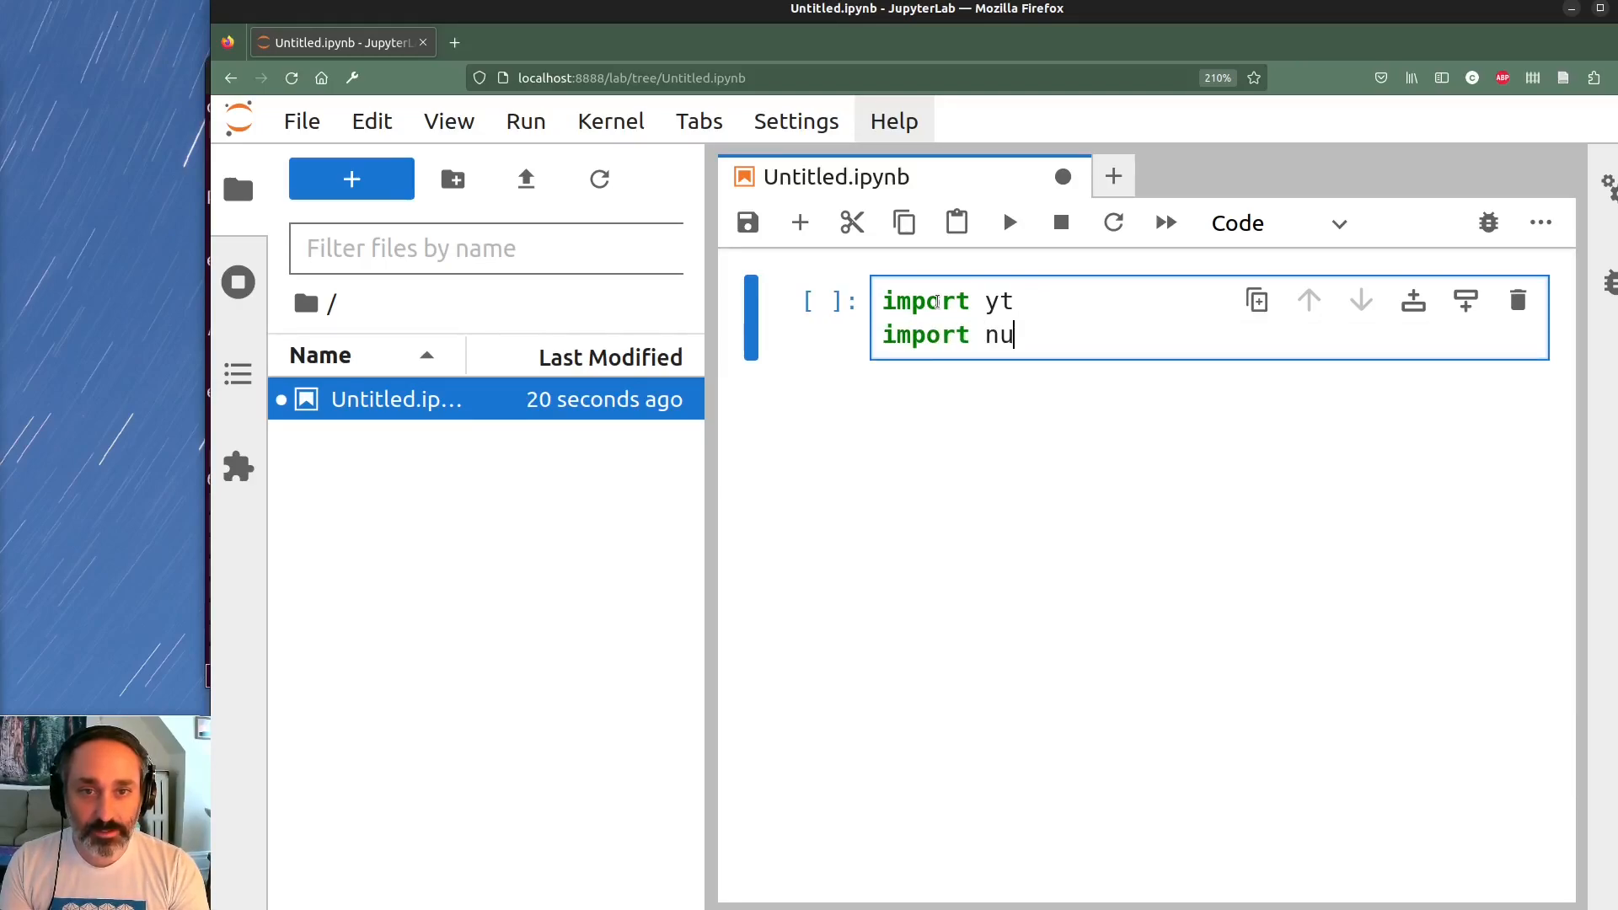
text(mpy as np)
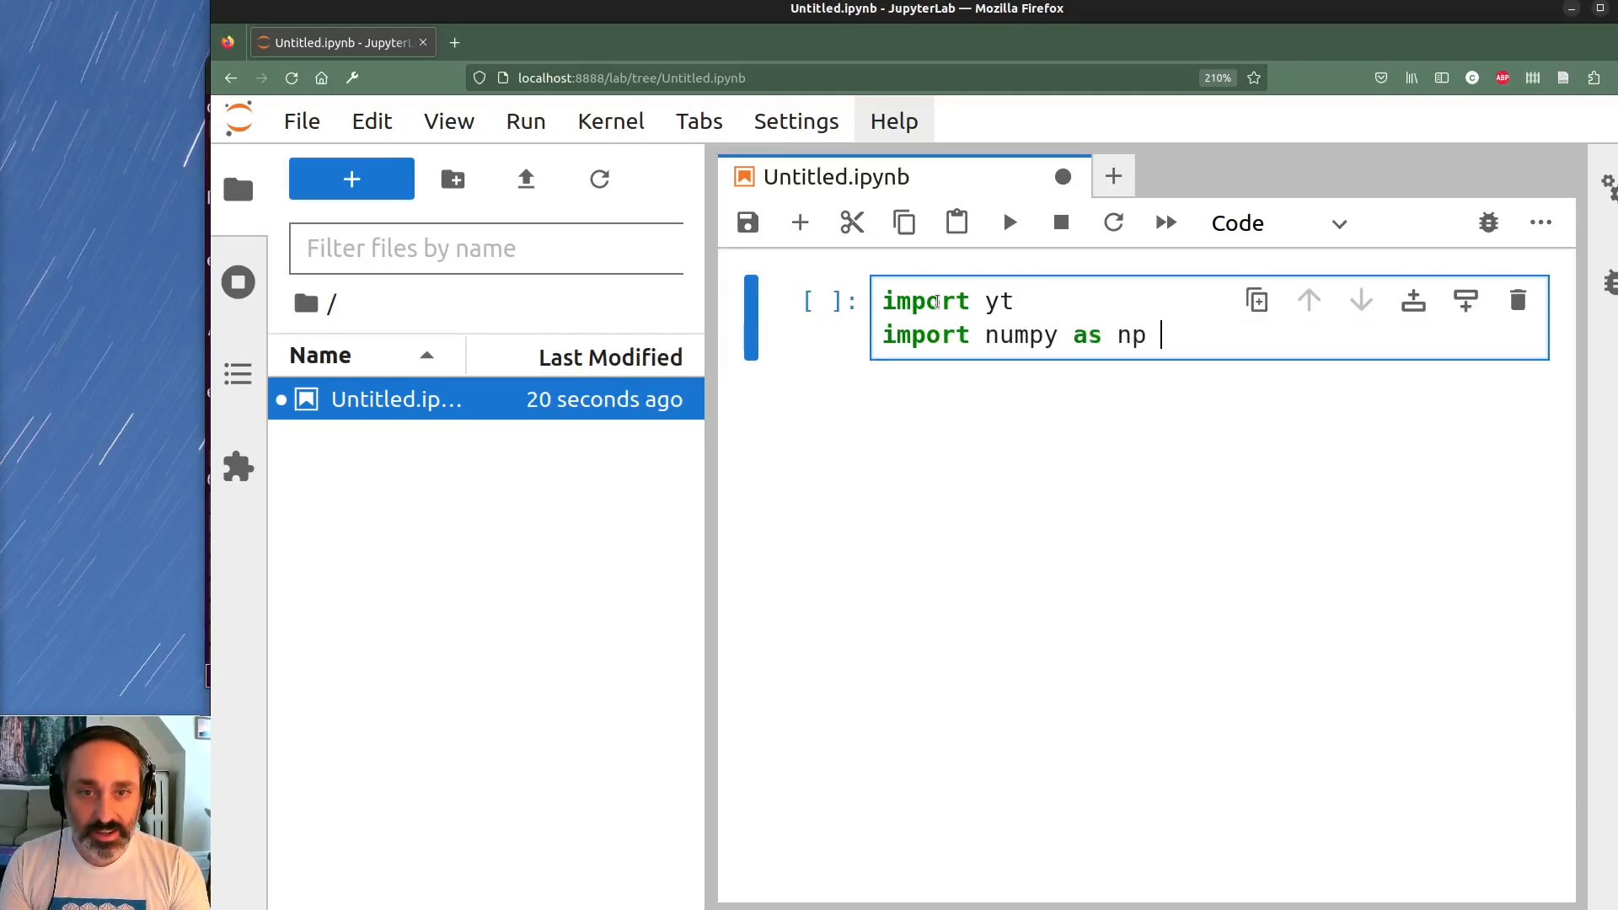
key(Return)
text(import )
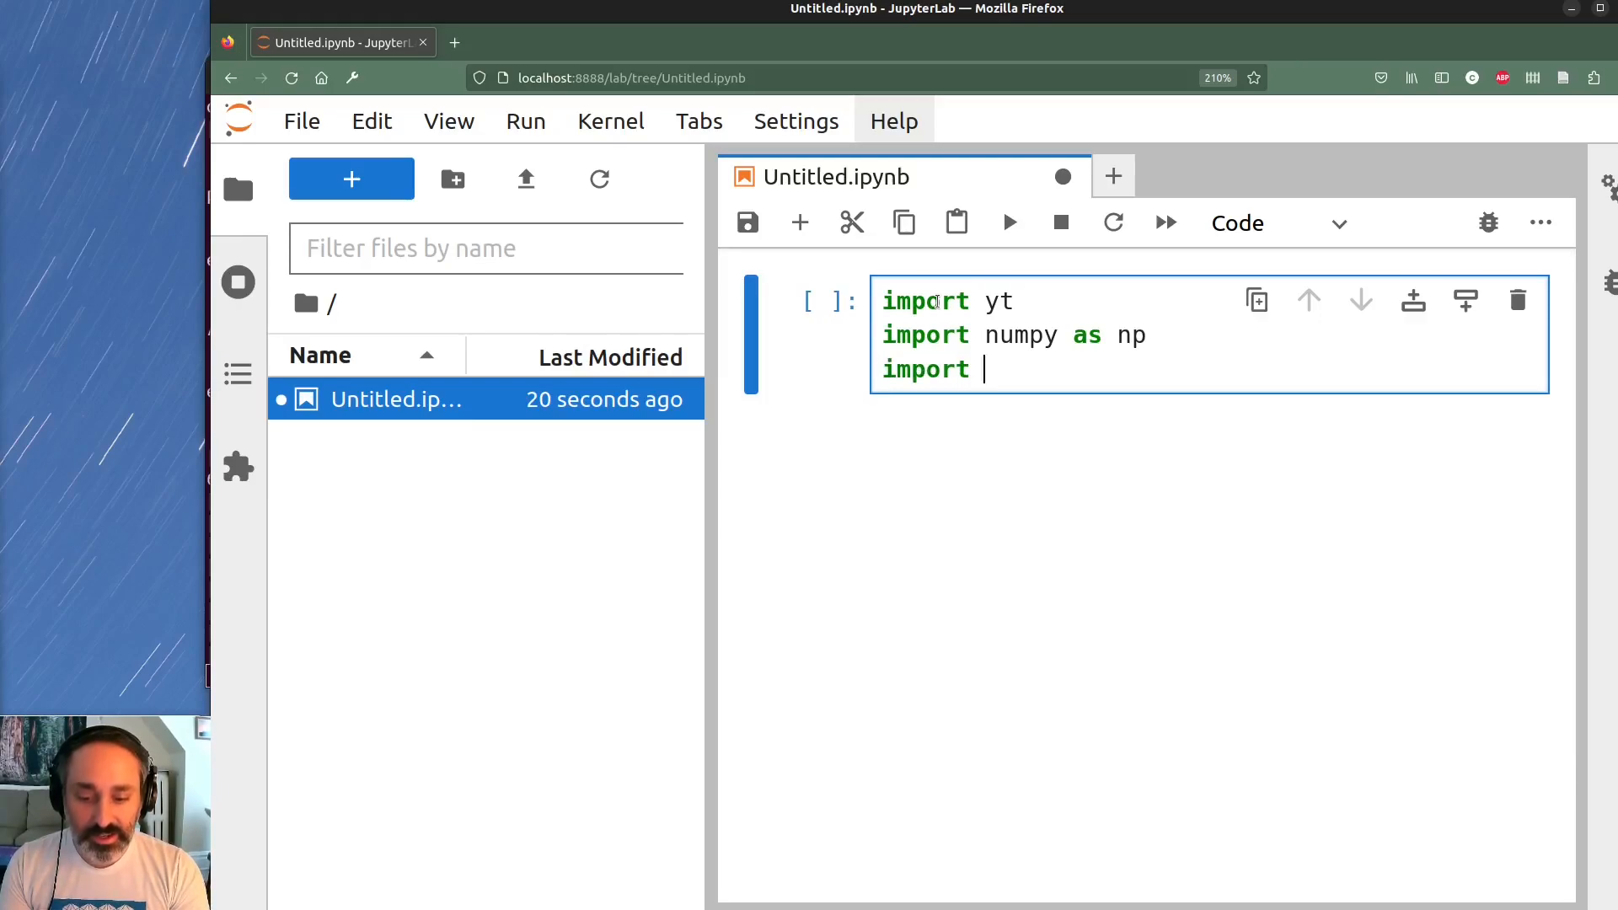
text(napari)
key(shift+Return)
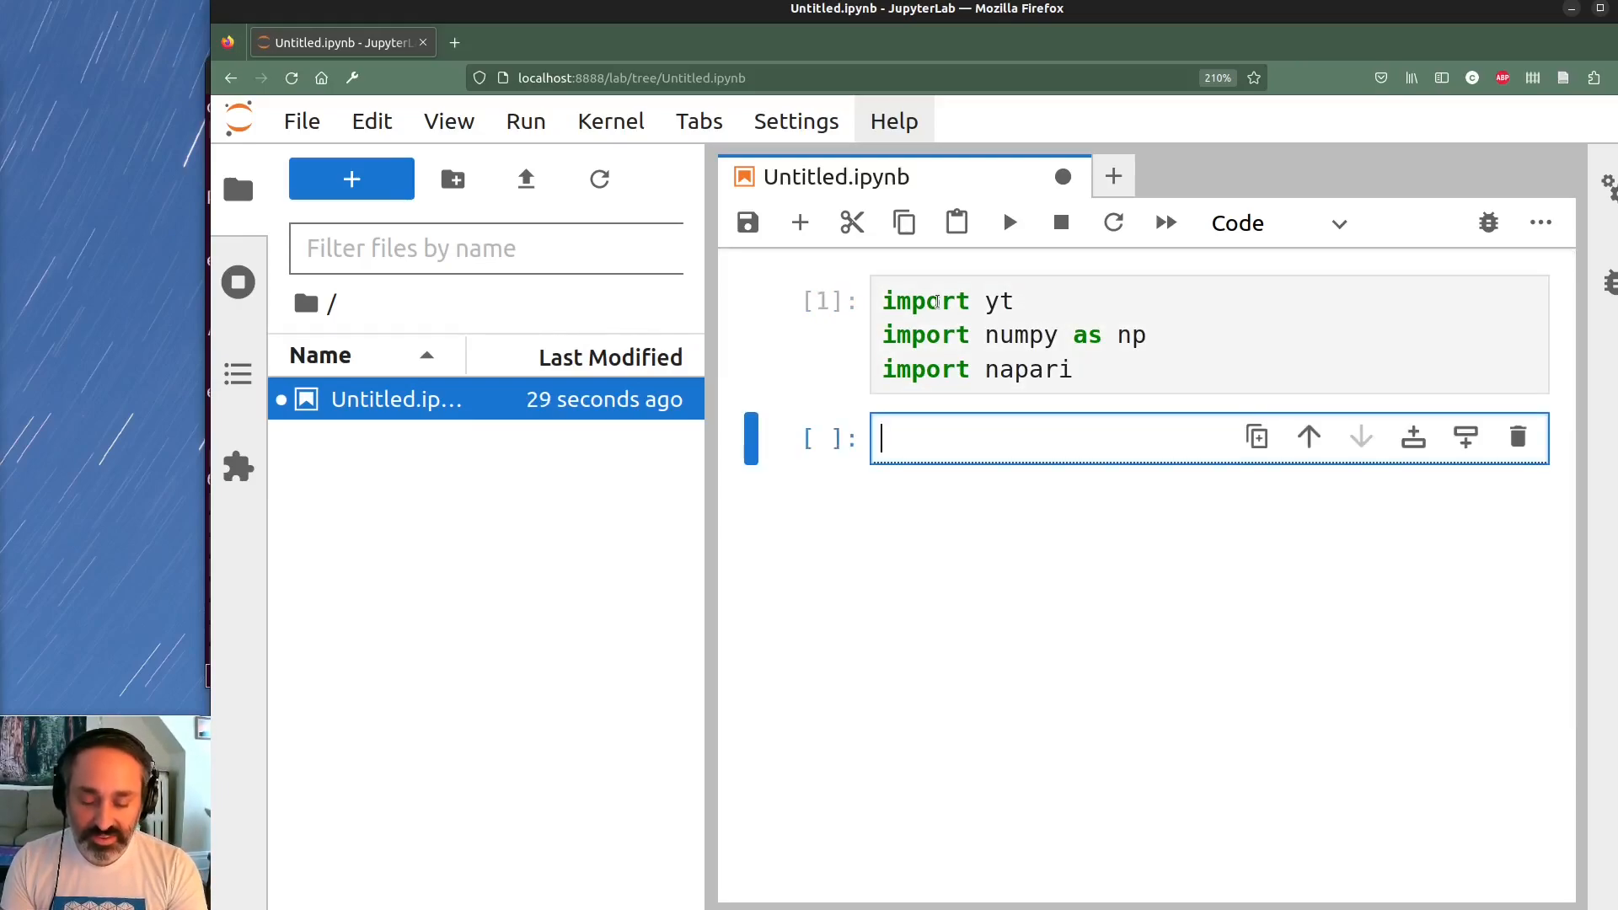
Load yt's IsolatedGalaxy sample dataset as ds by running ds = yt.load_sample("IsolatedGalaxy") in the next cell
text(ds = yt.load_sample("Is)
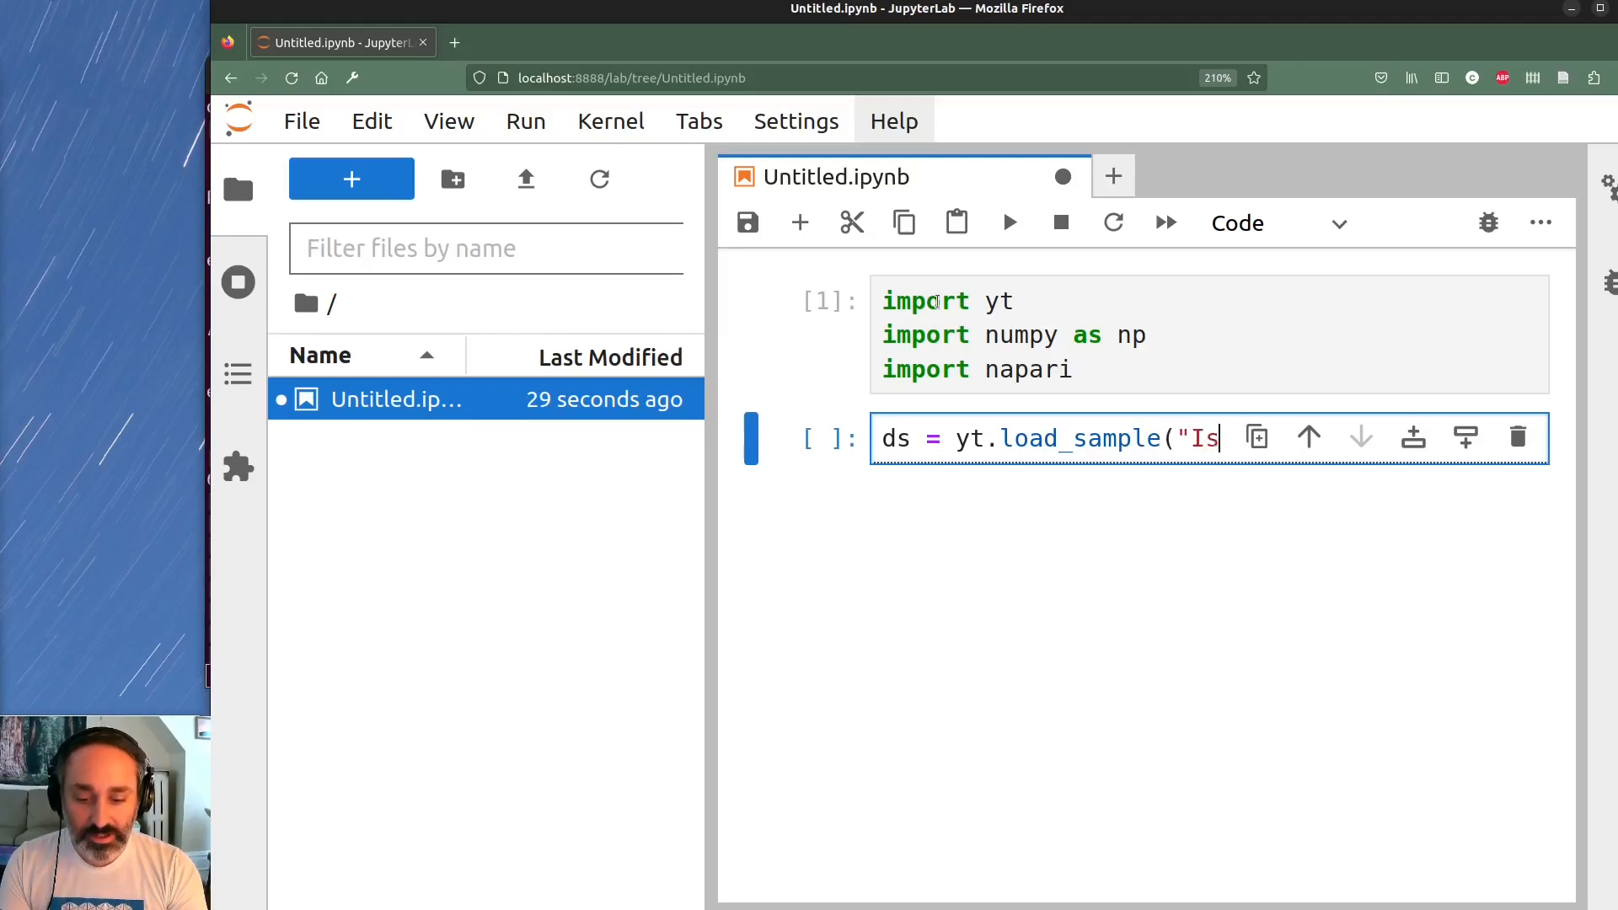
text(olatedGalaxy"))
key(shift+Return)
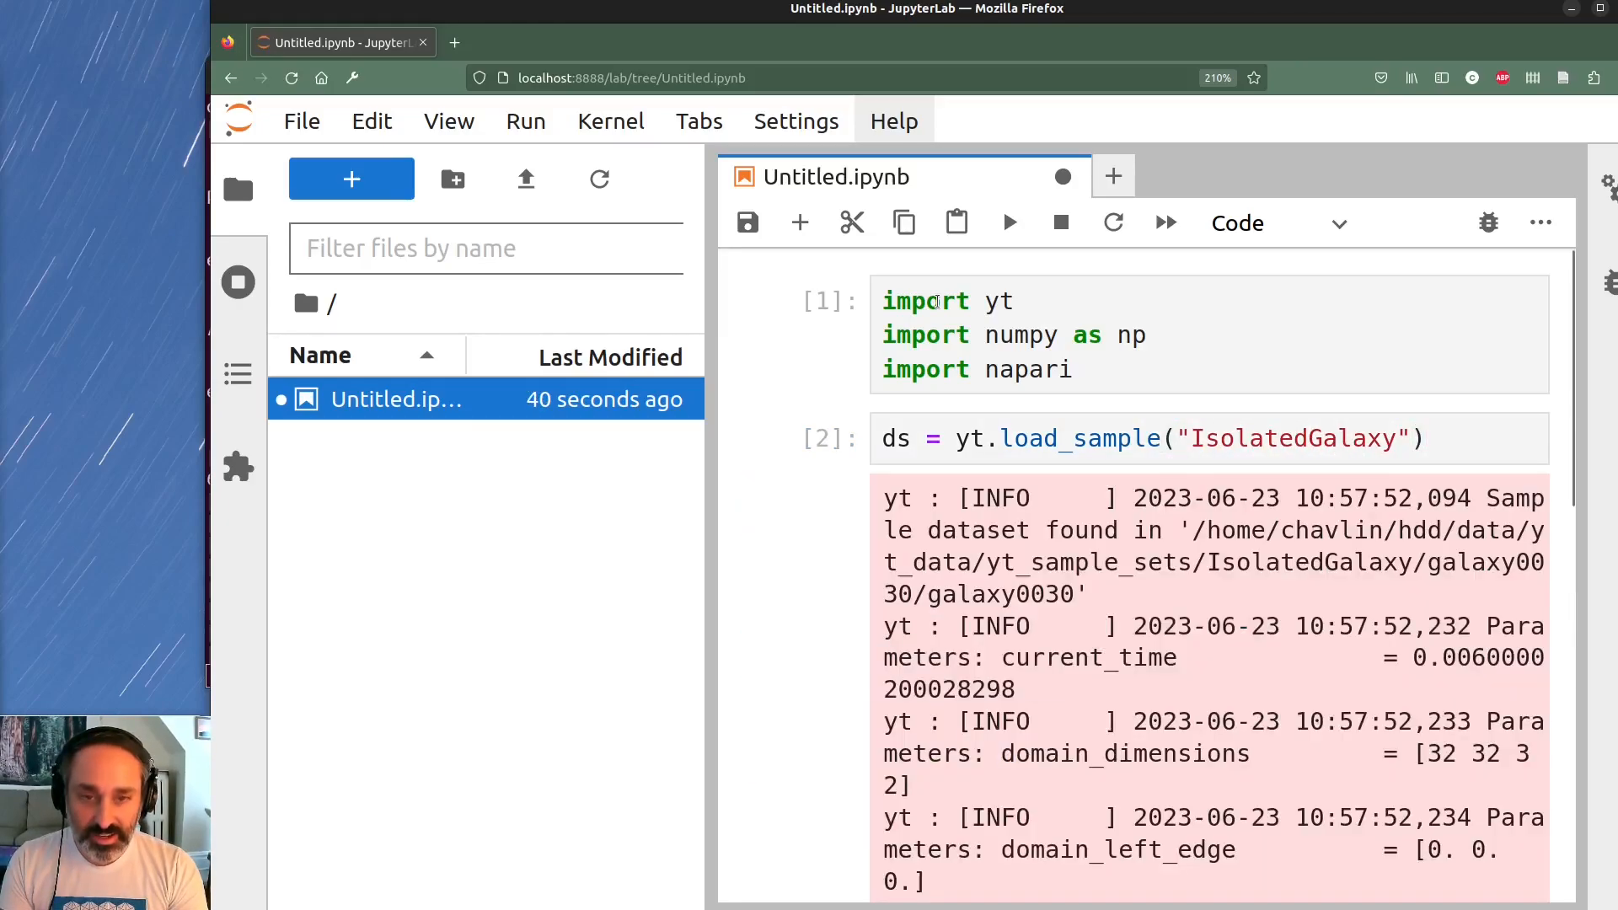
Plot a density slice of the dataset along x by running yt.SlicePlot(ds, "x", "density") in a new cell
scroll(892, 509, down, 10)
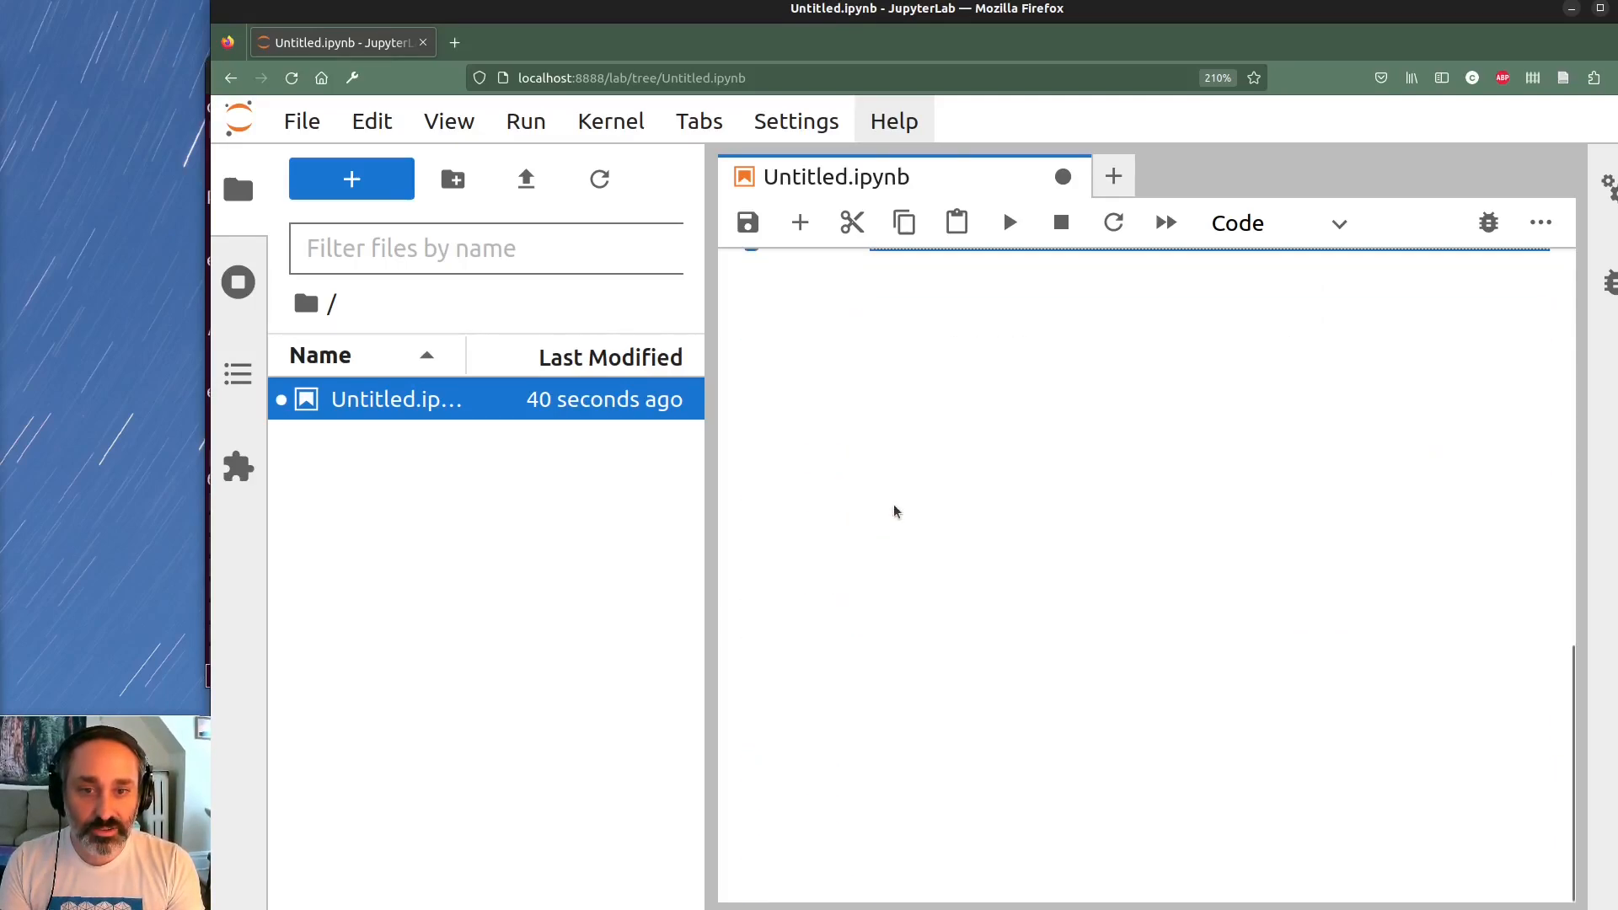
text(yt)
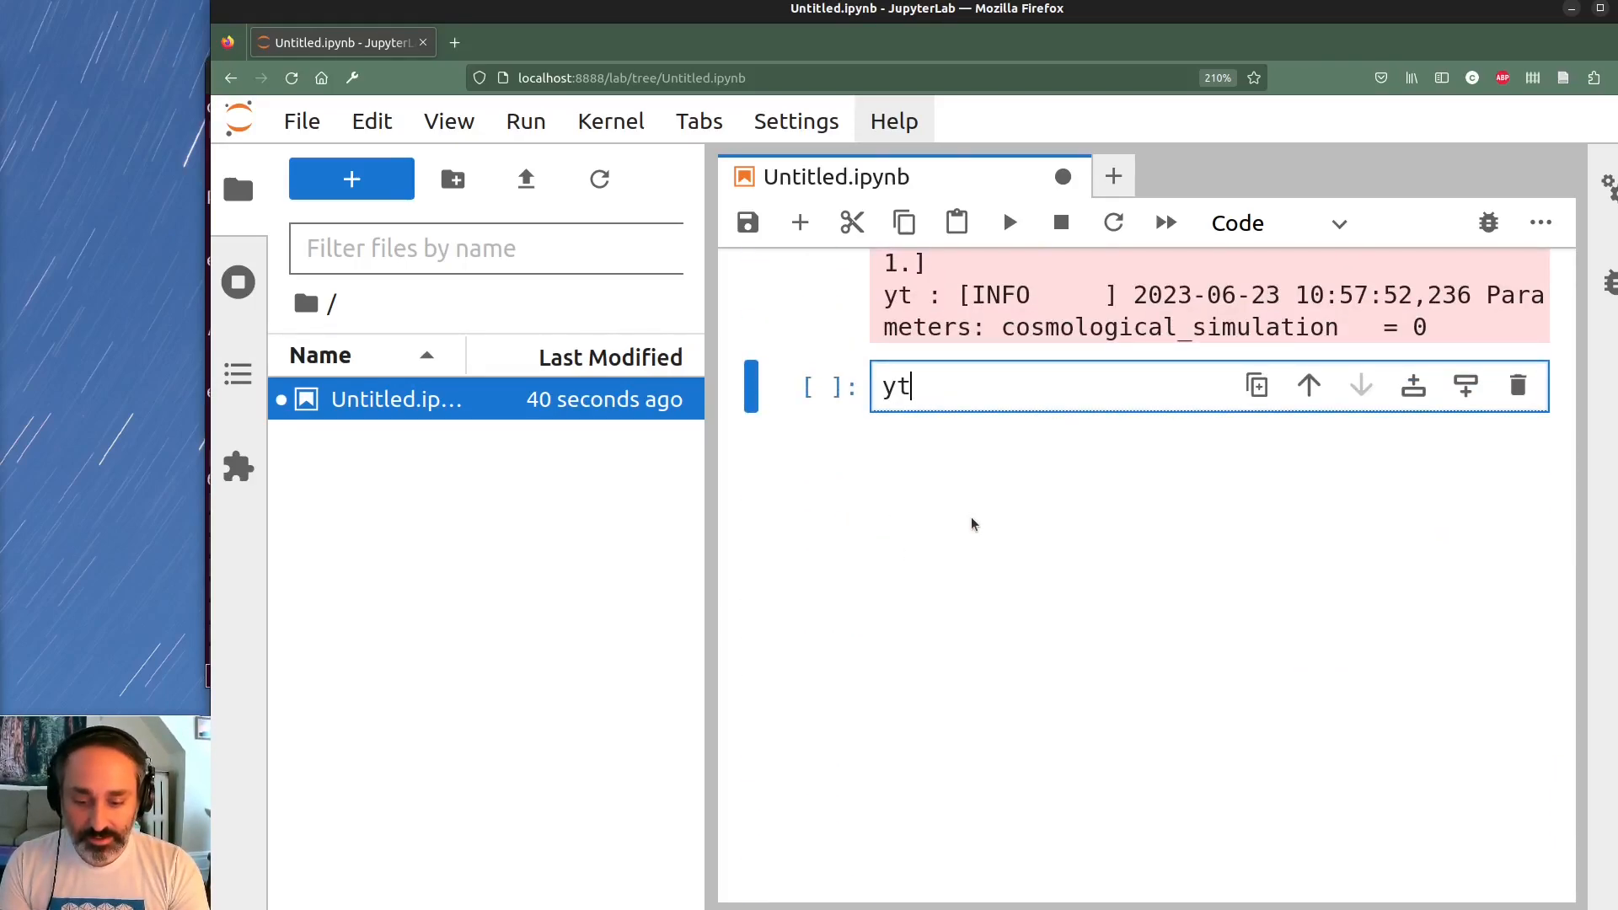
text(.SlicePlot()
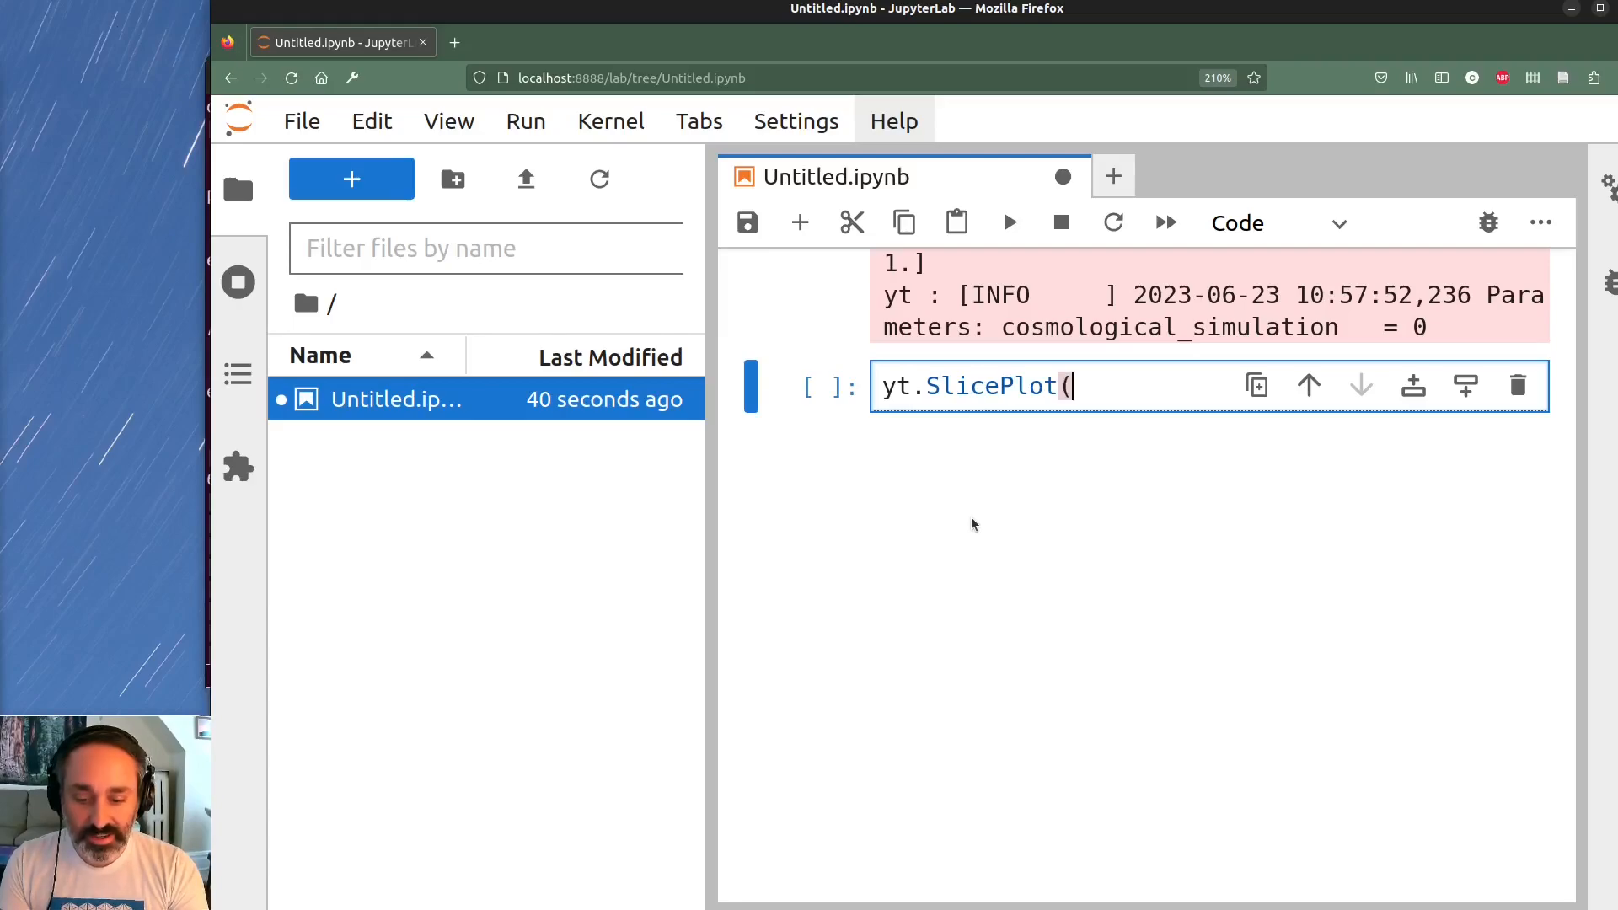
text(ds, "x", "density"))
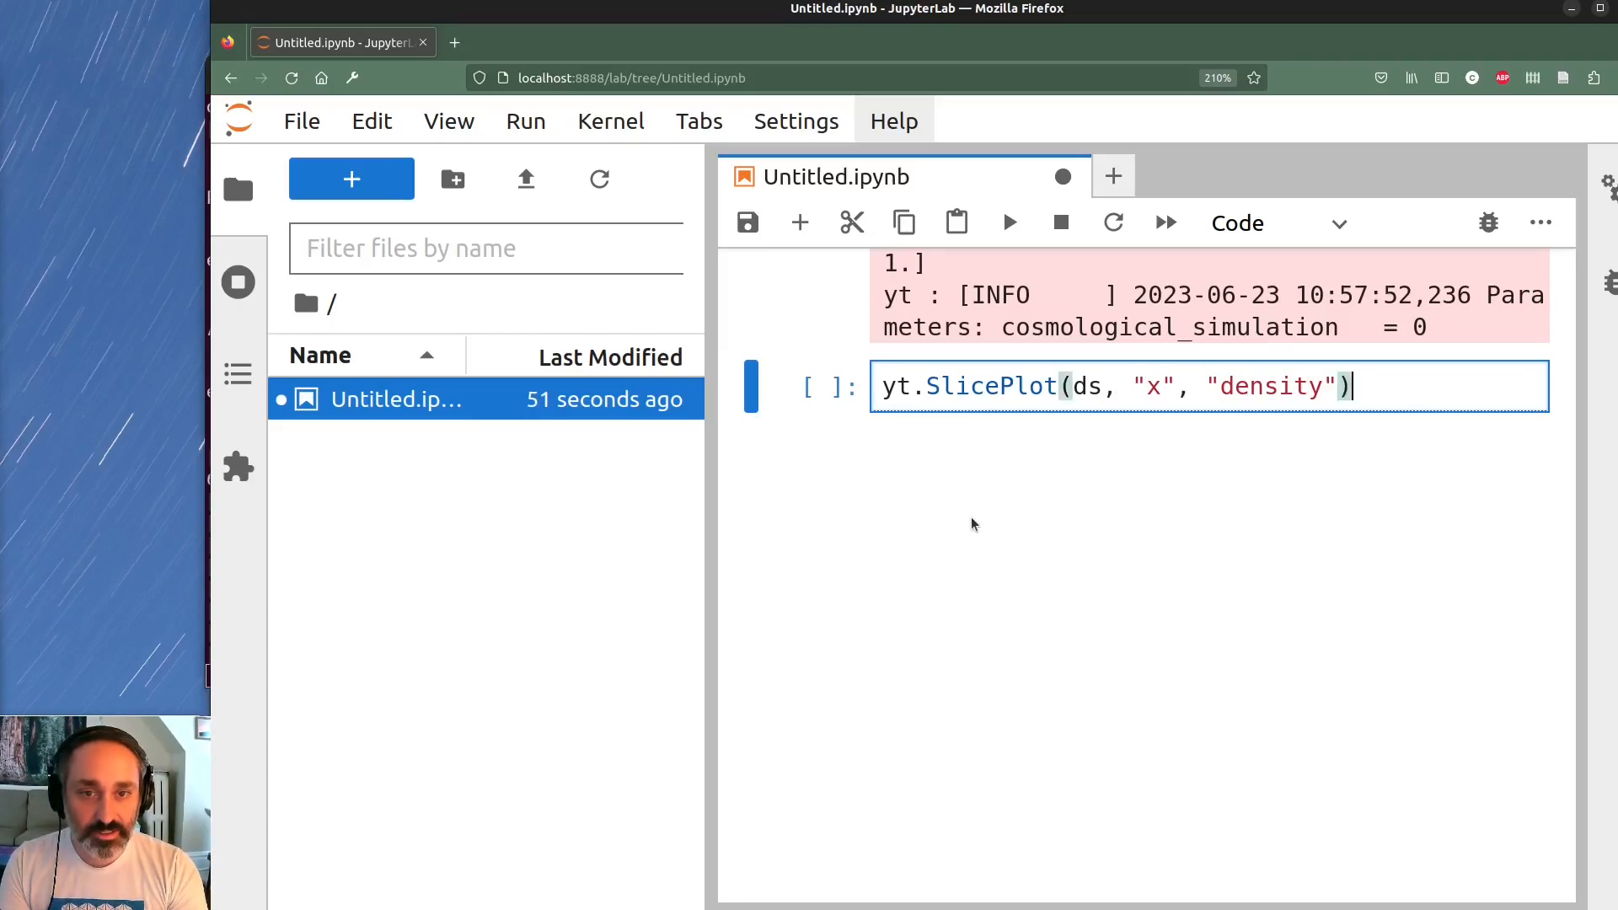
key(shift+Return)
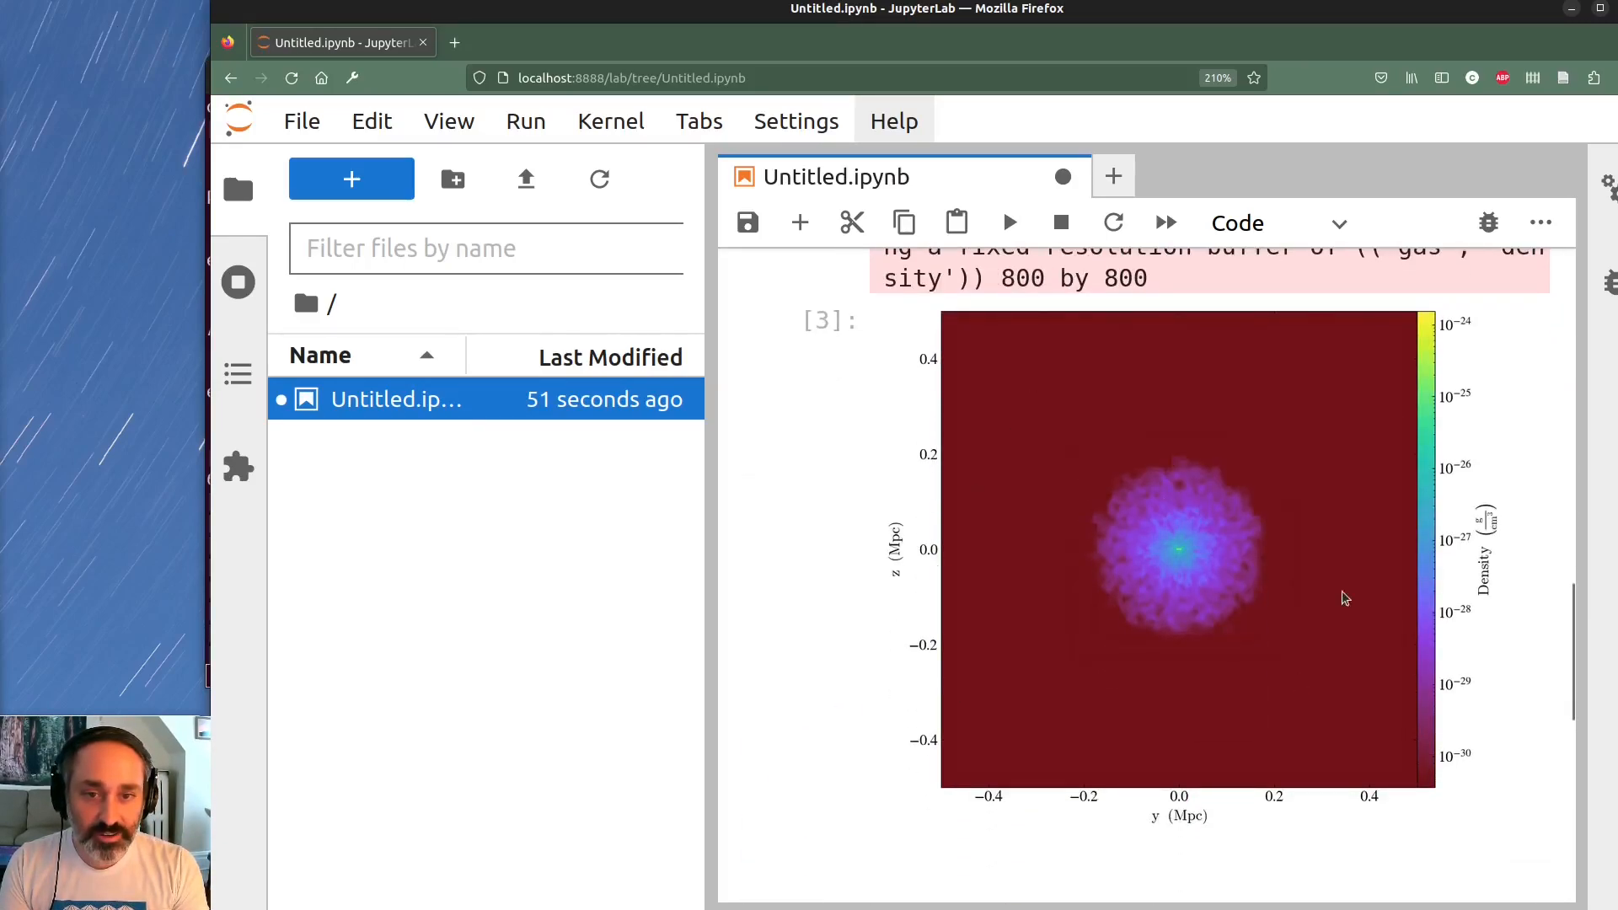
Open a napari viewer by running viewer = napari.Viewer() below the plot, and move its window fully into view
scroll(1168, 537, down, 2)
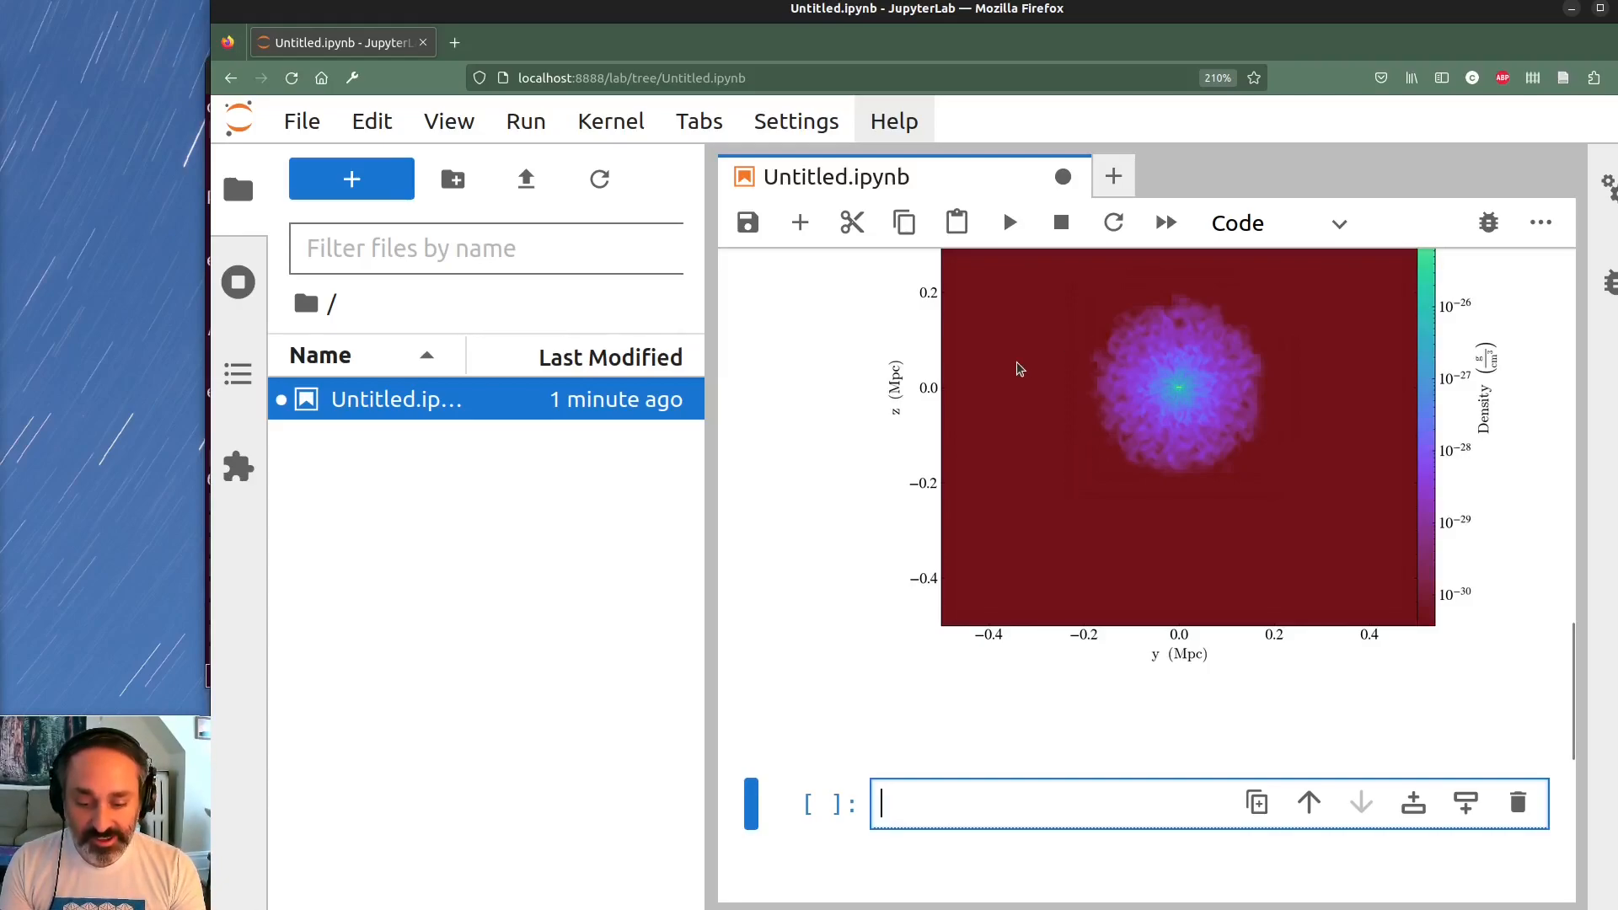
scroll(942, 639, down, 2)
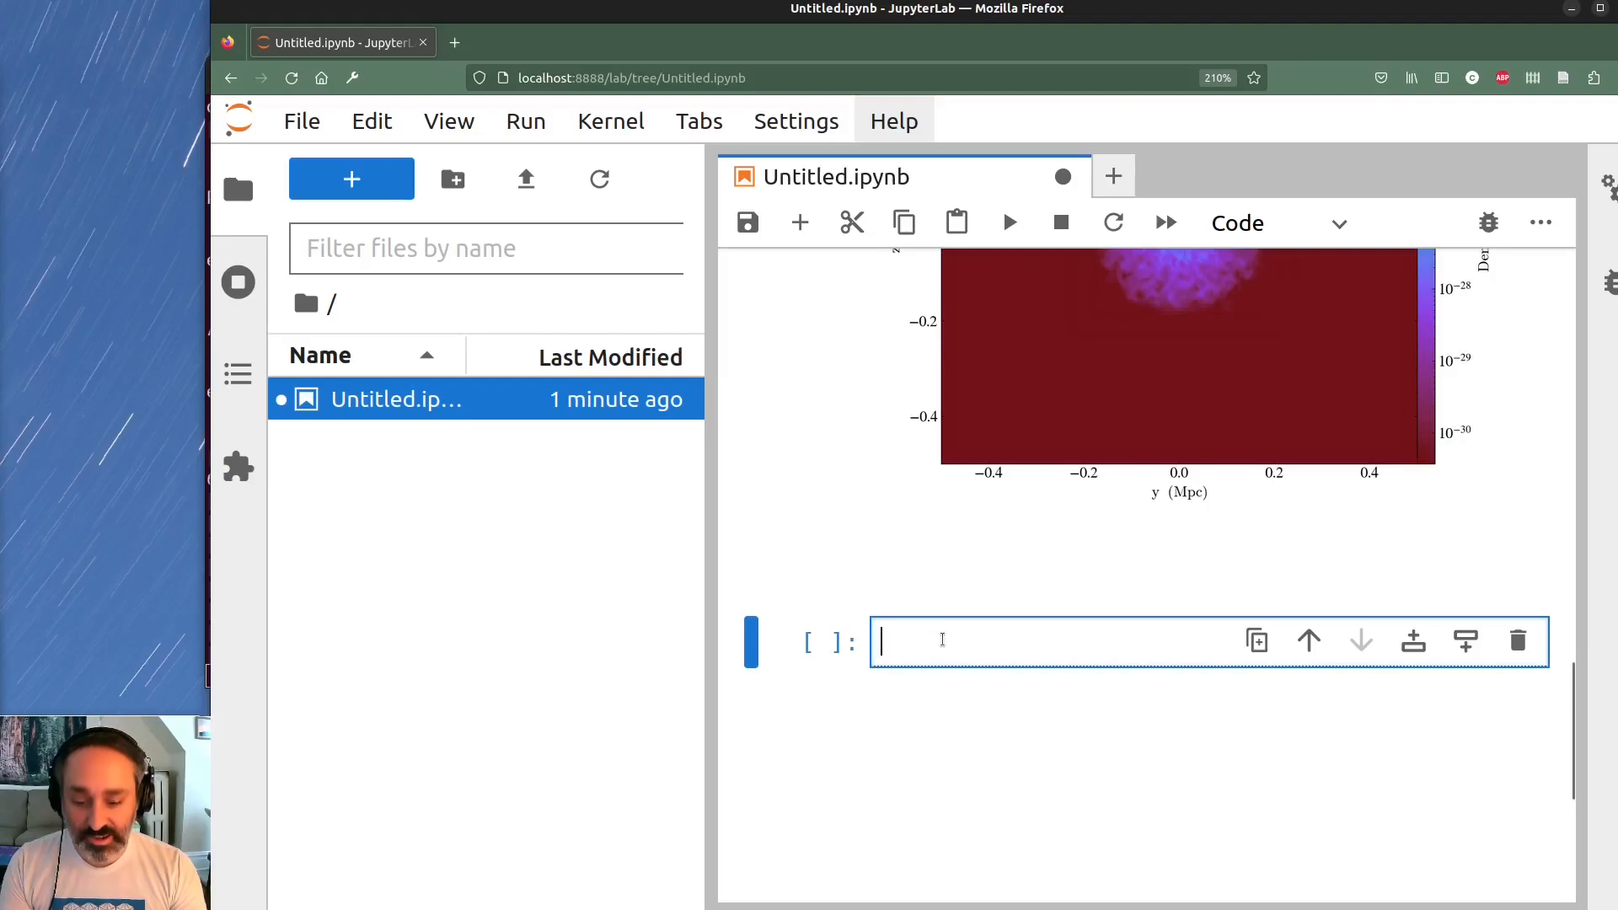
text(viewer = napario)
text(Viewer())
key(shift+Return)
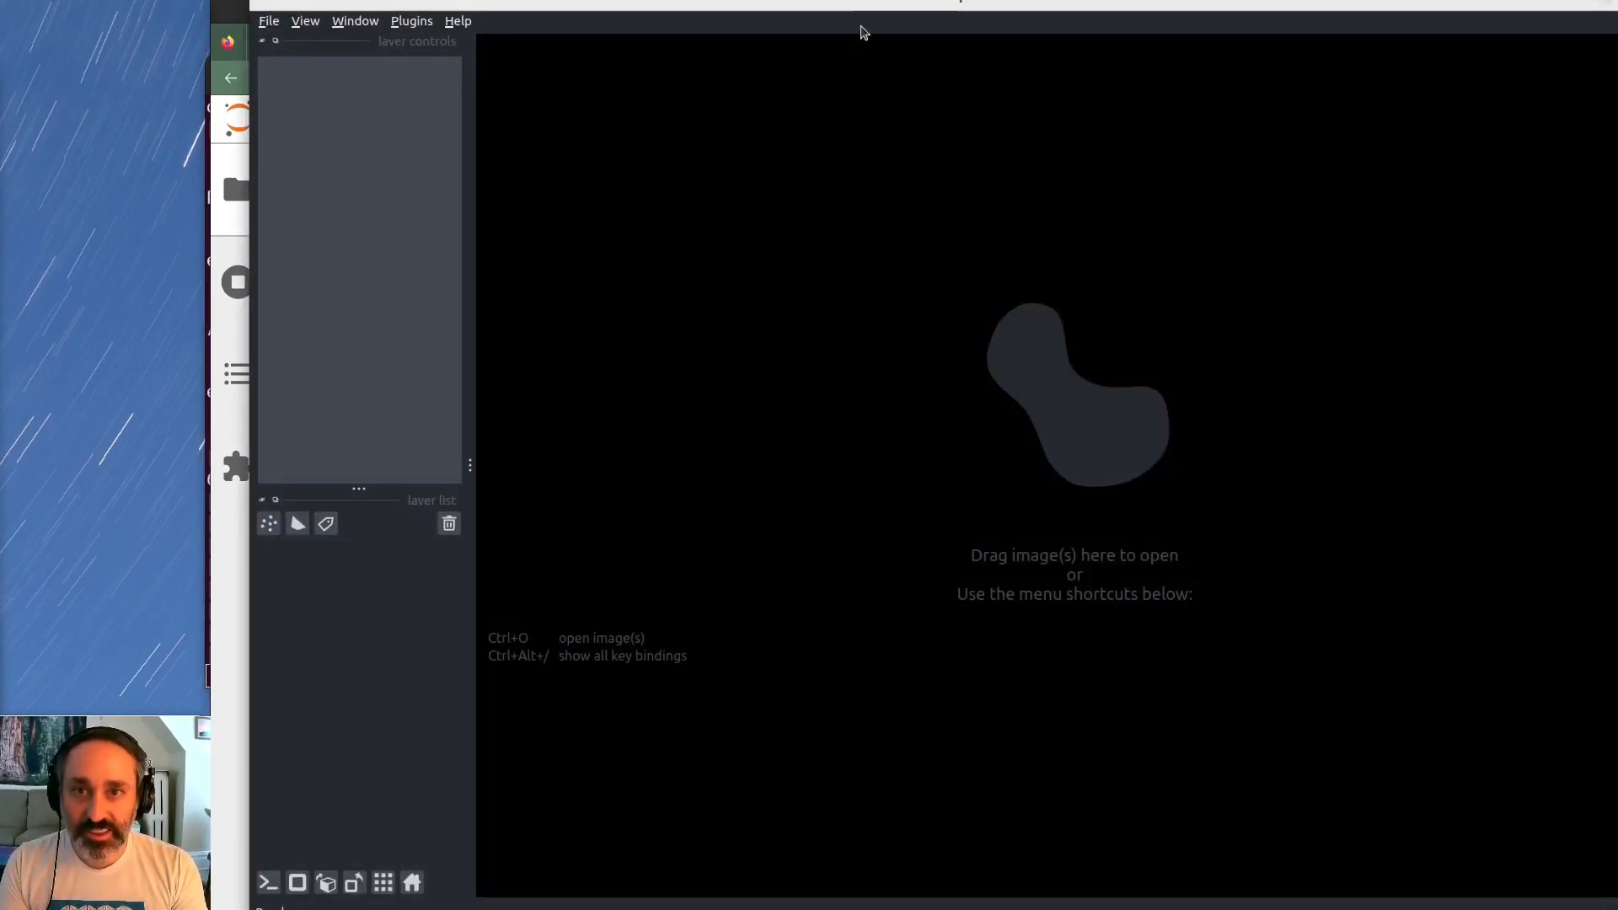
drag(875, 4, 842, 39)
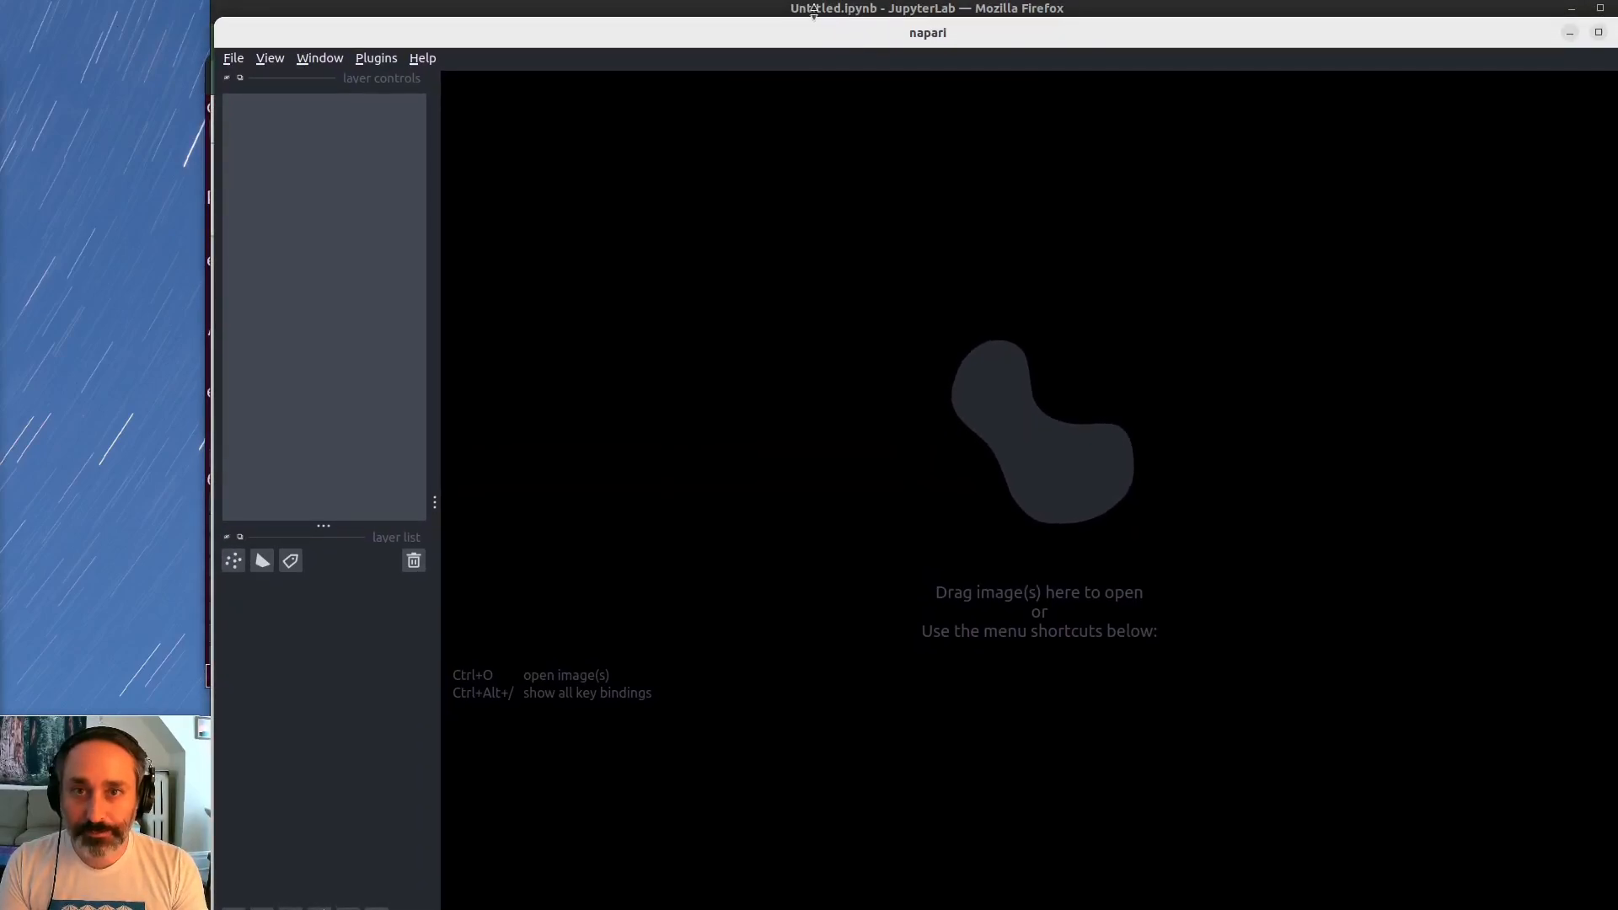
Switch back to the notebook, hide the file browser, and narrow the browser window to uncover part of the napari window
click(779, 6)
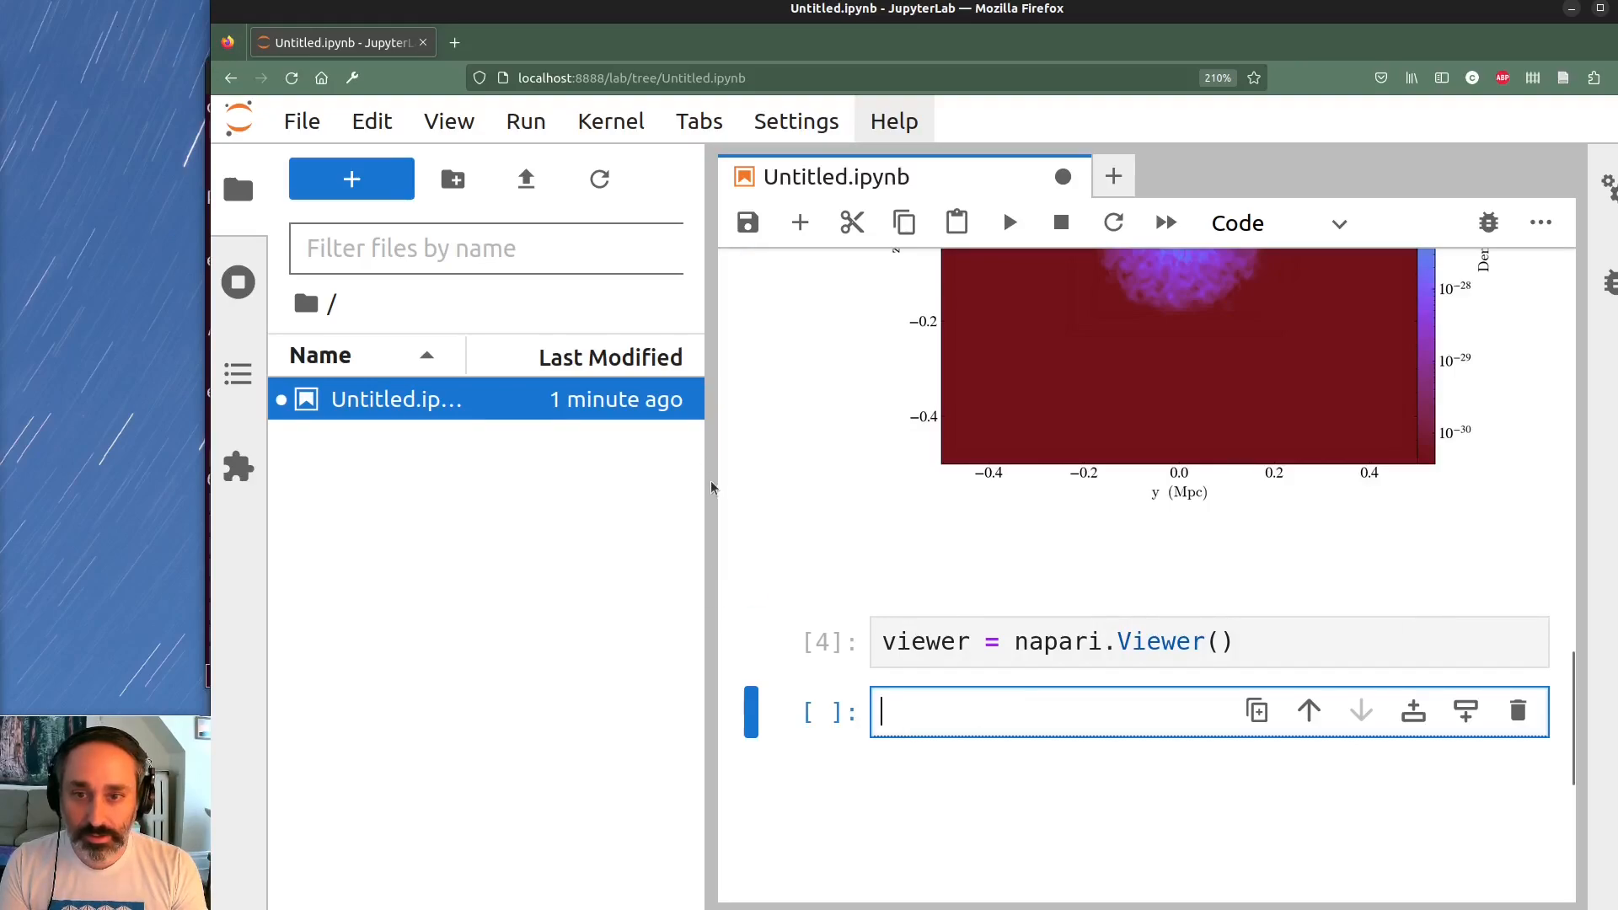
click(238, 189)
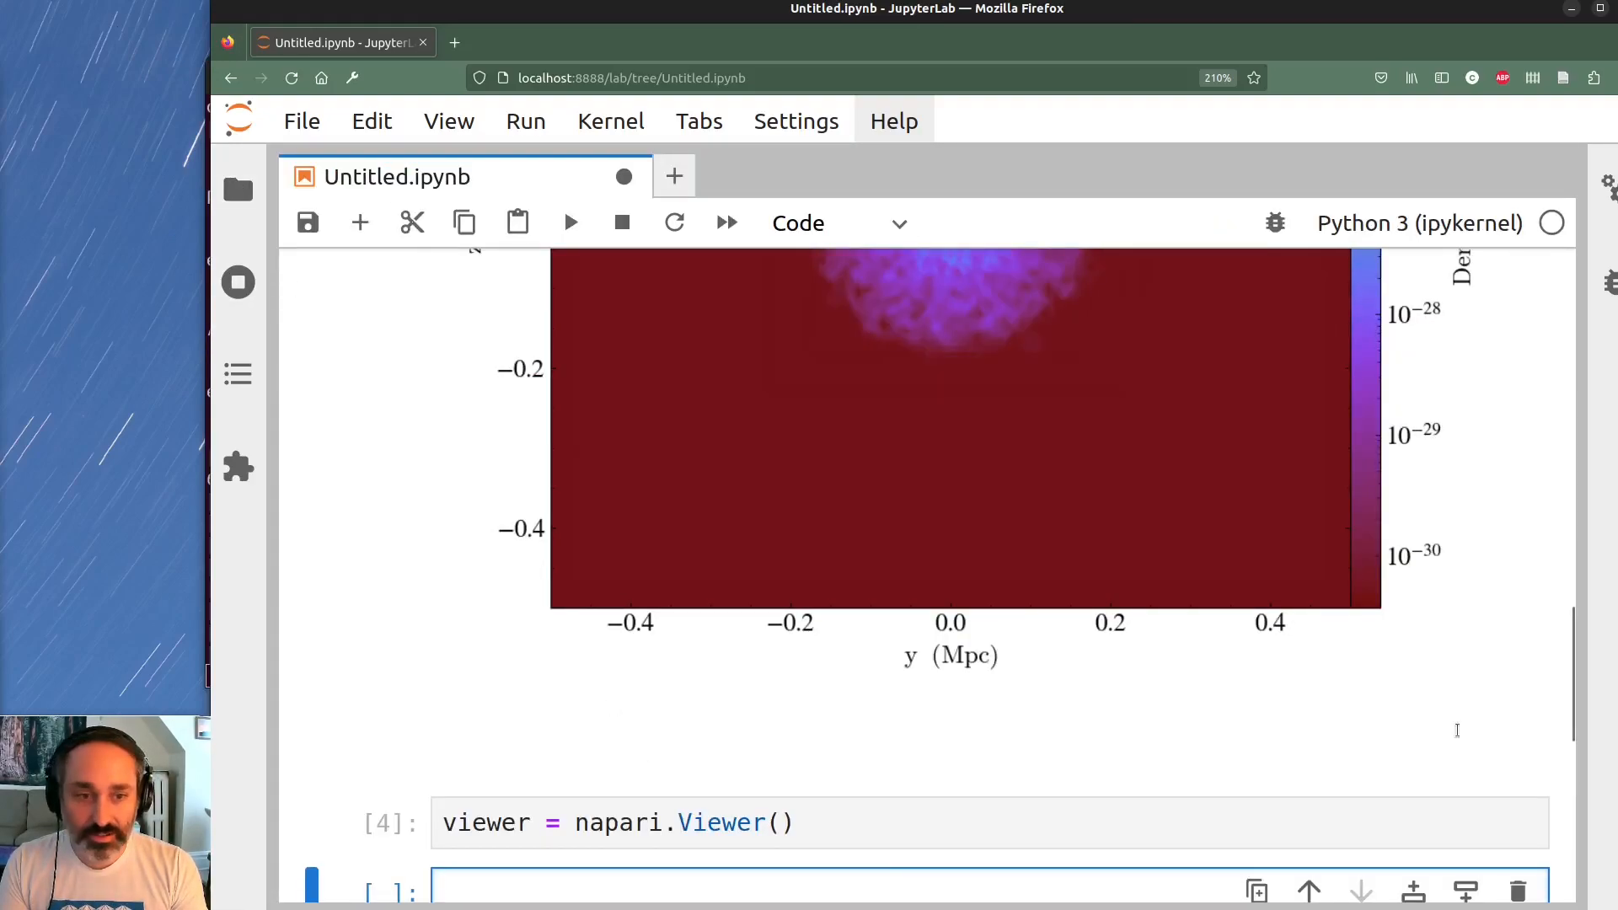
drag(1616, 674, 1524, 674)
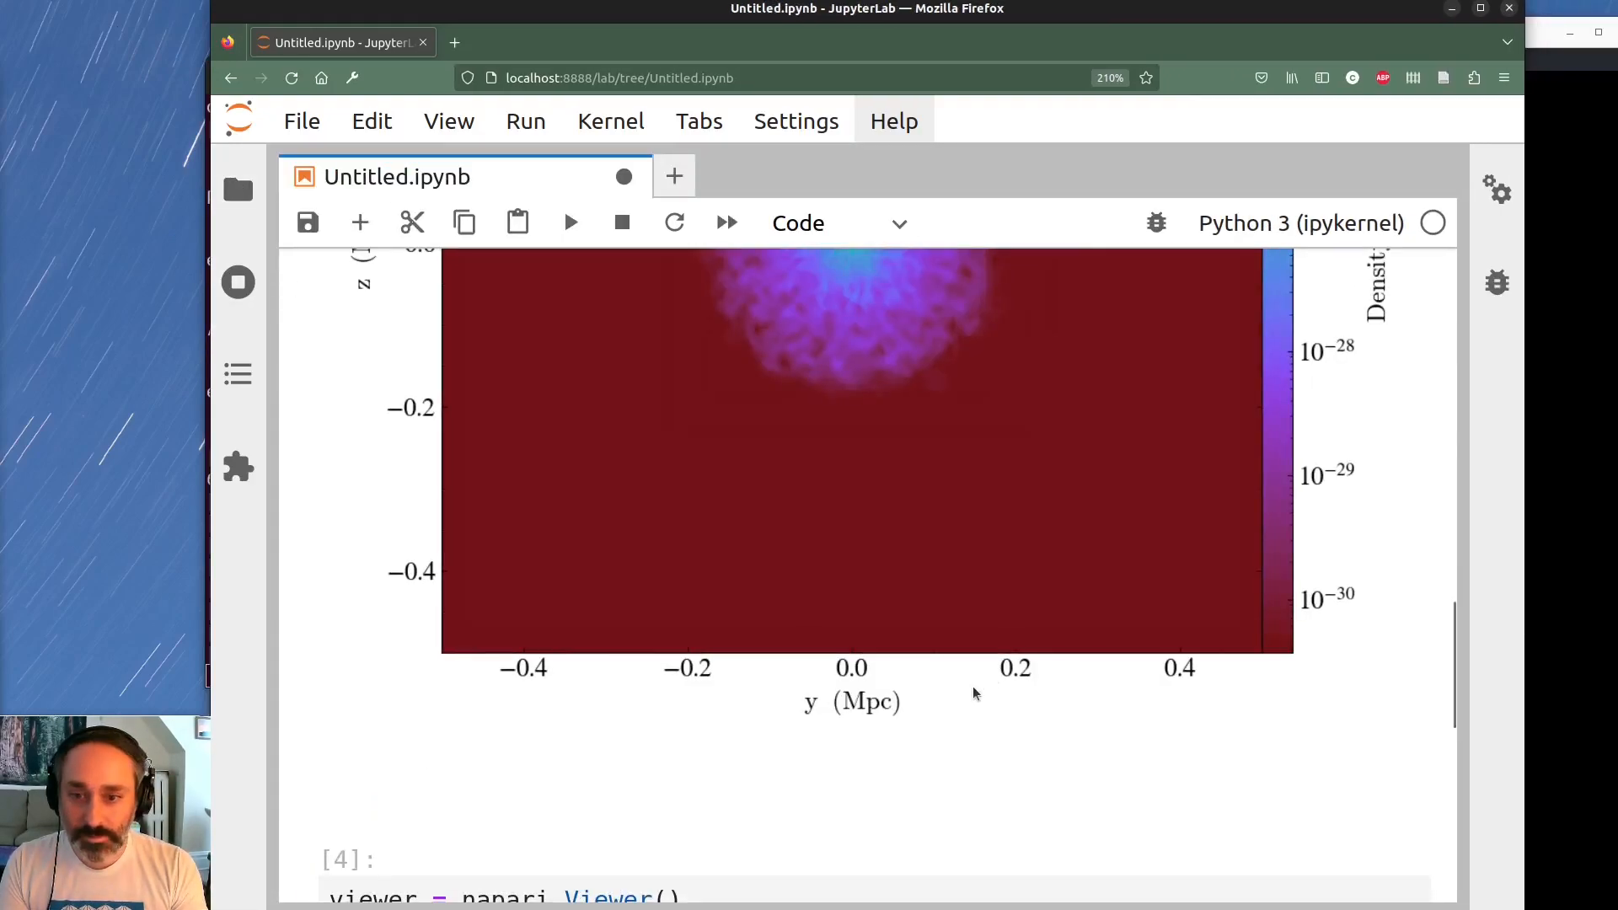
scroll(697, 766, down, 5)
scroll(577, 505, down, 2)
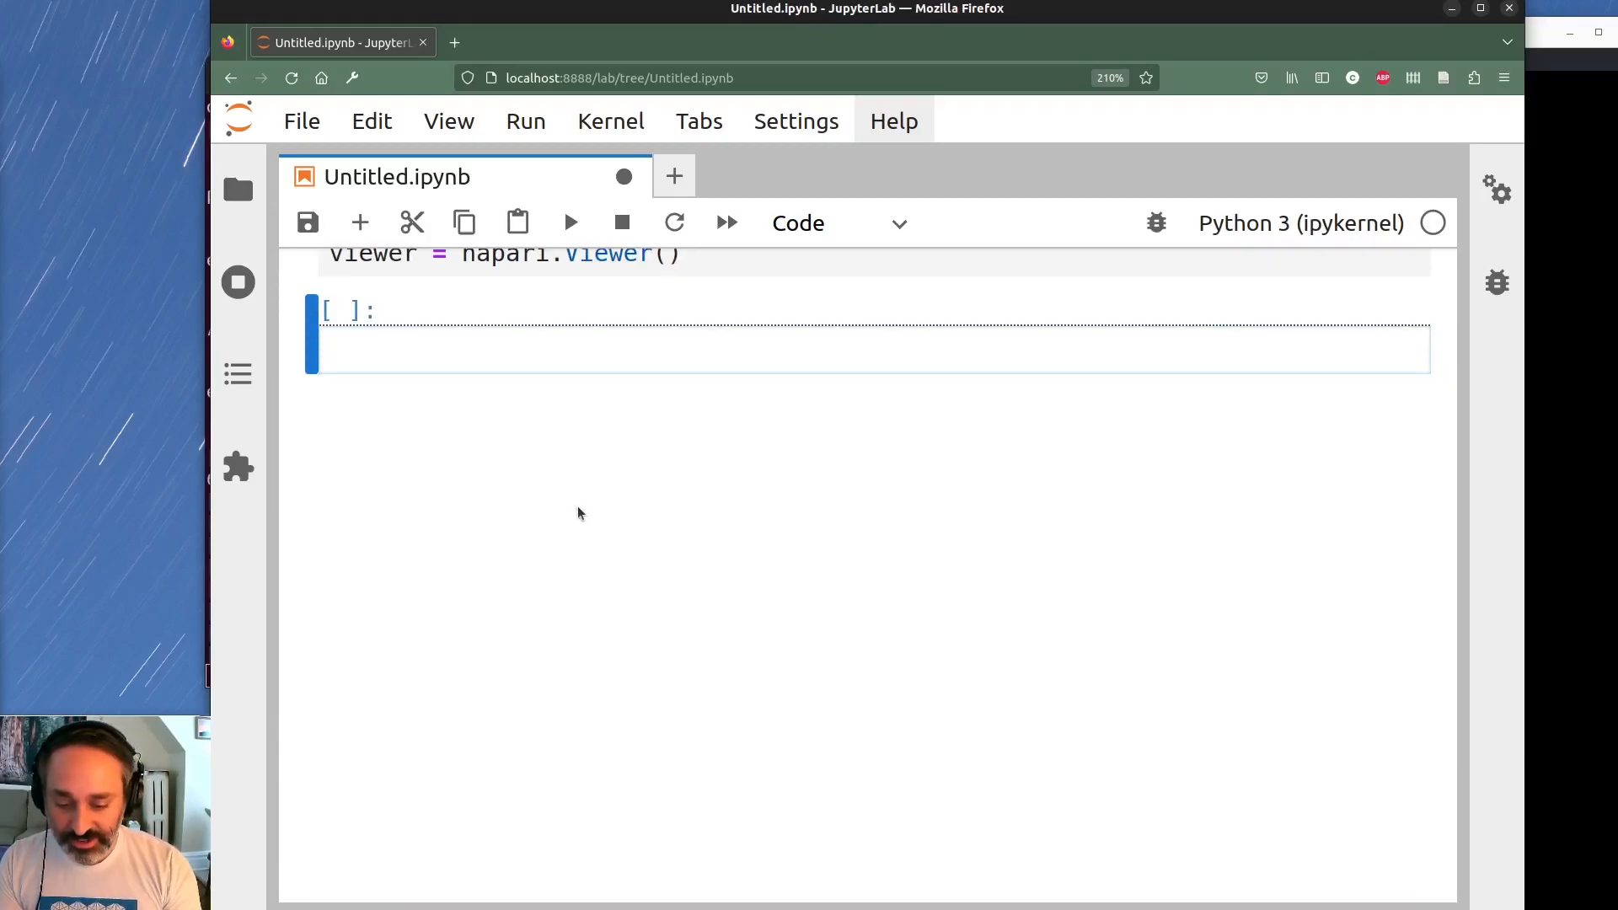
scroll(578, 509, up, 2)
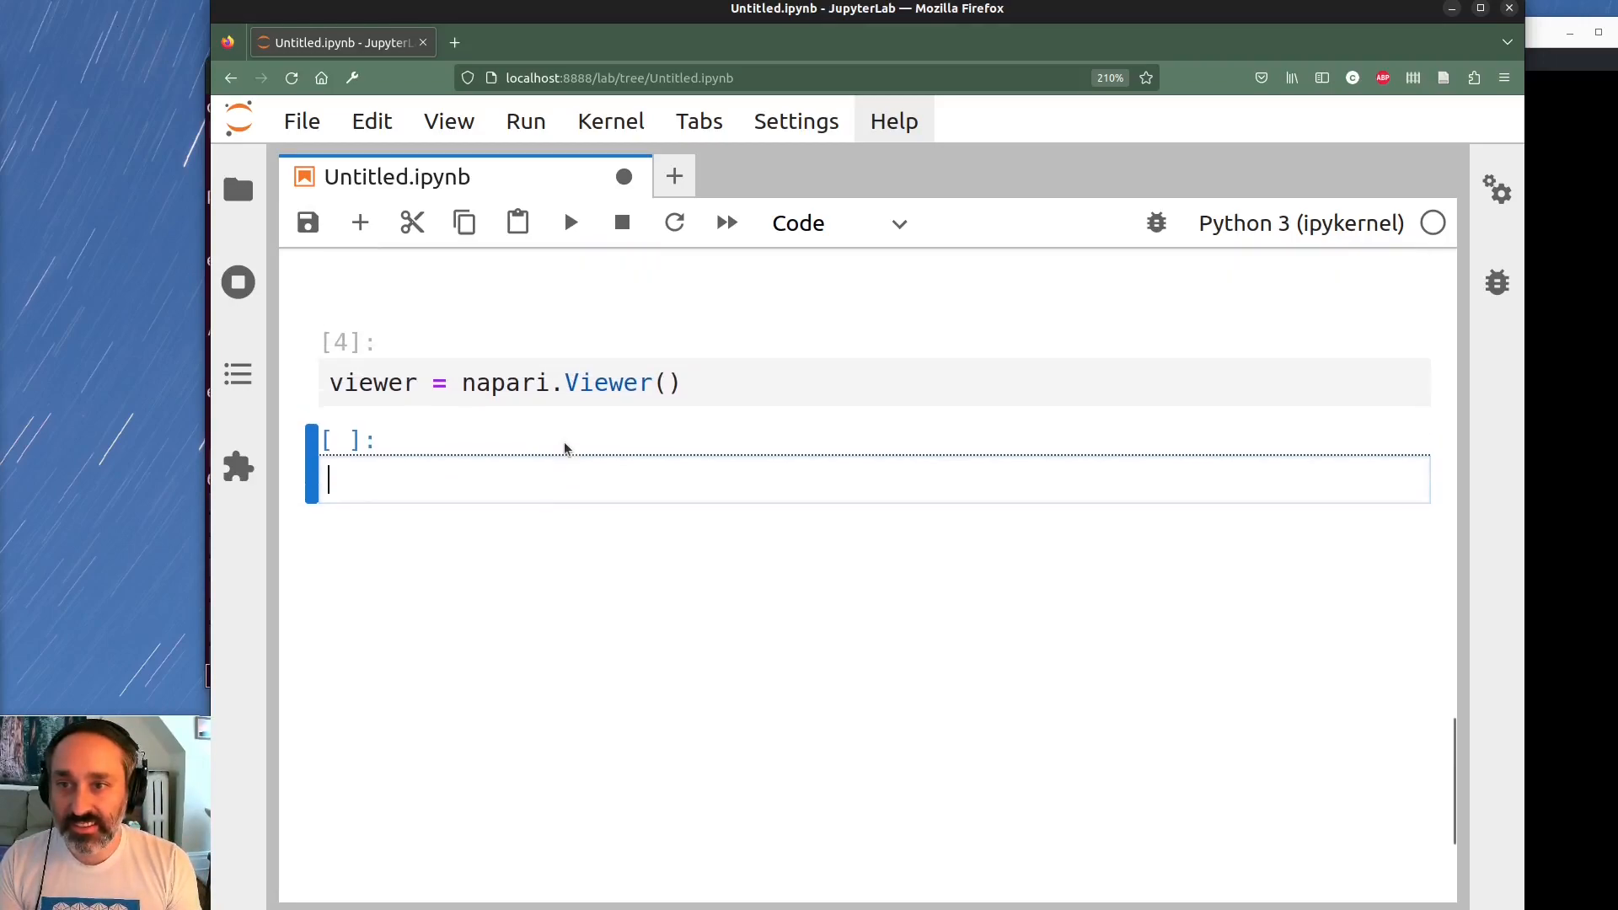
Display the documentation by running viewer.add_image? in the empty cell, and read through its signature and parameter descriptions
text(viewer)
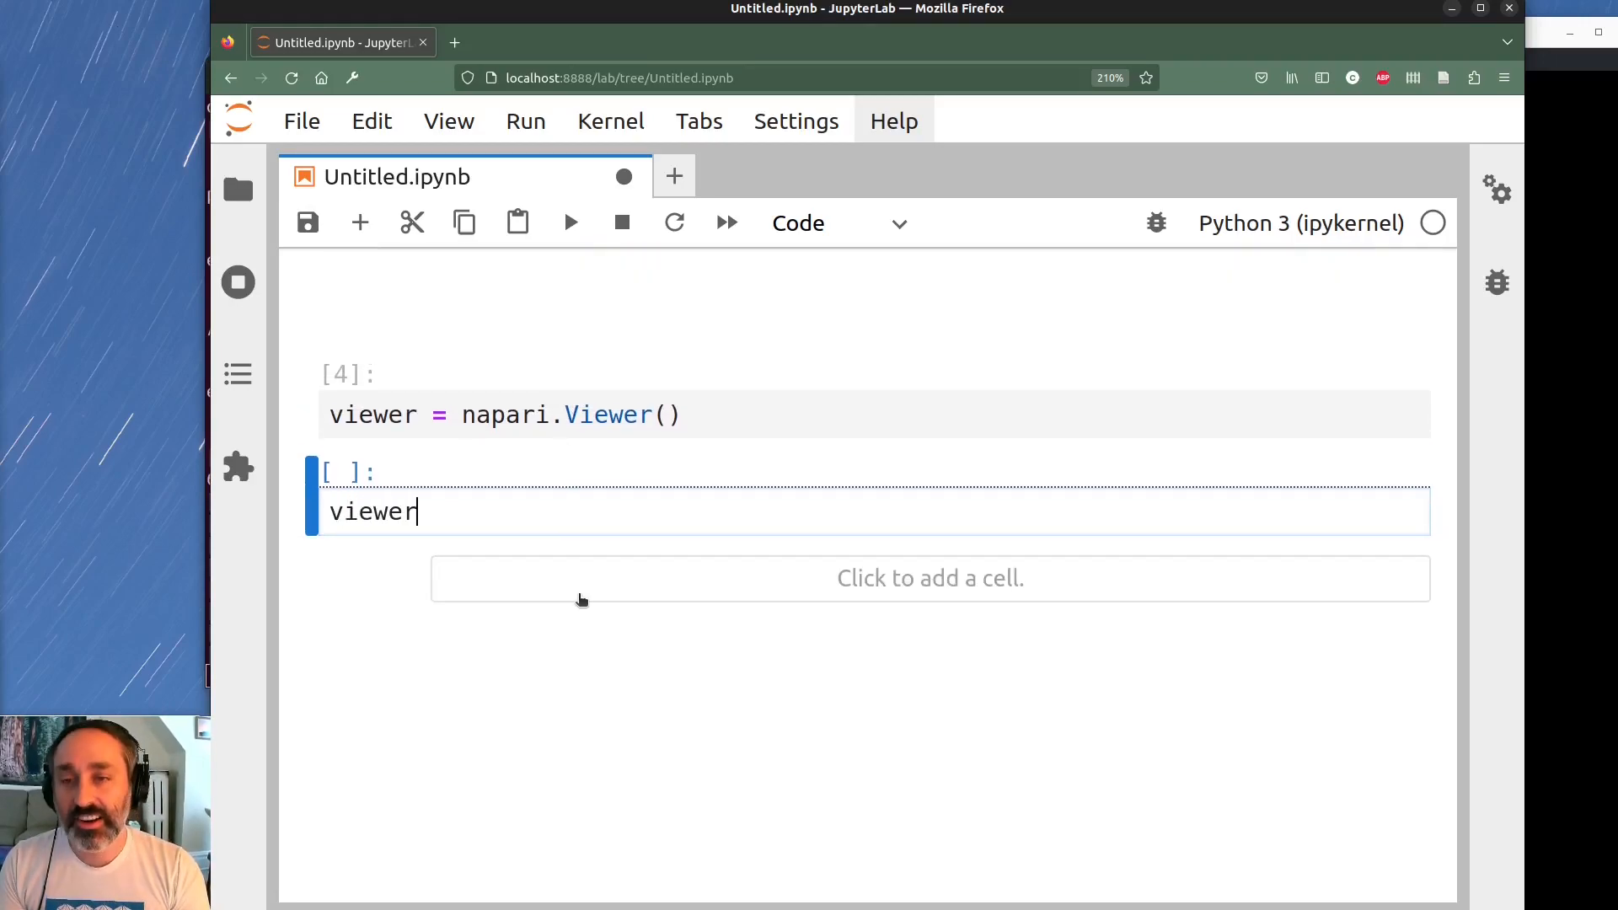
text(.ad)
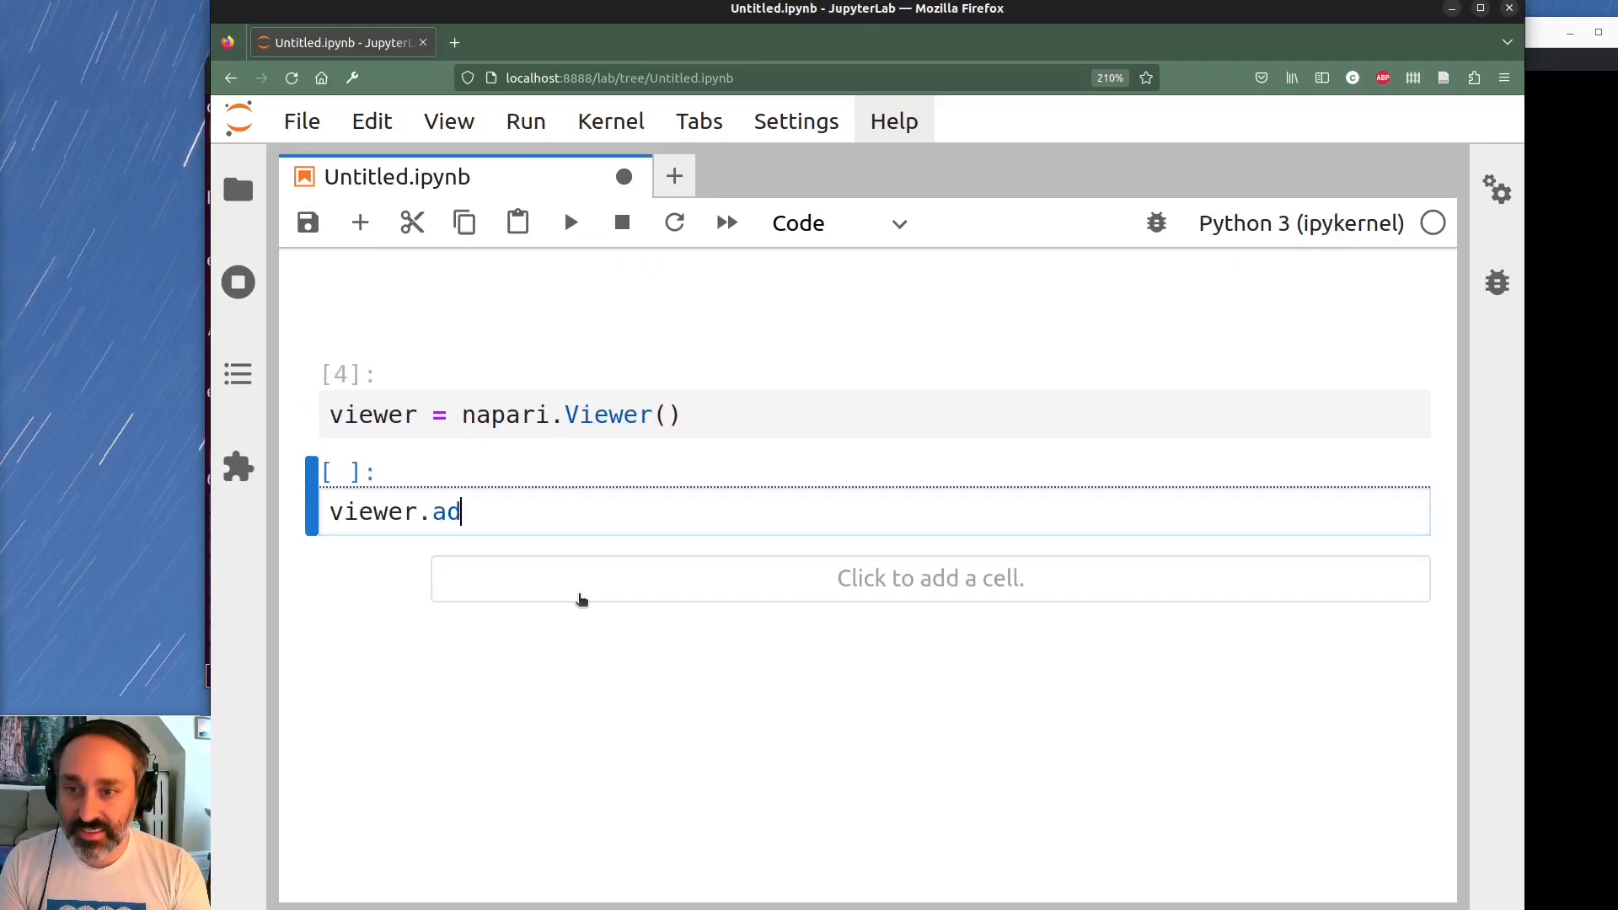
text(d_)
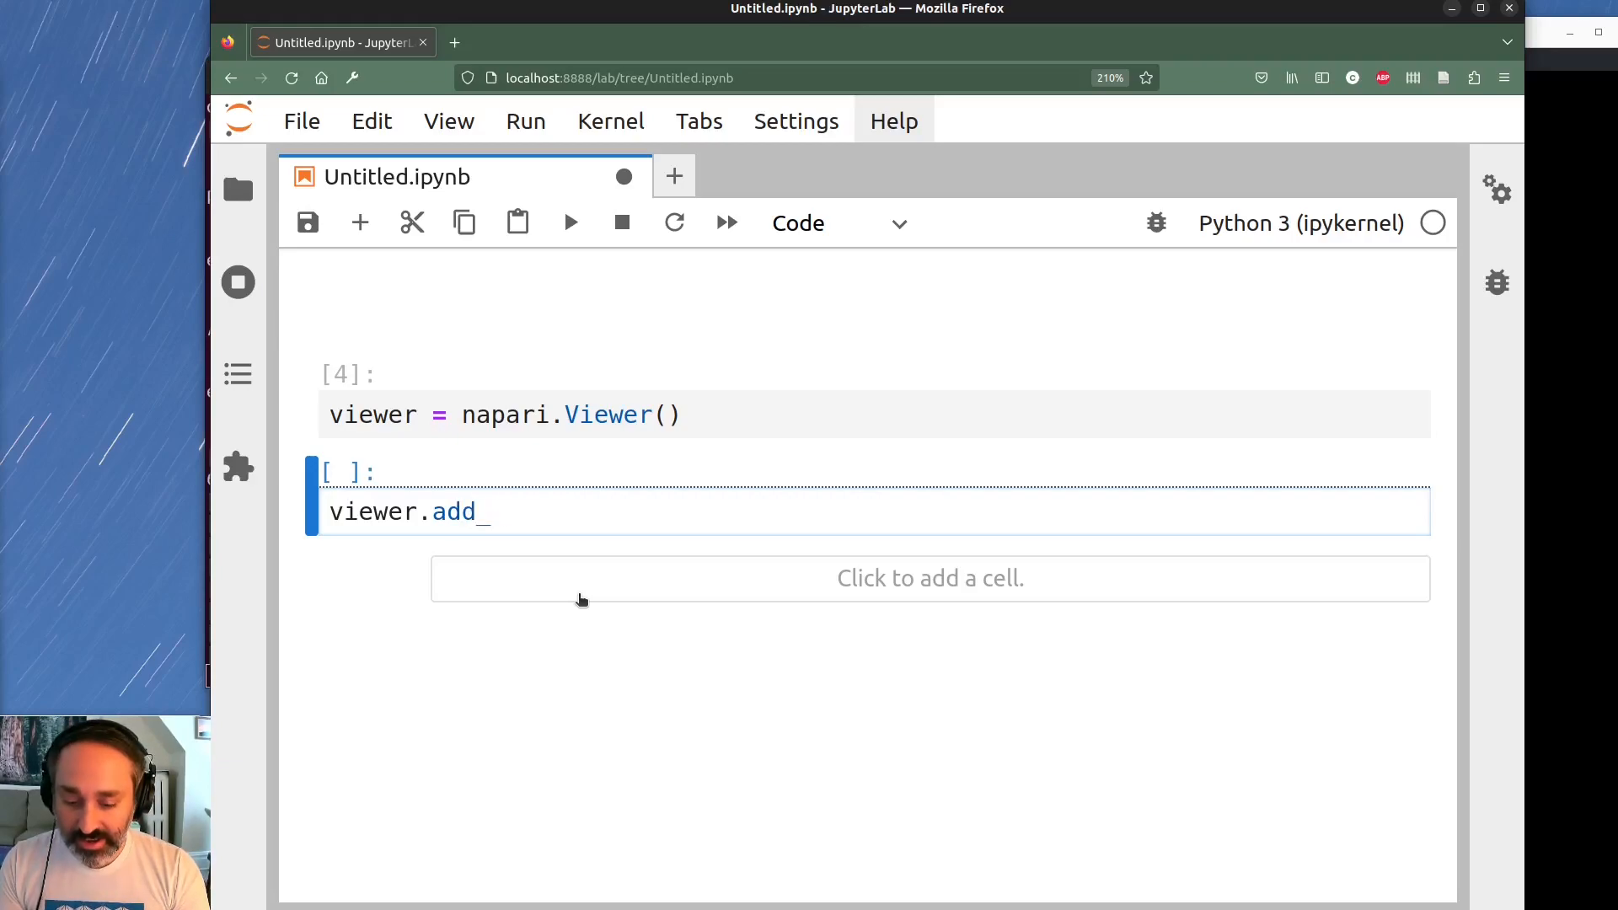
text(ima)
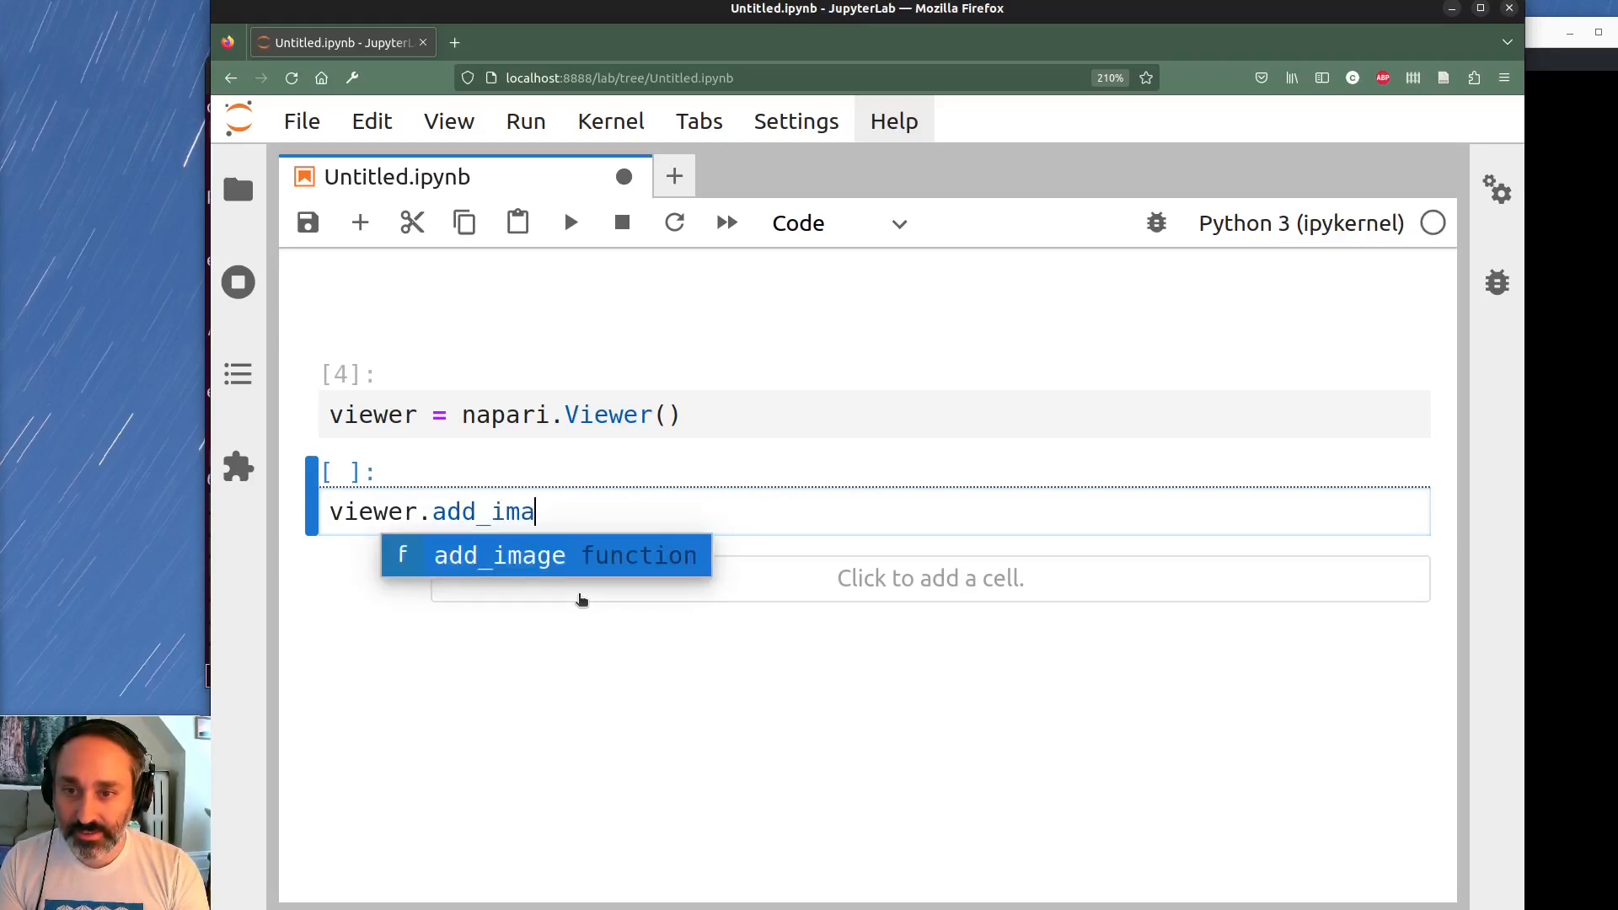
key(Tab)
text(?)
key(shift+Return)
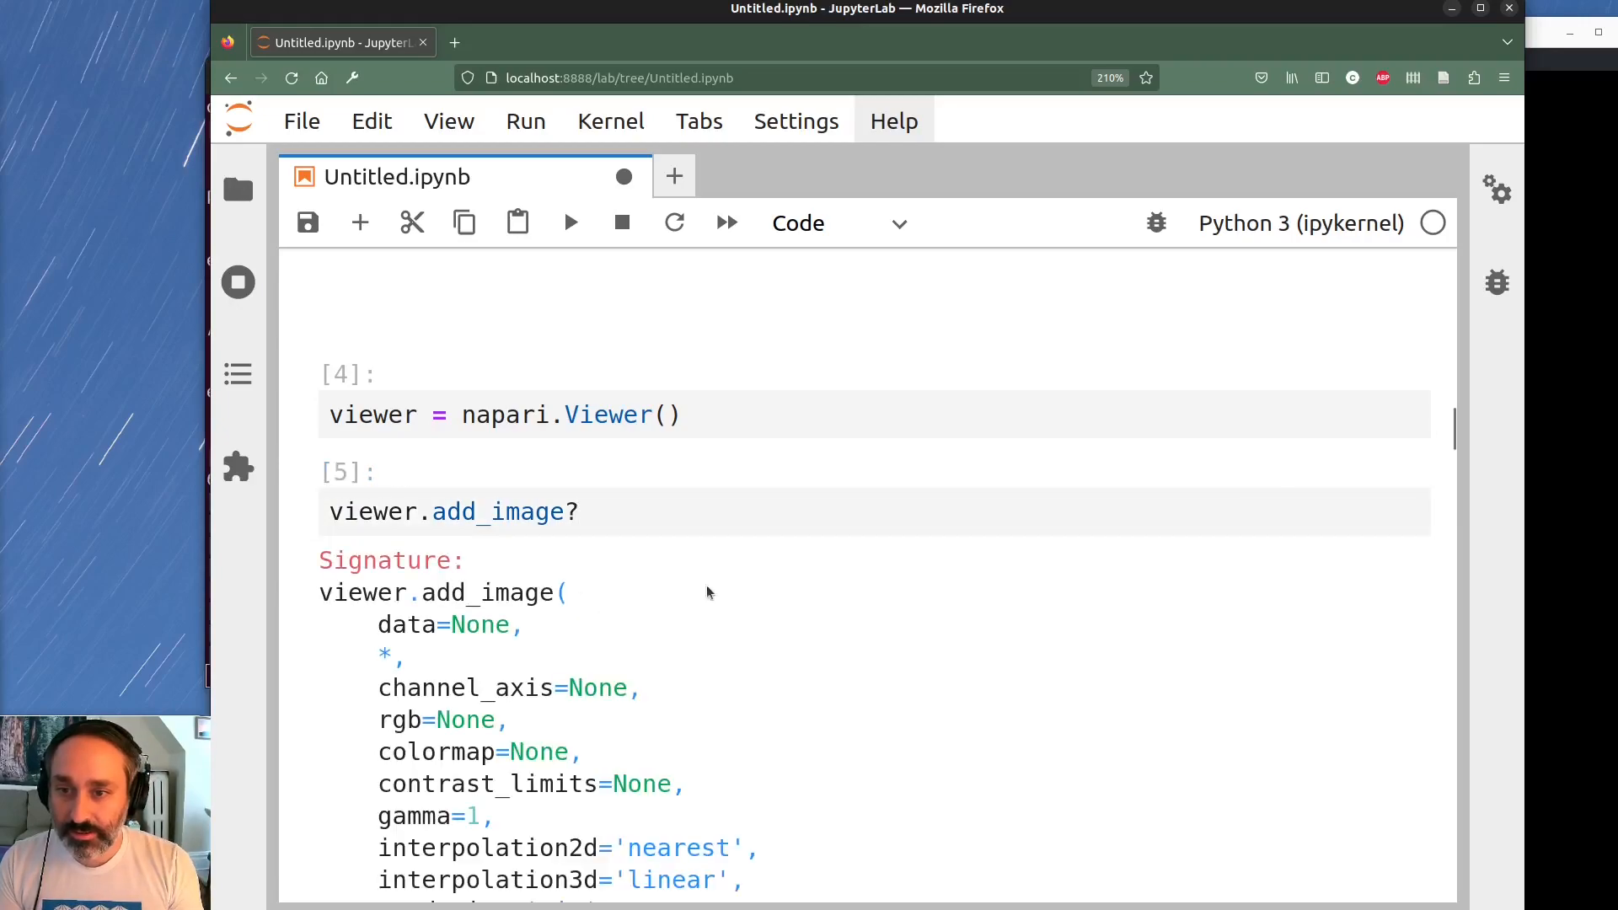
scroll(540, 563, down, 2)
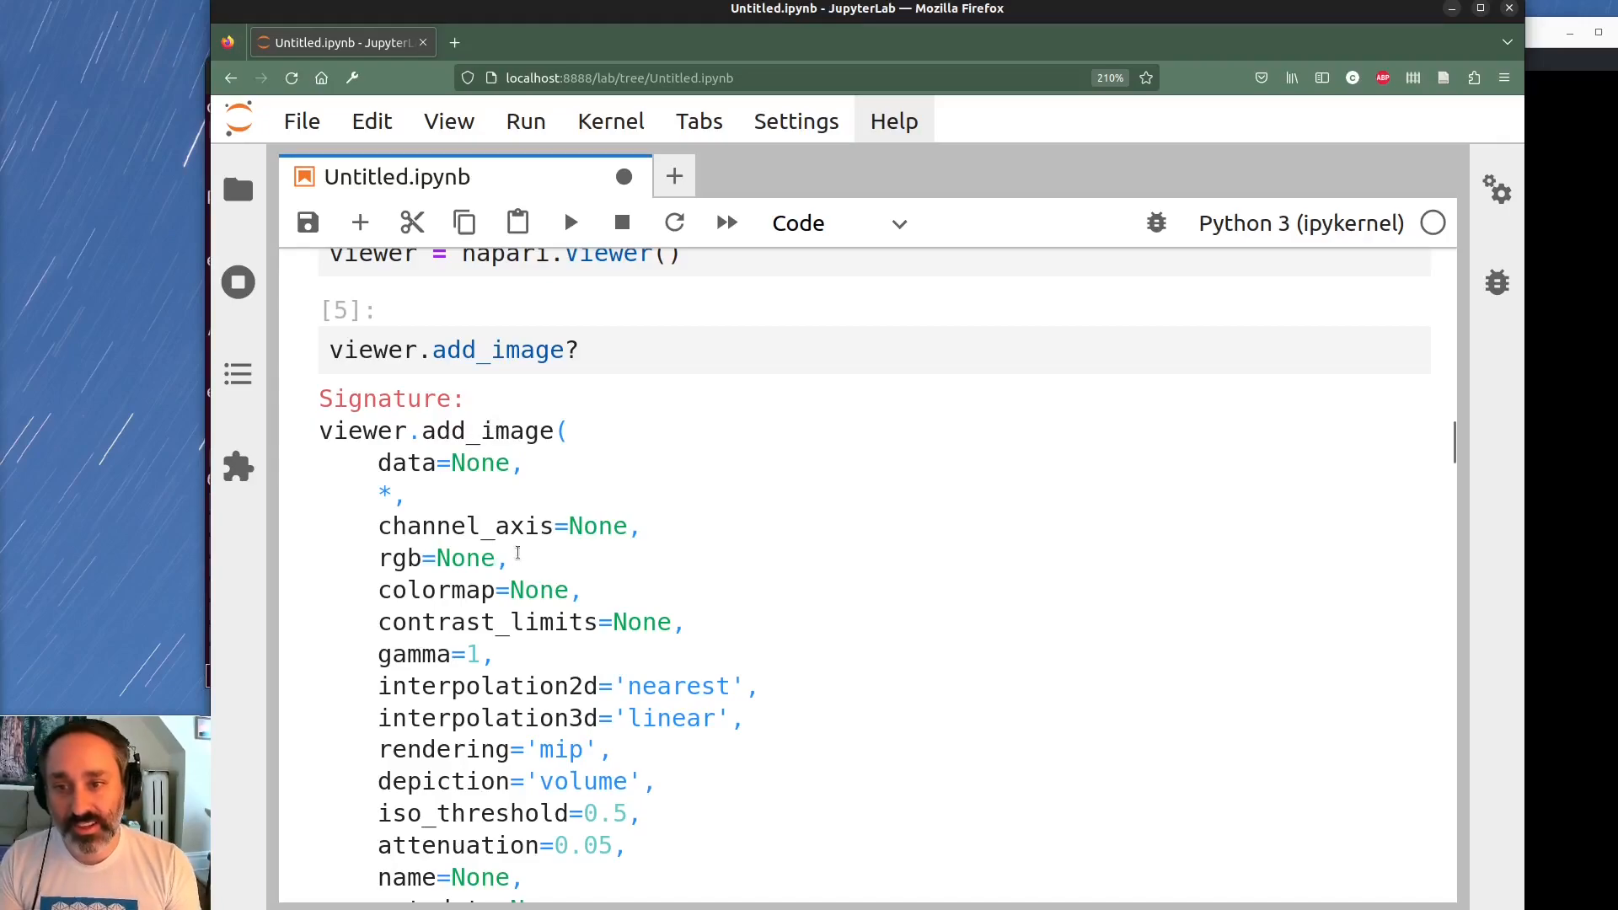
scroll(461, 374, down, 2)
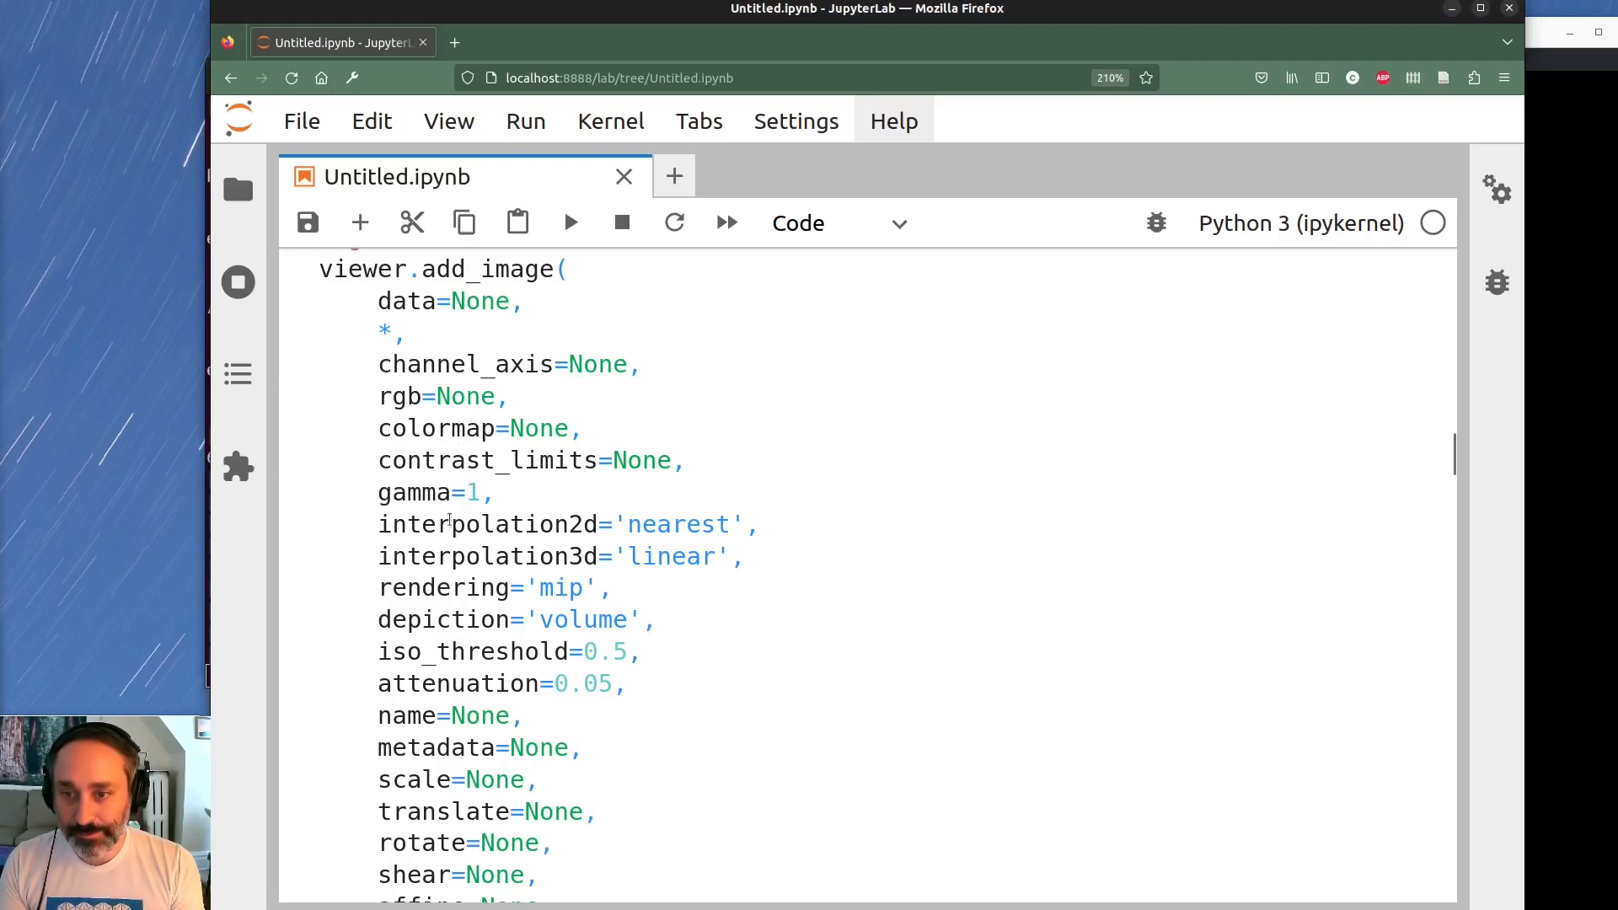
scroll(455, 716, down, 2)
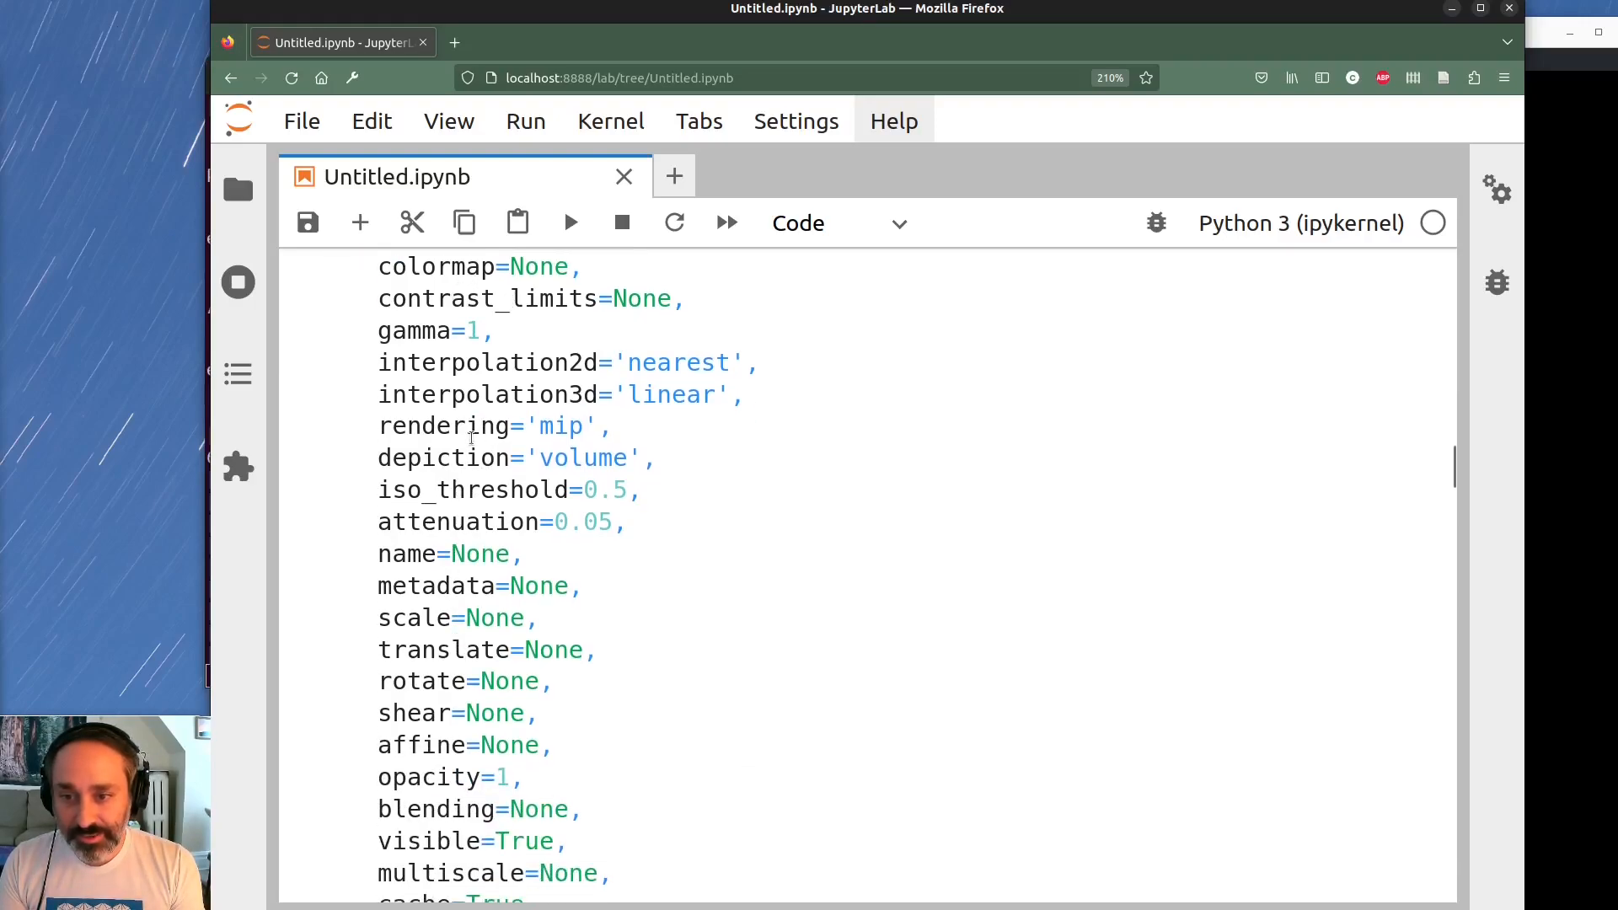
scroll(471, 437, down, 2)
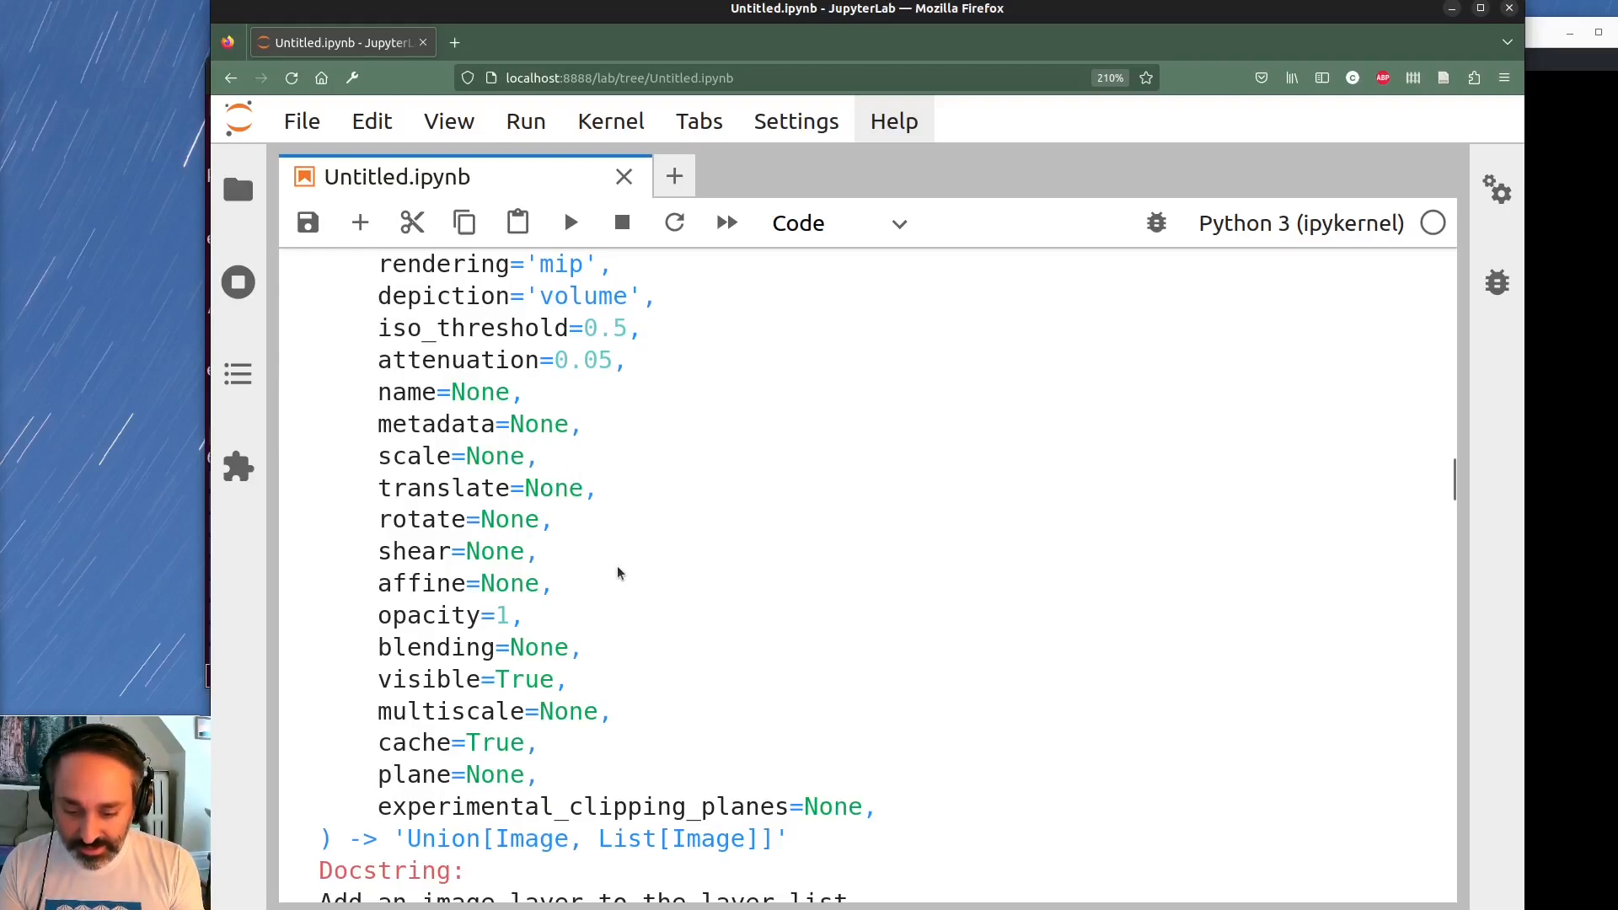
scroll(618, 567, down, 10)
scroll(620, 547, up, 15)
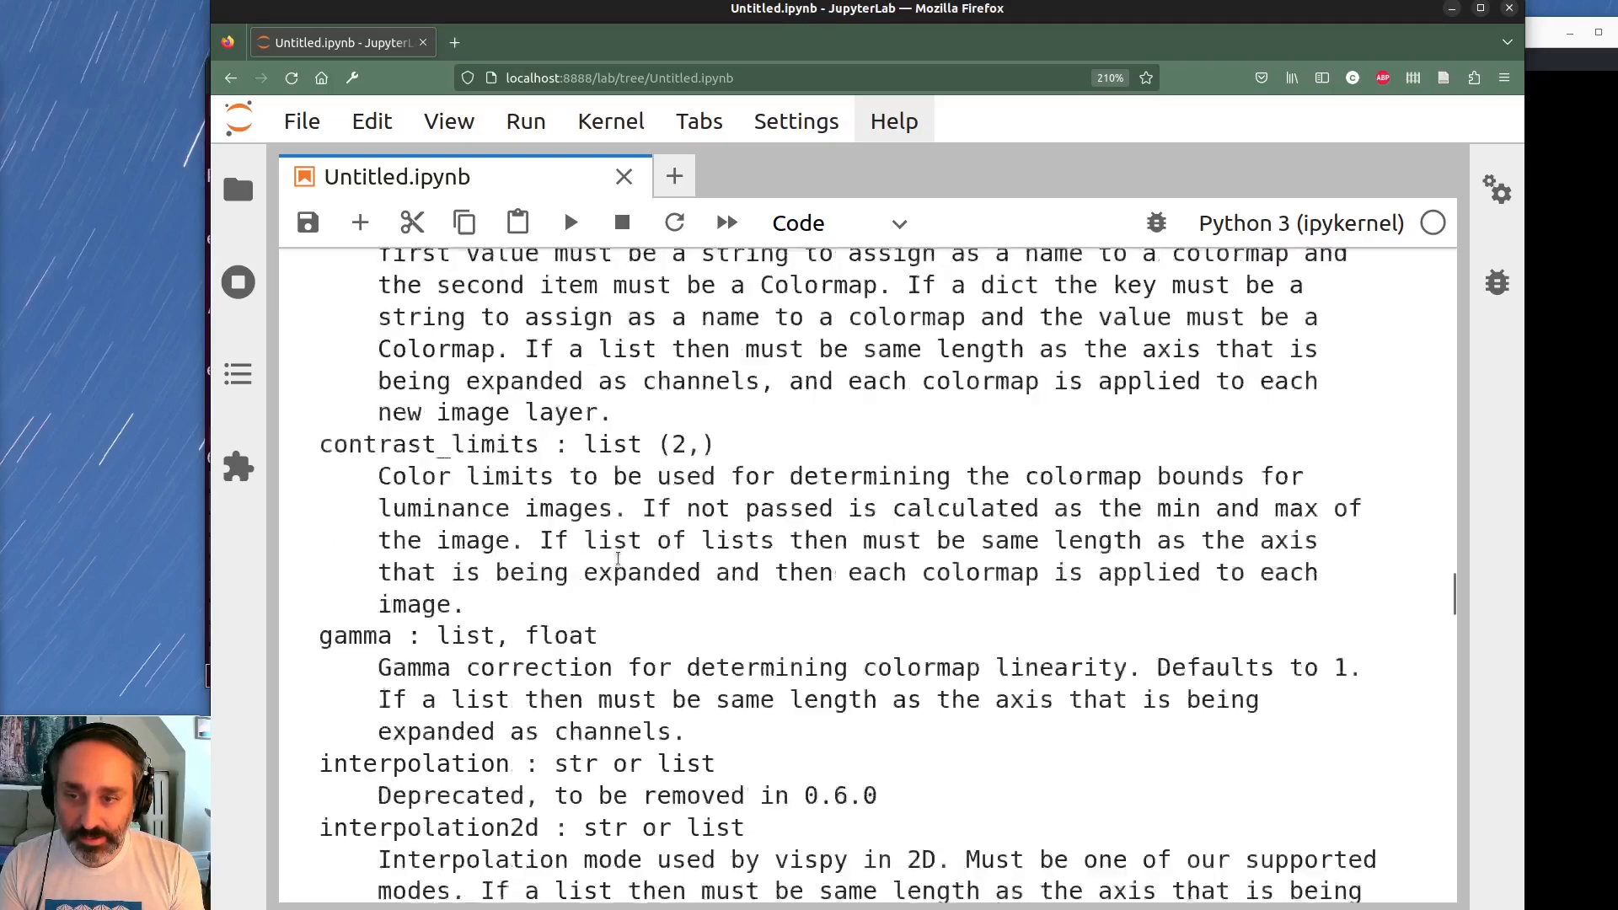
Clear the add_image help query from its cell and rerun the emptied cell to remove the documentation output
triple_click(615, 511)
key(BackSpace)
key(shift+Return)
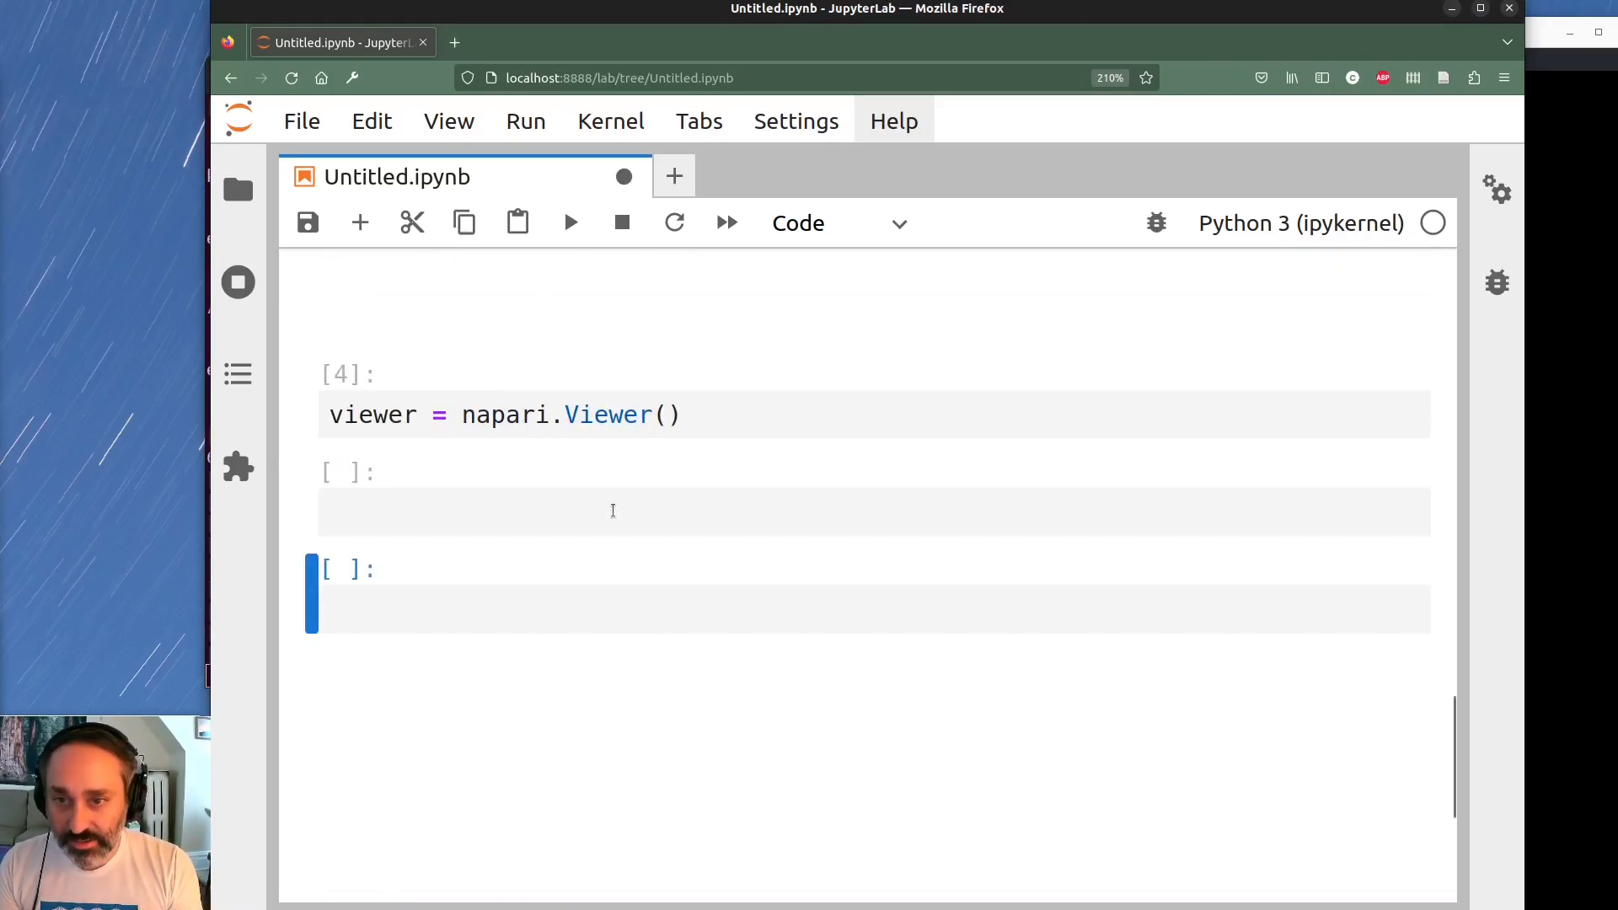
Run region = ds.r[.48:.52:300j, .48:.52:300j, 0.48:.52:300j] in the empty cell below the viewer line
click(612, 511)
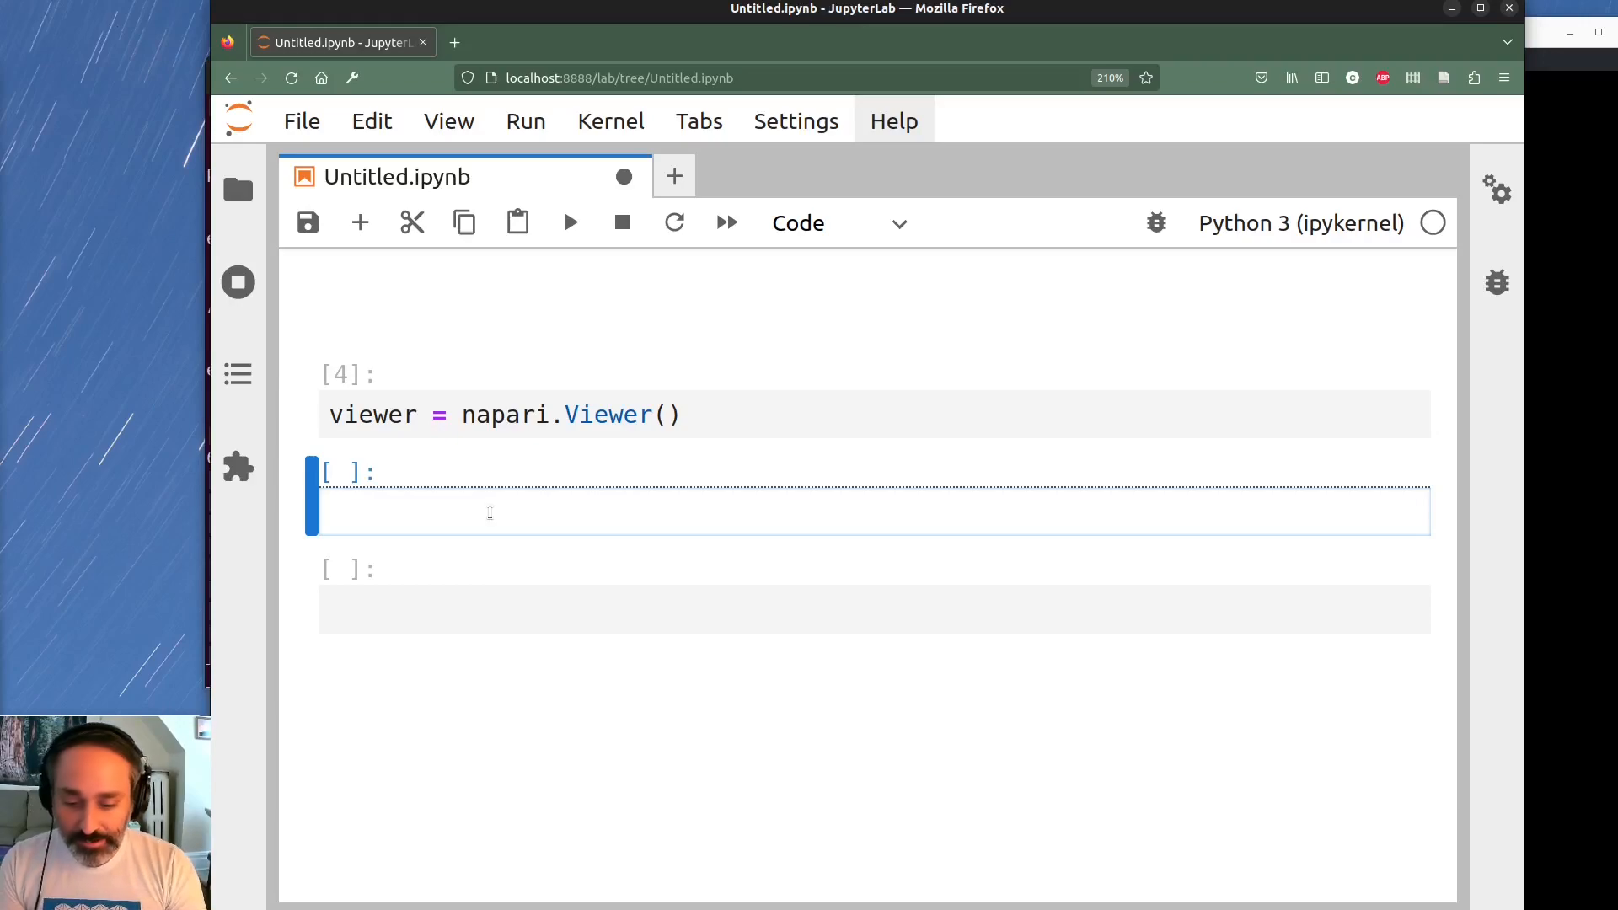
text(region )
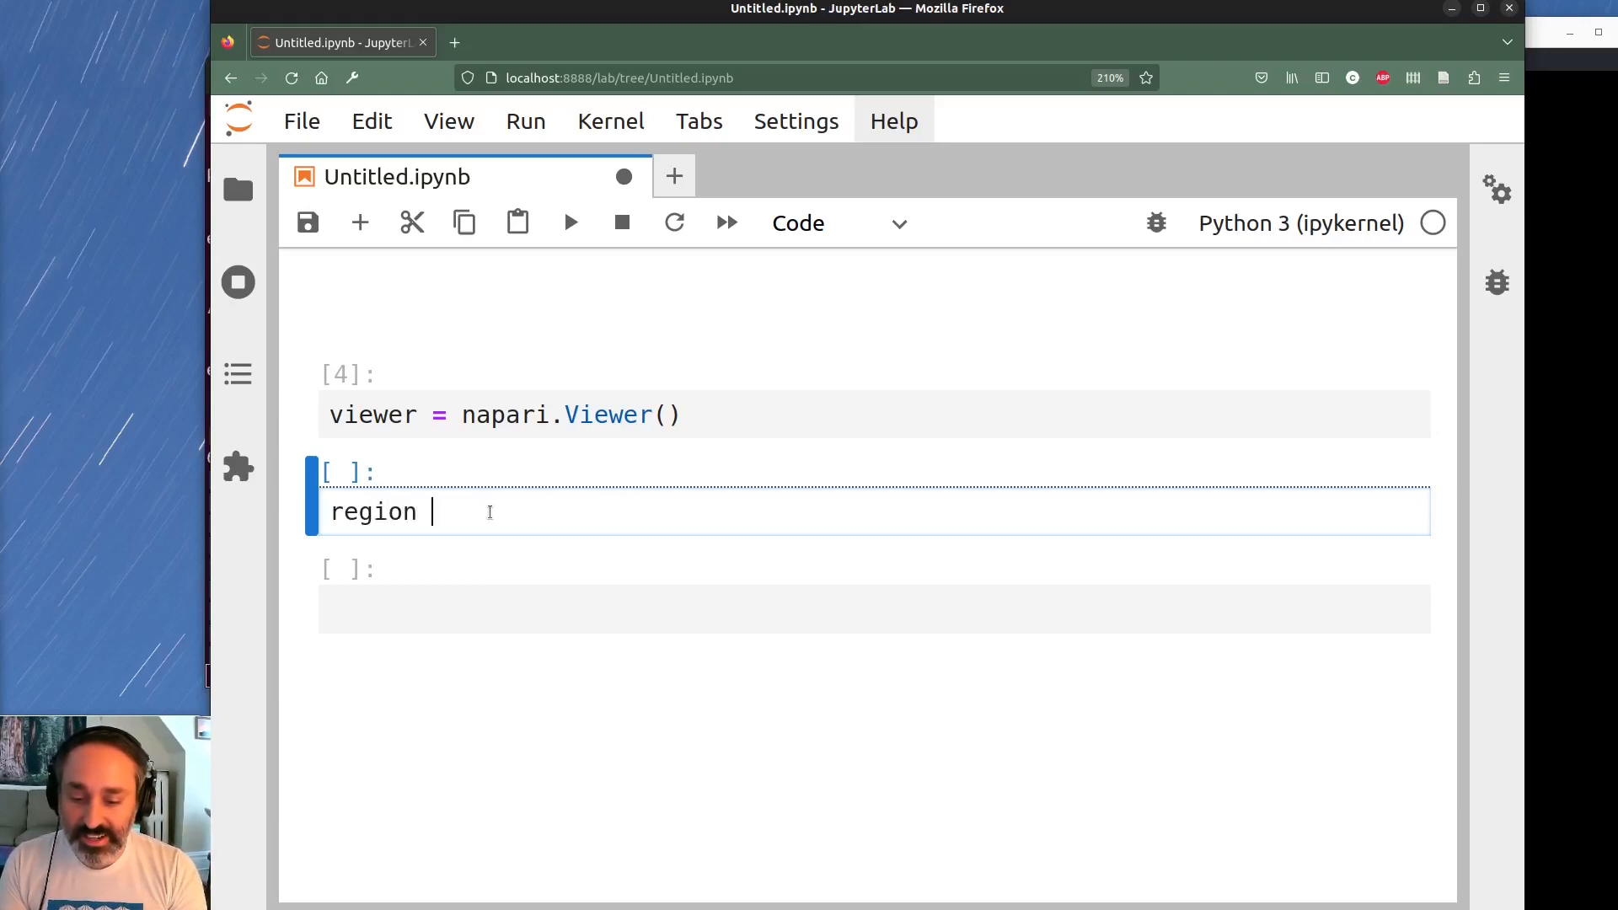
text(= ds.r[.48:.52:300j)
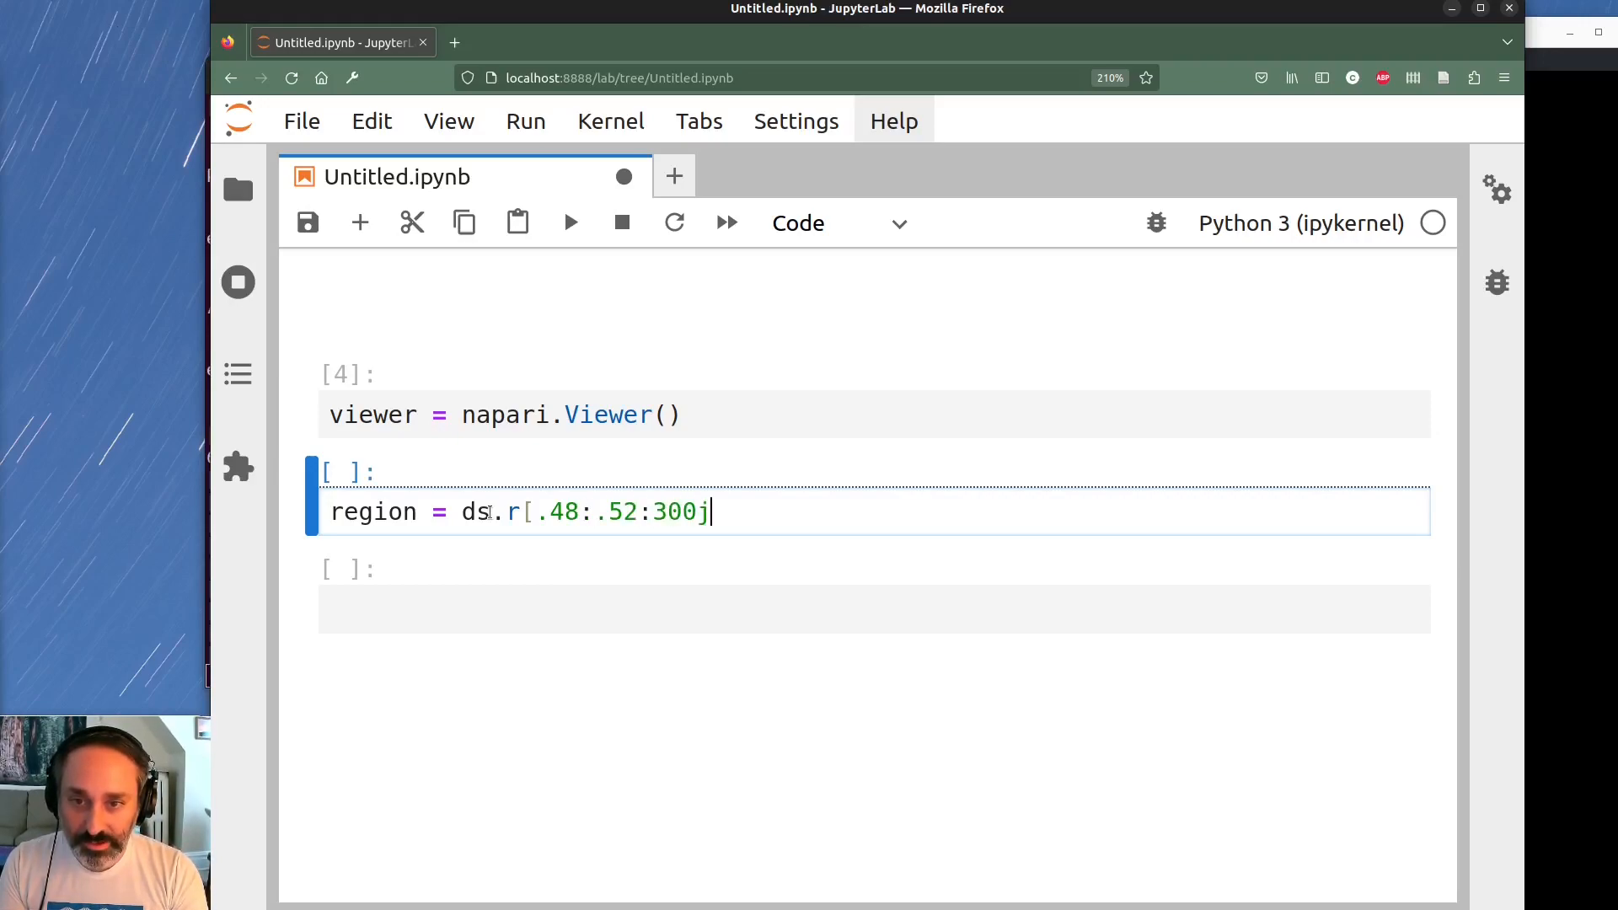
text(, )
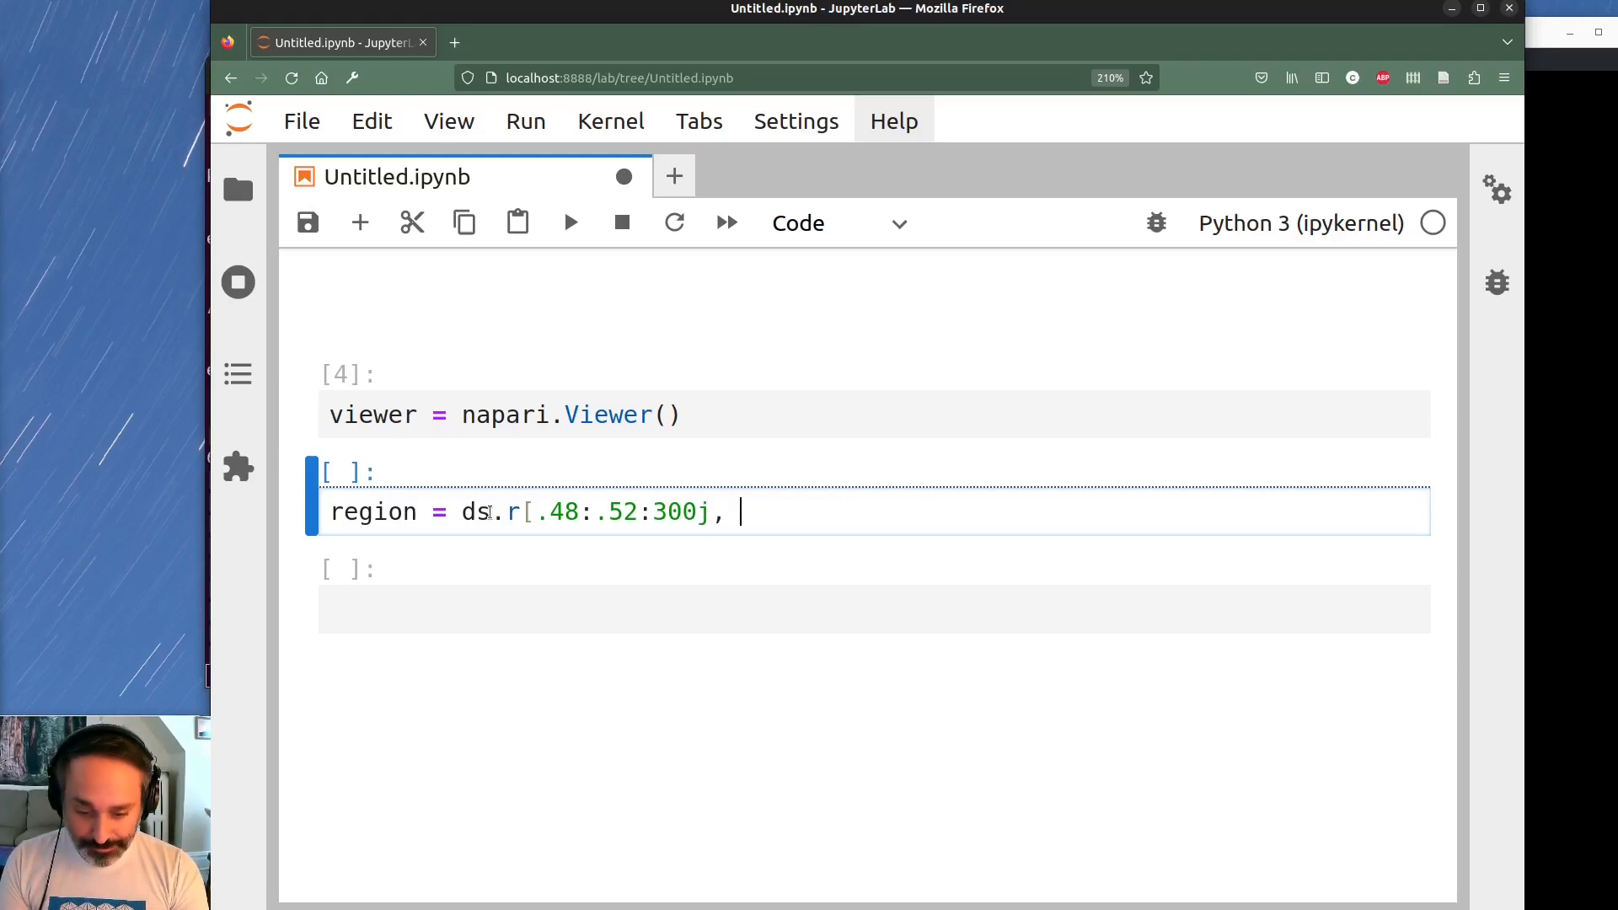
text(.48:.52:0)
key(BackSpace)
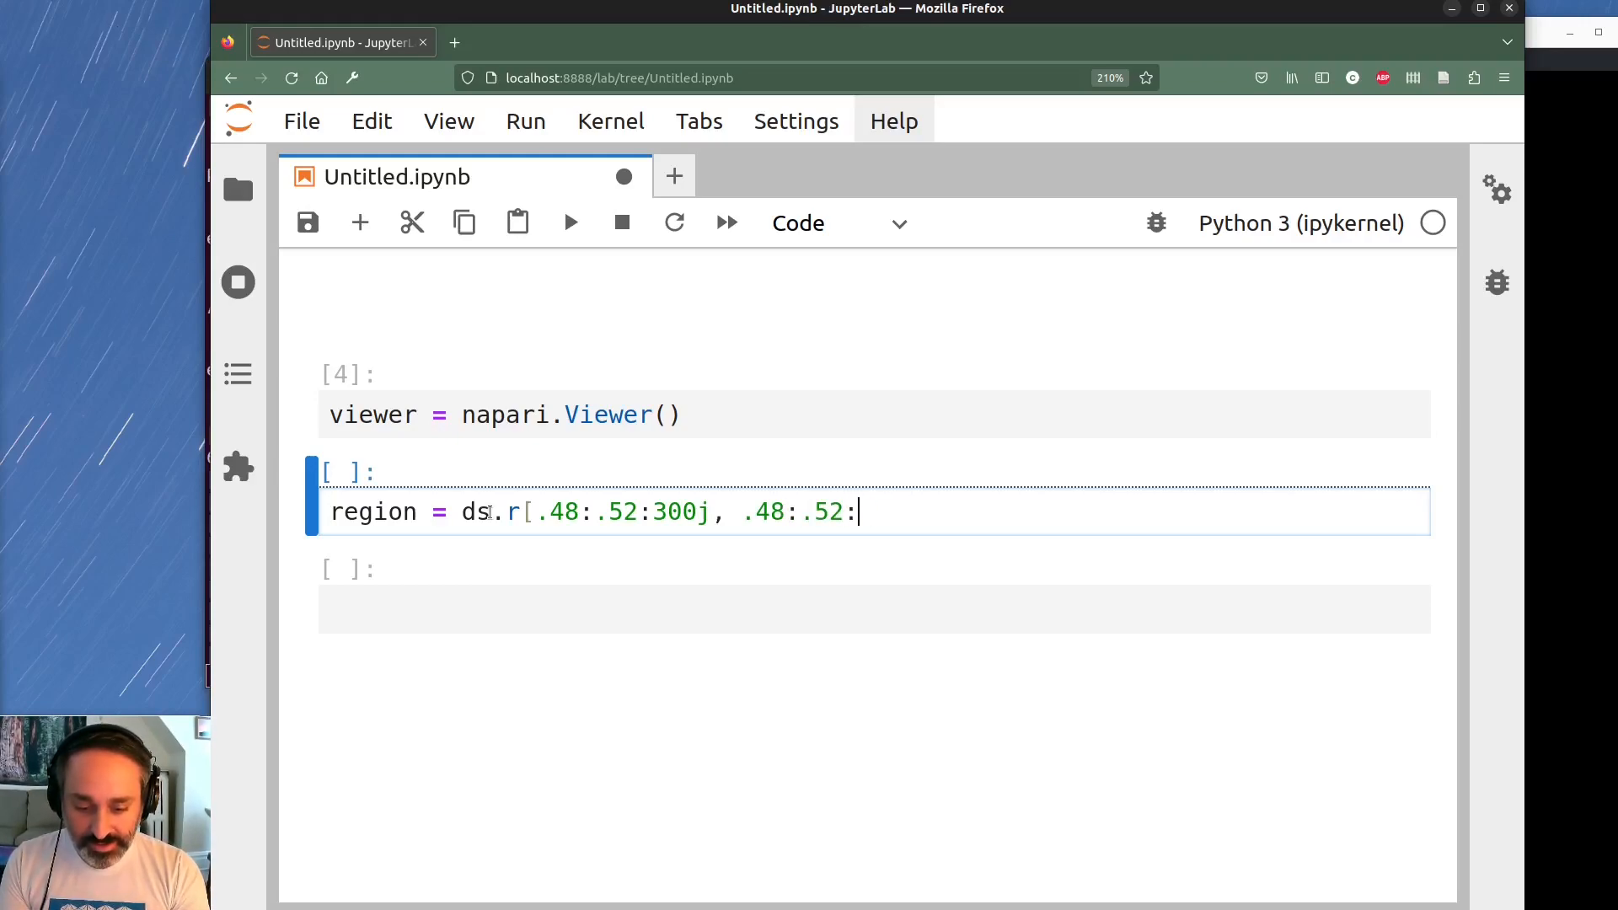
text(300j)
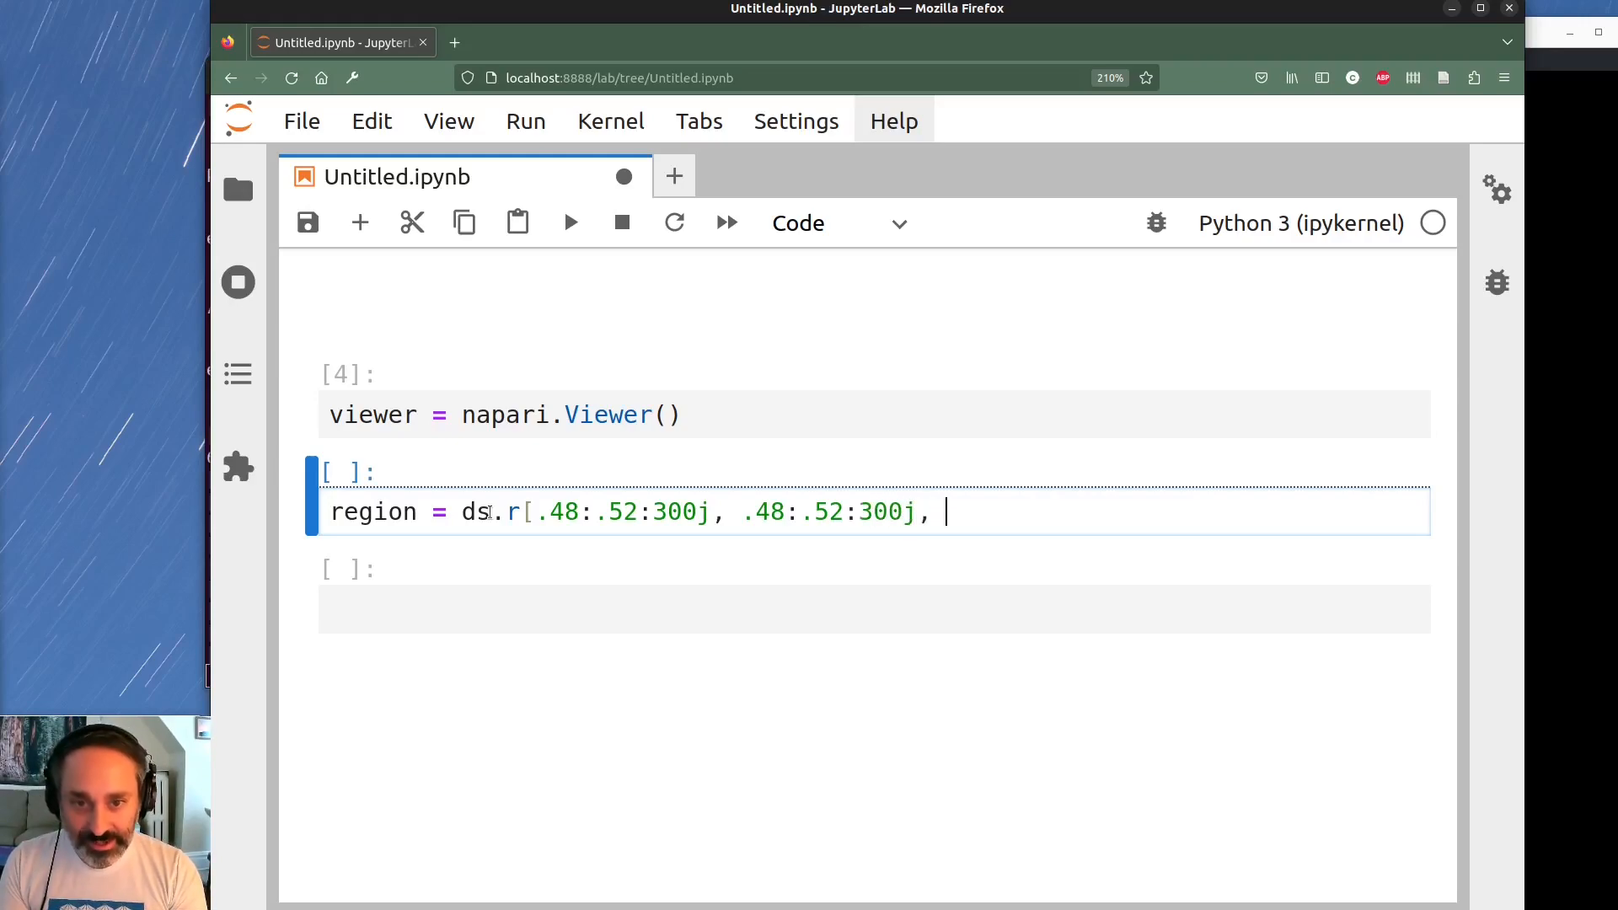
text(, 0)
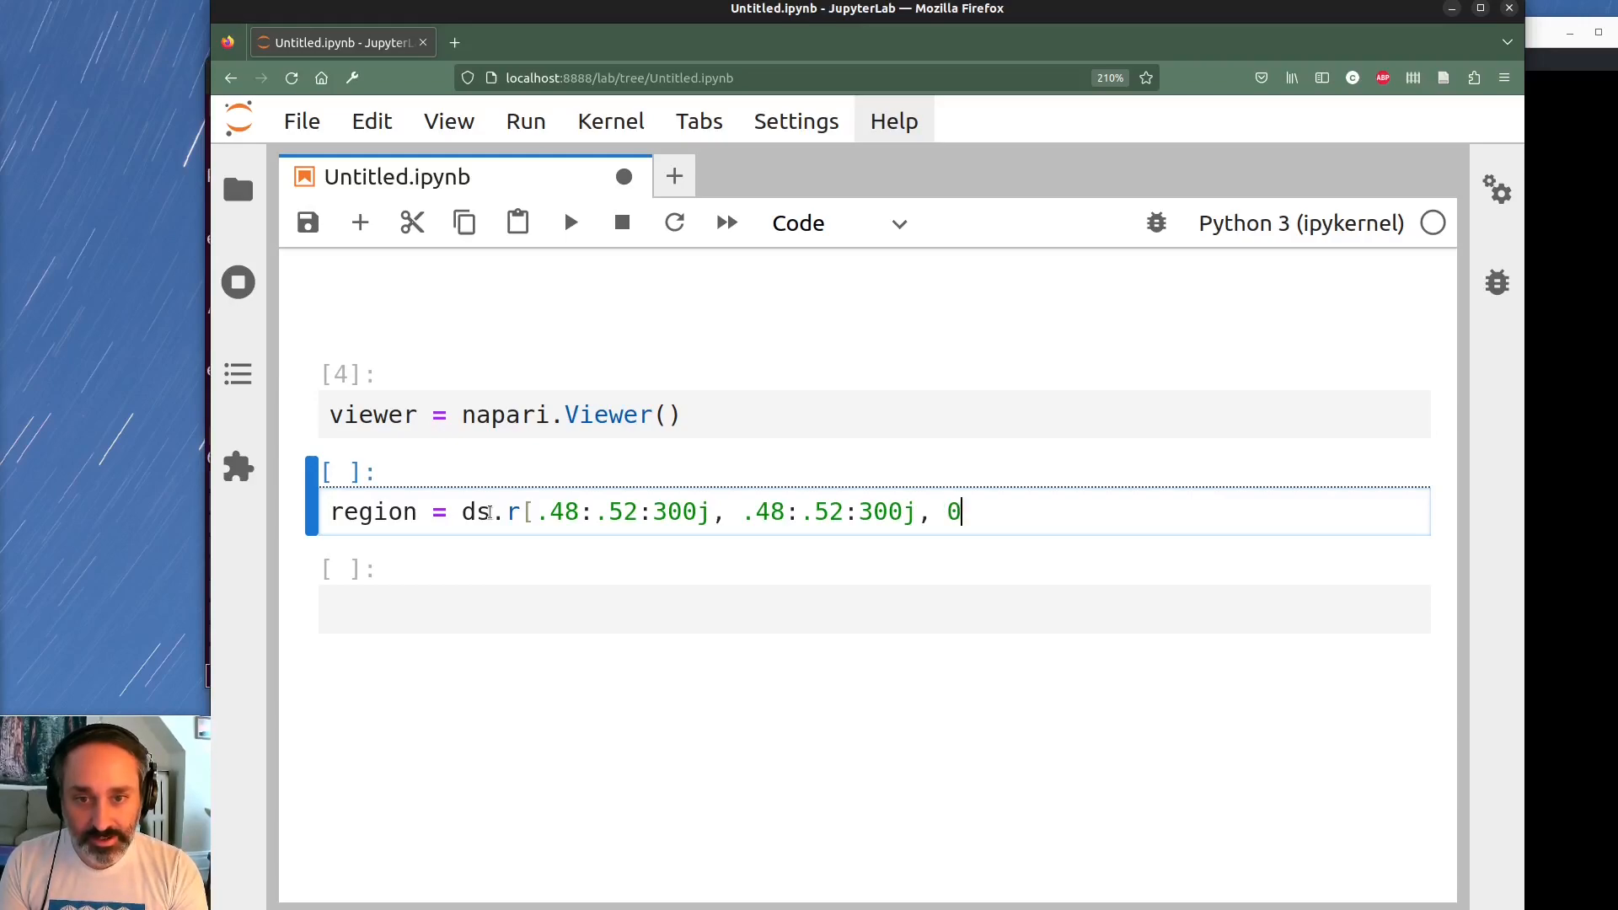
text(.48:.52:300j)
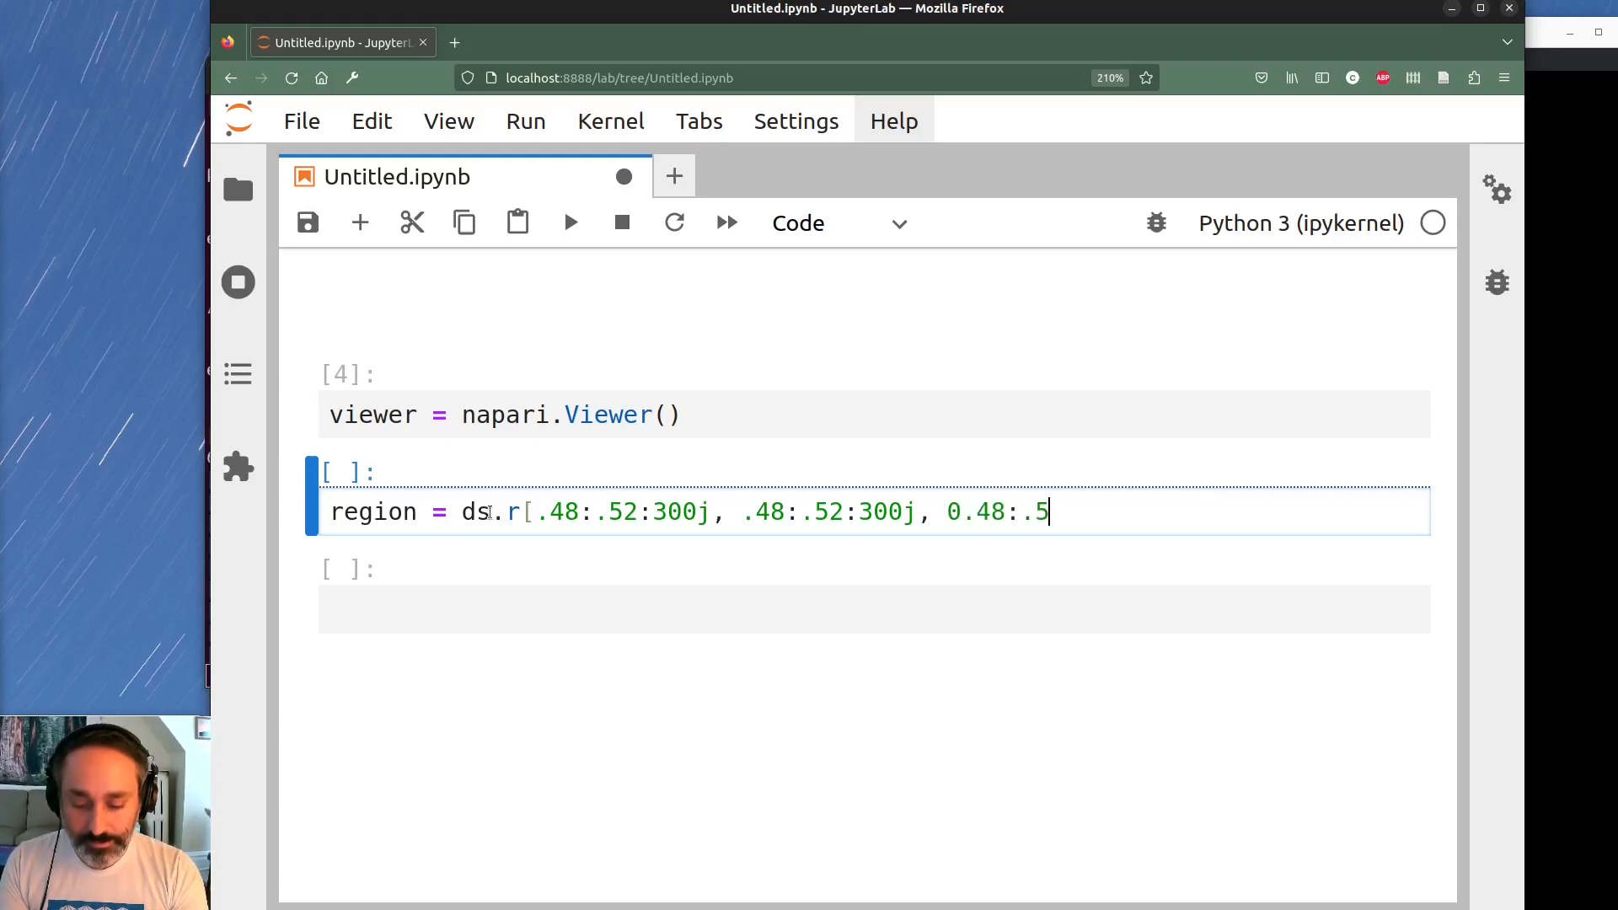
text(])
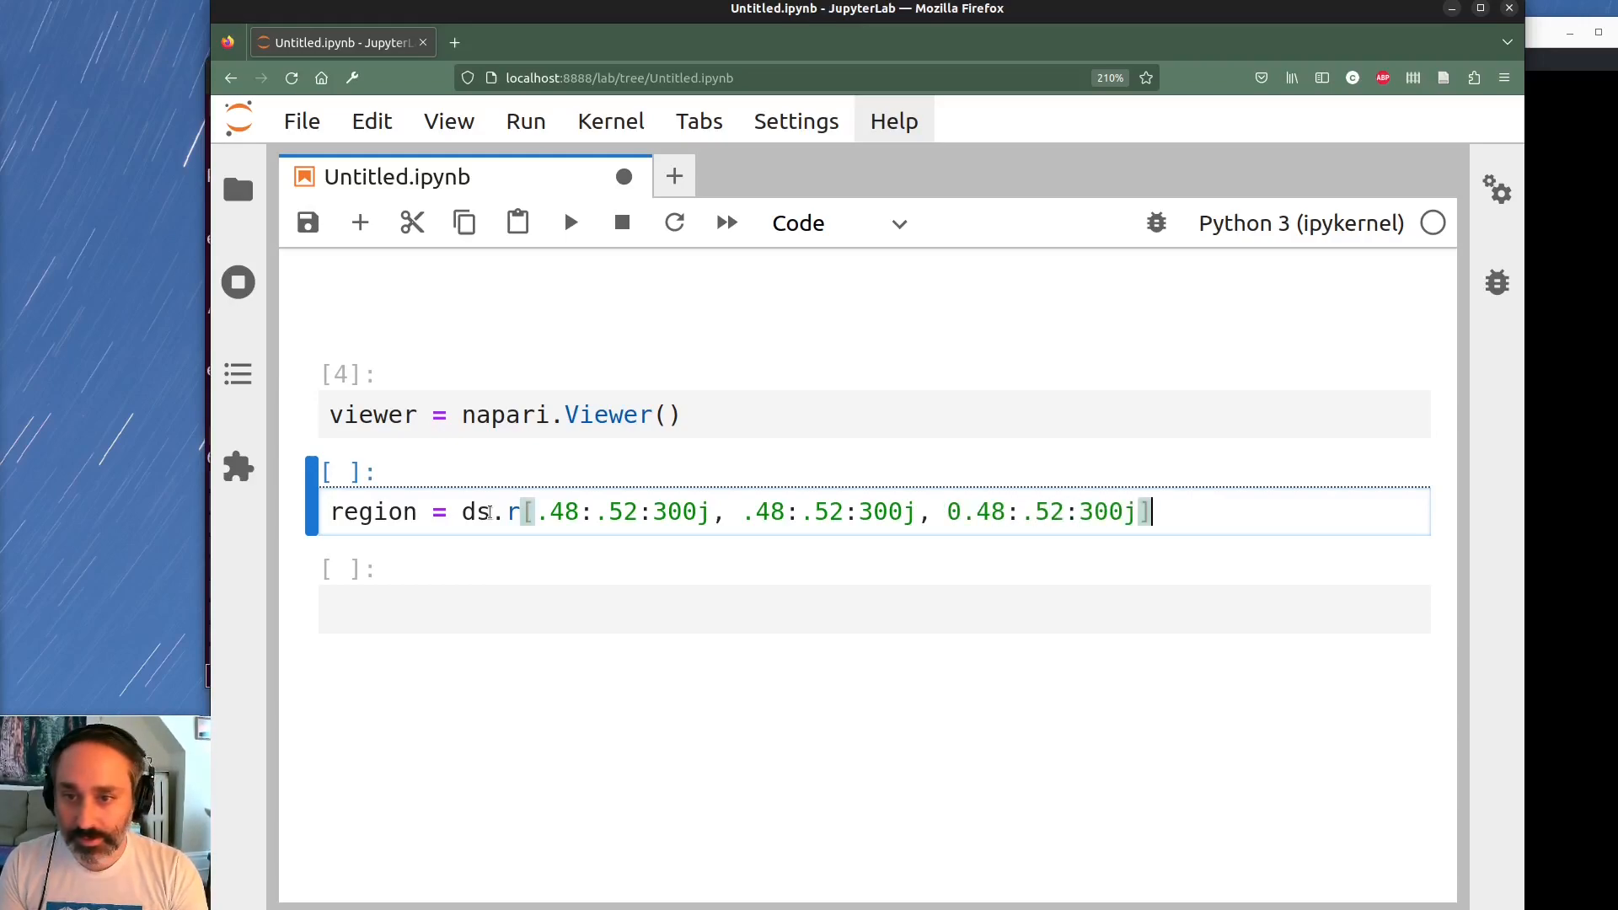
key(shift+Return)
Assign the region's gas density with dens = region[('gas', 'density')], add dens.shape on a second line, and run the cell
click(510, 615)
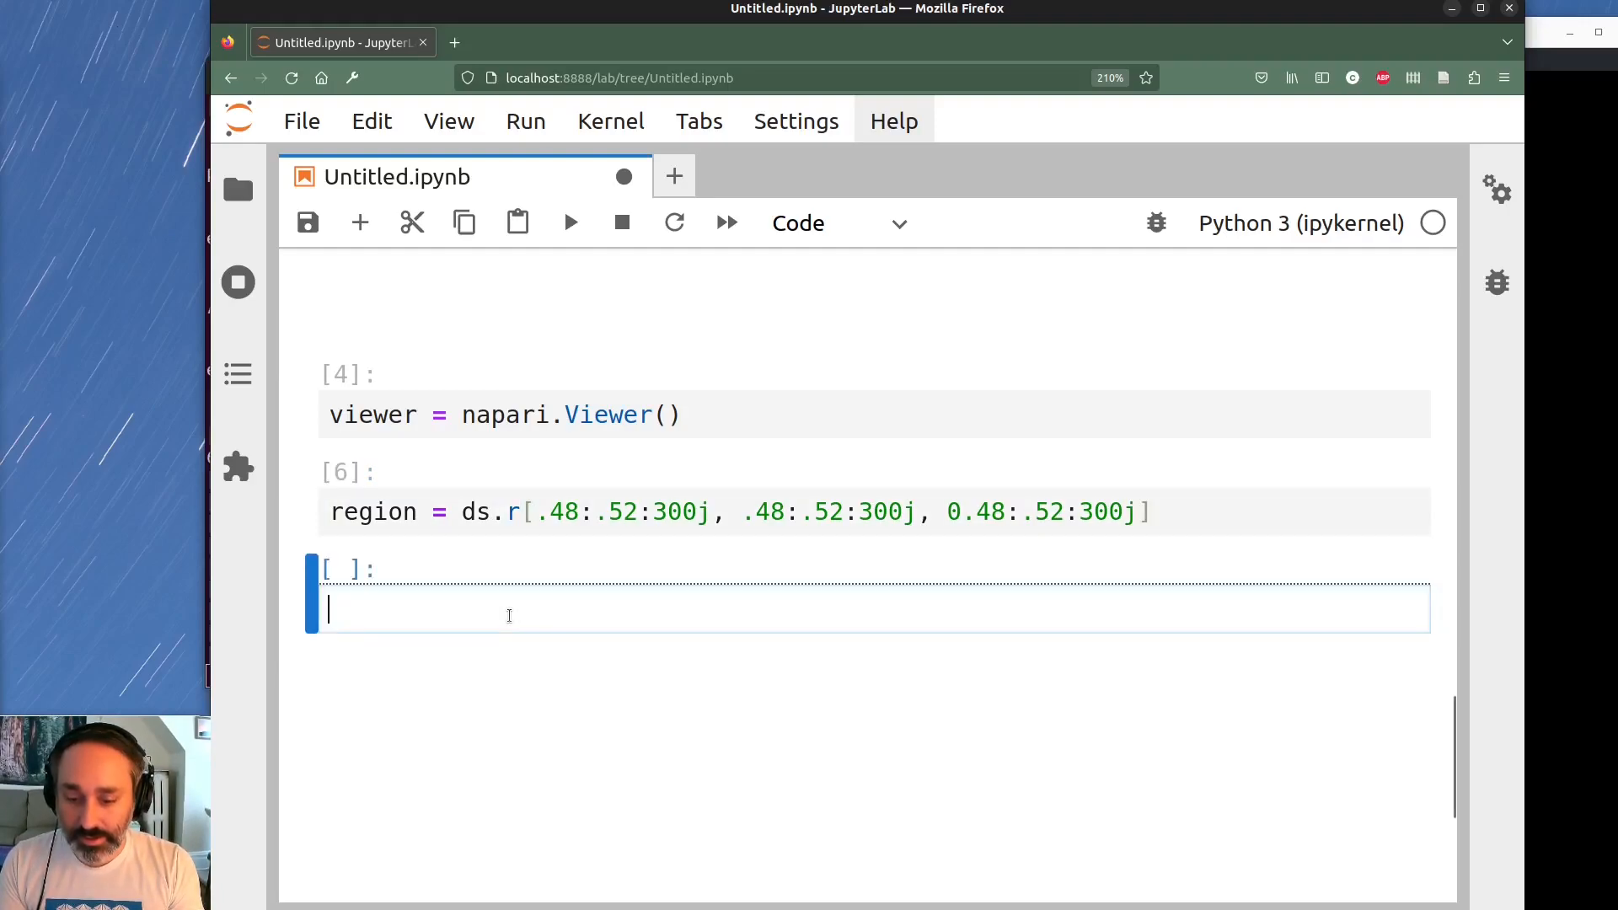
scroll(531, 573, down, 2)
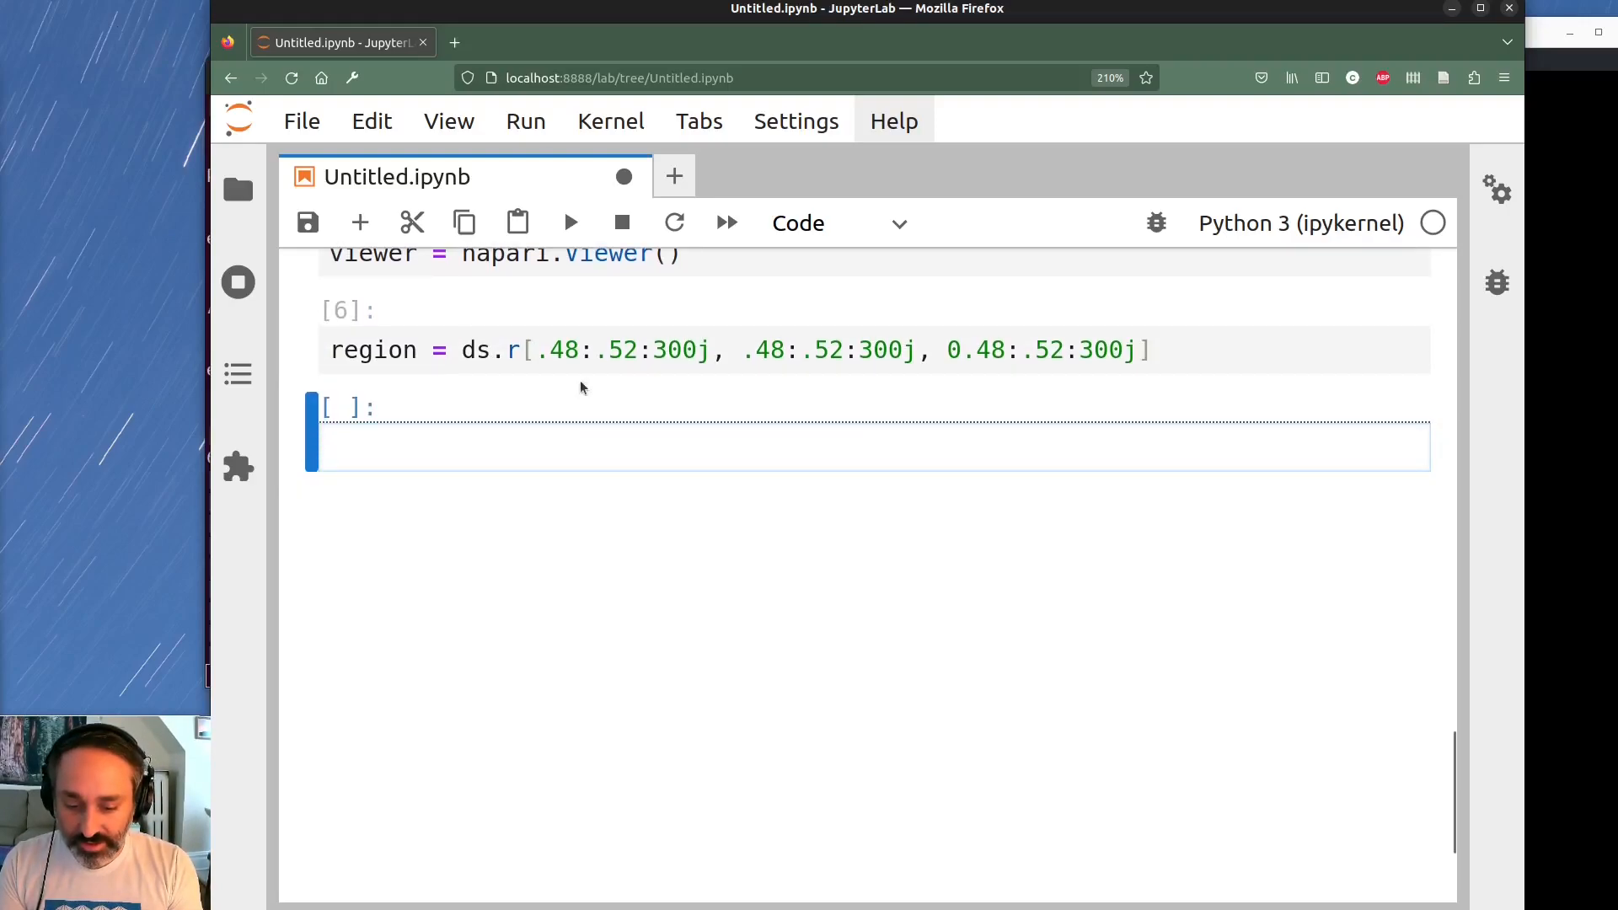
scroll(632, 364, down, 2)
scroll(655, 384, up, 2)
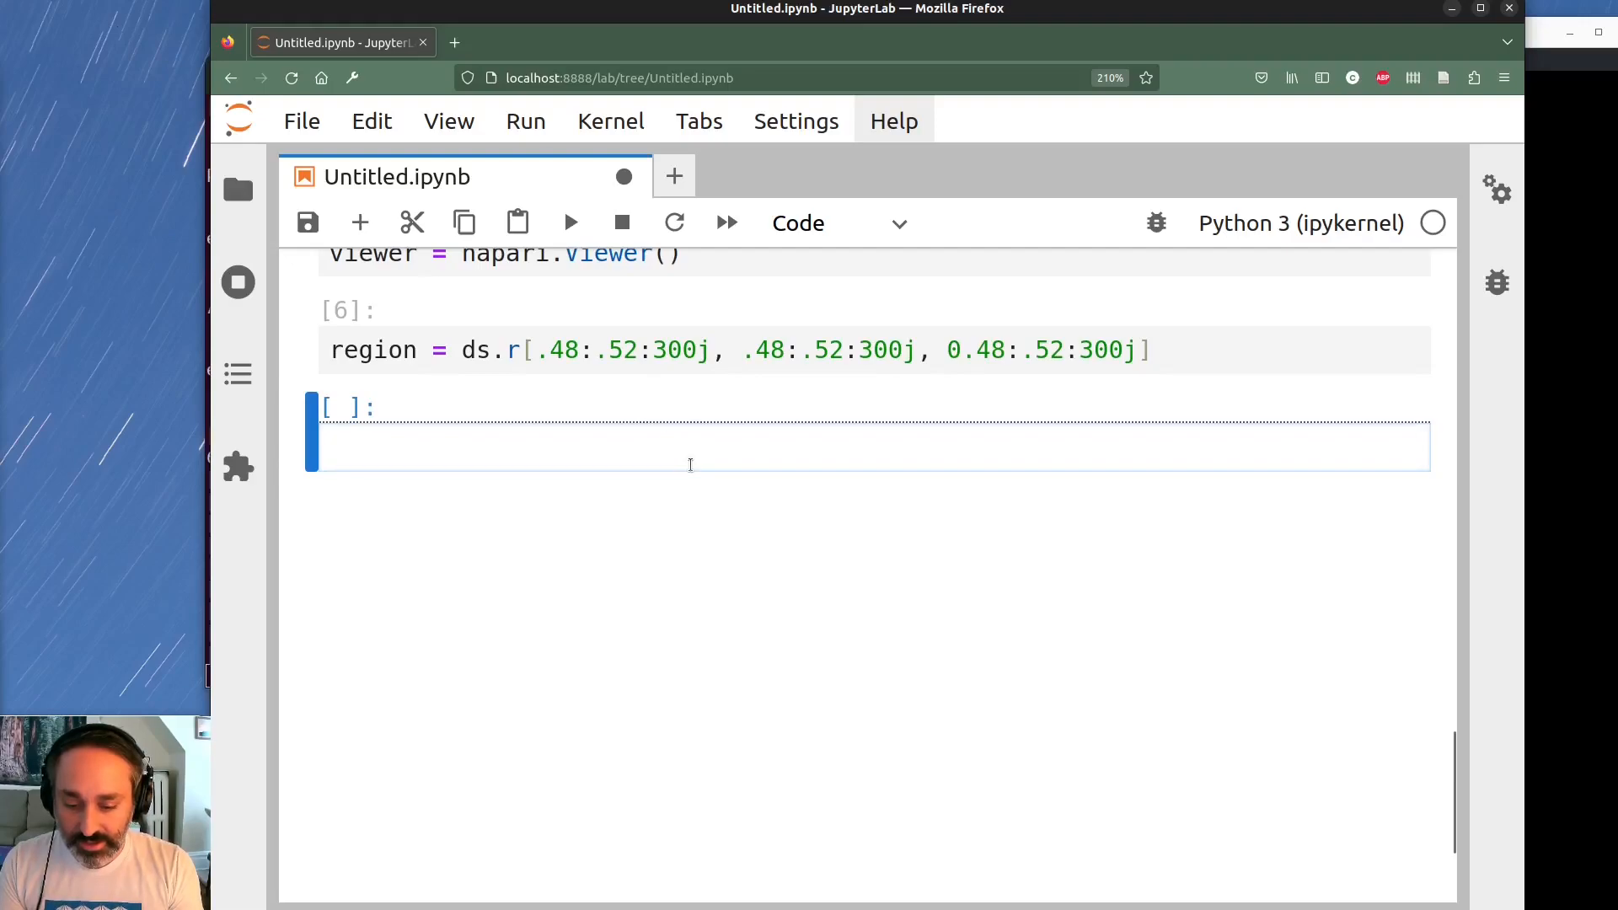
text(dens = region[('gas', 'densi)
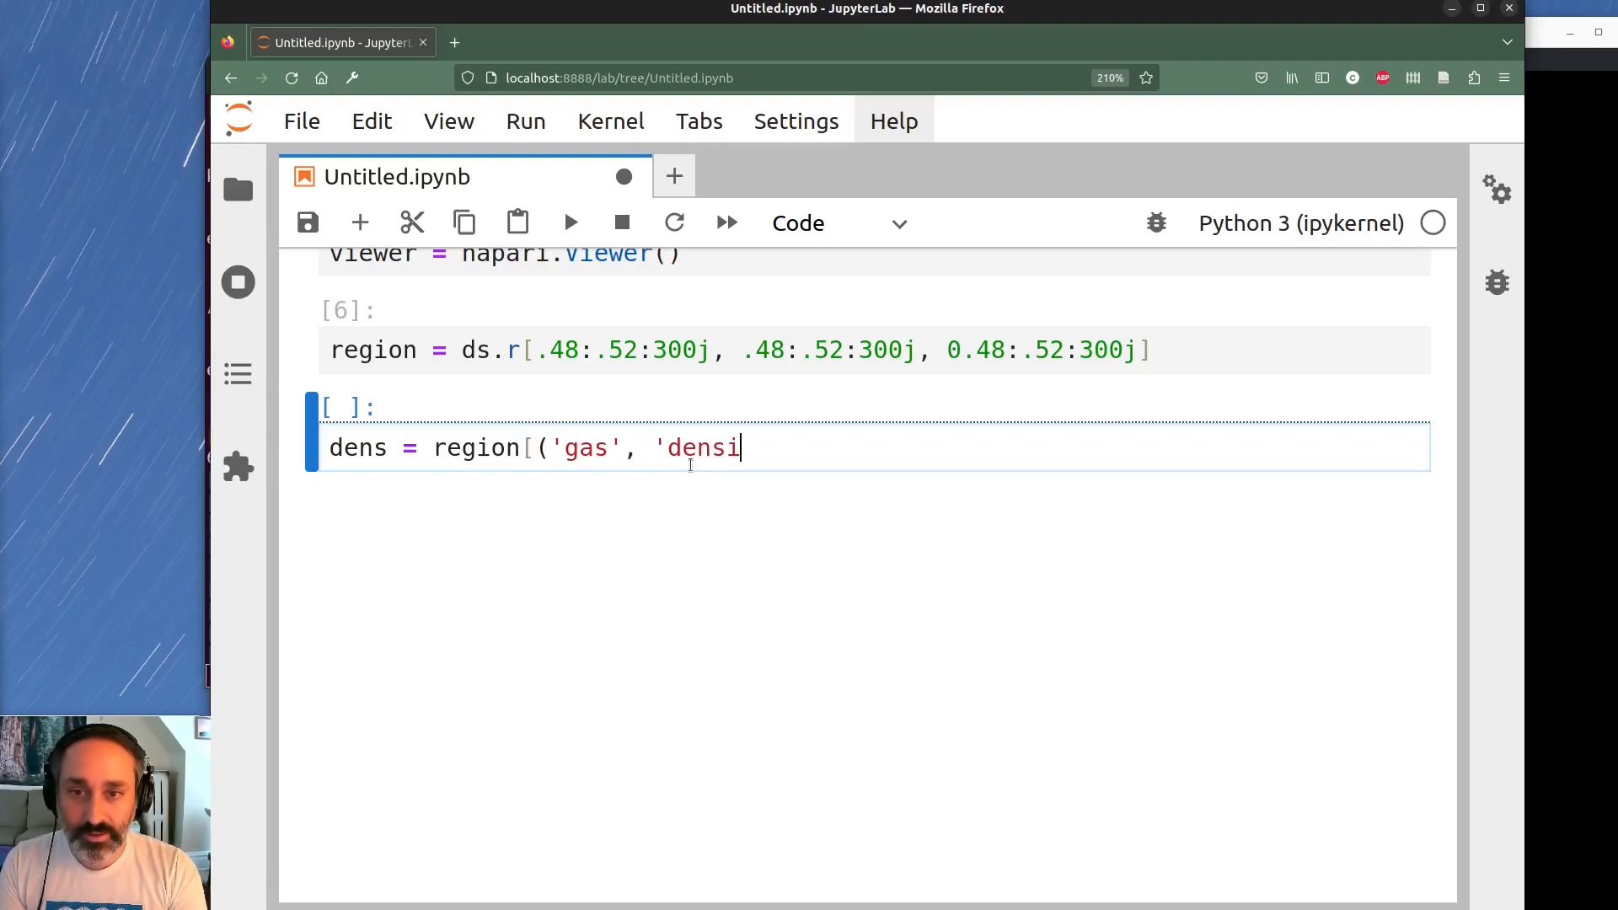
text(ty')])
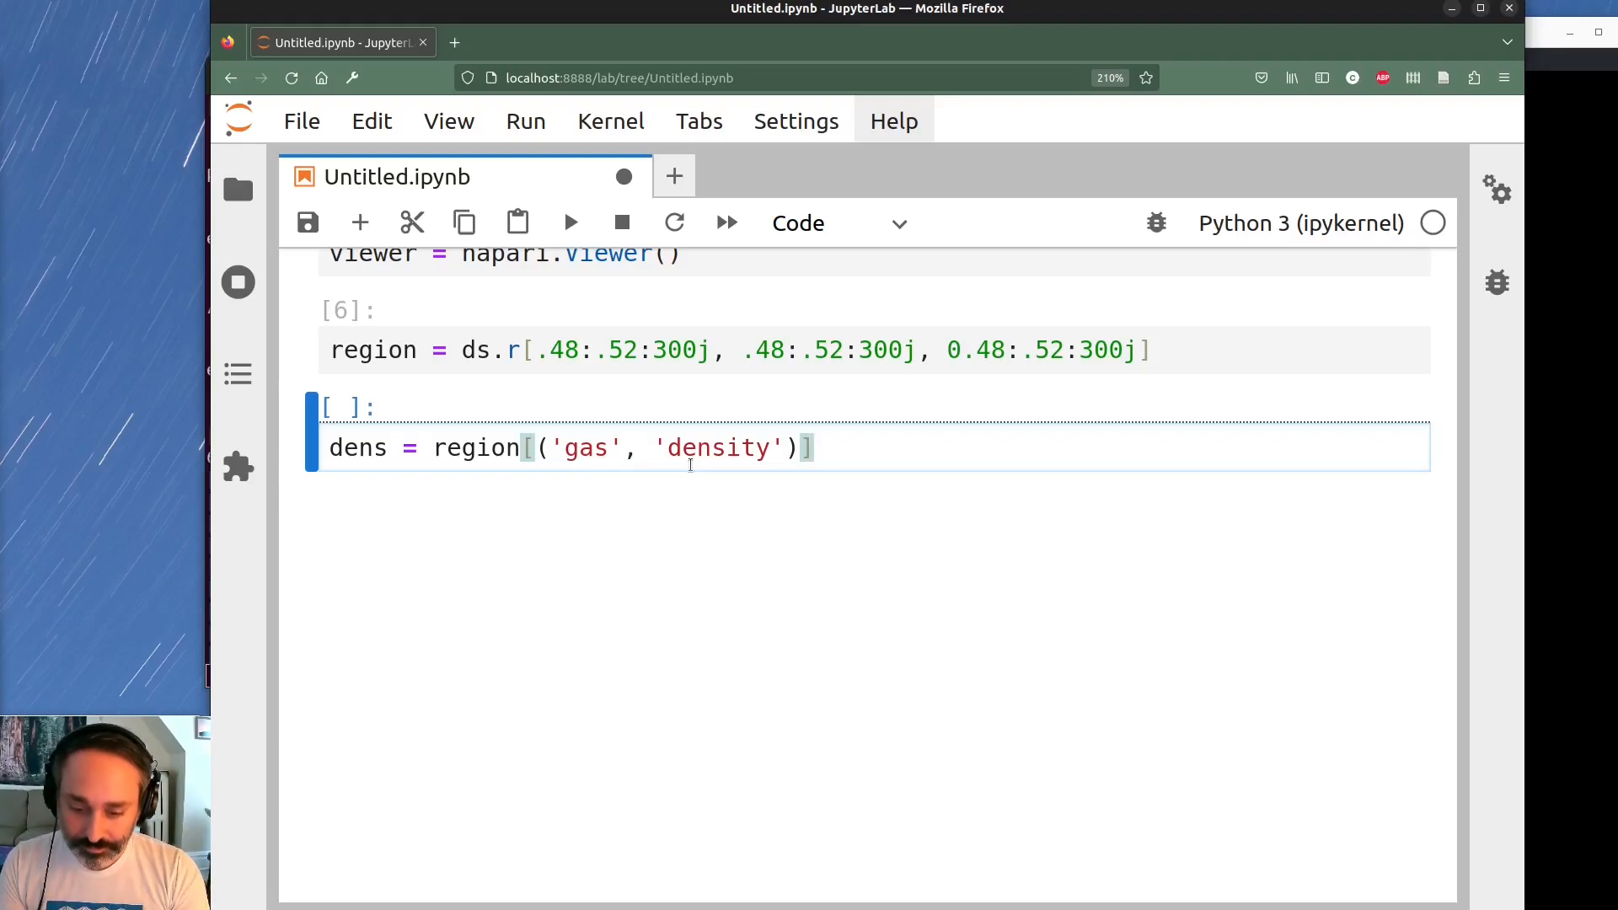
key(Return)
text(dens.)
text(pe)
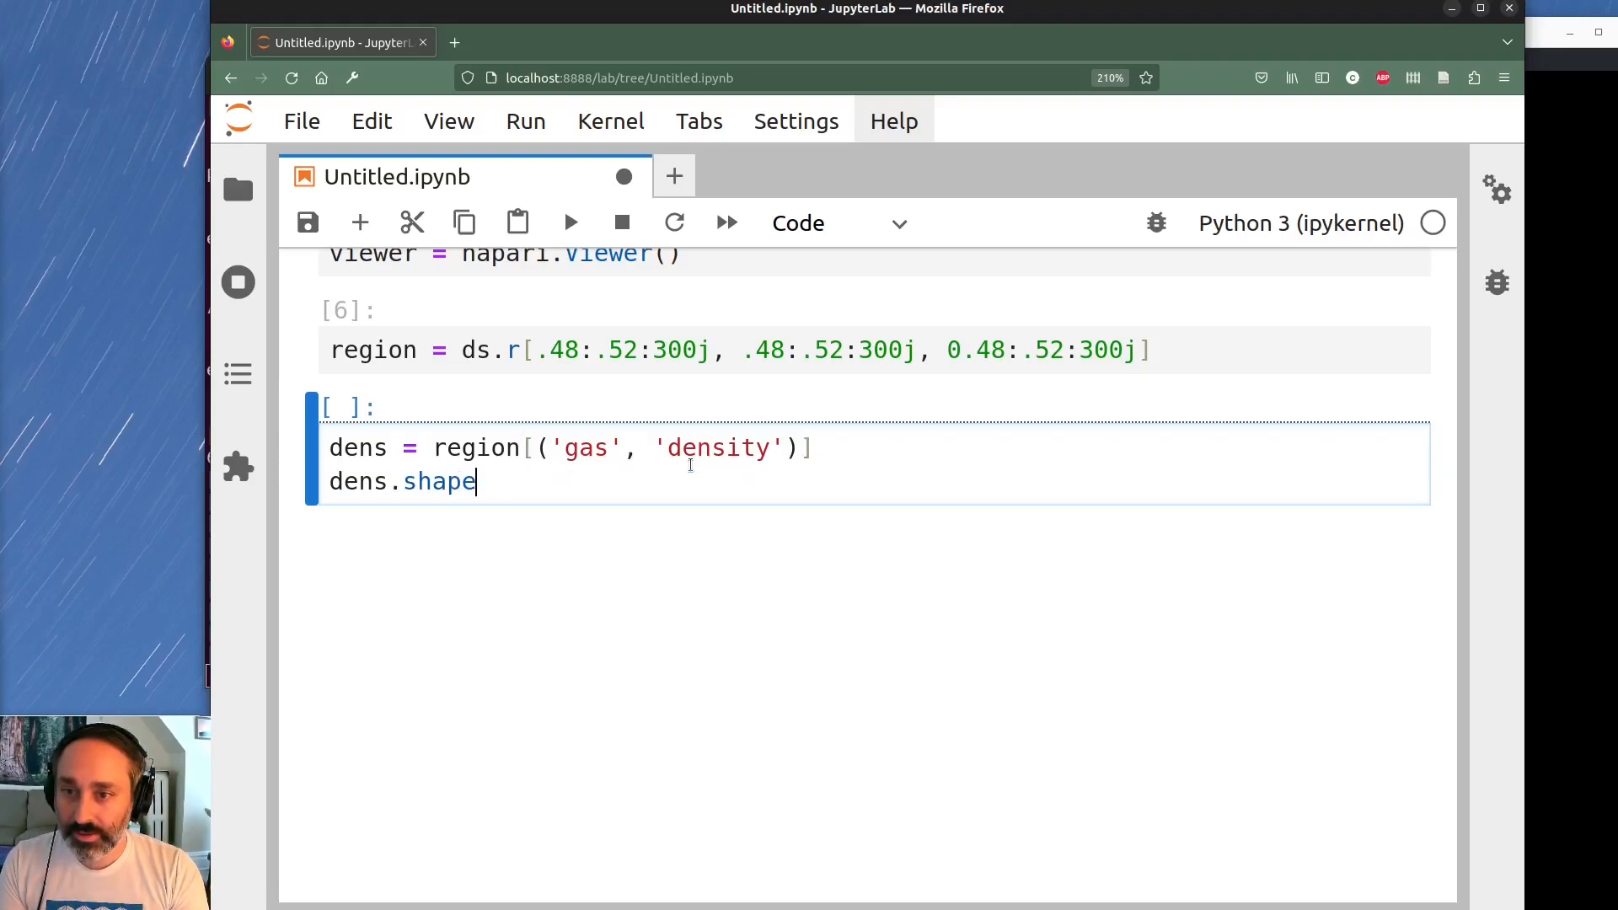
key(shift+Return)
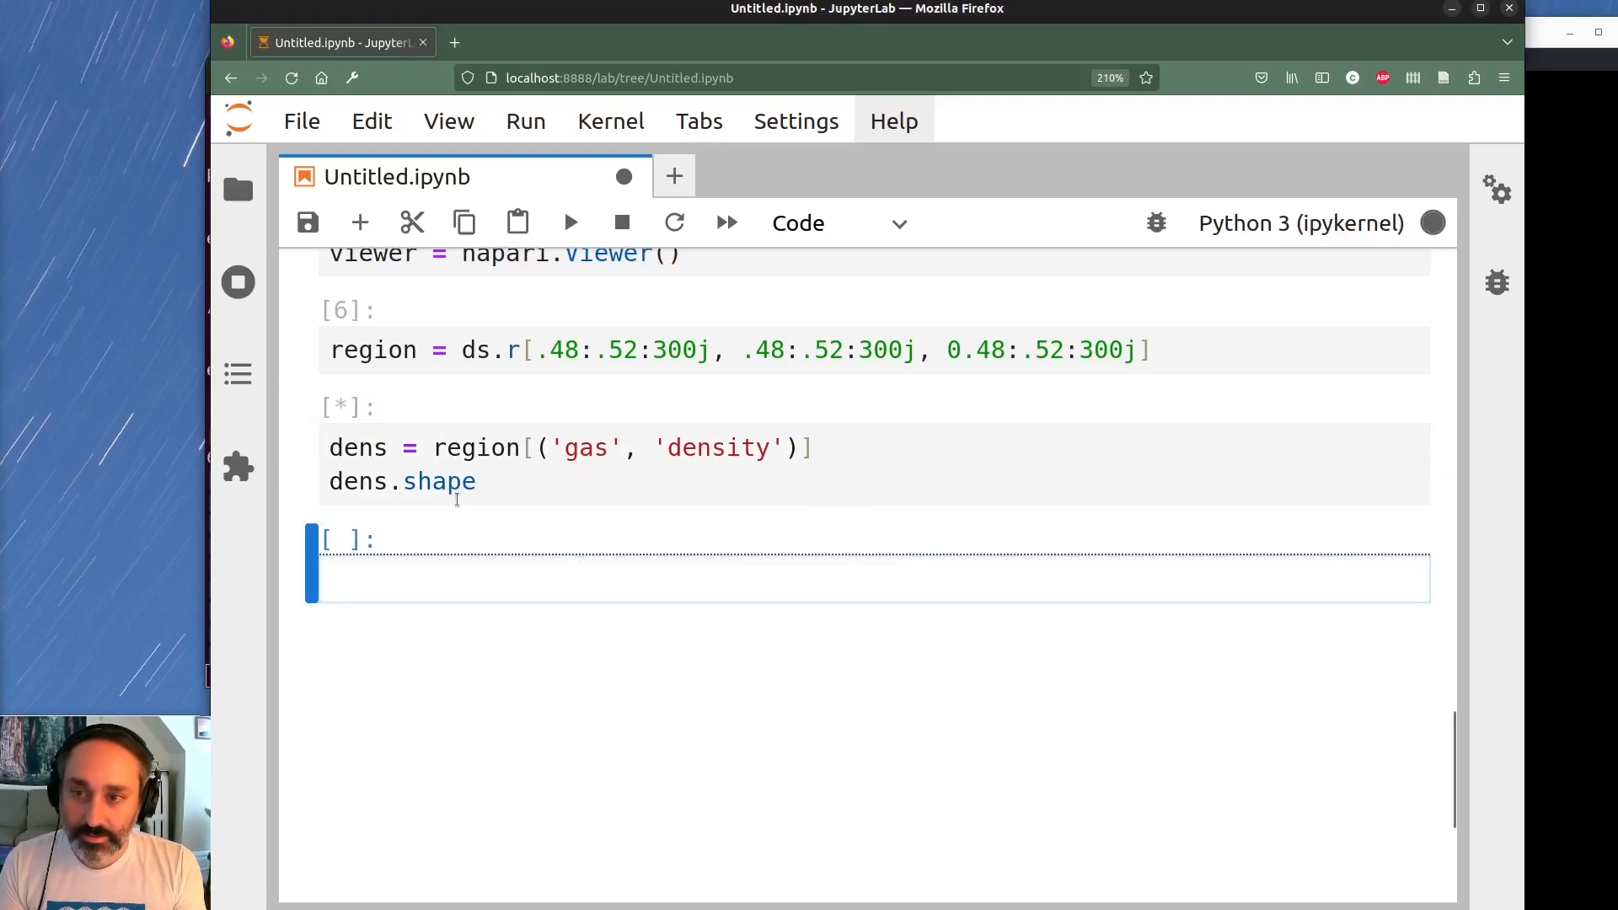
scroll(573, 497, down, 2)
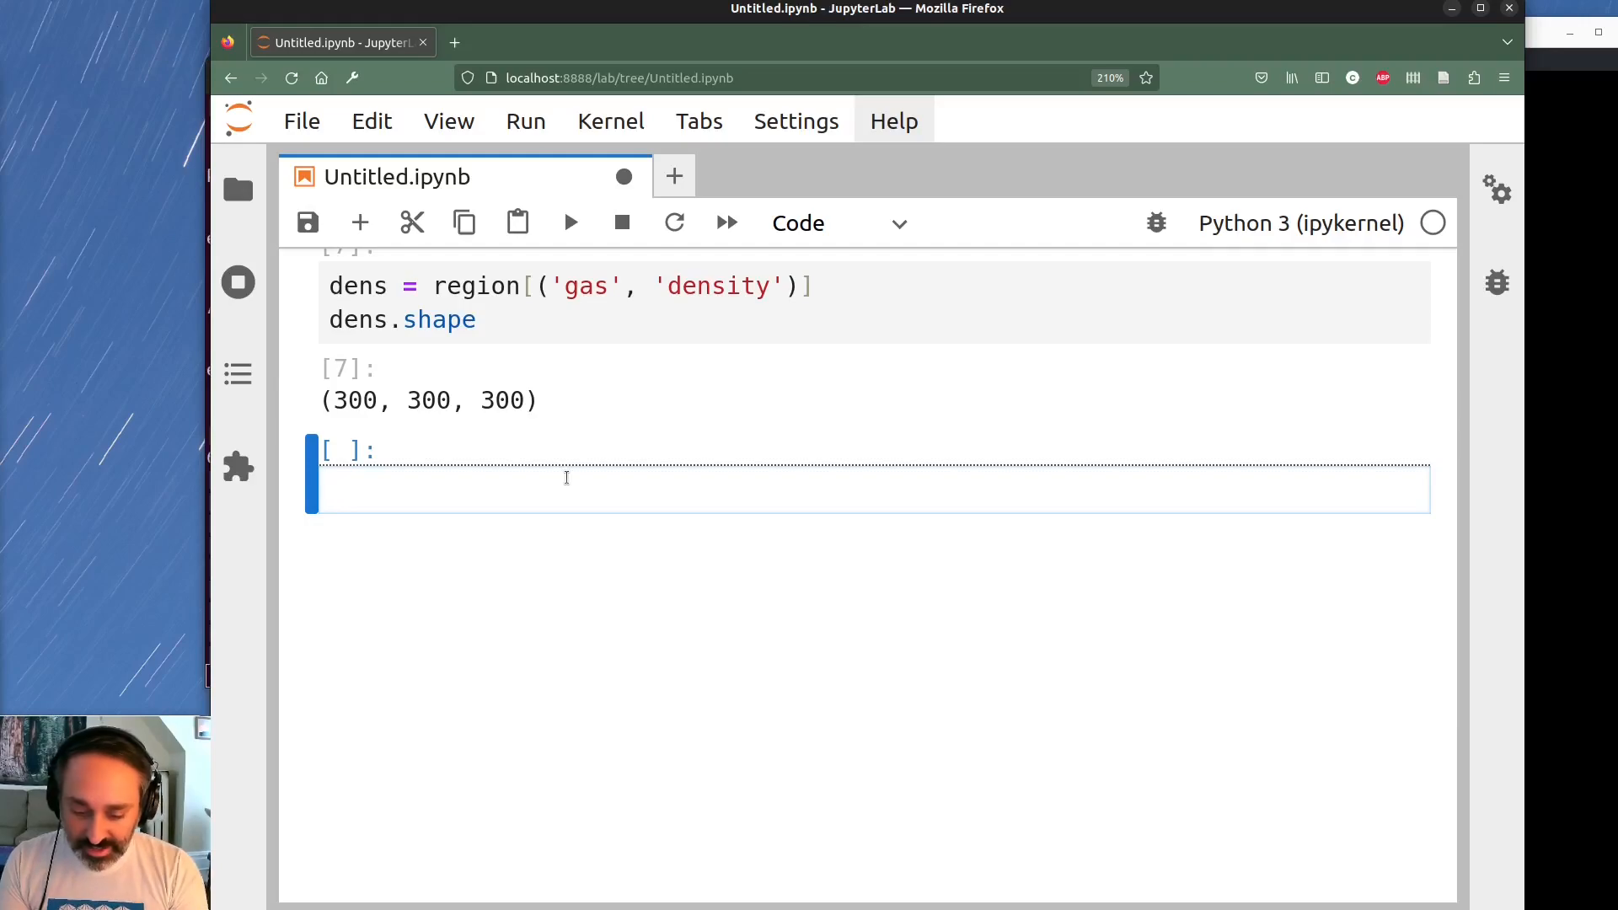
text(viewer)
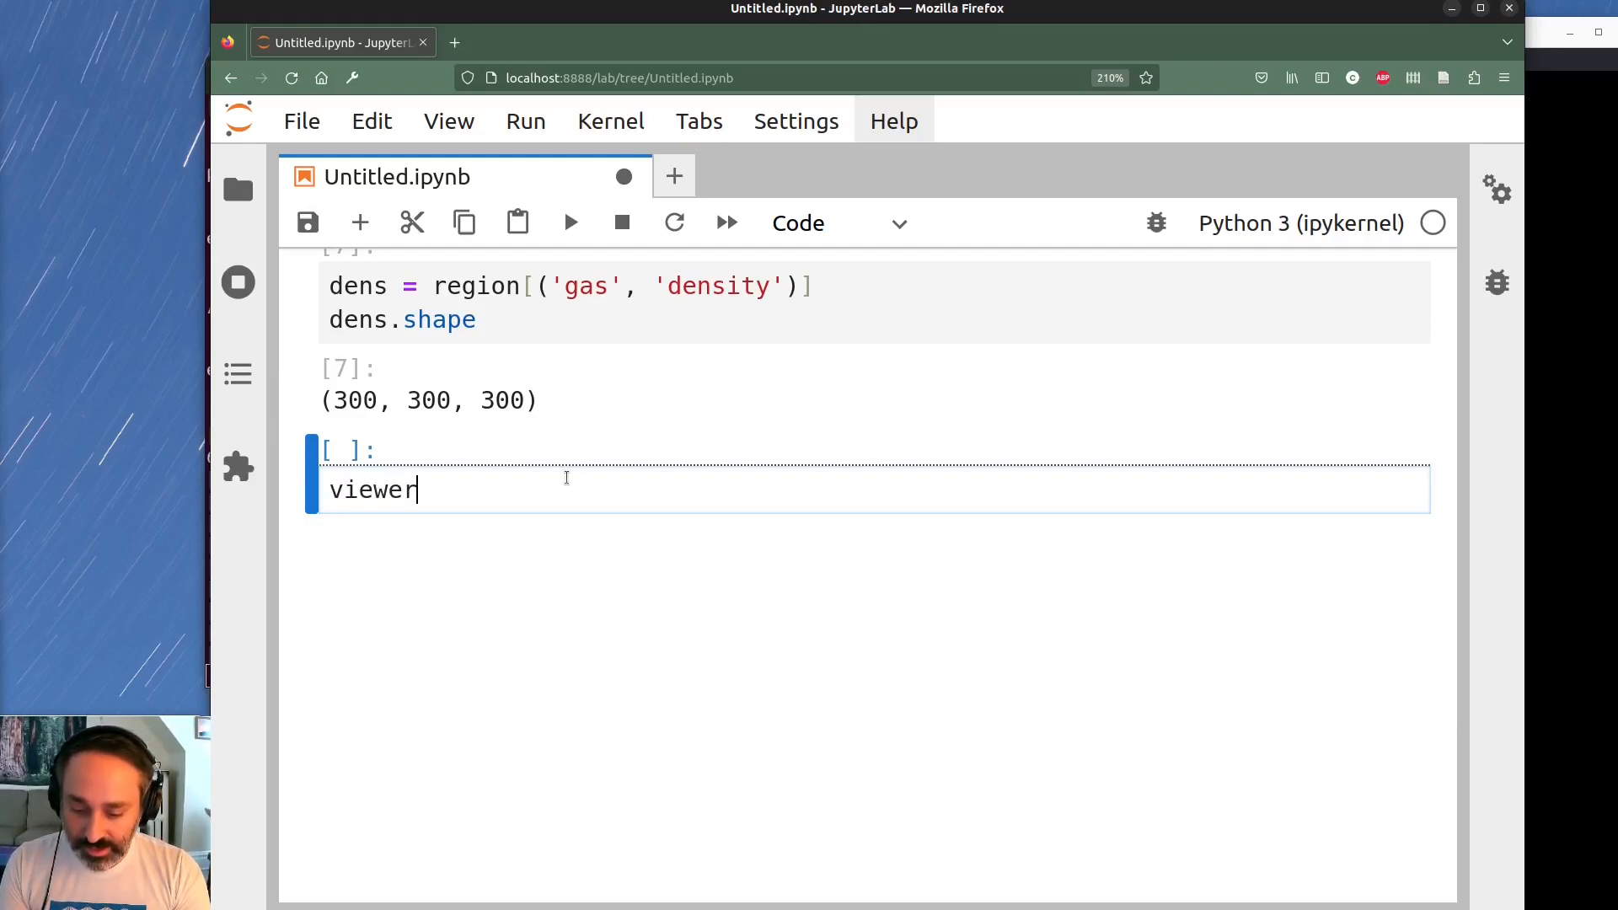
text(.add_imag)
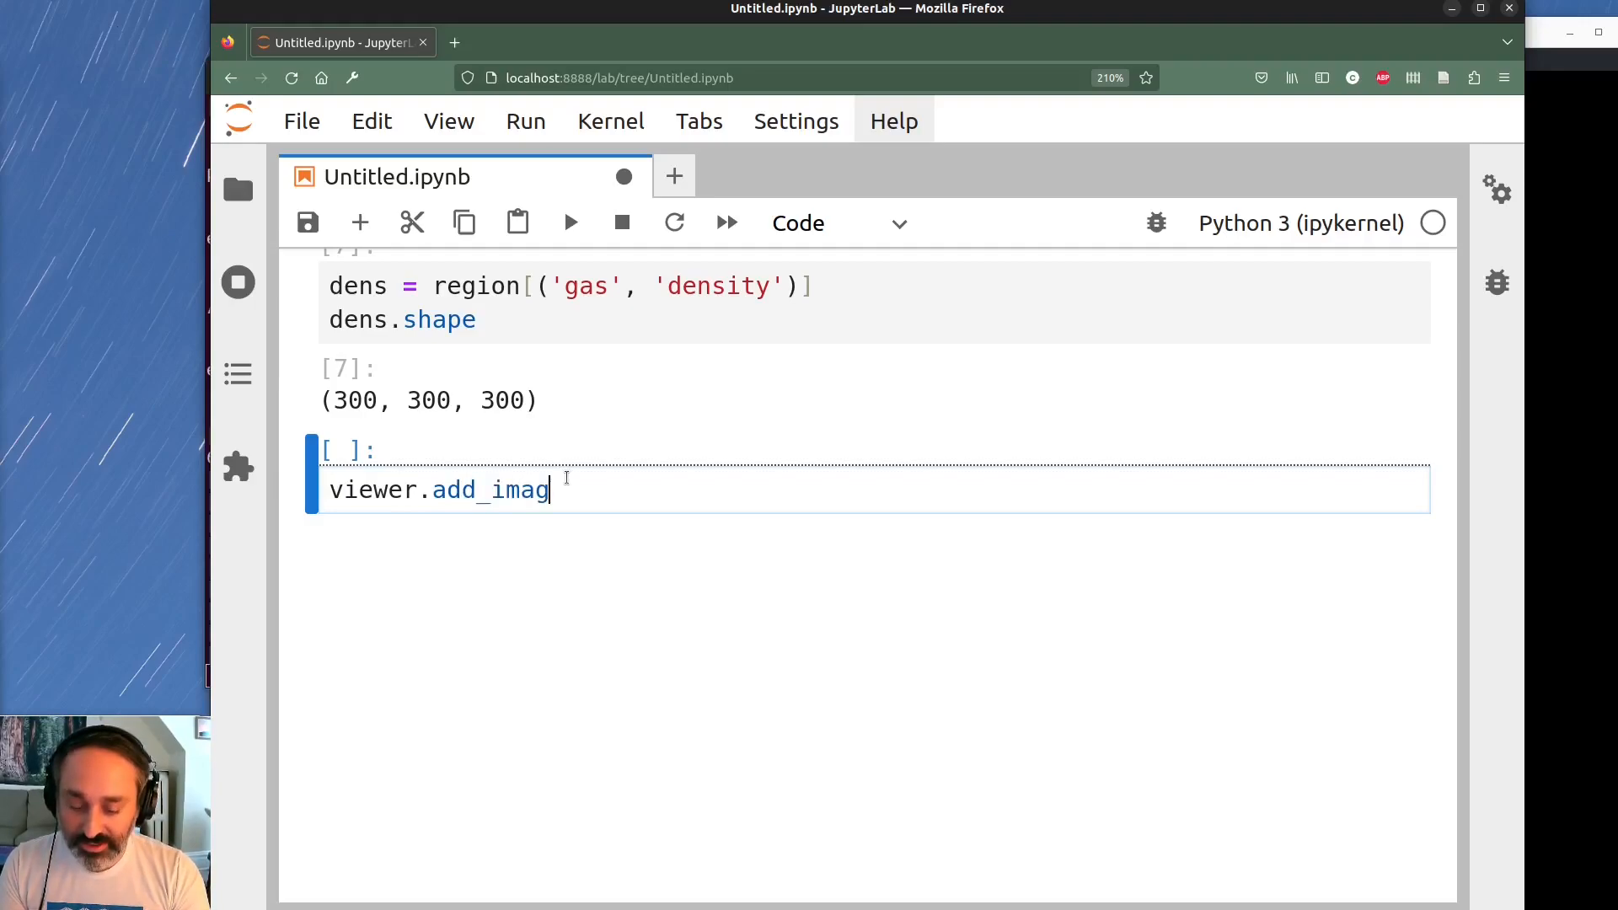
text(e(desn)
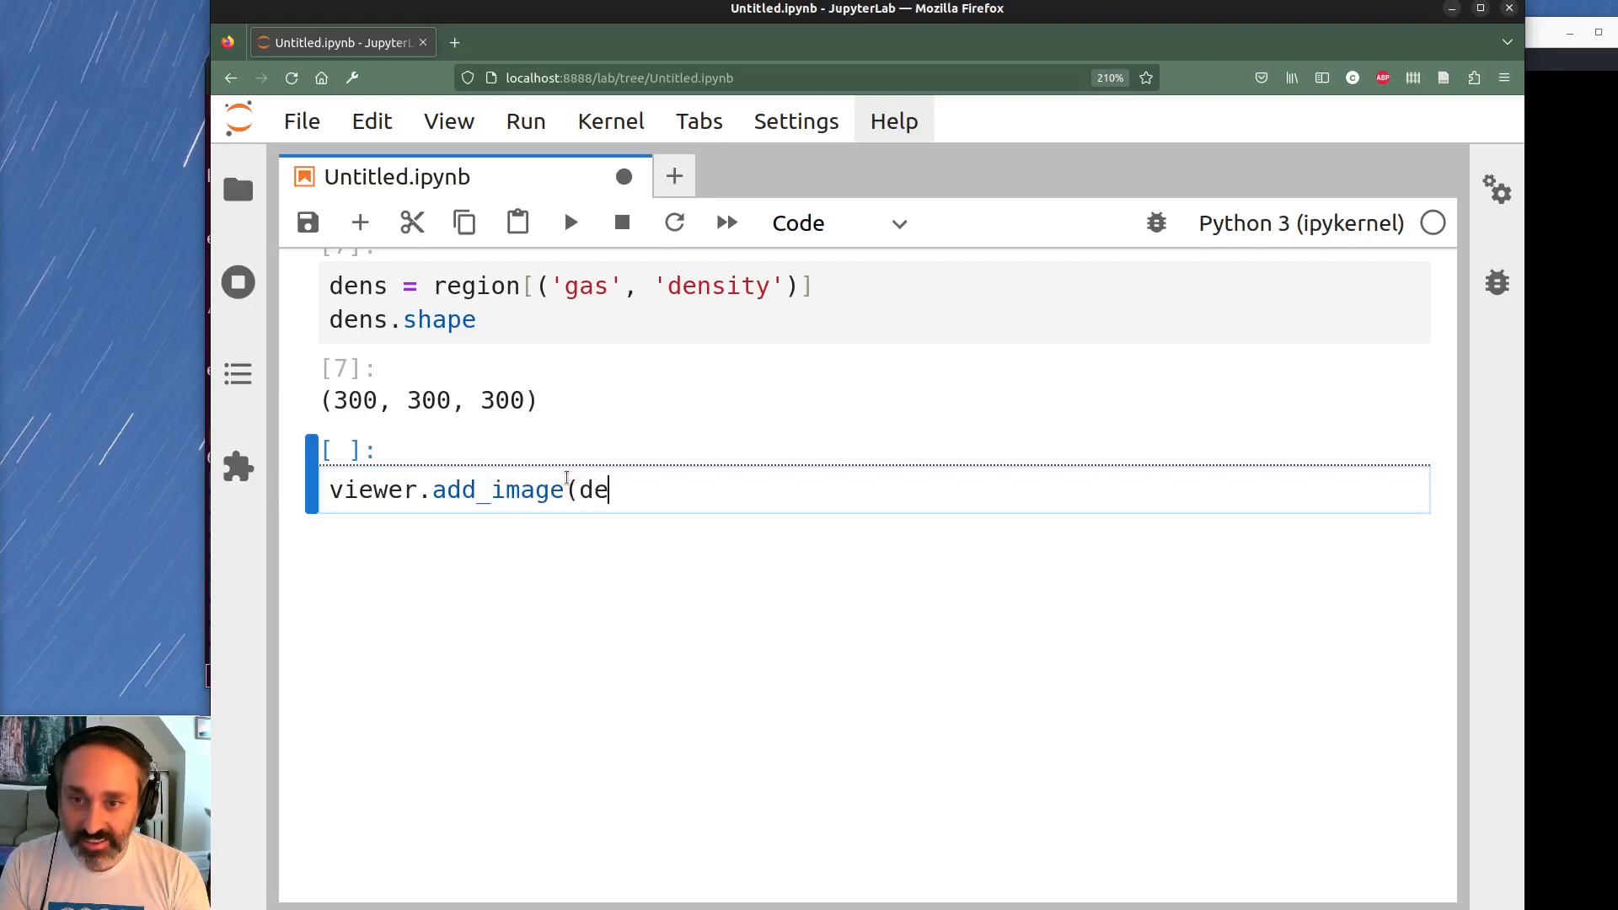
key(BackSpace)
key(BackSpace)
text(ns))
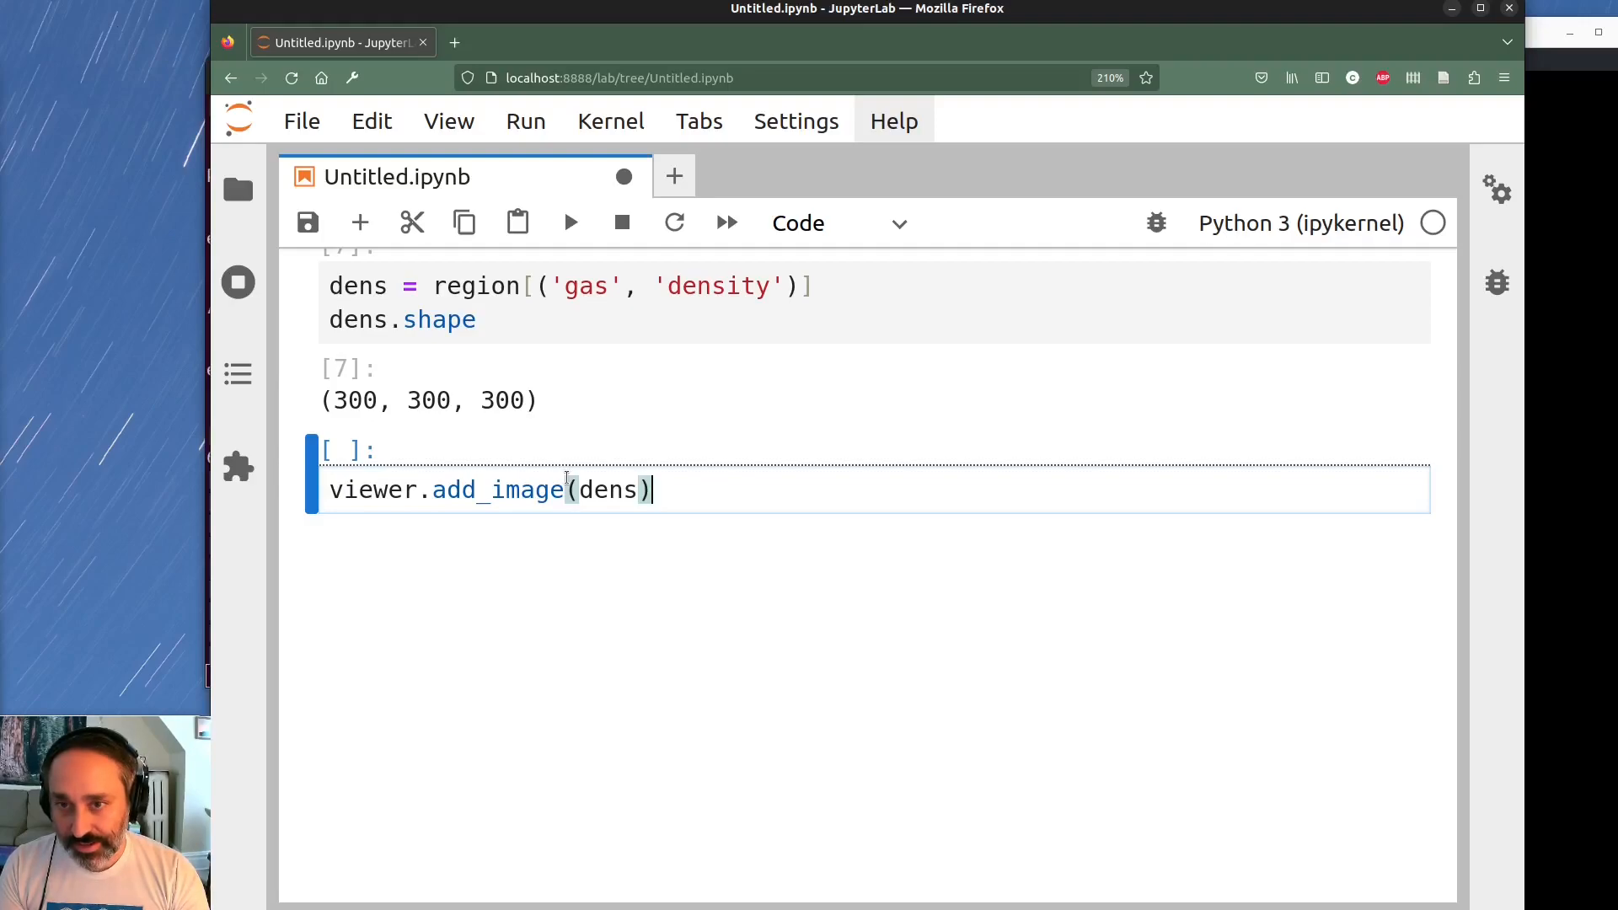
Check the density range by running dens.min() and dens.max() in separate cells, replacing the unrun add_image line
key(shift+Home)
text(dens.min())
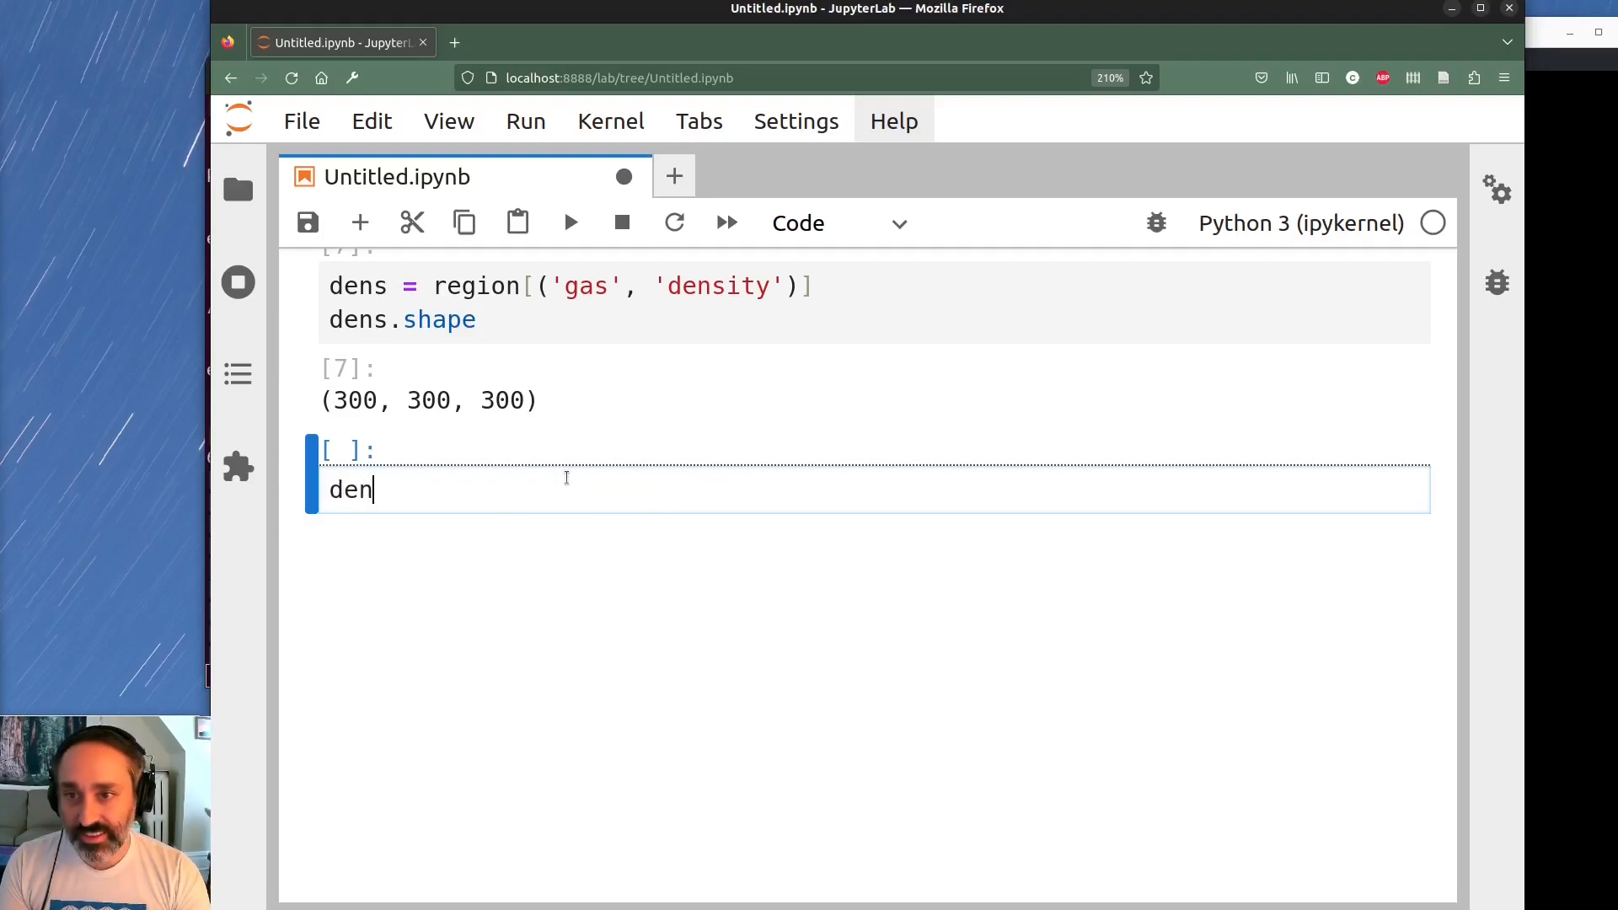
key(shift+Return)
text(dens.max())
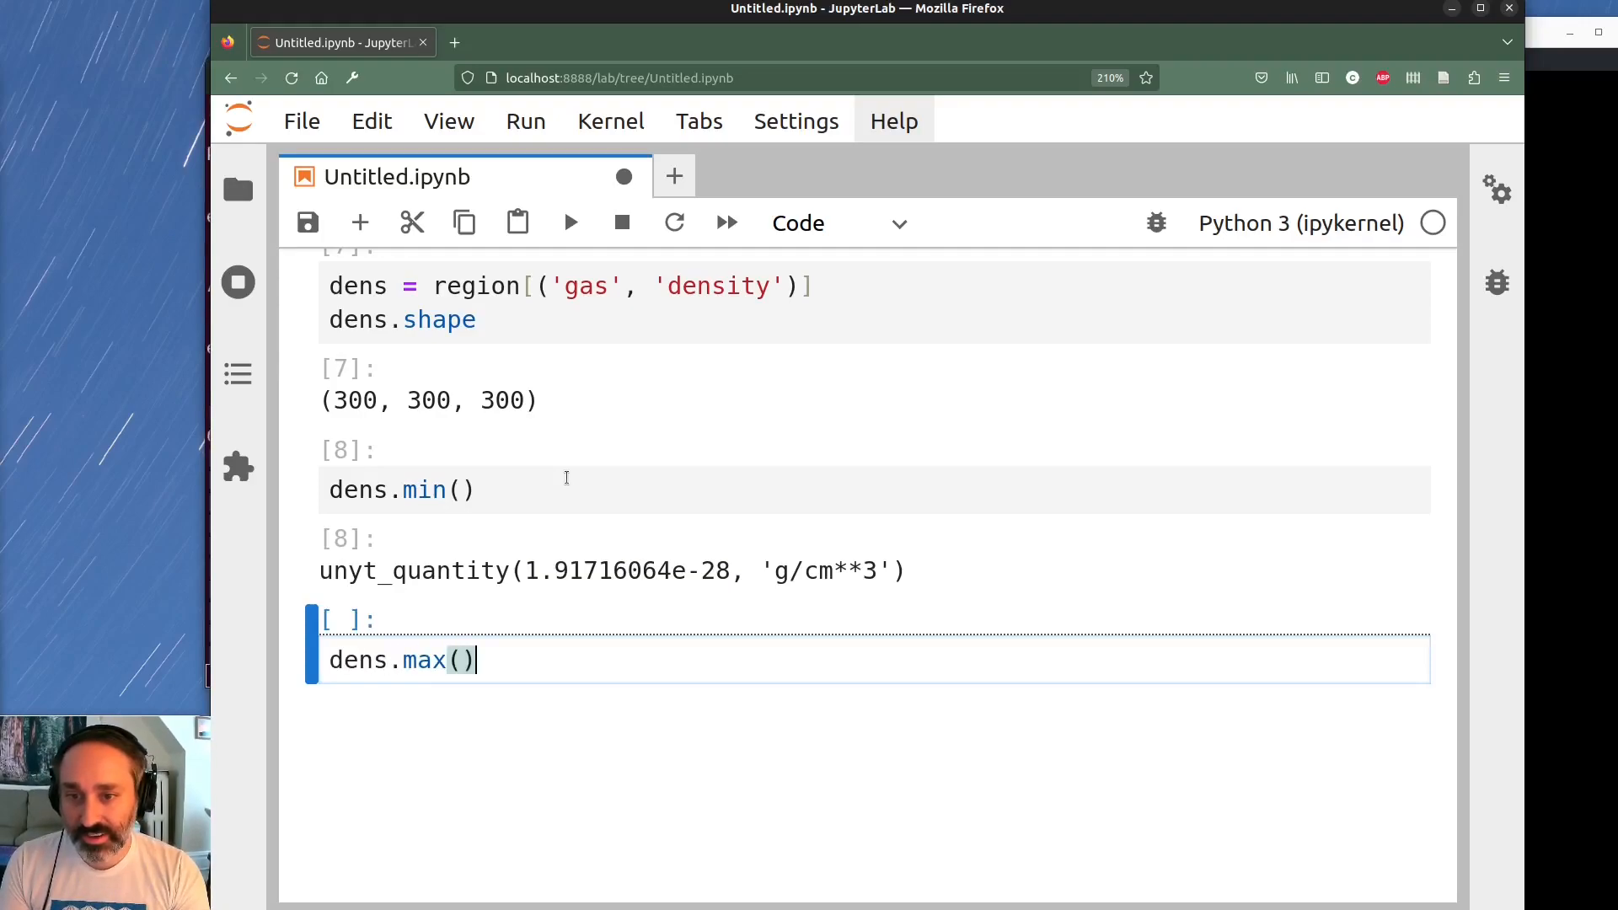
key(shift+Return)
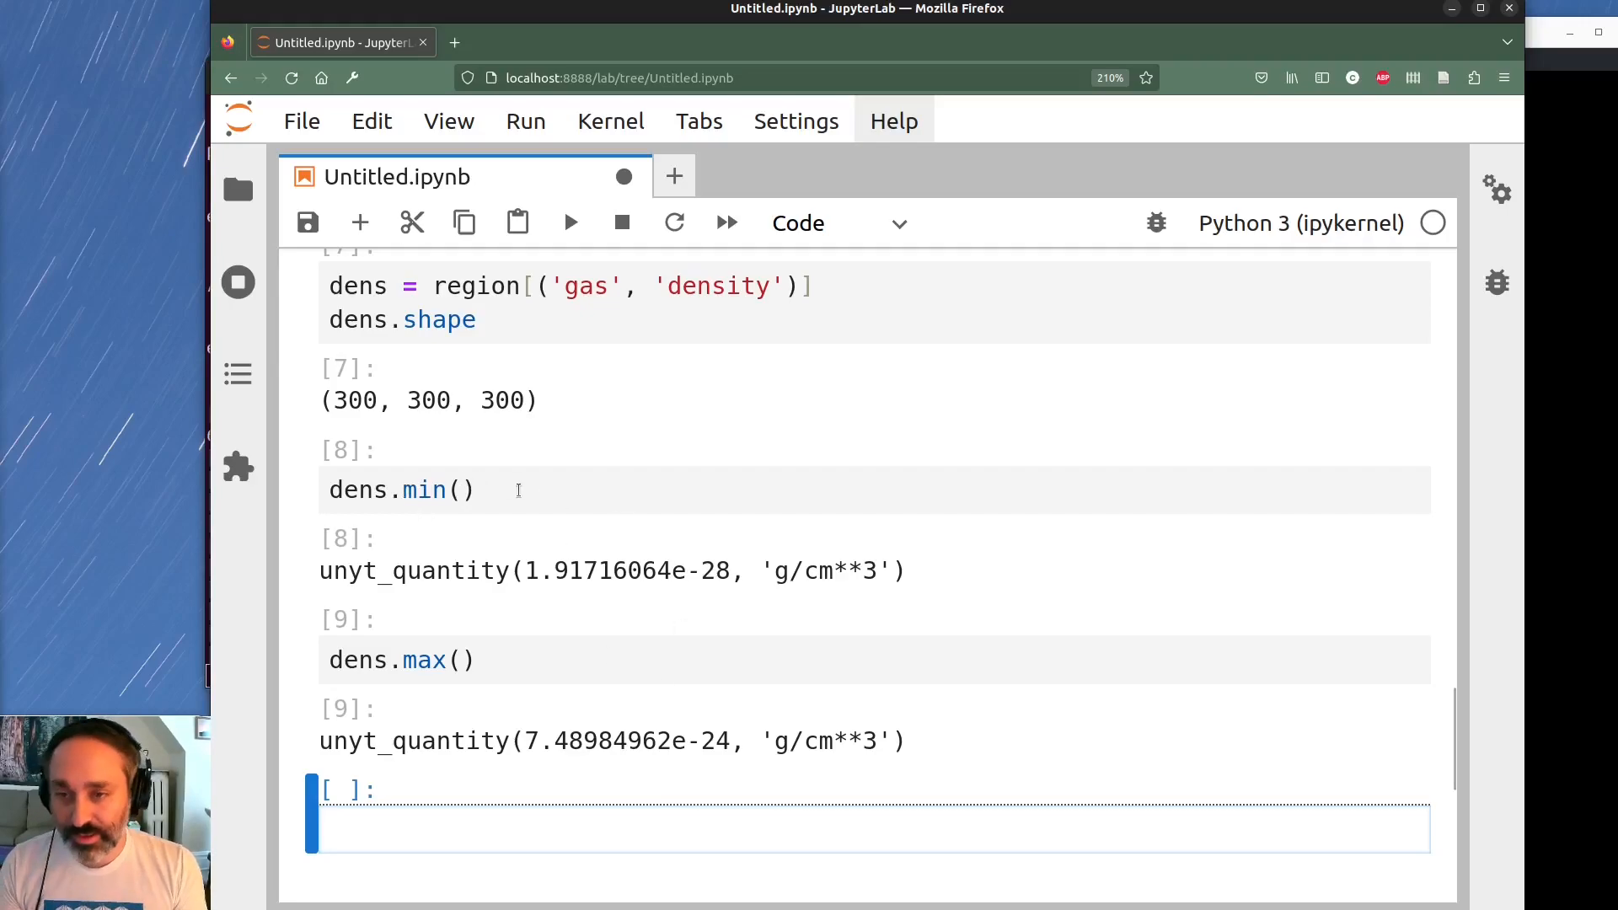
Clear the dens.min() and dens.max() code from their cells, and rerun the emptied dens.max() cell to remove its output
click(519, 491)
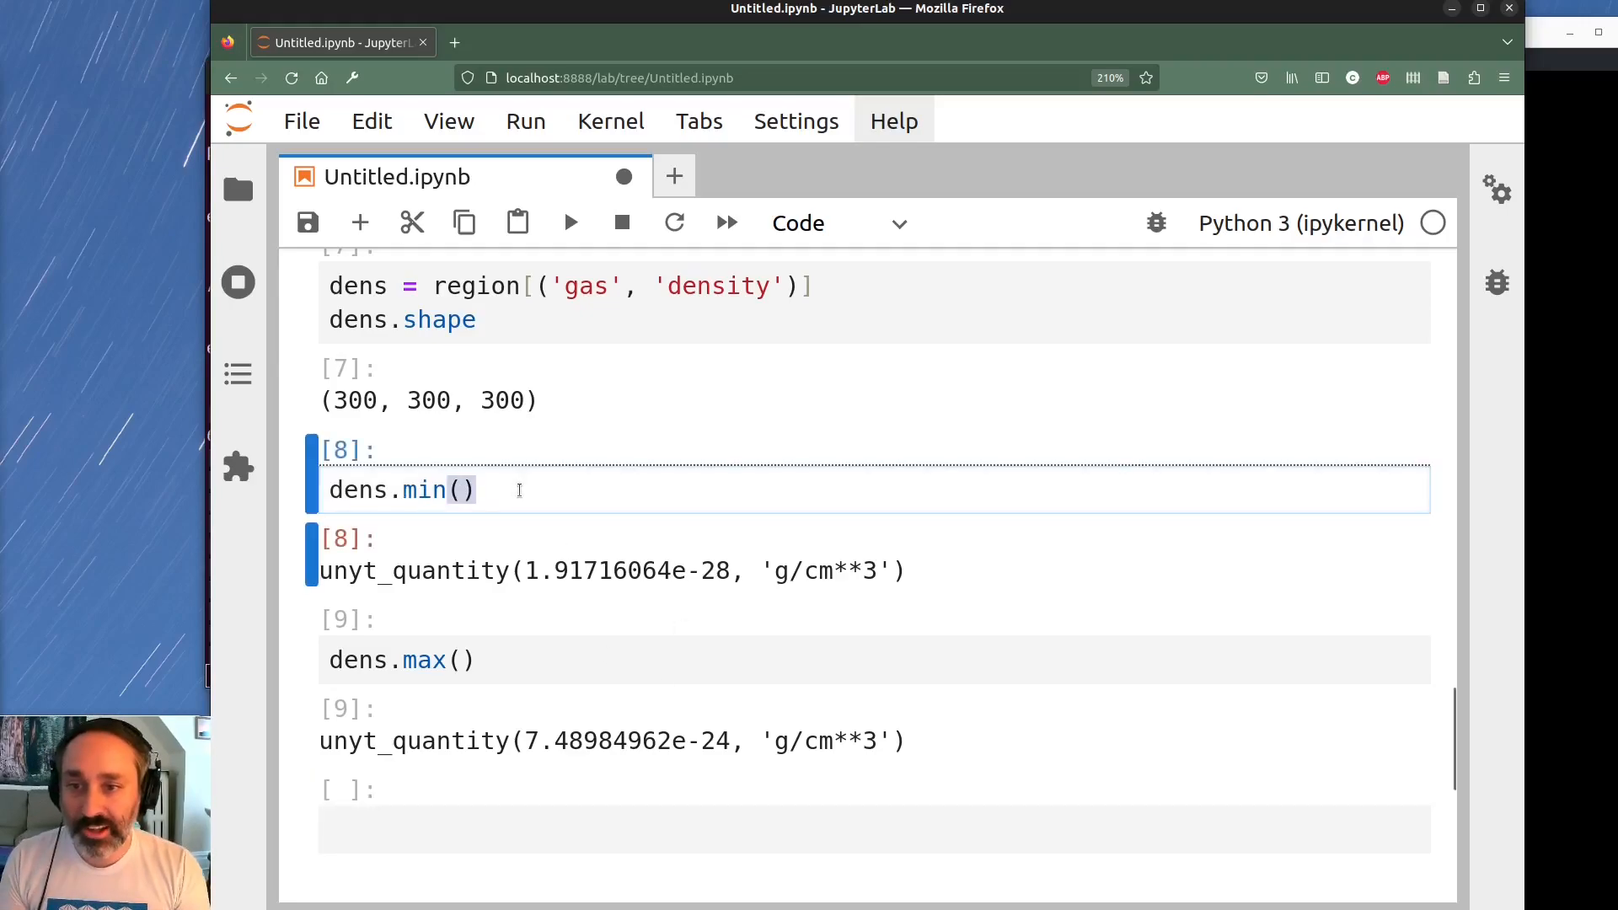
key(ctrl+a)
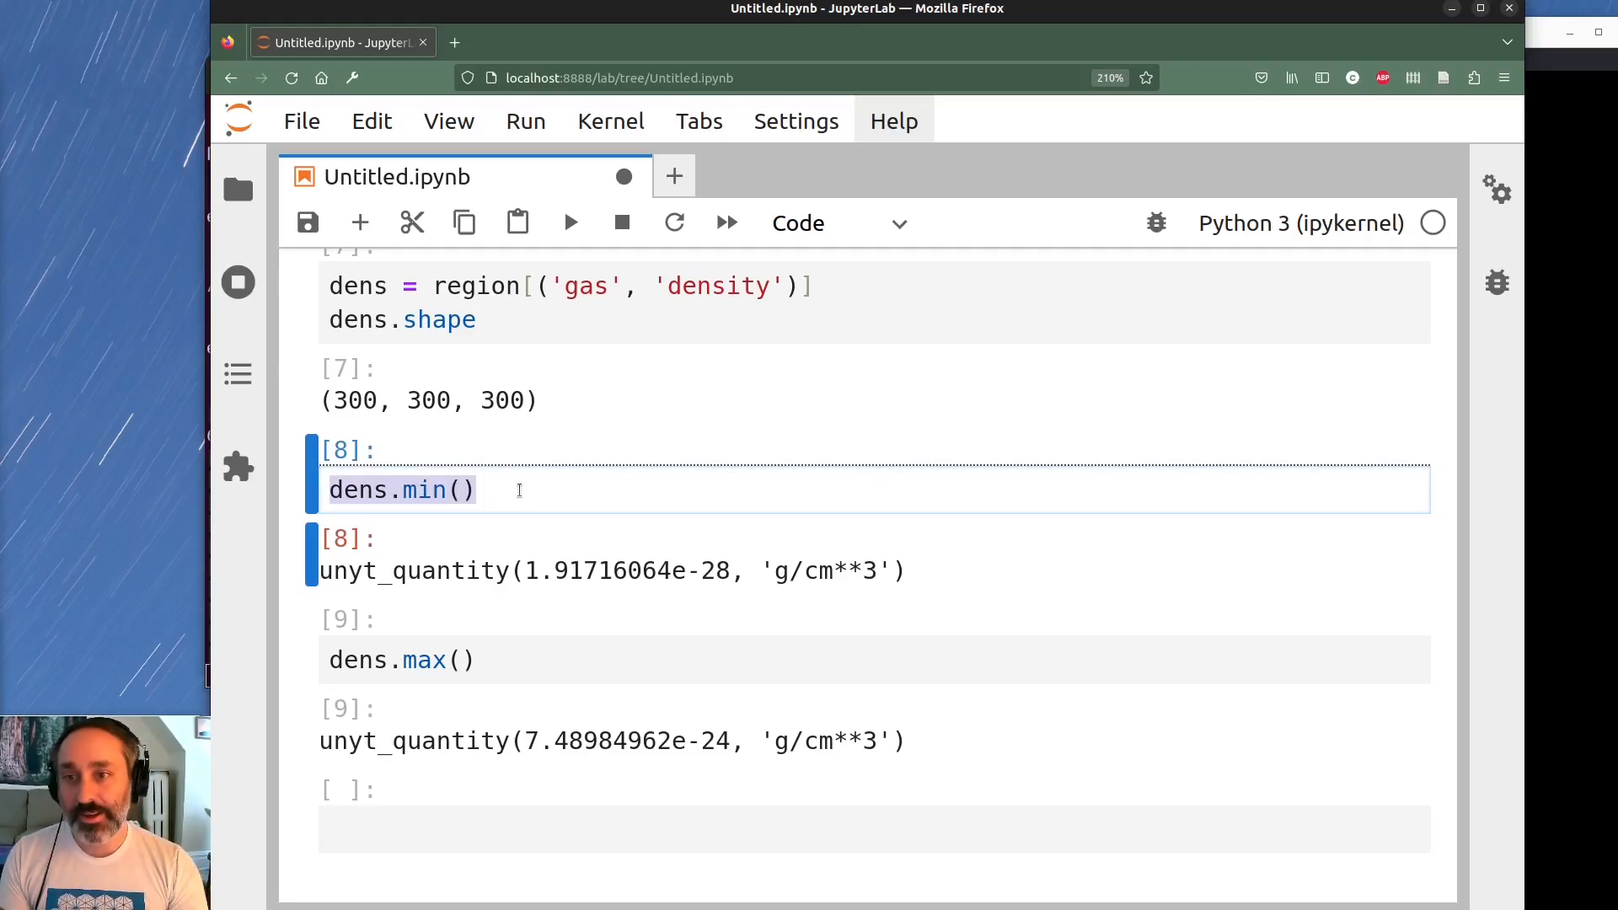
key(BackSpace)
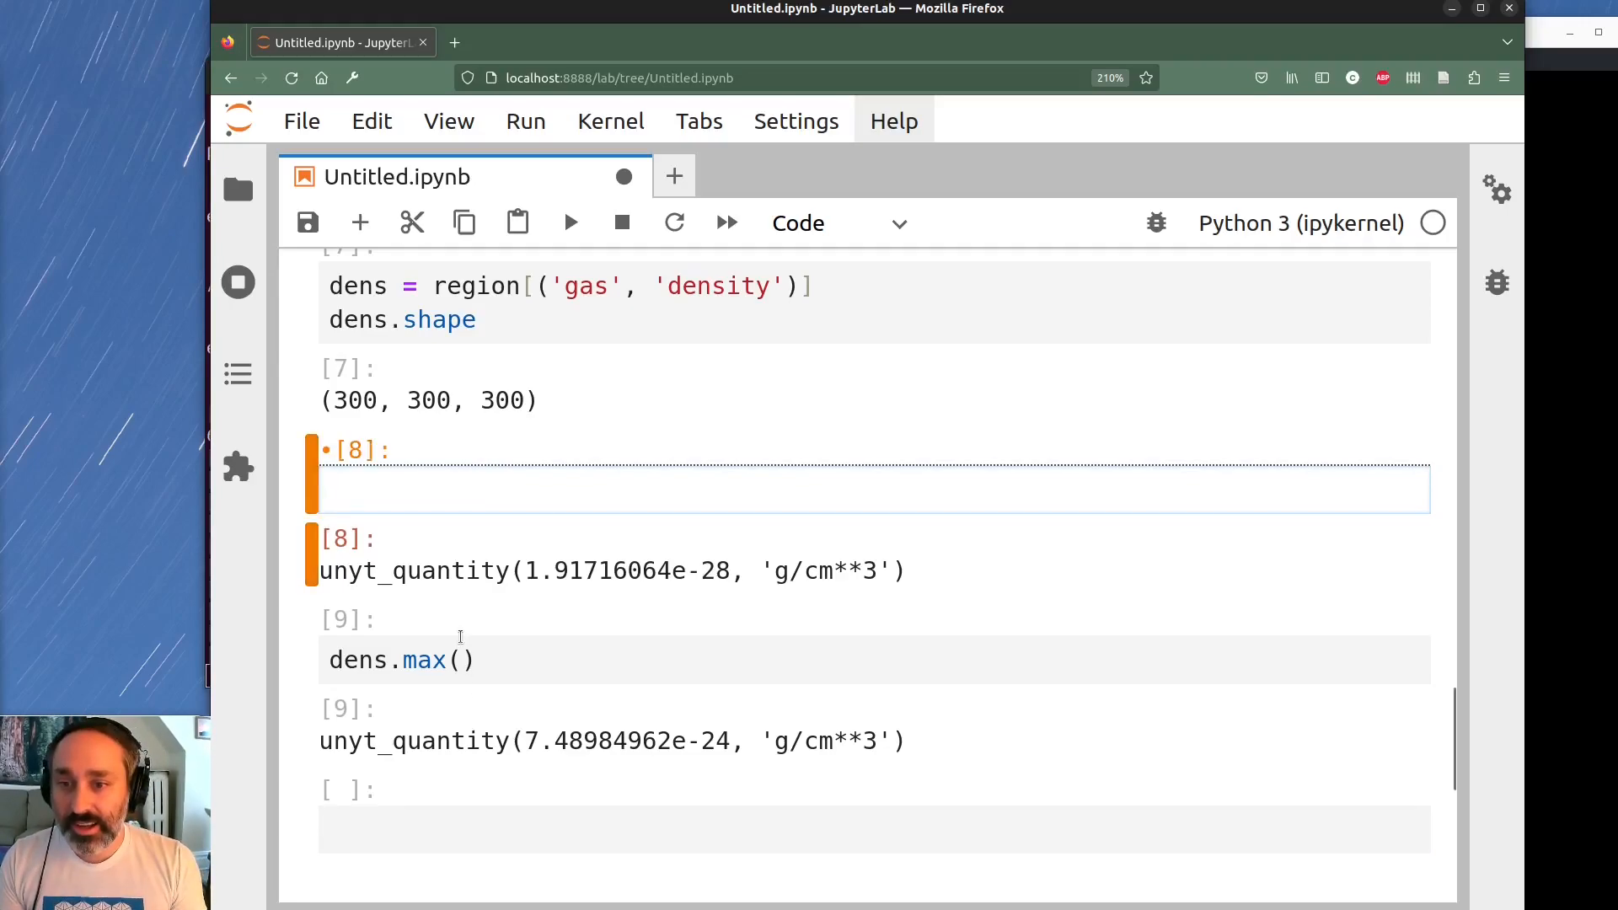
click(460, 642)
key(ctrl+a)
key(BackSpace)
key(shift+Return)
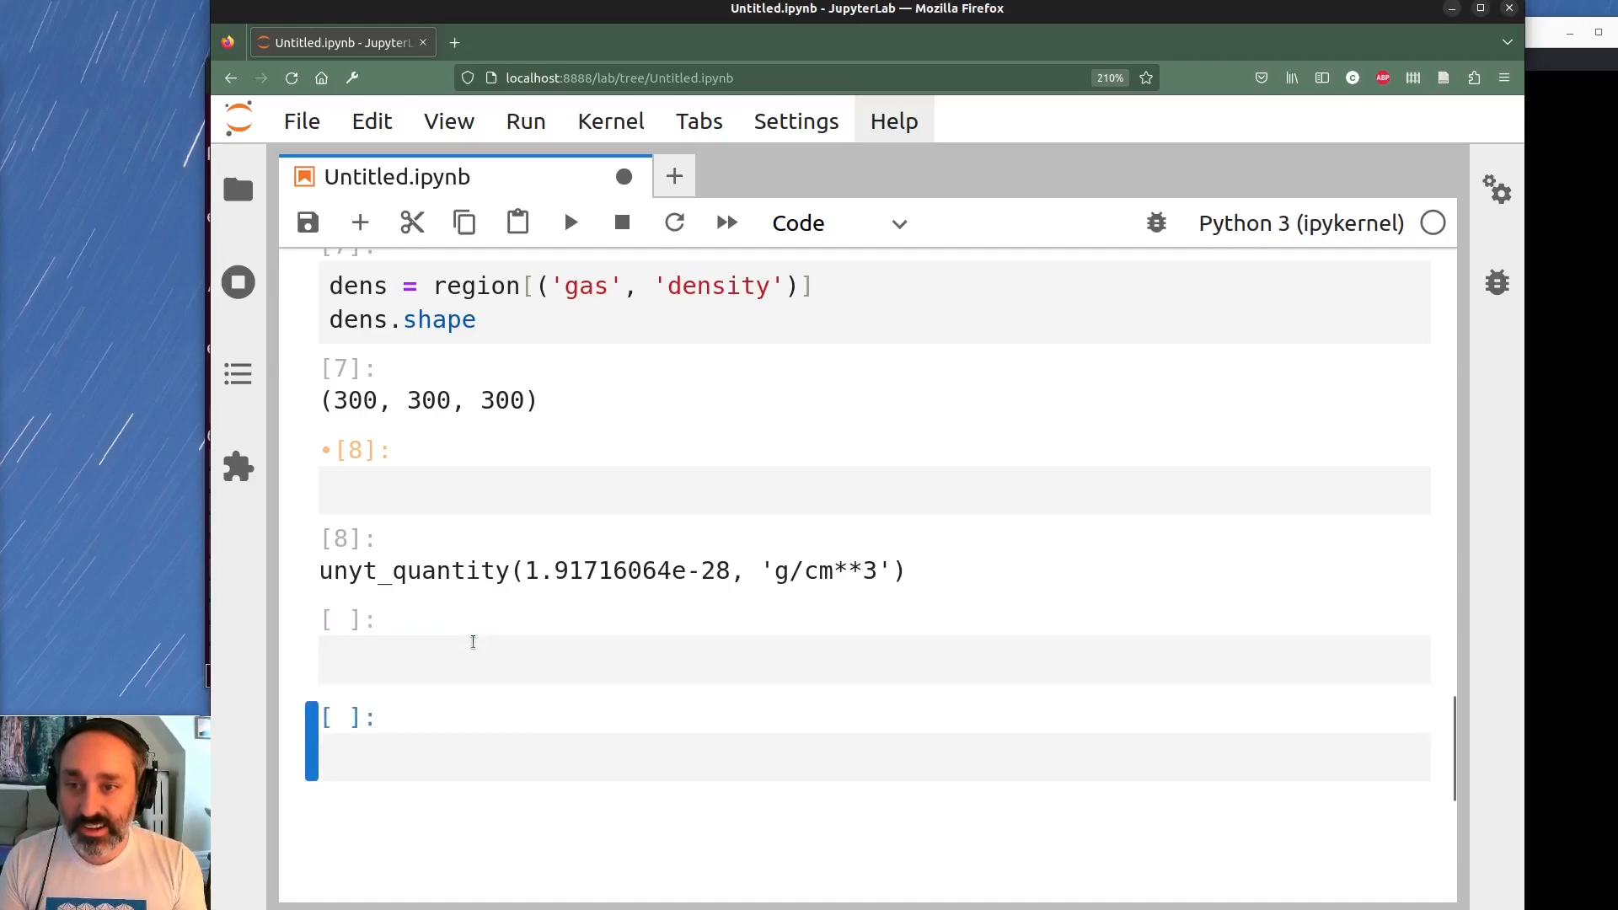
Add the logarithm of the density to the napari viewer by running viewer.add_image(np.log10(dens)) in the cell cleared of dens.min()
click(448, 492)
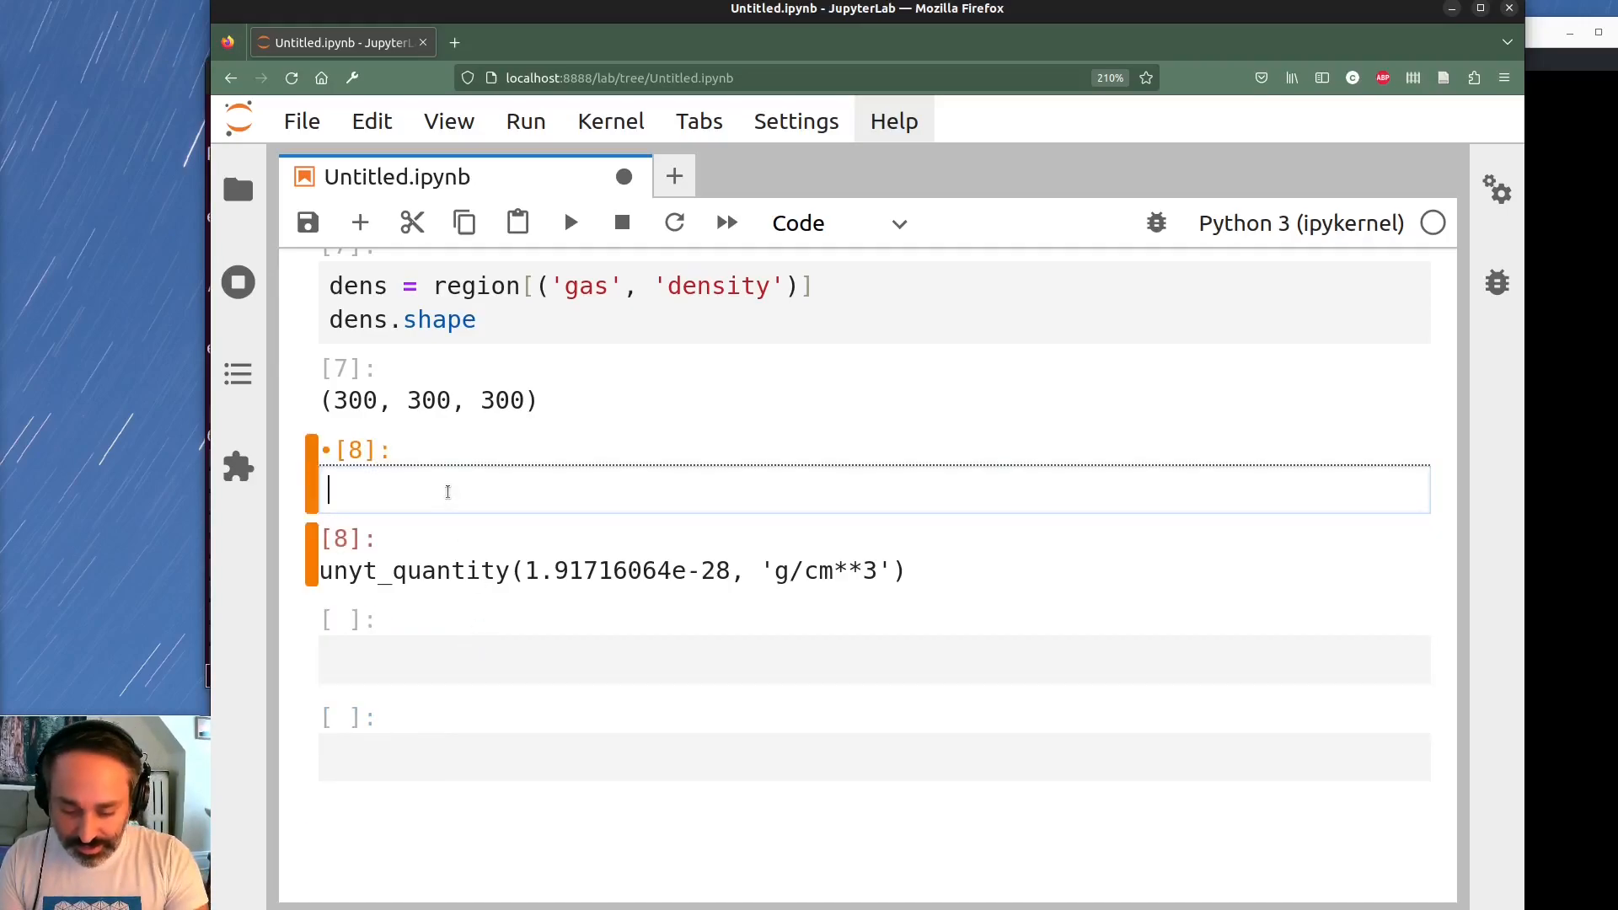
text(viewer)
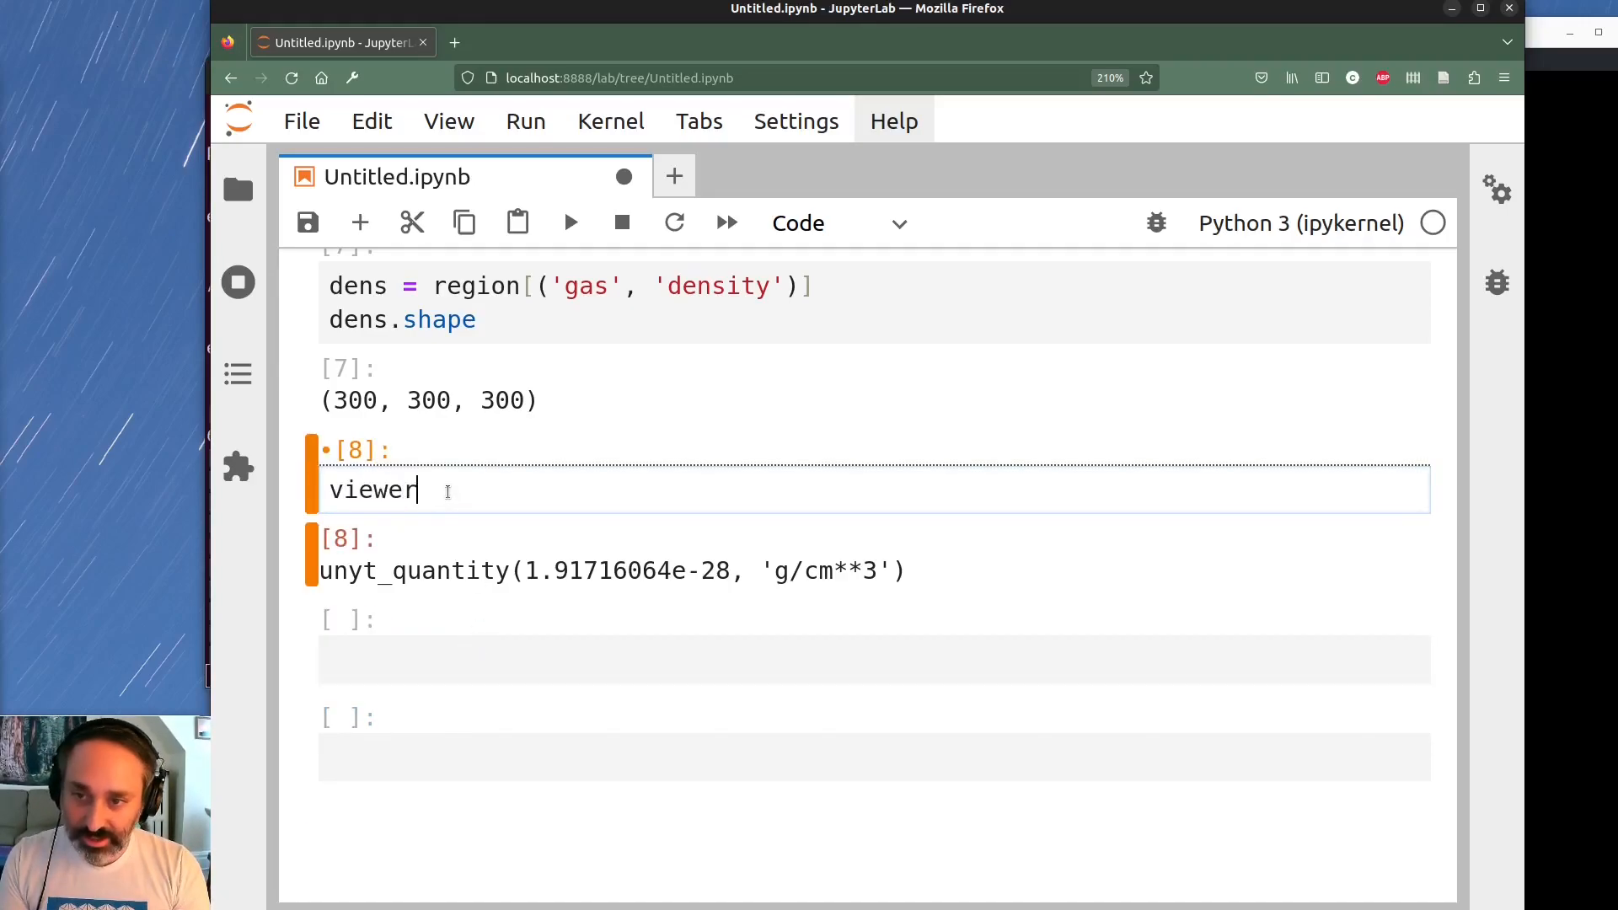
text(.add_)
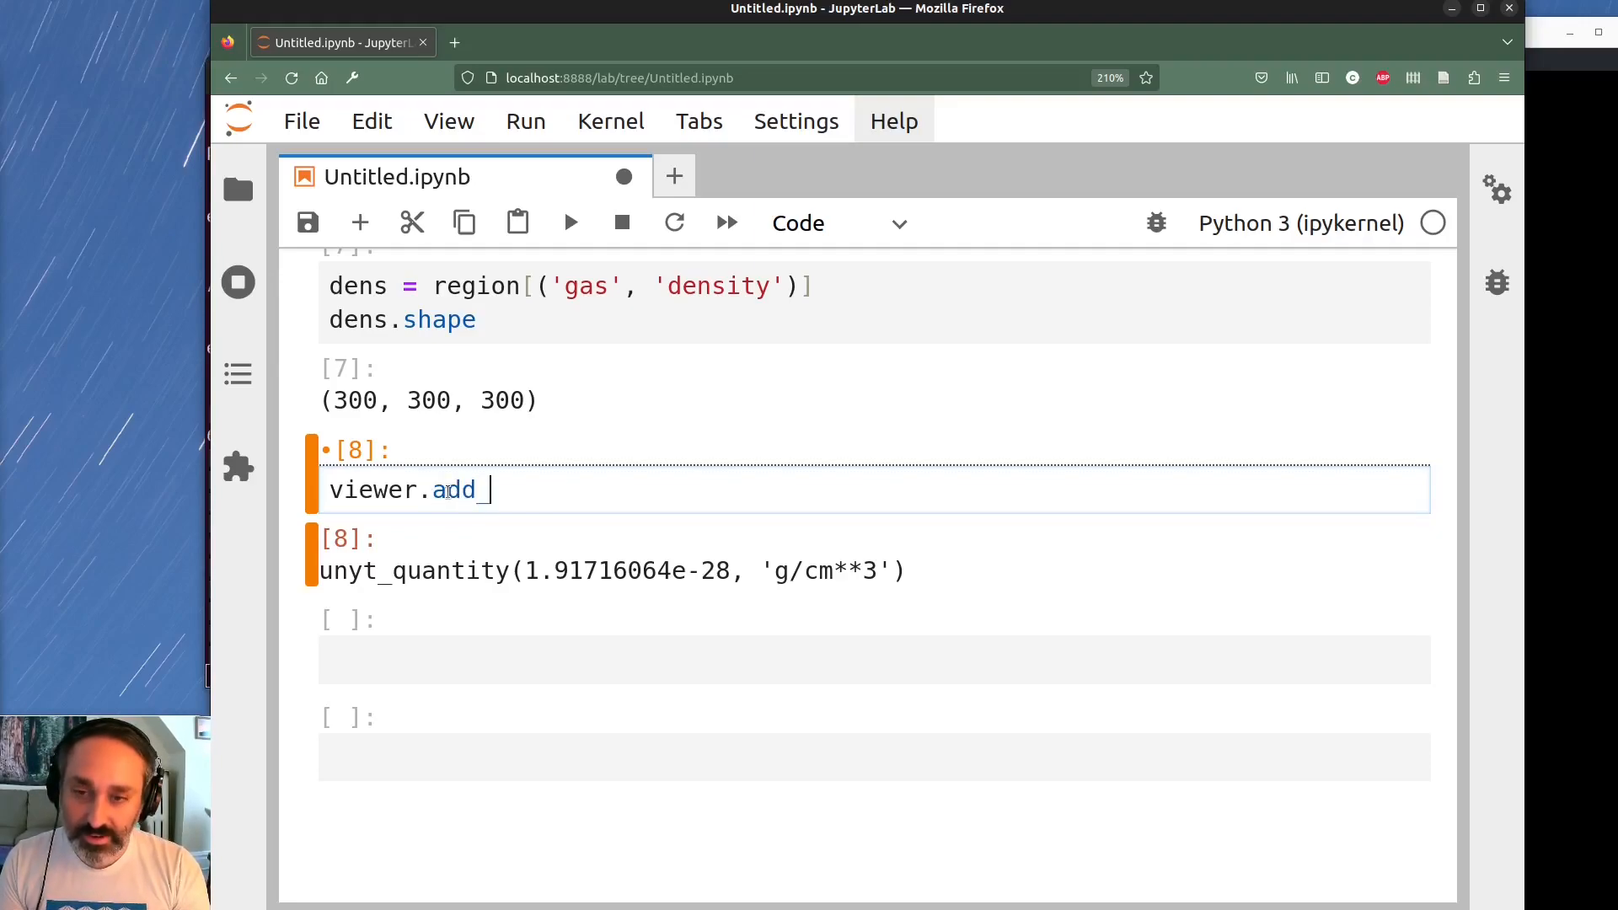
text(image(np.log10()
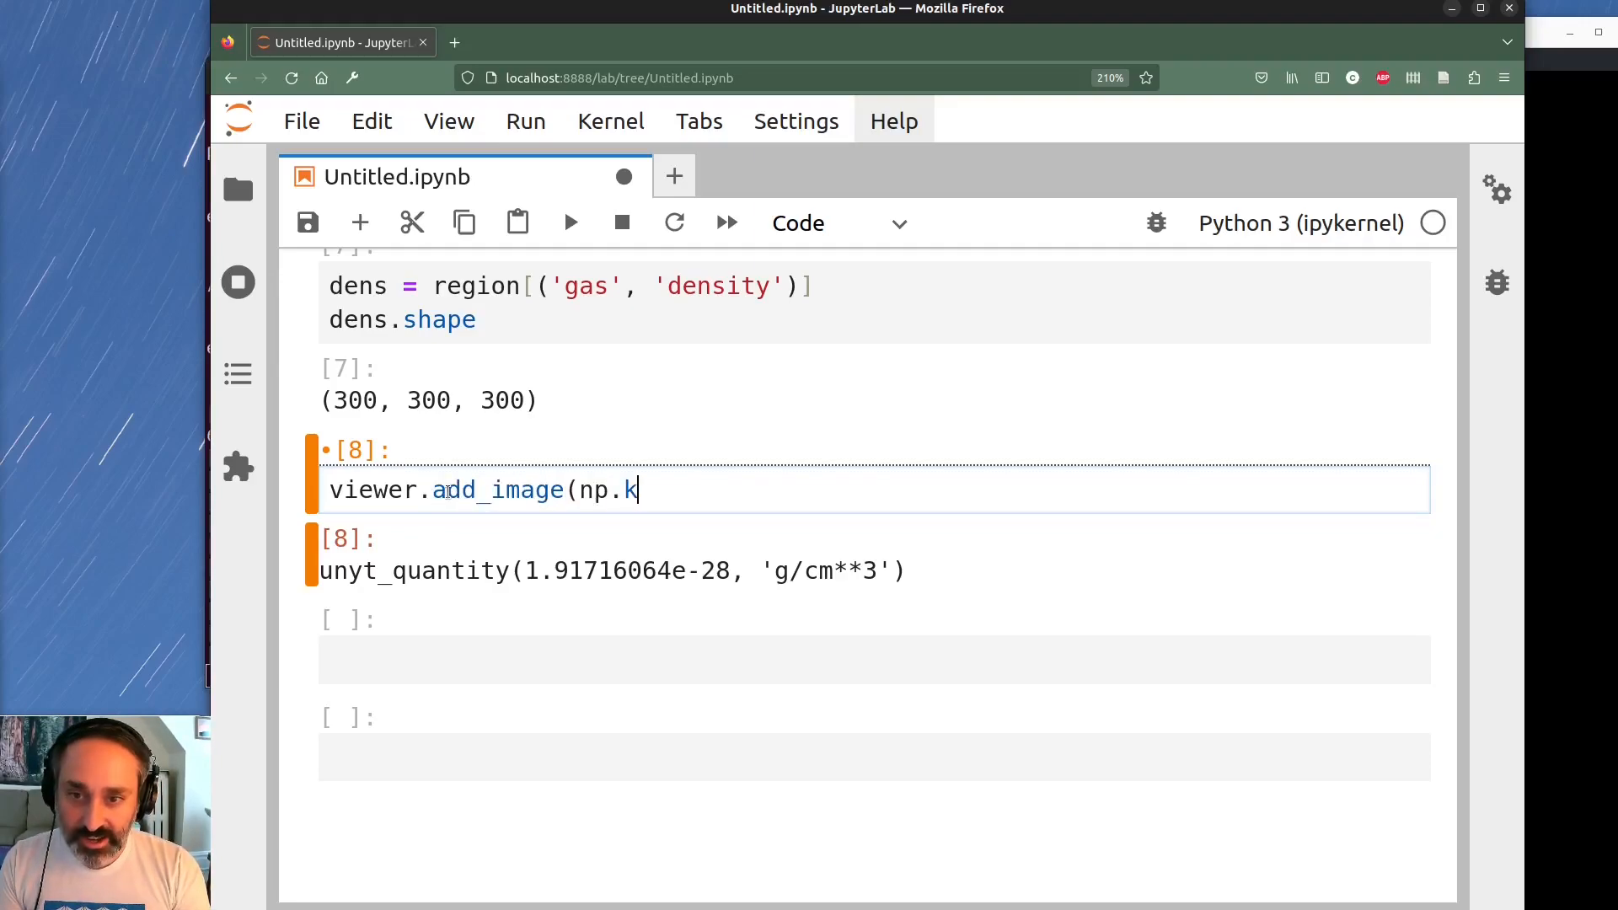
text(dens)))
key(shift+Return)
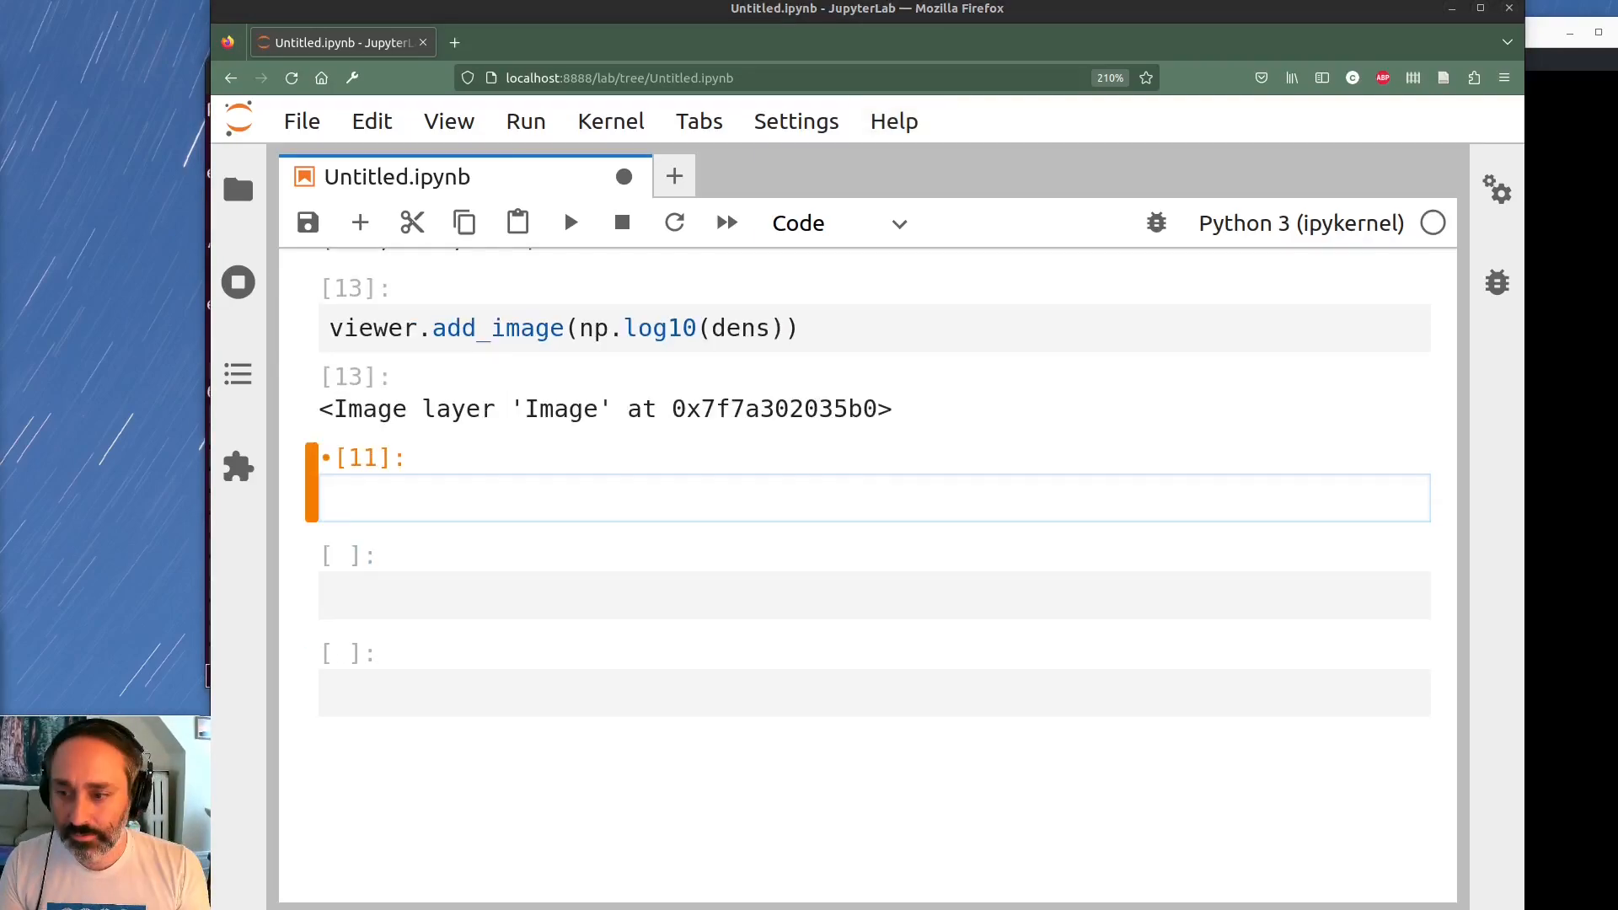
Assign the region's gas temperature with T = region[('gas', 'temperature')] in the emptied cell and run it
click(395, 483)
text(T)
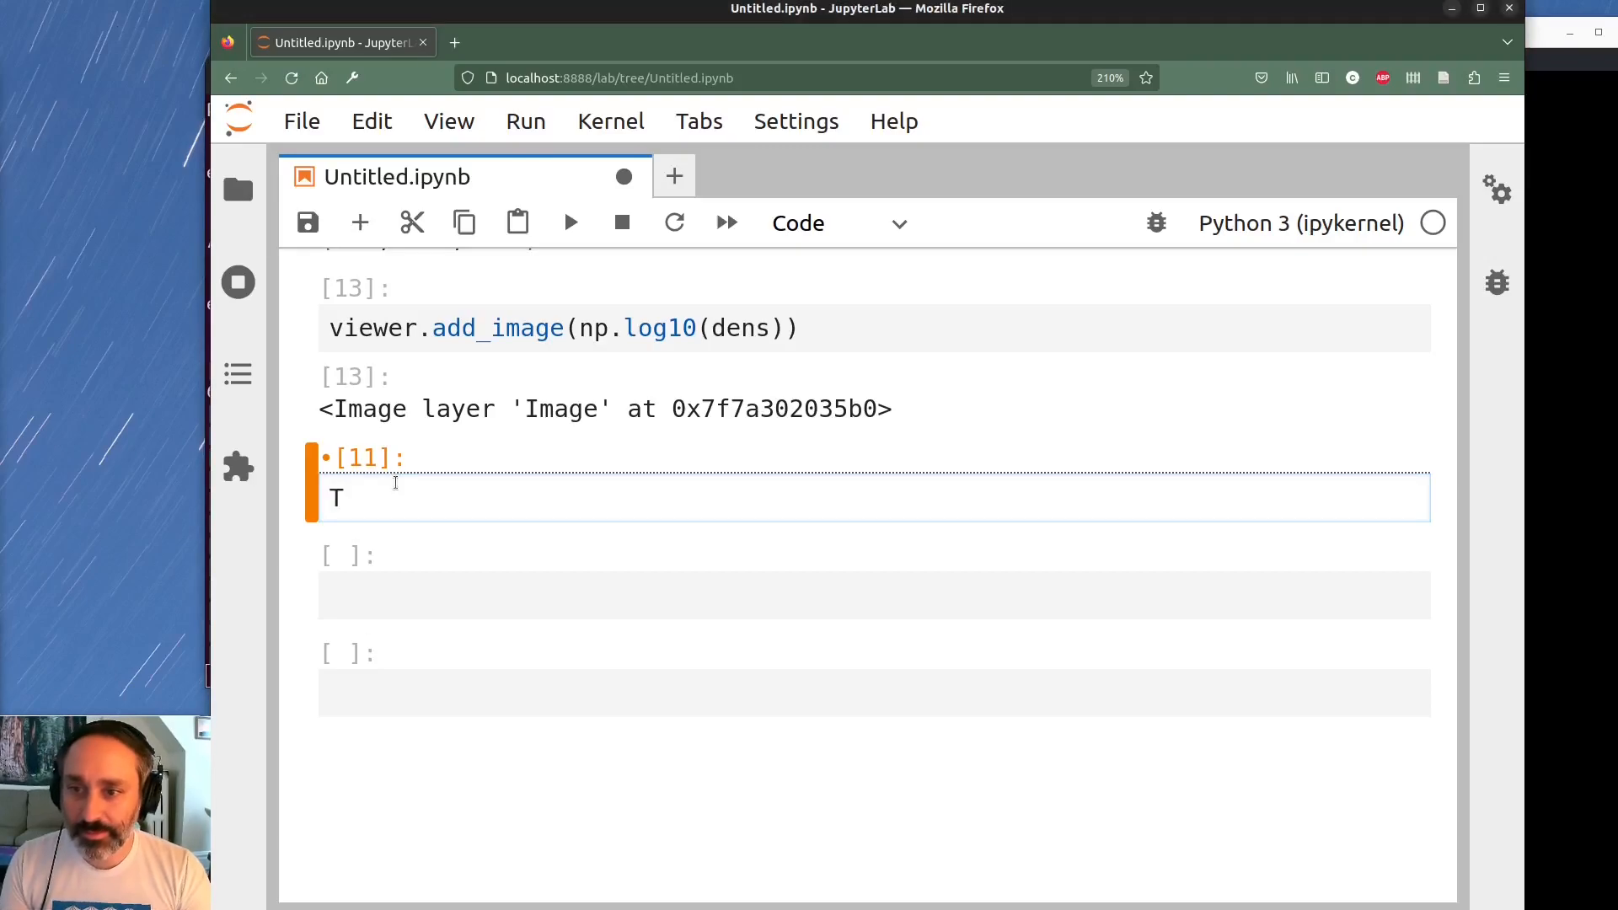
text( = )
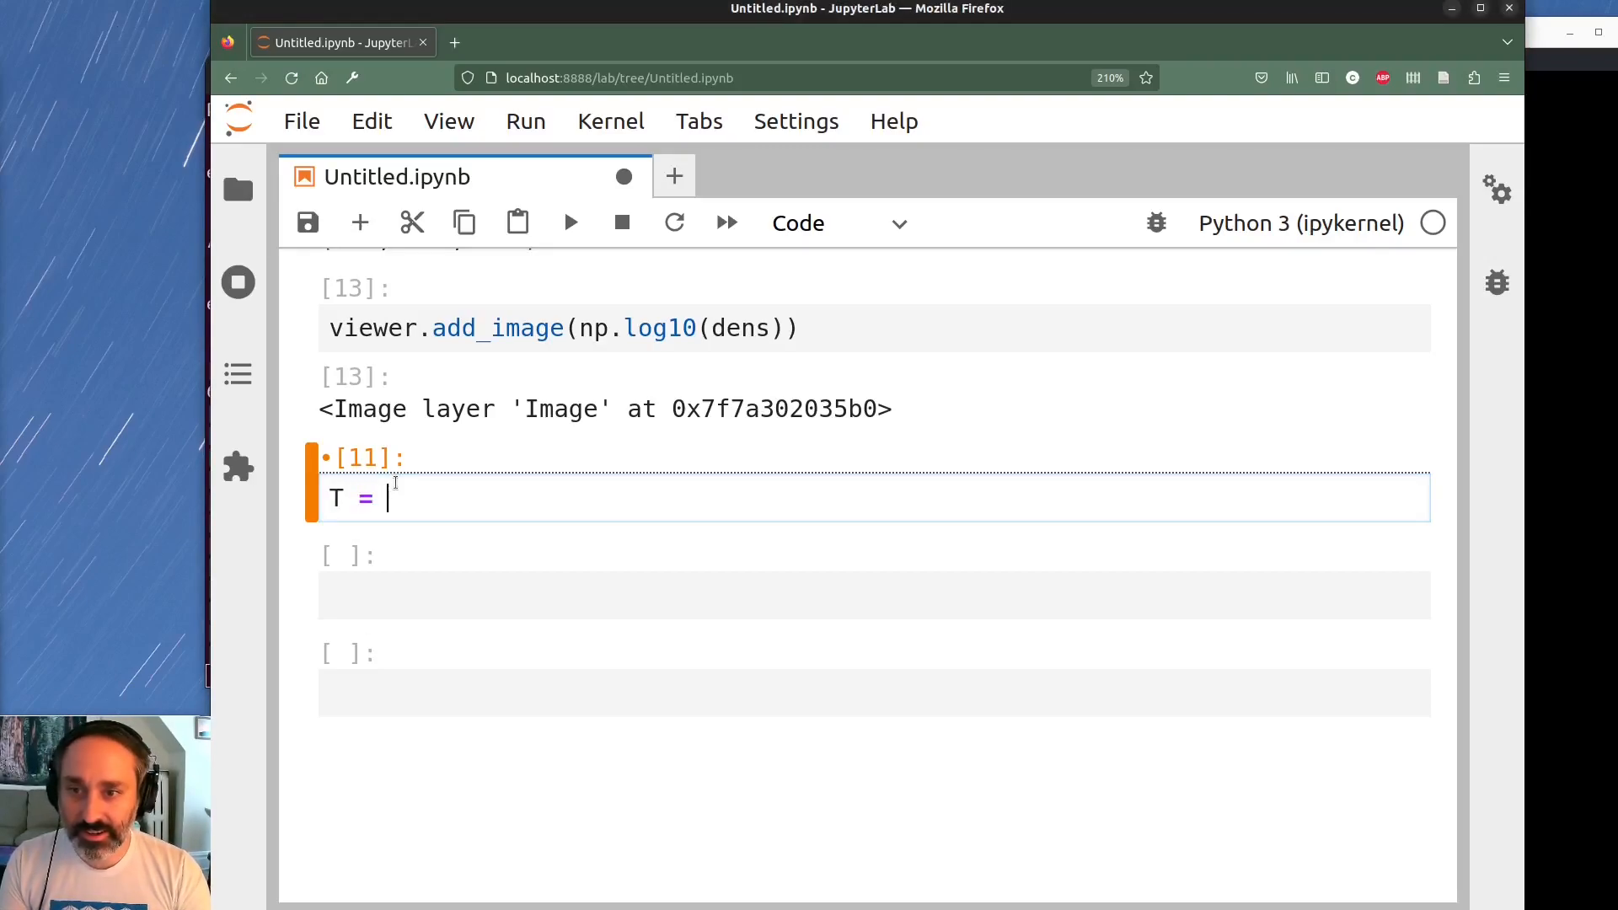
text(region[)
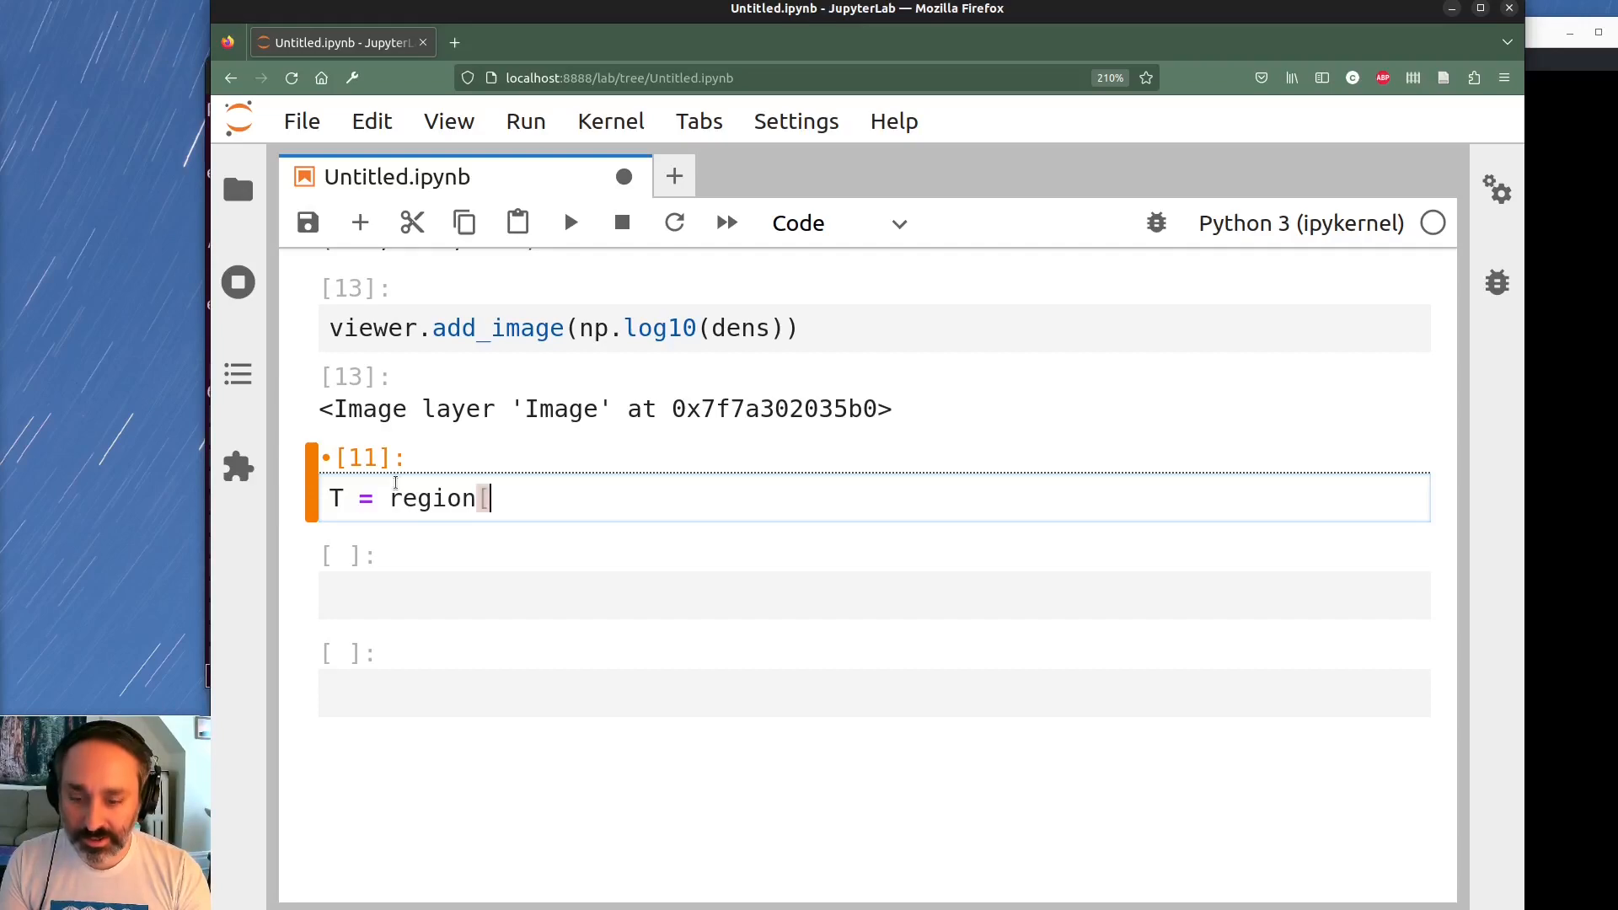
text(('gas', 'temperature')])
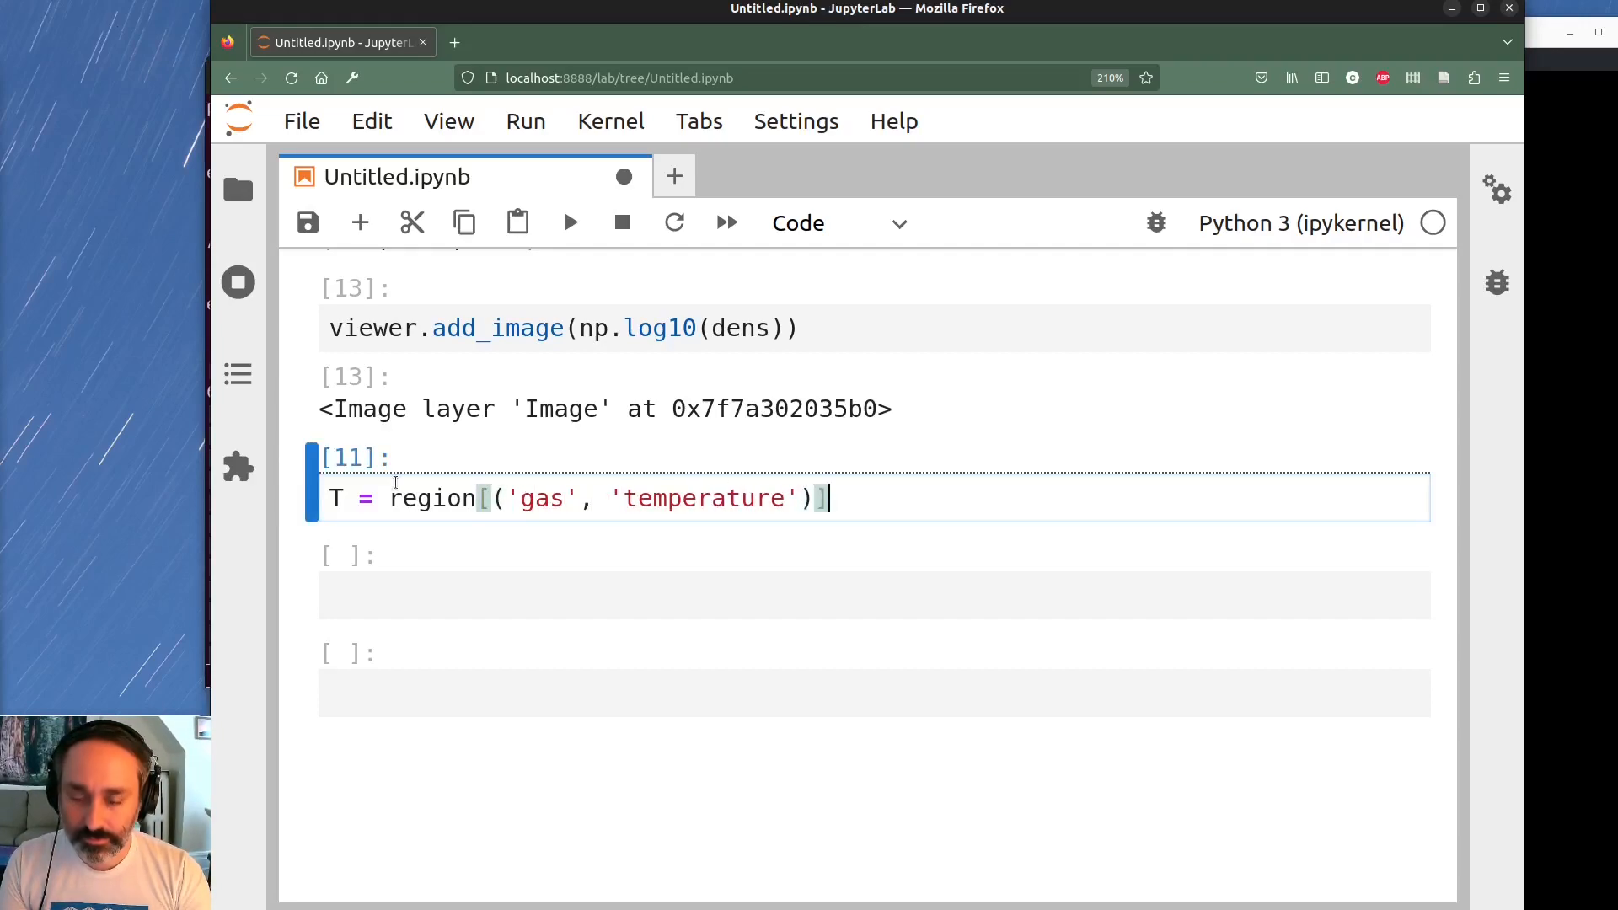
key(shift+Return)
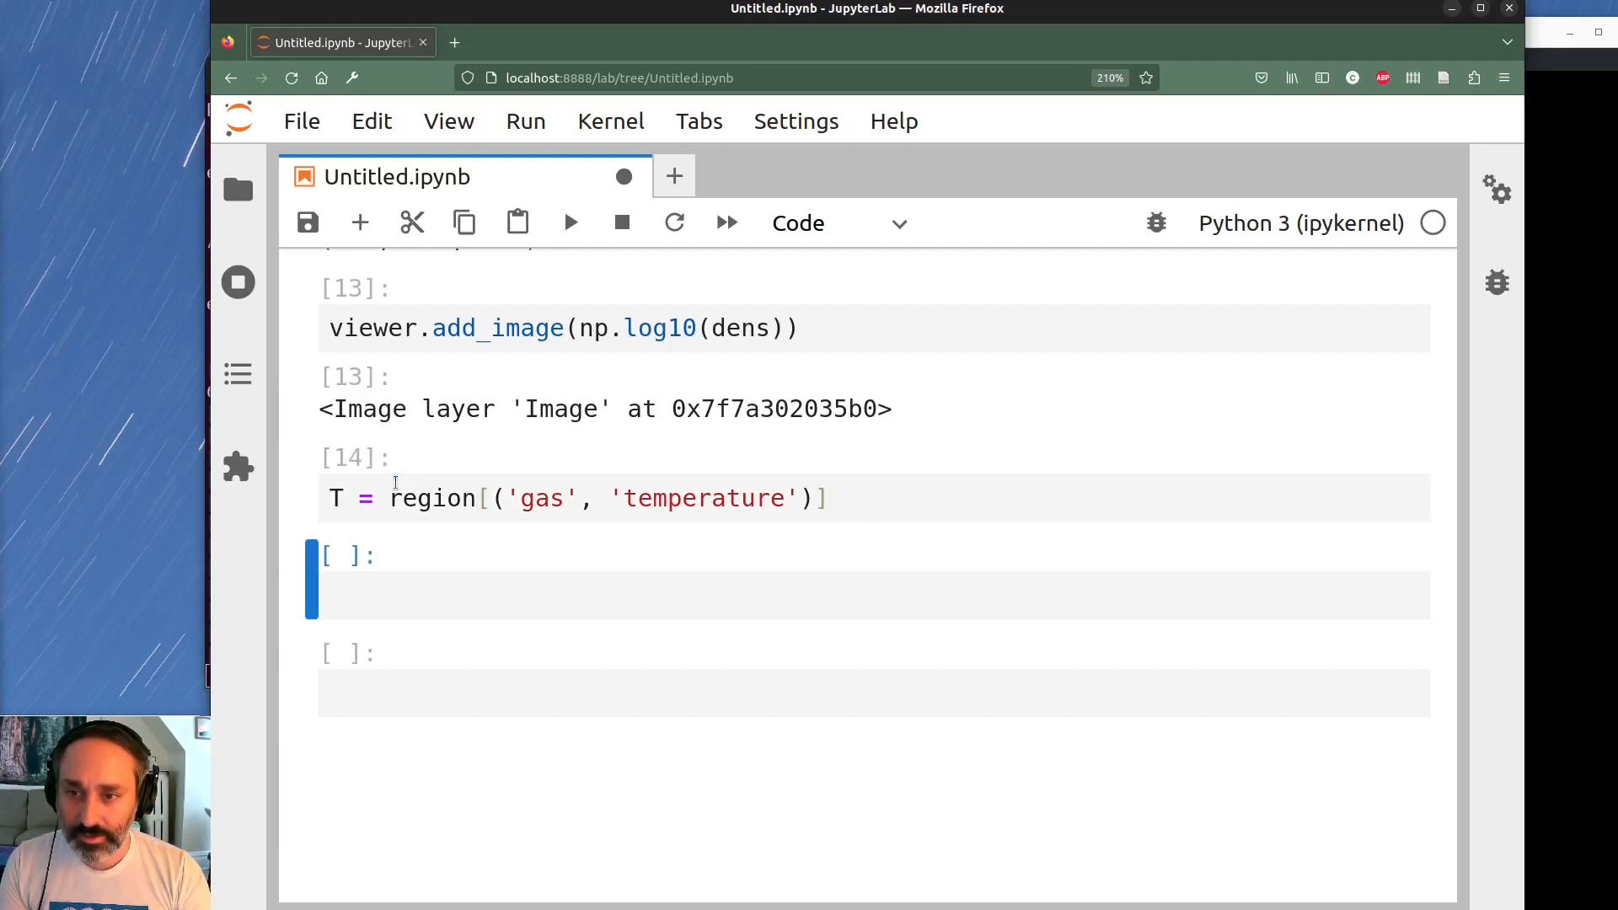
Add the logarithm of the temperature to the viewer by running viewer.add_image(np.log10(T), name='temperature') in the next empty cell
click(590, 594)
text(viewer.add_image(np.log10(T), name='temperature'))
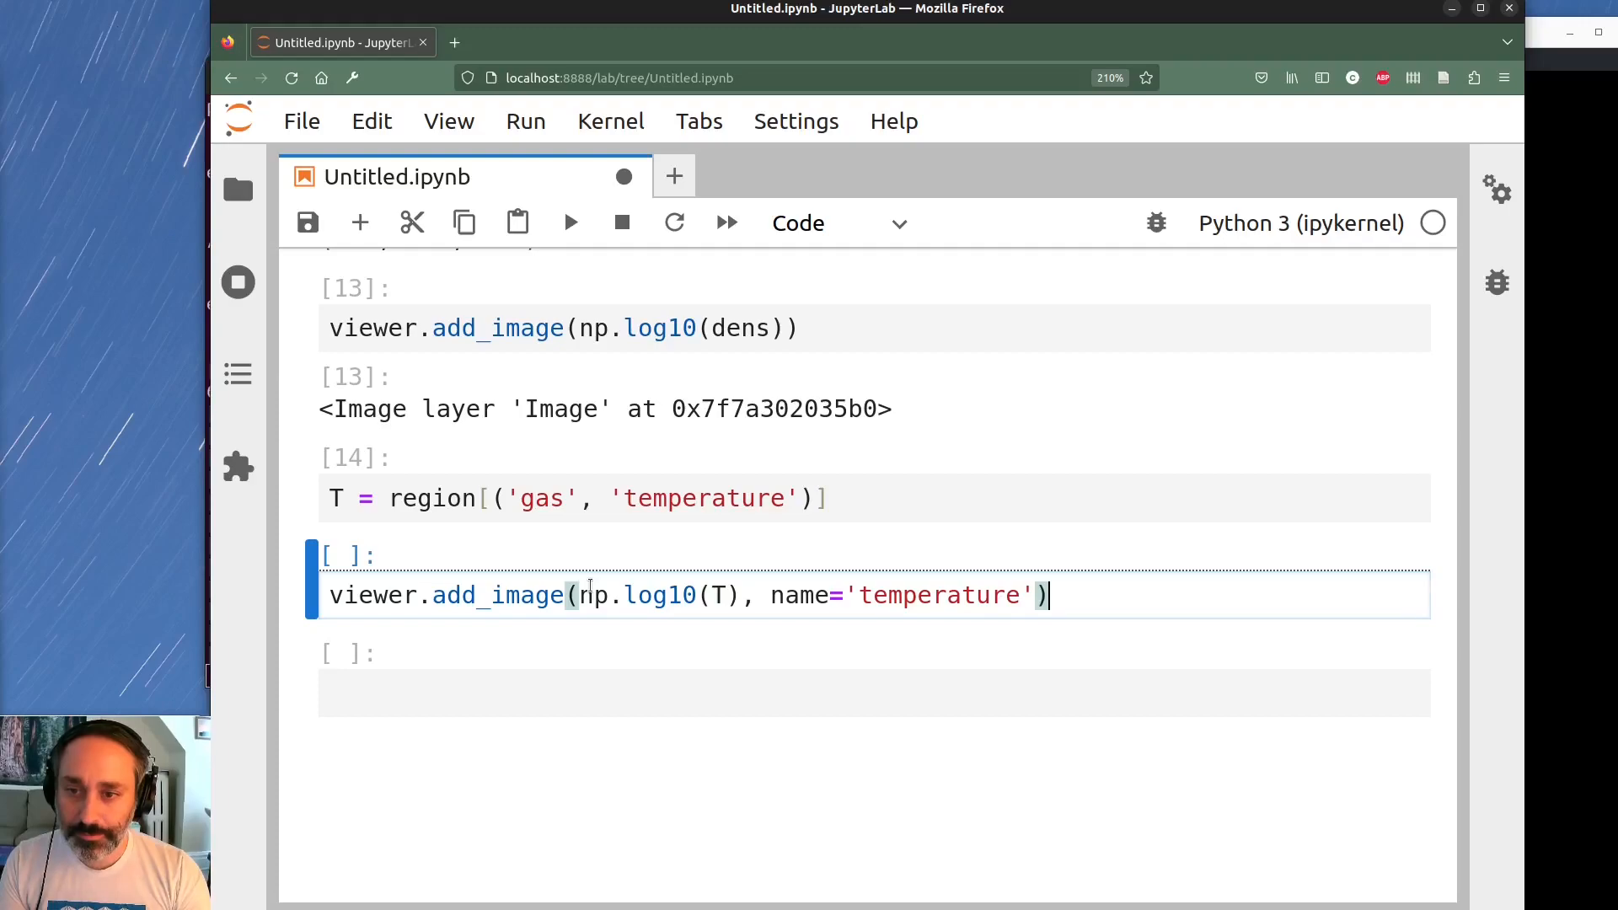
key(shift+Return)
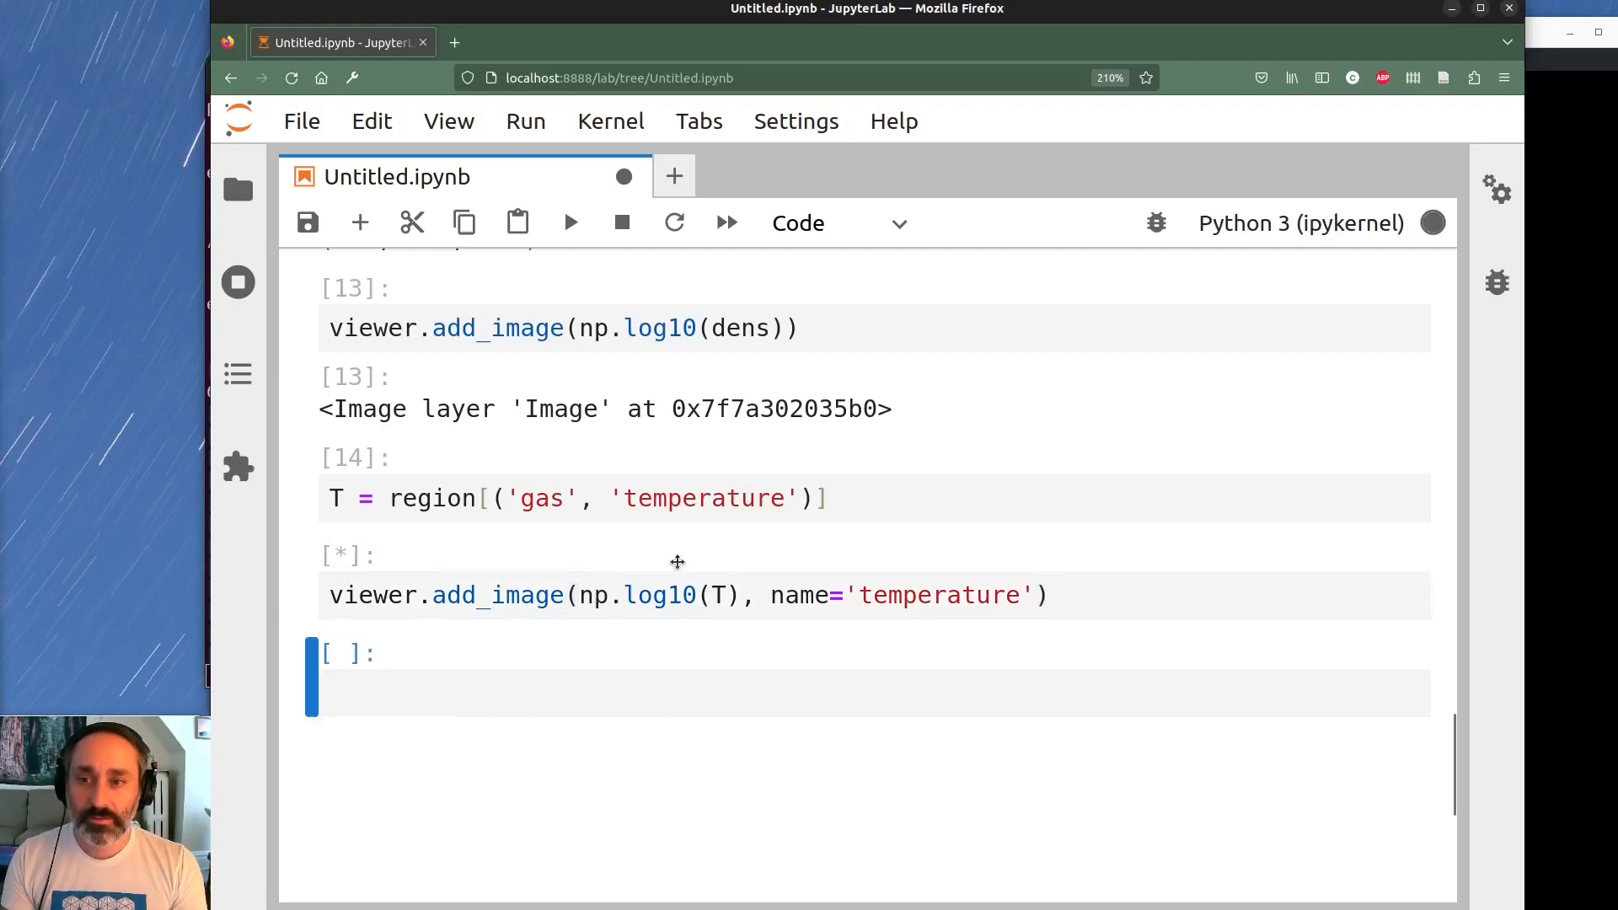
Switch to napari and rename the layer called Image as density
click(1547, 15)
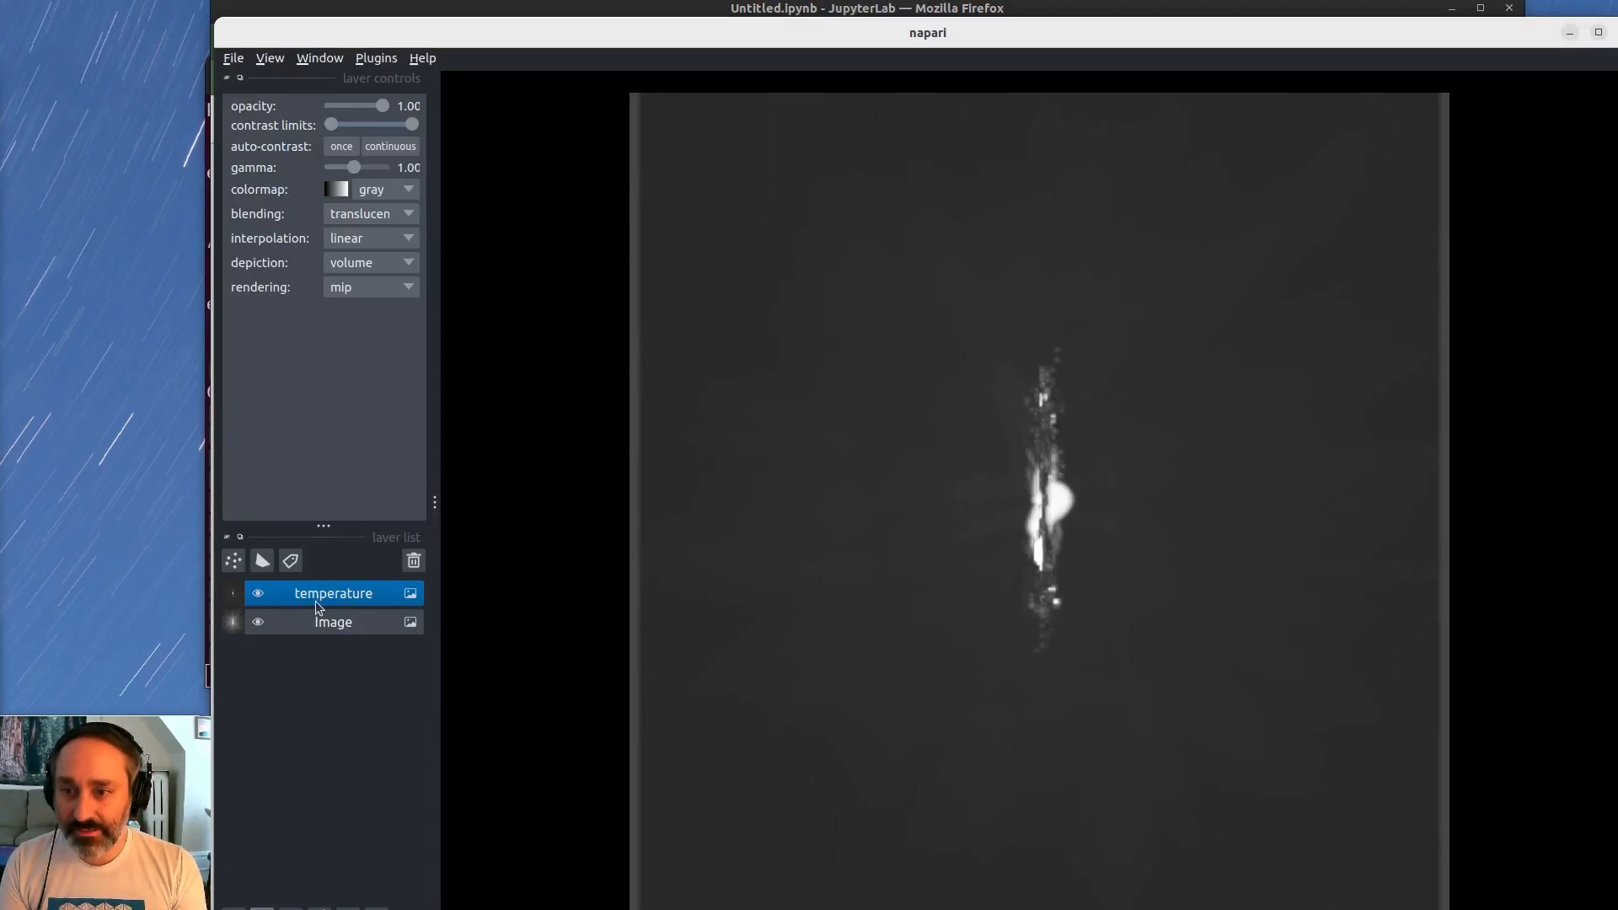
click(316, 624)
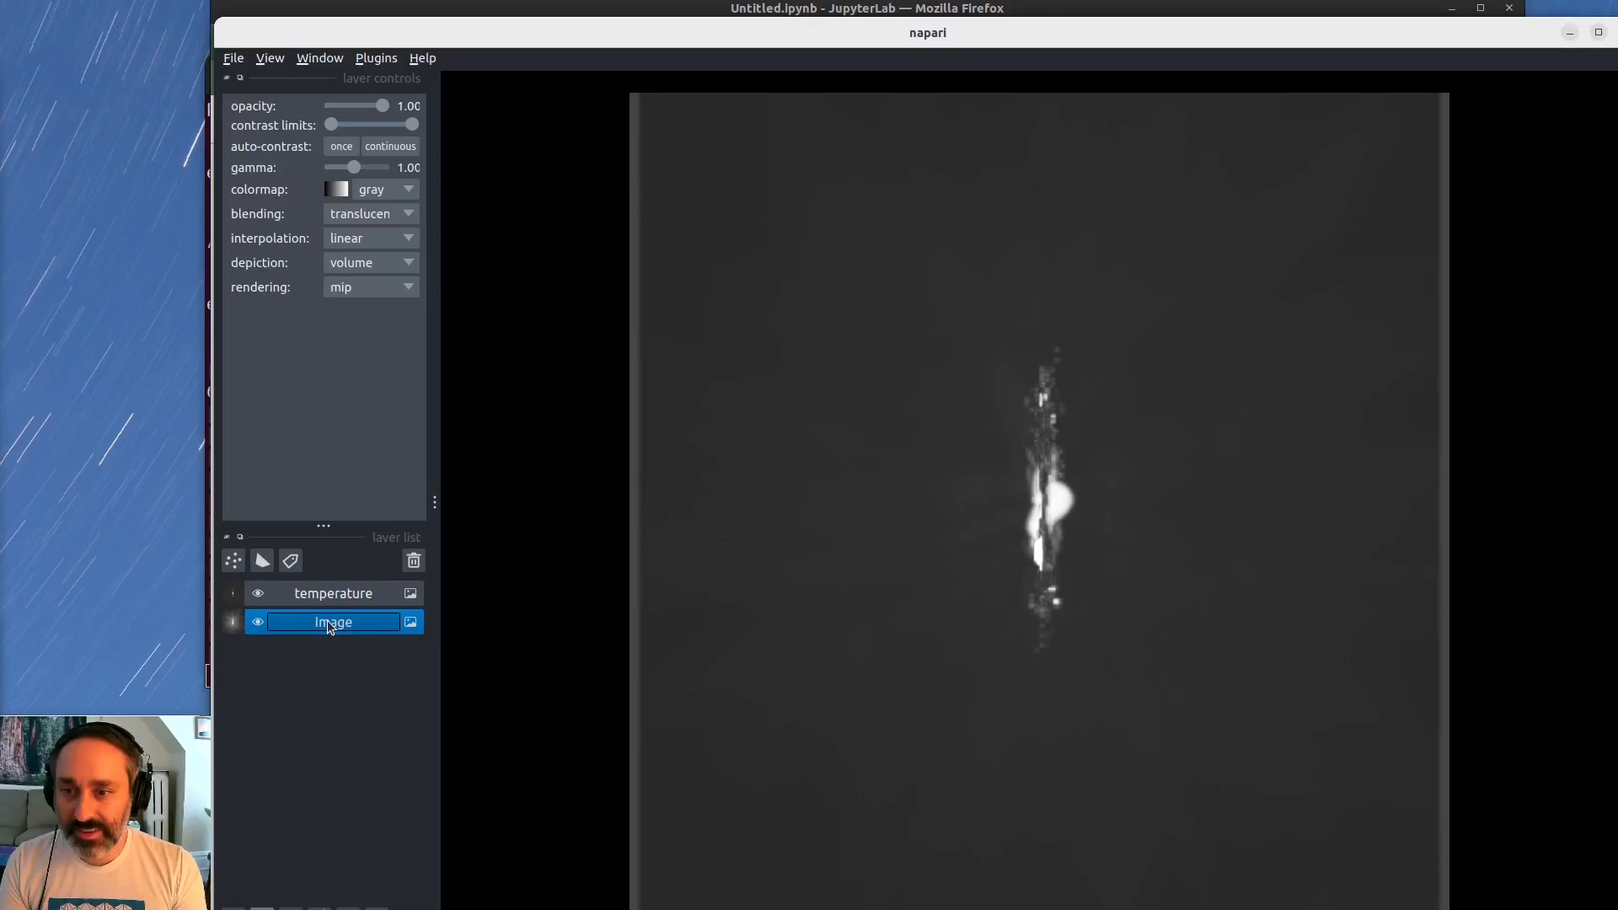
text(denisty)
key(Return)
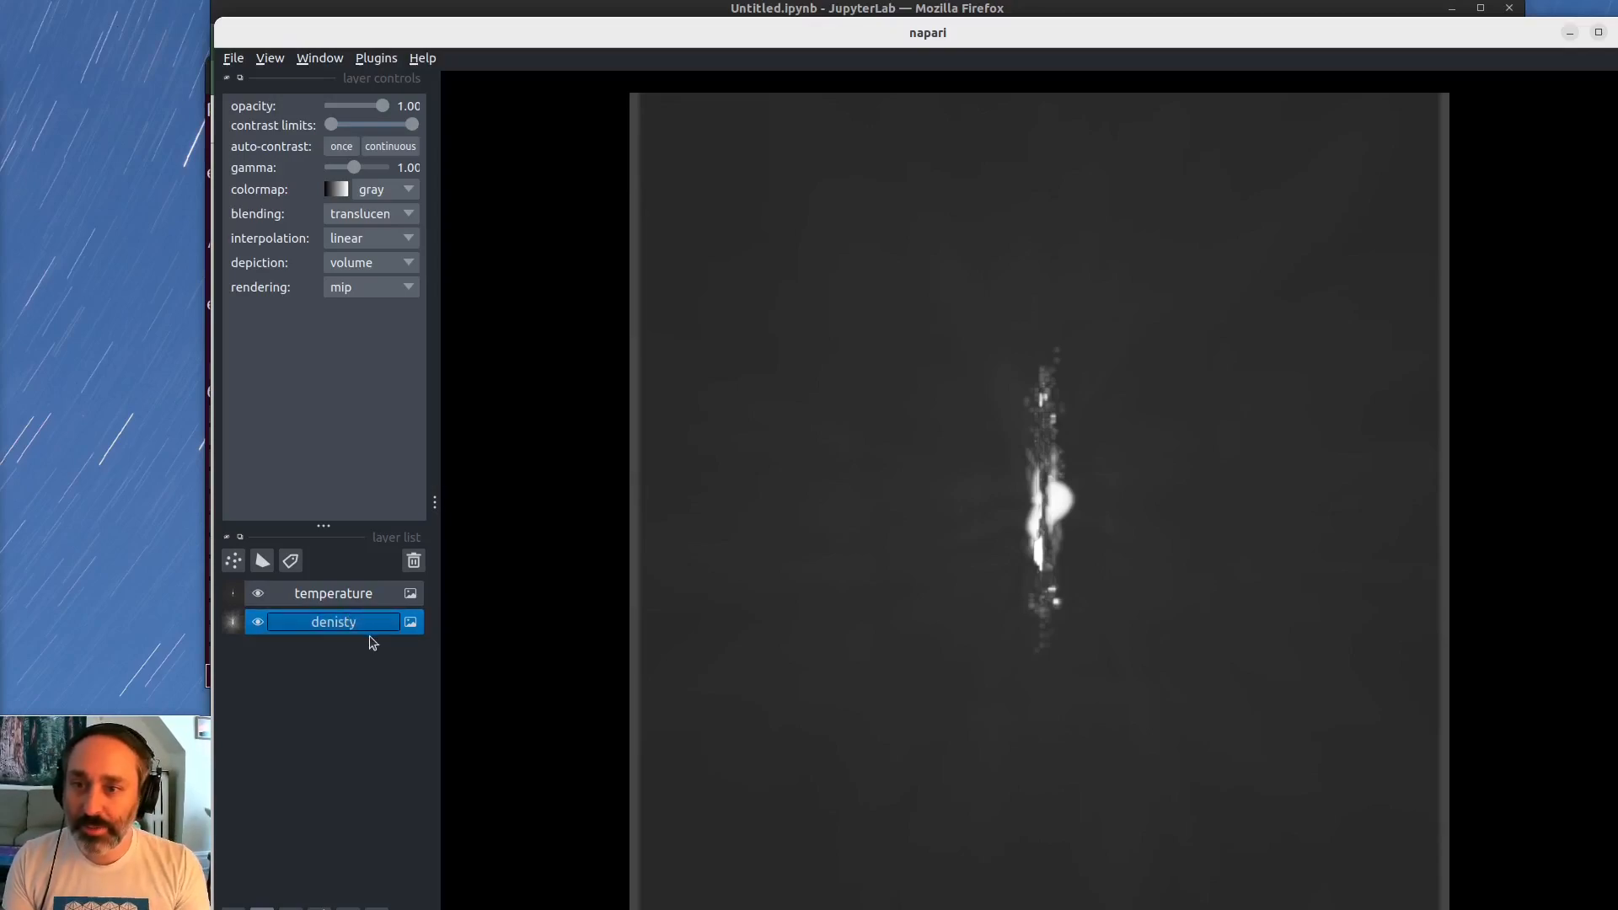
click(340, 593)
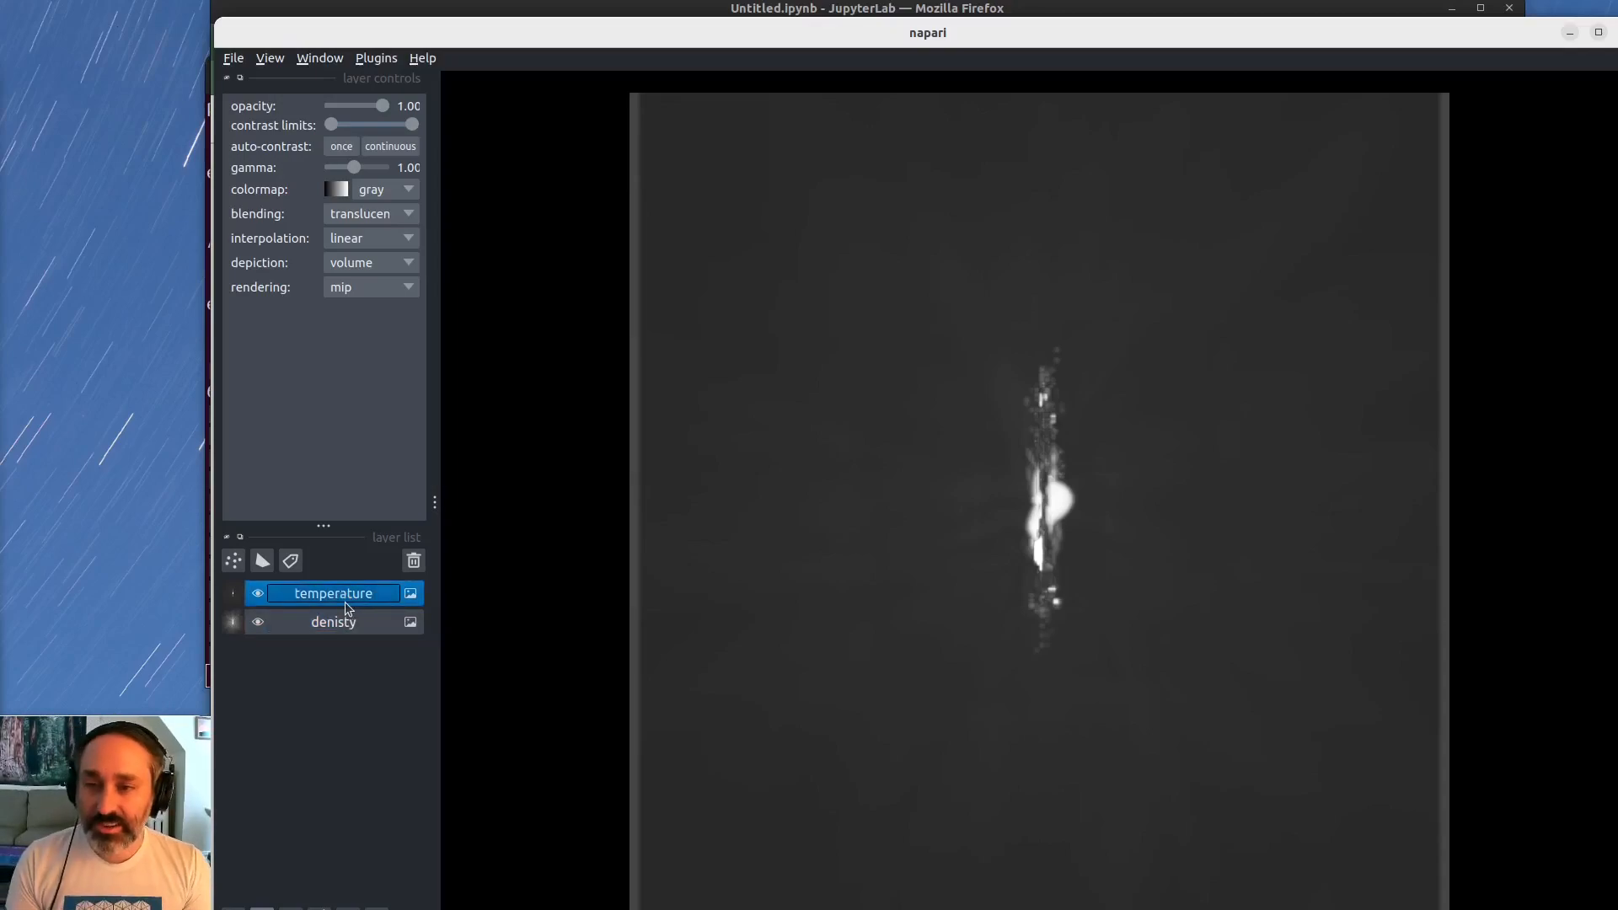
double_click(324, 621)
text(density)
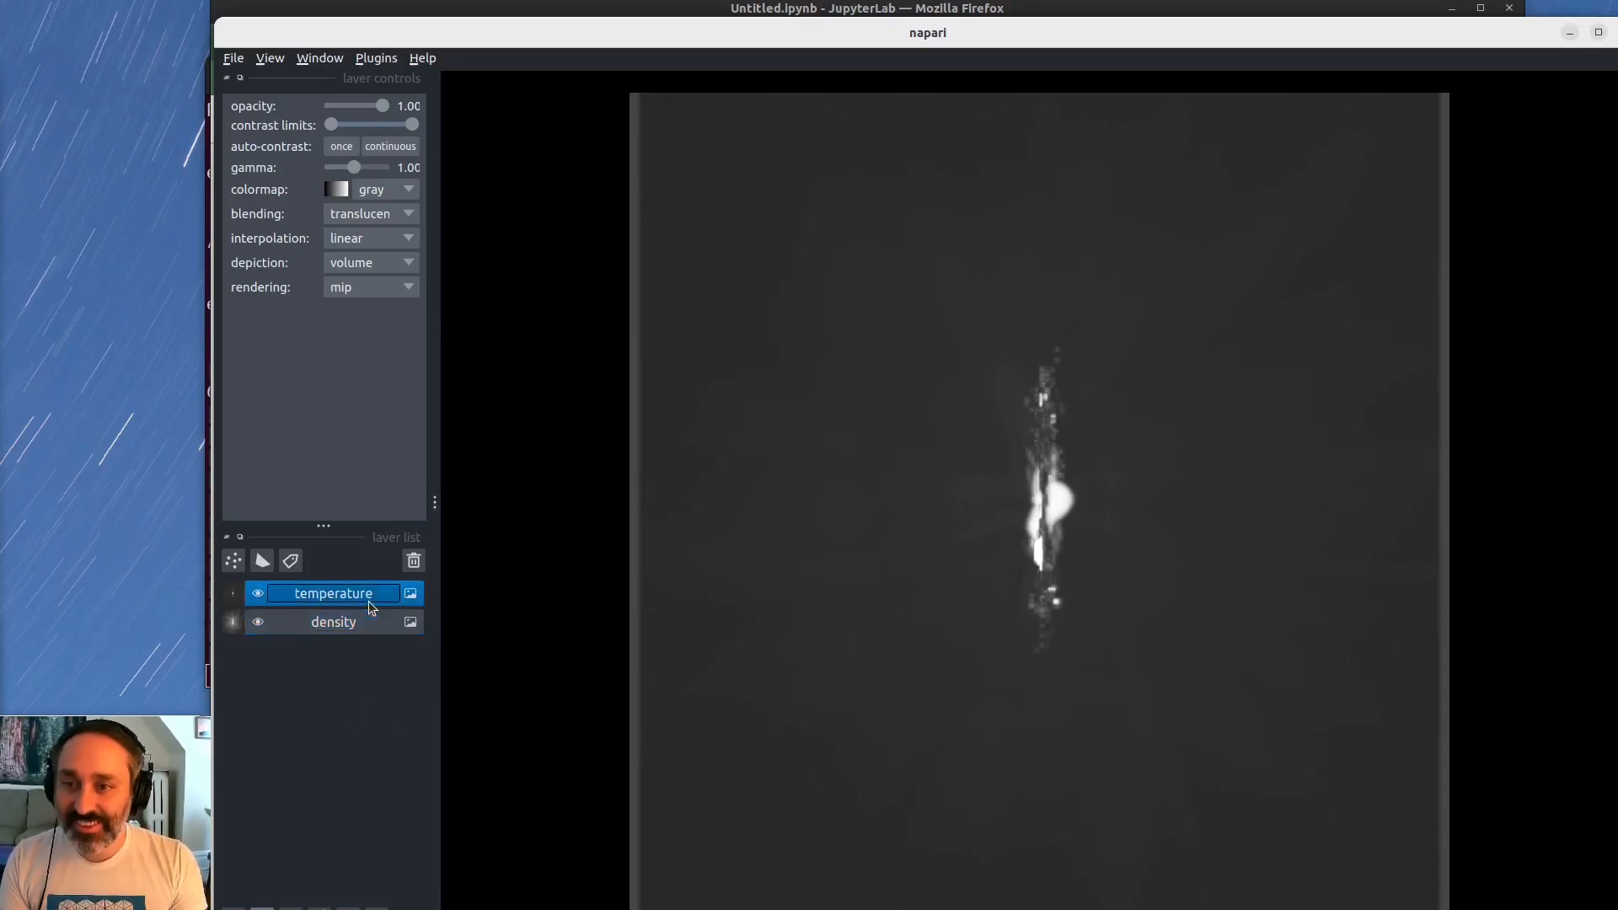
Compare the temperature and density layers by toggling the temperature layer's visibility, rolling the volume's axes to the galaxy's face-on view
click(367, 600)
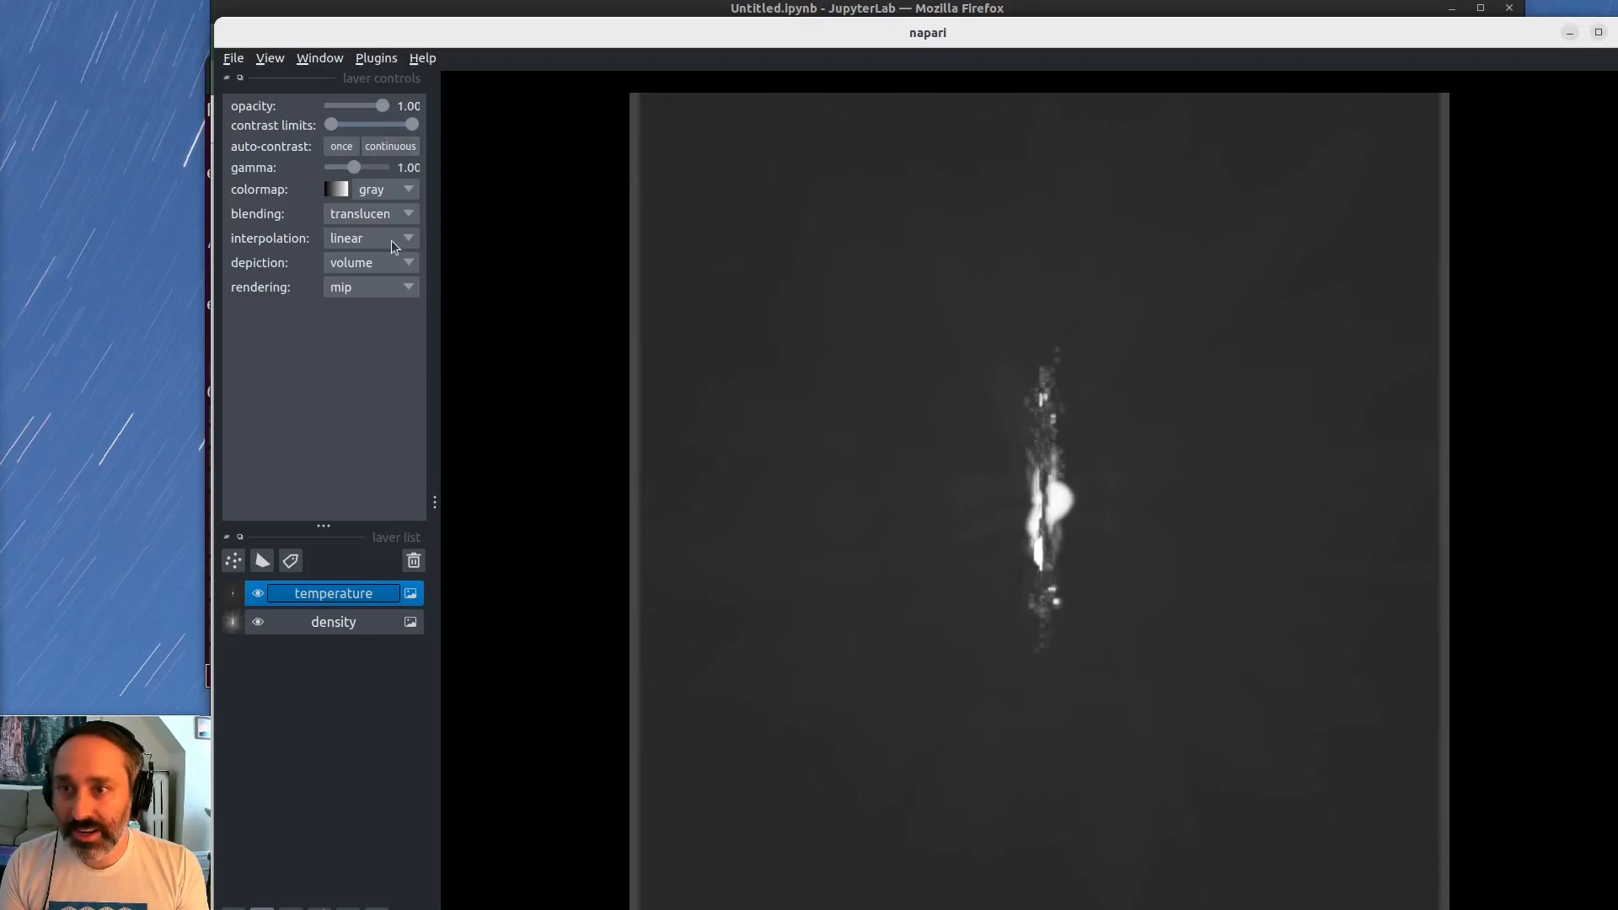
click(259, 594)
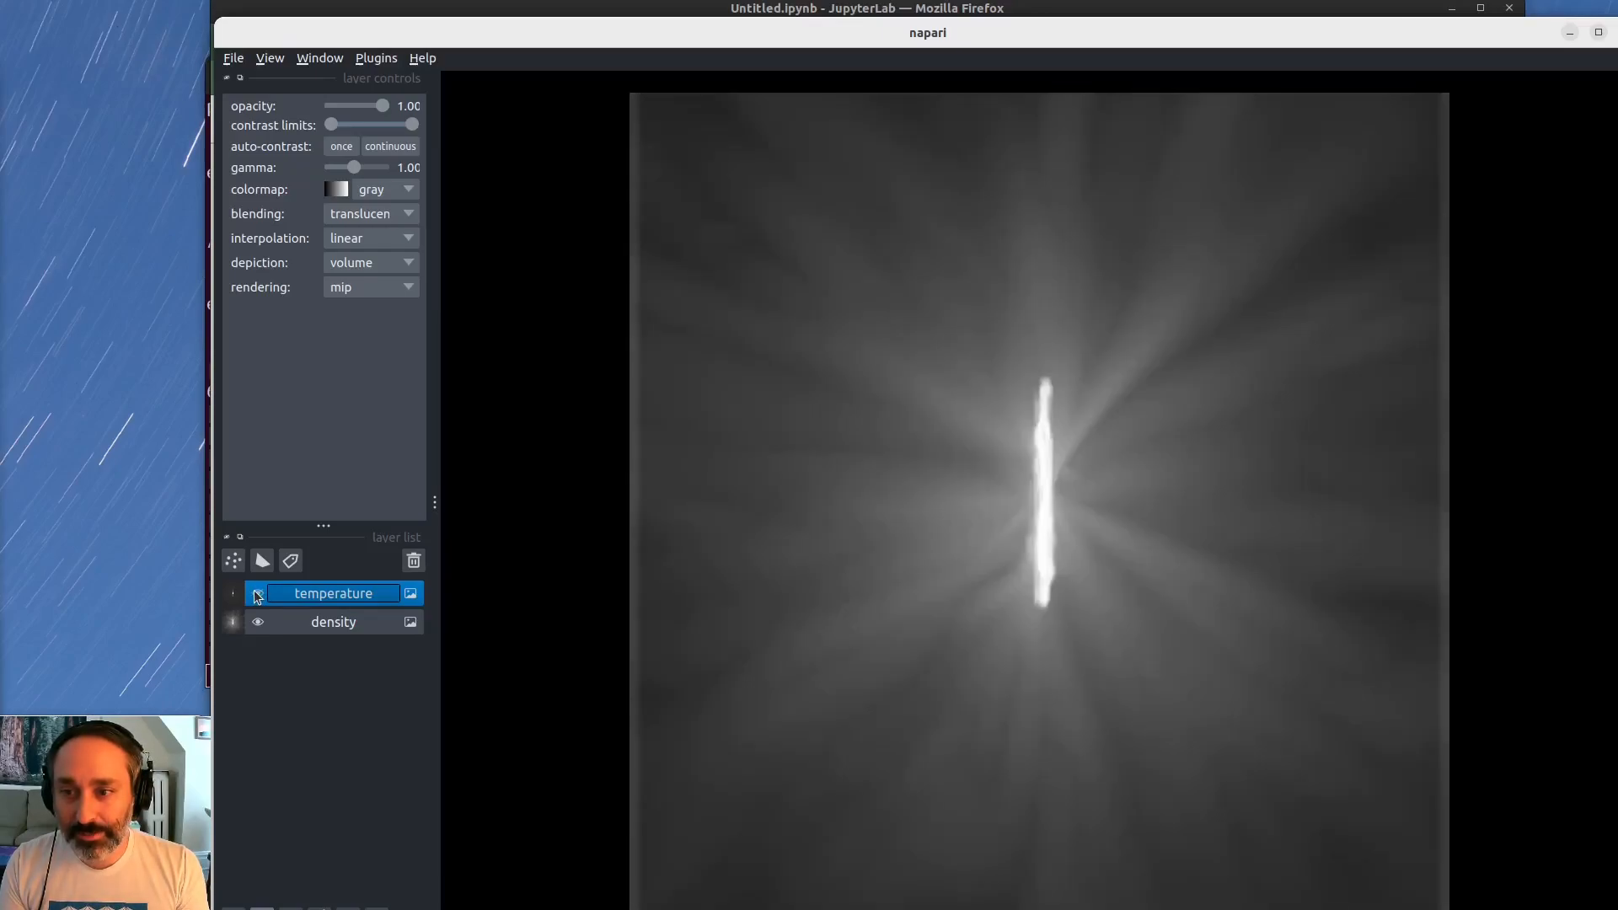
click(258, 594)
click(290, 909)
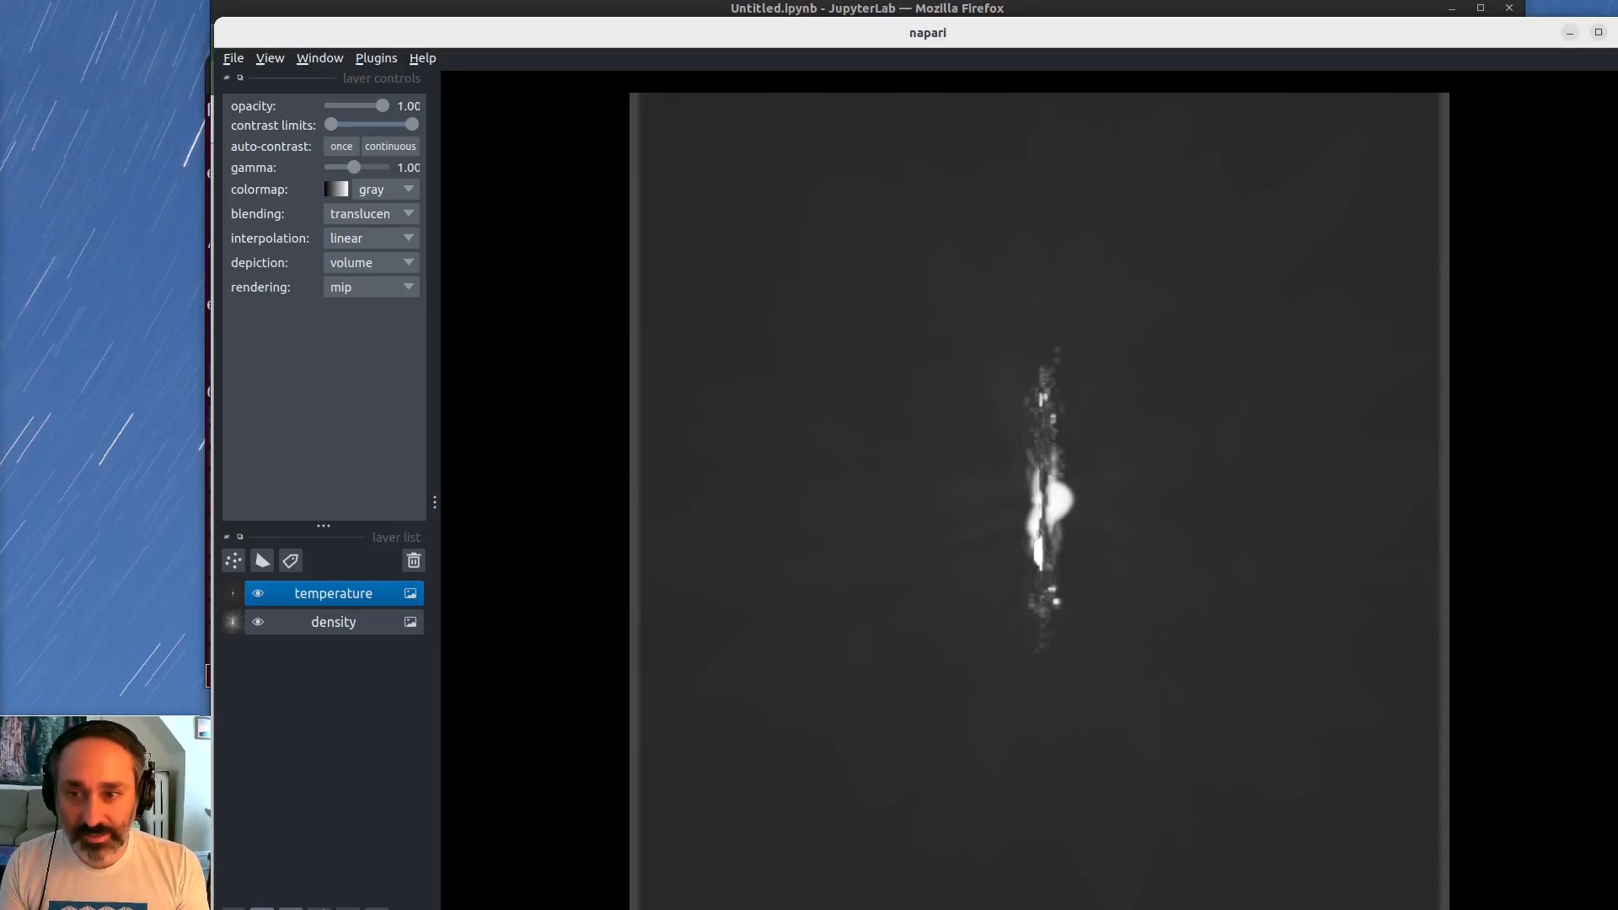
click(291, 909)
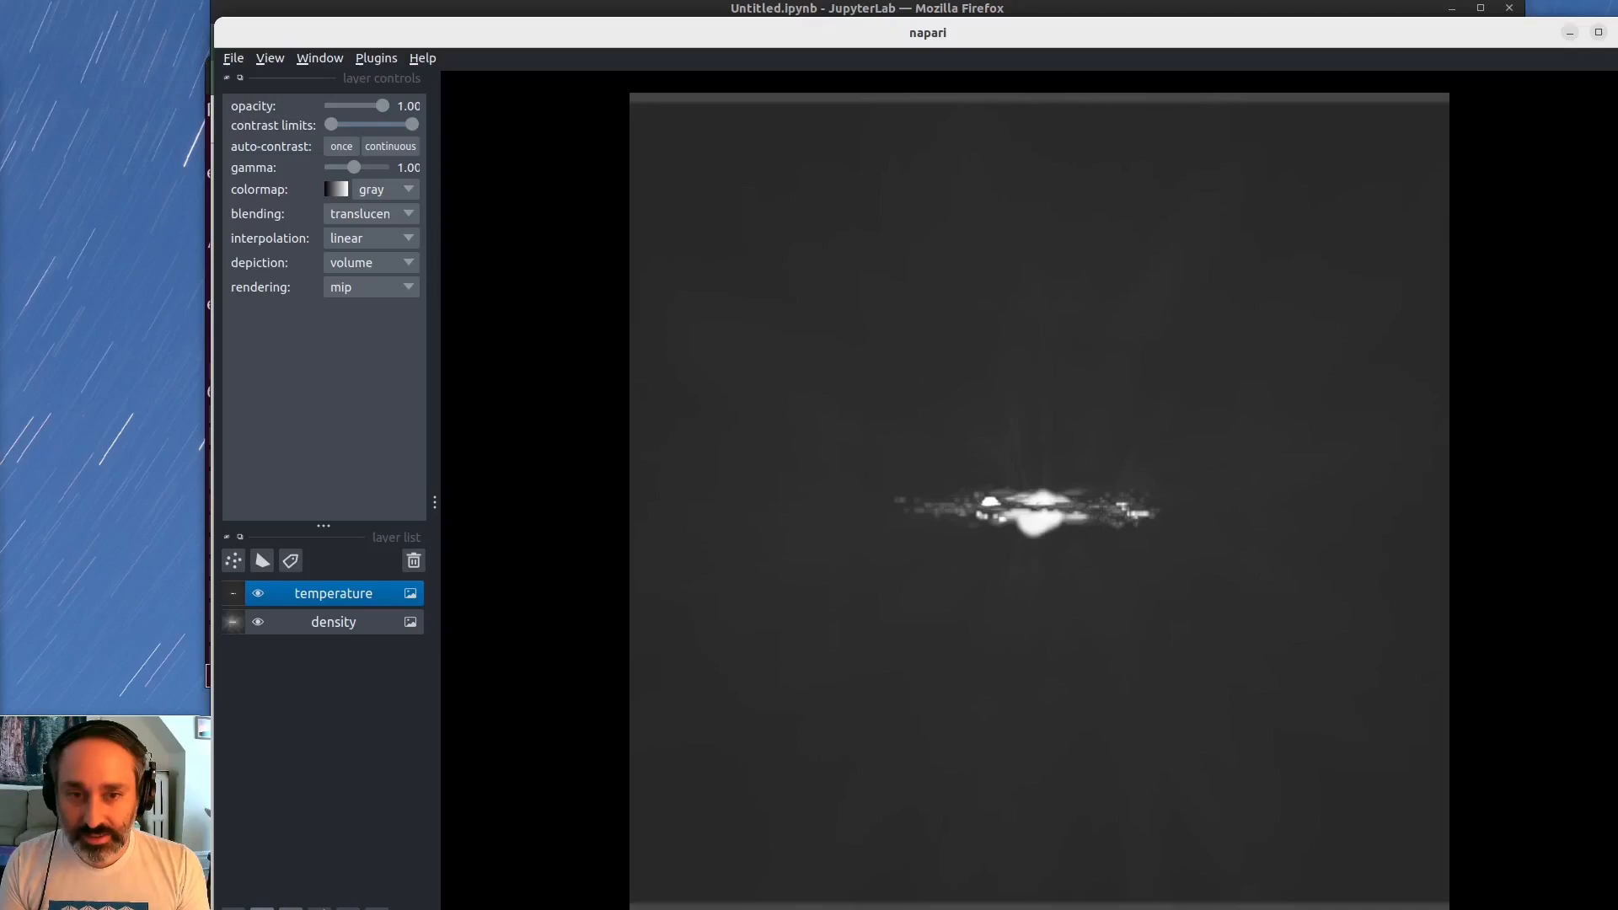
click(317, 906)
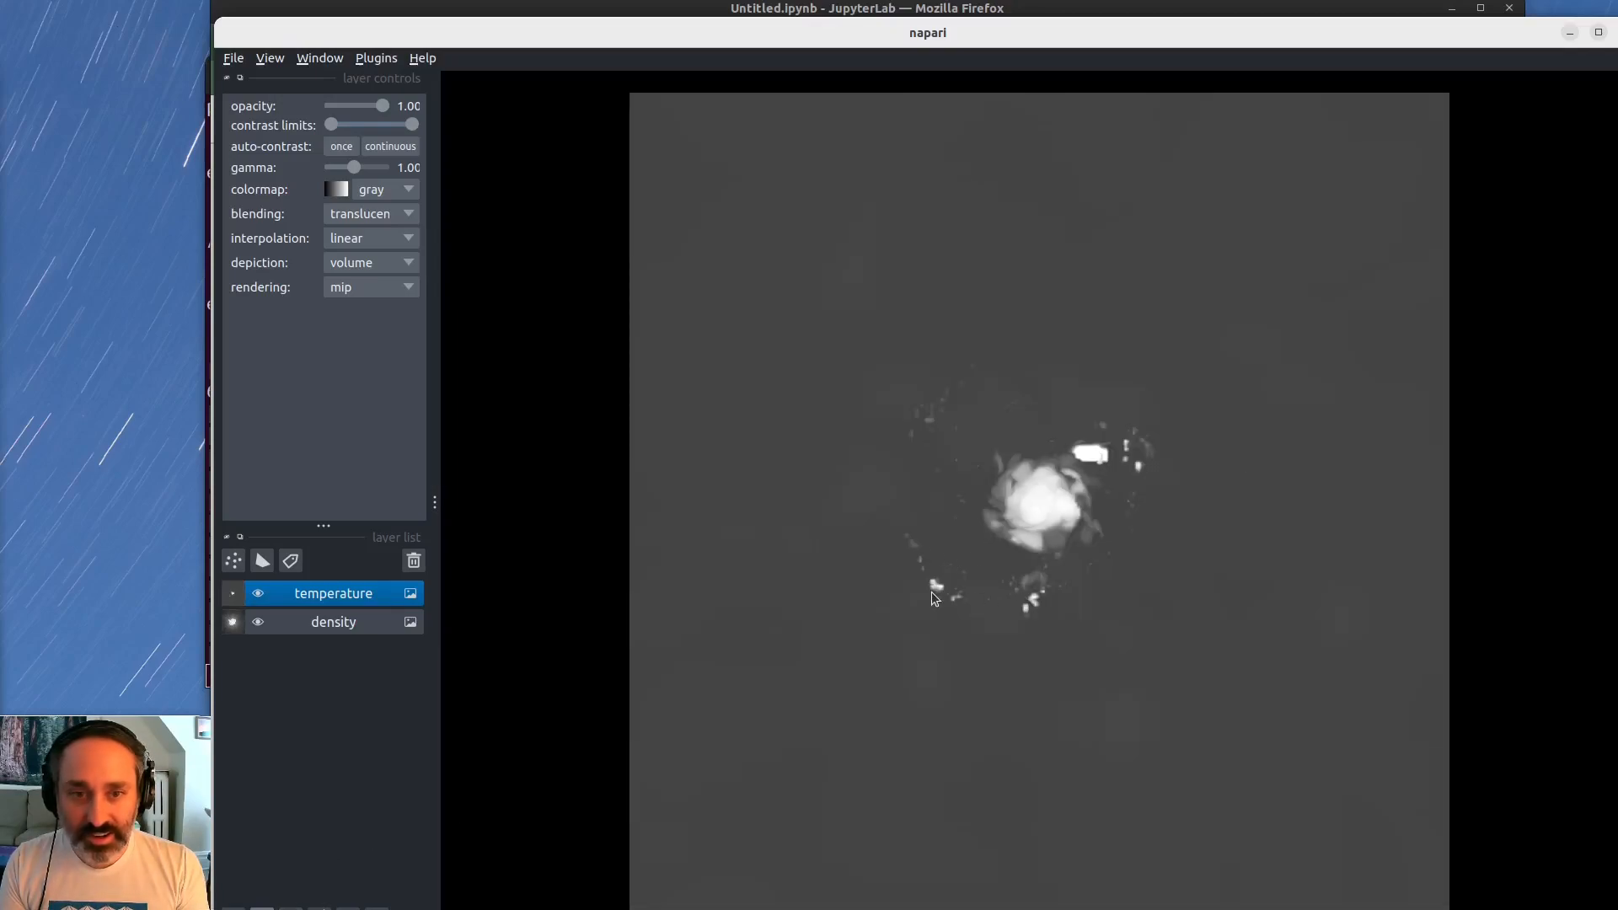
click(258, 594)
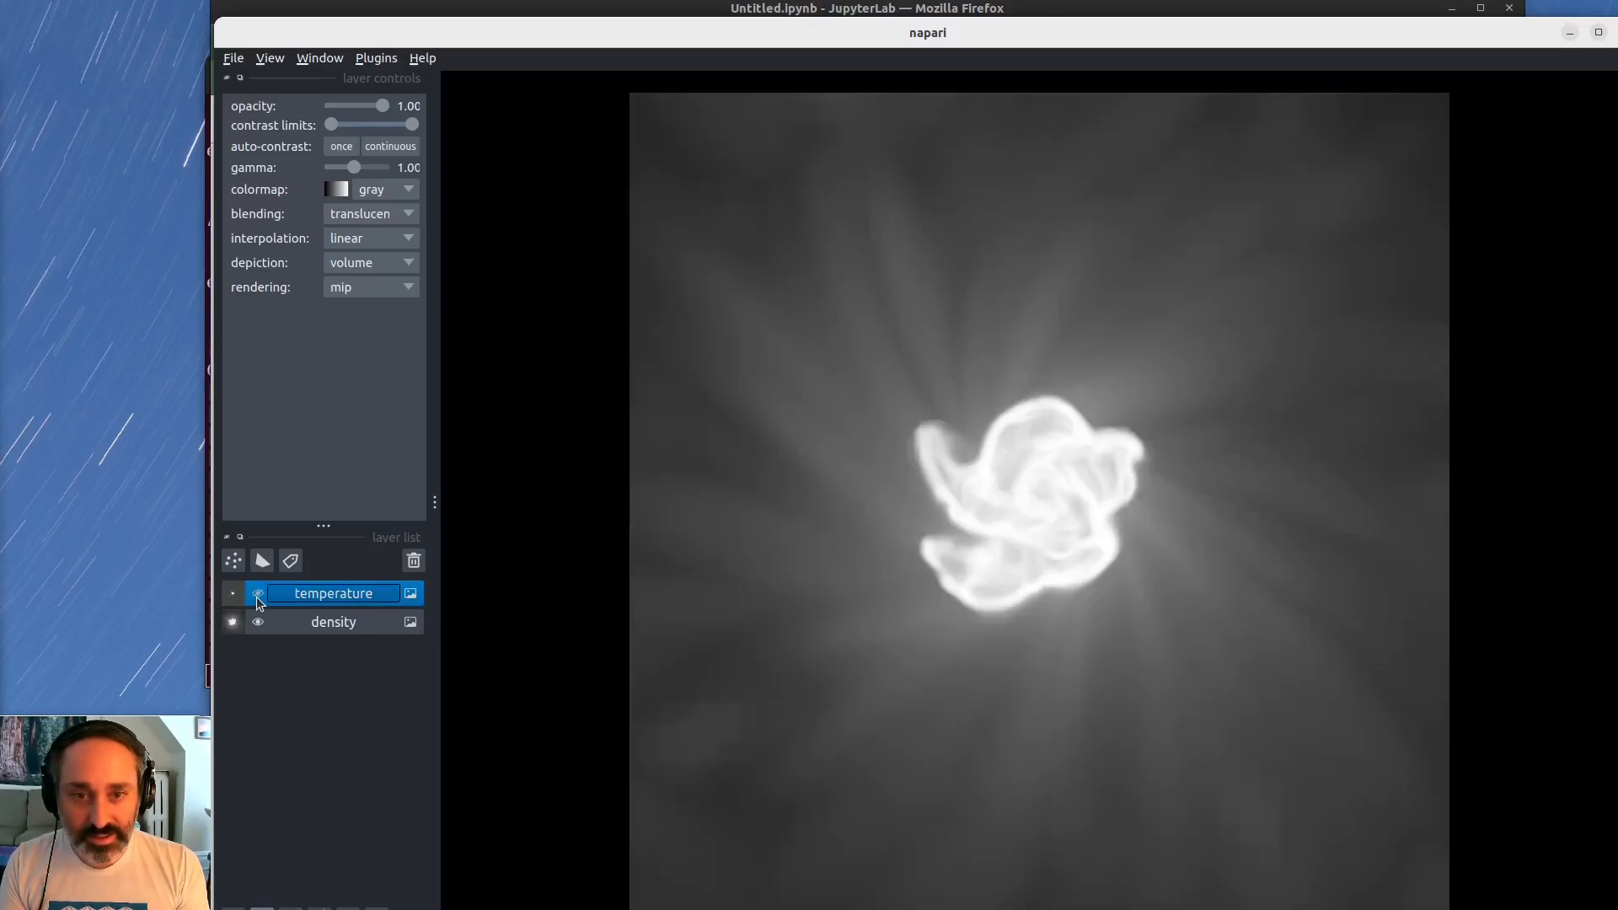
click(258, 594)
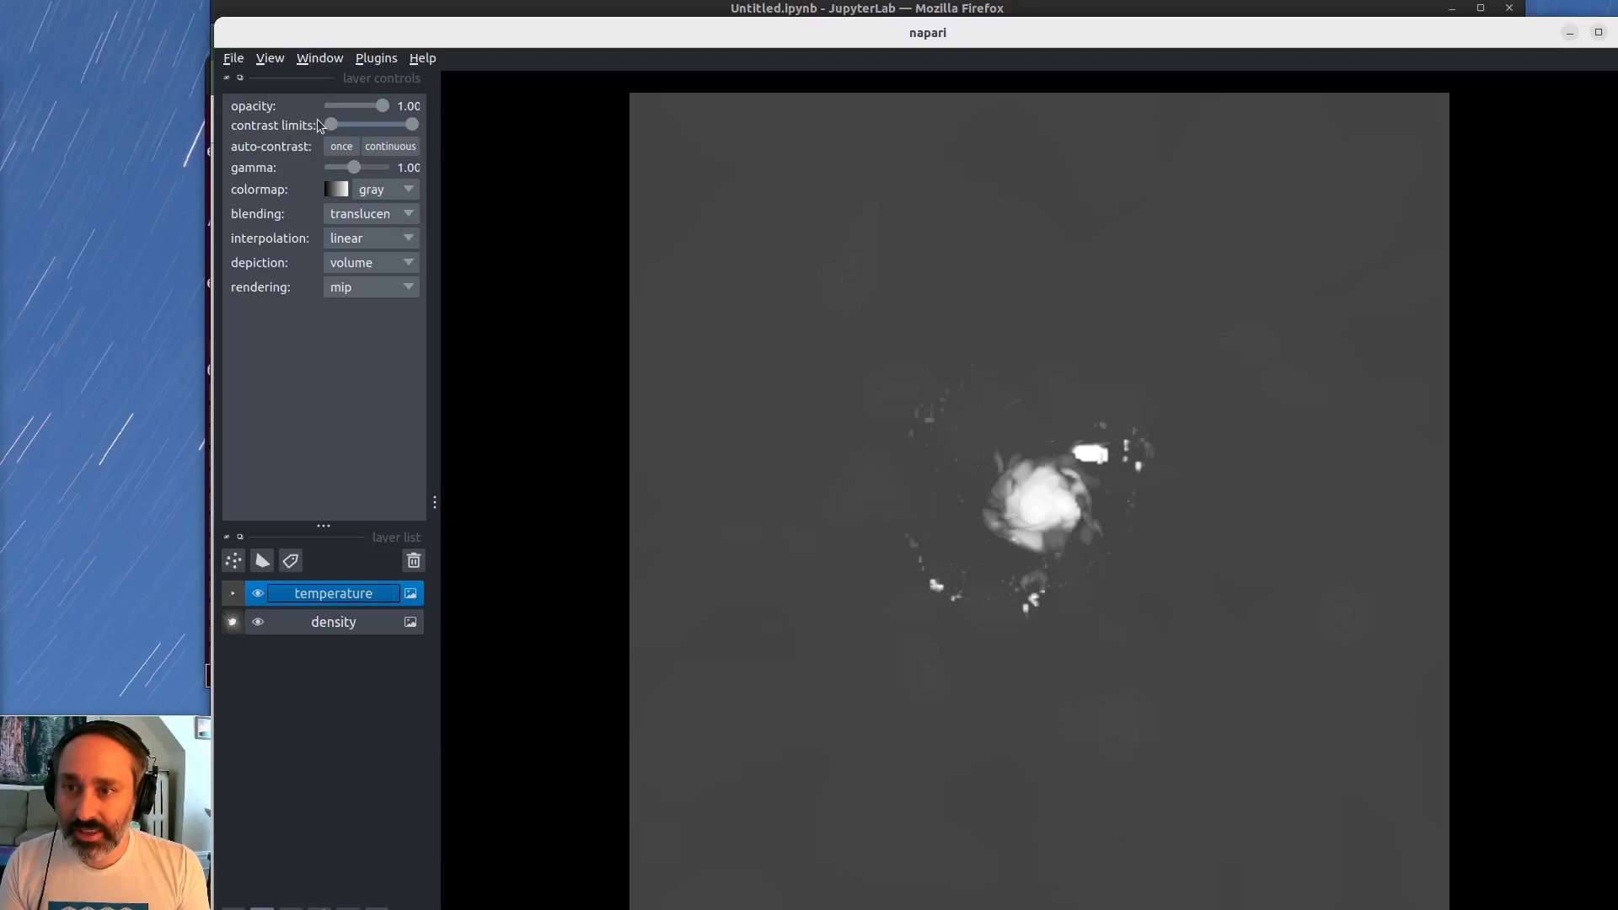
Set the temperature layer's blending to additive and its colormap to yellow
click(360, 216)
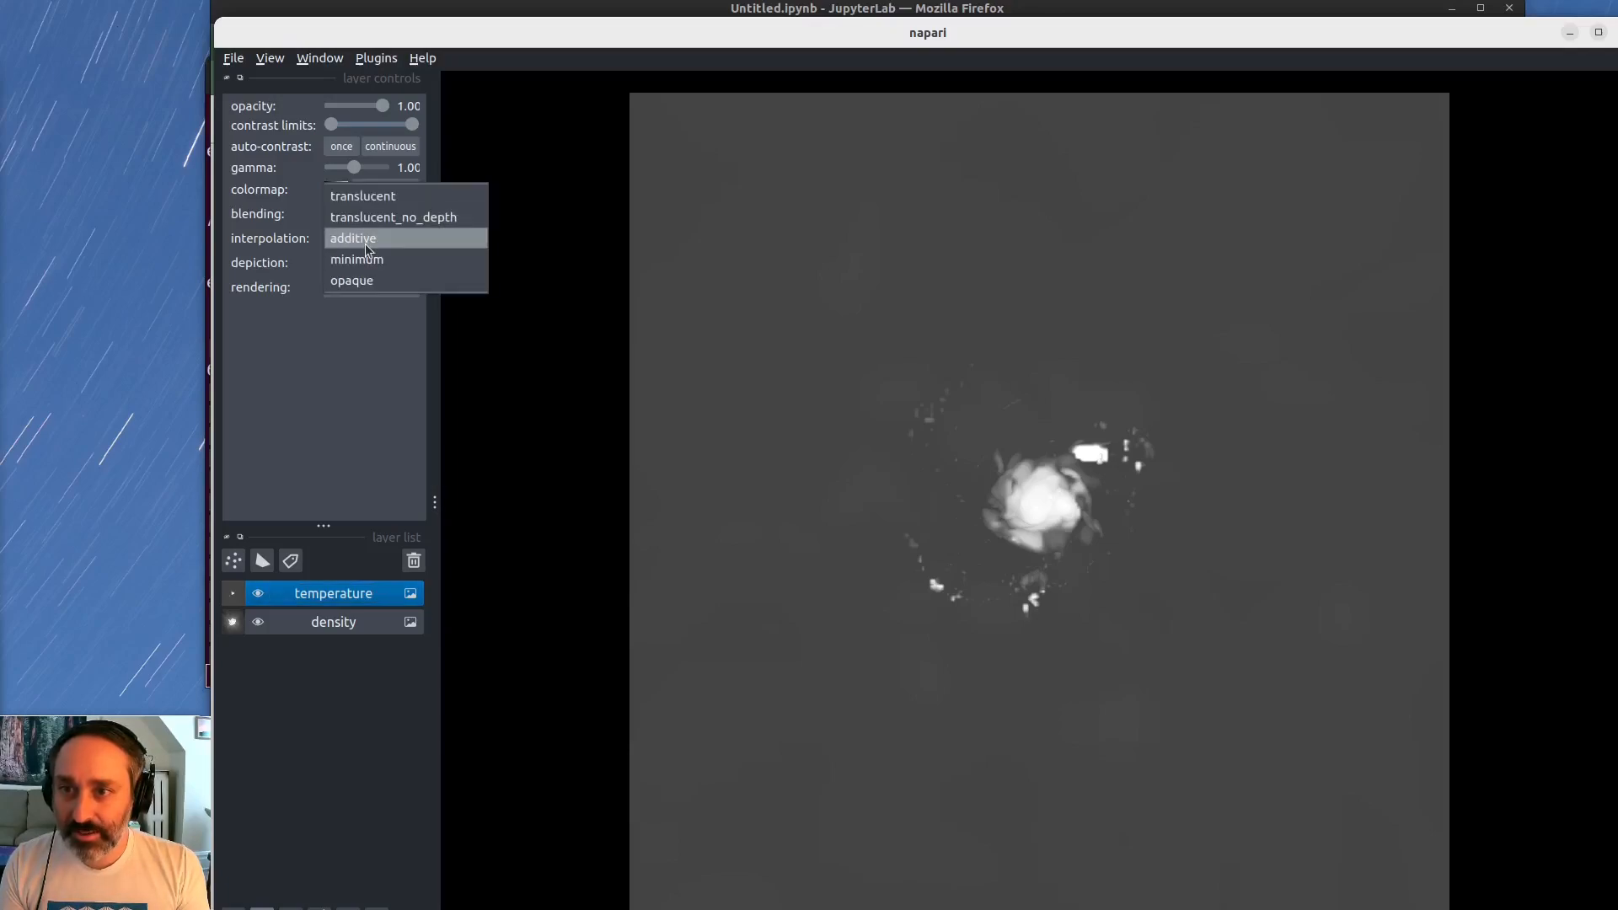
click(366, 241)
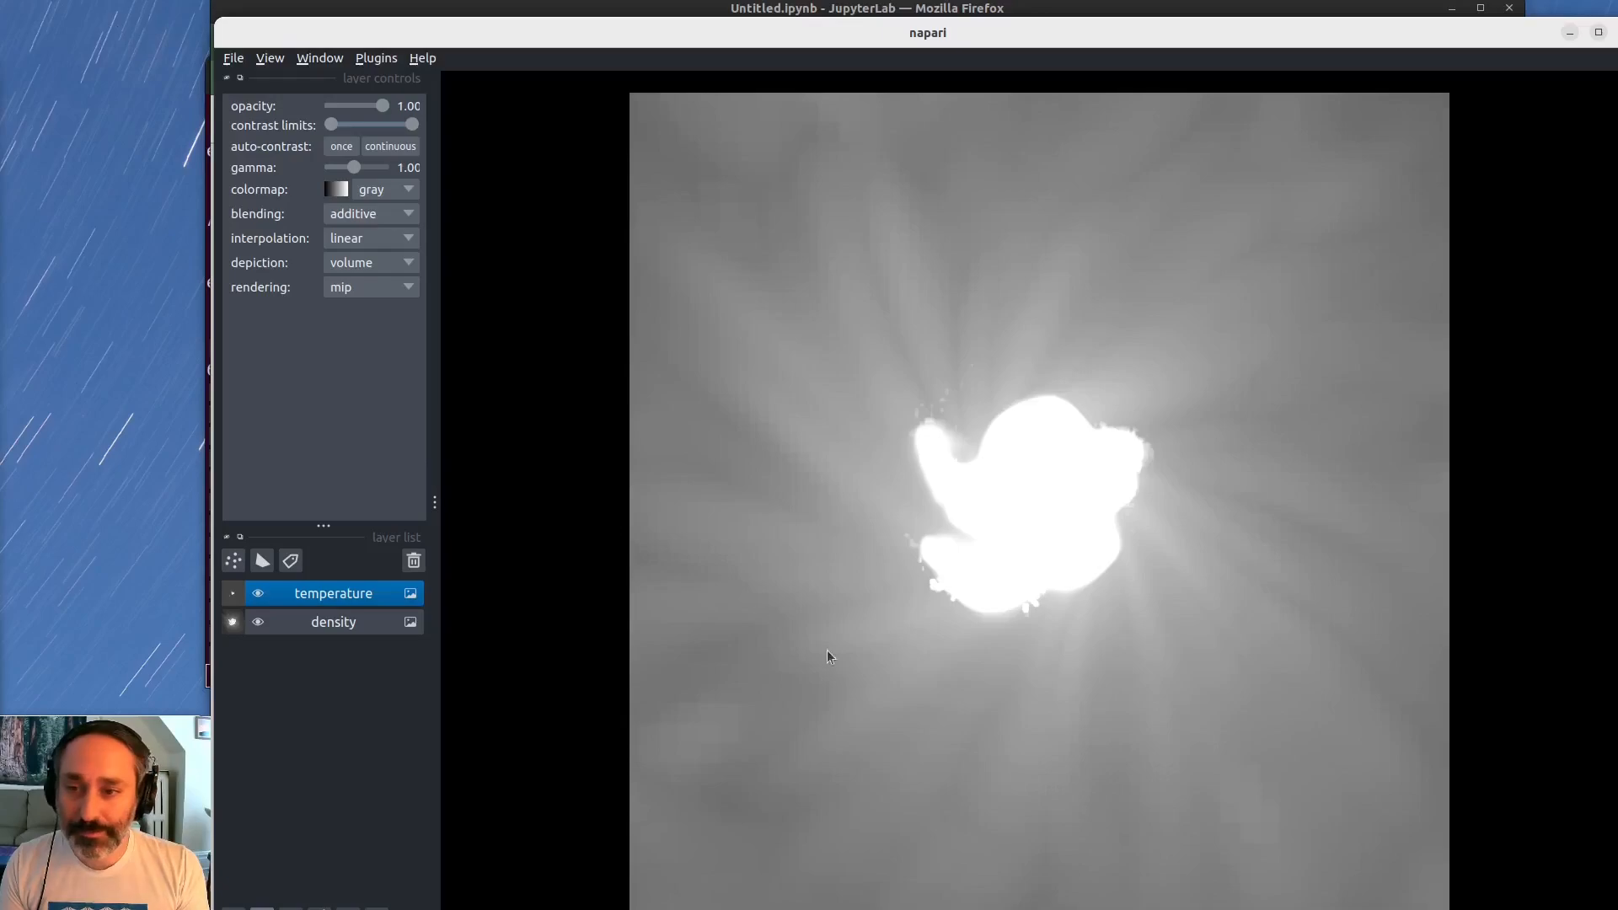
click(406, 195)
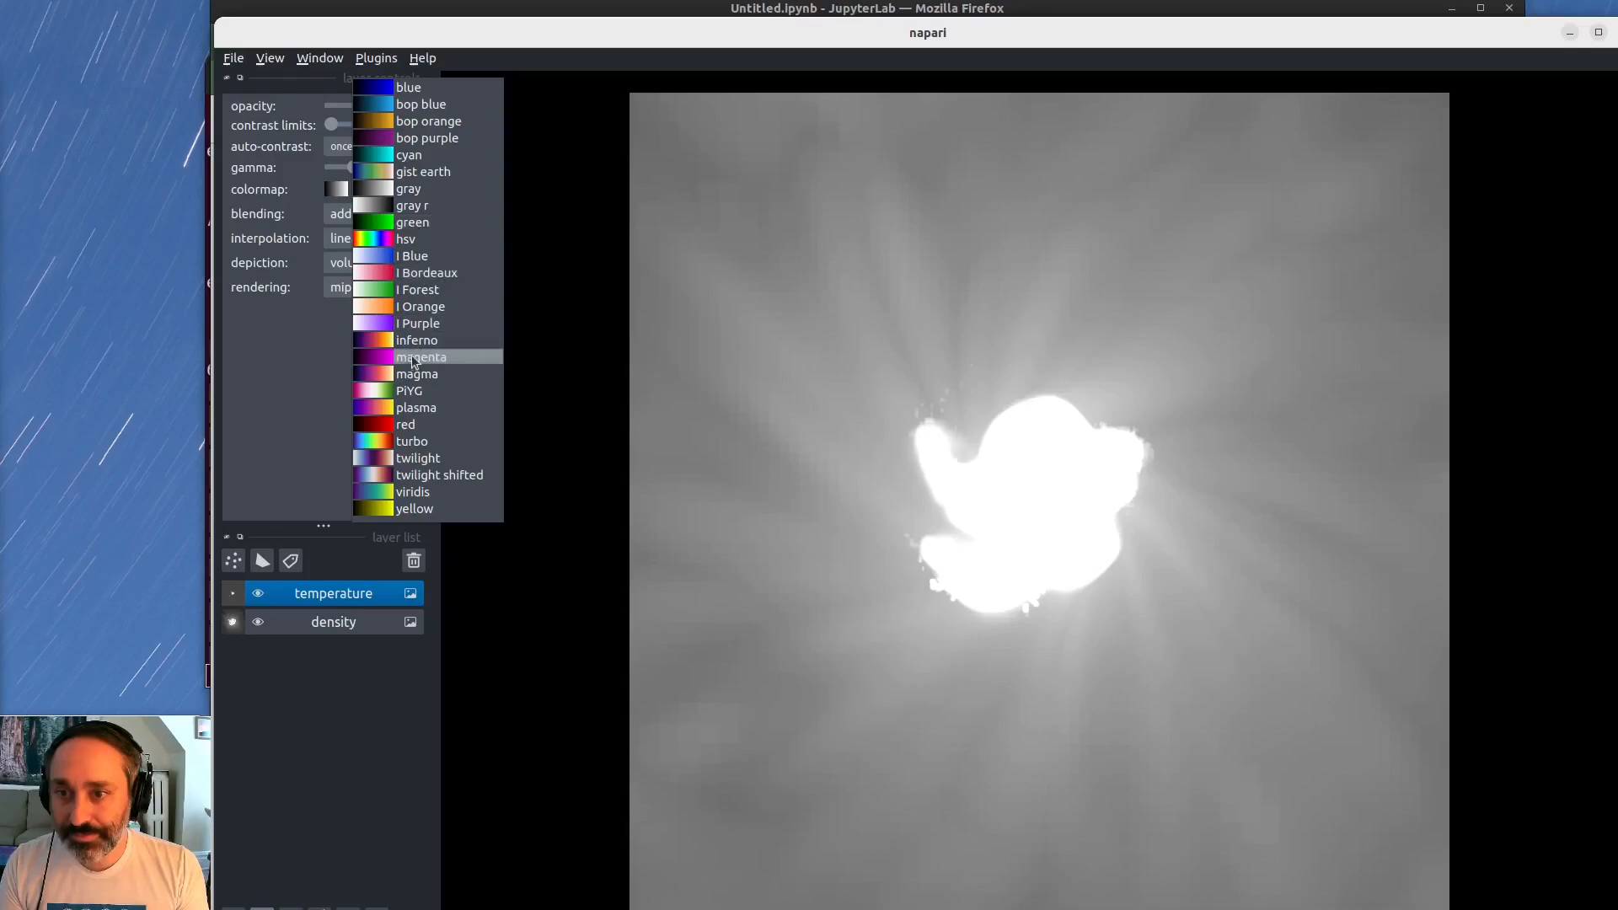
click(439, 507)
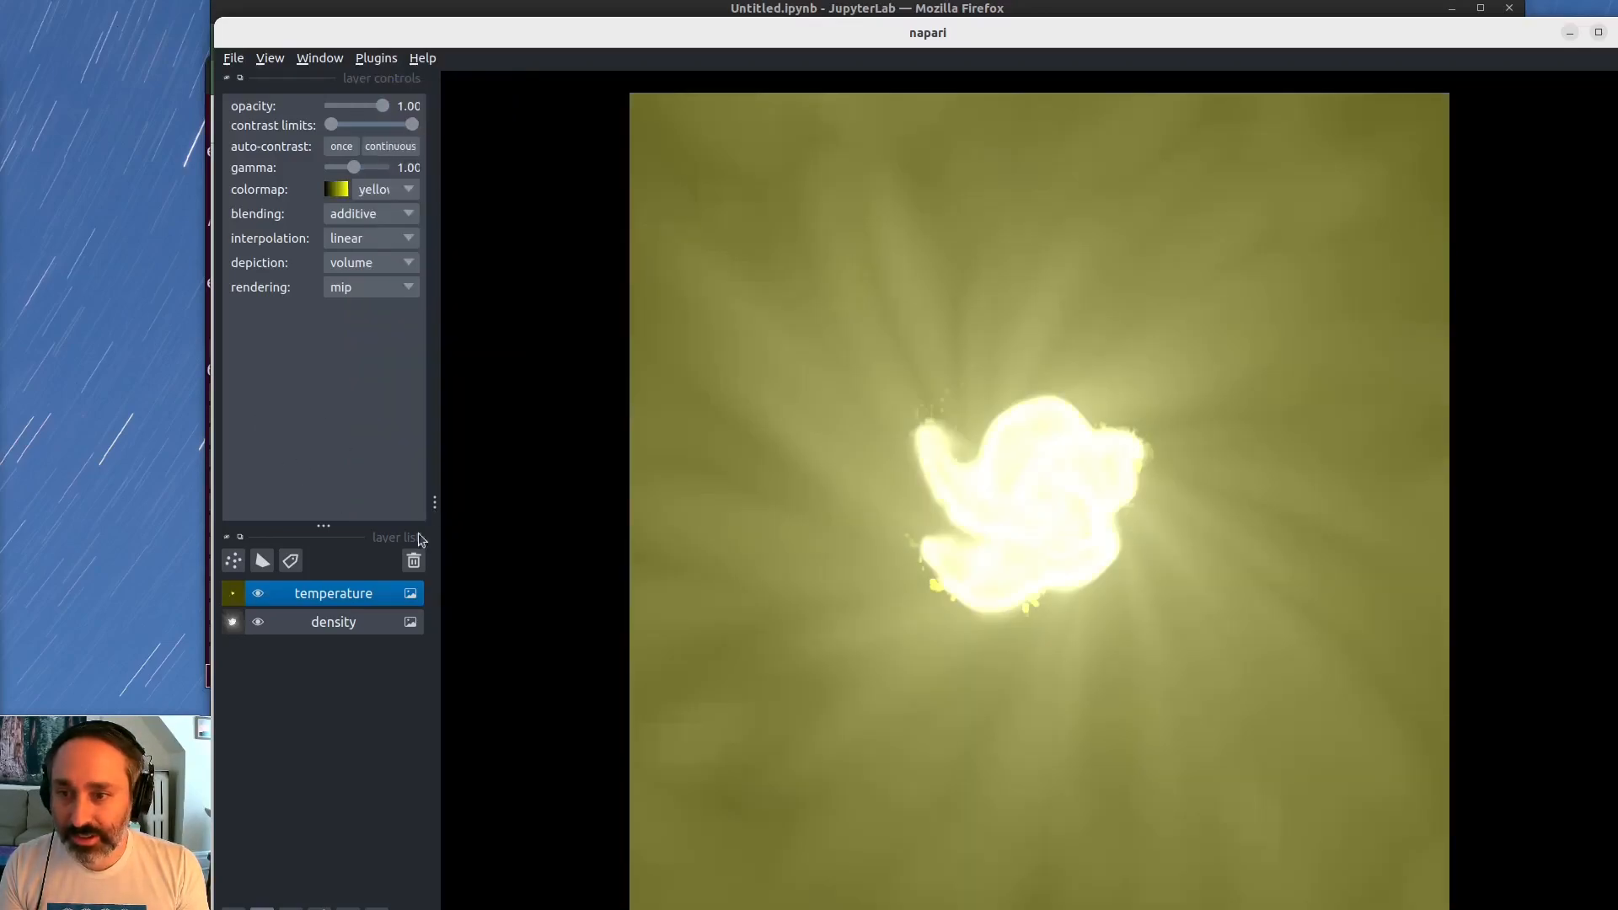
Change the density layer's colormap to red
click(343, 622)
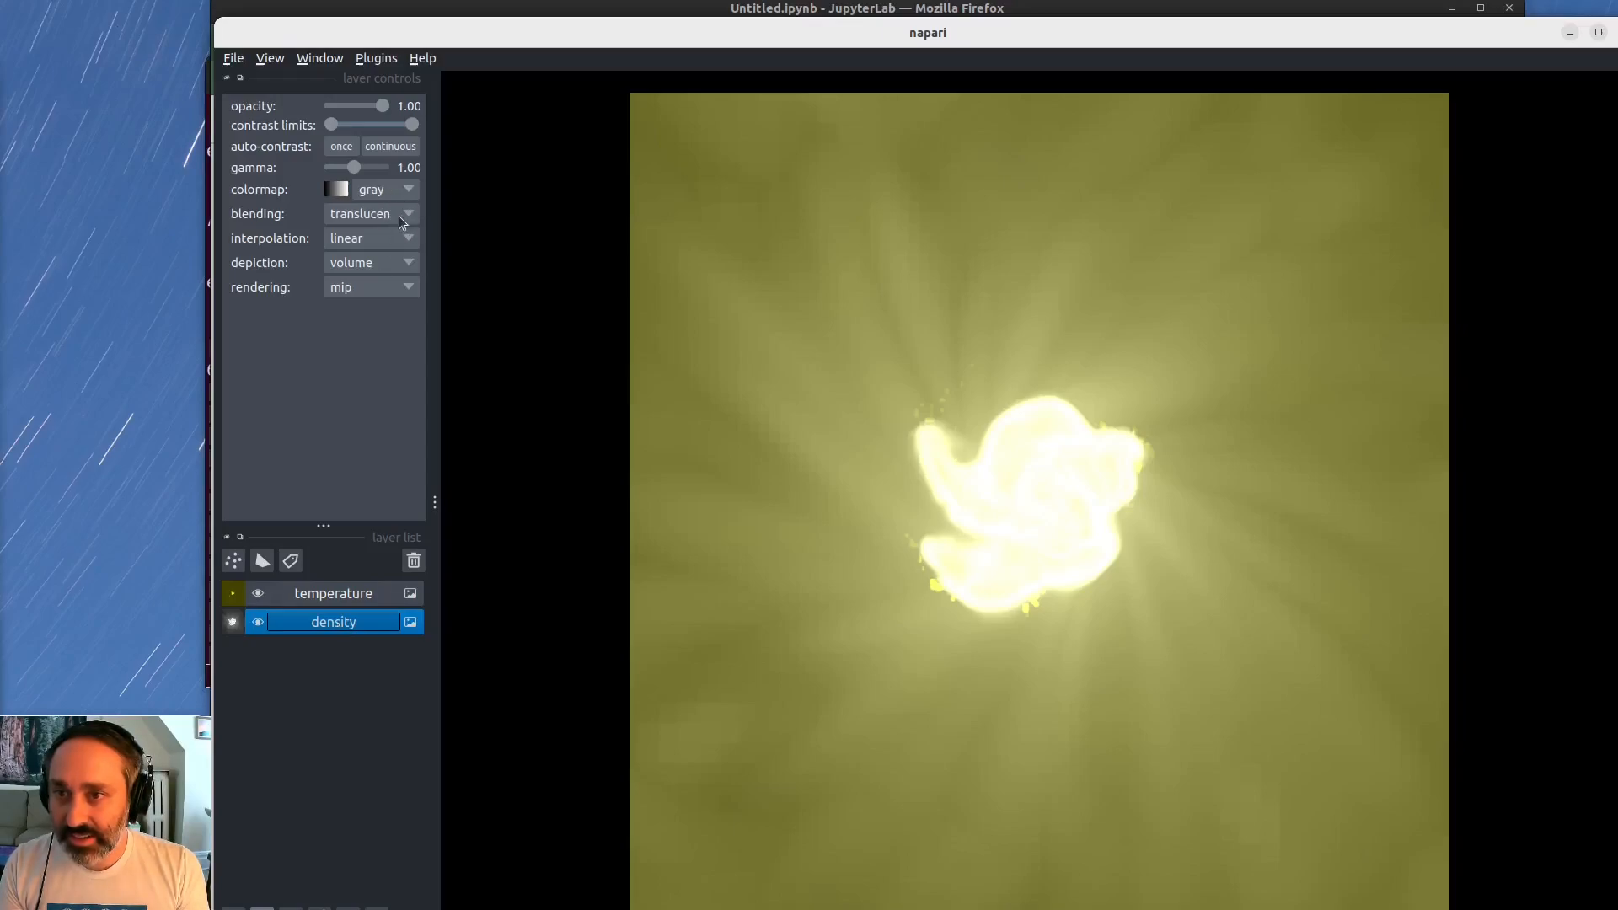
click(396, 190)
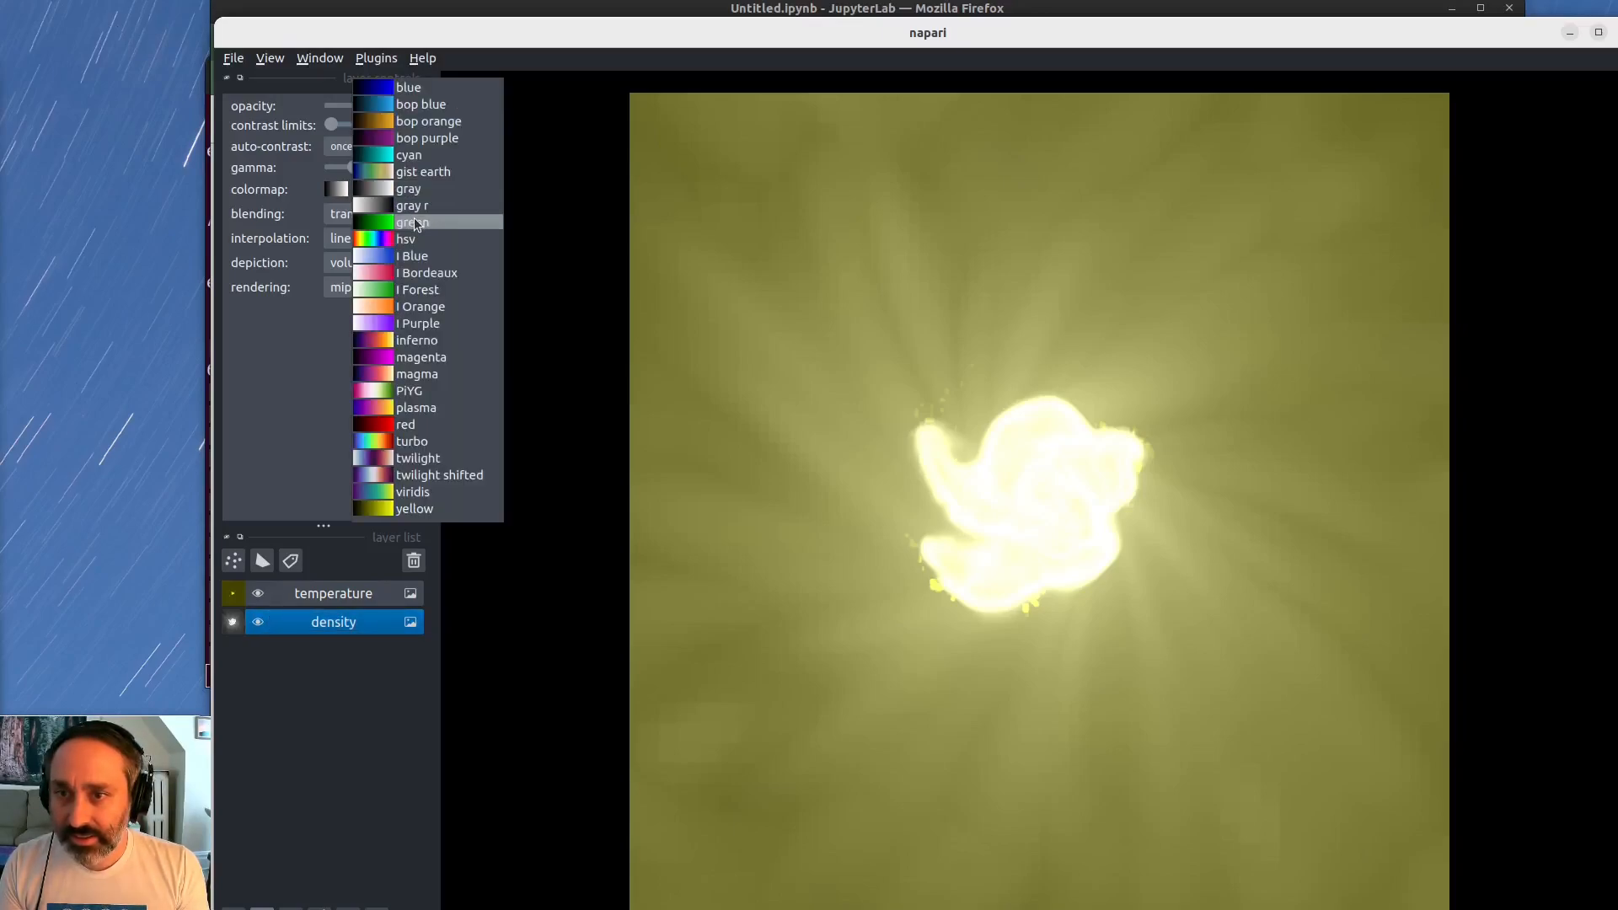
click(409, 424)
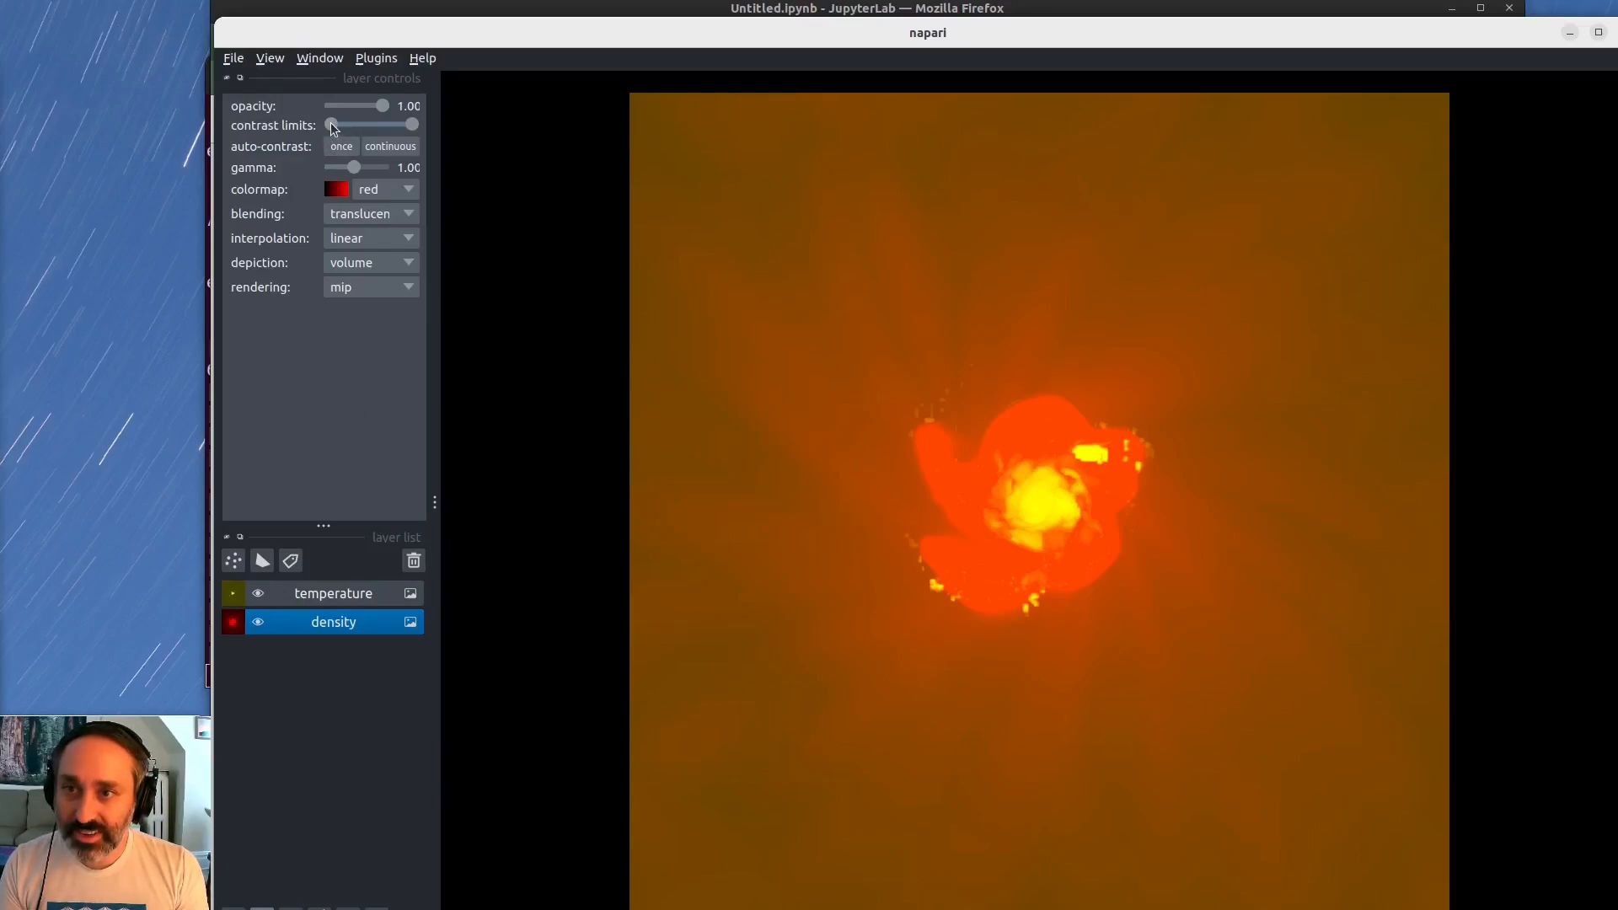
Raise the density layer's lower contrast limit to about -25.35 and the temperature layer's lower limit to about a quarter of its range
drag(335, 125, 354, 133)
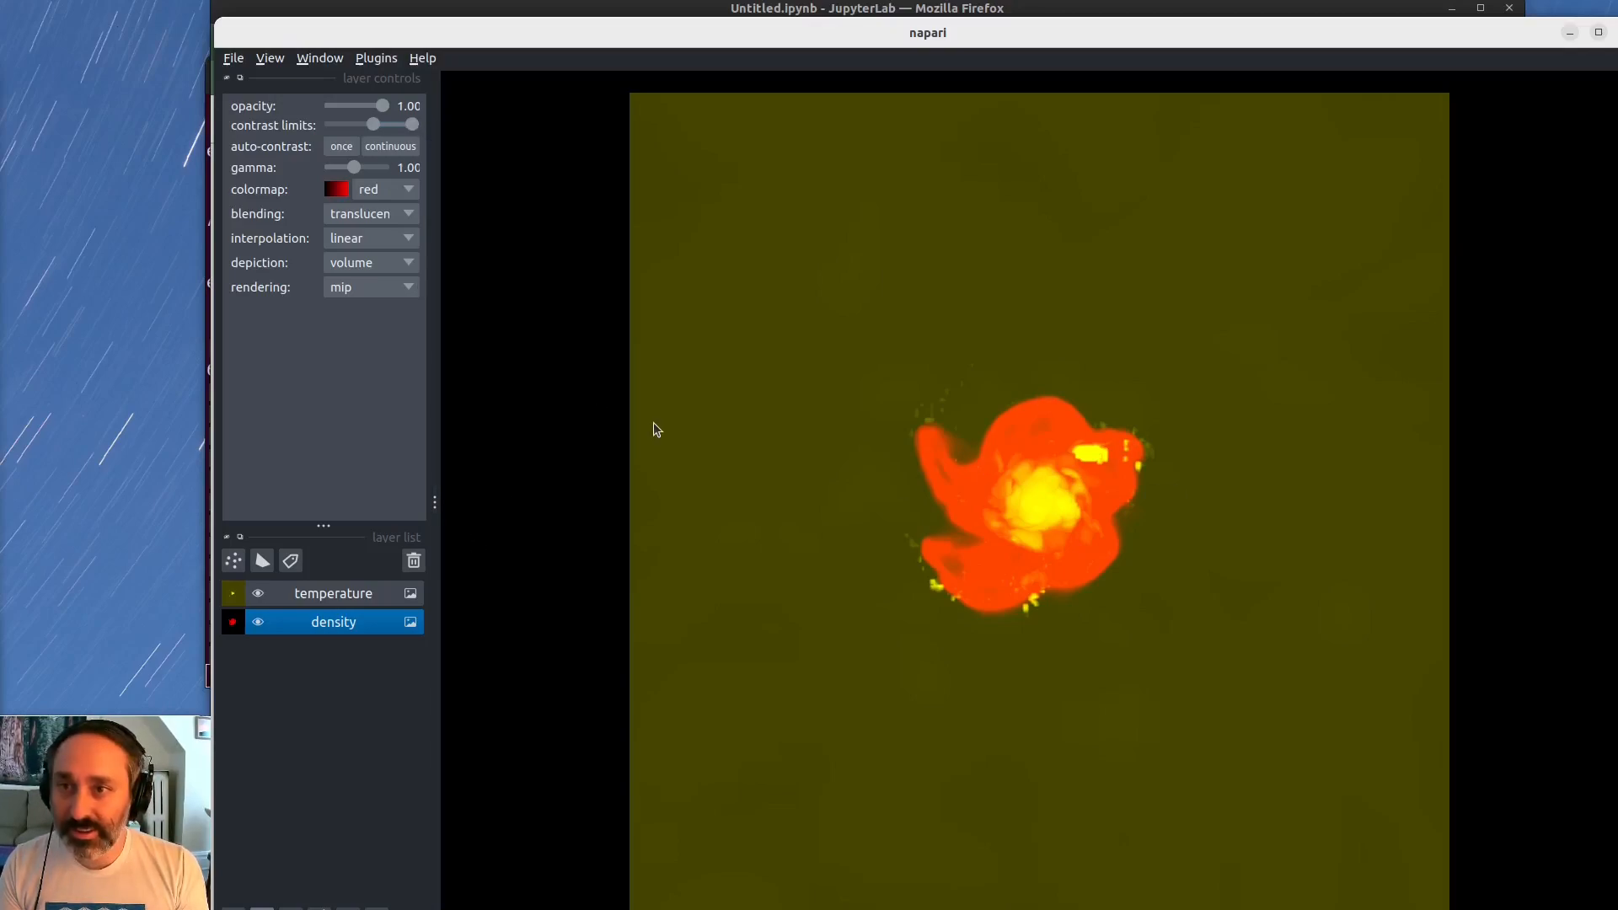
right_click(374, 124)
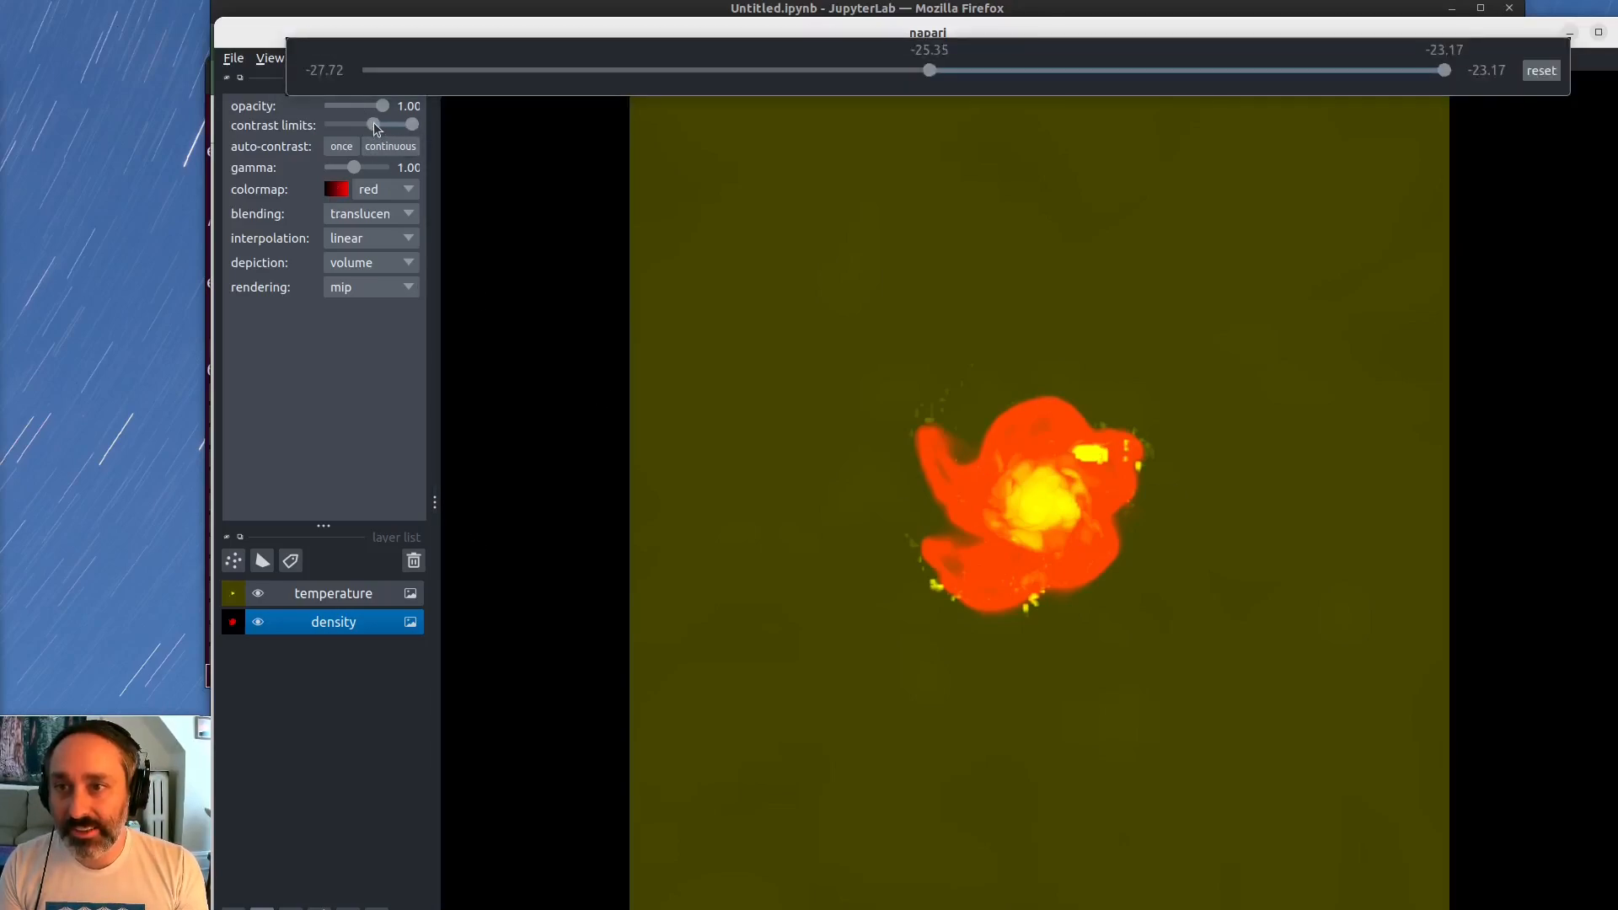
triple_click(921, 52)
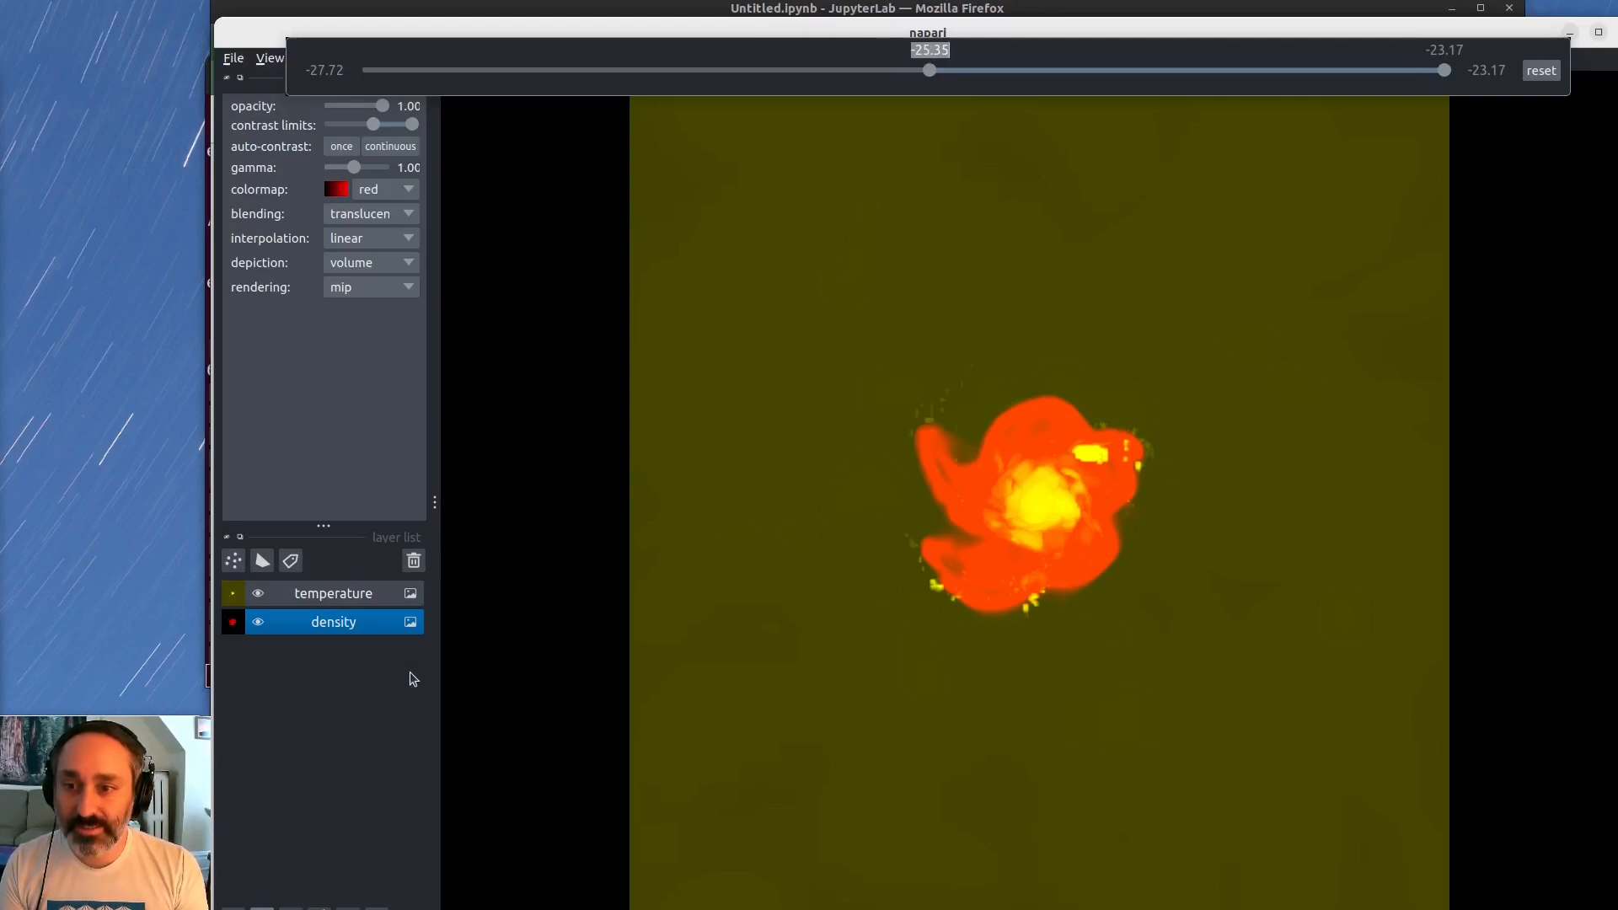
click(388, 675)
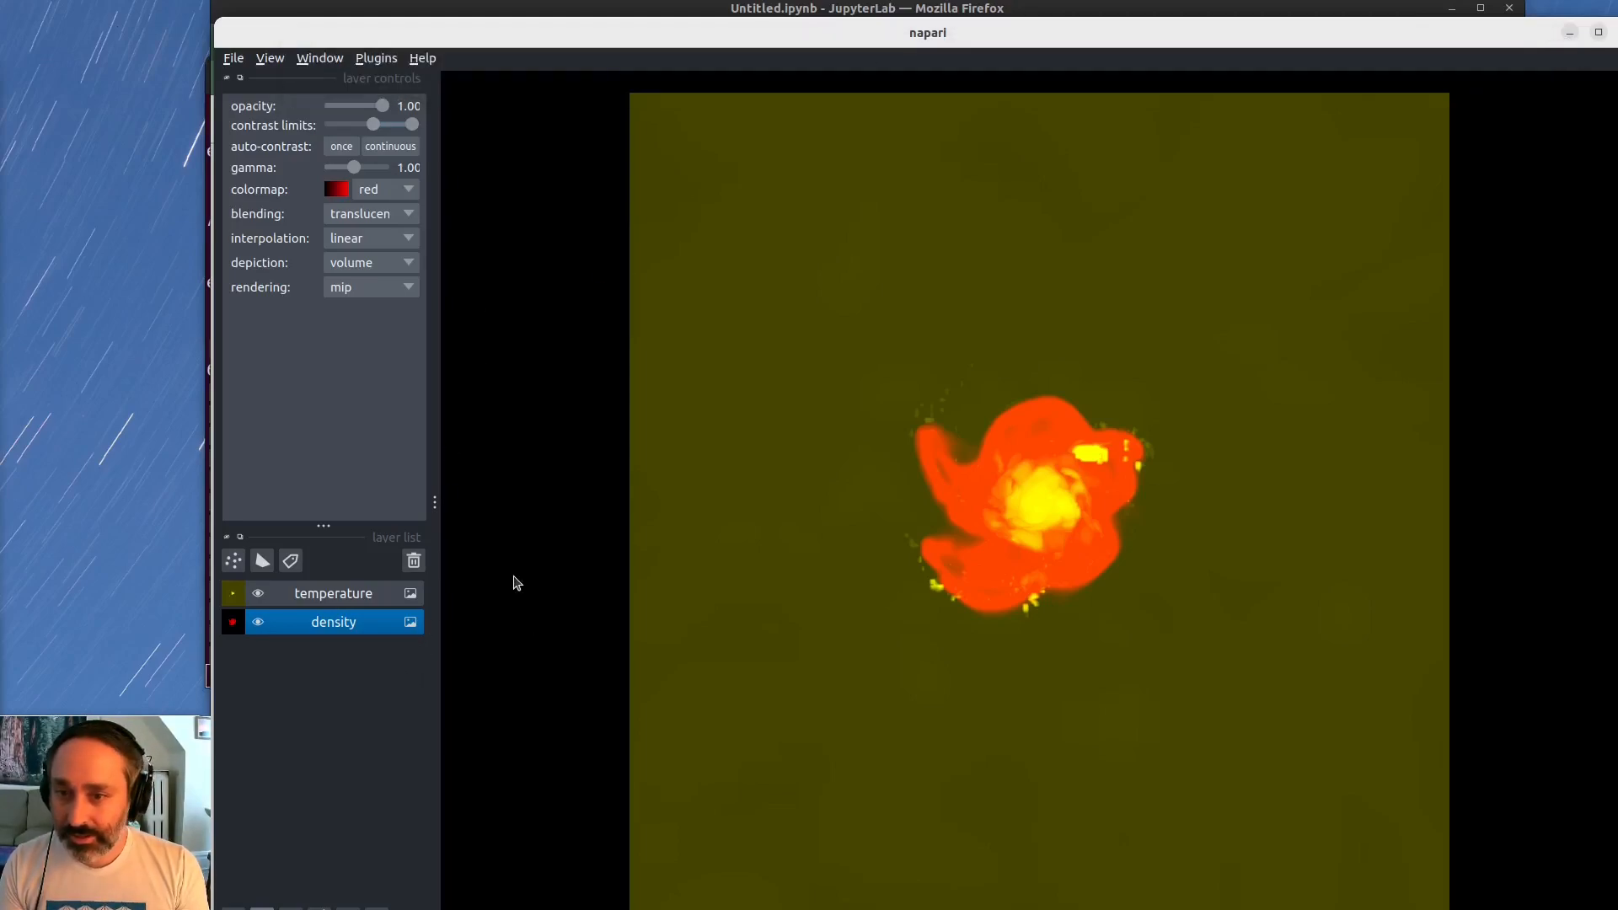
click(322, 602)
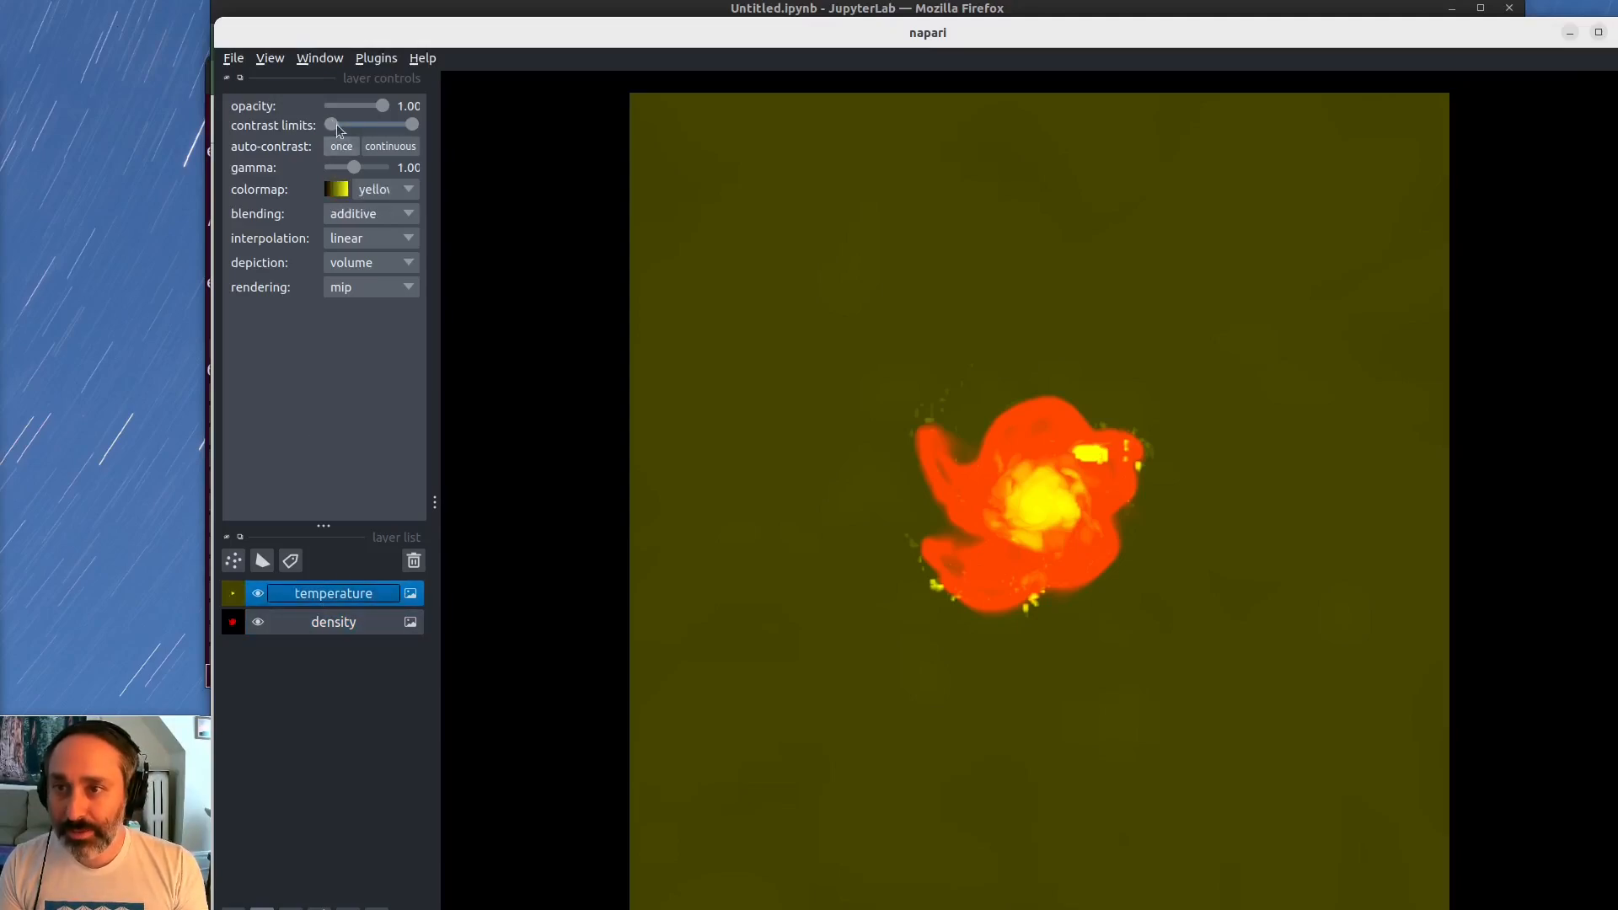
drag(333, 124, 350, 126)
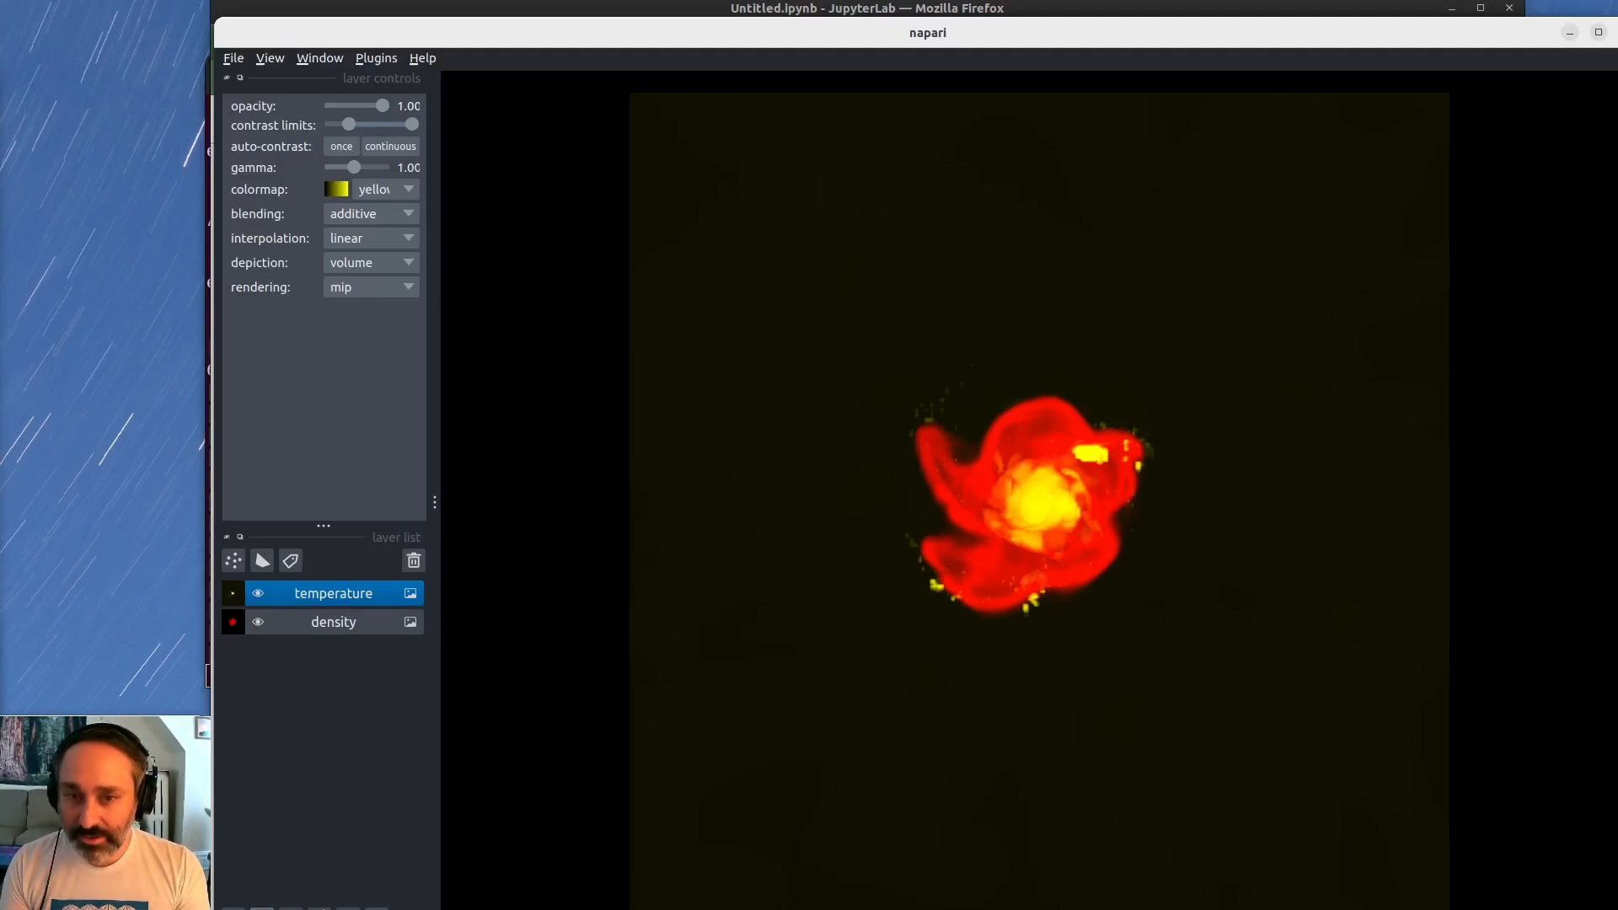
Examine the combined layers in a 2D slice and from a nearly edge-on angle in the 3D view
click(262, 908)
drag(1046, 475, 1084, 452)
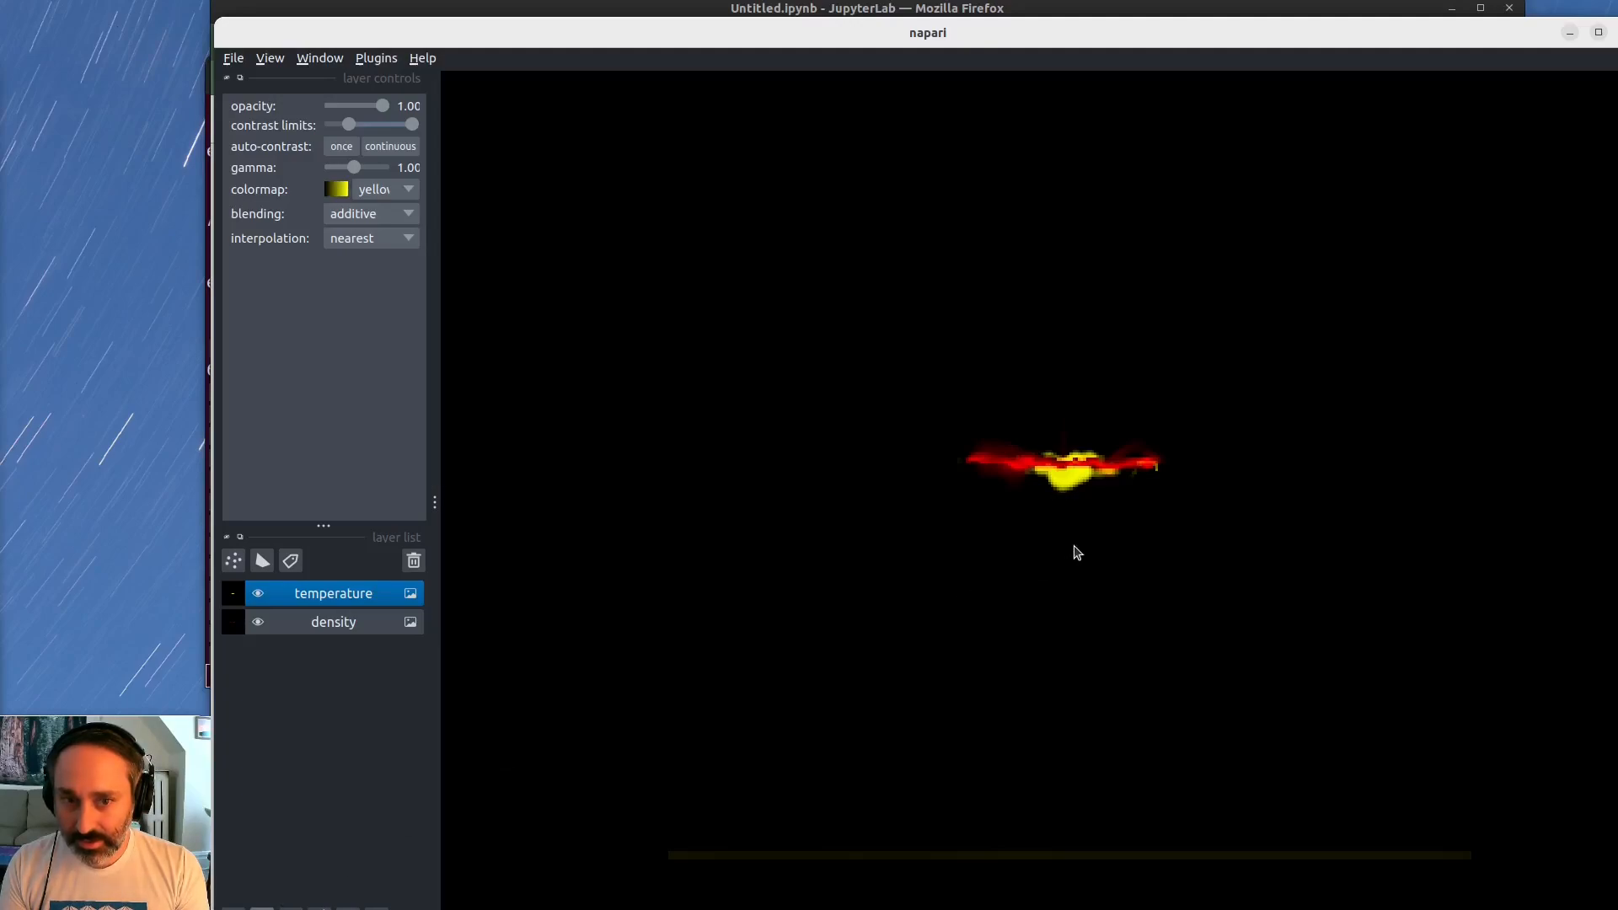
click(262, 908)
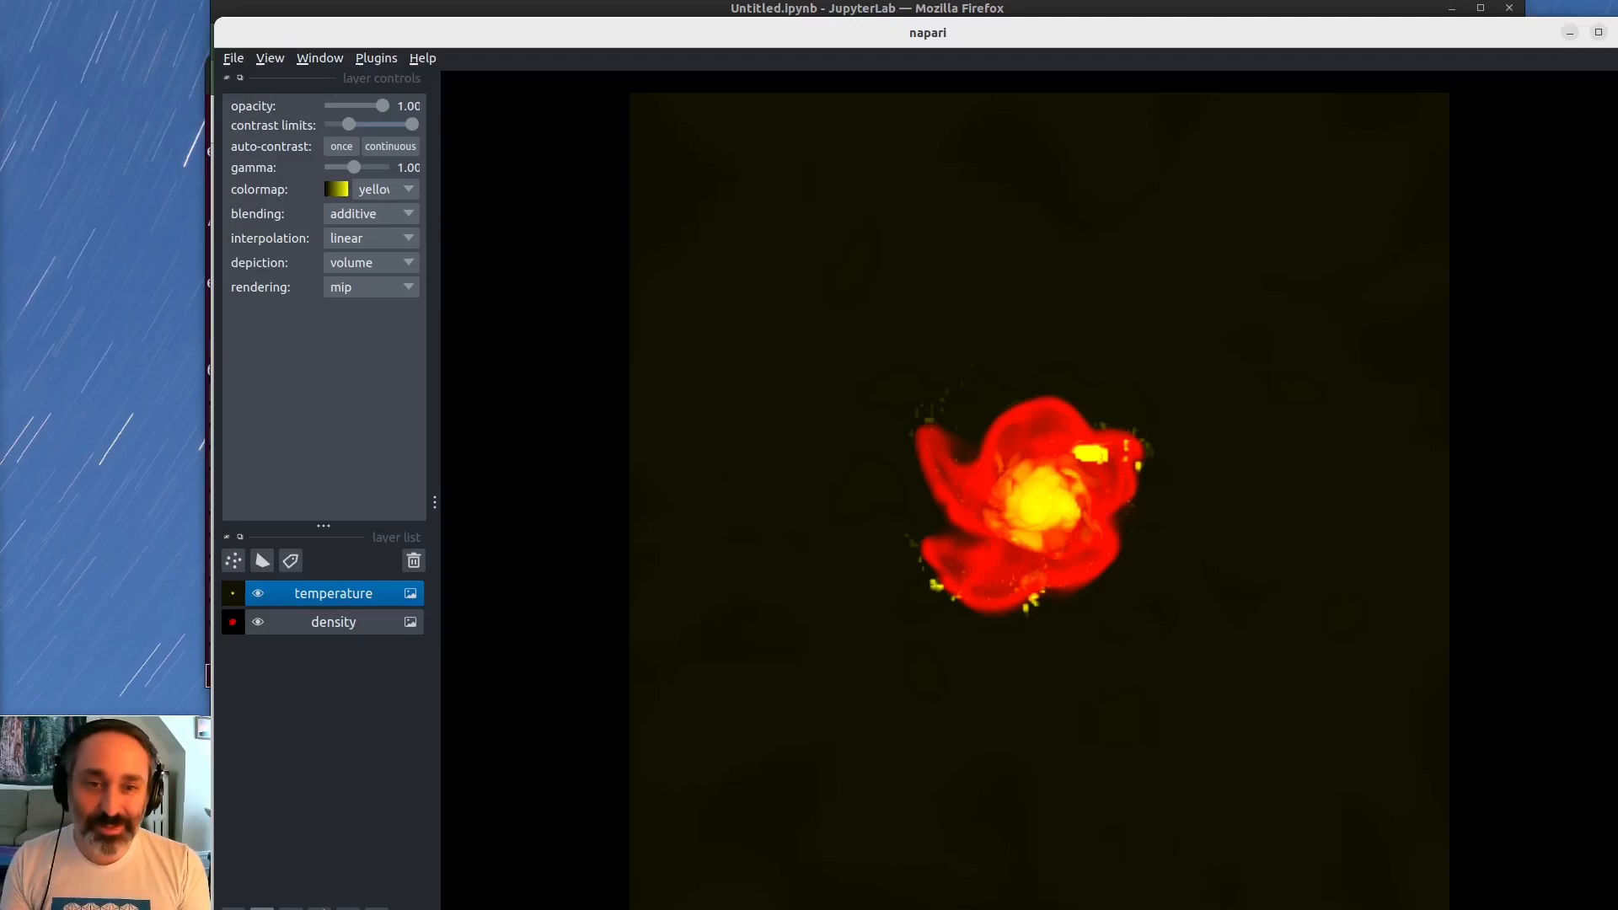
drag(1065, 681, 975, 390)
mouse_move(1117, 584)
mouse_down()
mouse_move(1037, 564)
mouse_move(1000, 491)
mouse_move(1006, 505)
mouse_up()
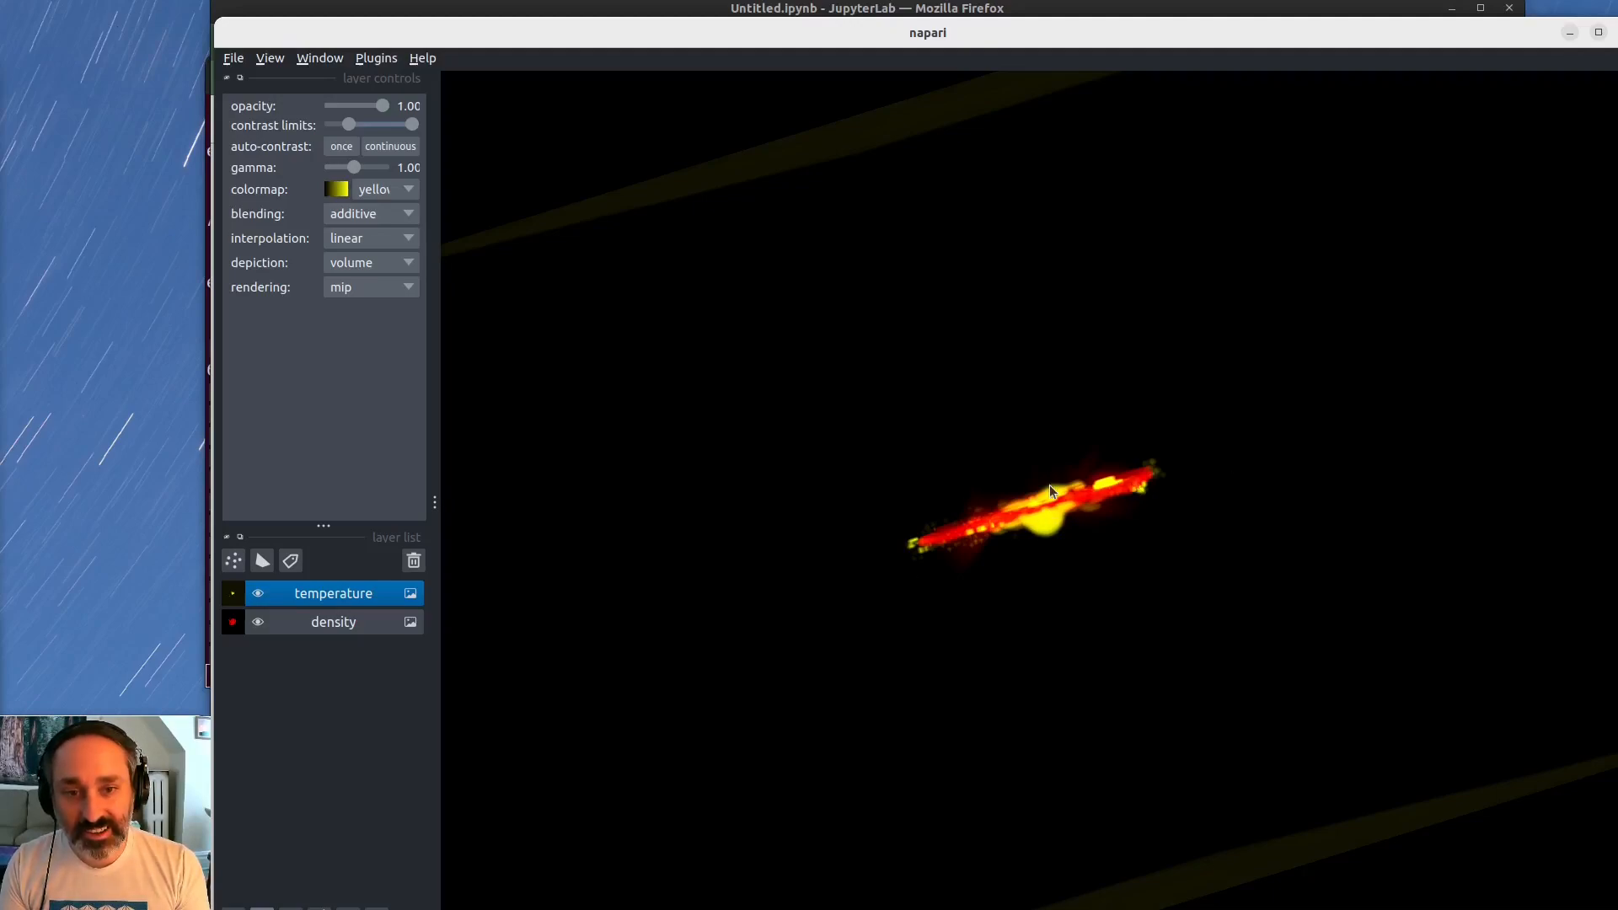
Examine the combined volume from tilted and edge-on angles, and review the blending settings of the temperature and density layers
drag(1061, 517, 1084, 722)
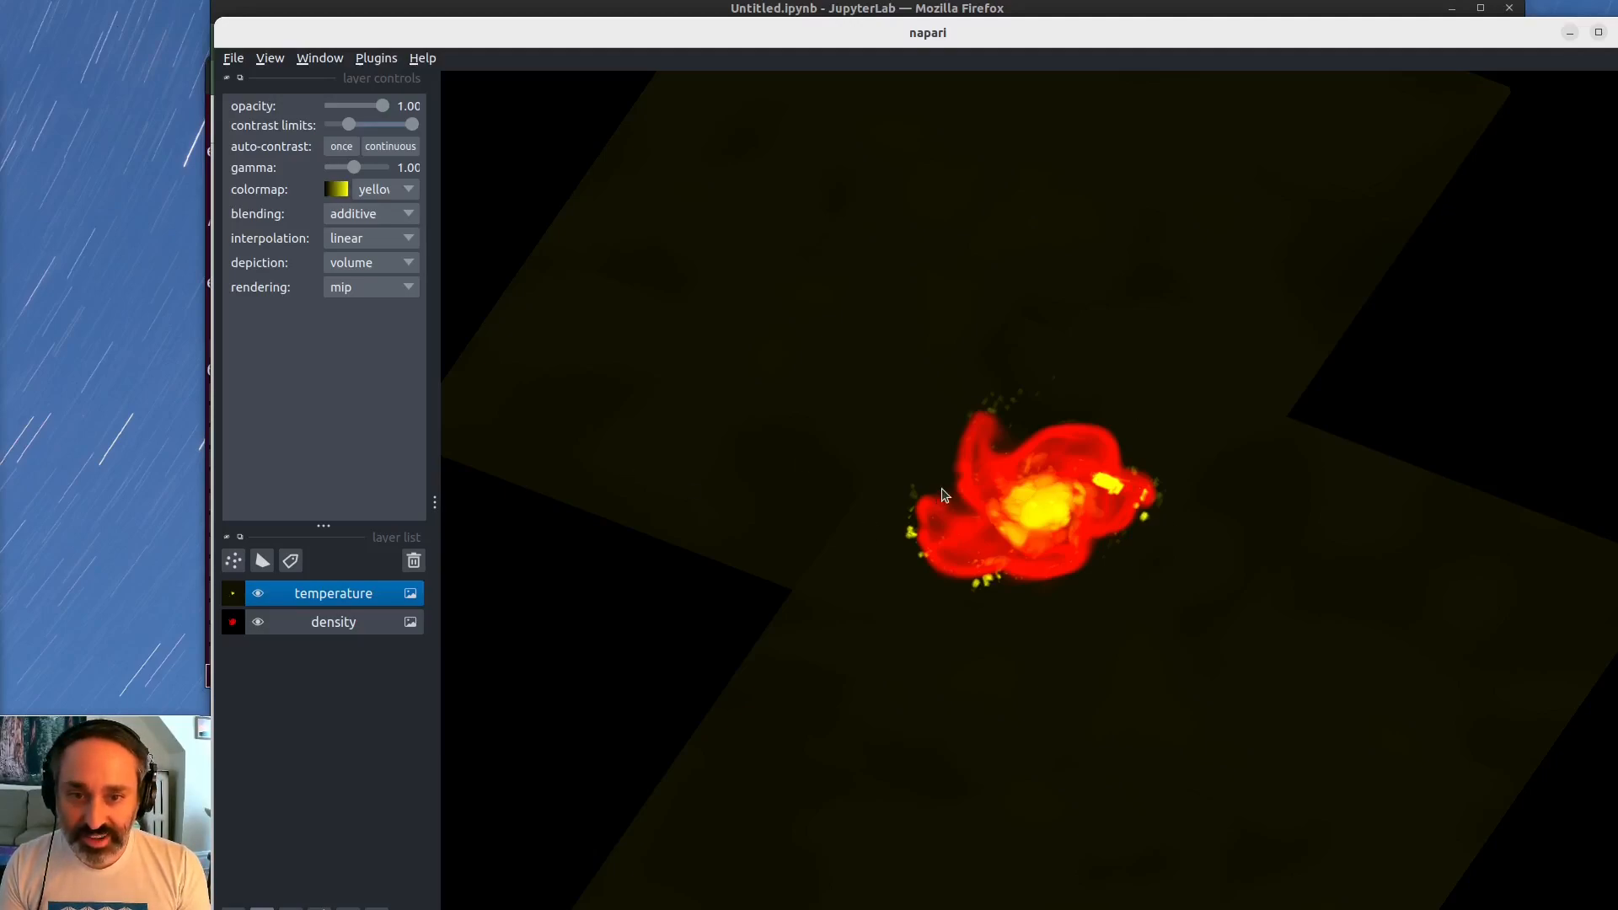
drag(943, 495, 984, 451)
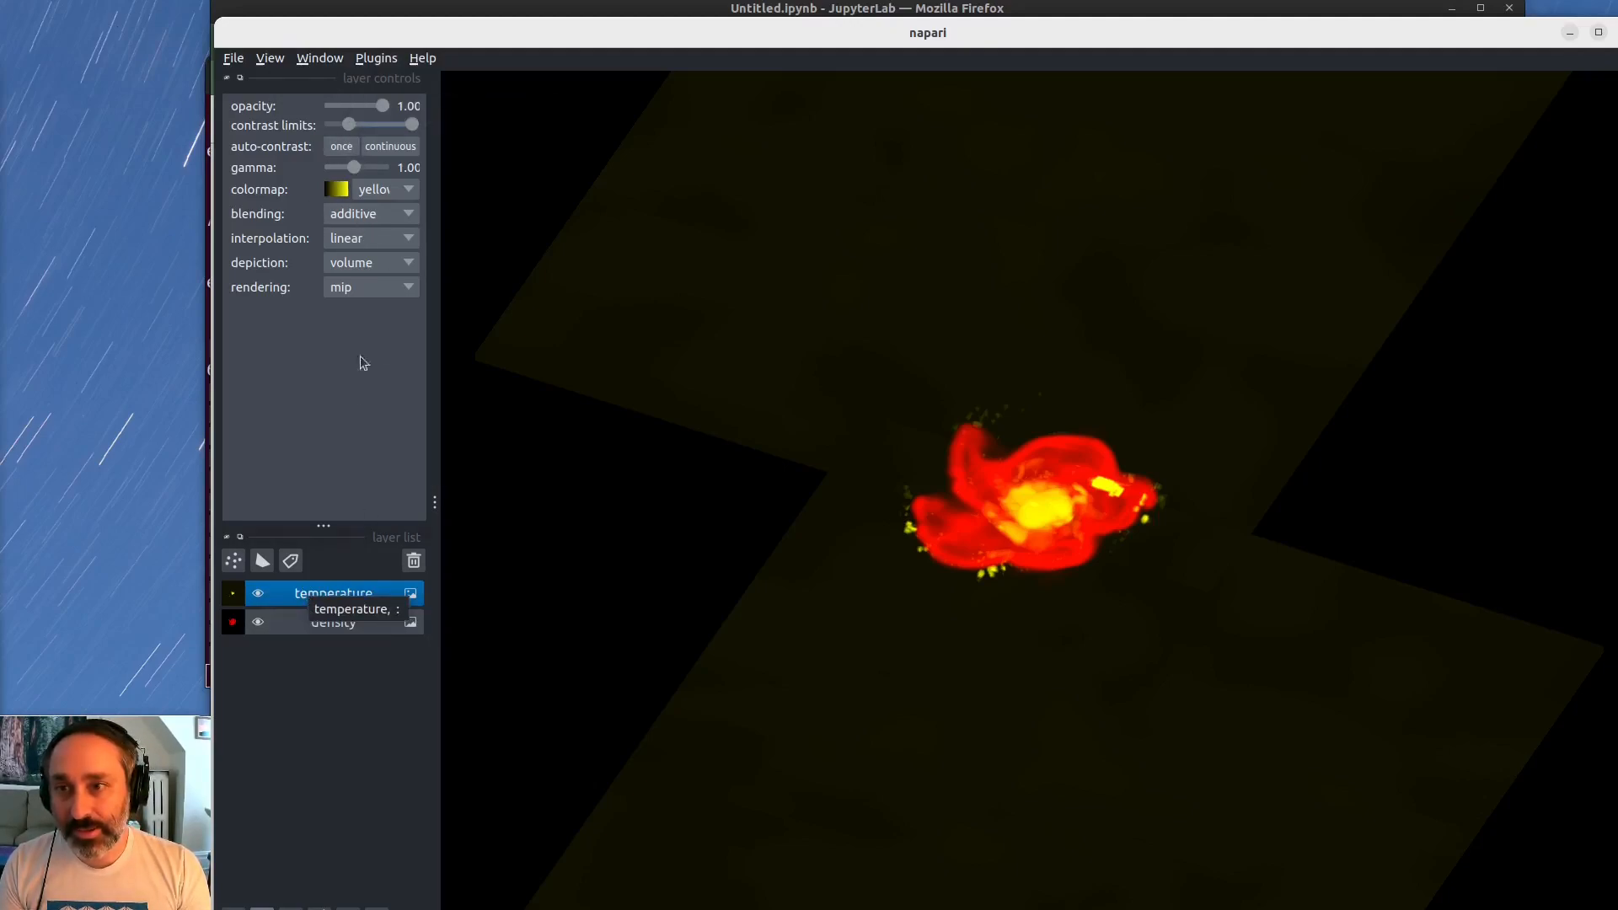
click(357, 213)
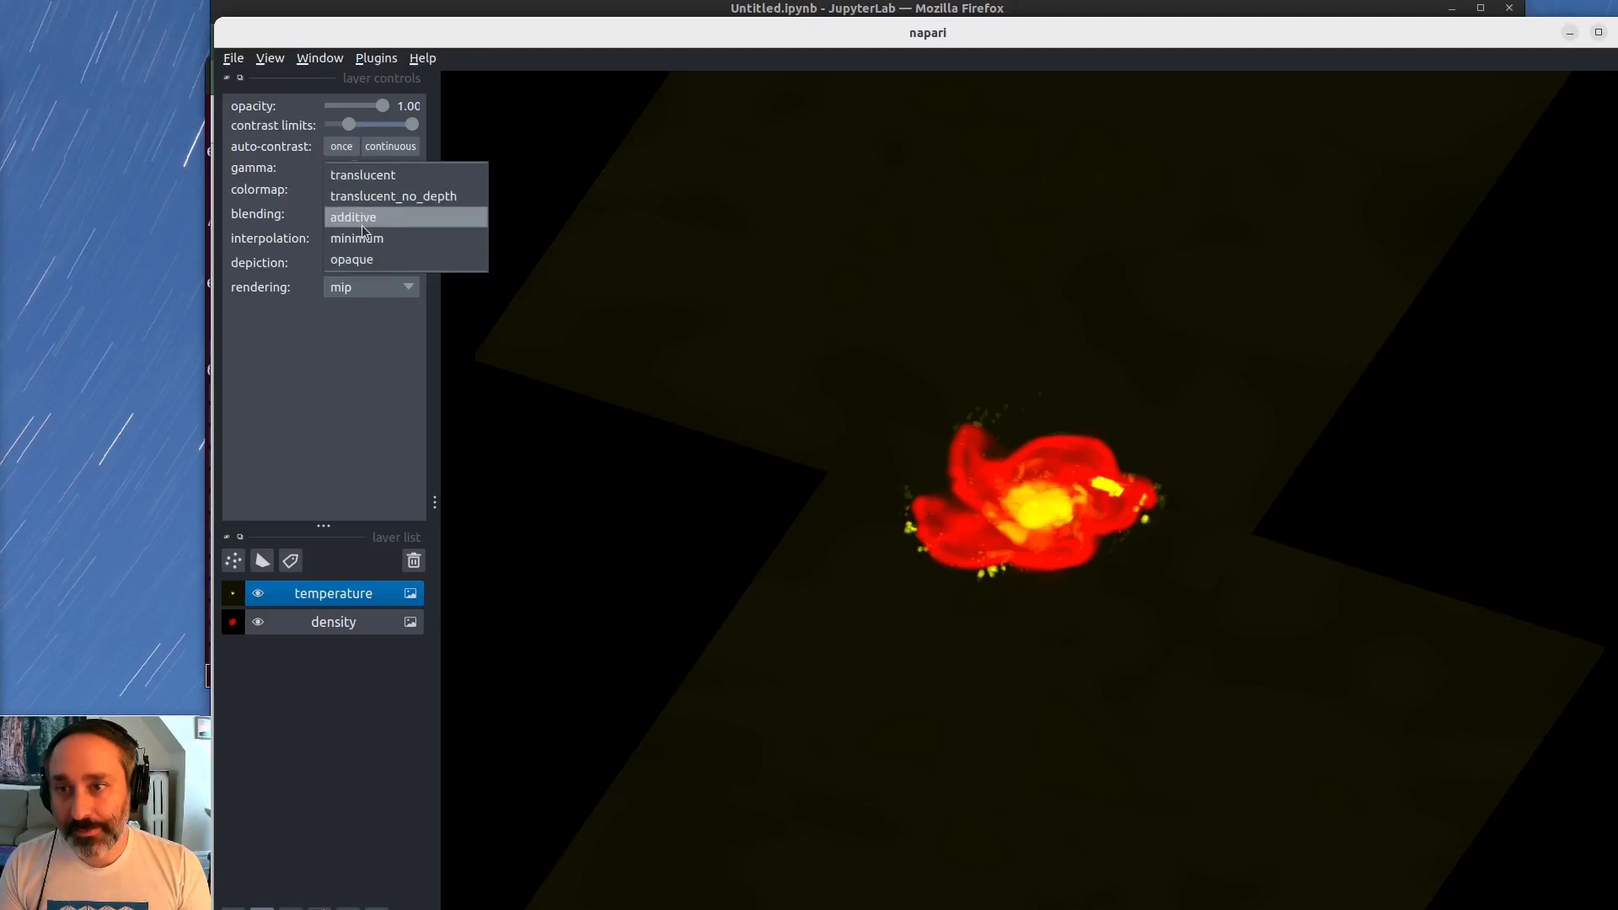
click(376, 218)
drag(335, 594, 326, 635)
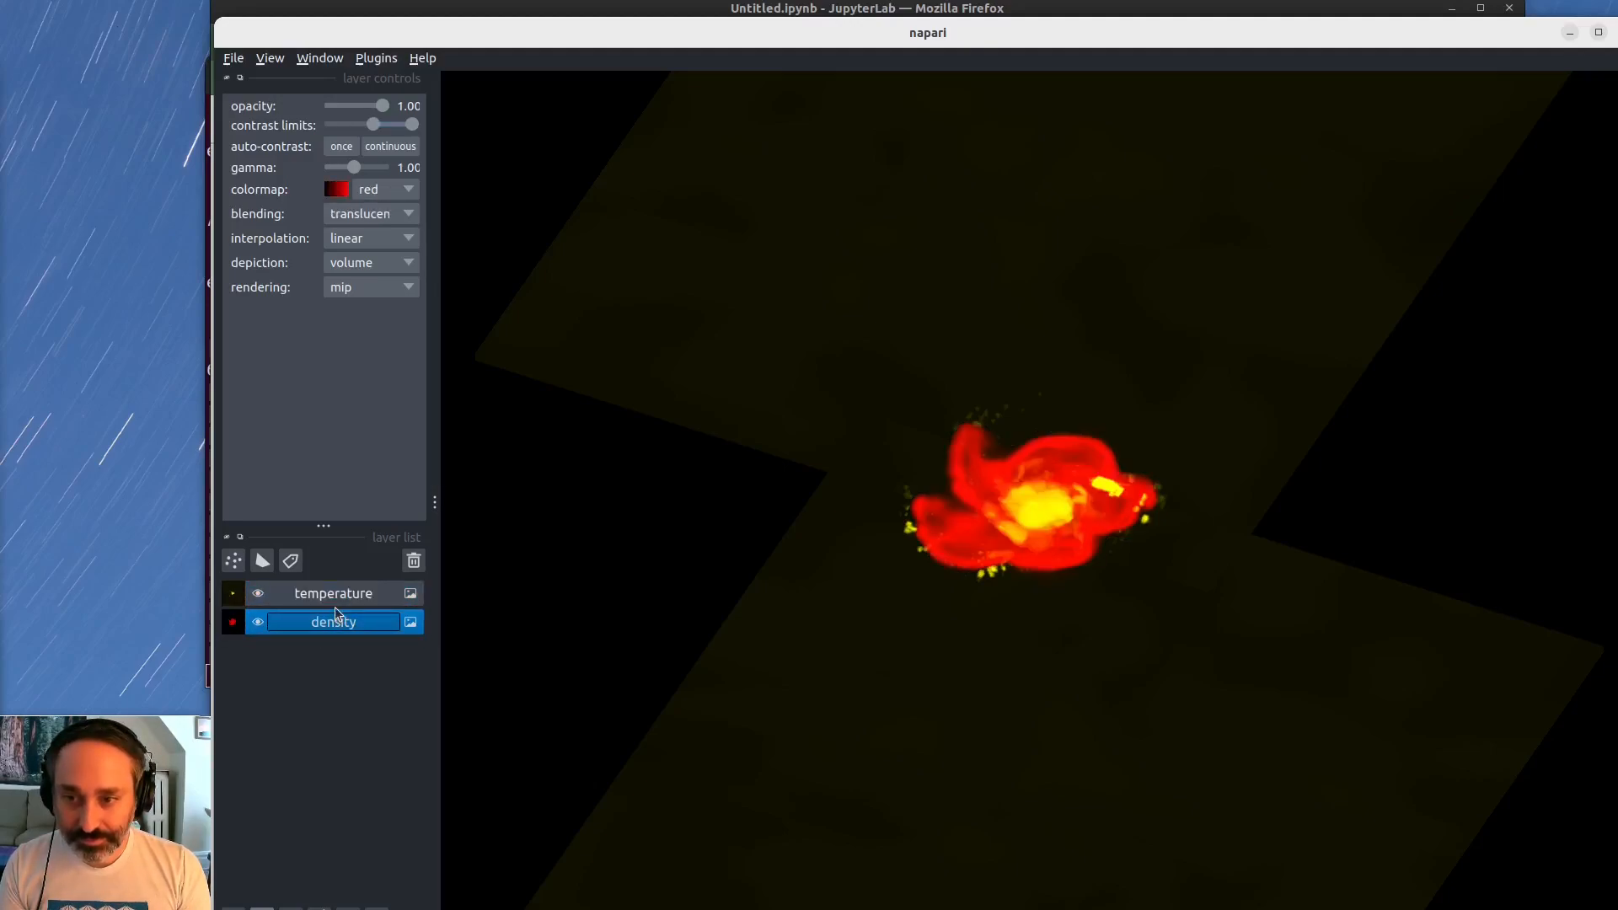
click(335, 600)
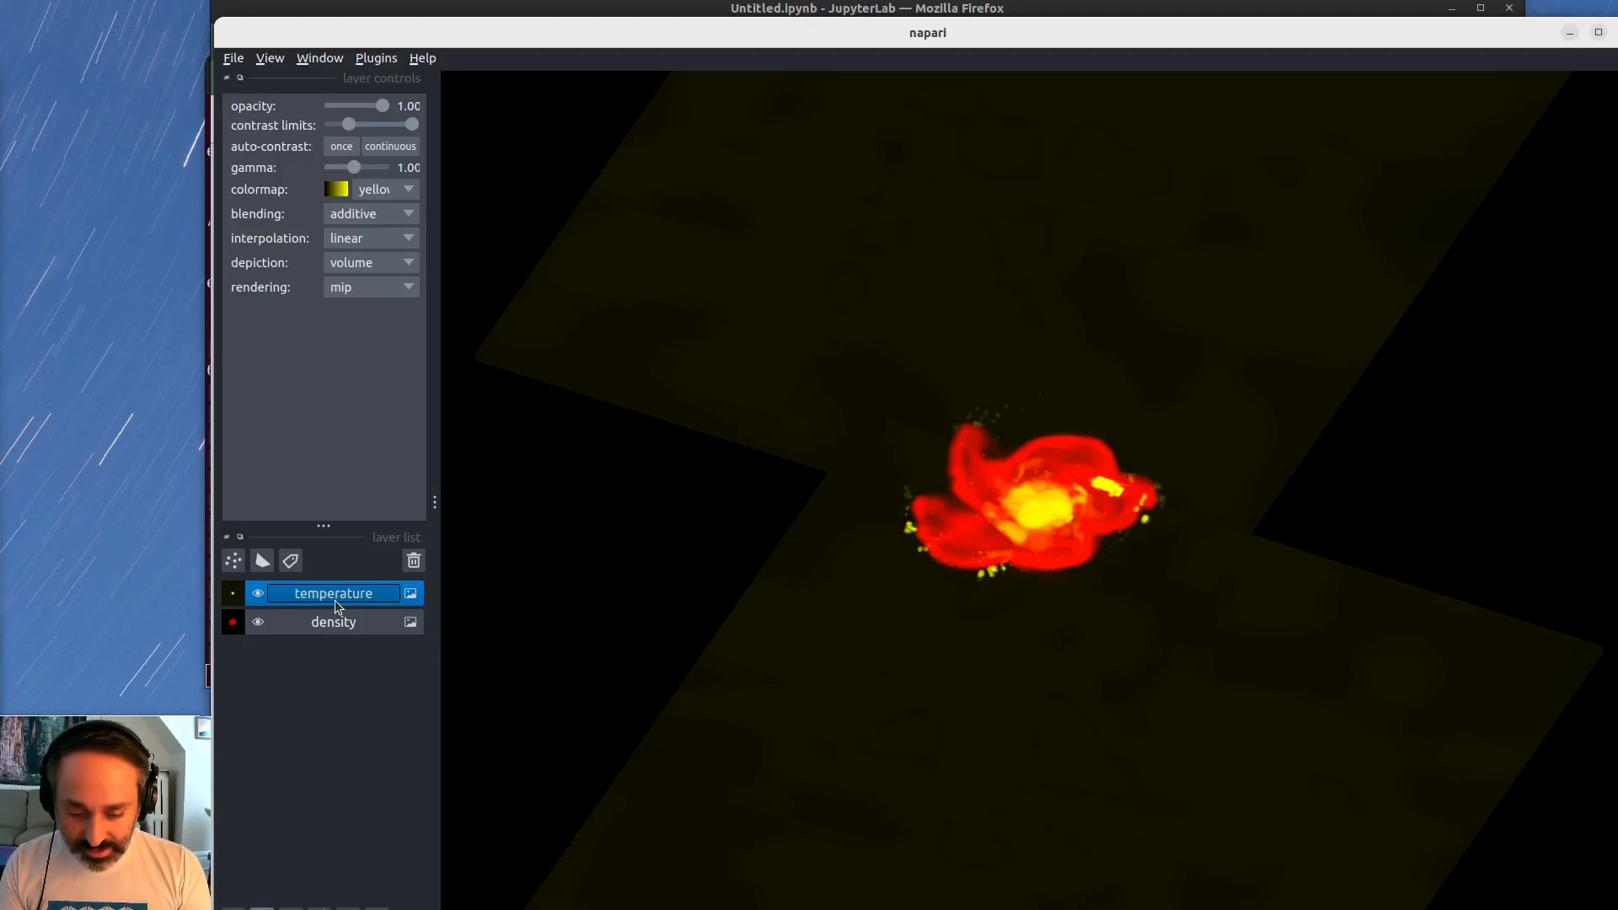
key(alt+Tab)
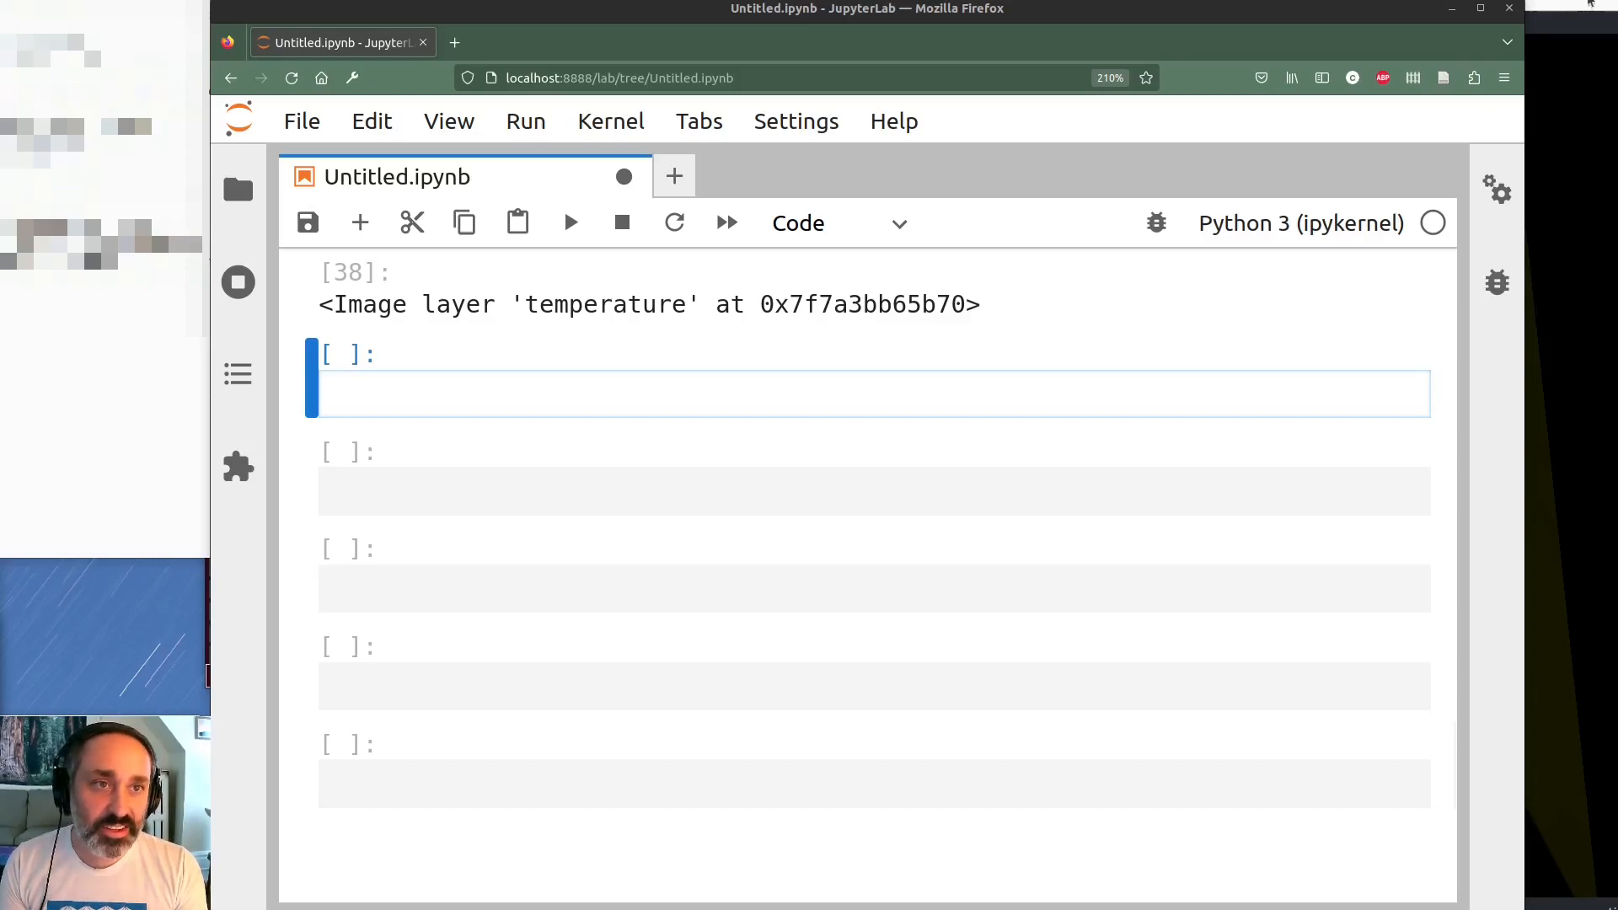
click(1597, 7)
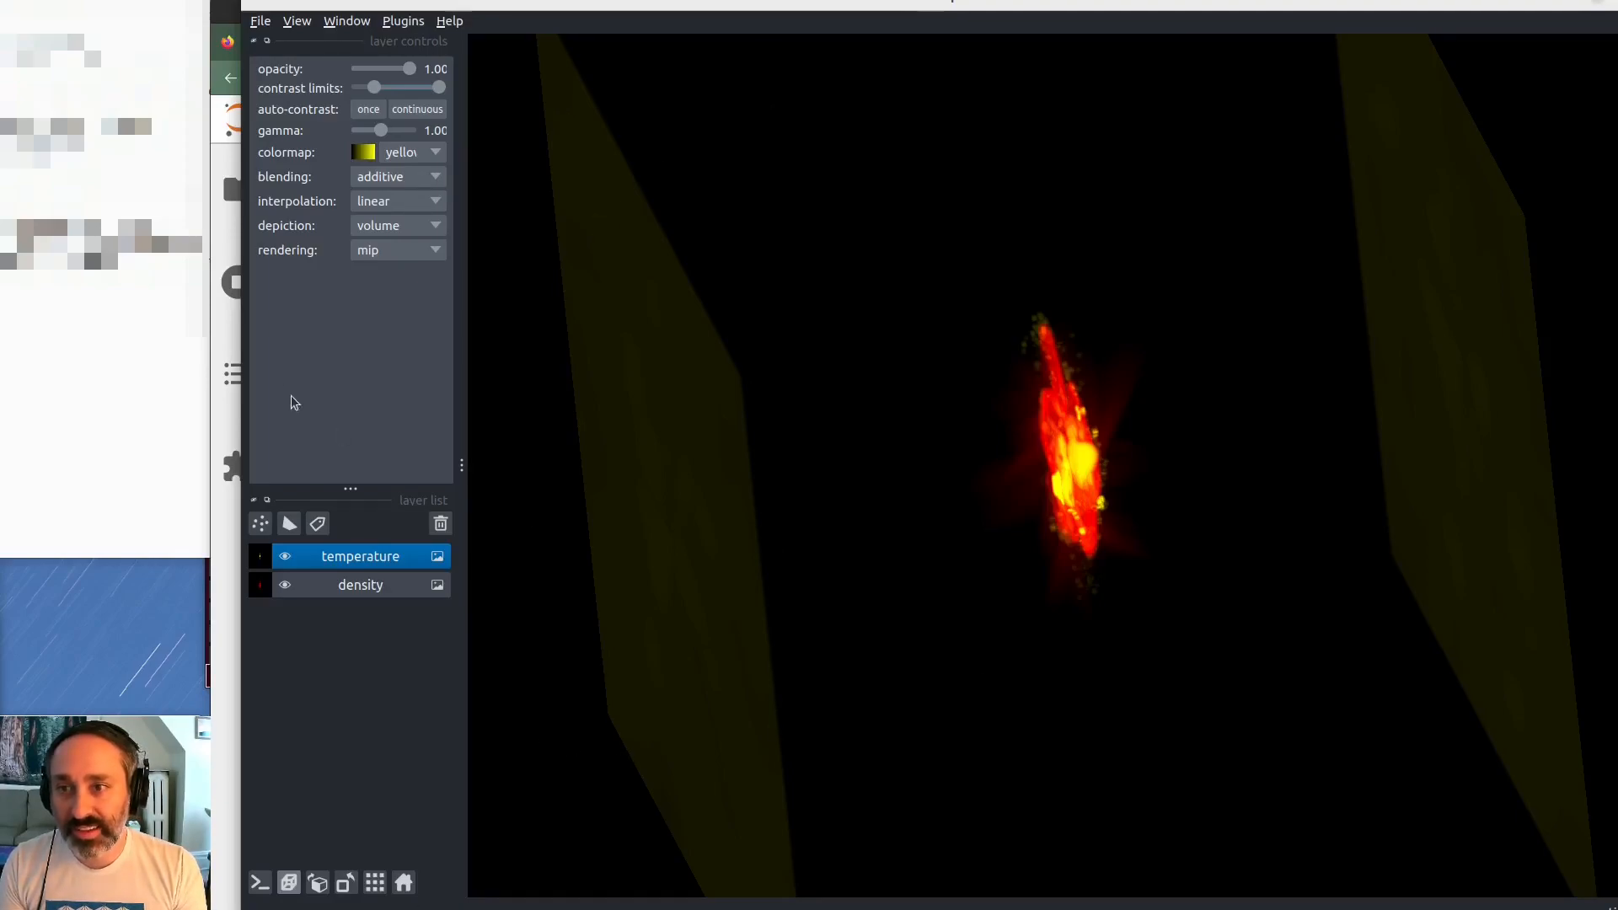
In the JupyterLab notebook, define and run region_low = ds.r[0.48:.52:50j, .48:.52:50j, .48:.52:50j]
click(232, 12)
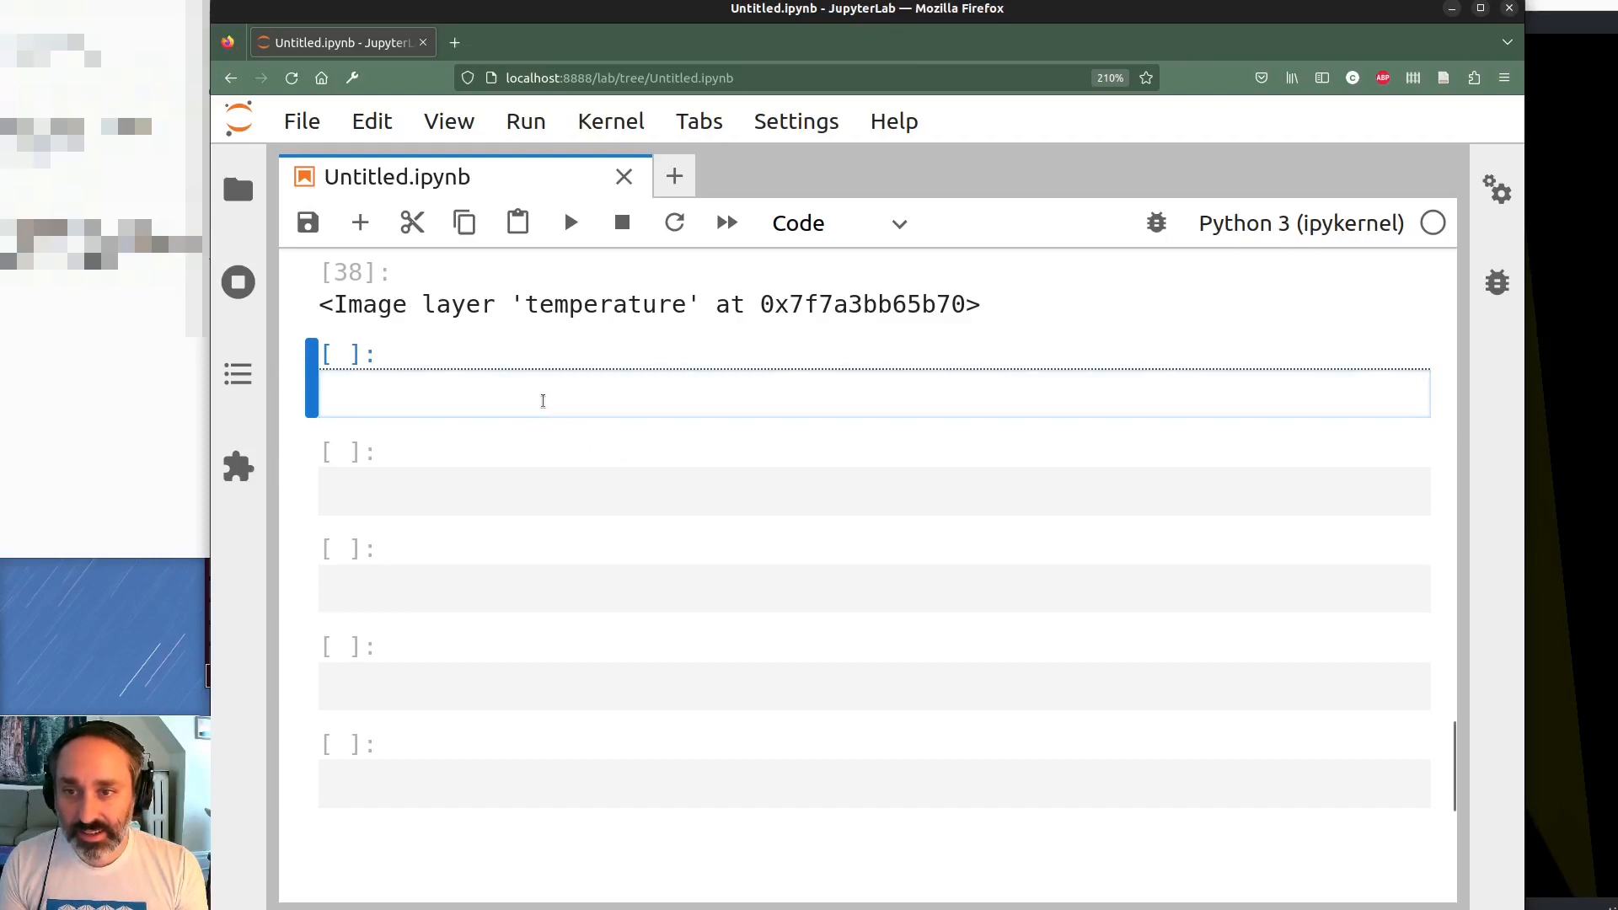
text(region)
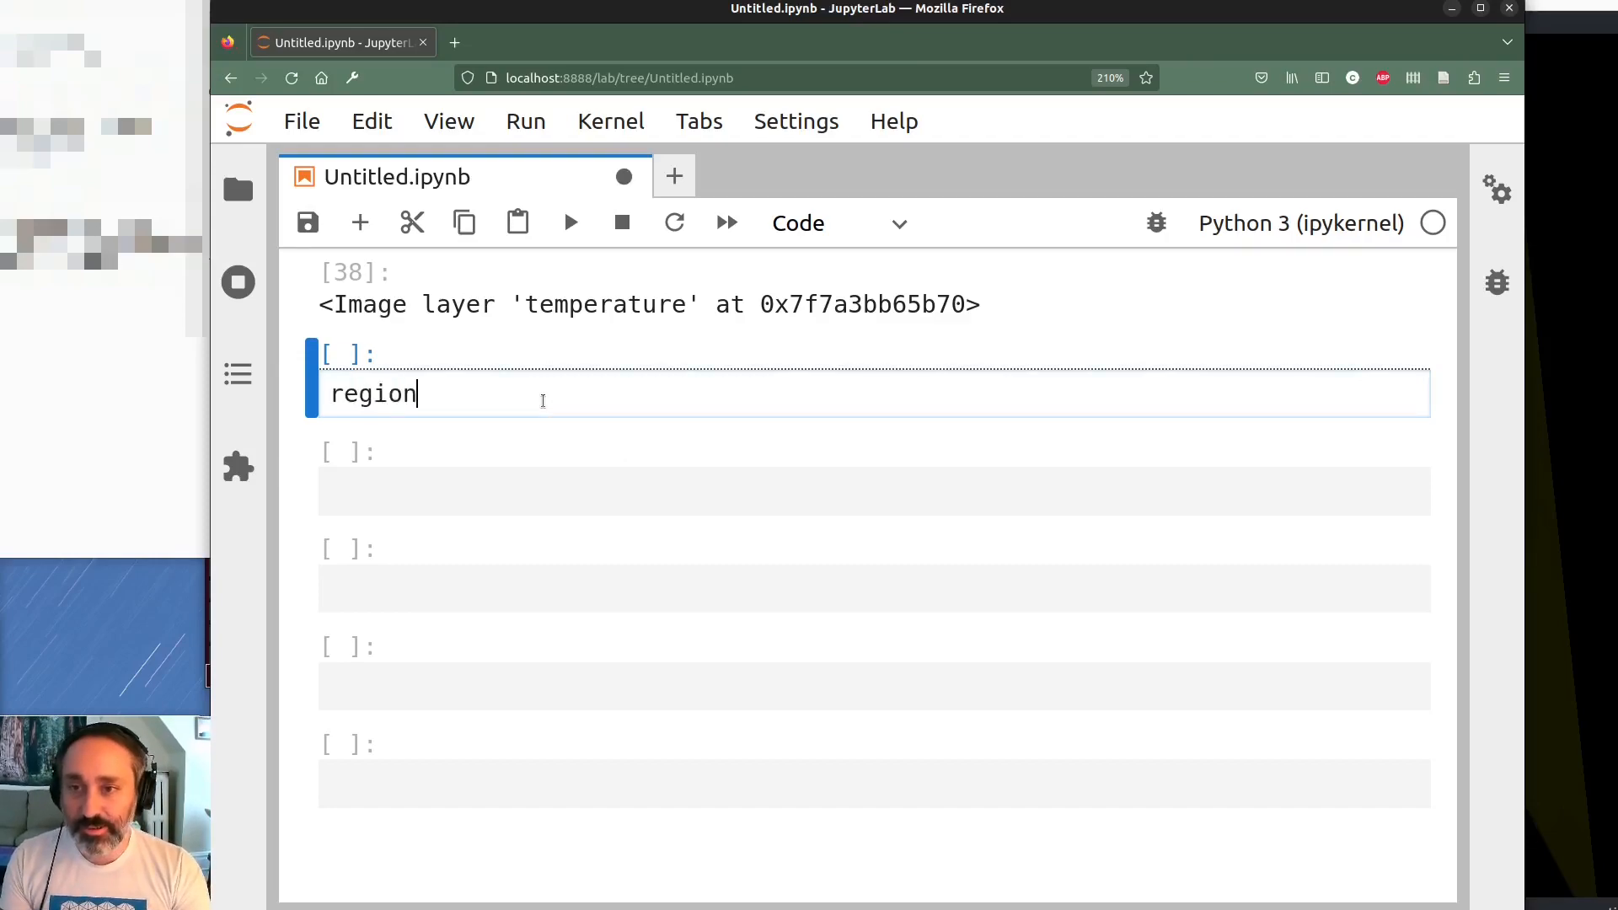
text(_low)
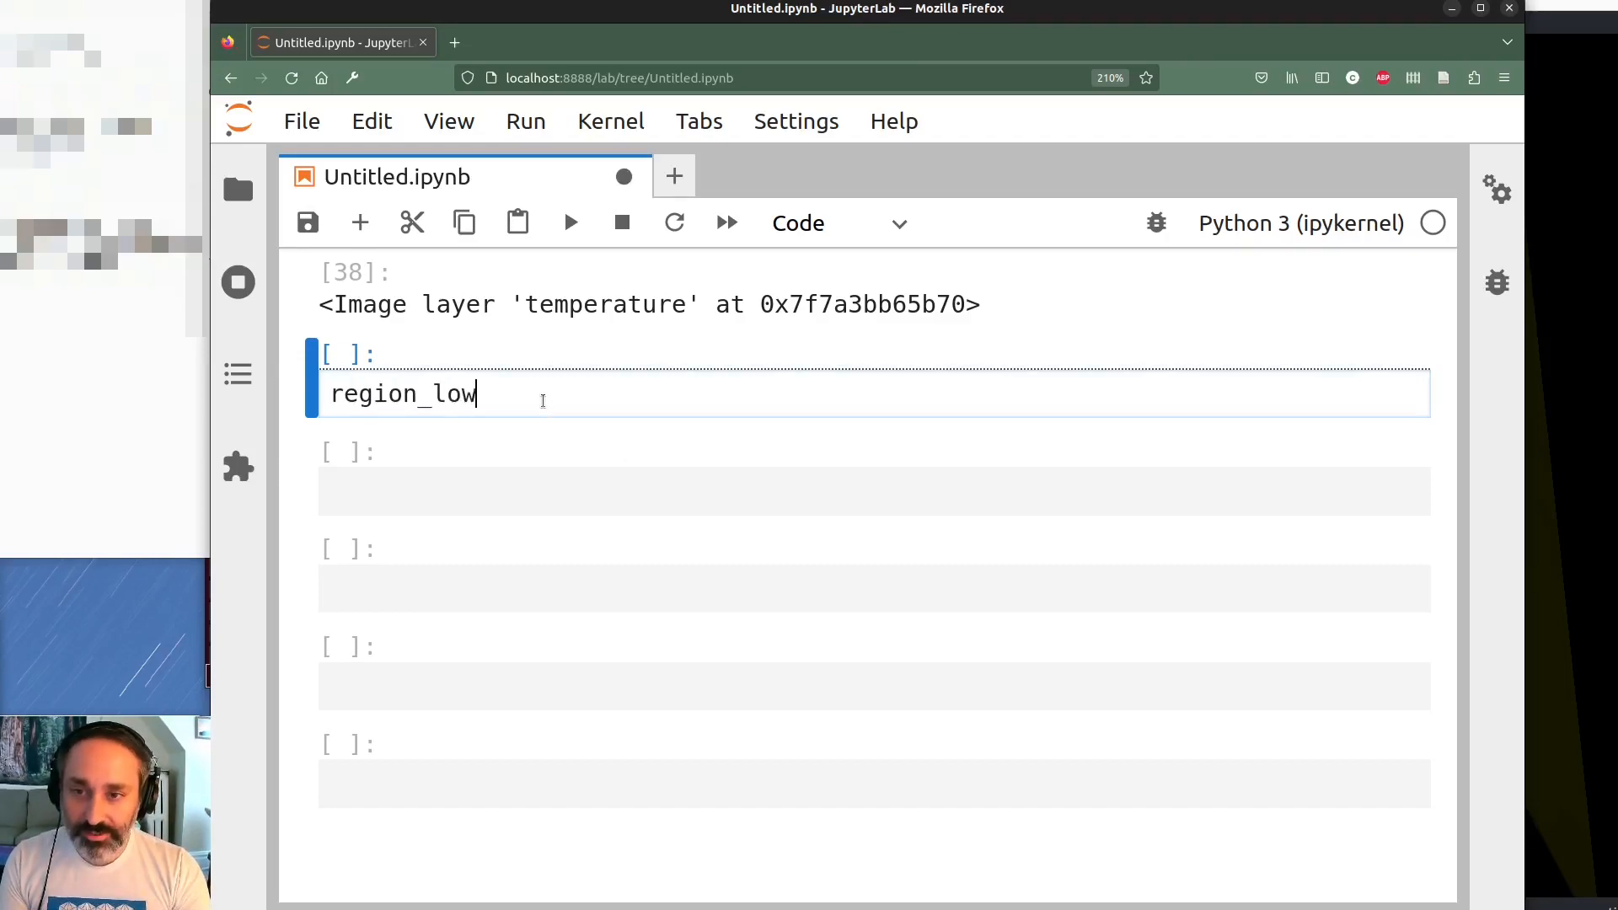
text( = ds.r[)
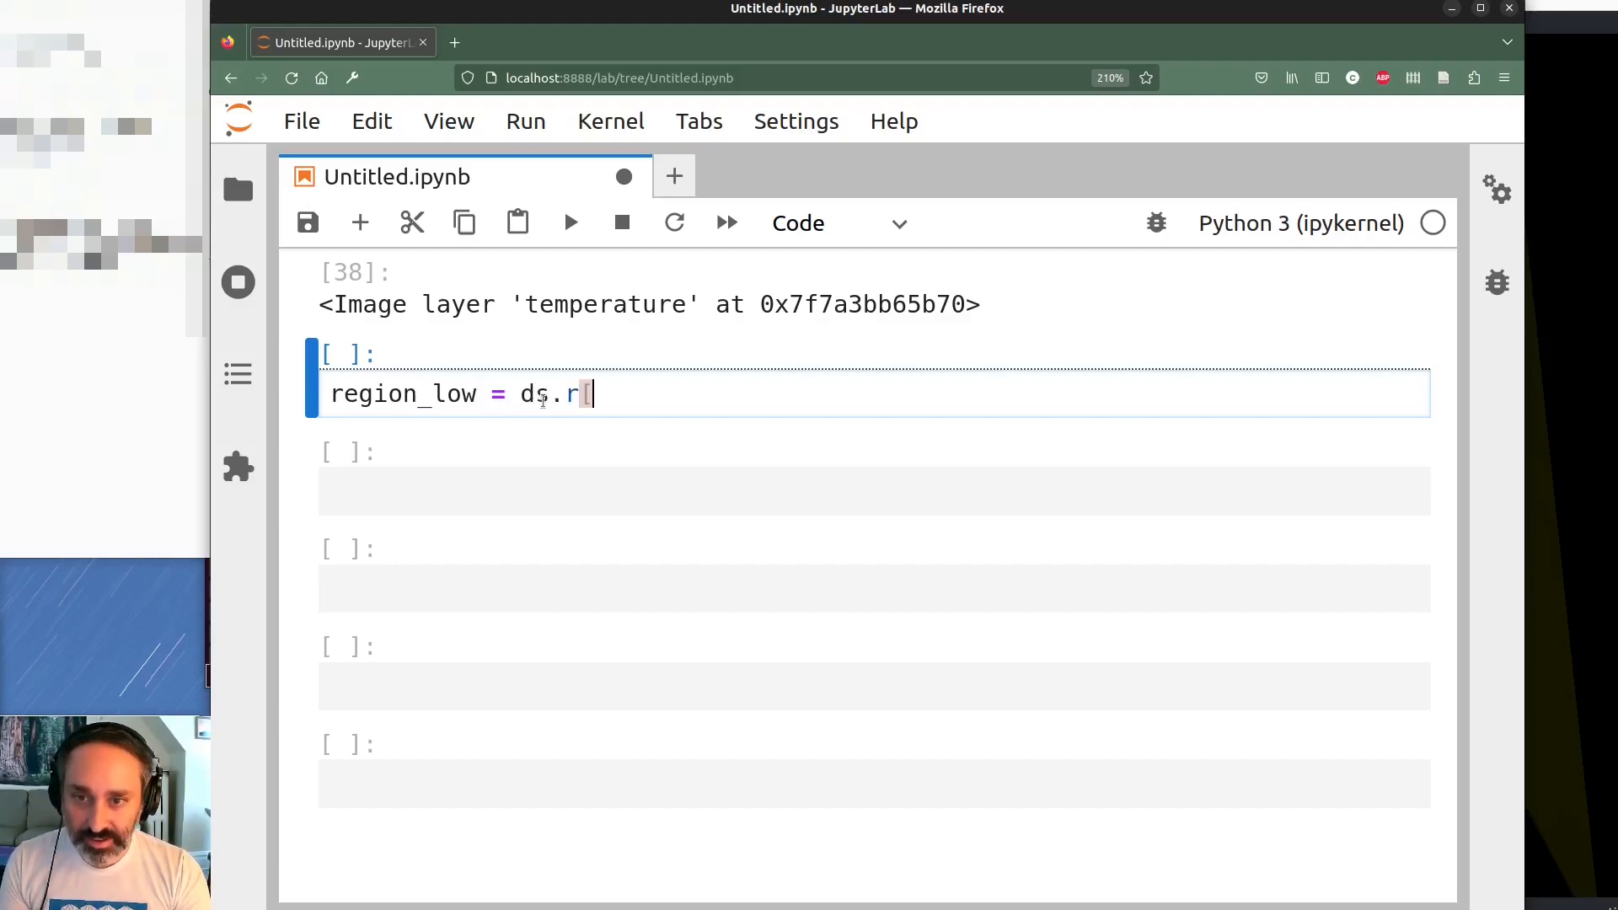
text(0.4)
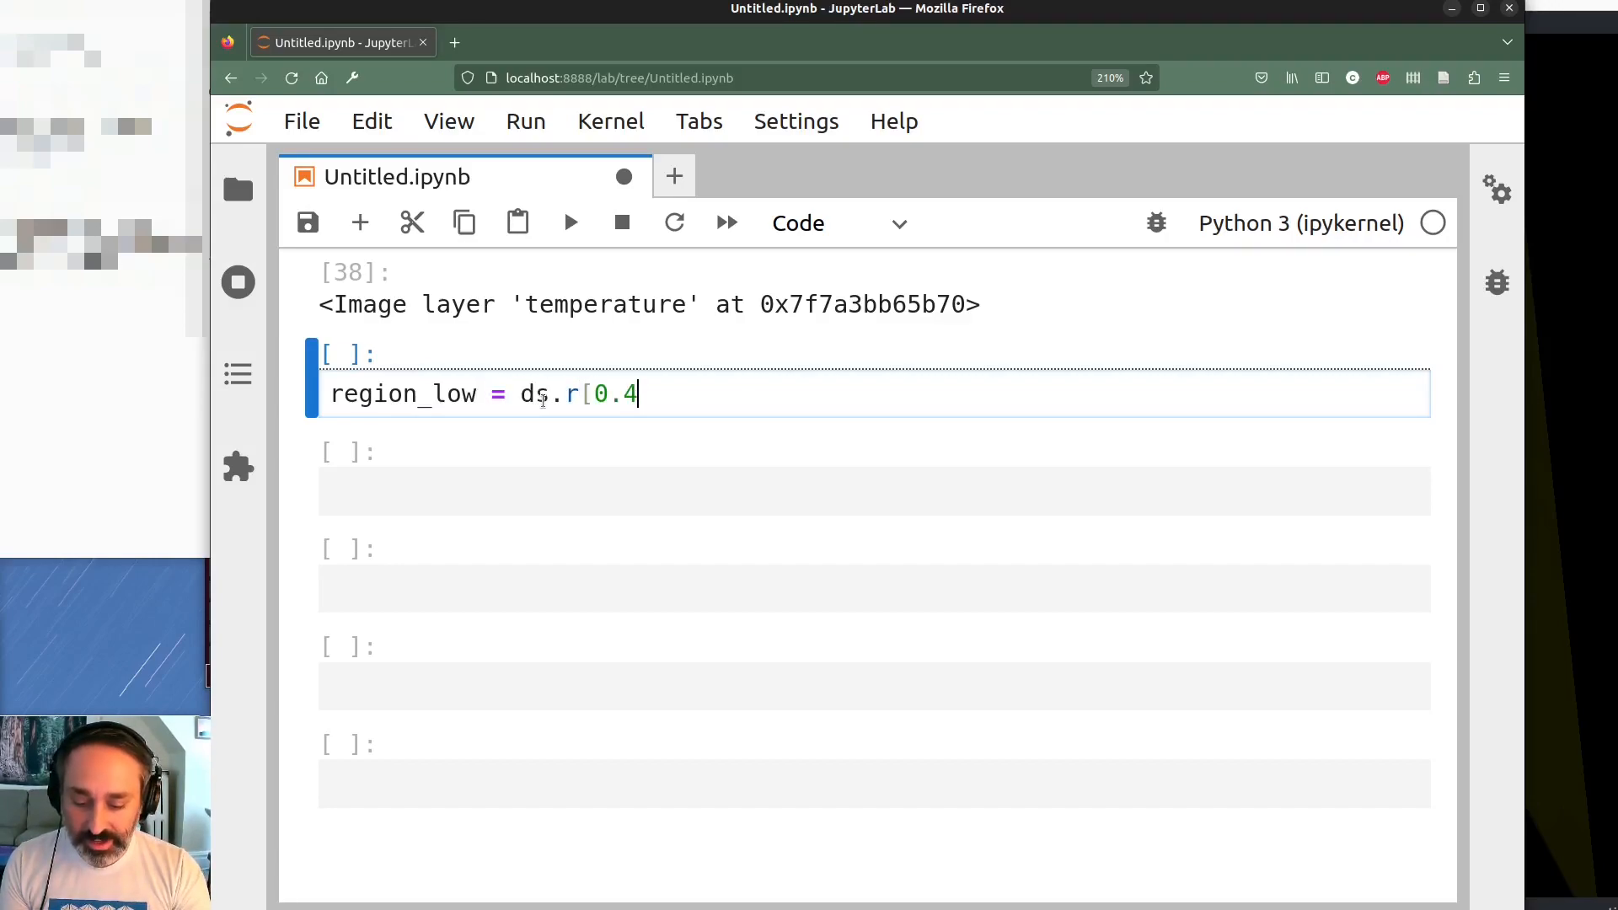
text(8: )
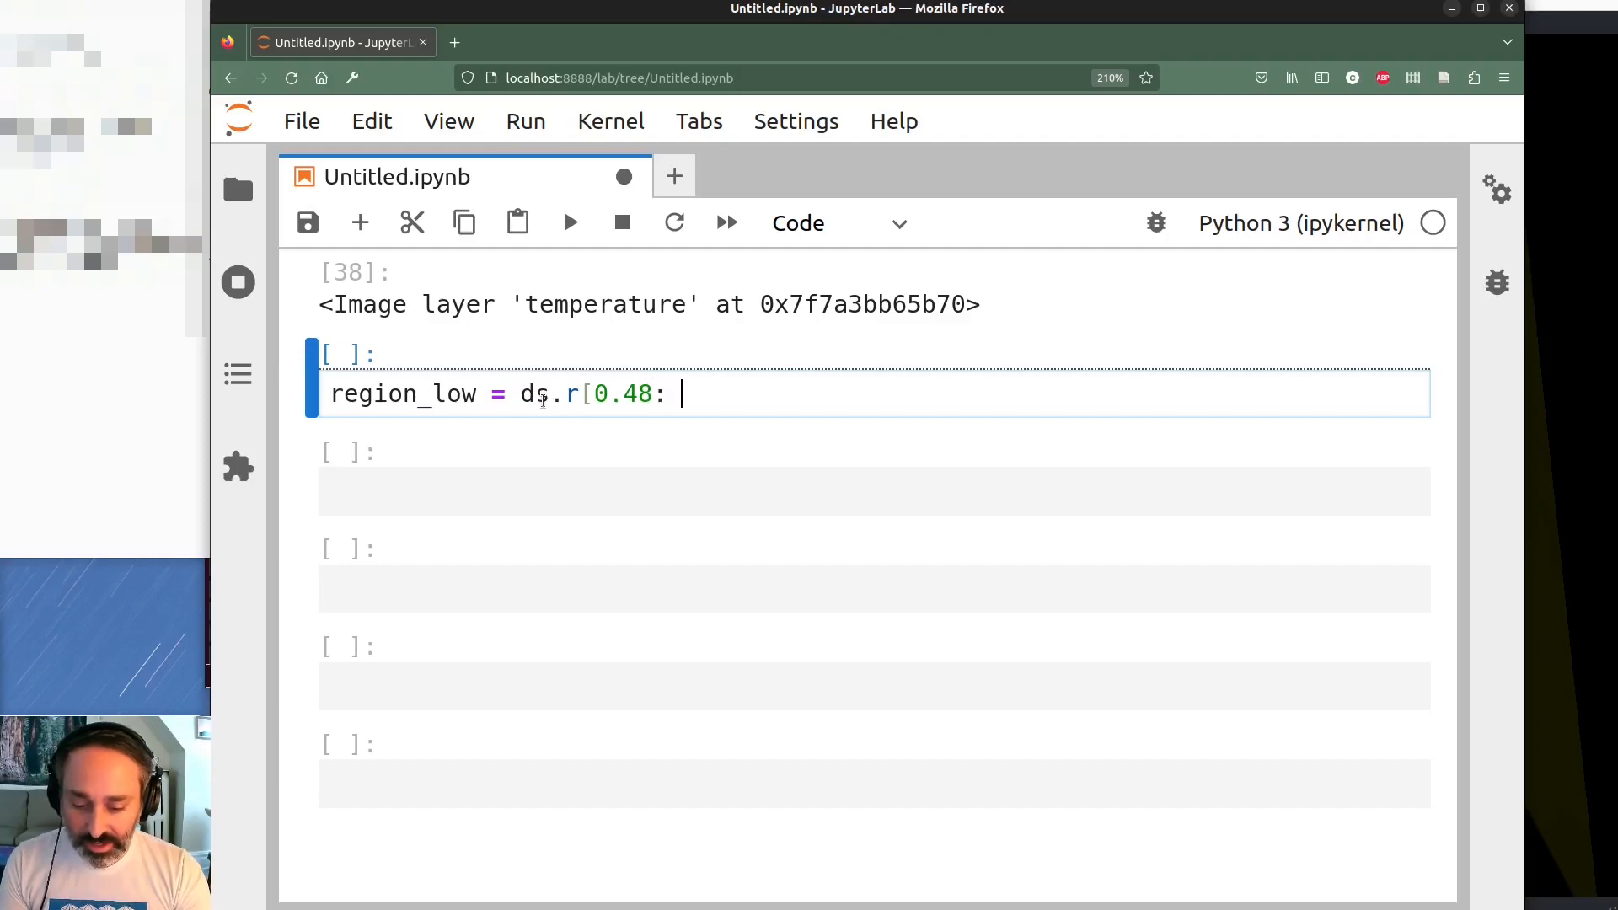
text(.52:)
key(BackSpace)
text(50j, )
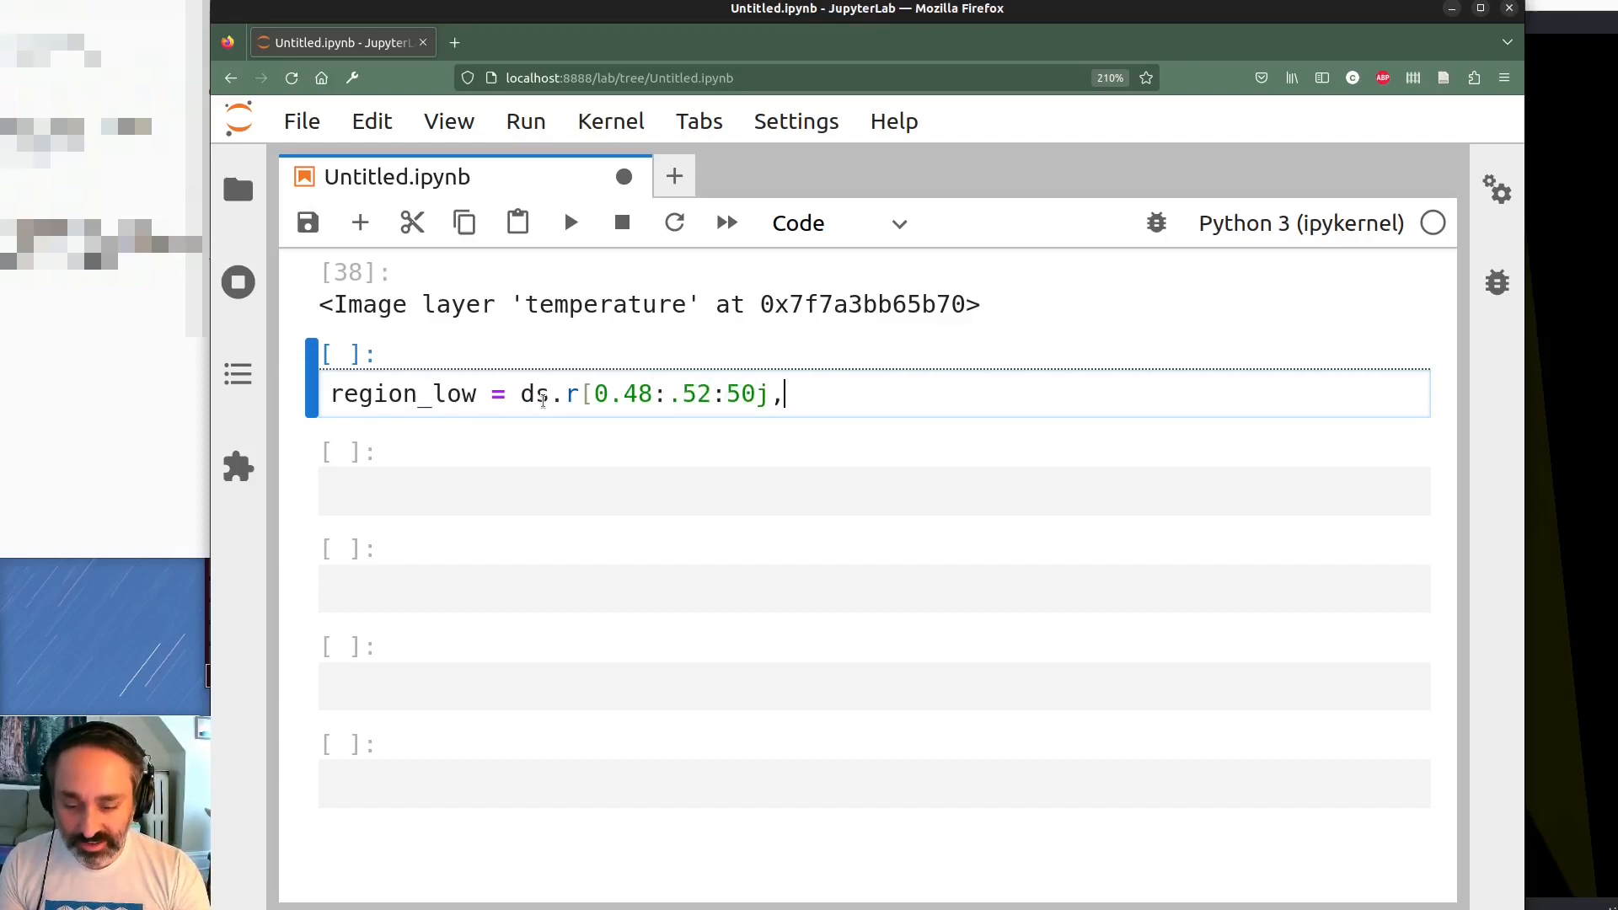
text(.48:.)
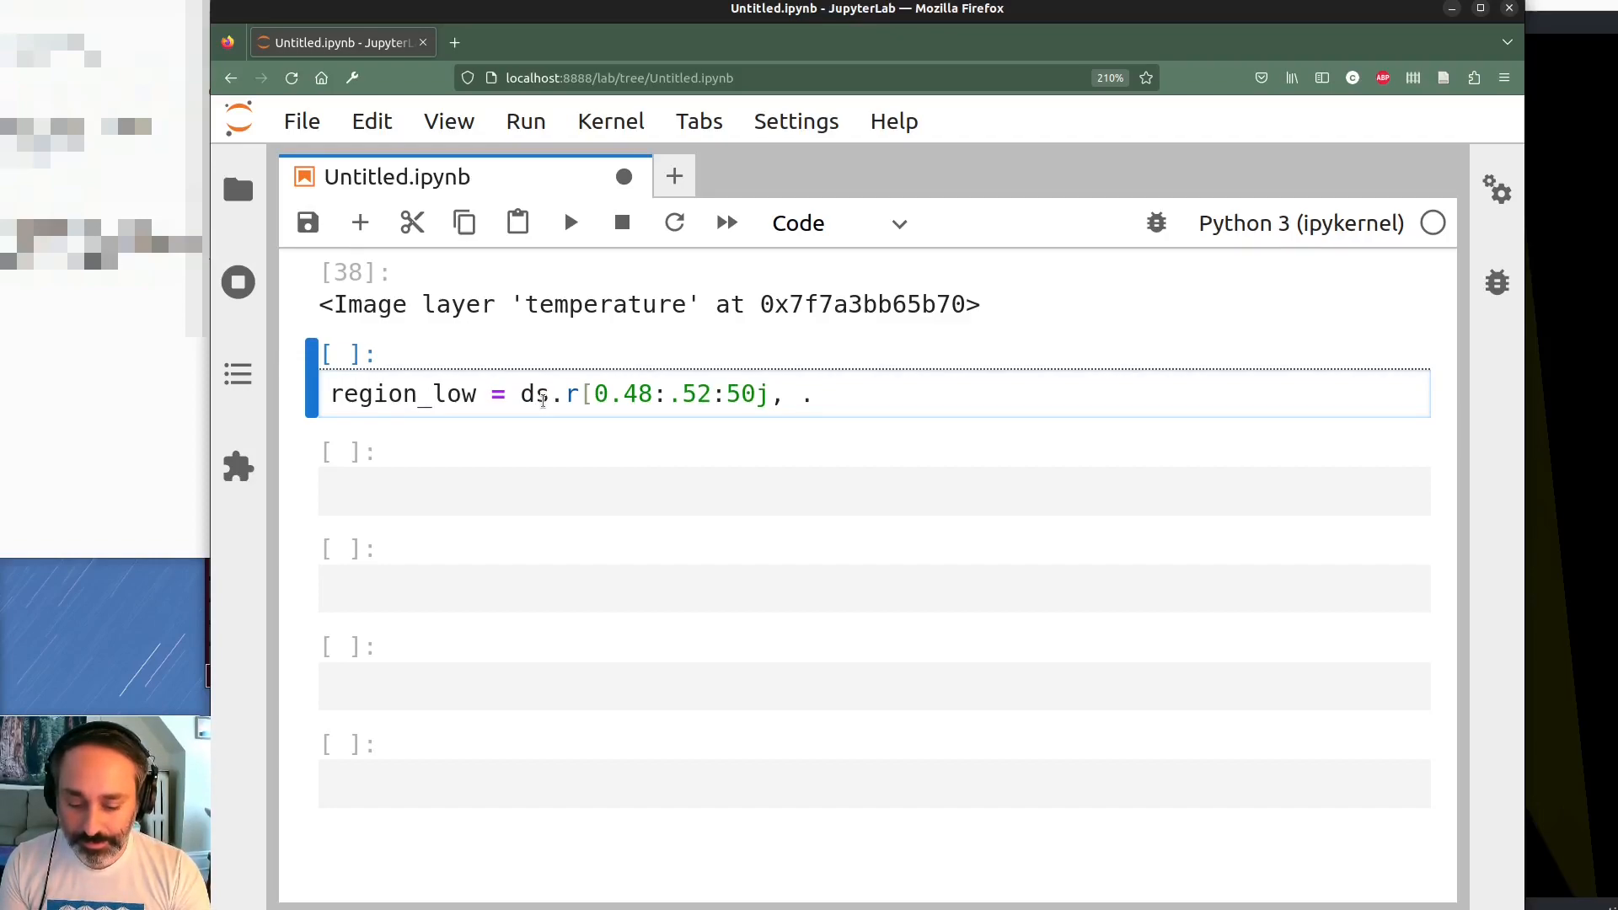
text(52:50j,)
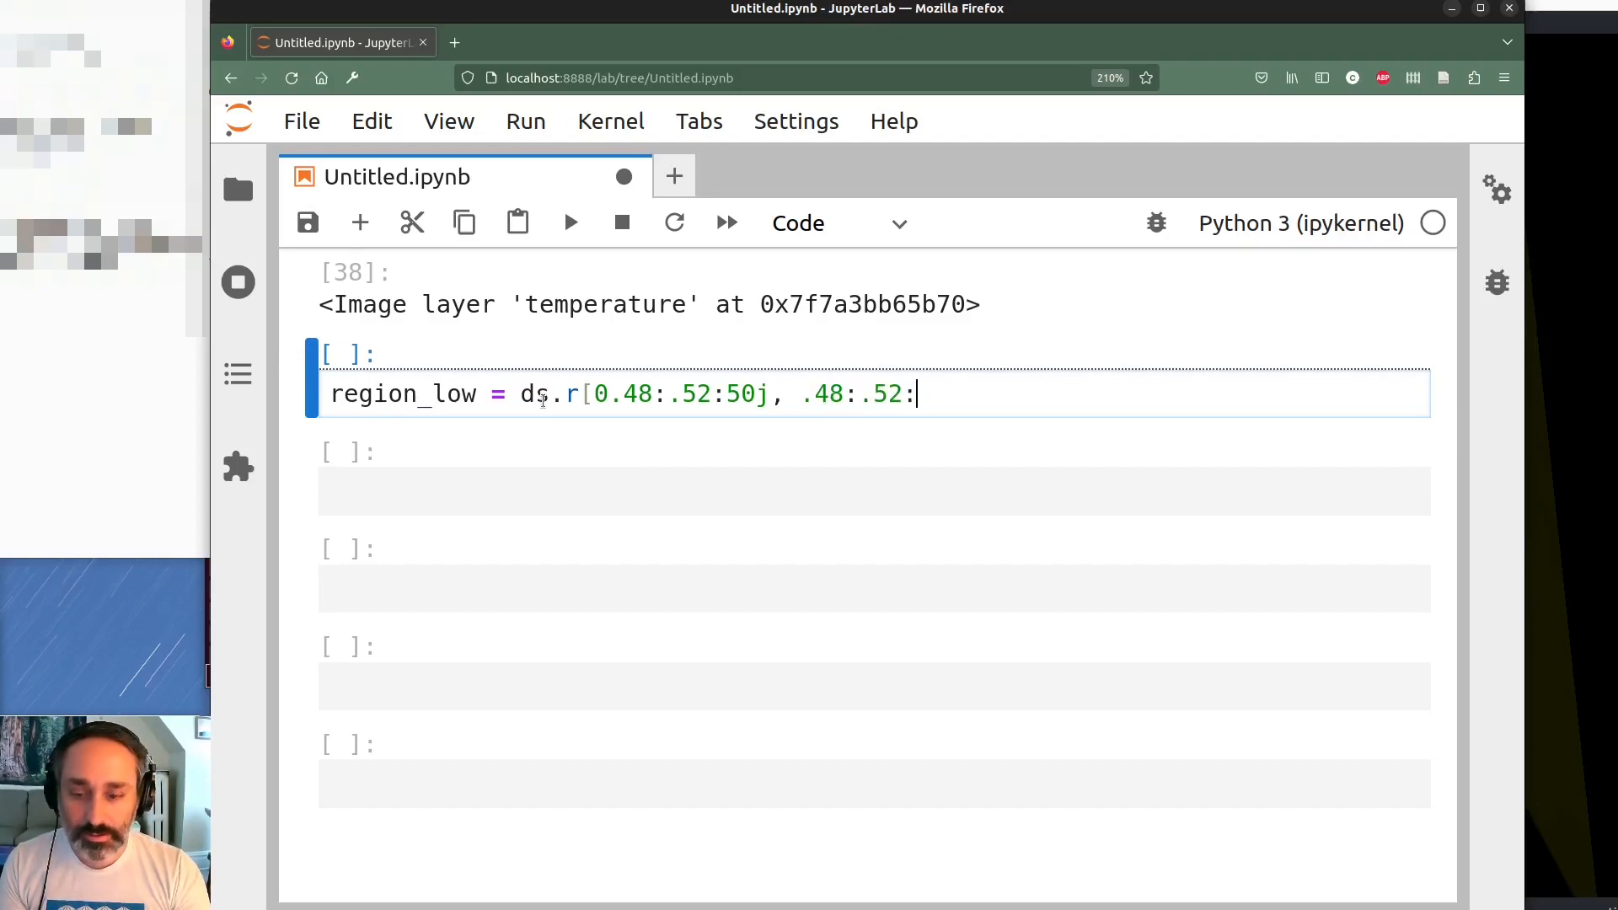
text( .48:)
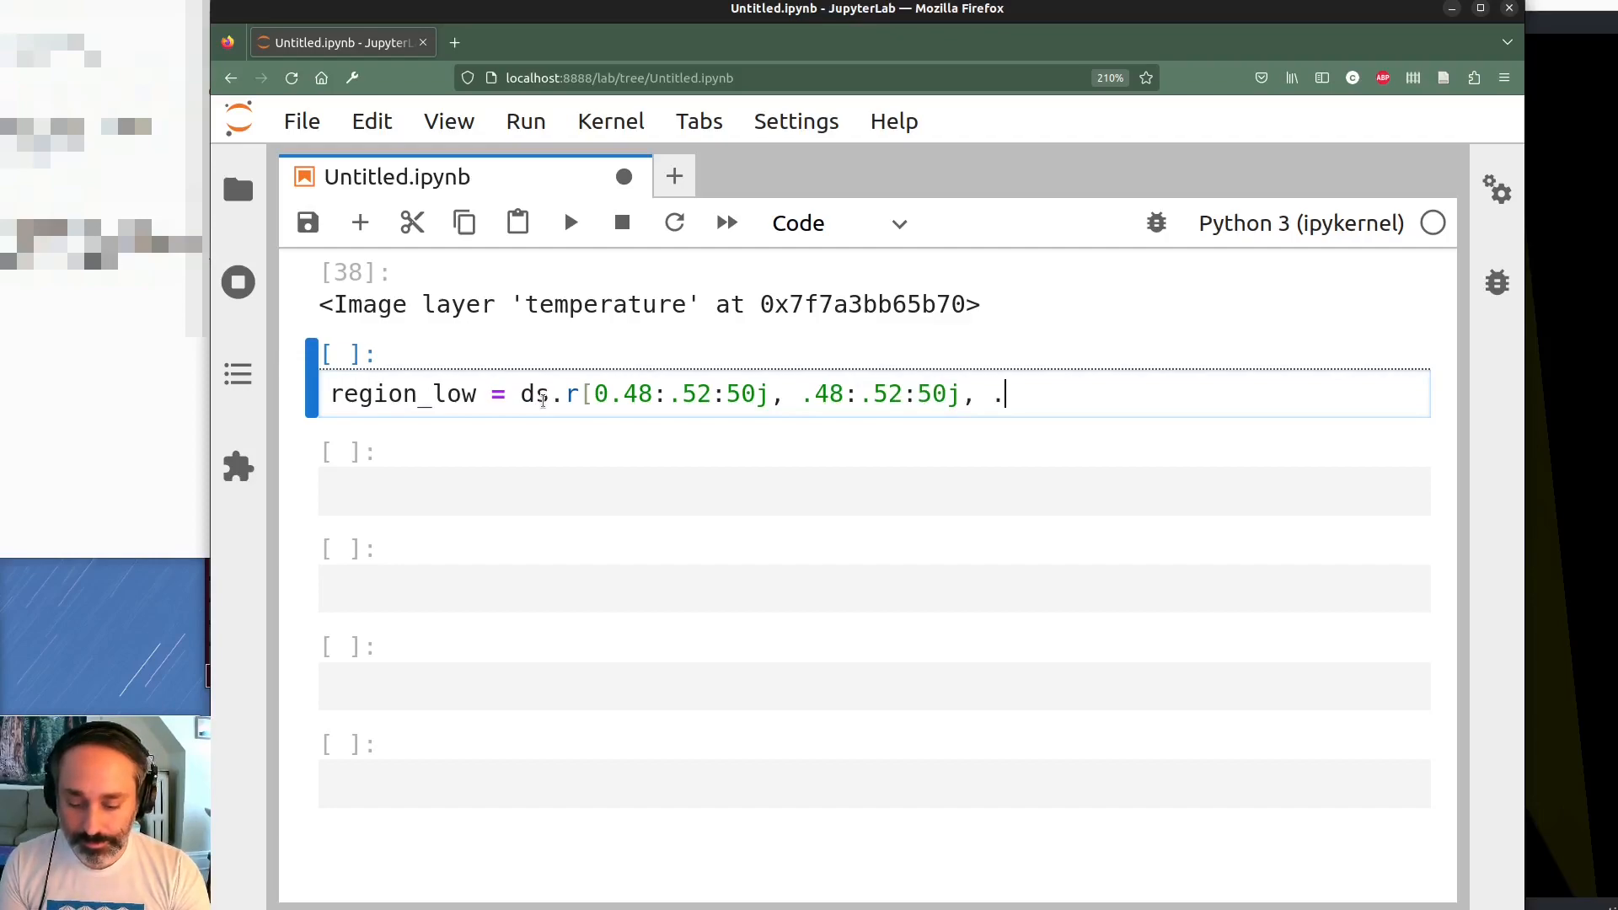
text(.52:)
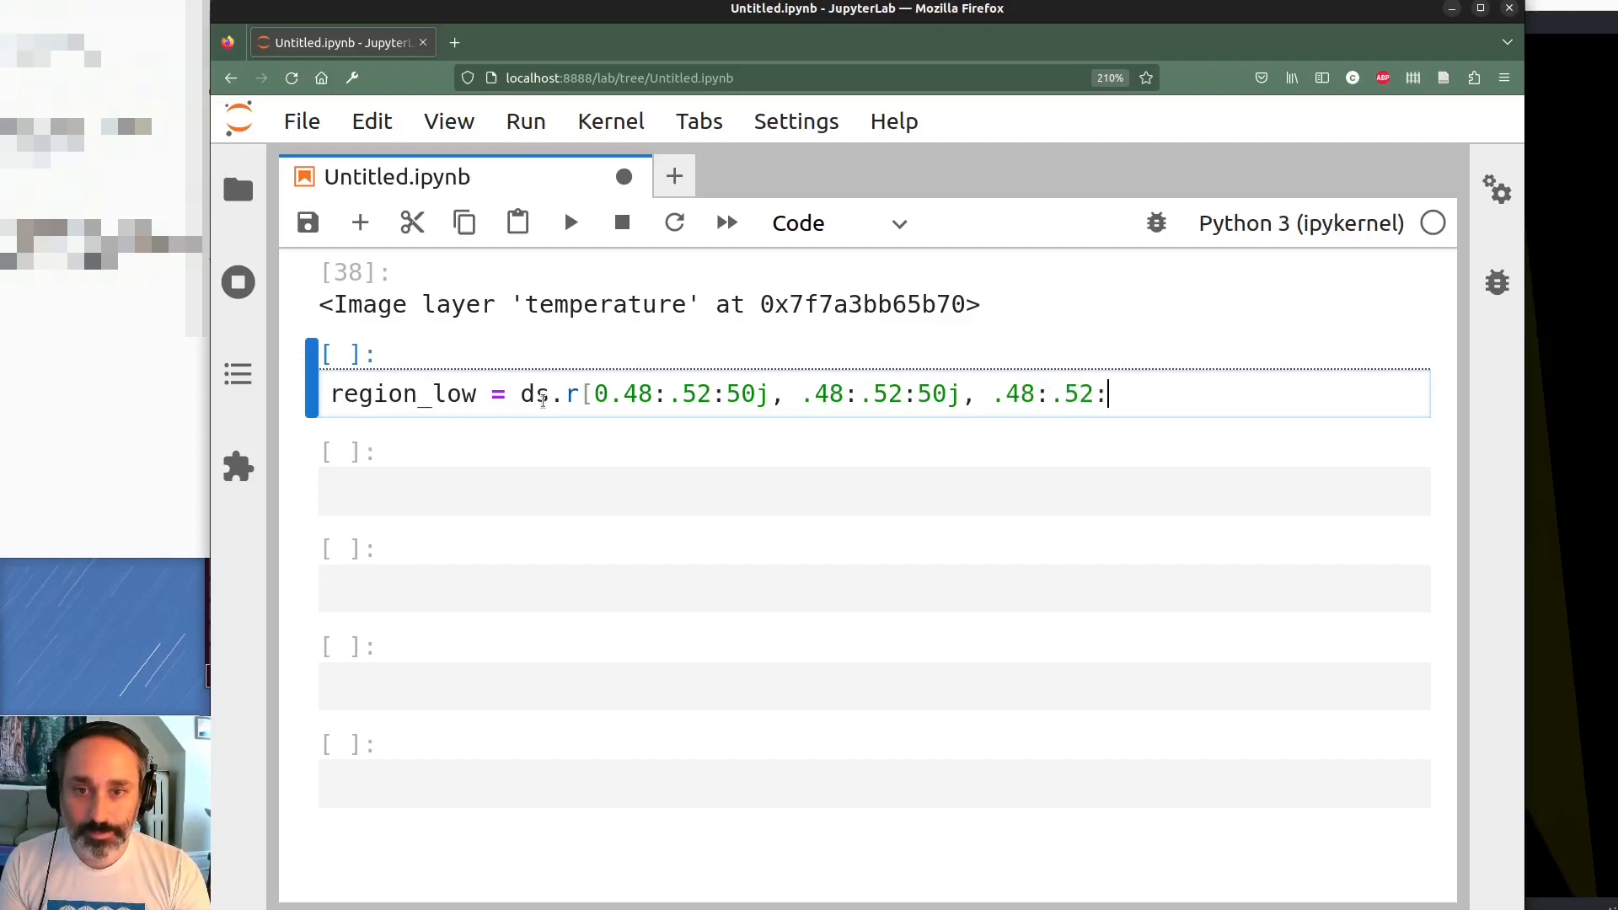
text(50j])
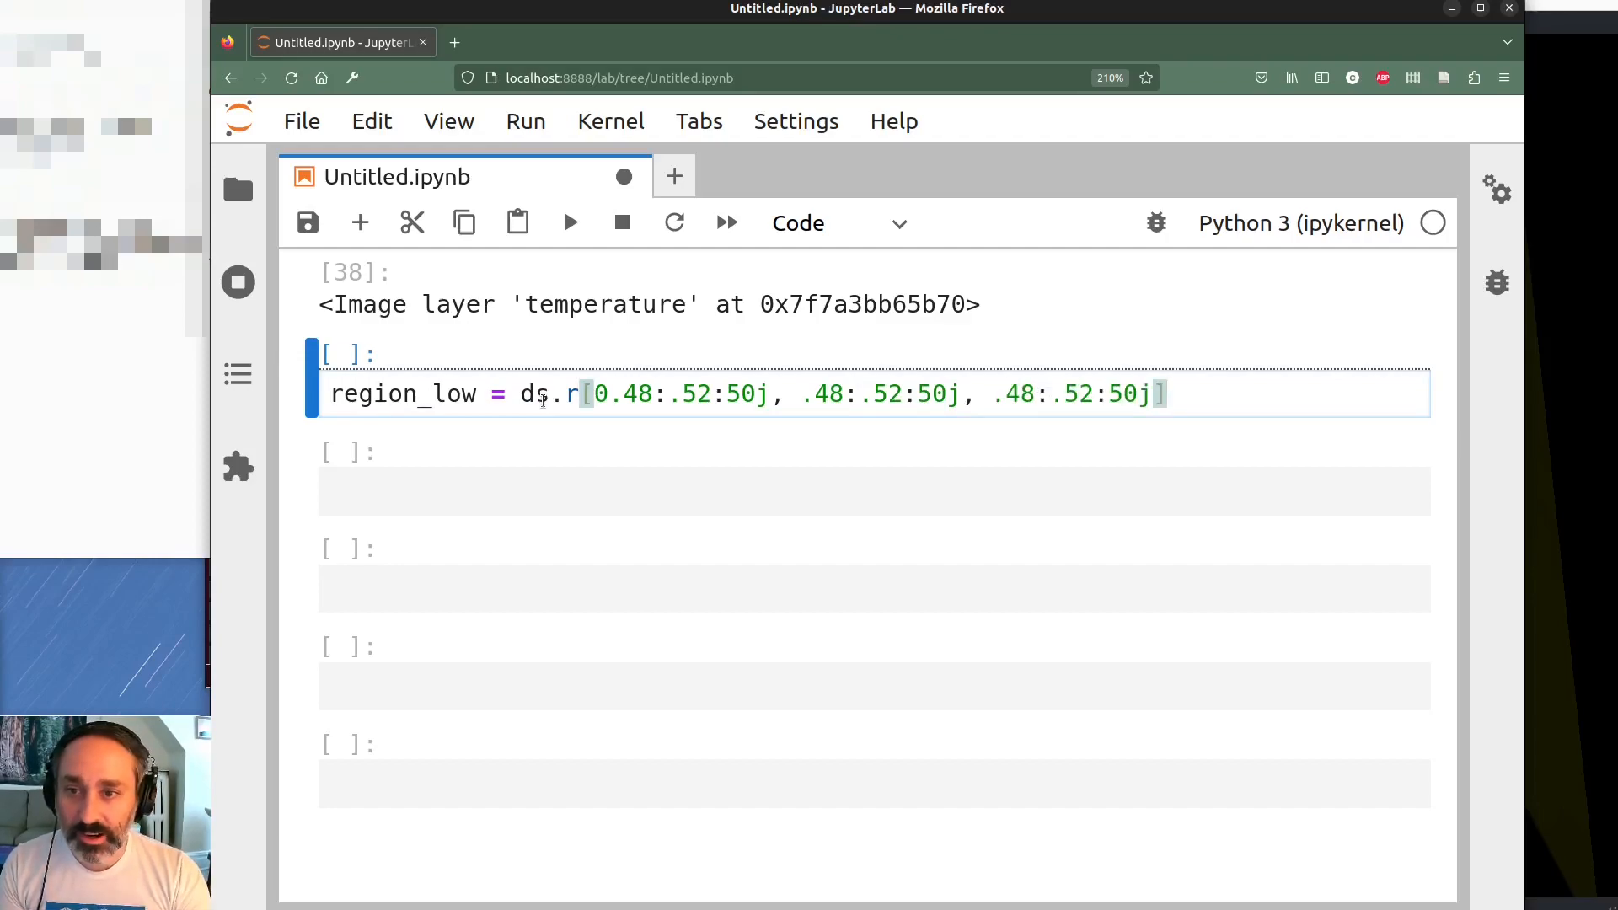
key(shift+Return)
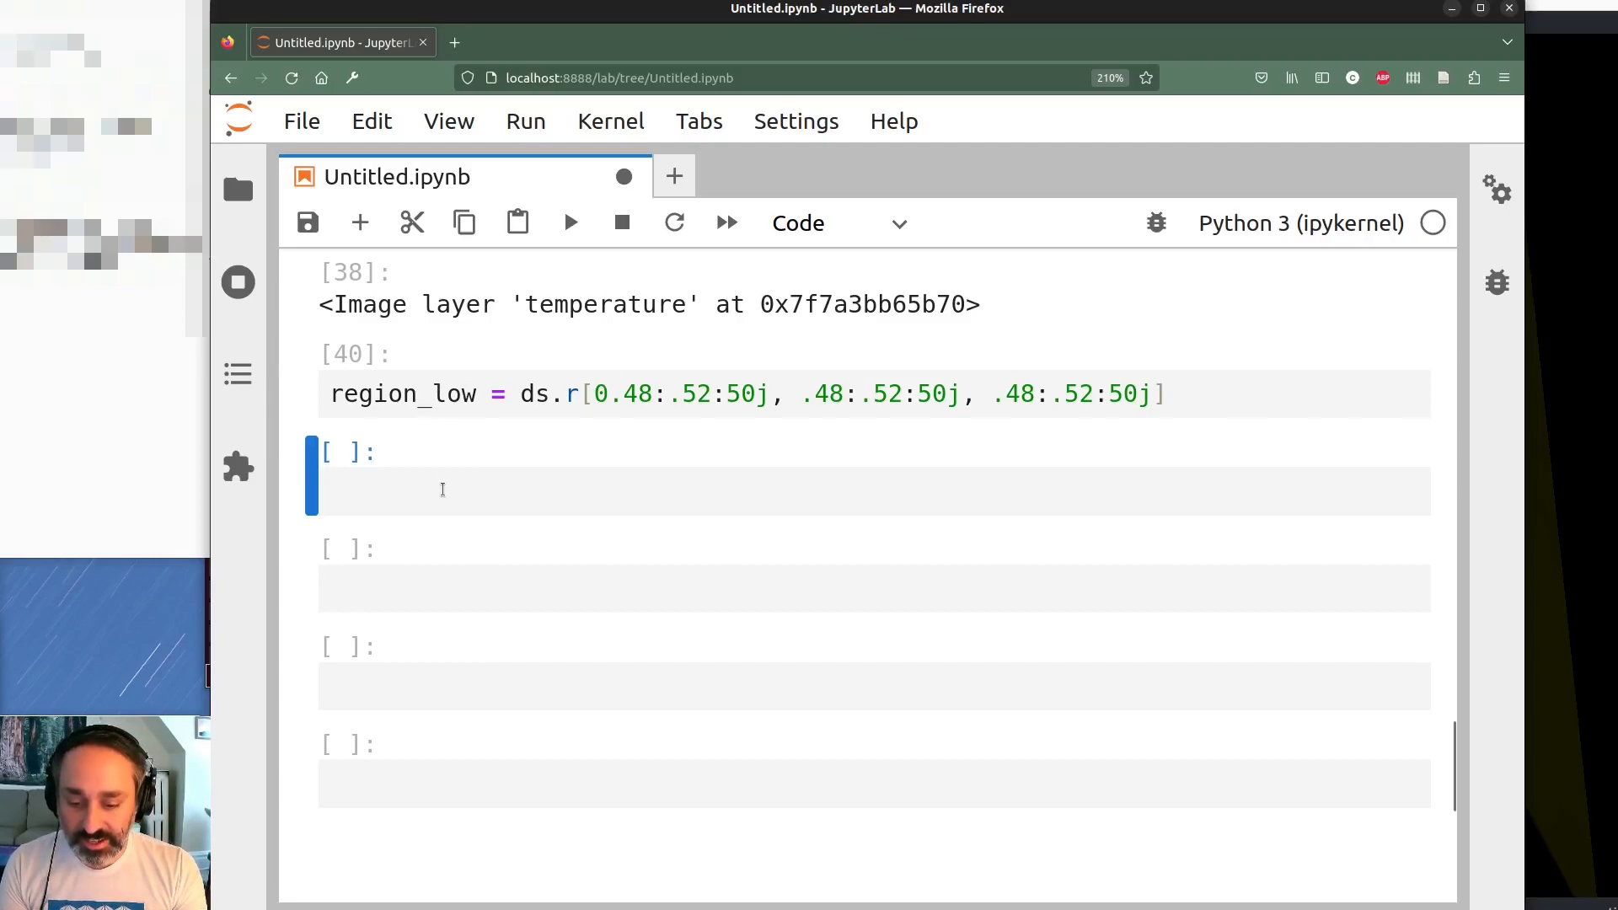
Add the log10 of region_low's temperature to the viewer as an image layer named 'low_res_T'
click(402, 480)
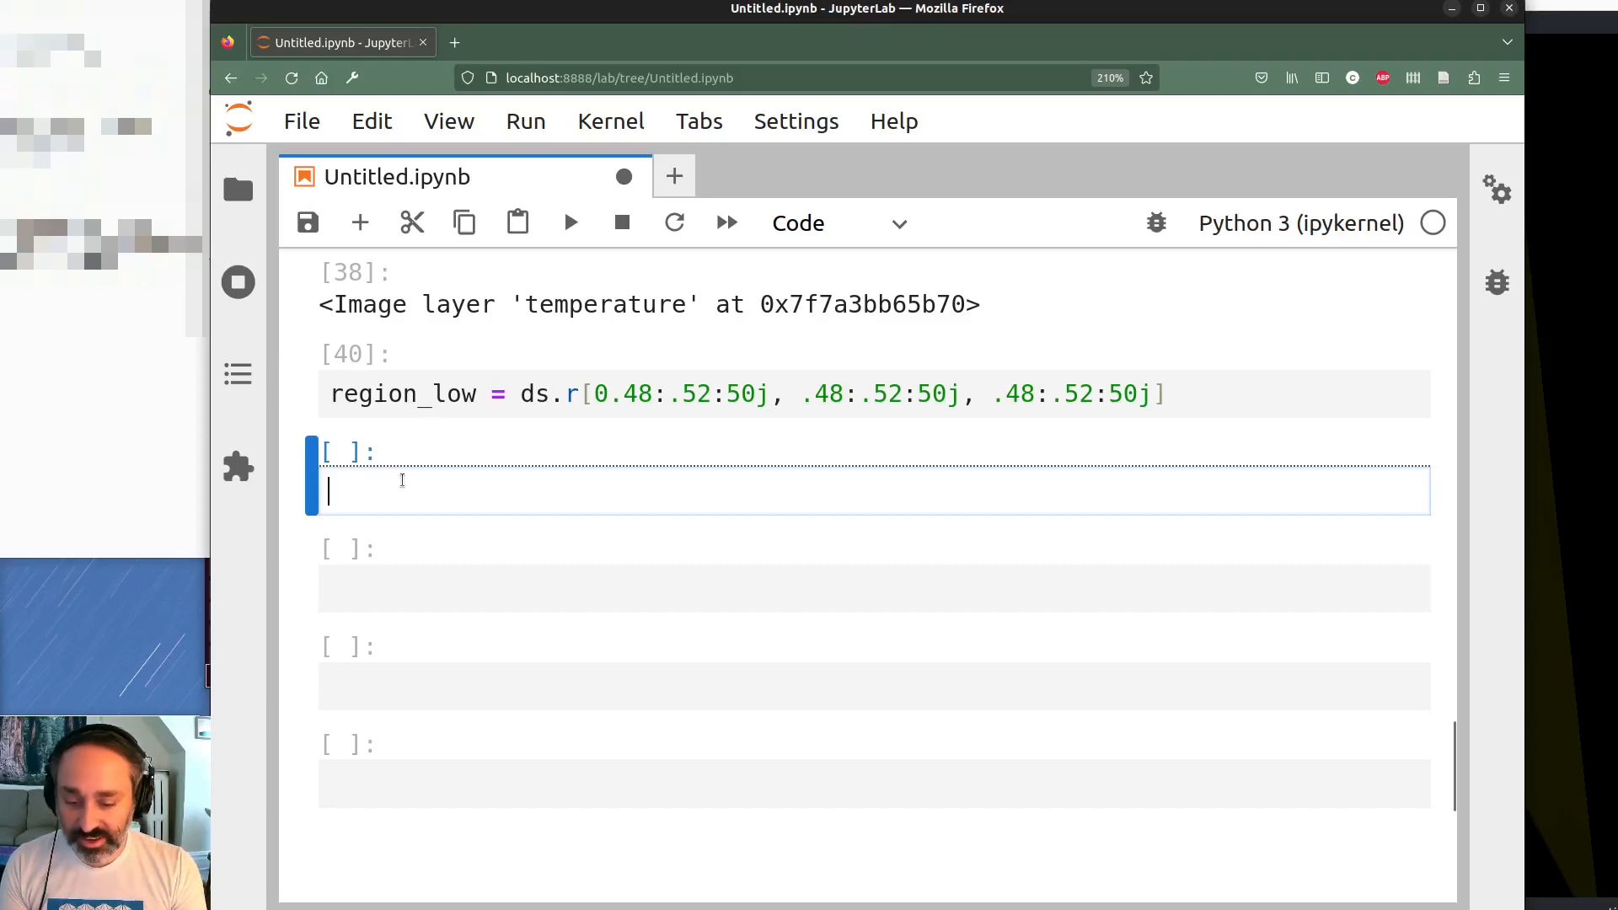
text(viewer.add)
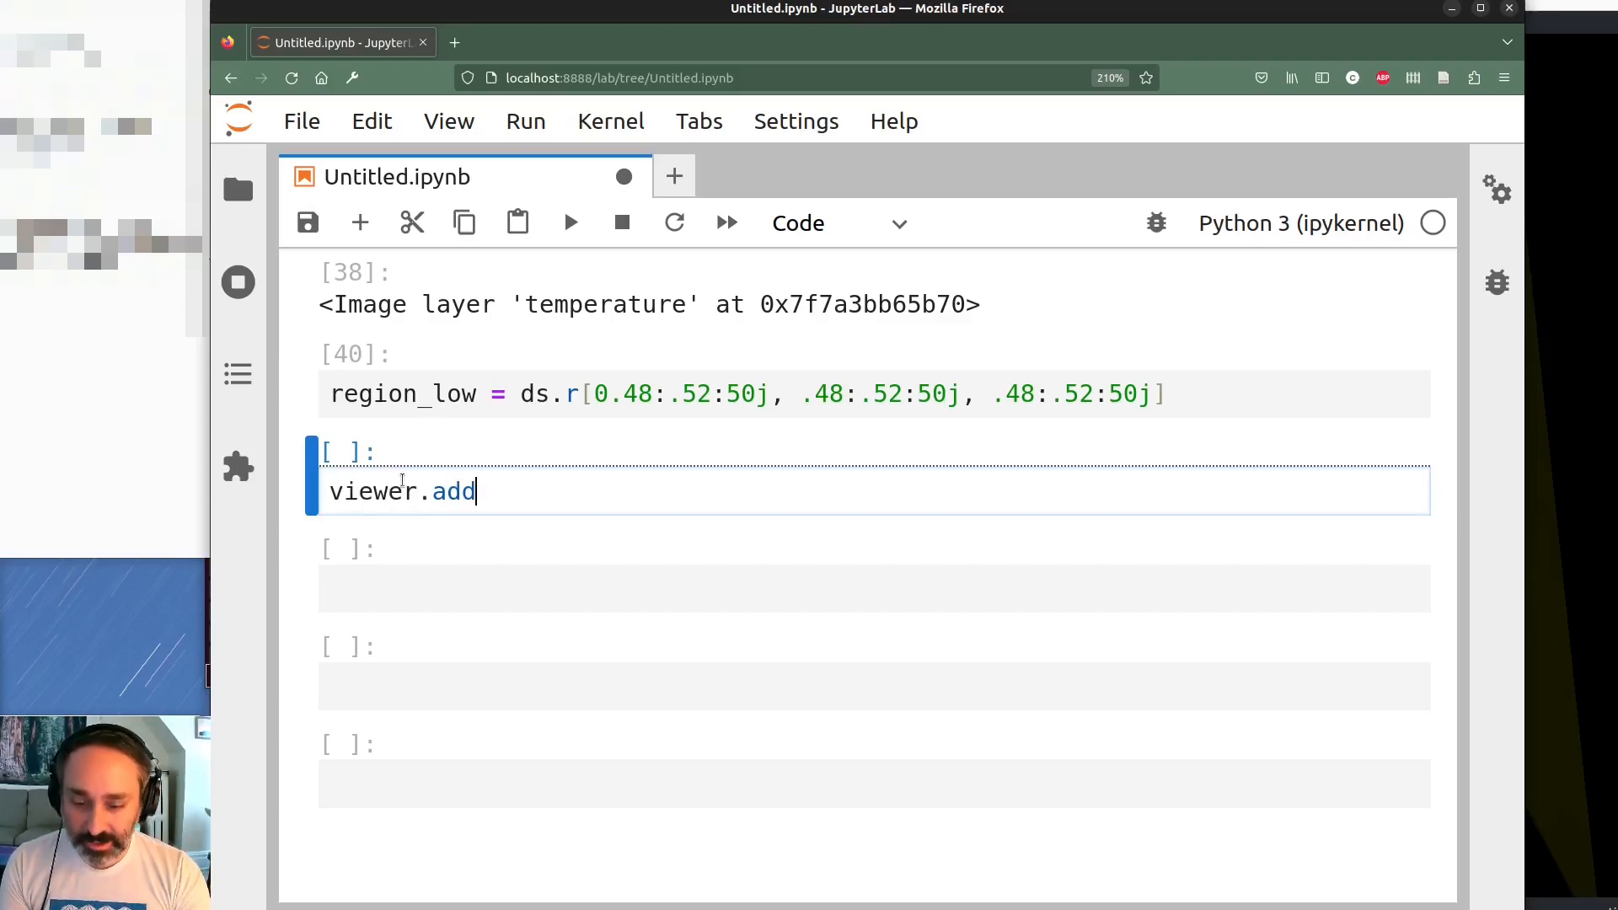
text(_image(np.log10()
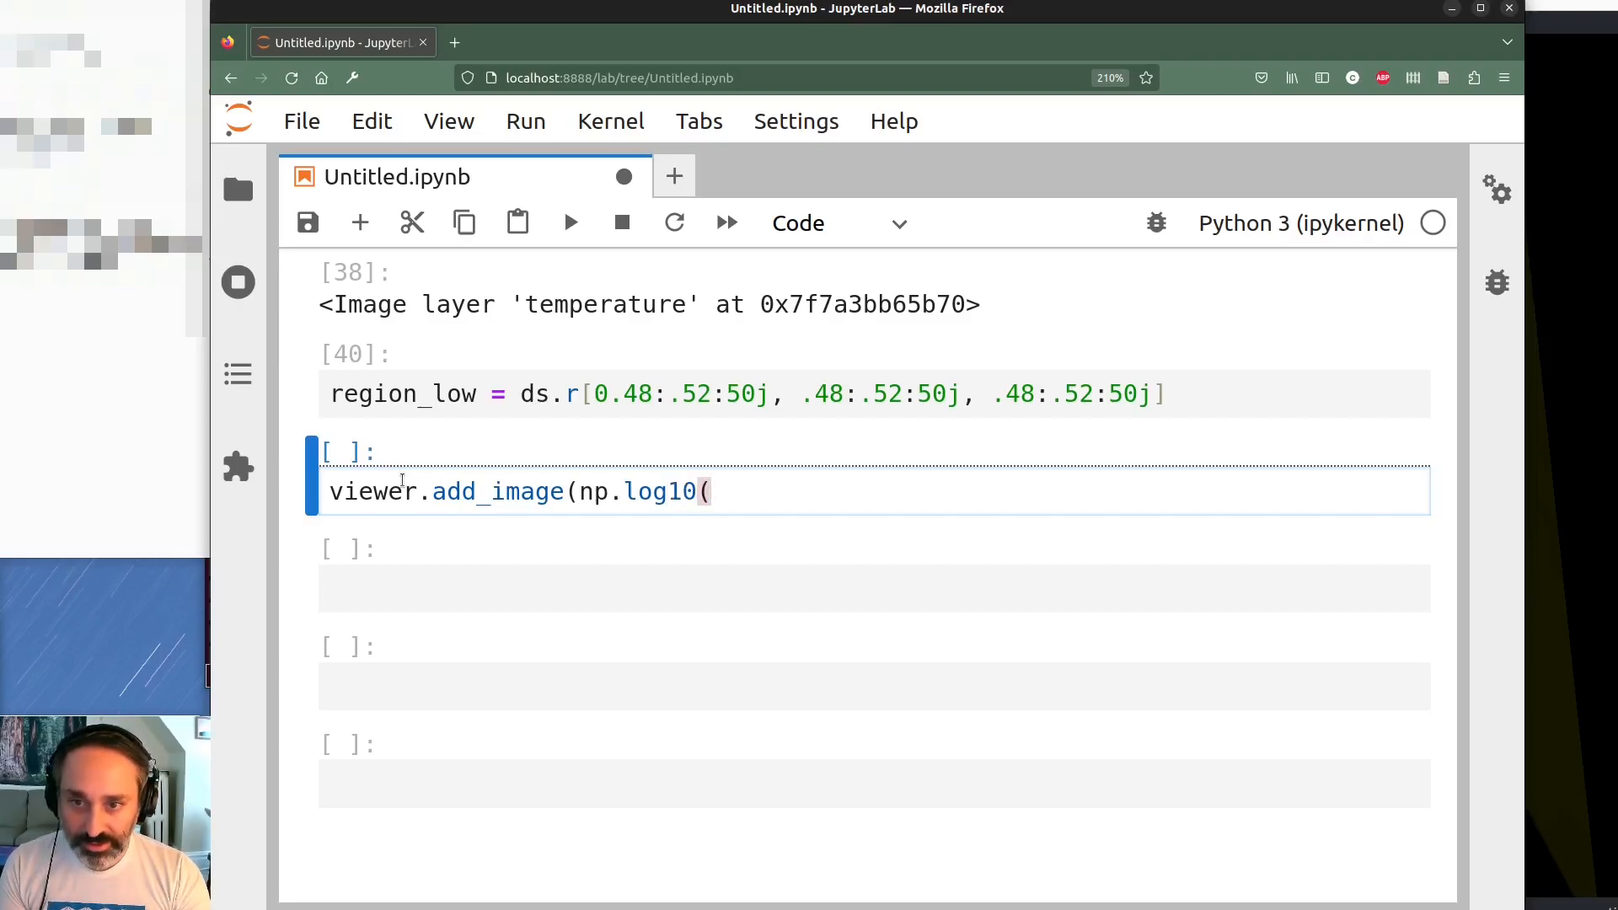
text(region_low)
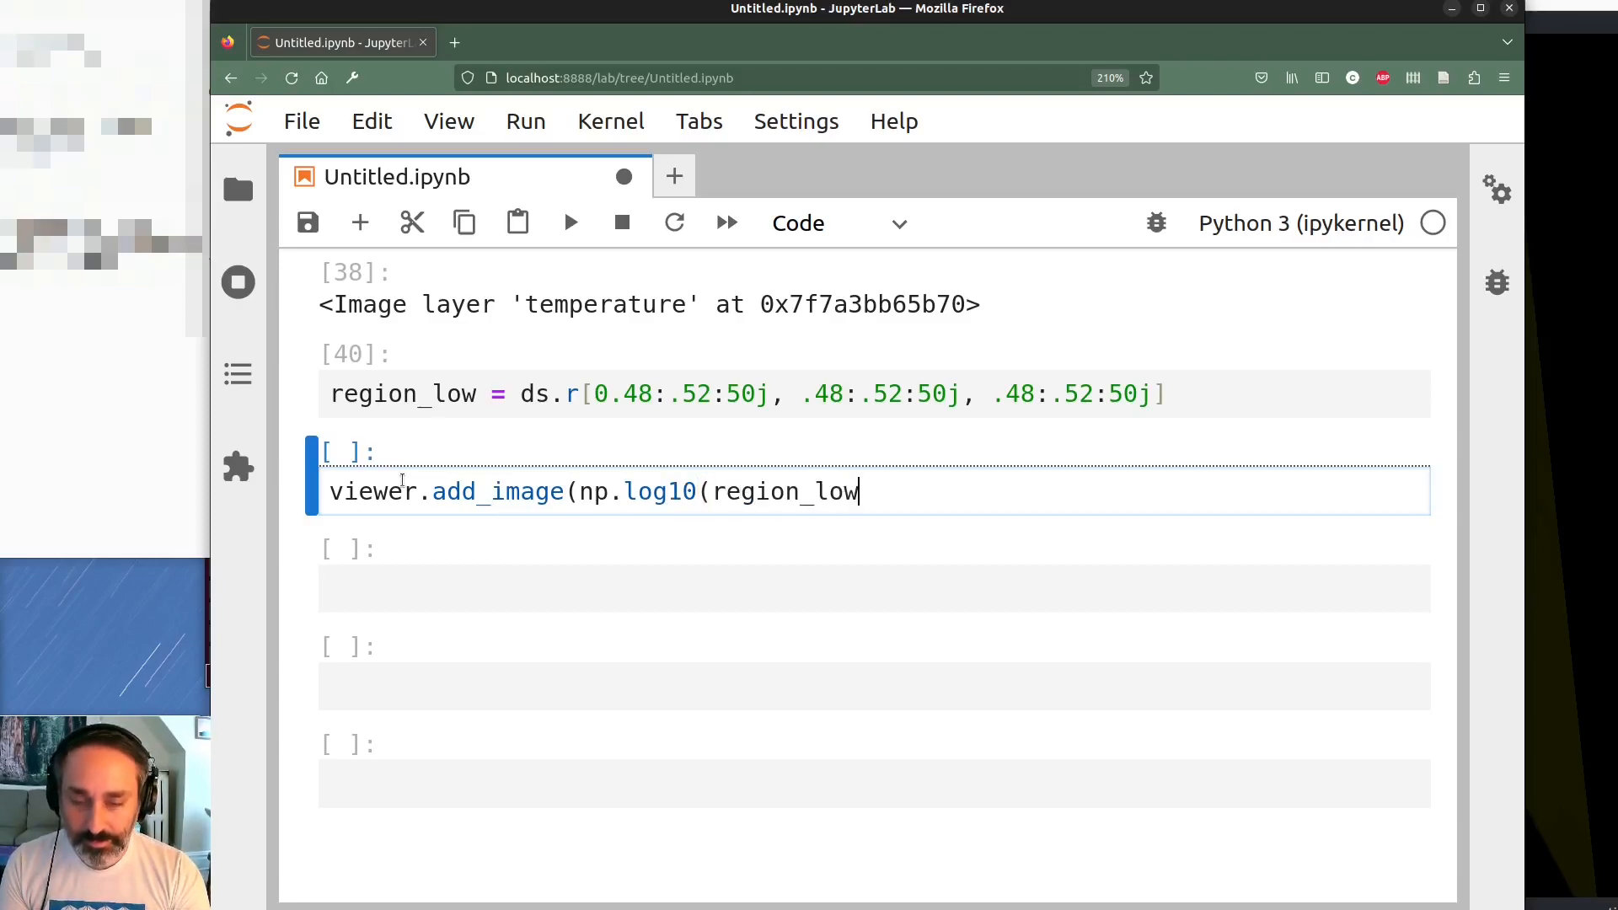
text(['temperature')
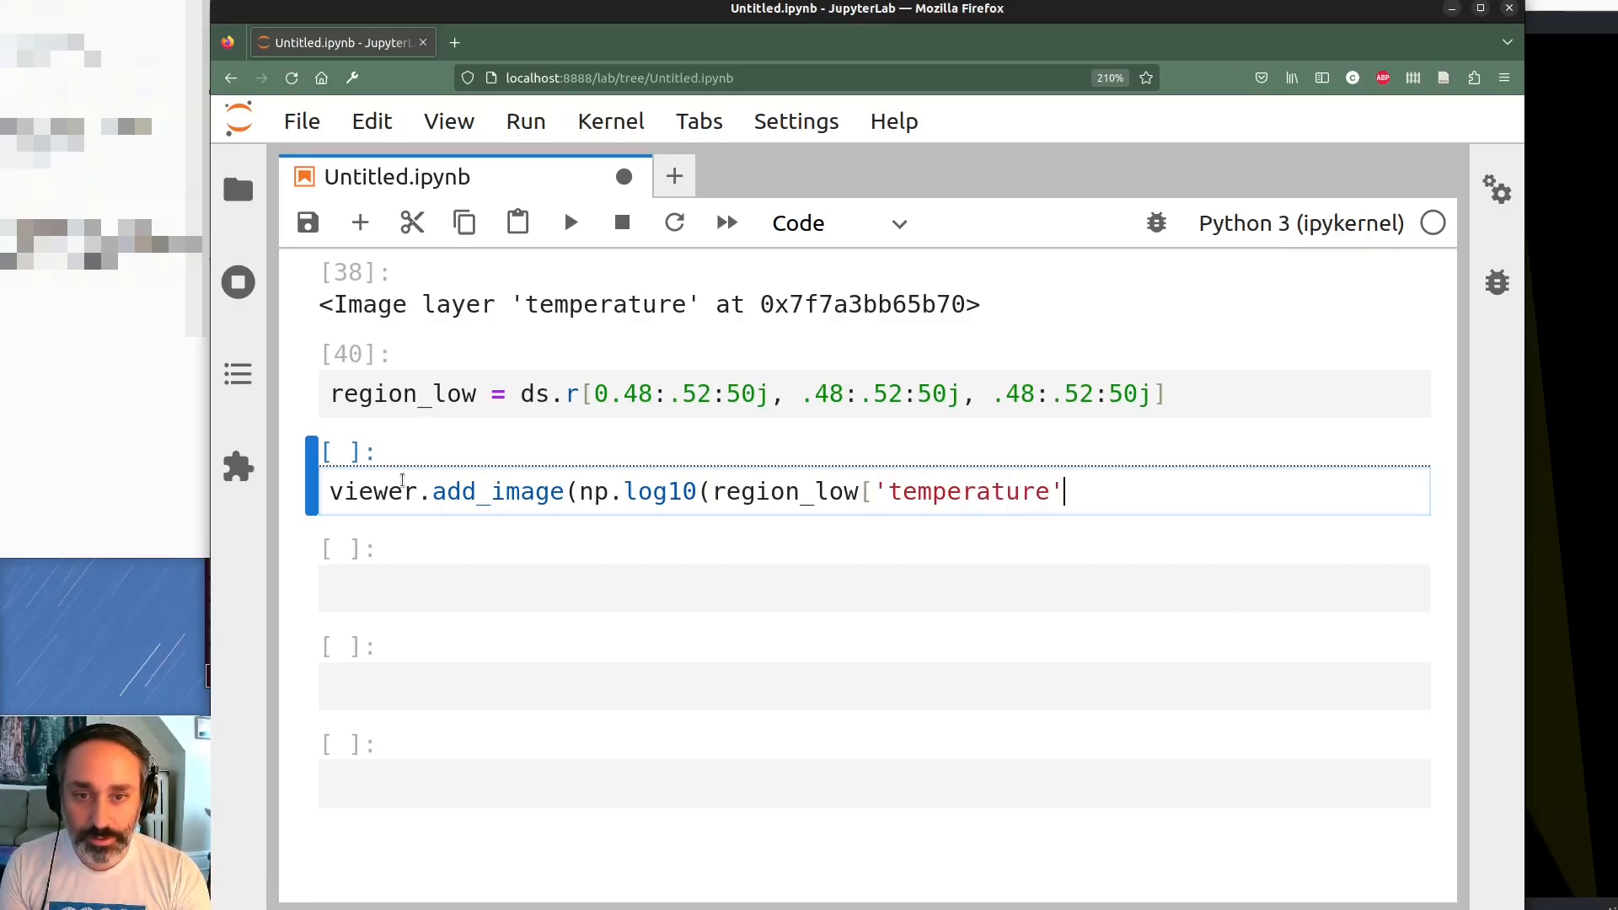
text(]),)
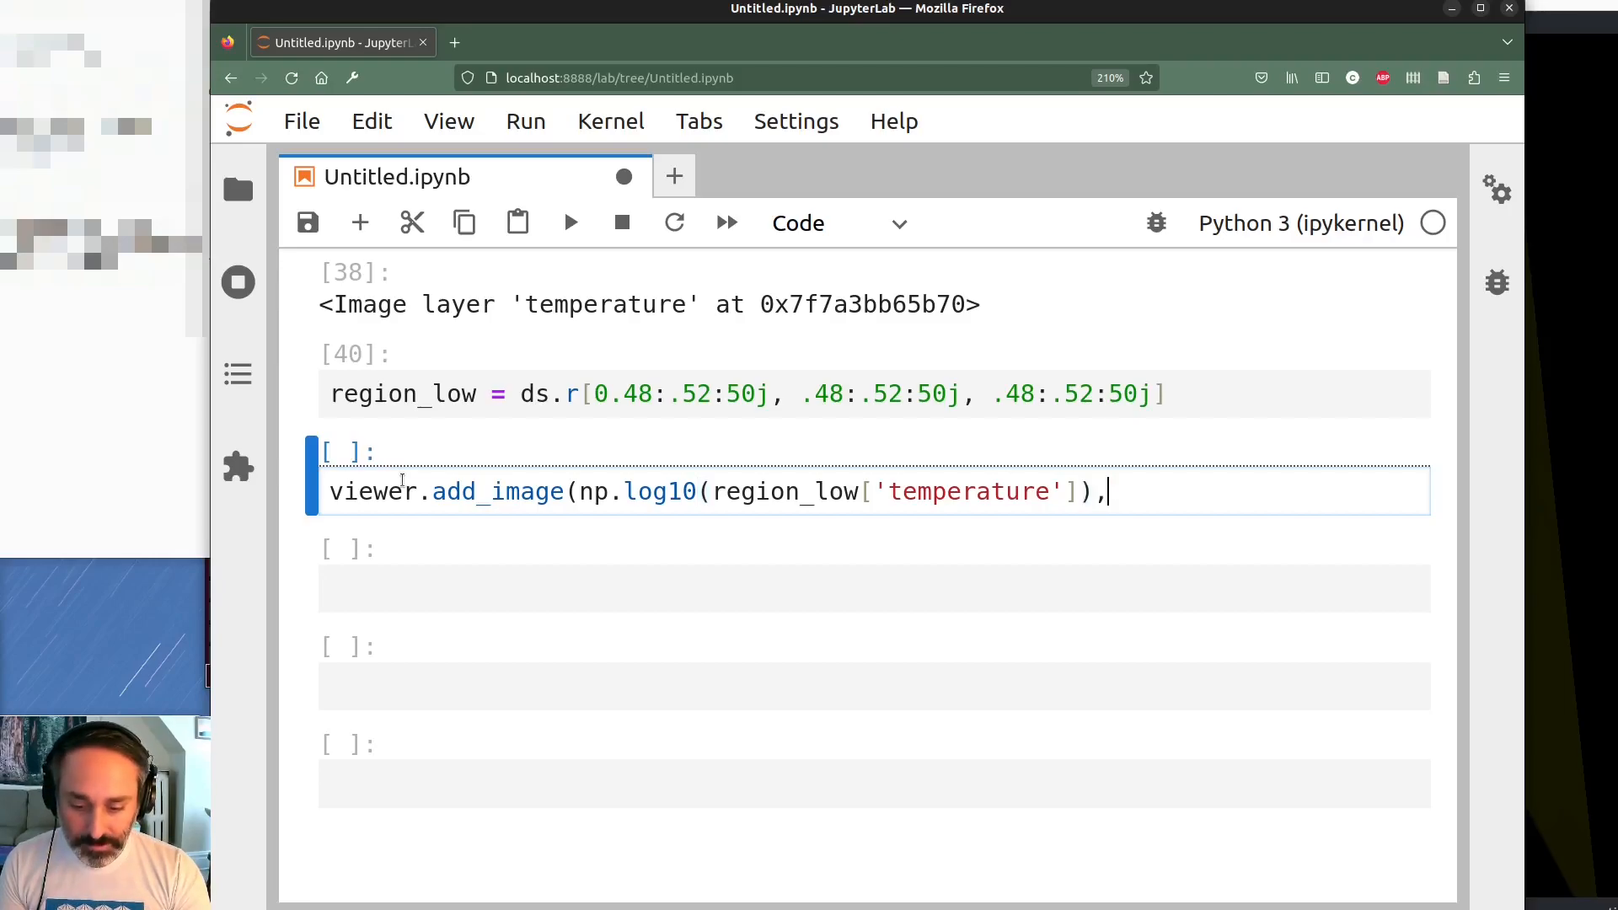
text( name='low_res_t)
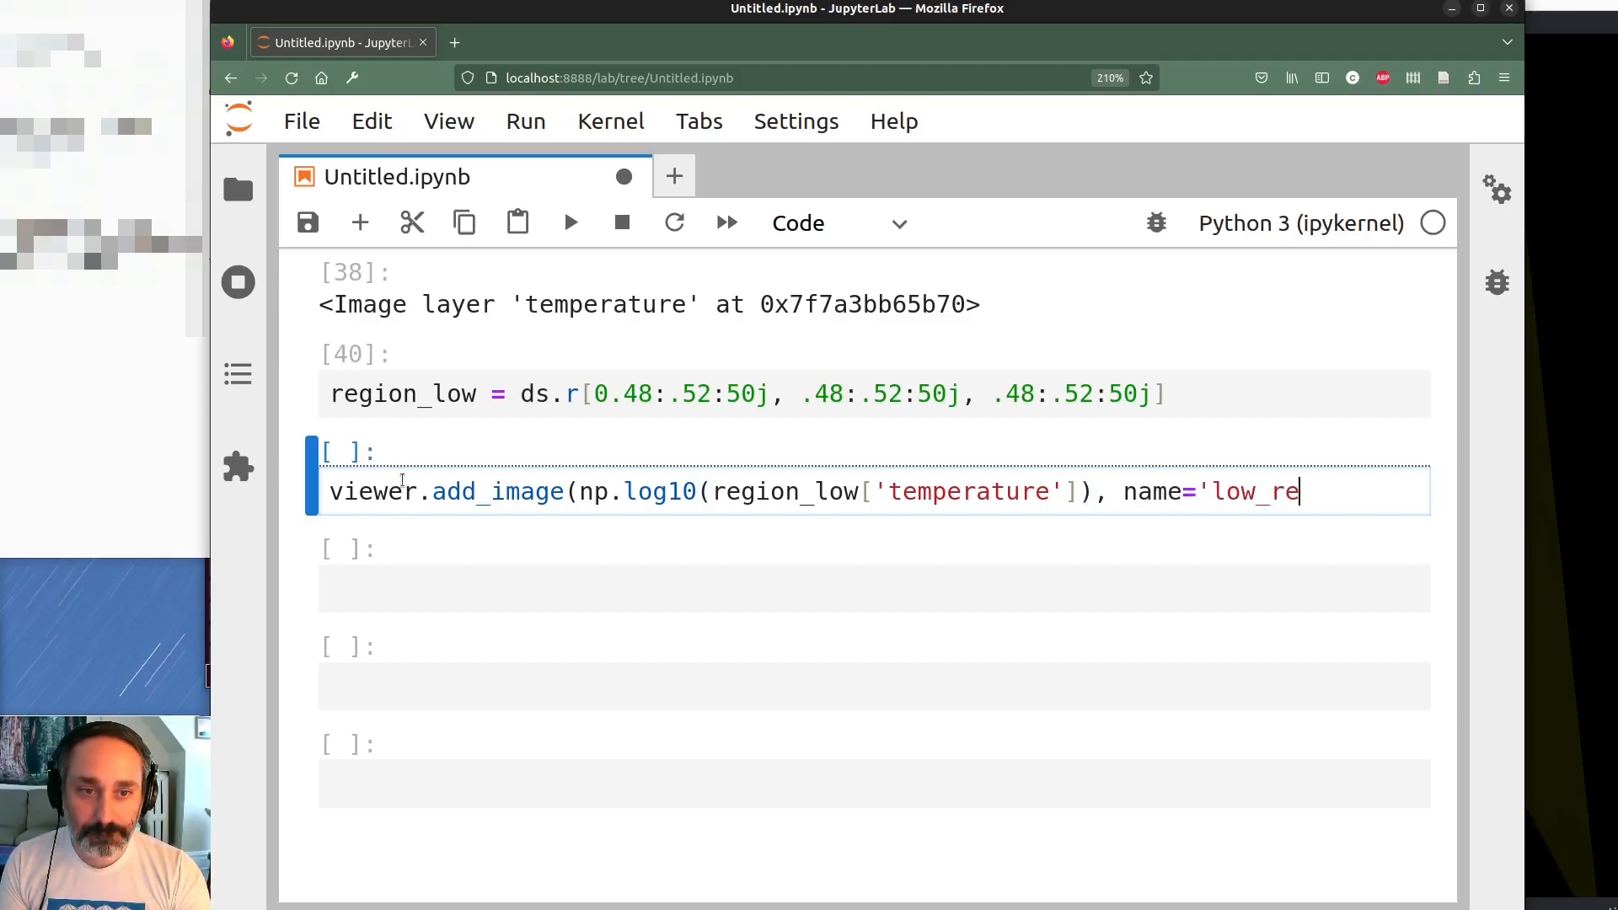
key(BackSpace)
text(T')
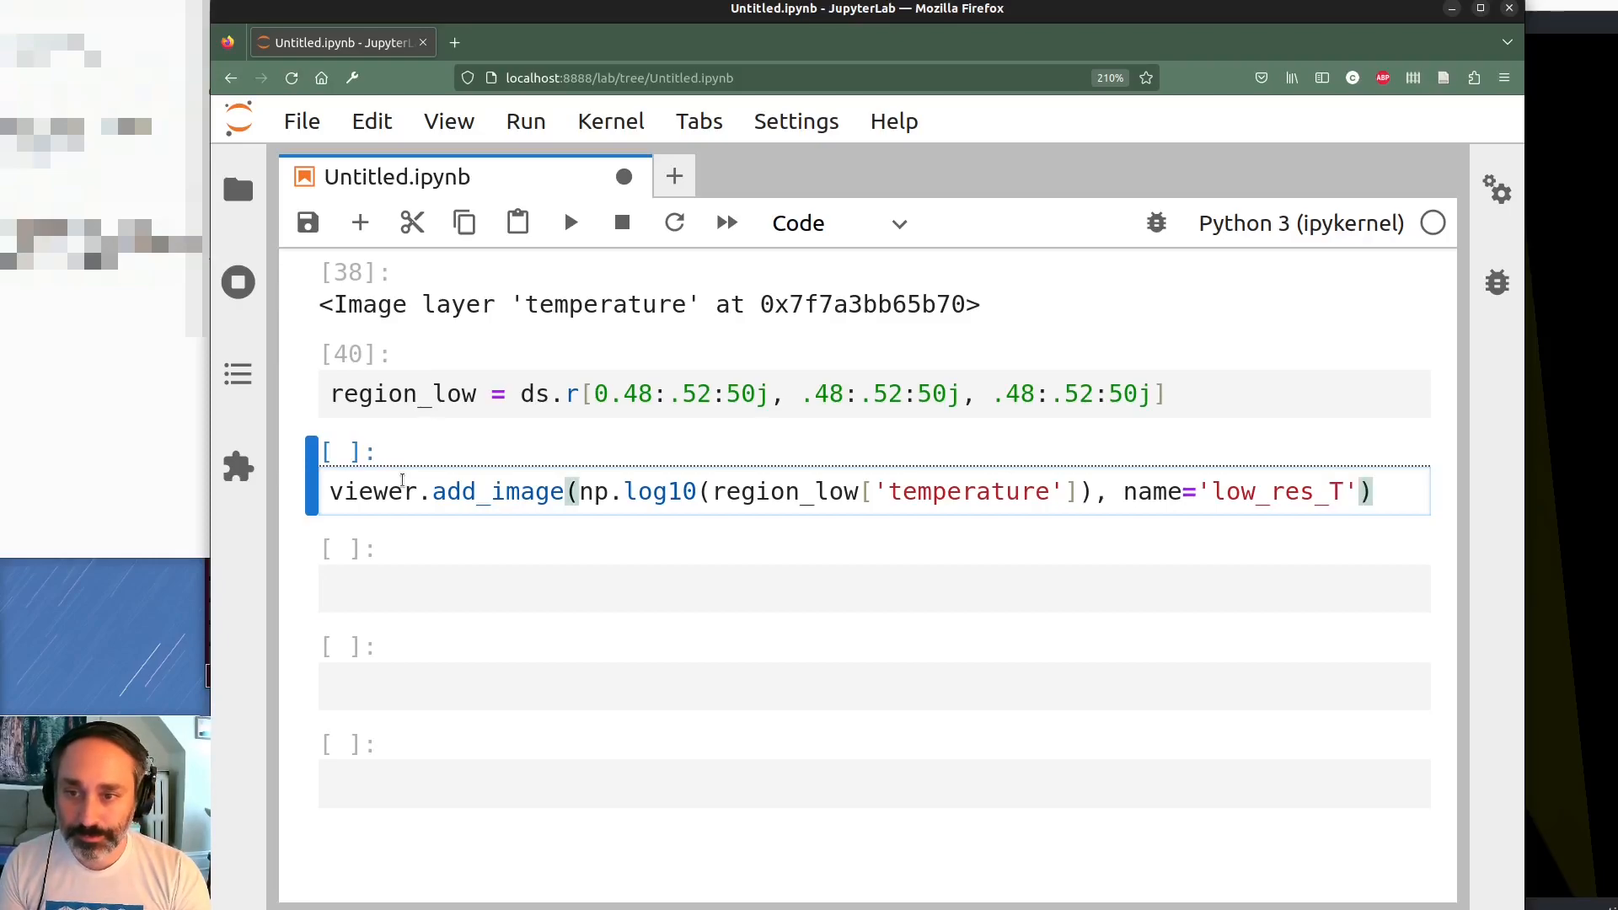
key(shift+Return)
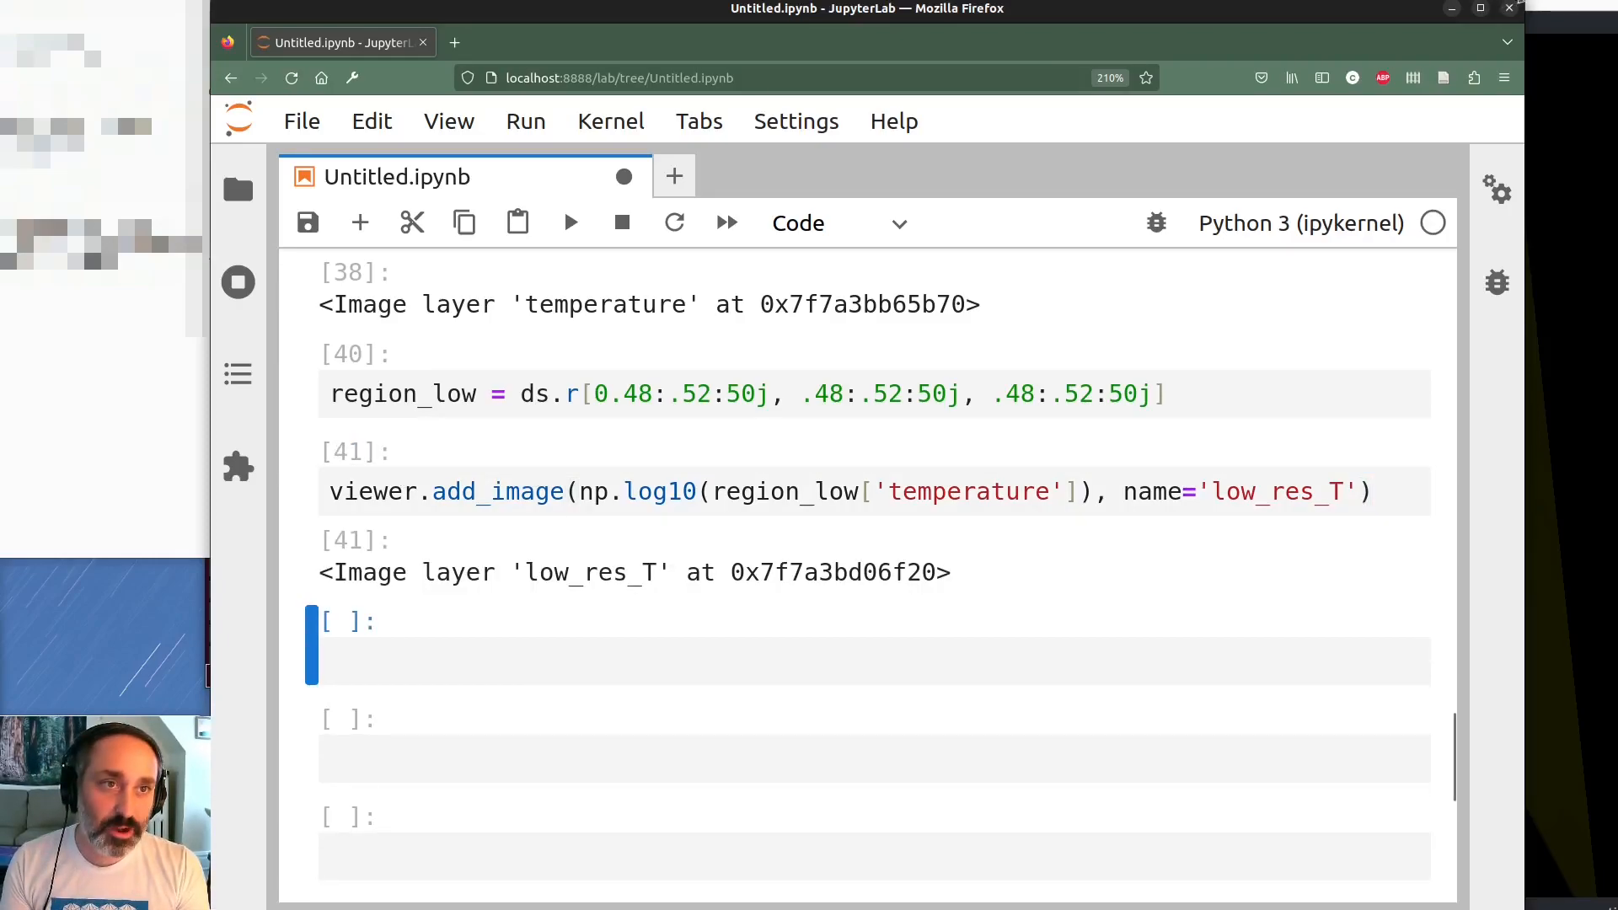
Switch to napari and examine where the low_res_T layer sits relative to the other layers in 3D and 2D slices
key(alt+Tab)
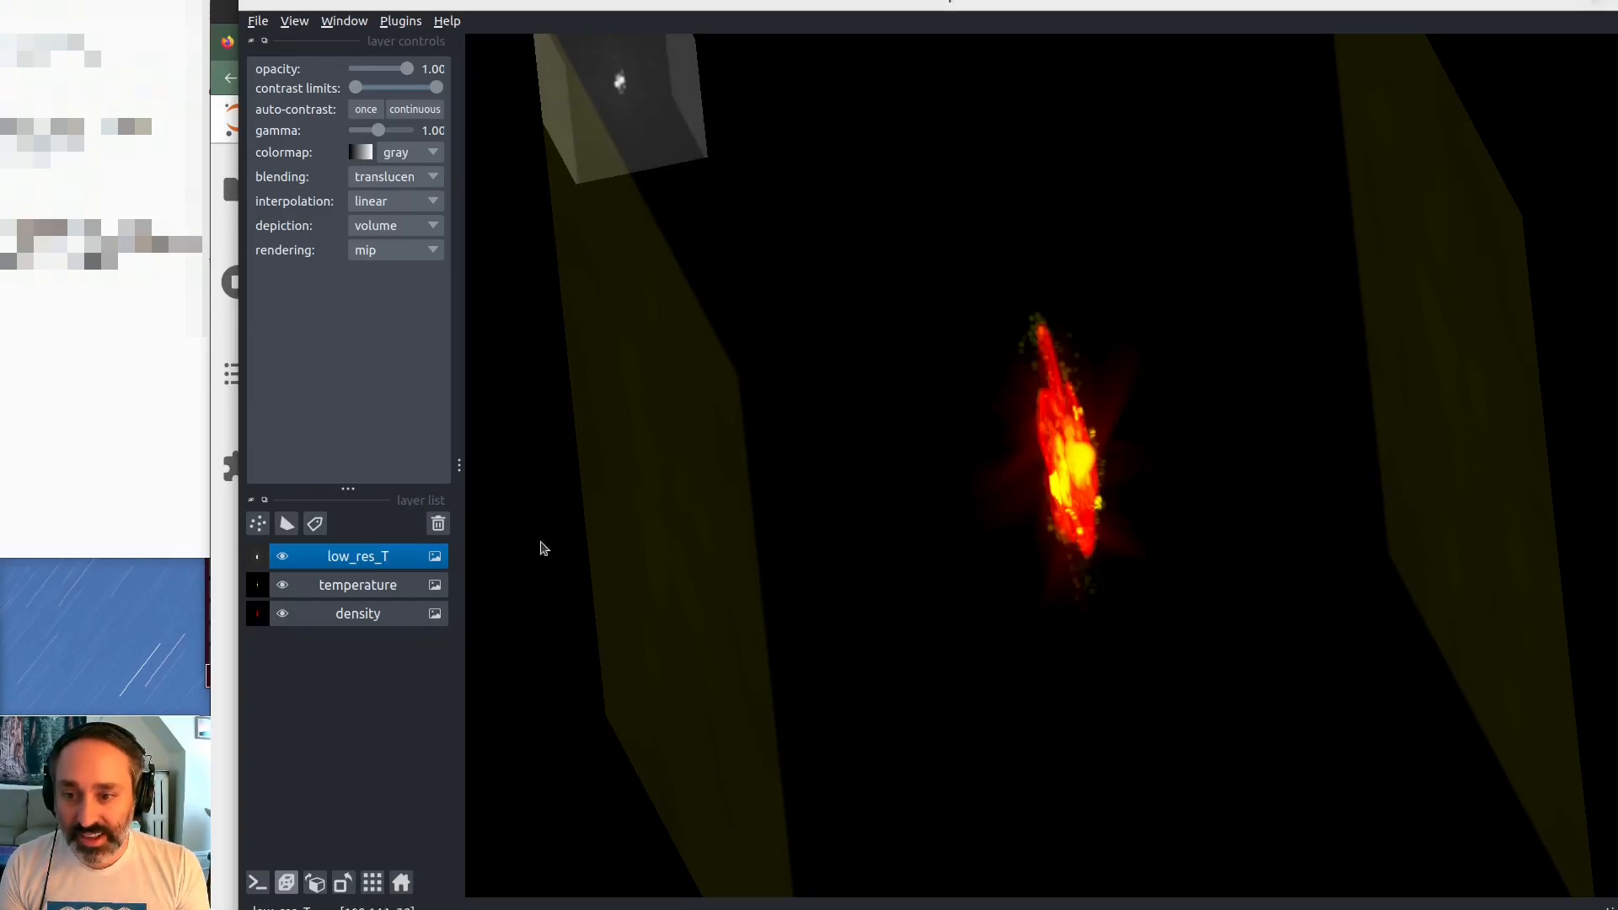
click(286, 883)
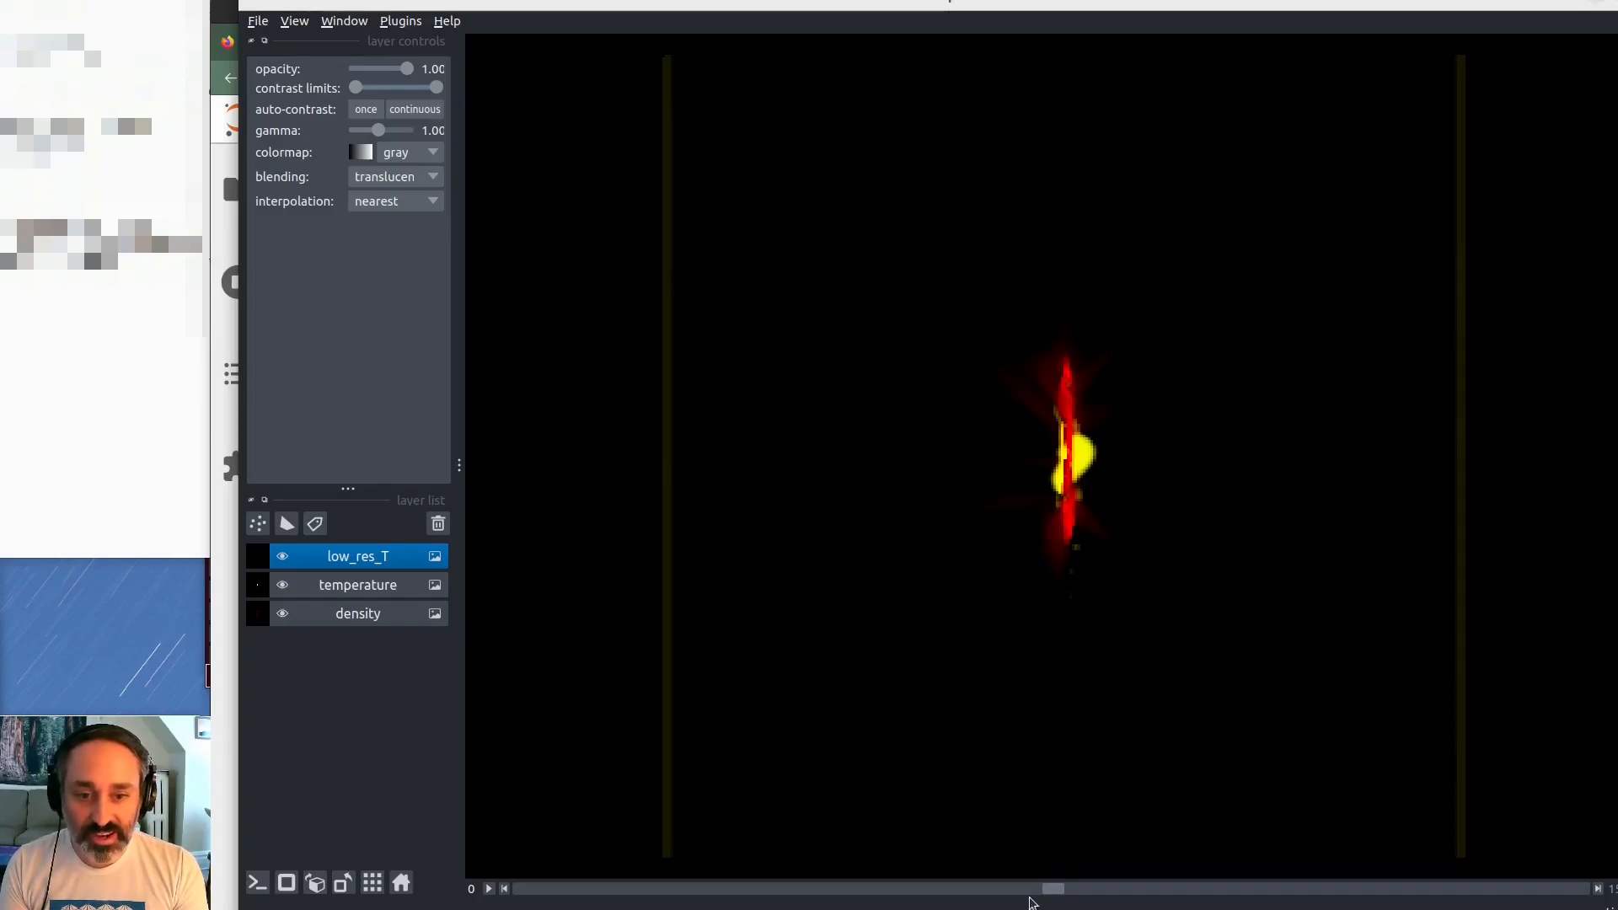
drag(1055, 894, 610, 891)
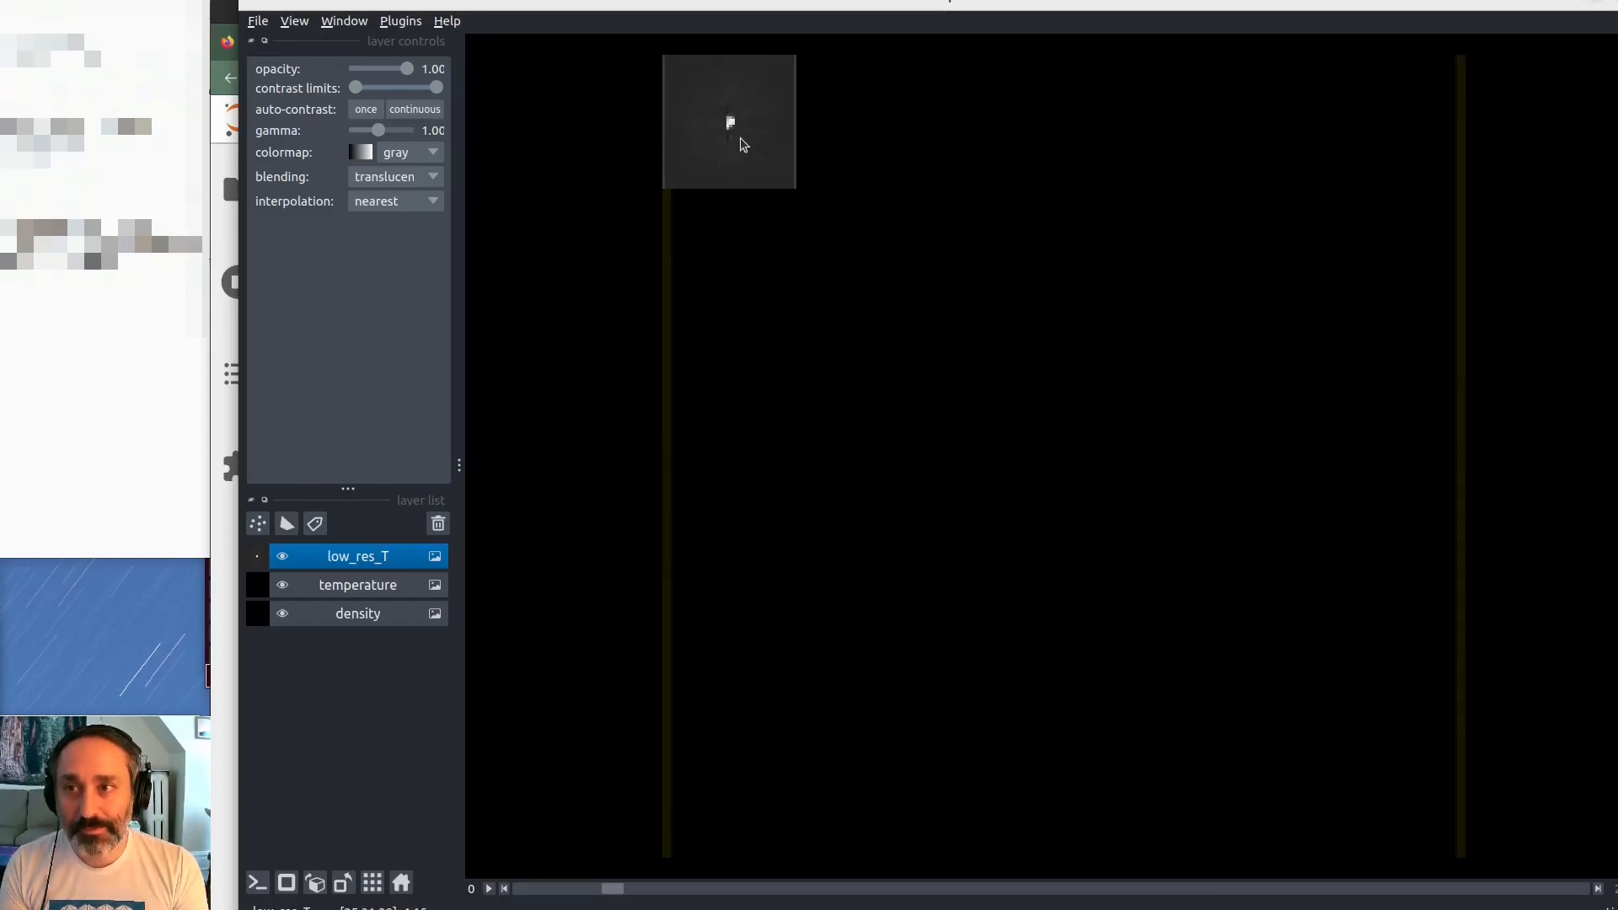
Back in the JupyterLab notebook, display the help for viewer.add_image and examine its signature
click(226, 8)
click(549, 668)
text(vie)
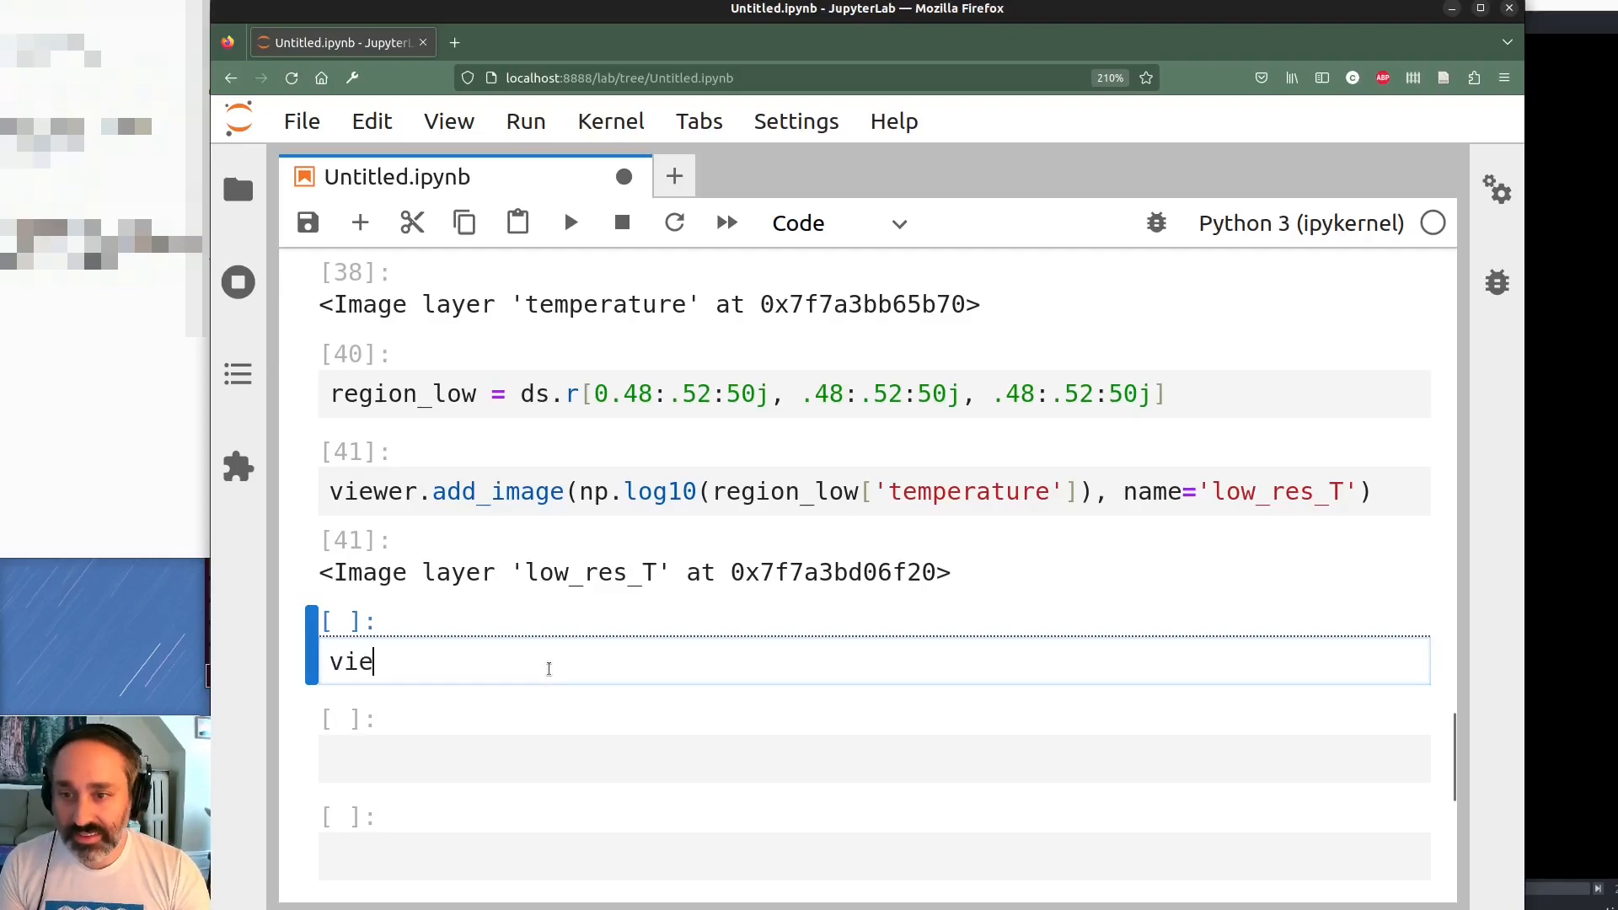
text(wer.add_image?)
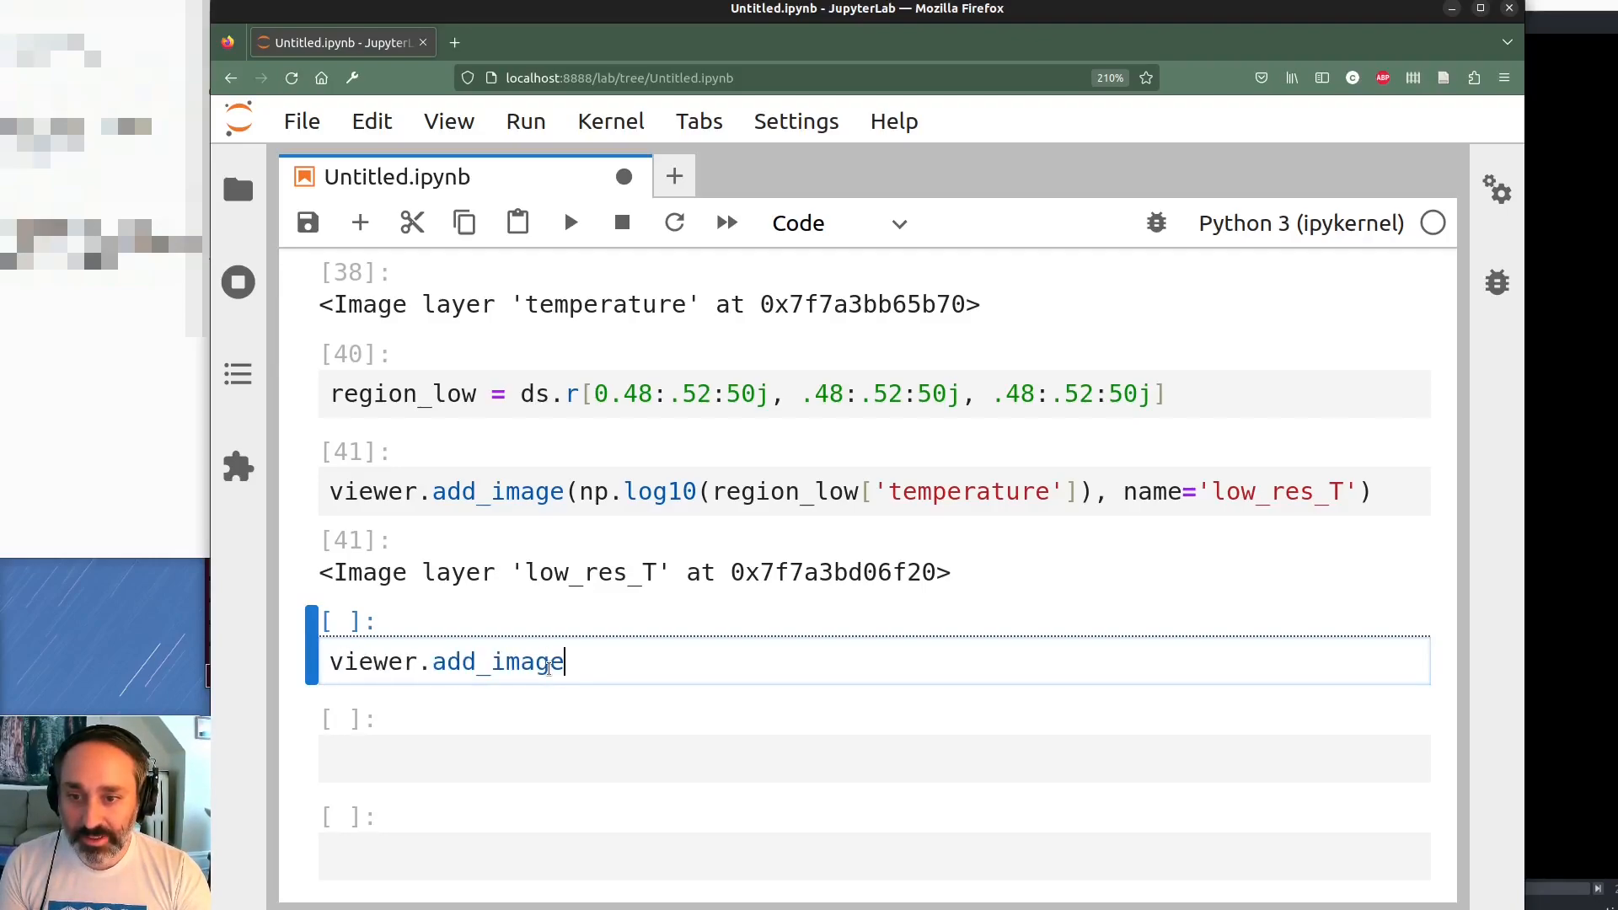
key(shift+Return)
scroll(565, 643, down, 5)
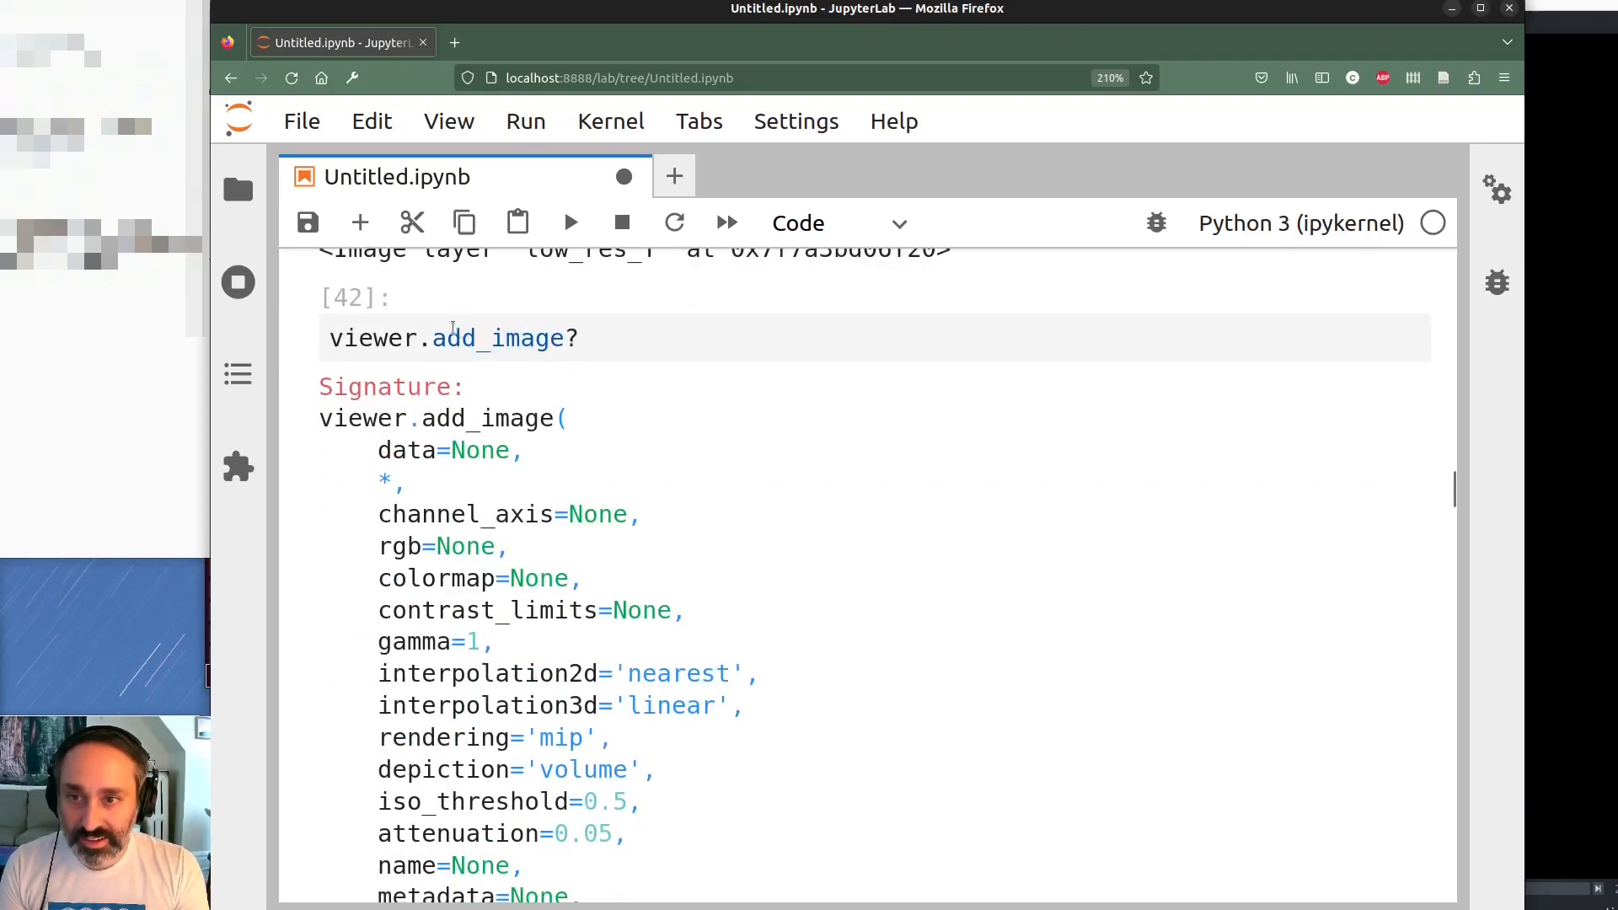
Replace the viewer.add_image? help cell's code with a copy of the low_res_T add_image call from the cell above
scroll(476, 348, down, 5)
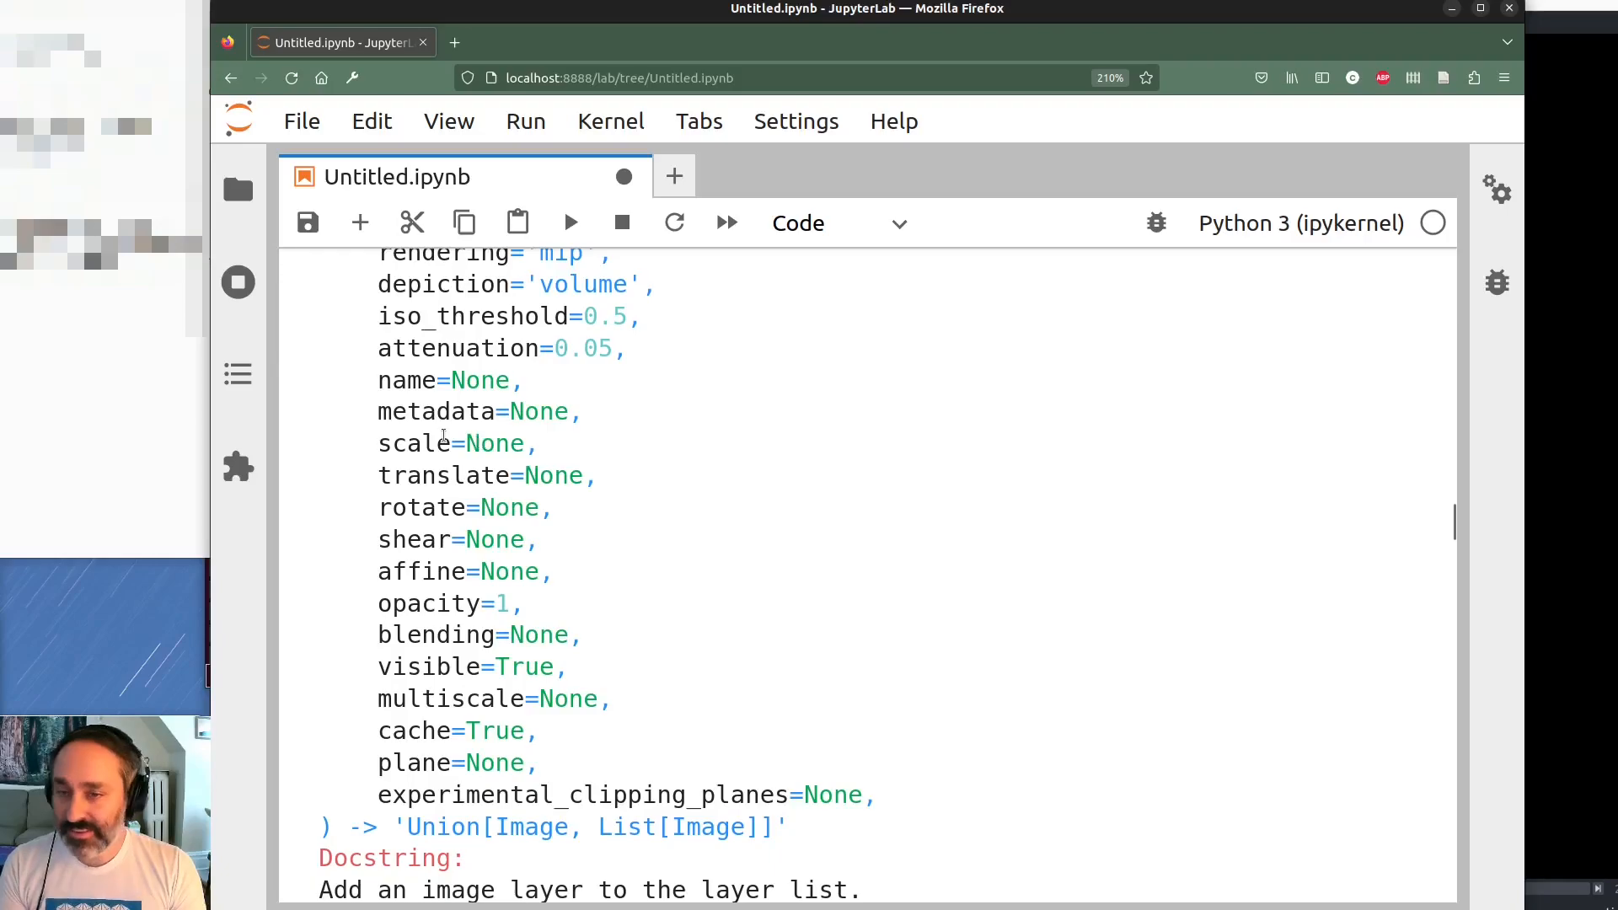
scroll(493, 425, up, 2)
scroll(494, 424, up, 4)
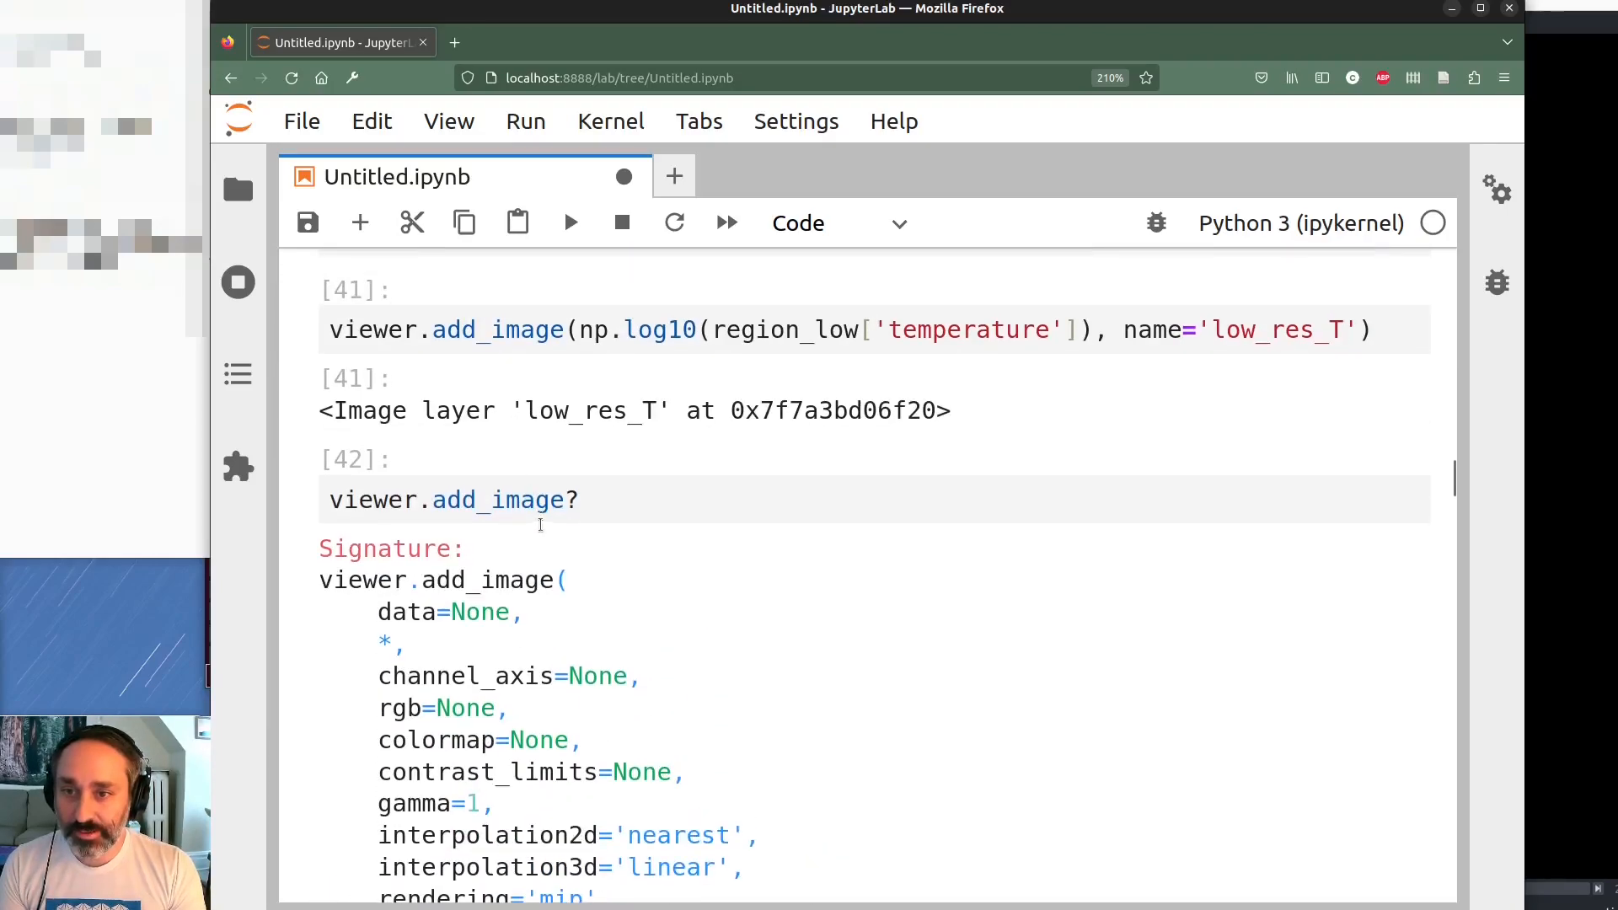
click(593, 329)
key(ctrl+a)
key(ctrl+c)
click(614, 484)
key(ctrl+a)
key(ctrl+v)
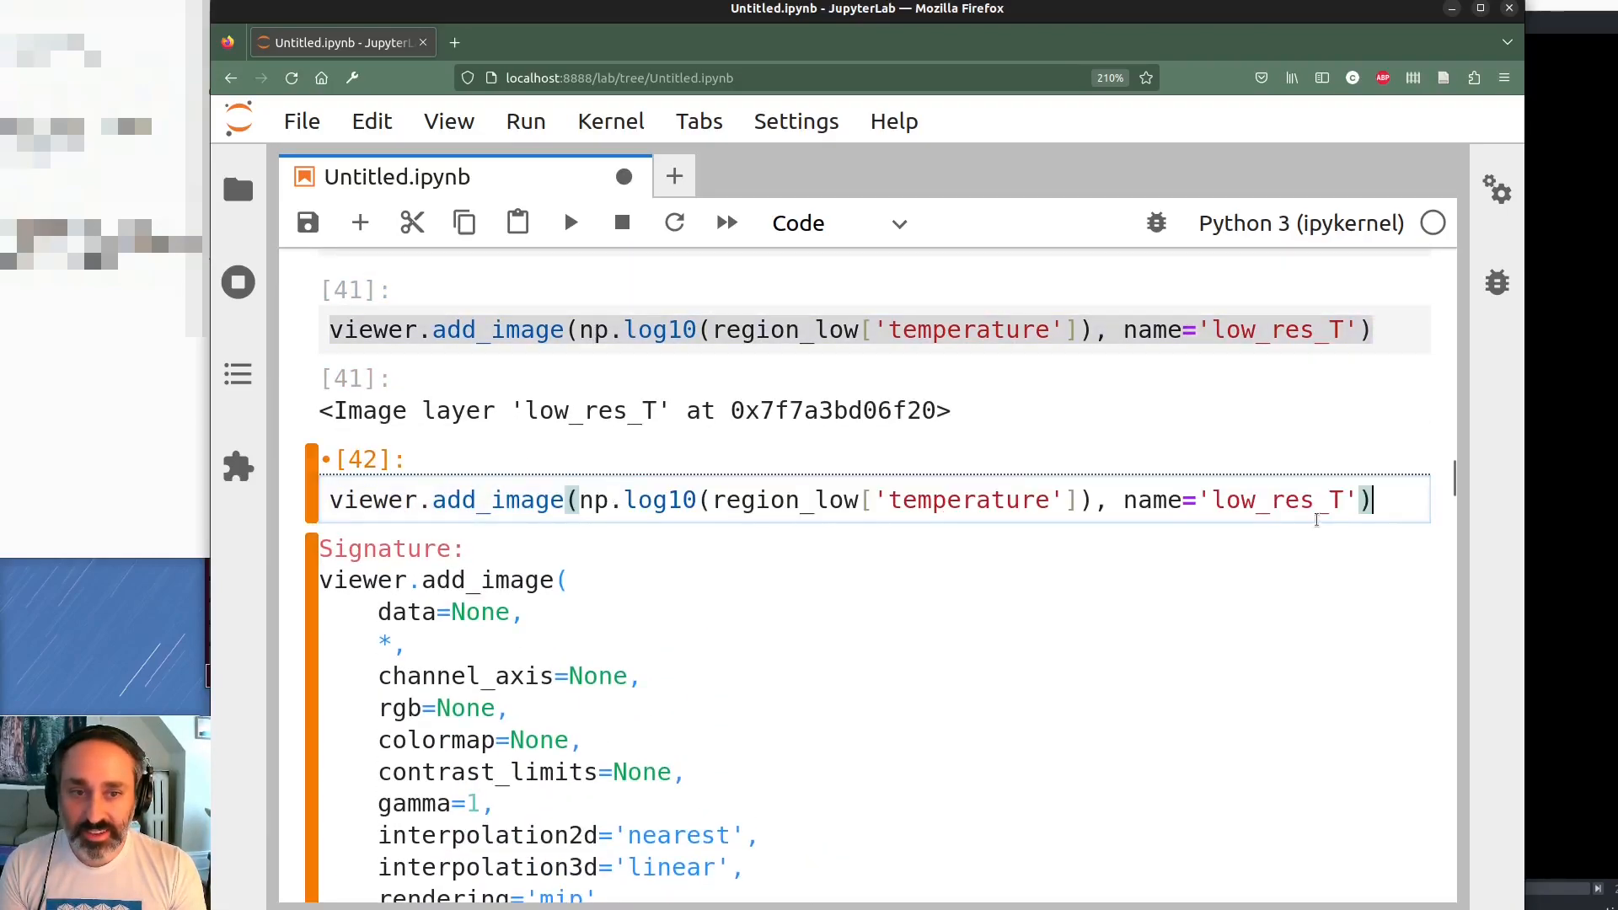
Add the argument scale=300/50 to the copied add_image call and run the cell
text(, scale)
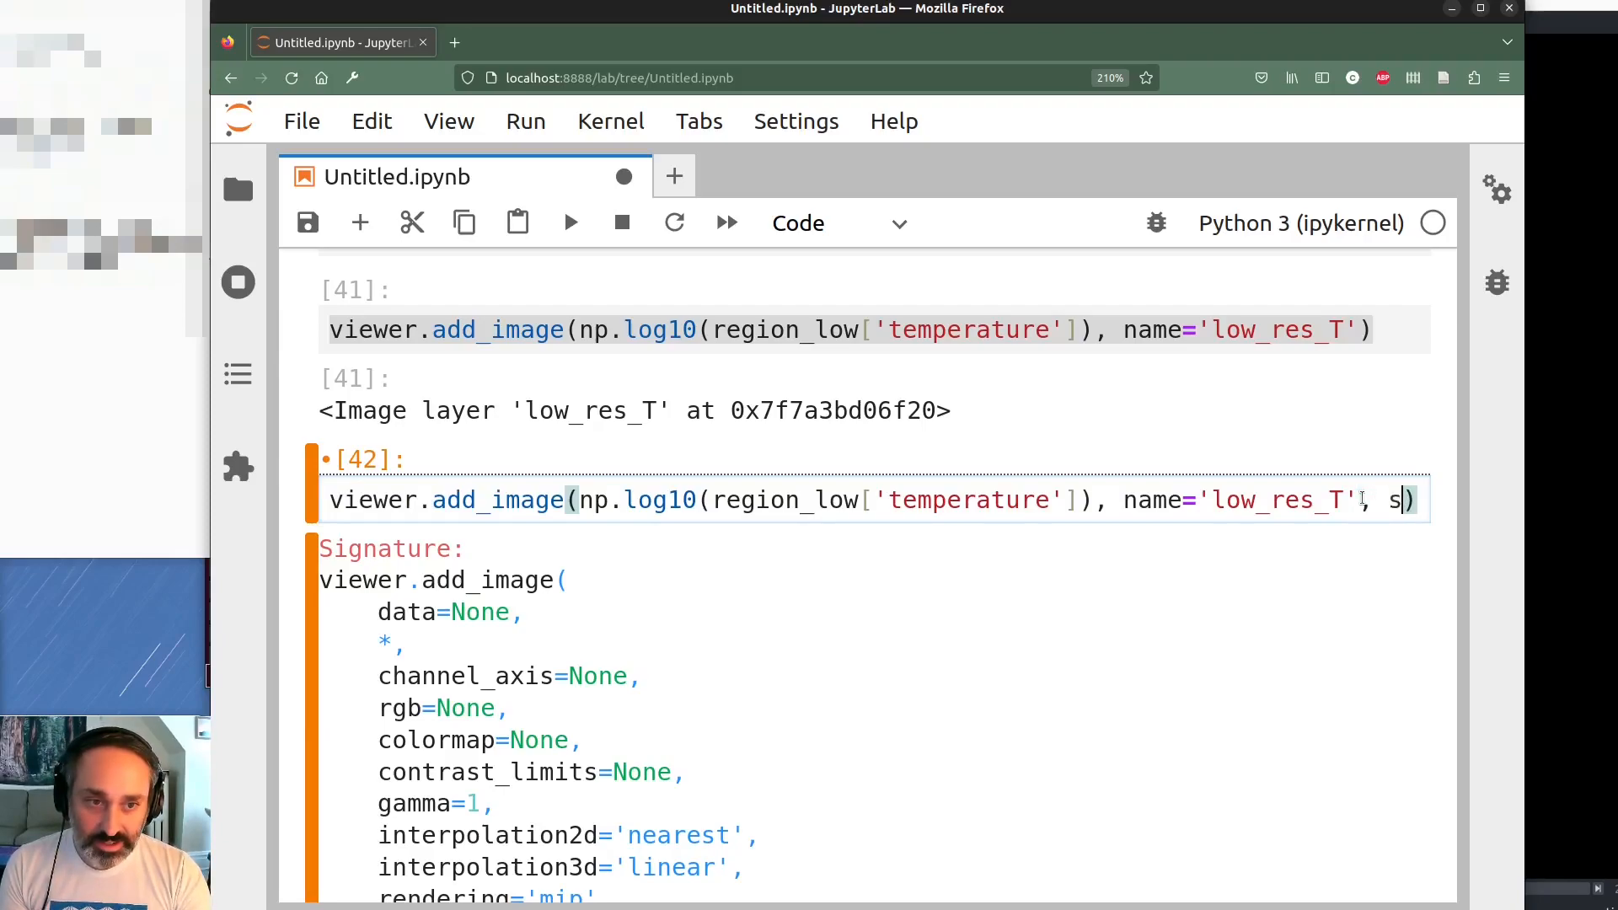
text(=30)
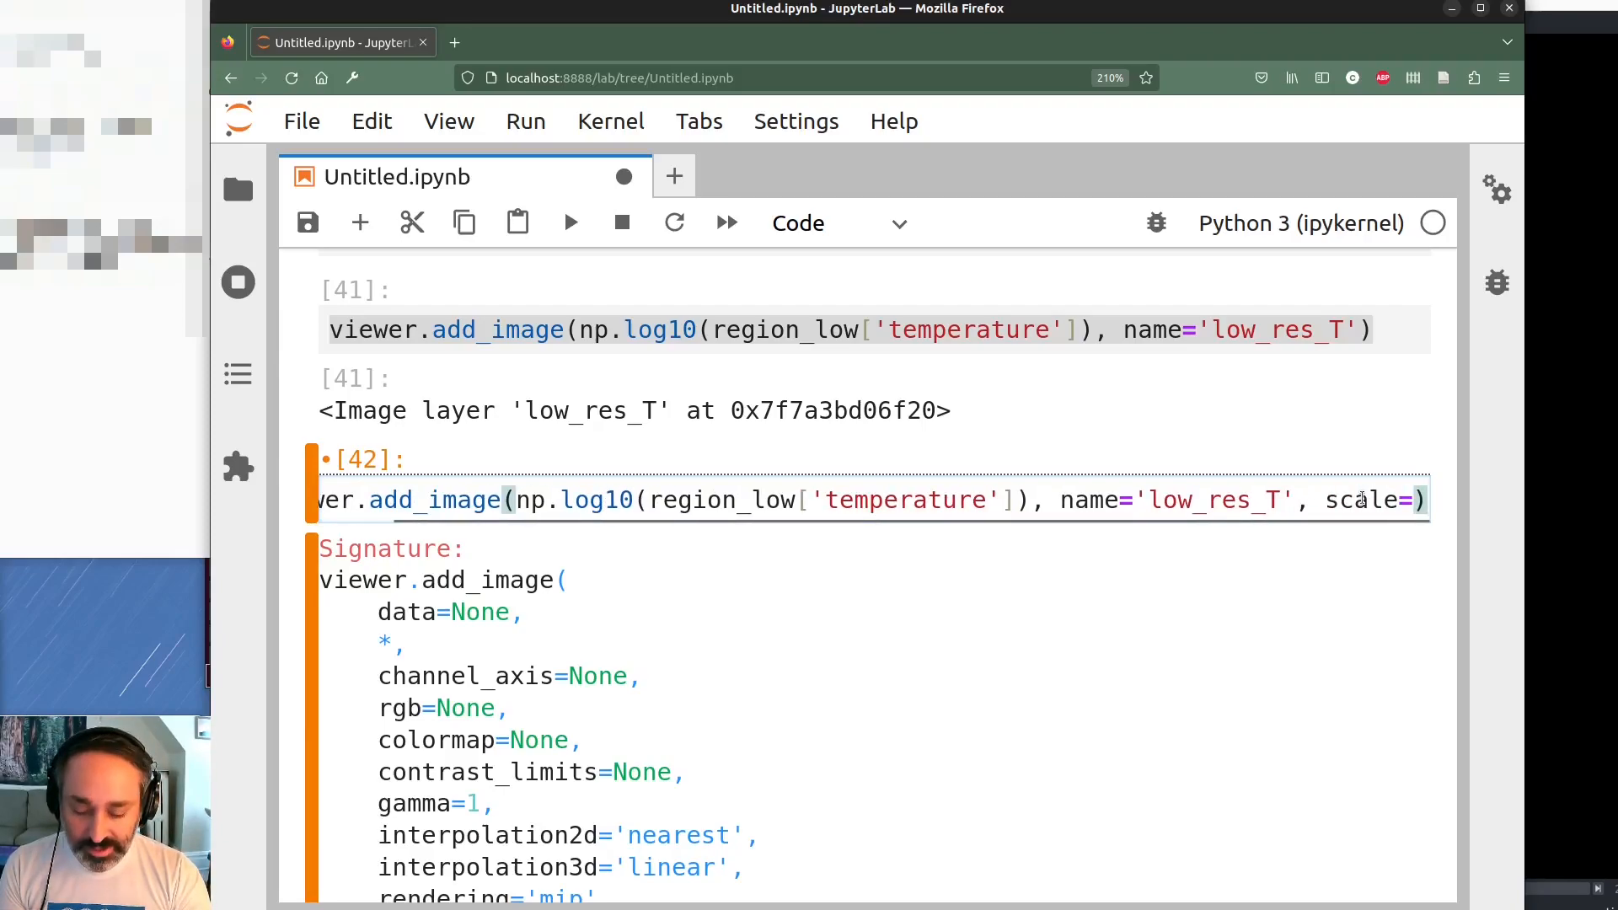
text(0/)
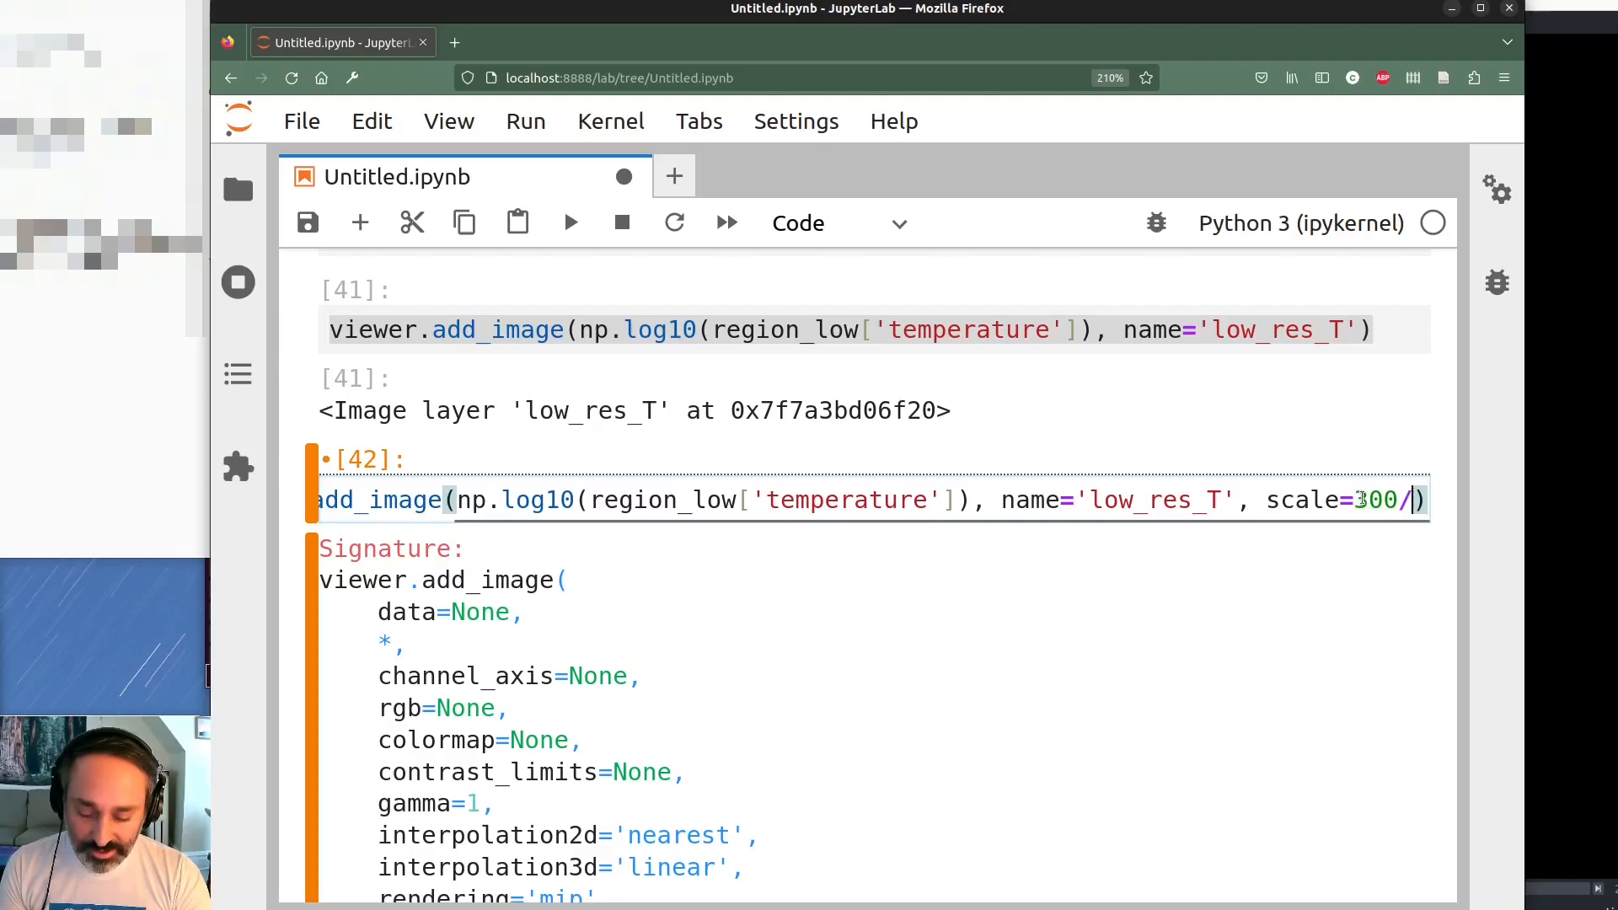
text(50)
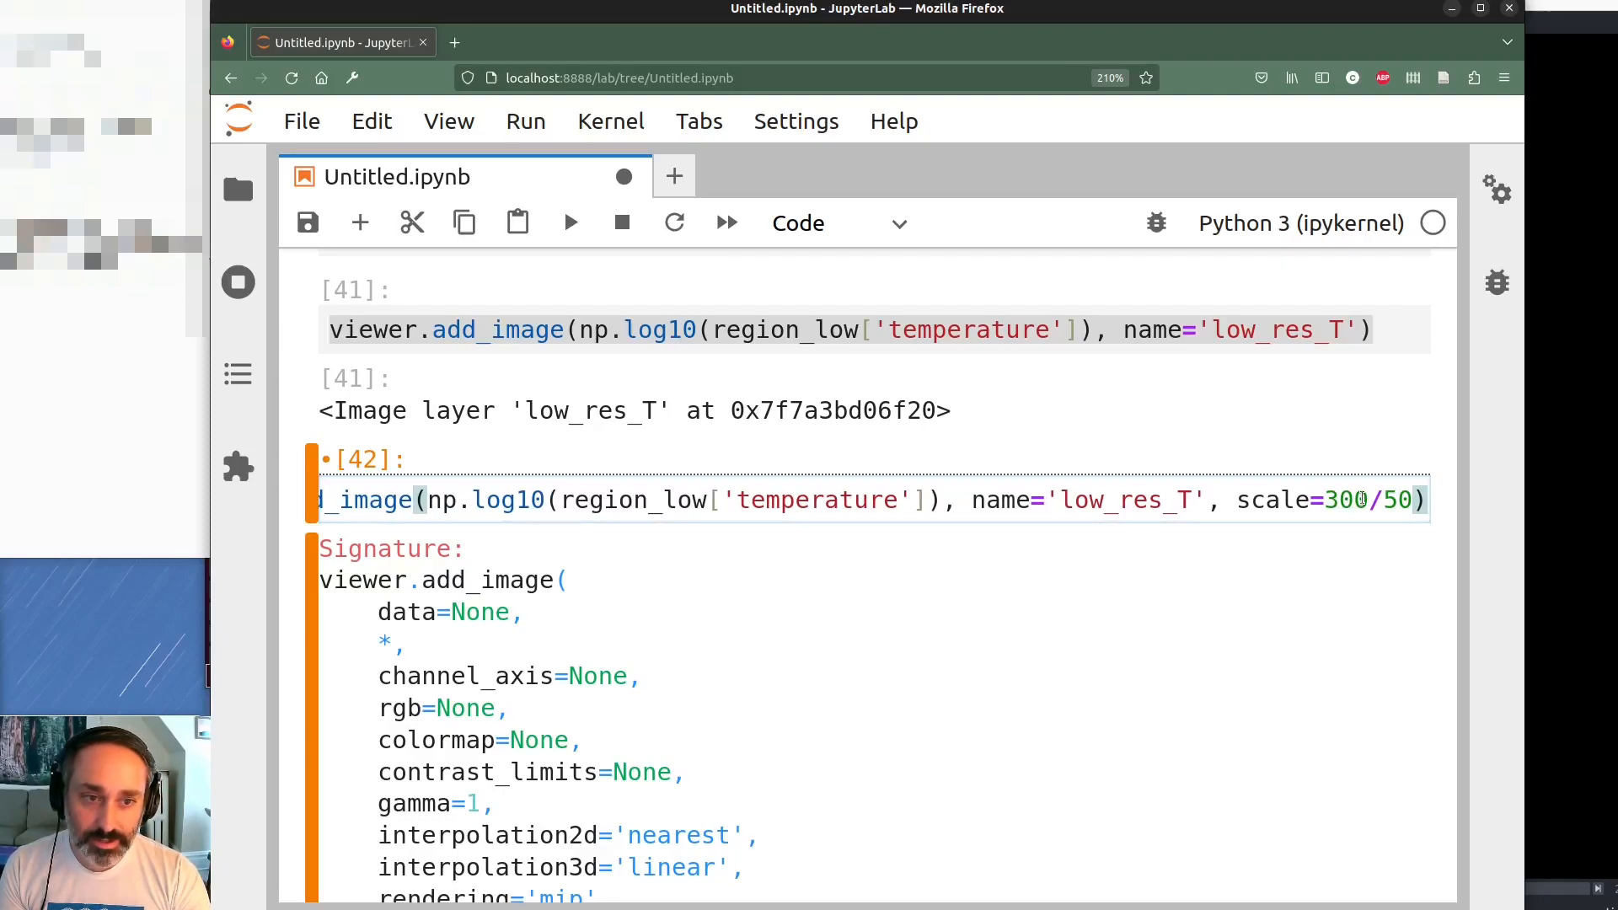
key(shift+Return)
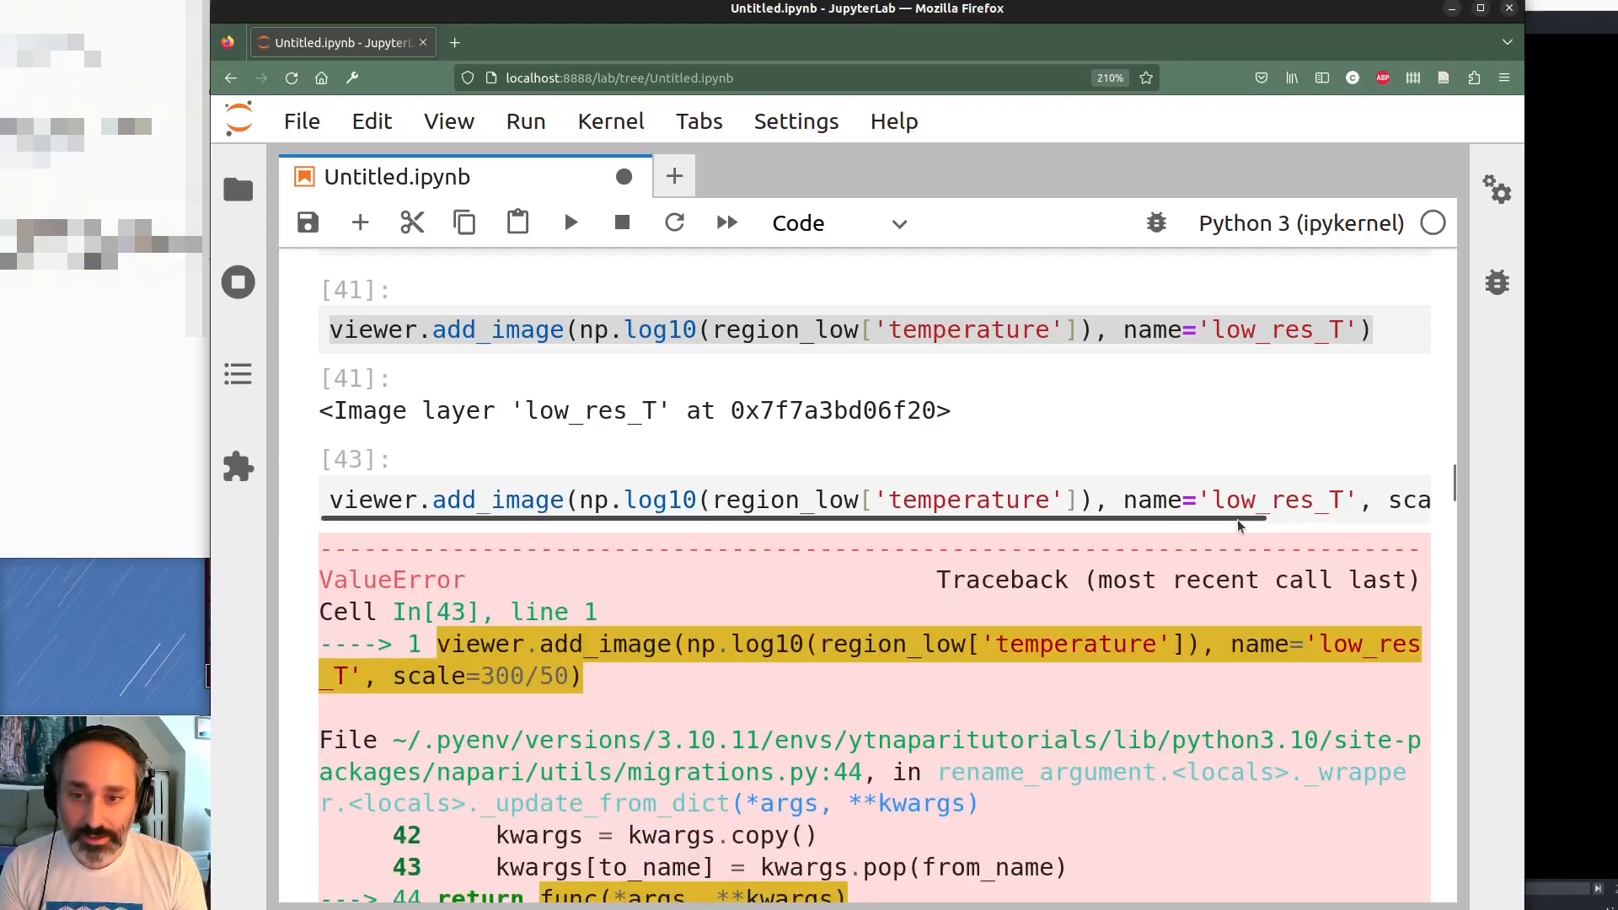
Check the error traceback, and put the name and scale arguments of the add_image call on their own lines
scroll(1228, 521, down, 20)
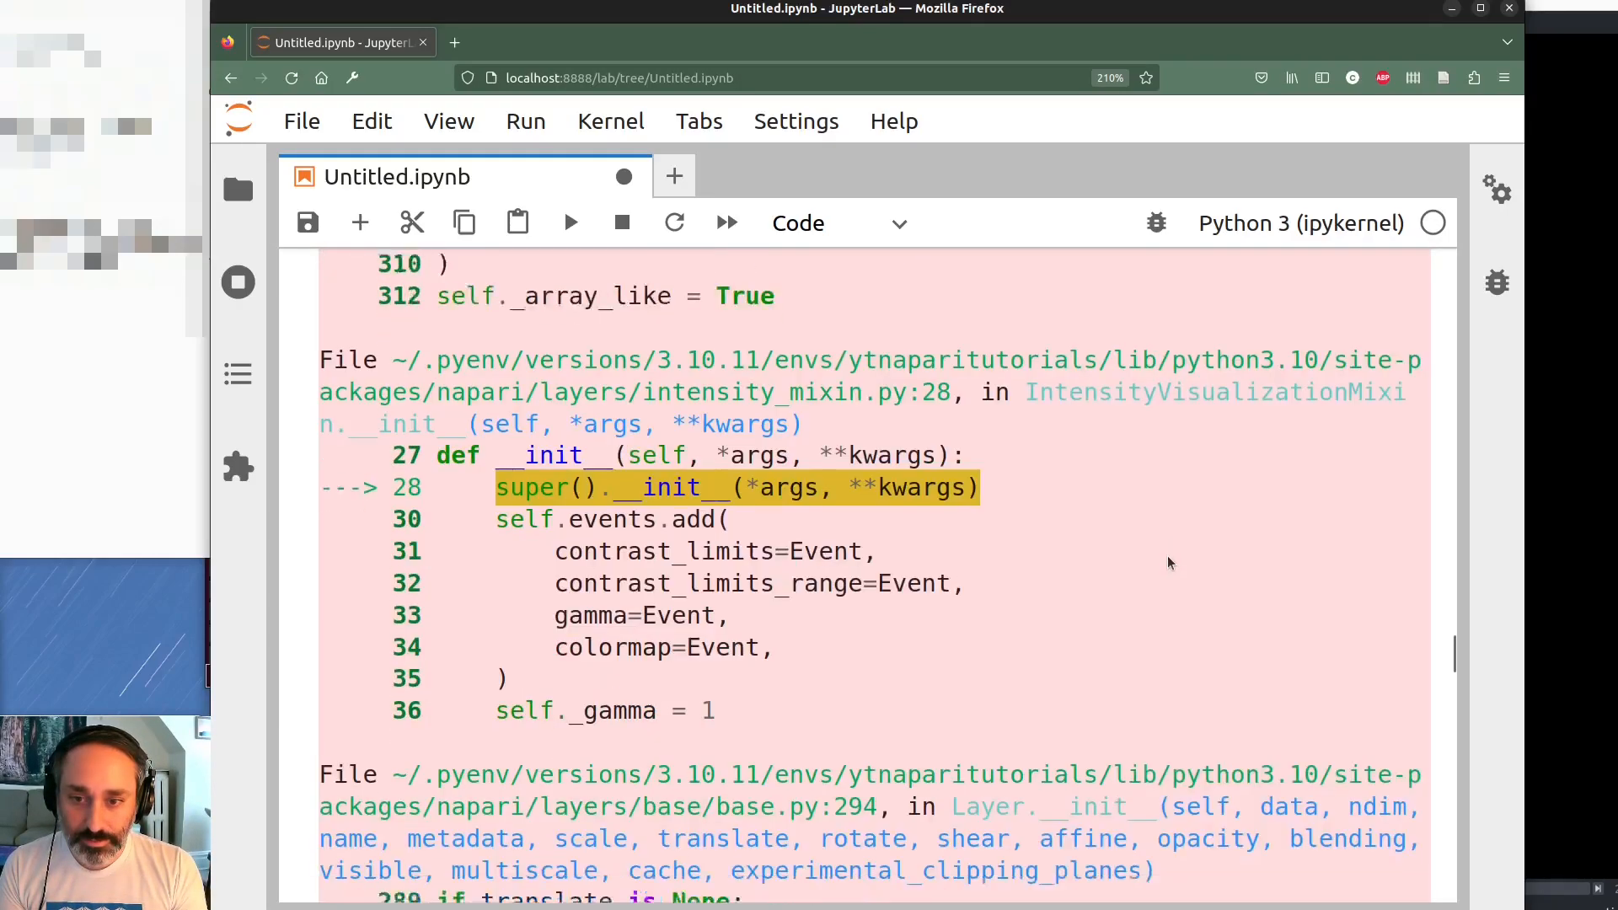
scroll(1166, 555, down, 20)
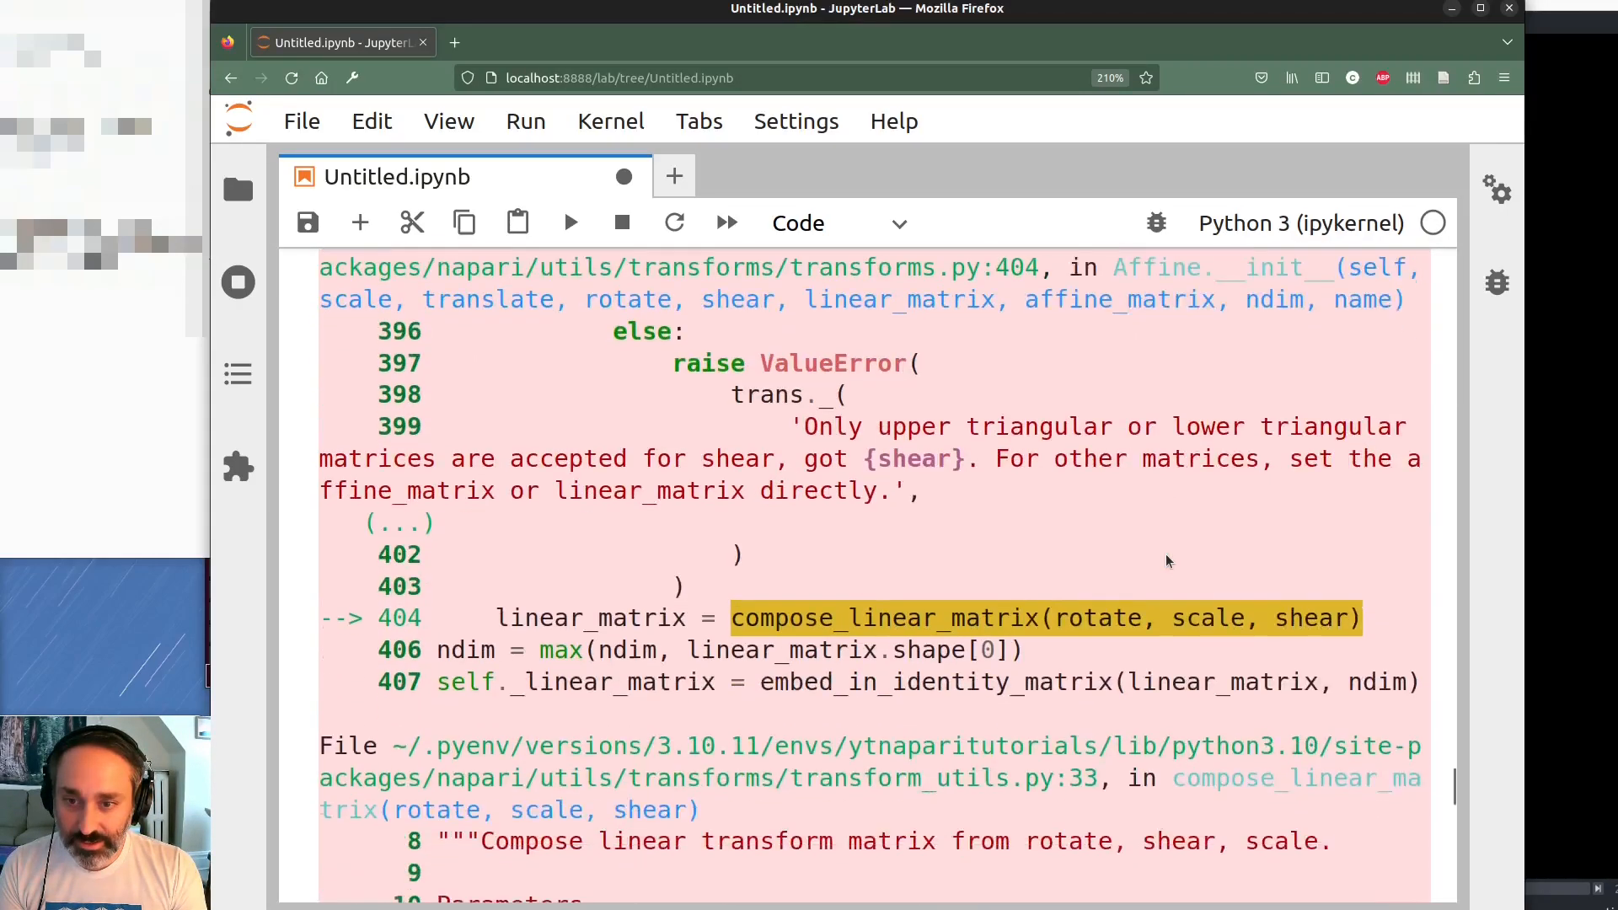
scroll(1164, 556, down, 8)
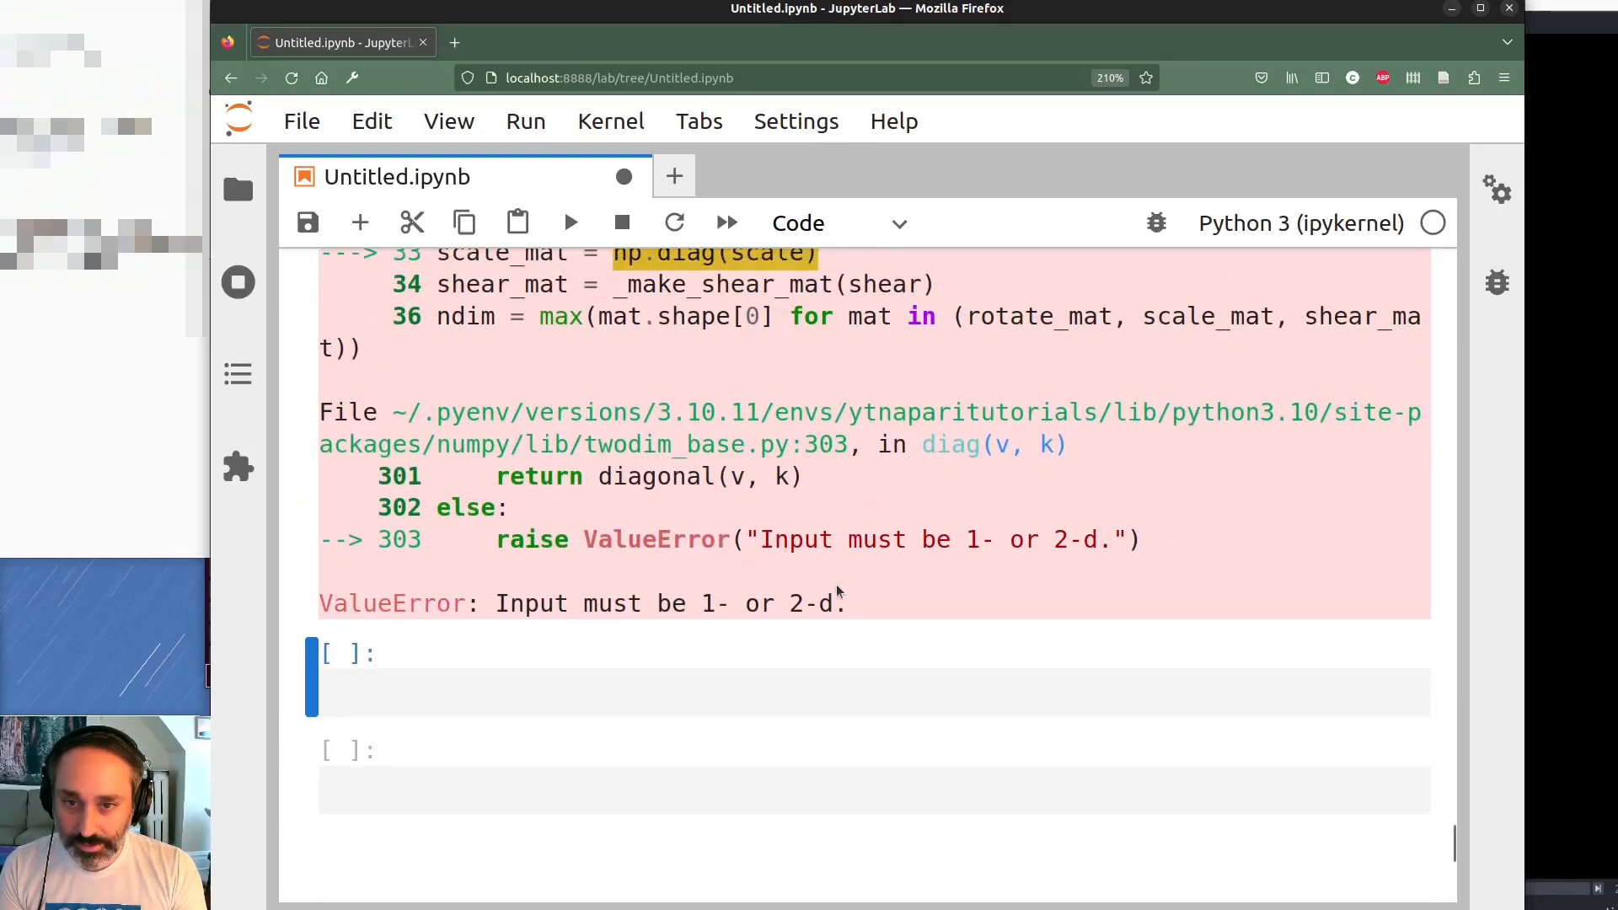
scroll(838, 590, up, 20)
scroll(885, 555, up, 15)
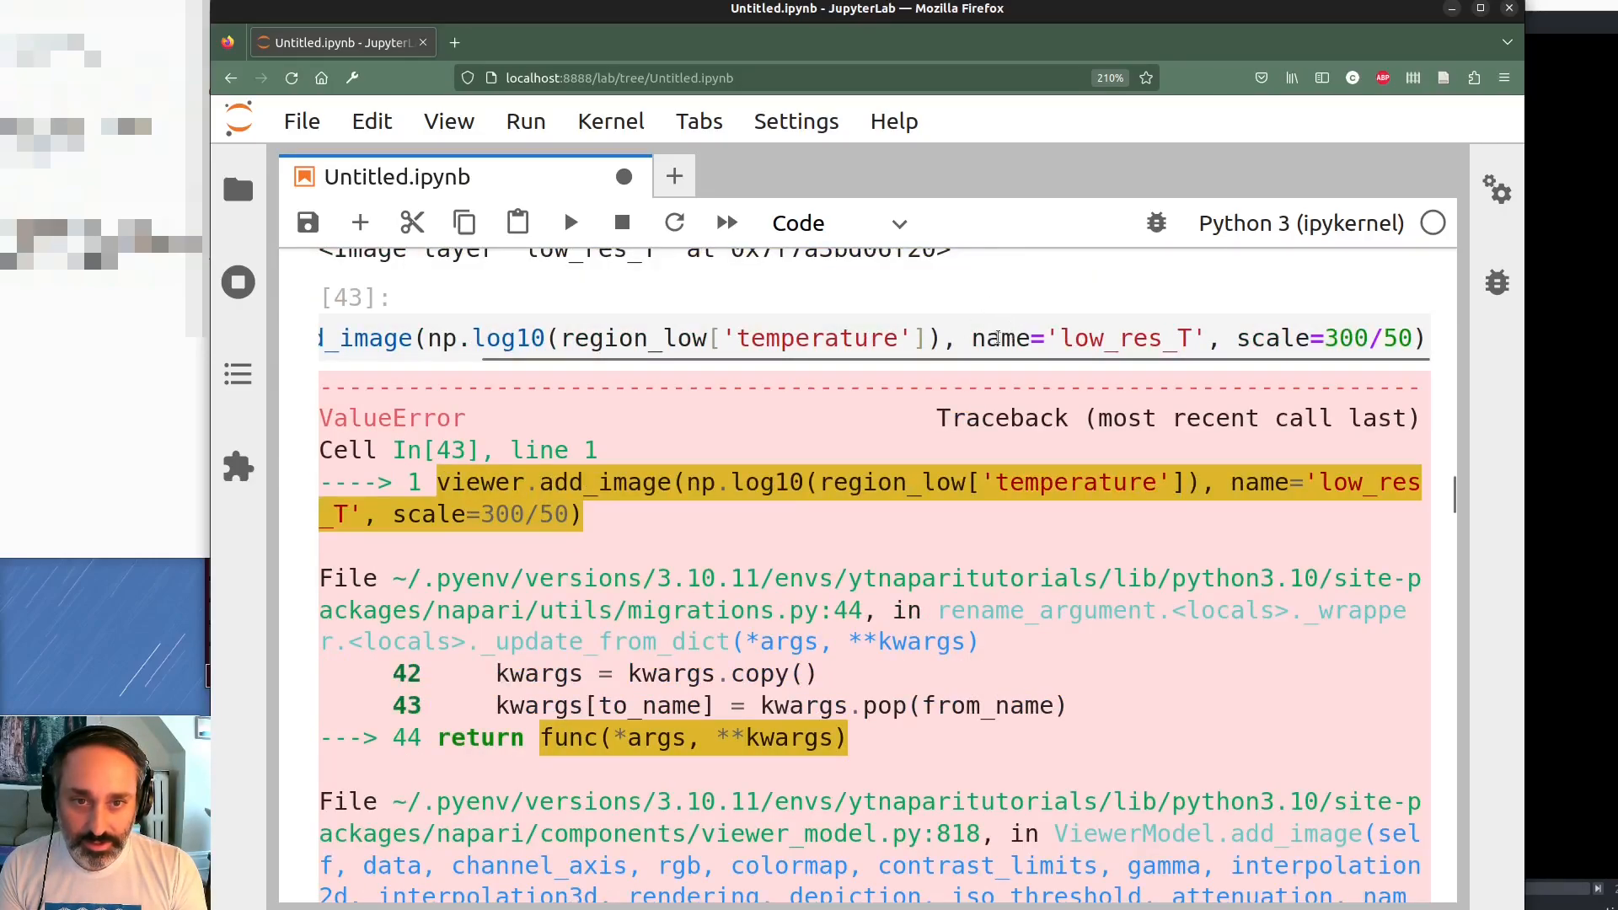
click(971, 338)
key(Return)
key(Right)
key(Right)
key(Right)
key(Right)
key(Right)
key(Right)
key(Right)
key(Right)
key(Right)
key(Right)
key(Right)
key(Right)
key(Right)
key(Right)
key(Right)
key(Right)
key(Right)
key(Right)
key(Return)
Wrap the scale value as np.array(300/50) in the add_image call and run the cell
key(Right)
key(Right)
key(Right)
key(Right)
key(Right)
key(Right)
text(np.array()
key(End)
text())
key(shift+Return)
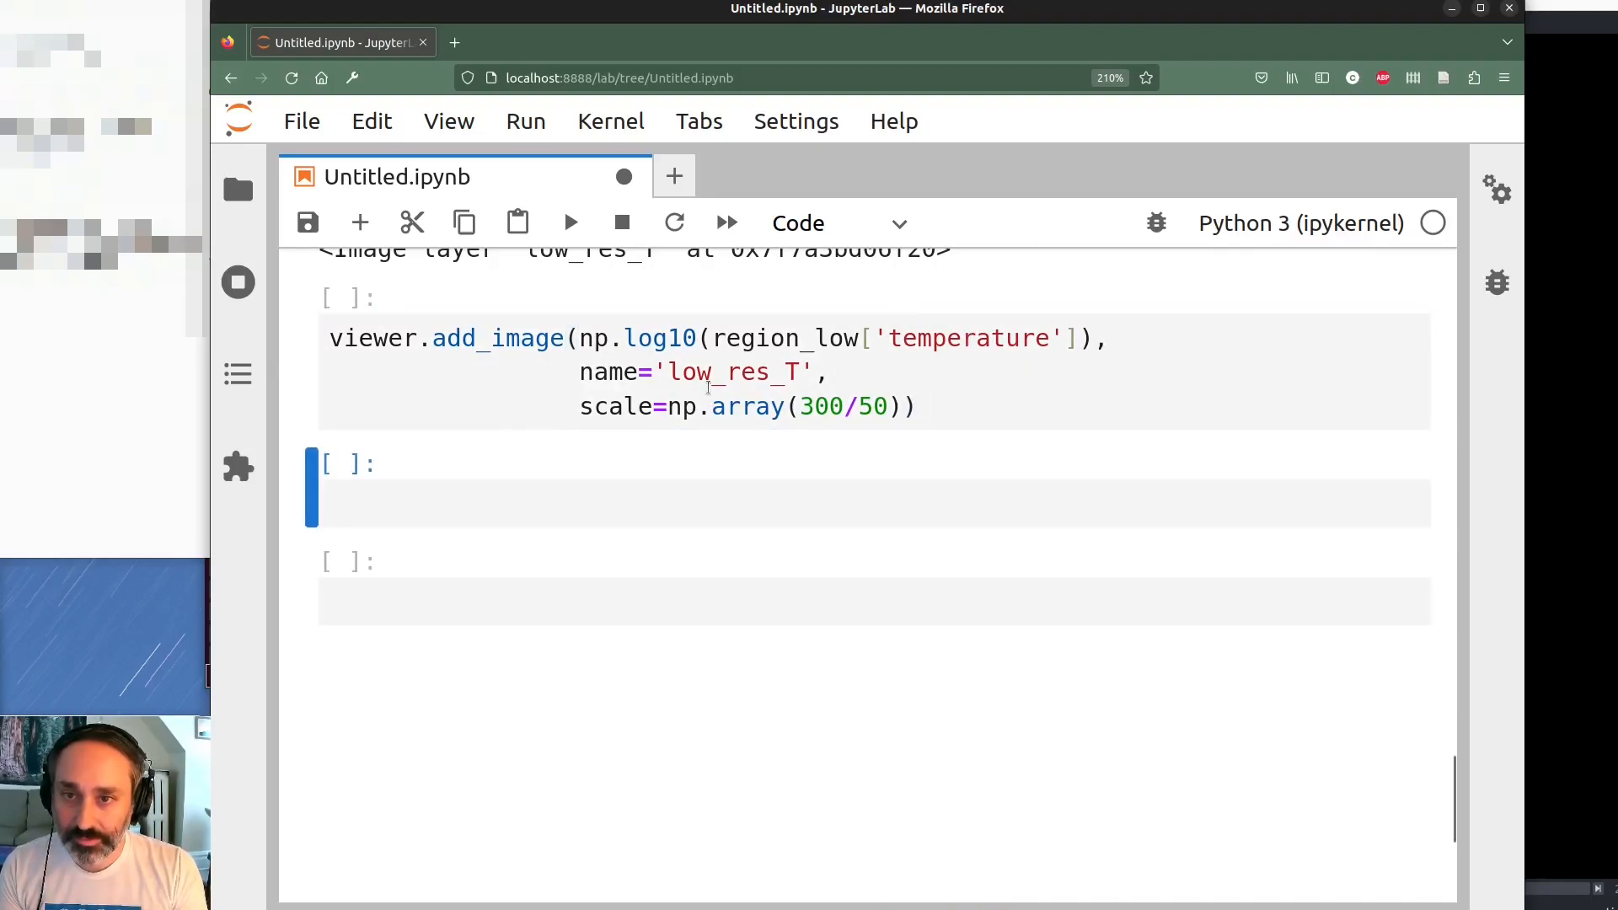
click(593, 407)
scroll(616, 446, up, 2)
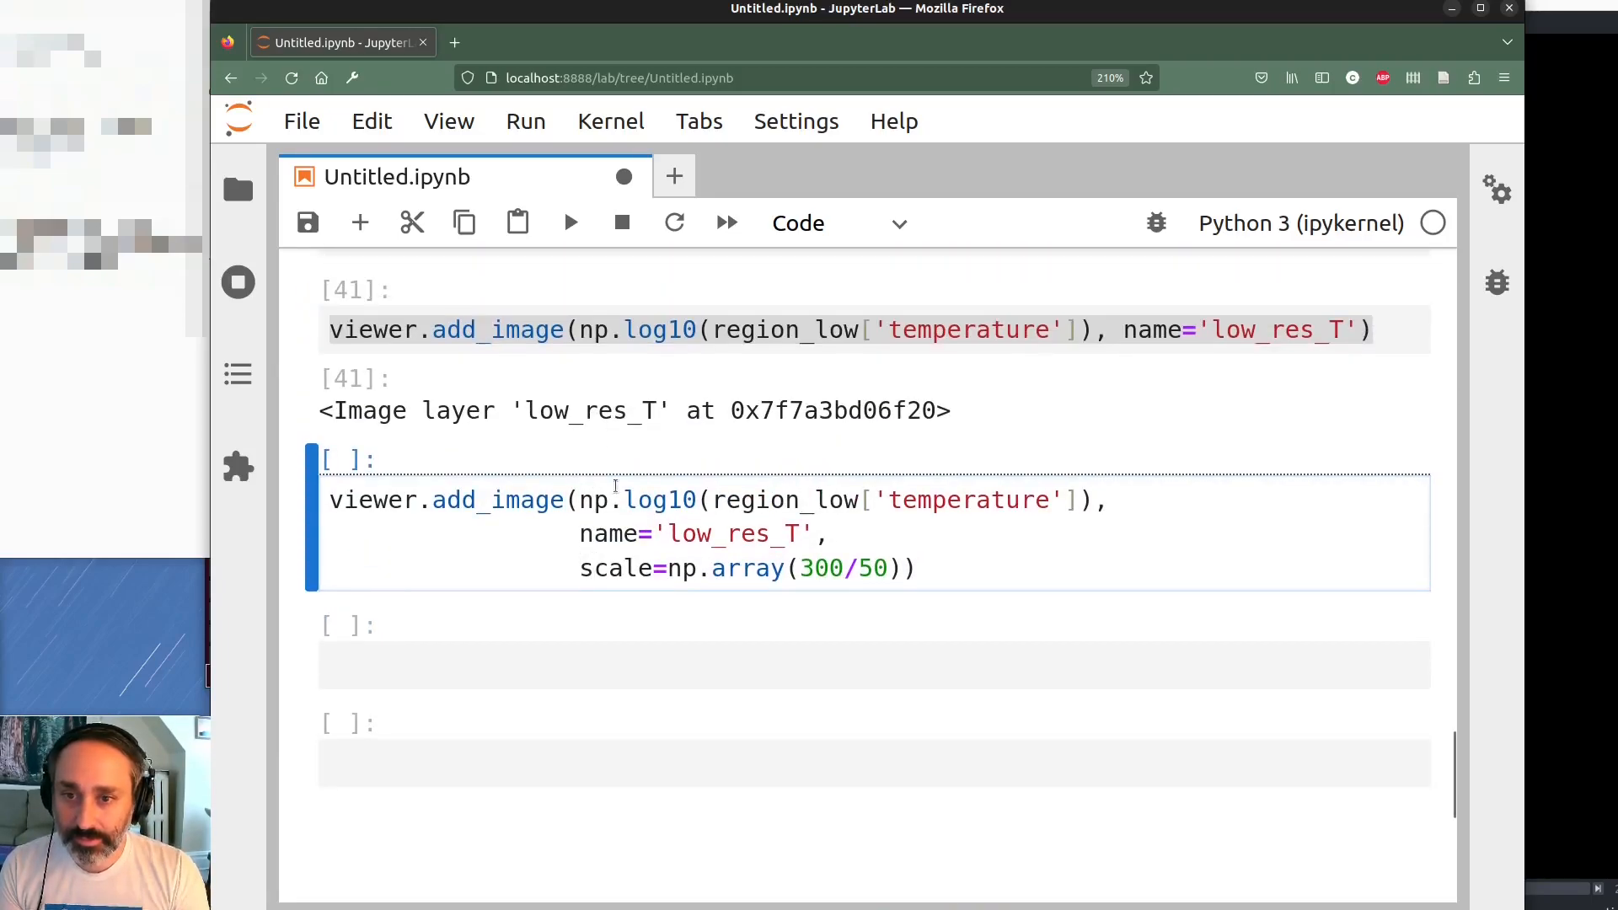
key(shift+Return)
Review the traceback, change the scale argument to np.array([6]), and run the add_image cell
scroll(619, 489, down, 20)
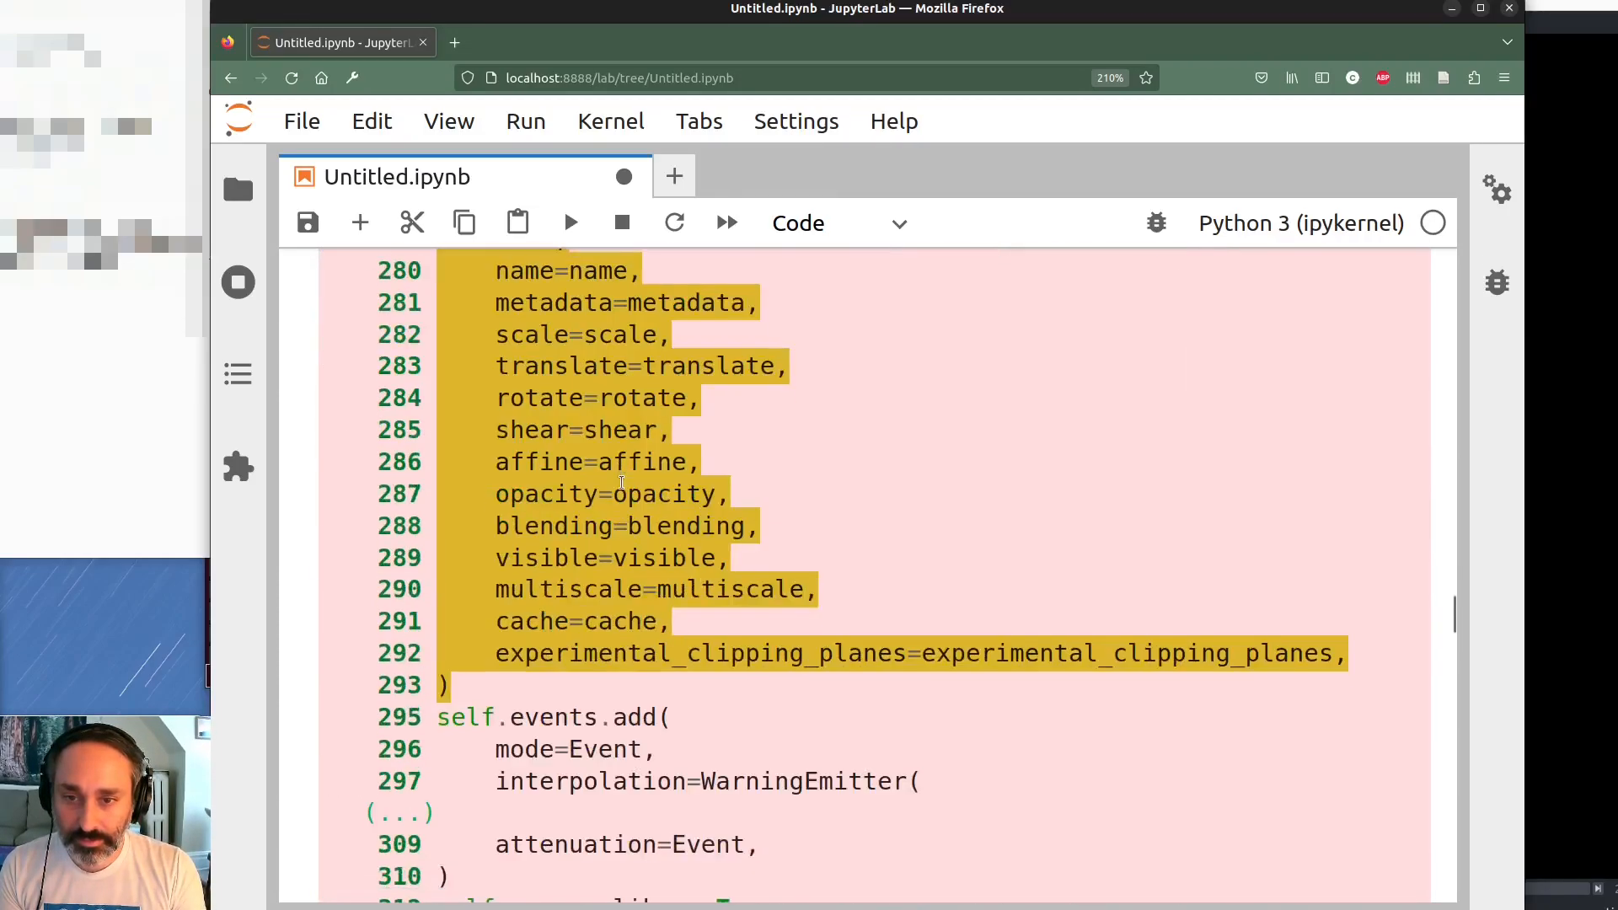
scroll(665, 500, down, 15)
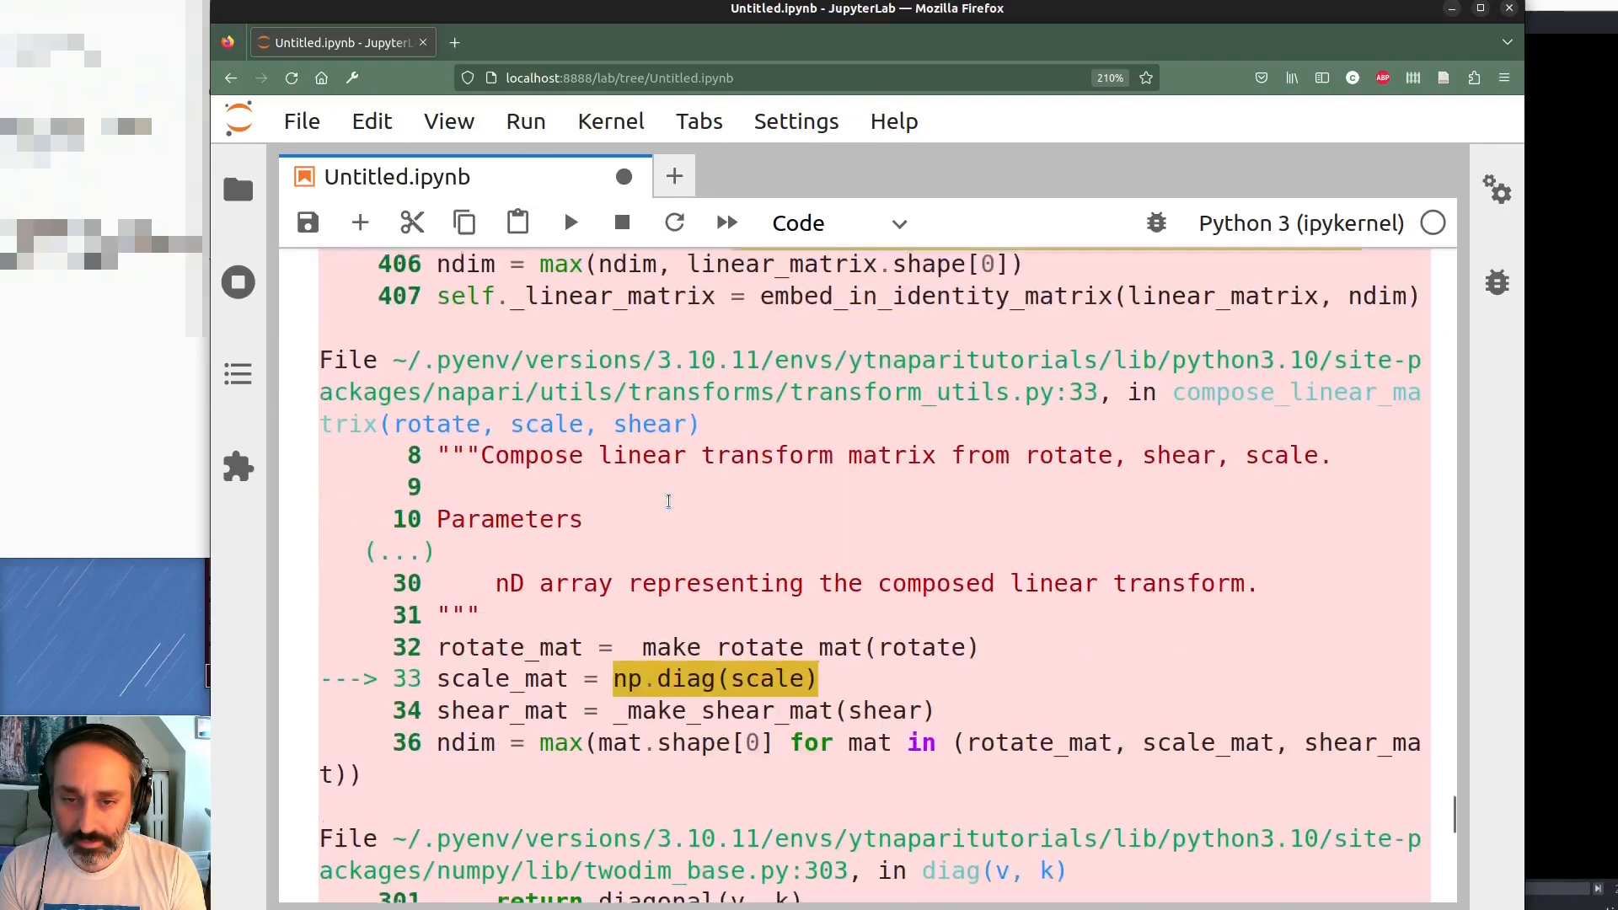
scroll(661, 488, up, 3)
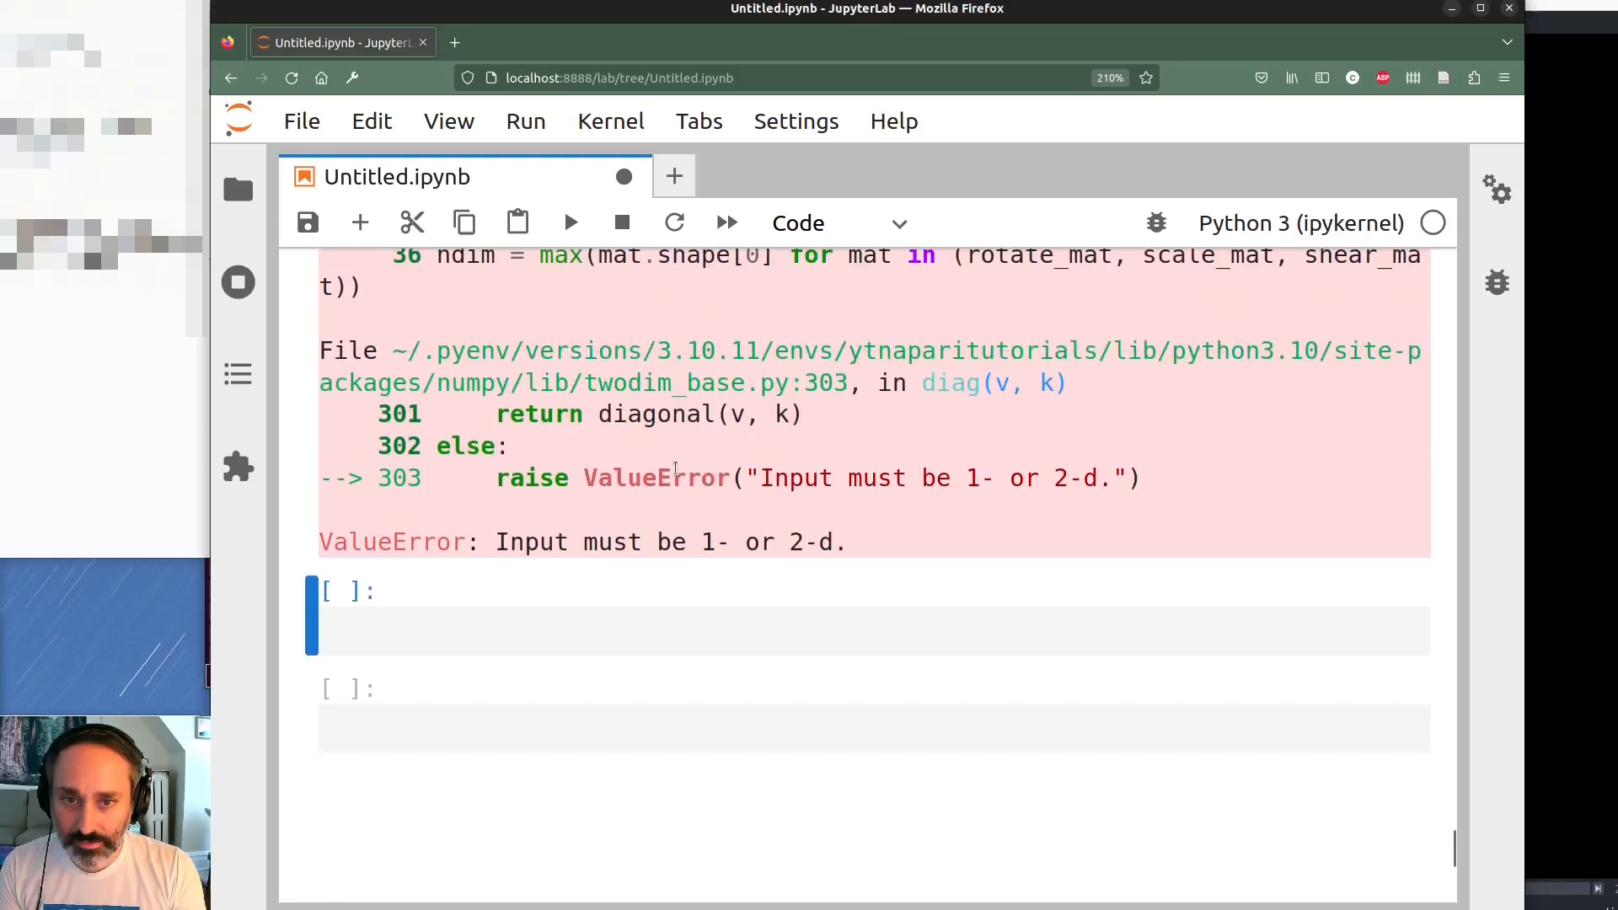
scroll(728, 487, up, 20)
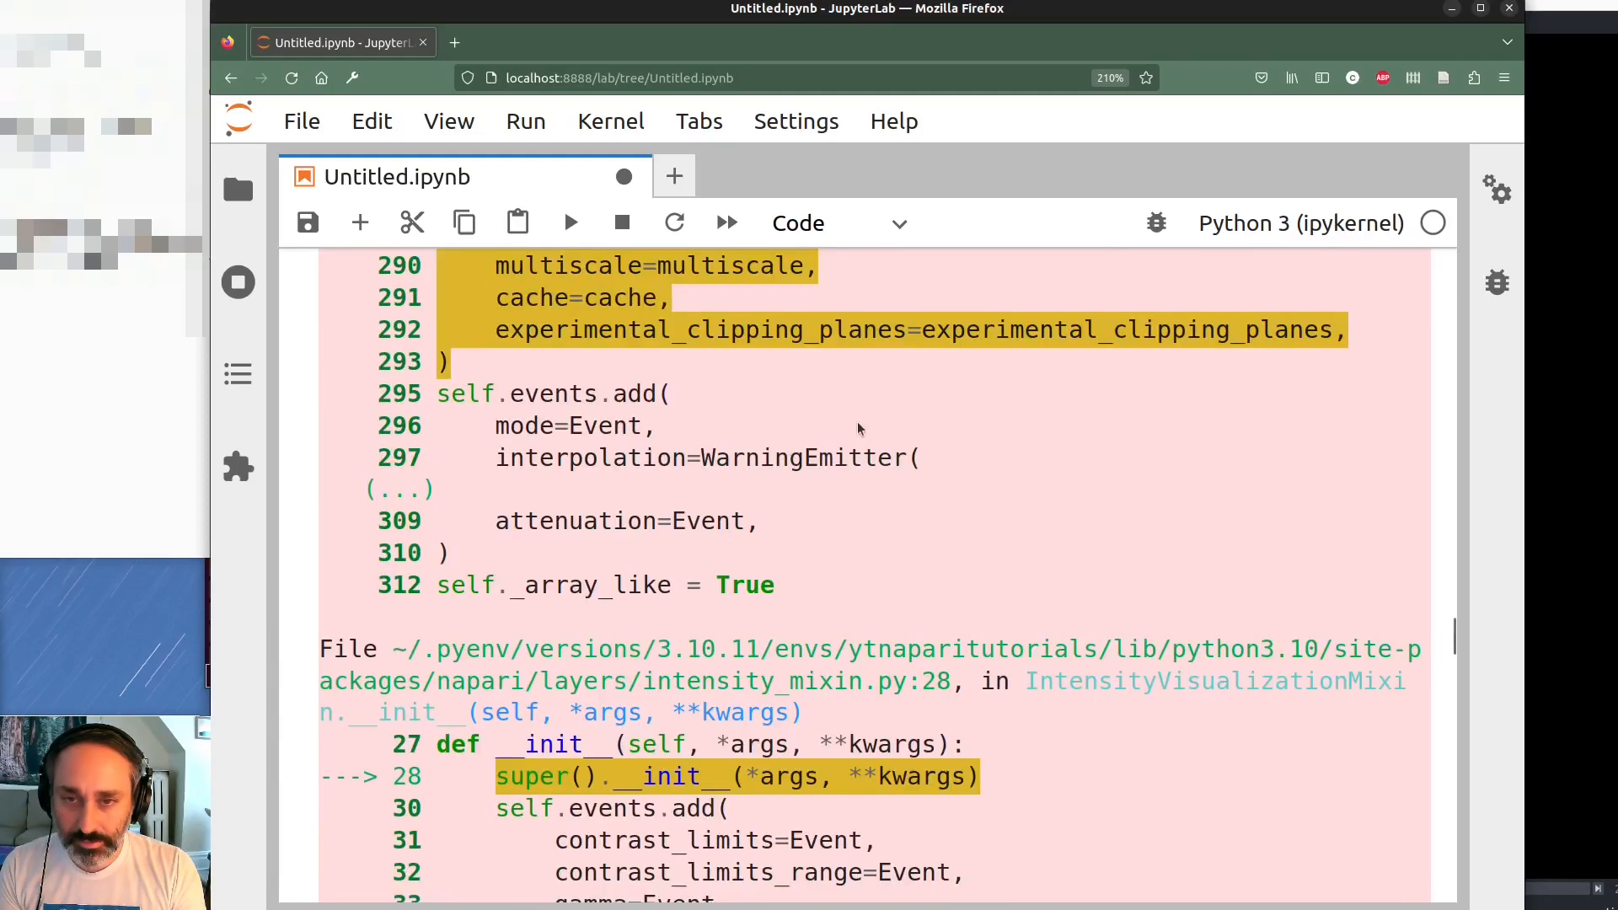
scroll(854, 421, up, 9)
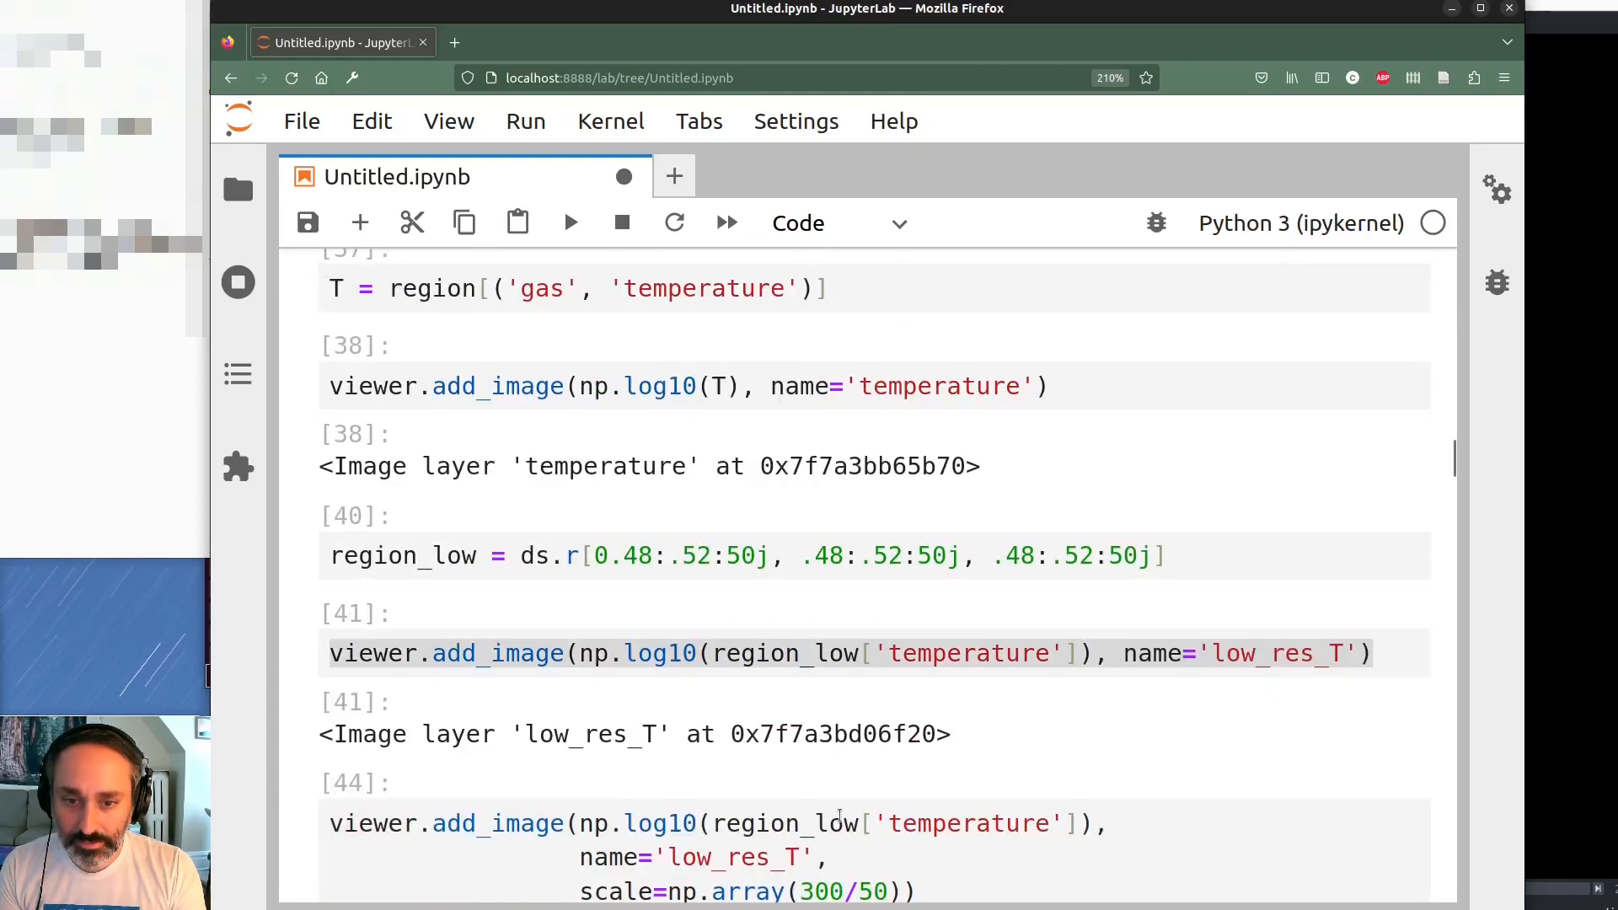
scroll(834, 590, down, 3)
double_click(821, 730)
shift+click(888, 731)
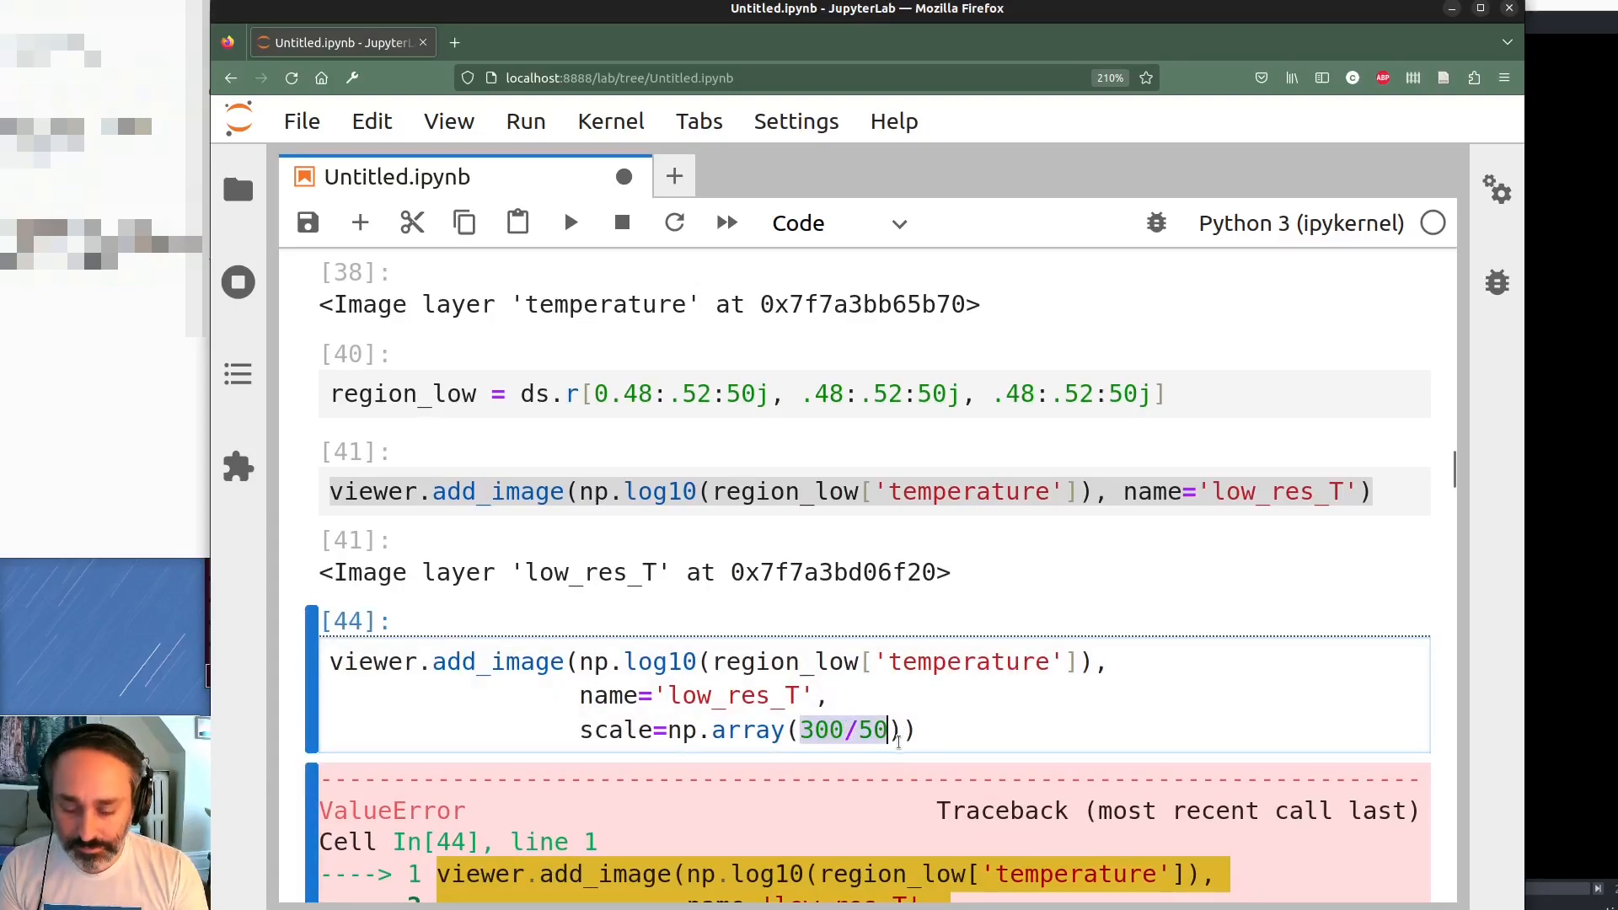
text([6])
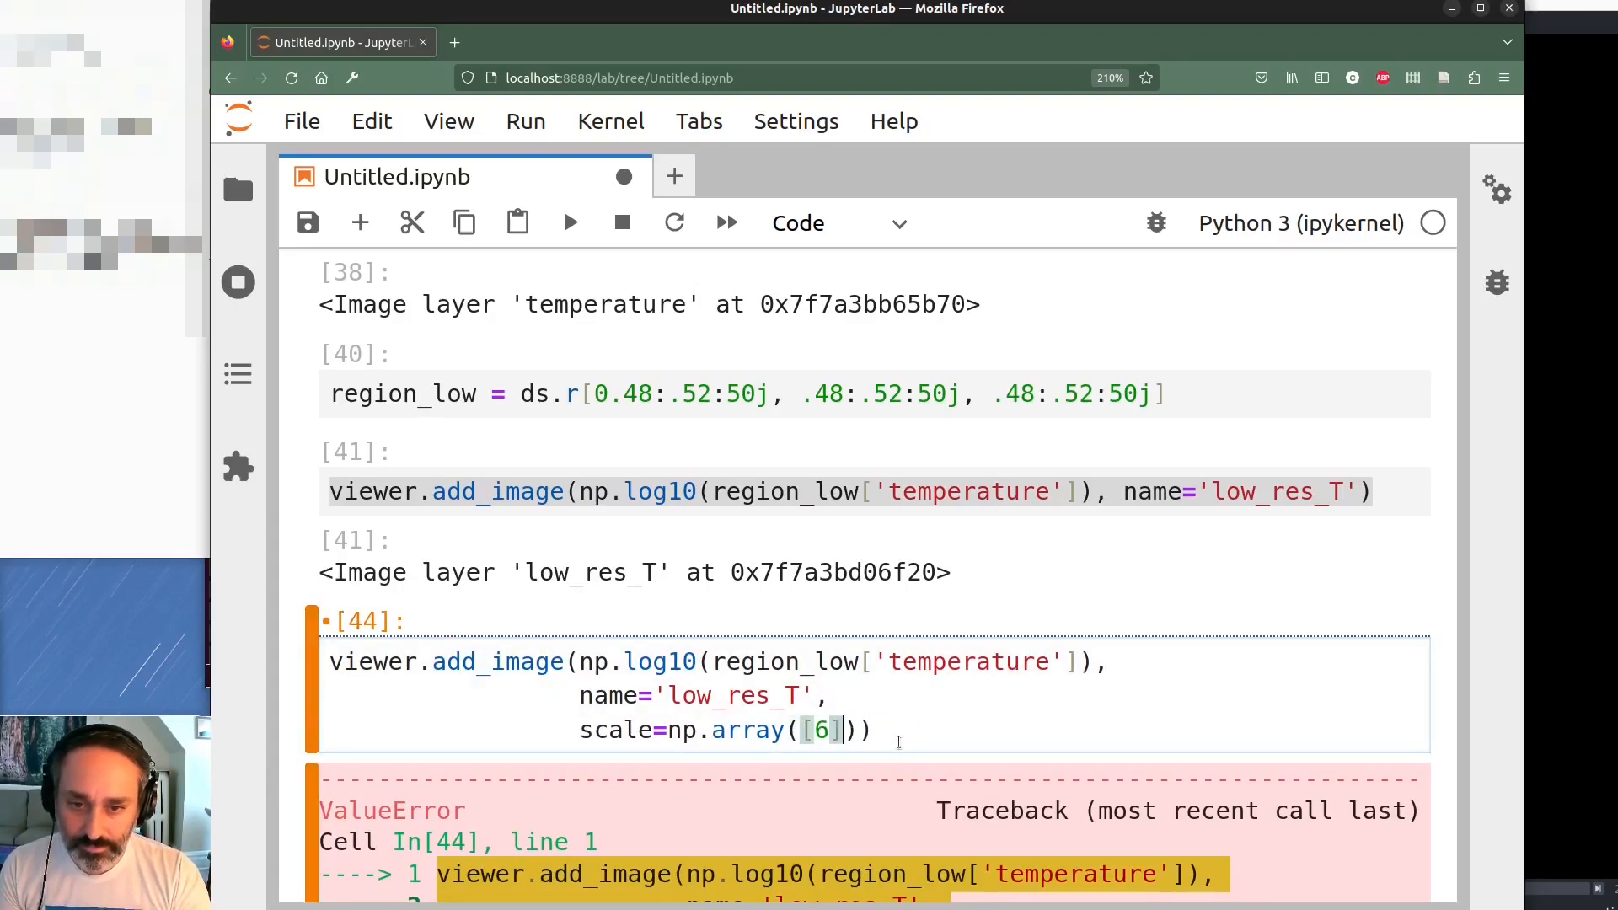
key(shift+Return)
click(845, 726)
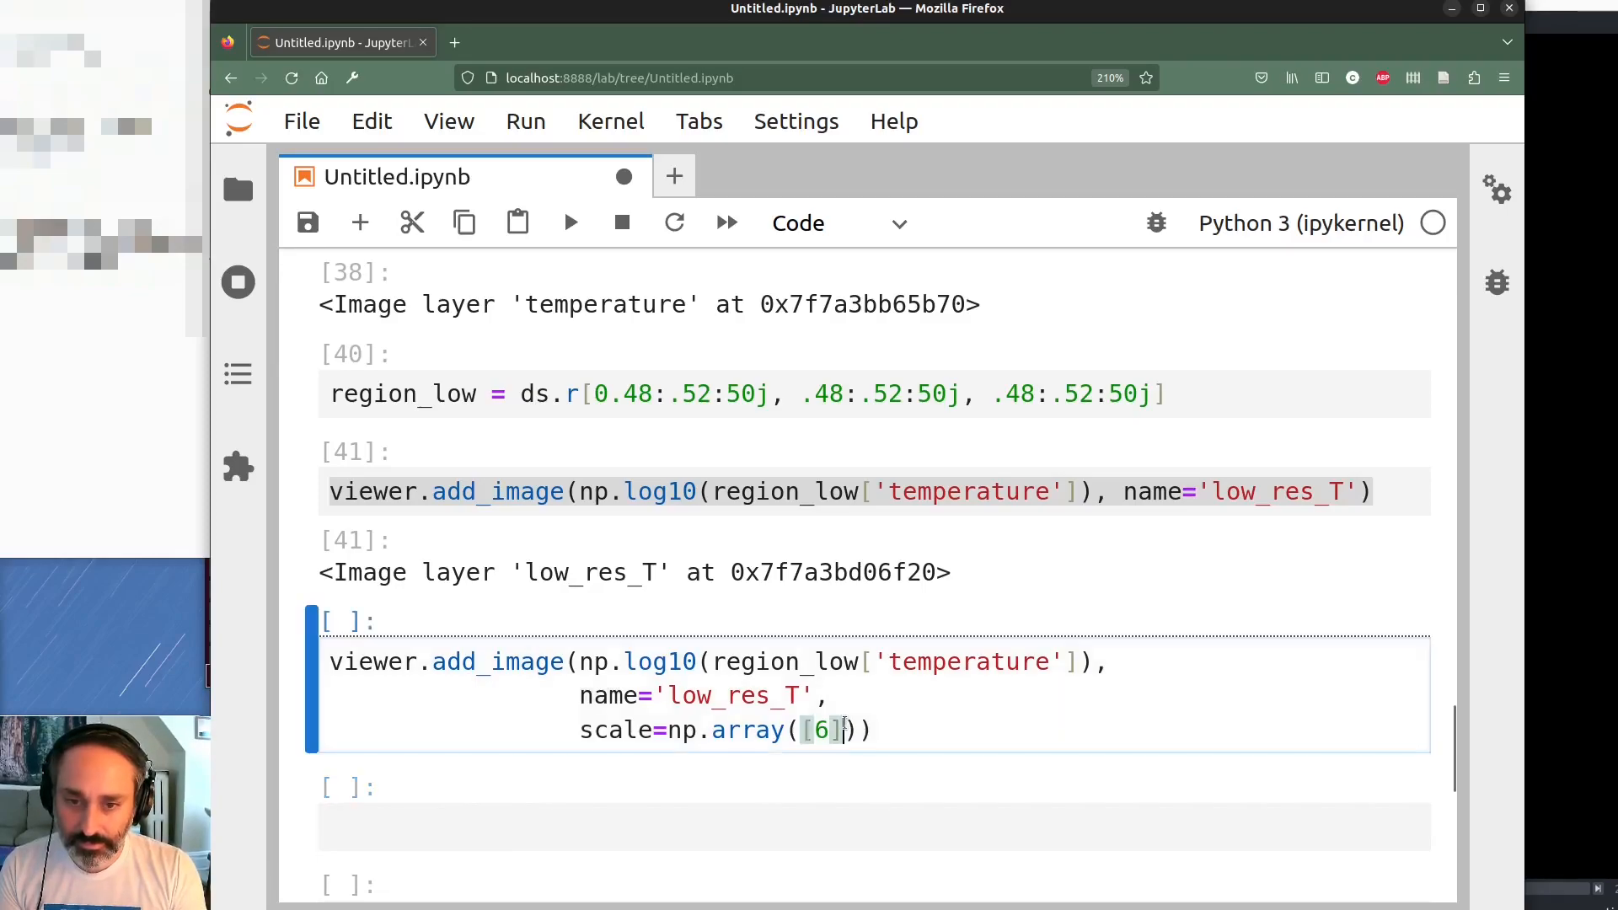
key(shift+Return)
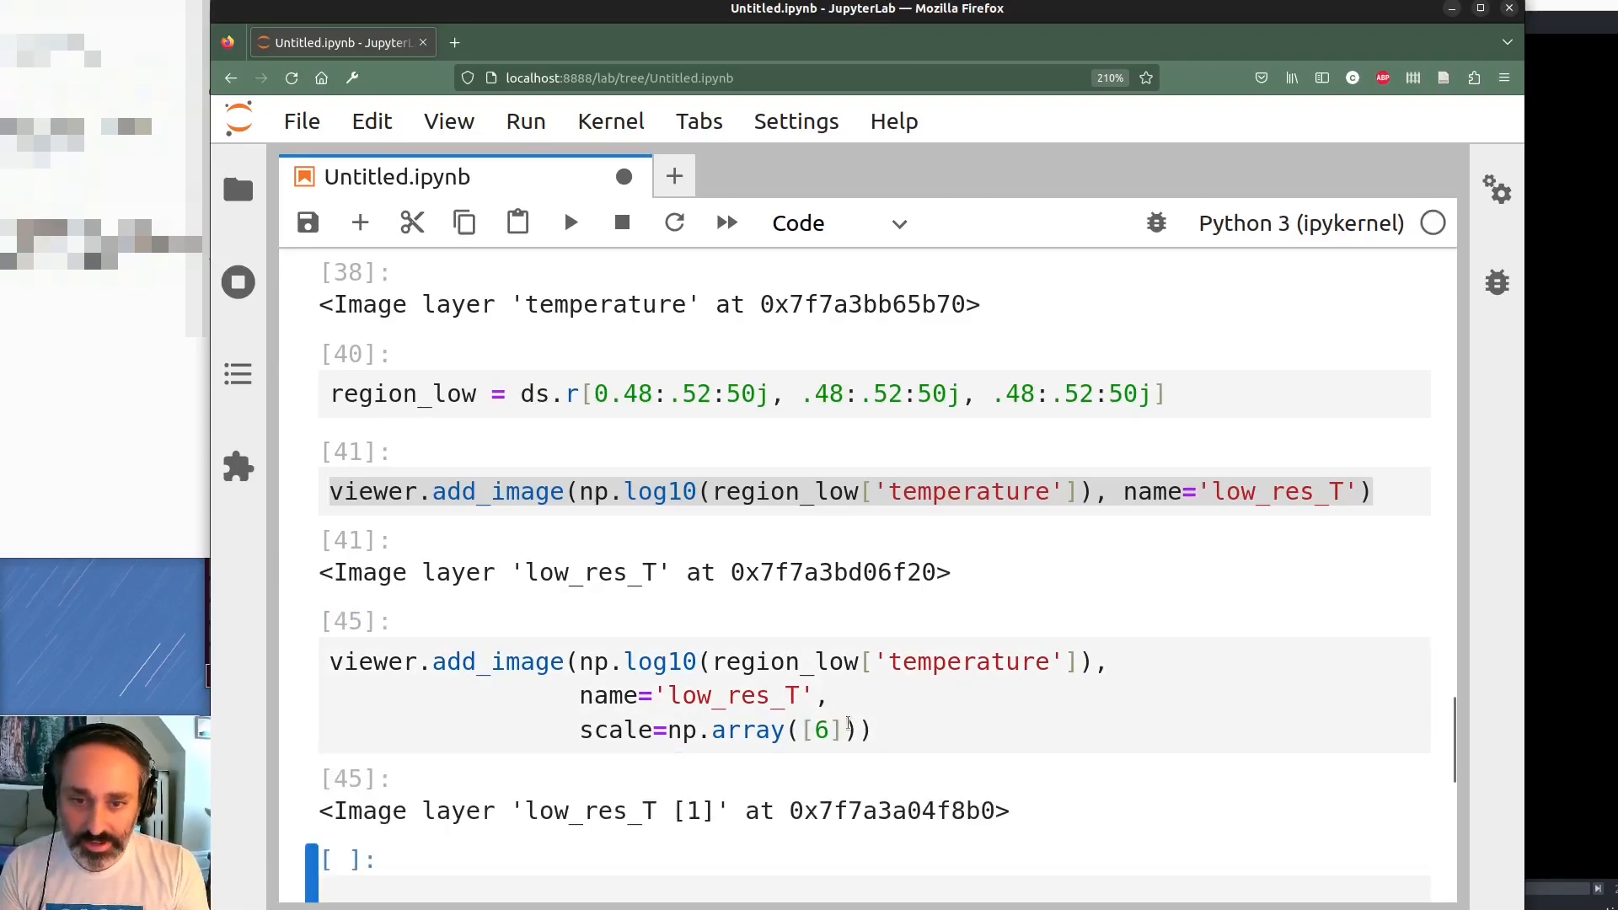
Switch to napari and examine how the newly added low_res_T layer is scaled against the other layers in the 2D slice
click(831, 730)
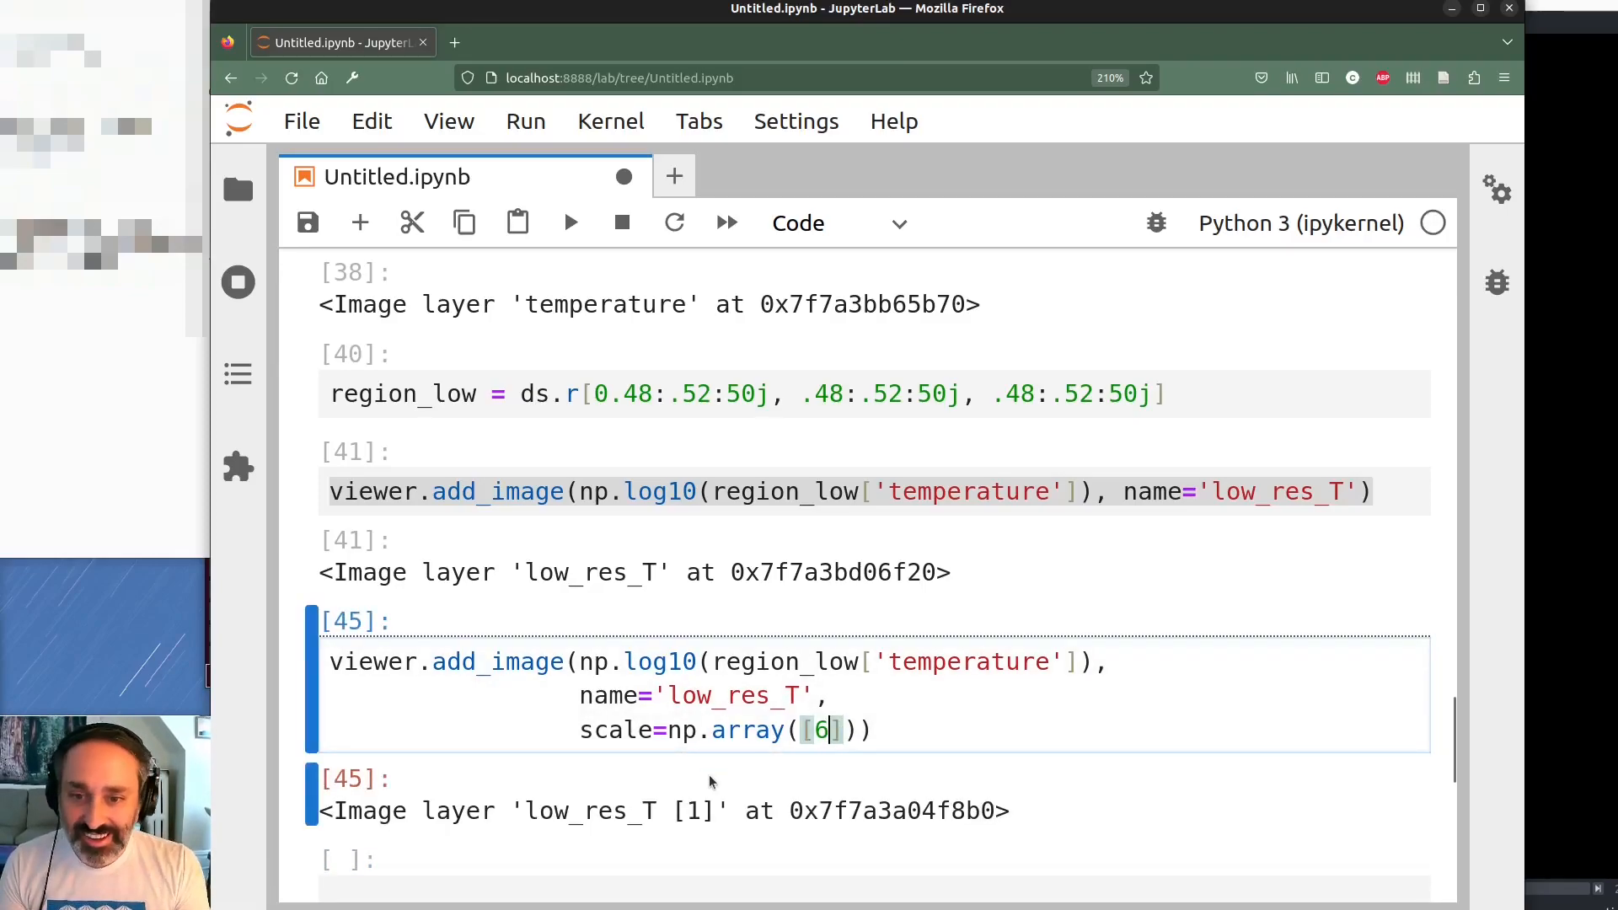
click(623, 728)
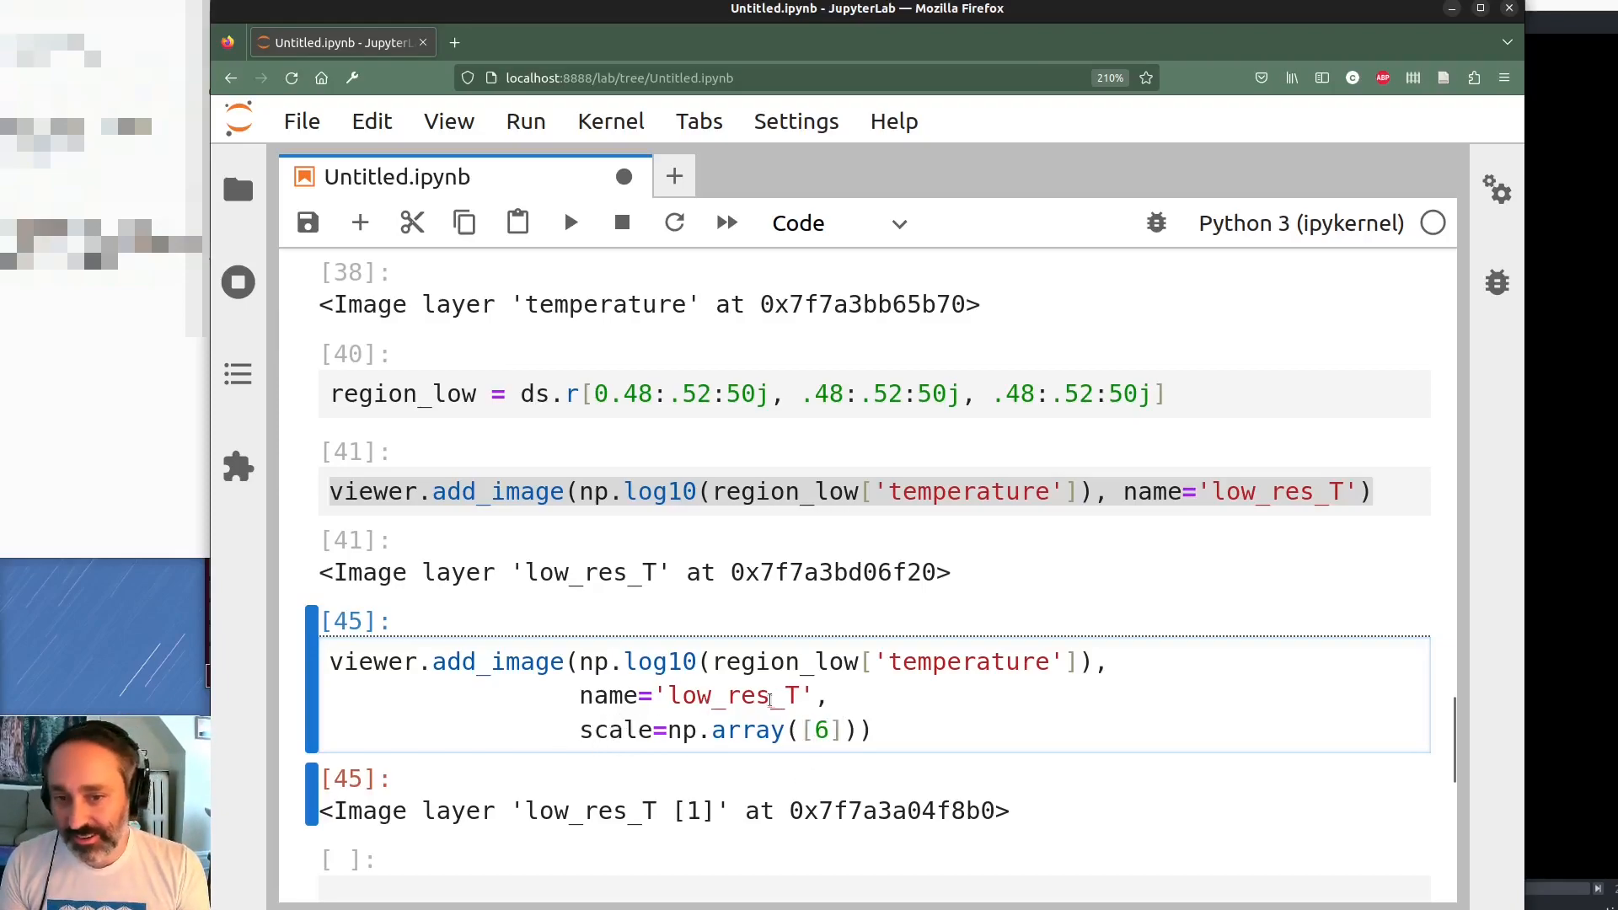
click(817, 731)
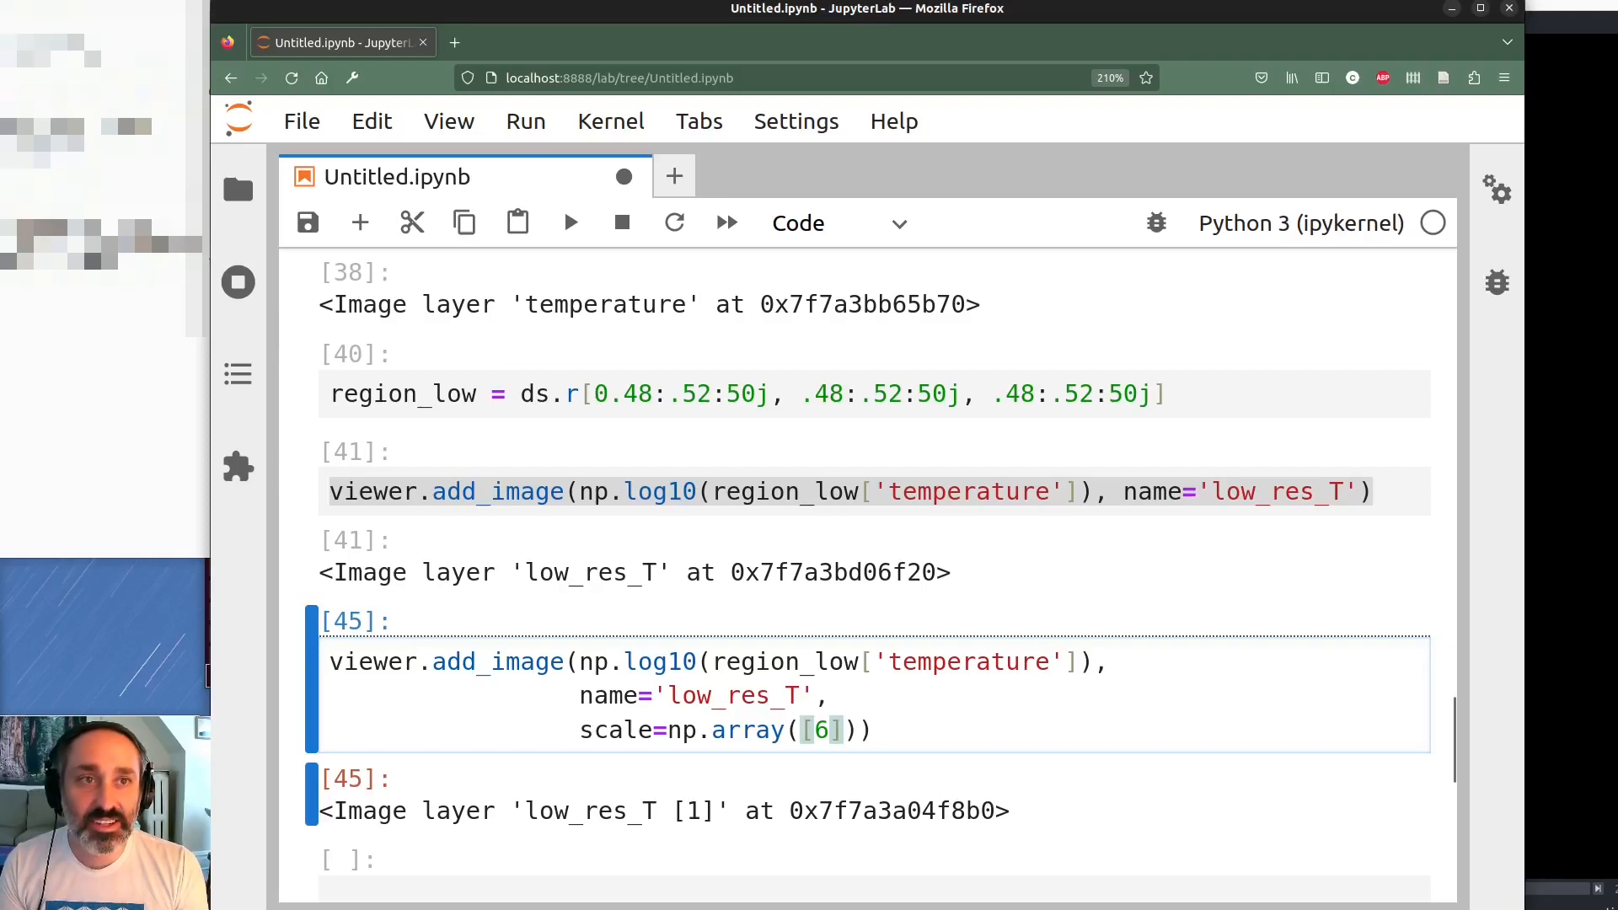
key(alt+Tab)
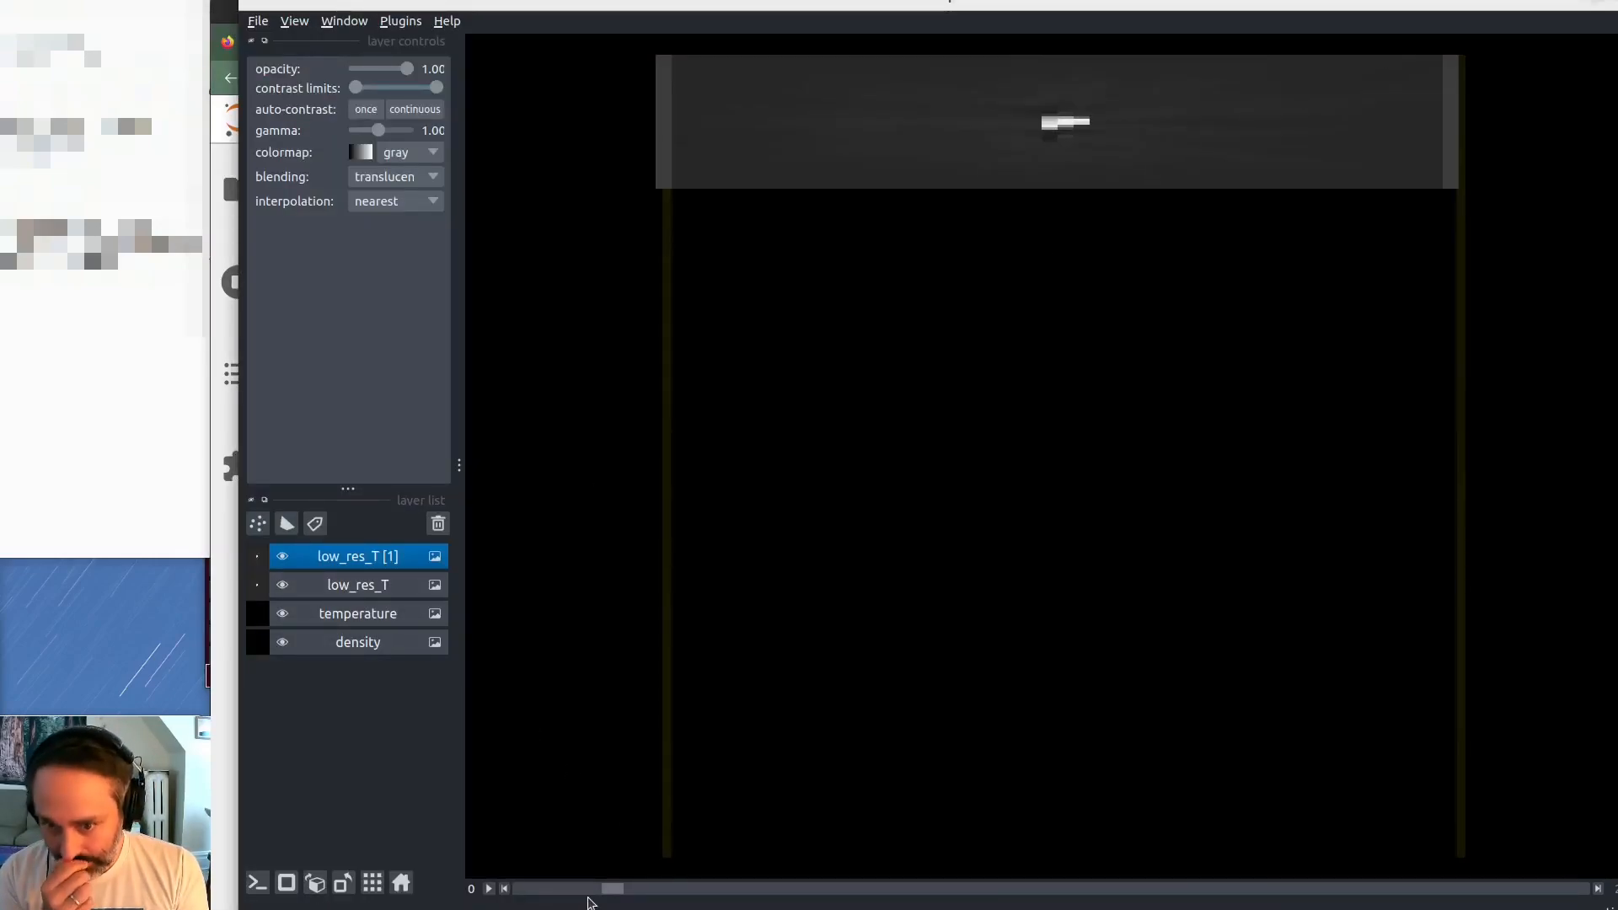
mouse_move(616, 892)
mouse_down()
mouse_move(784, 889)
mouse_move(569, 884)
mouse_move(620, 885)
mouse_up()
scroll(645, 421, down, 2)
scroll(810, 409, up, 1)
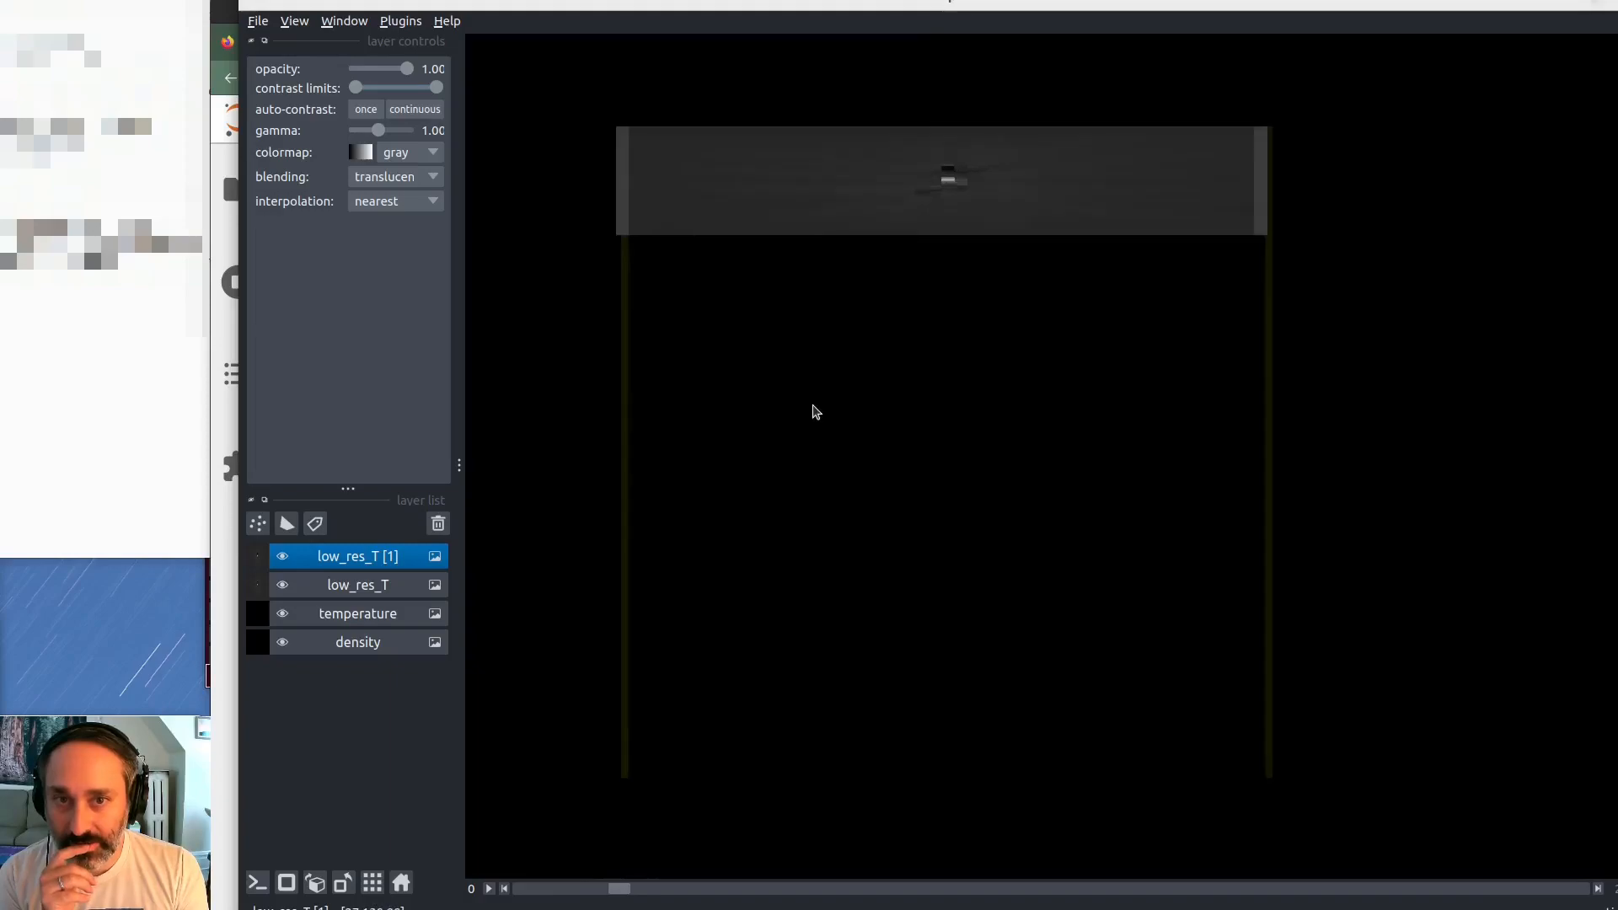
Back in the JupyterLab notebook, change the scale argument to np.array([6, 6]) and run the add_image cell
click(215, 558)
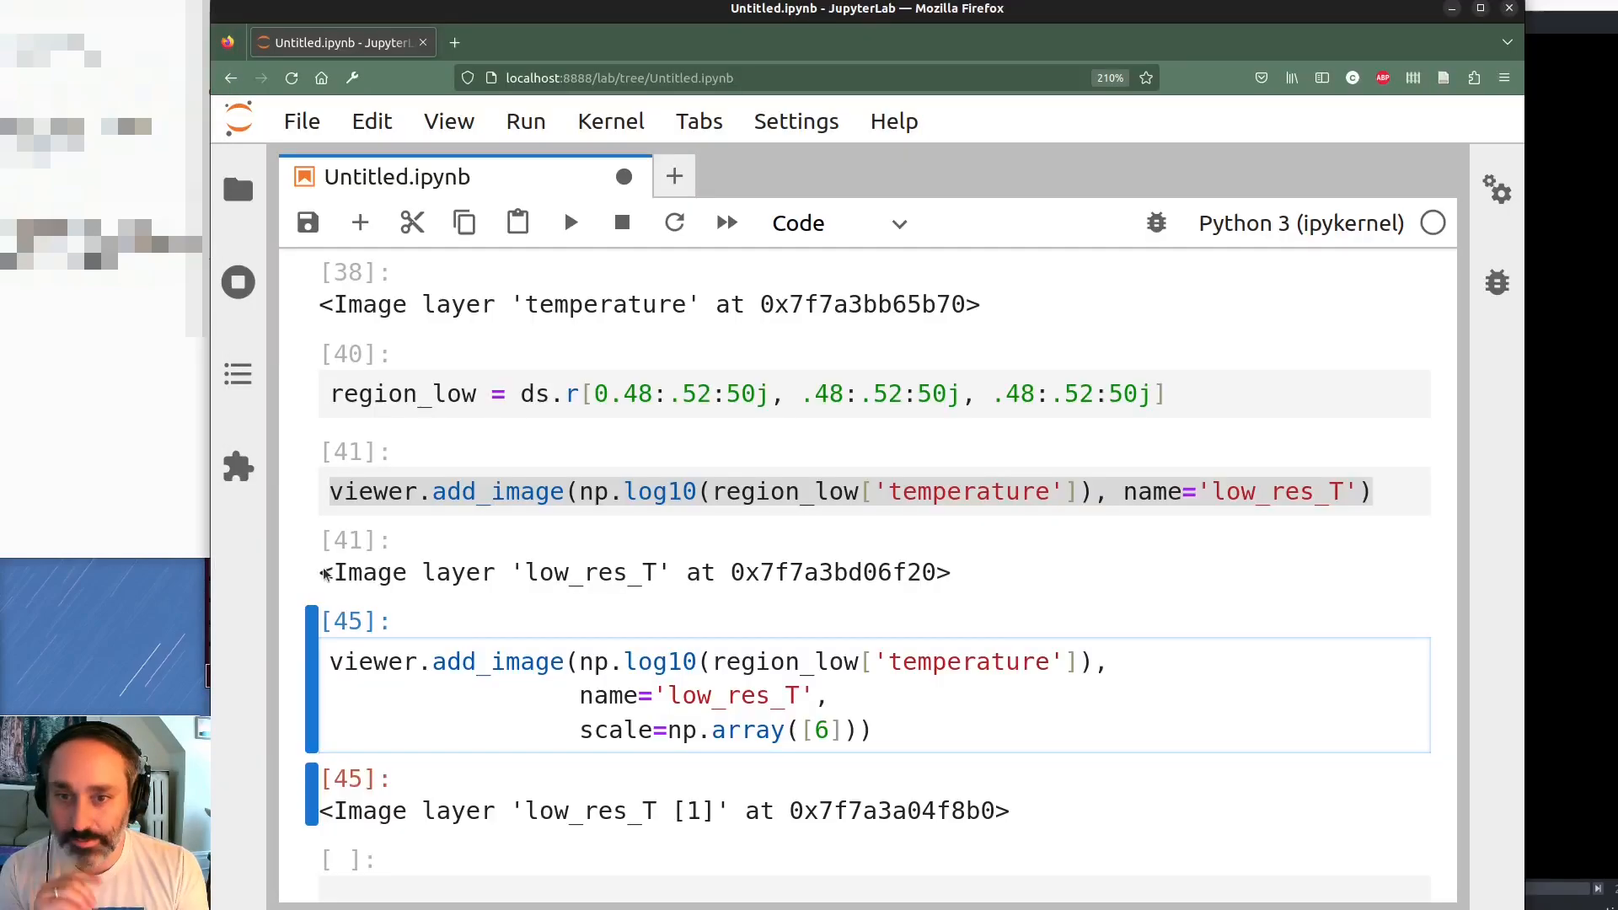
click(825, 733)
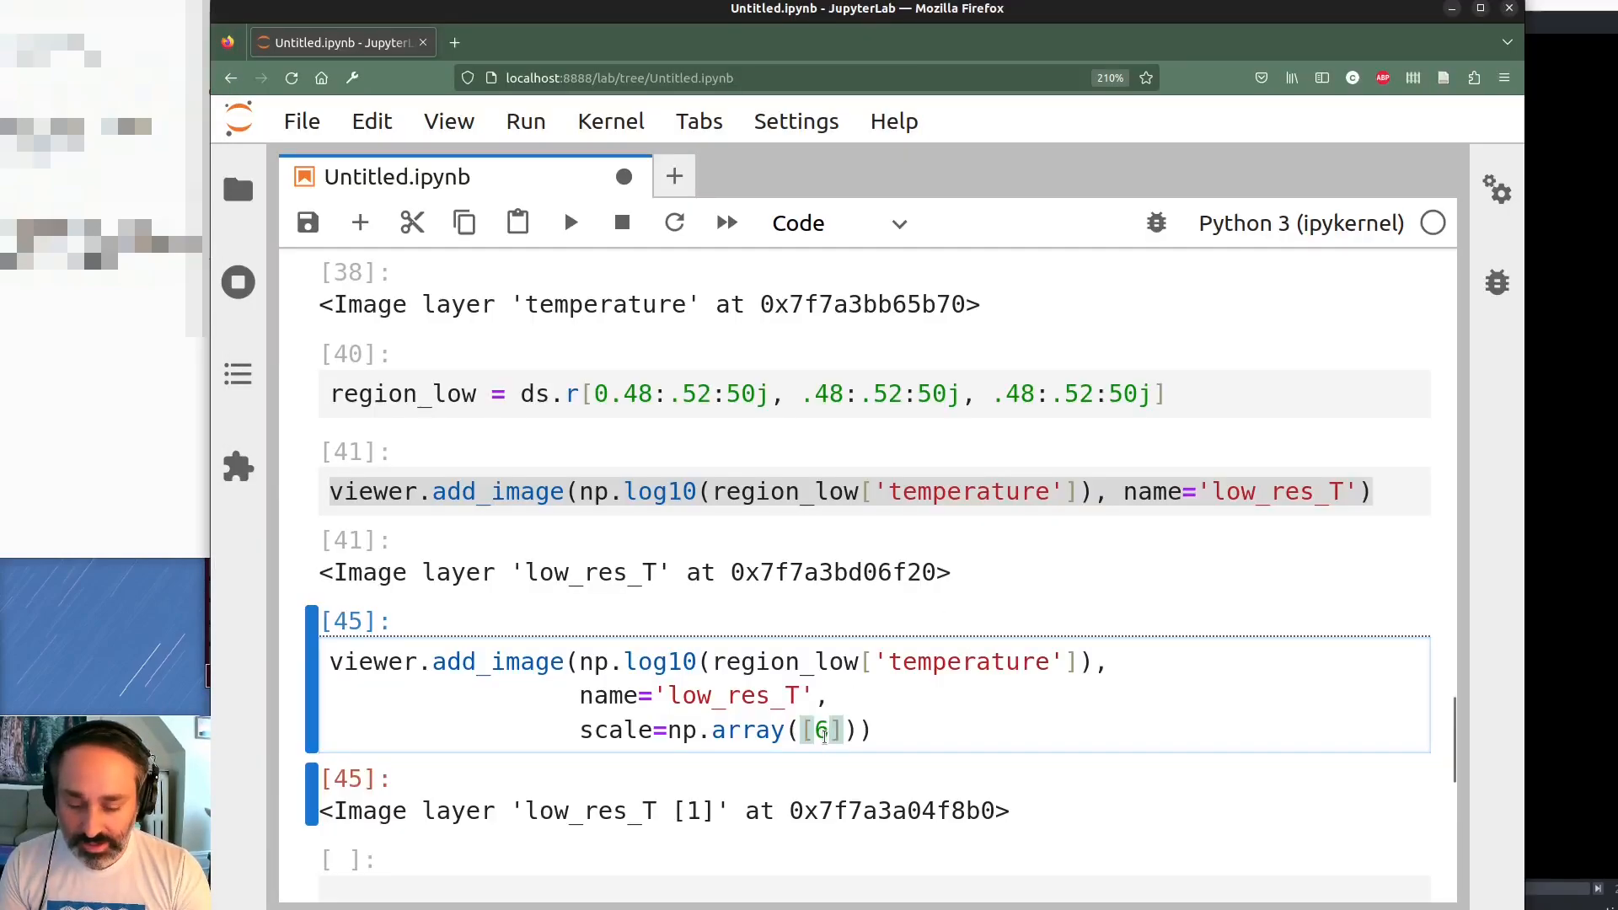
text(, 6)
key(shift+Return)
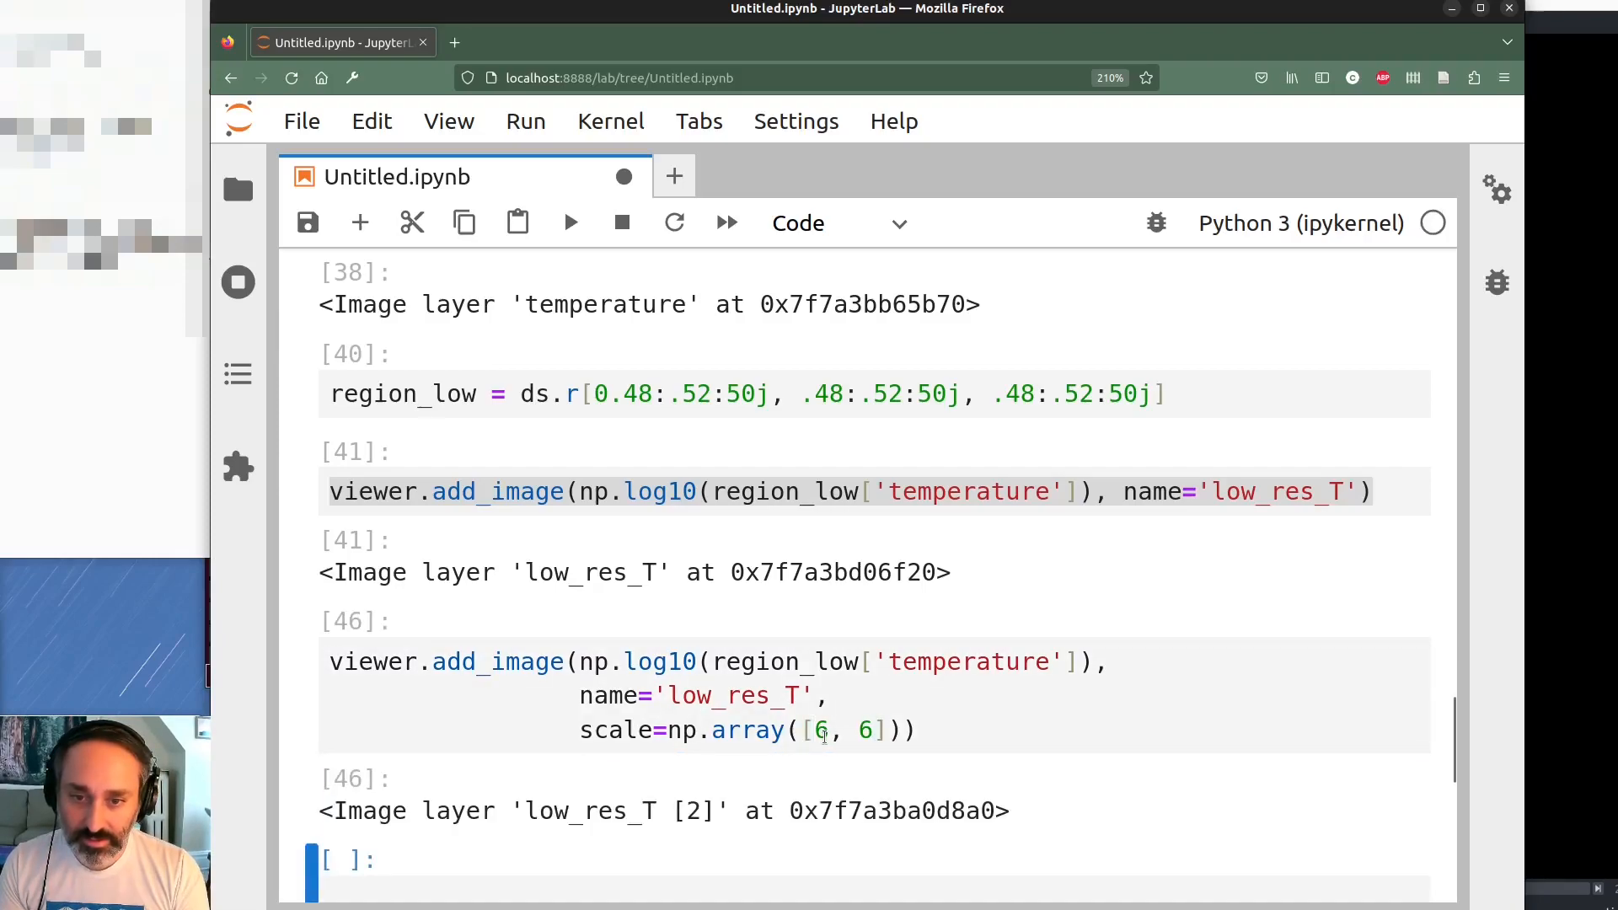
Switch to napari, delete the two older low_res_T layers, and toggle the remaining low_res_T layer's visibility to compare it with the layers beneath
key(alt+Tab)
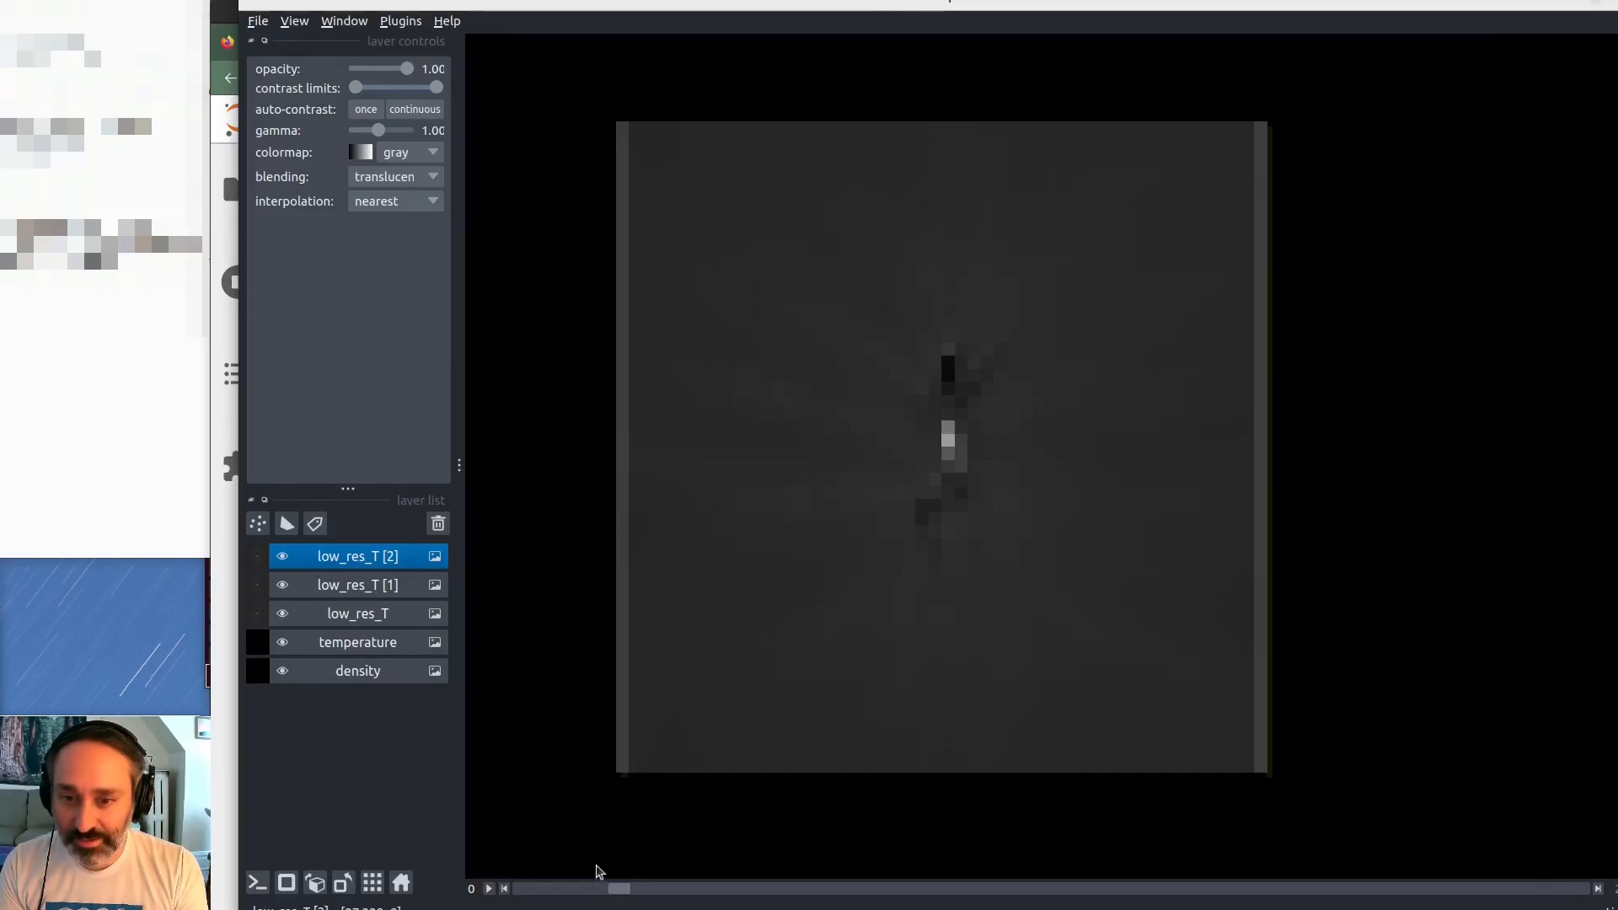
click(321, 585)
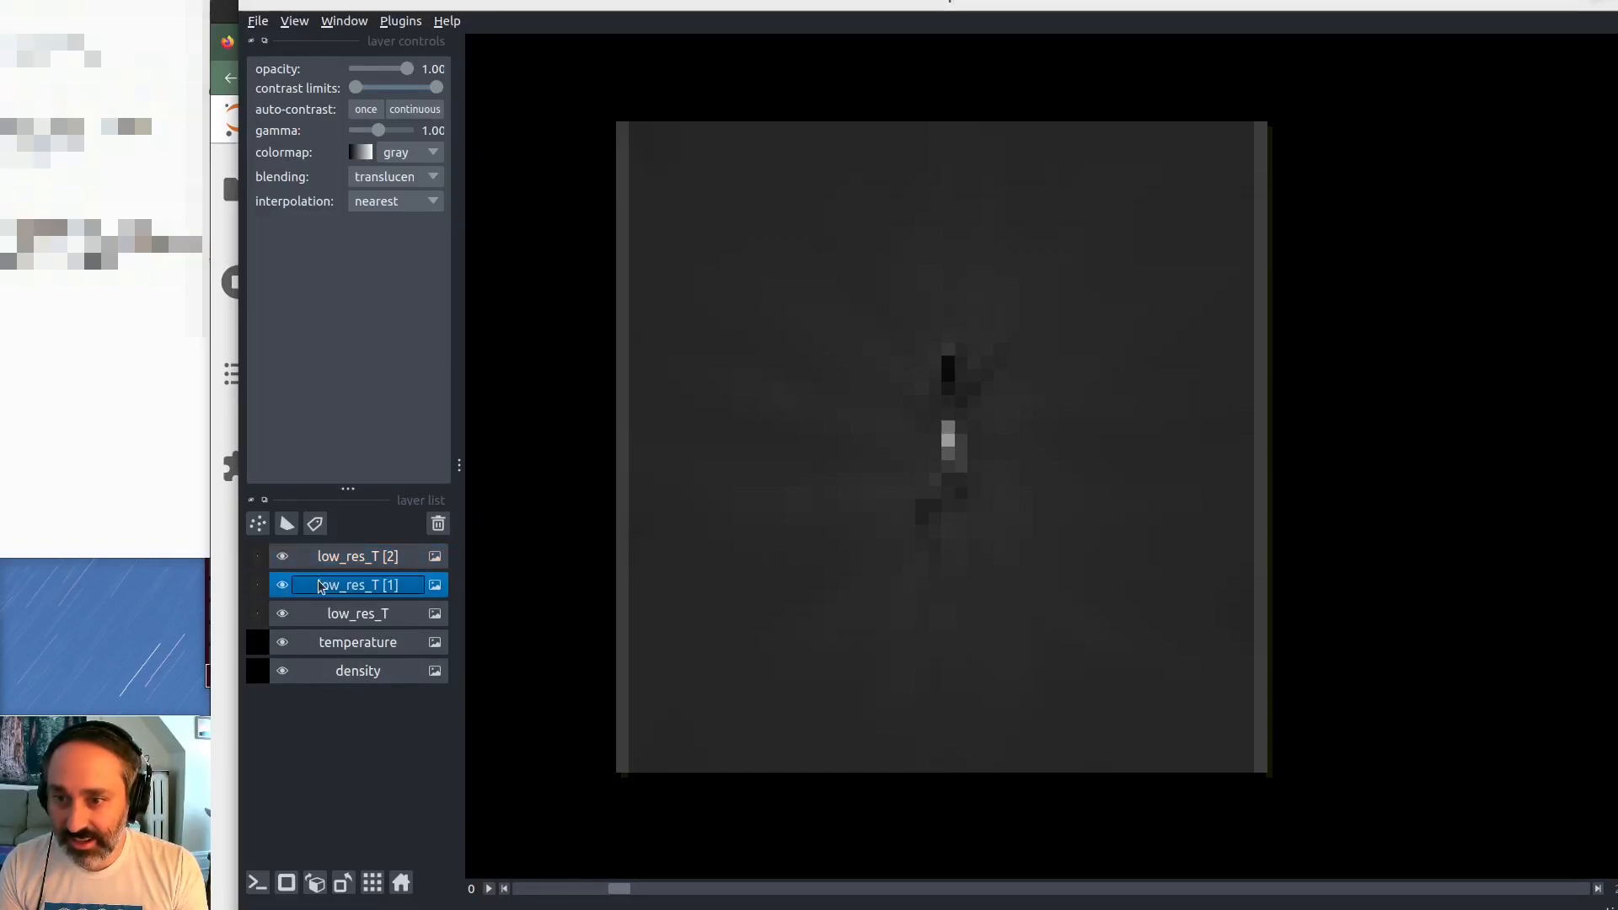
shift+click(335, 613)
click(439, 524)
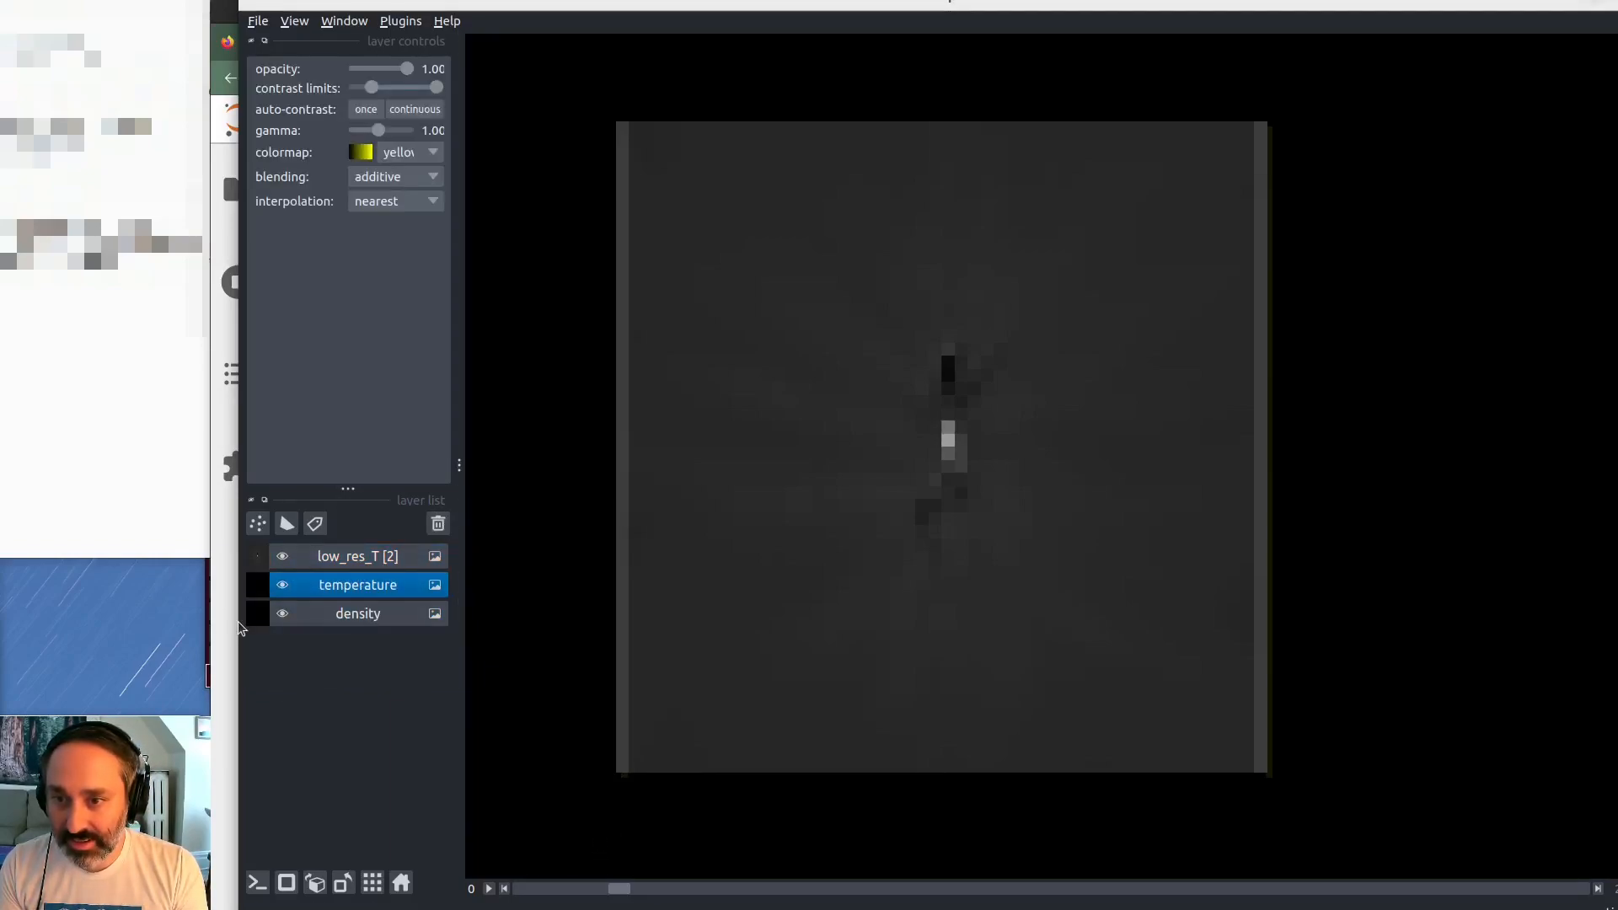
click(283, 558)
click(283, 558)
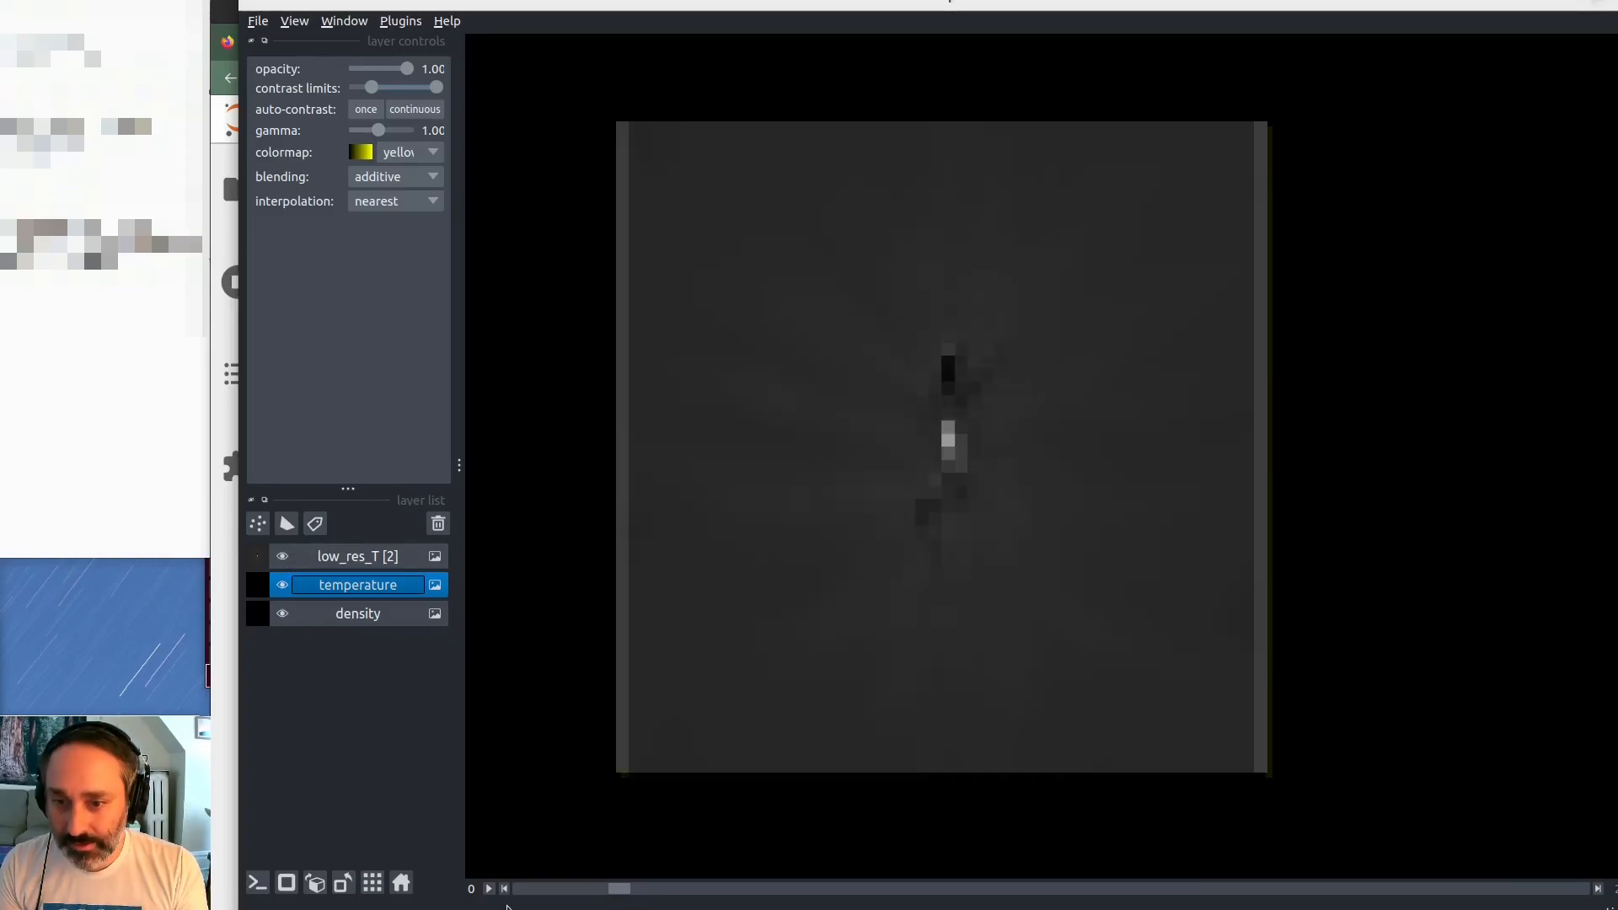
Return to the JupyterLab notebook, change the low_res_T scale argument to np.array([6, 6, 6]), and run the add_image cell
drag(628, 890, 677, 890)
key(alt+Tab)
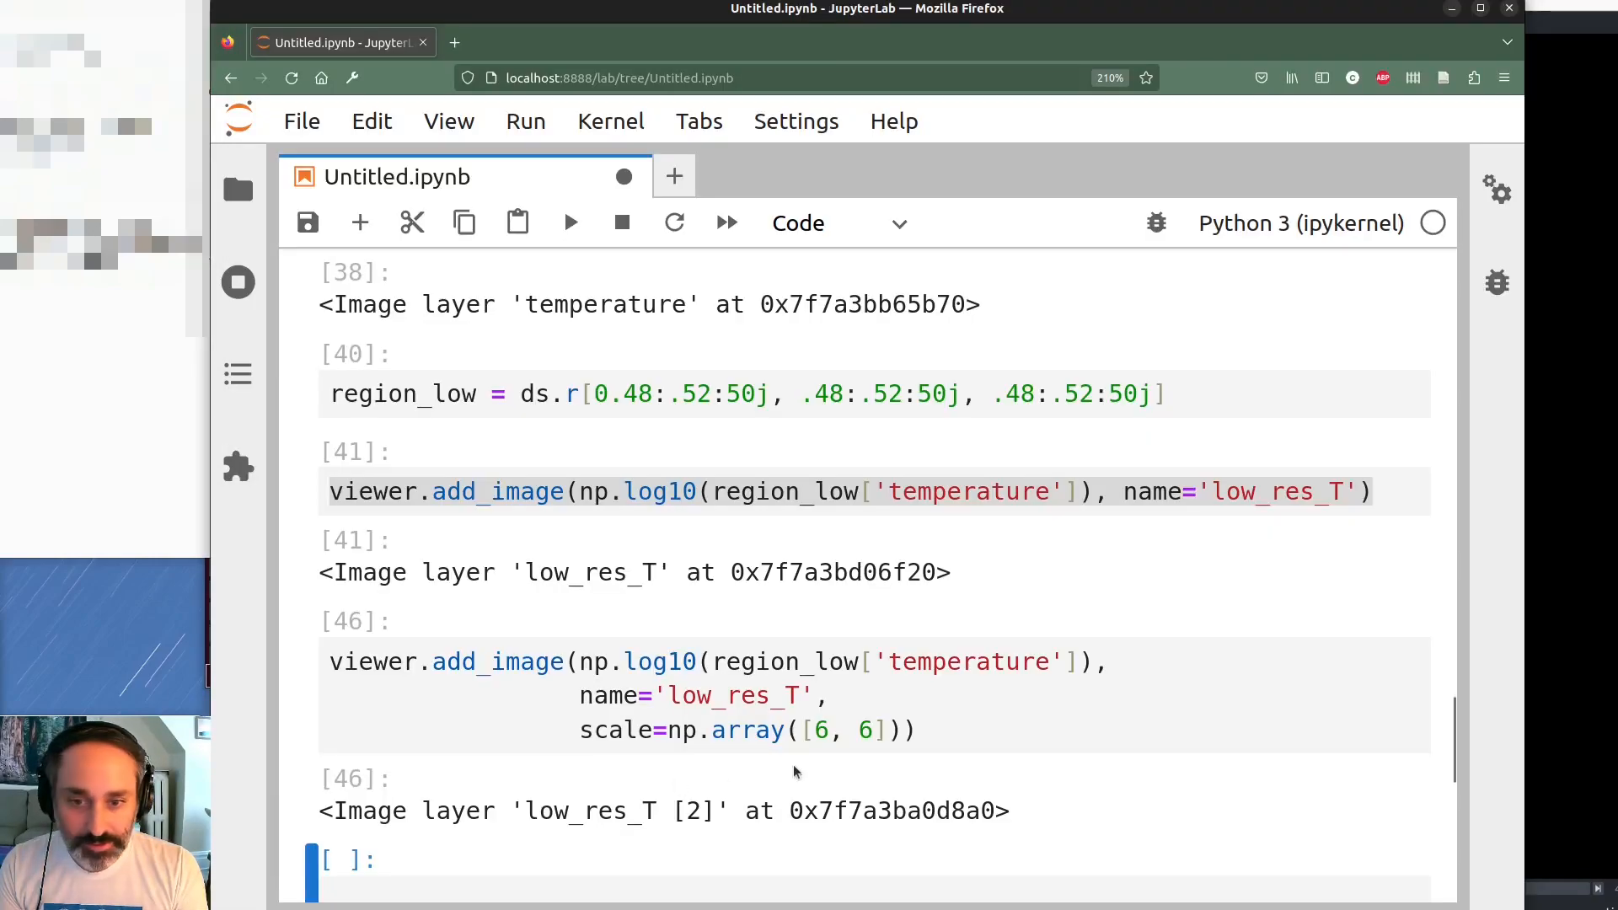
click(878, 735)
text(, 6)
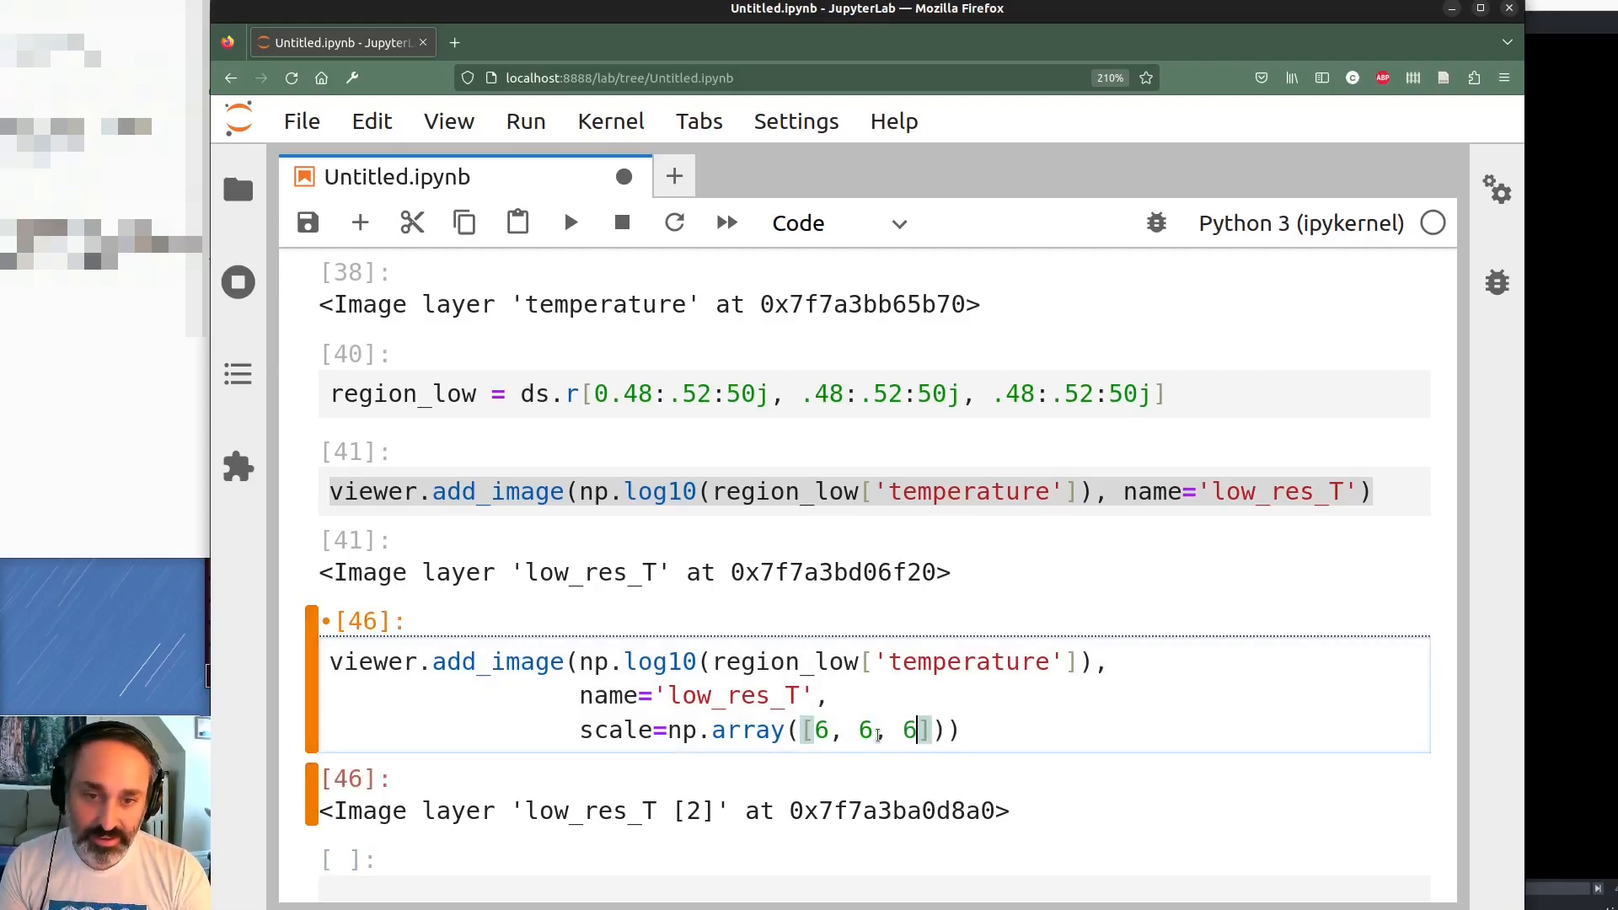
key(shift+Return)
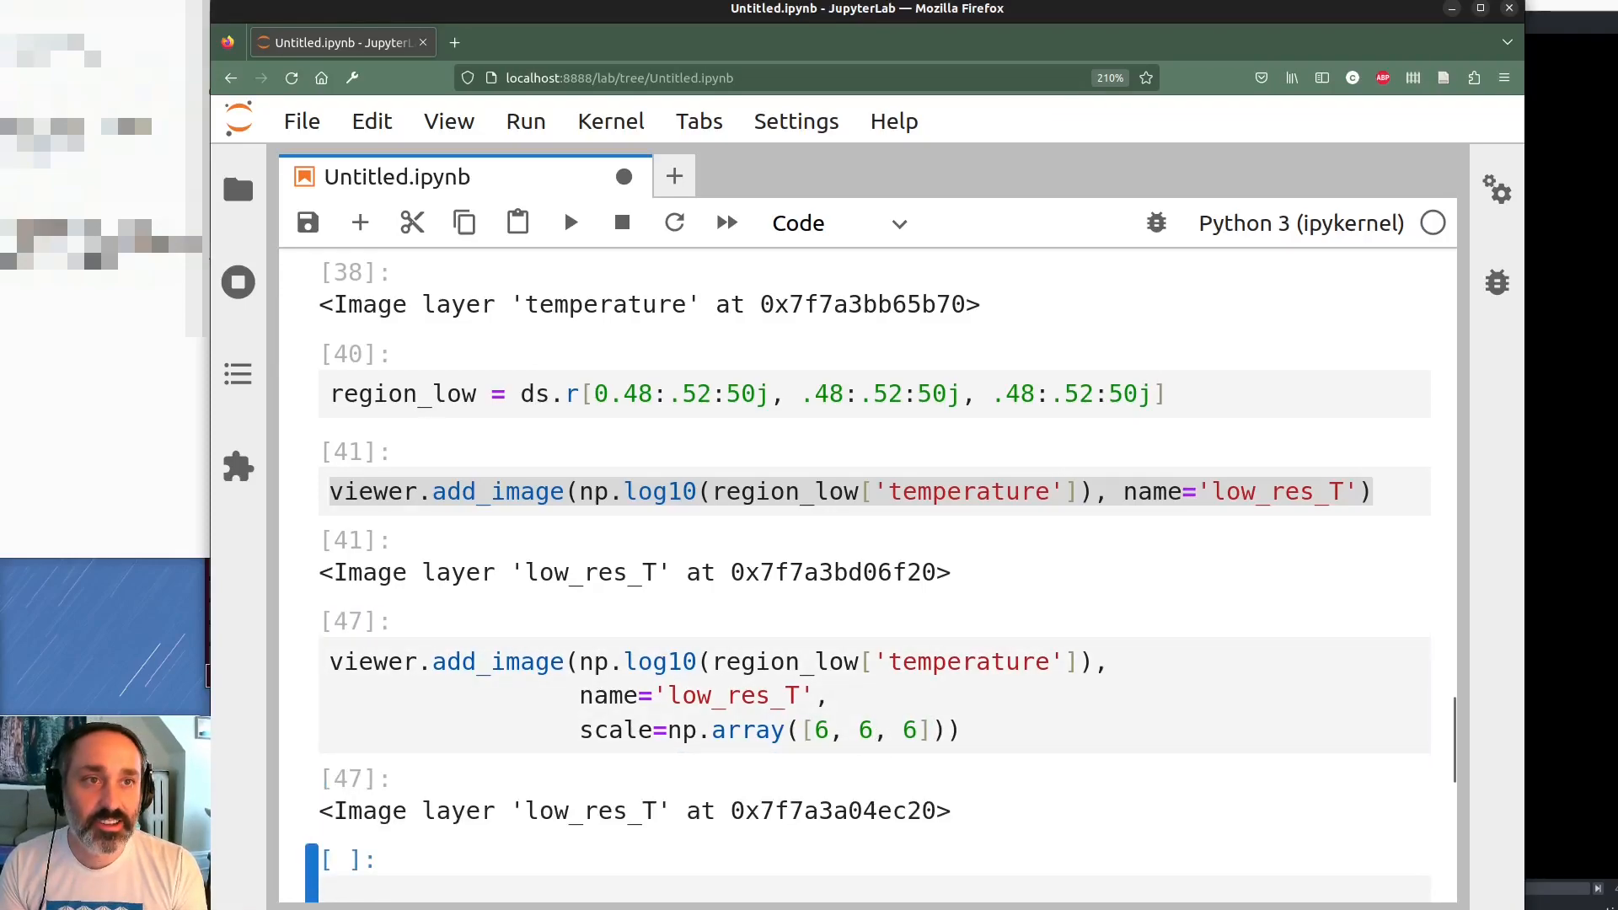
Switch to napari, delete the older low_res_T [2] layer, and select the remaining low_res_T layer
key(alt+Tab)
click(383, 584)
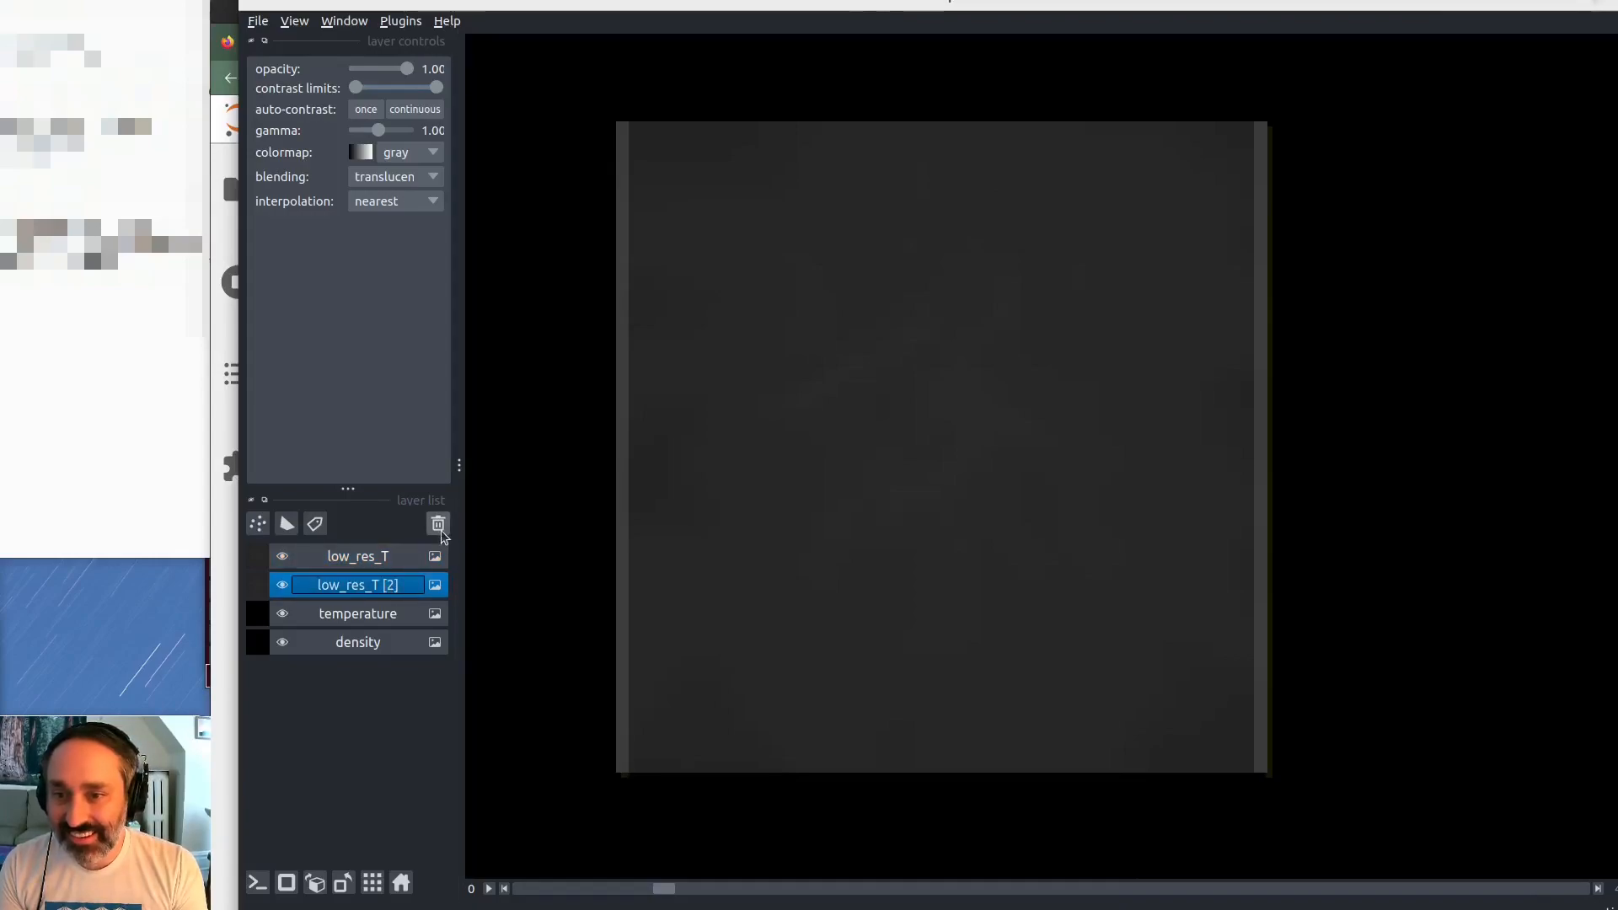
click(438, 524)
double_click(377, 563)
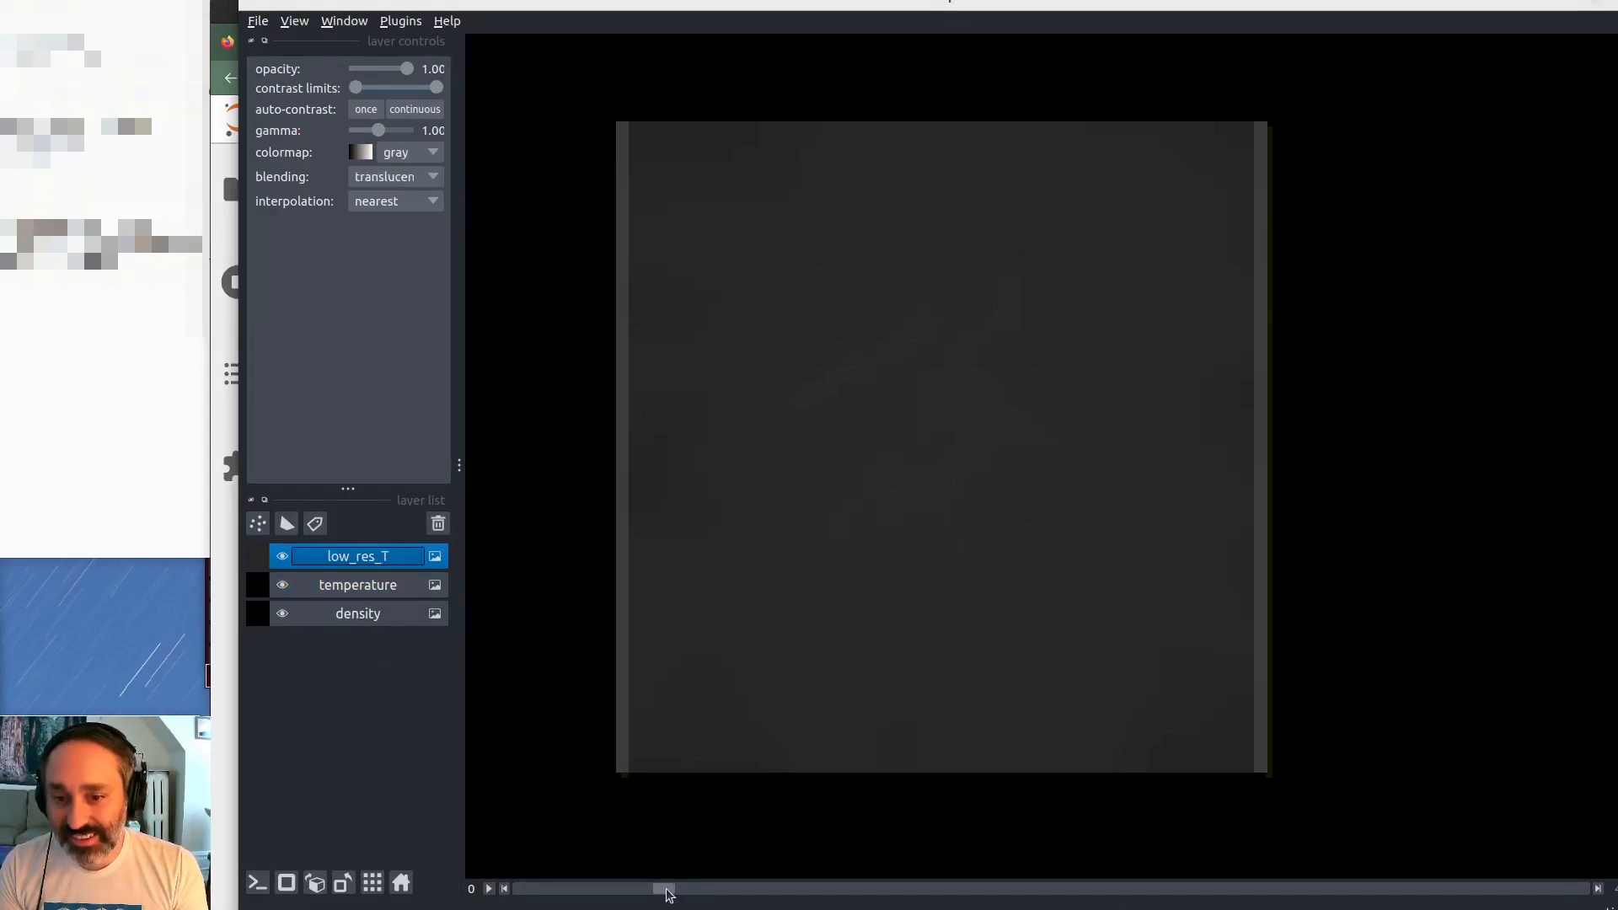
Move to a slice near the middle of the volume and toggle low_res_T's visibility to compare its alignment with the layers beneath
click(284, 556)
click(284, 556)
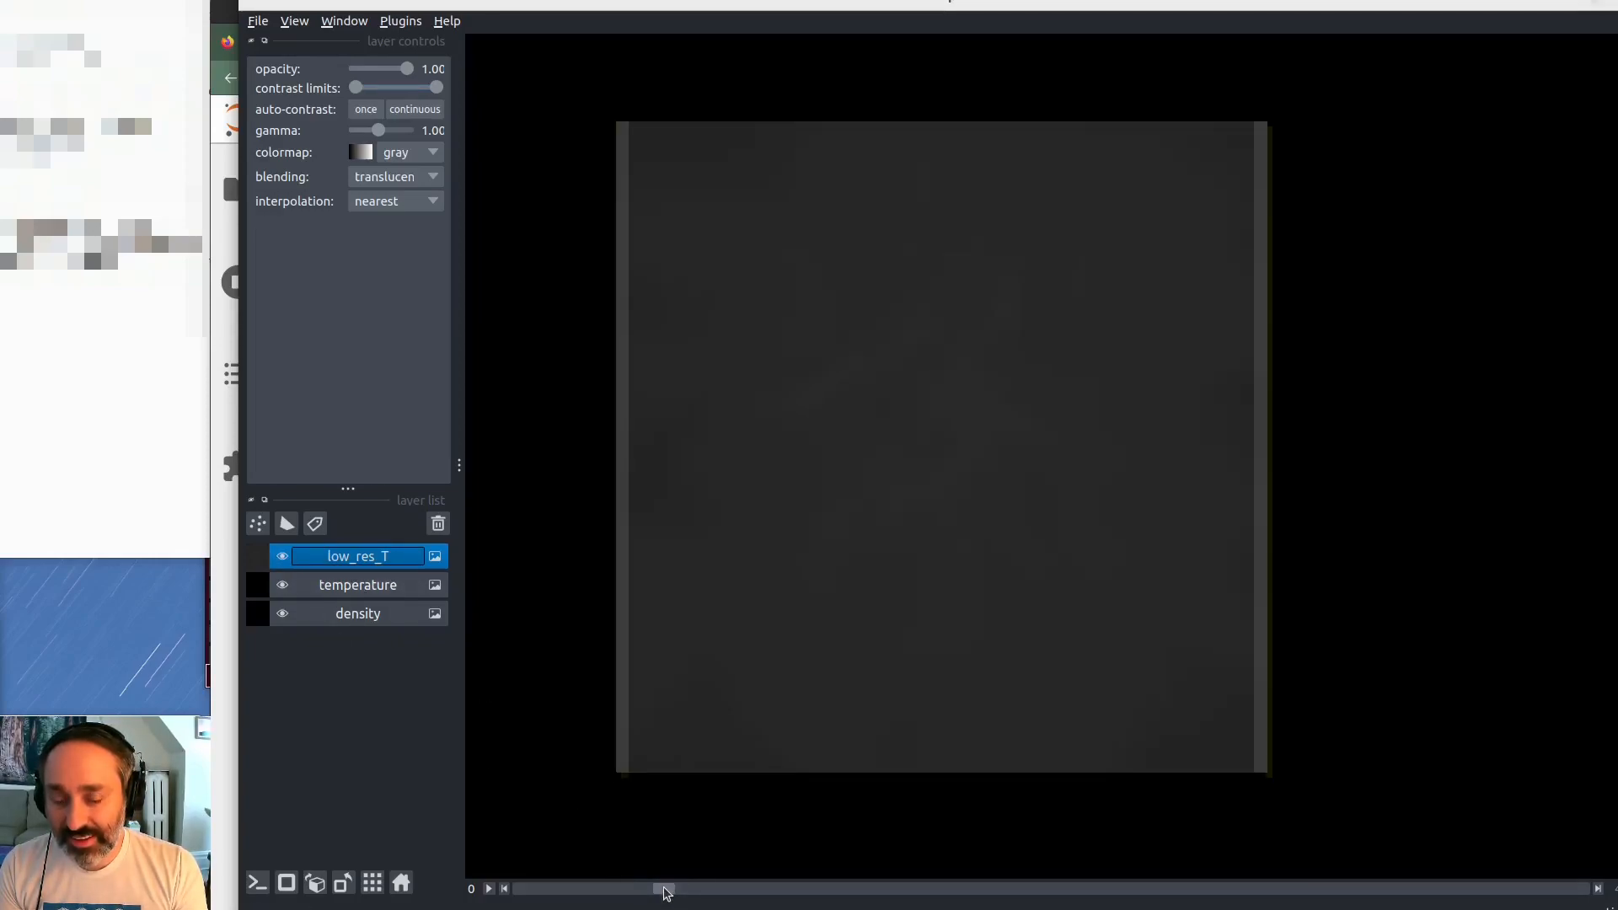
drag(666, 892, 1016, 893)
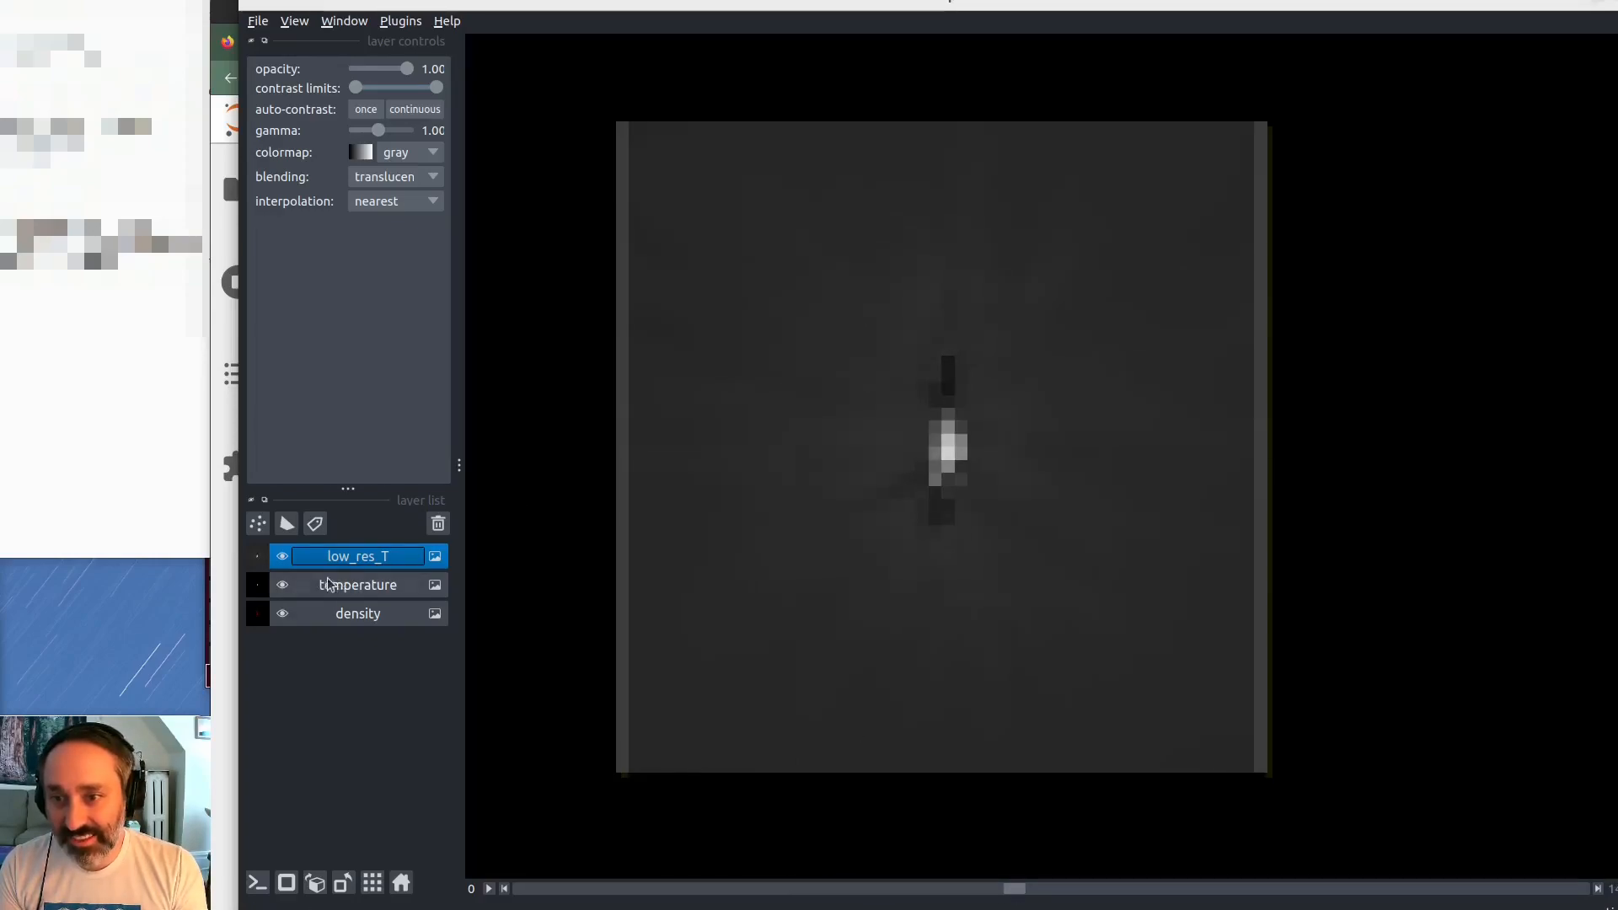
click(282, 558)
click(283, 558)
click(282, 558)
click(283, 558)
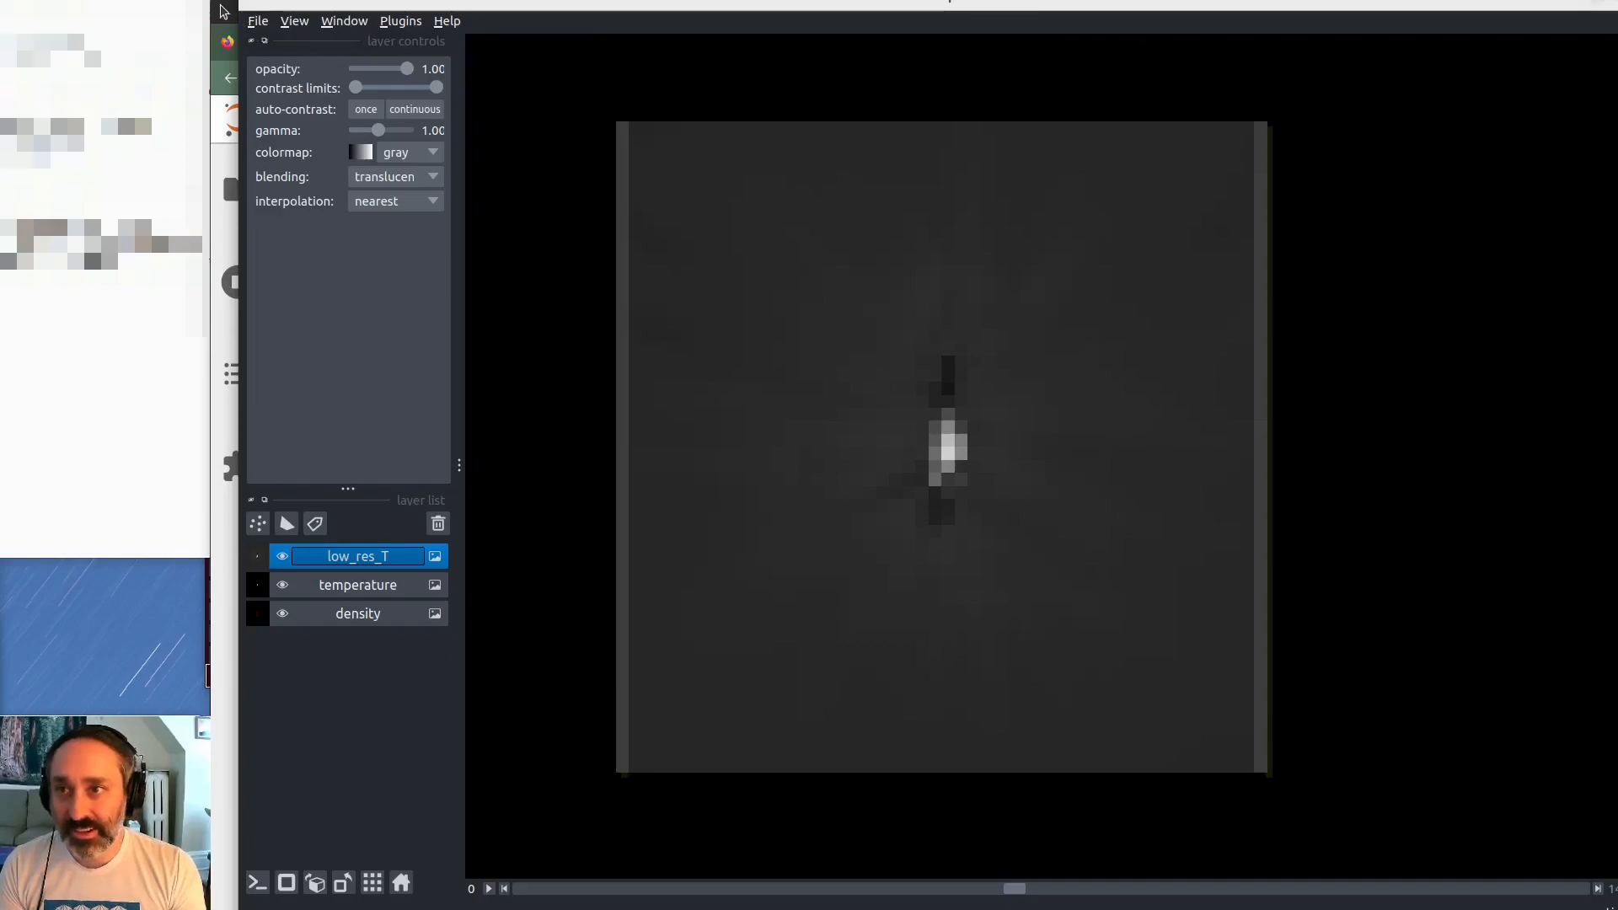
Switch to the JupyterLab notebook and review the add_image scale argument and the earlier region and density cells
key(alt+Tab)
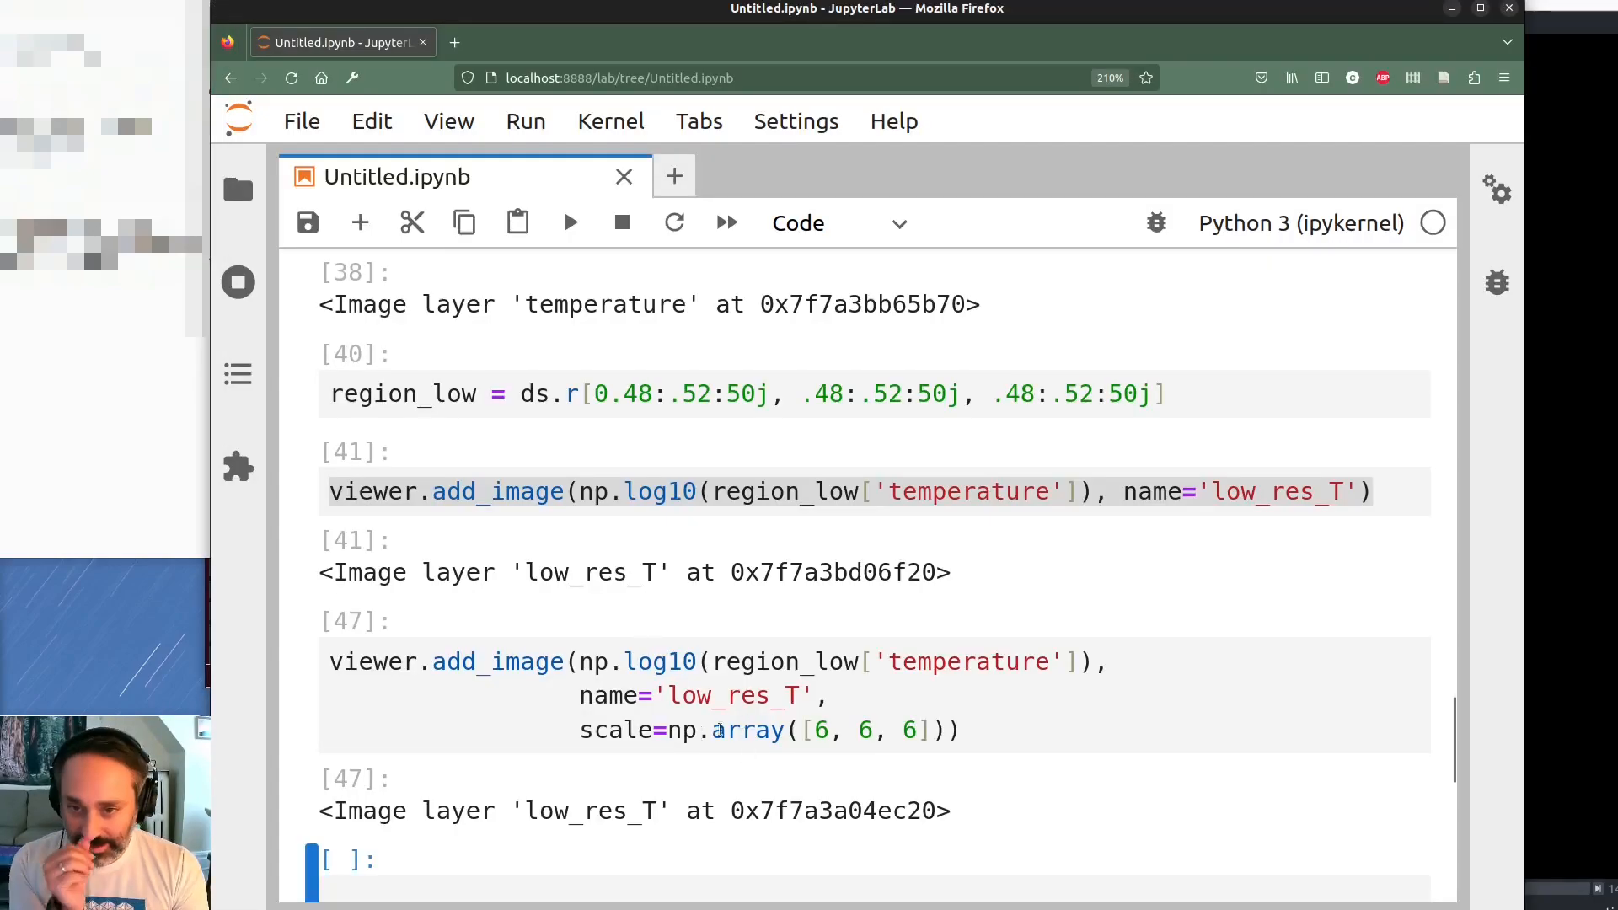
click(640, 730)
click(947, 728)
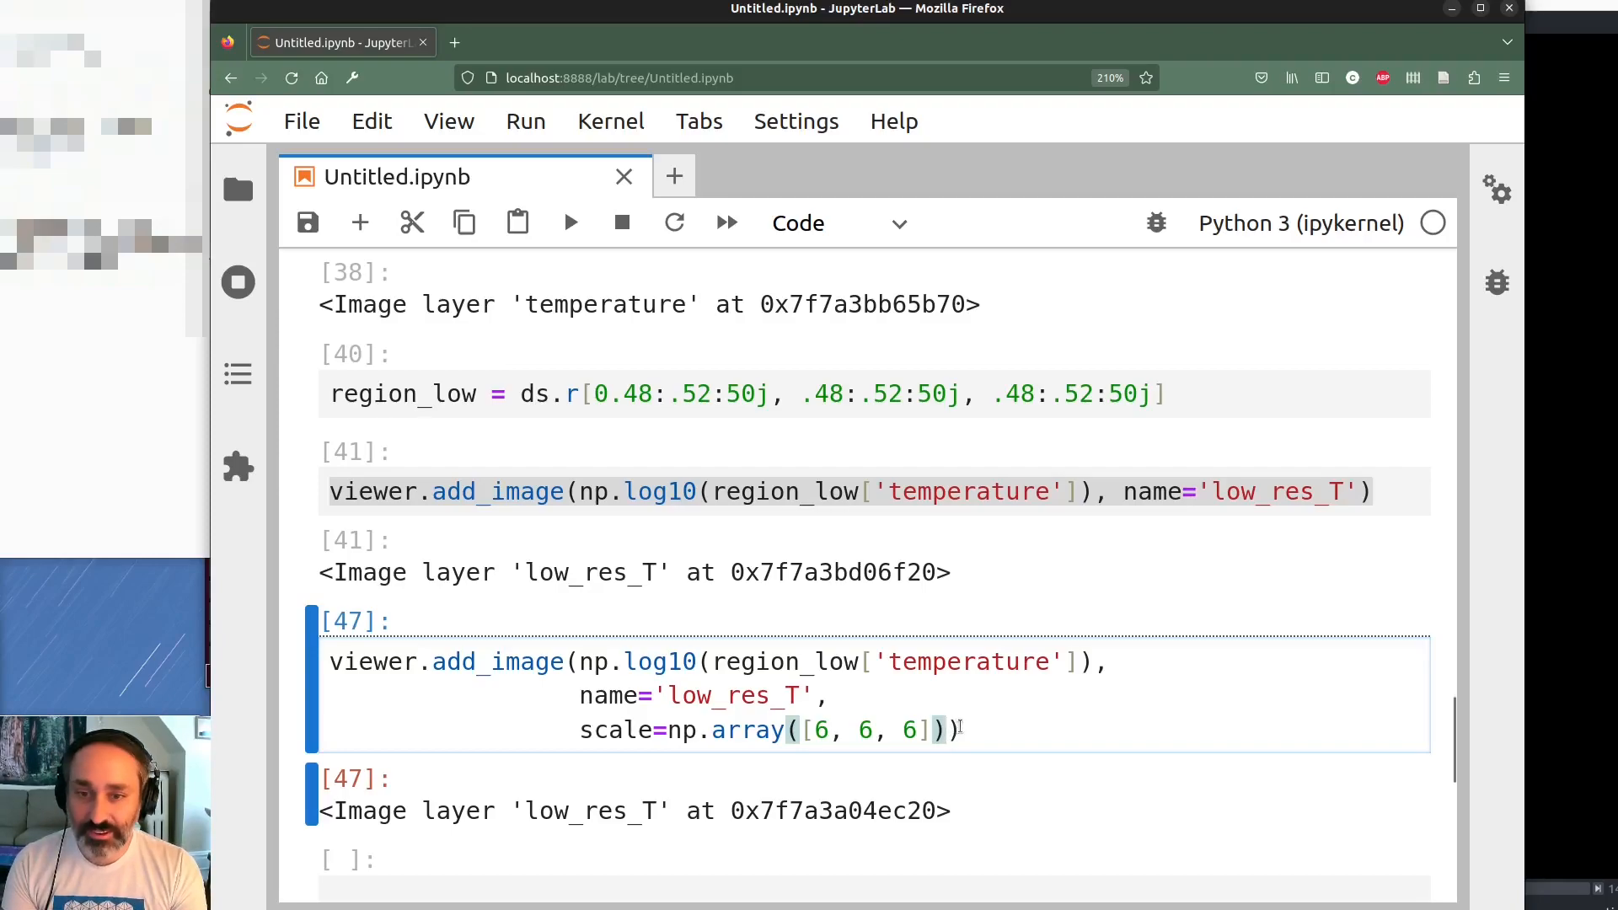
scroll(943, 725, down, 2)
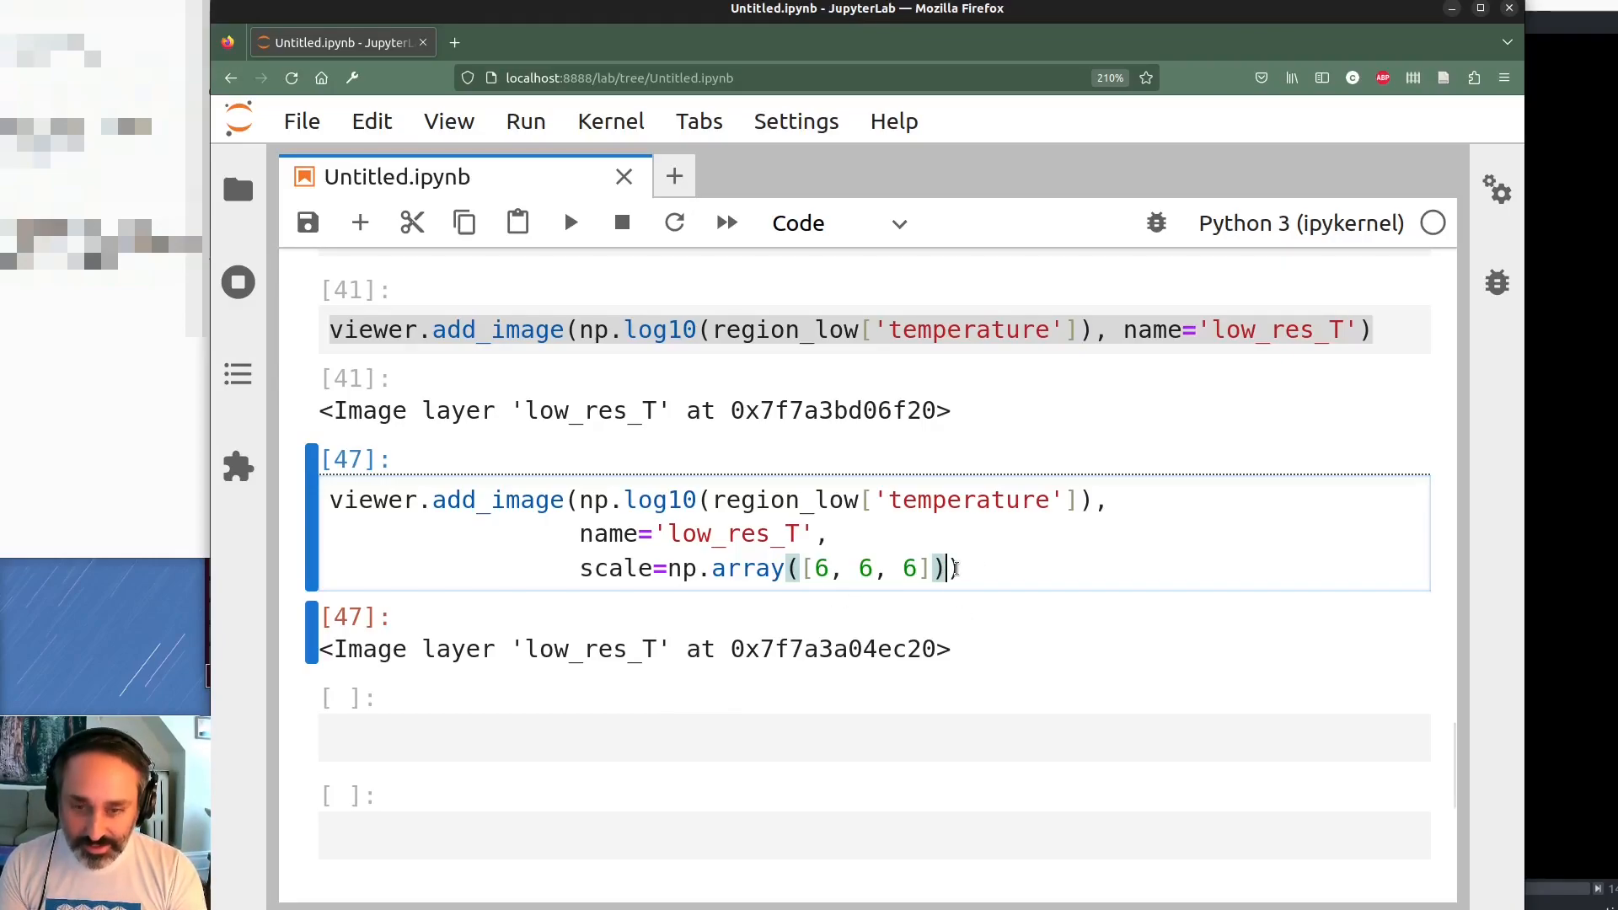
scroll(870, 685, up, 2)
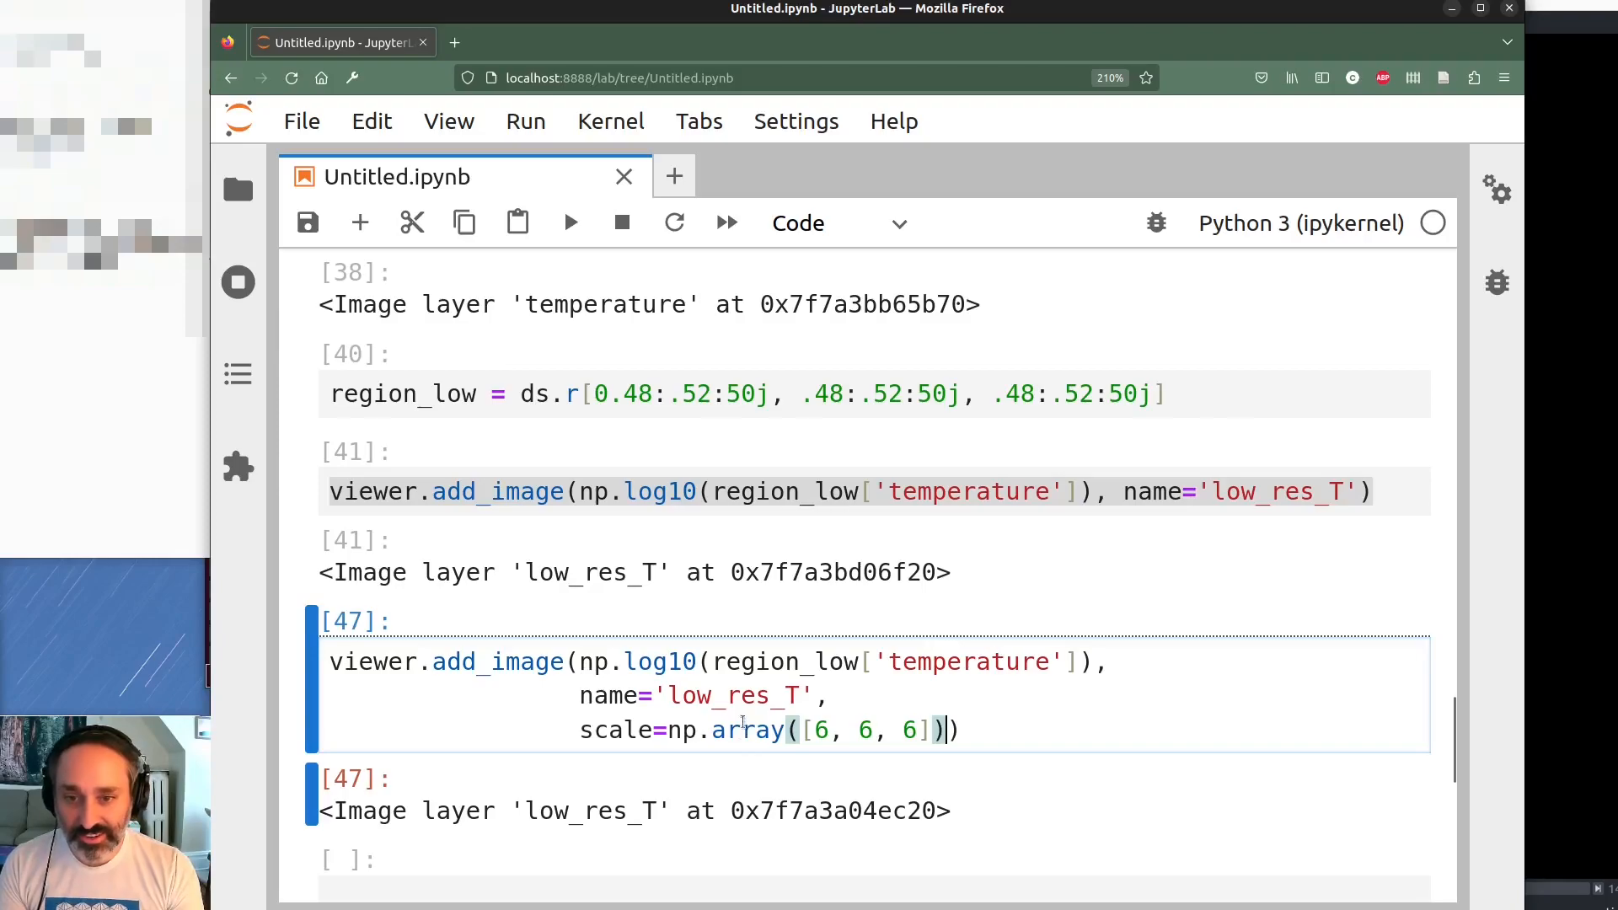
scroll(604, 559, down, 2)
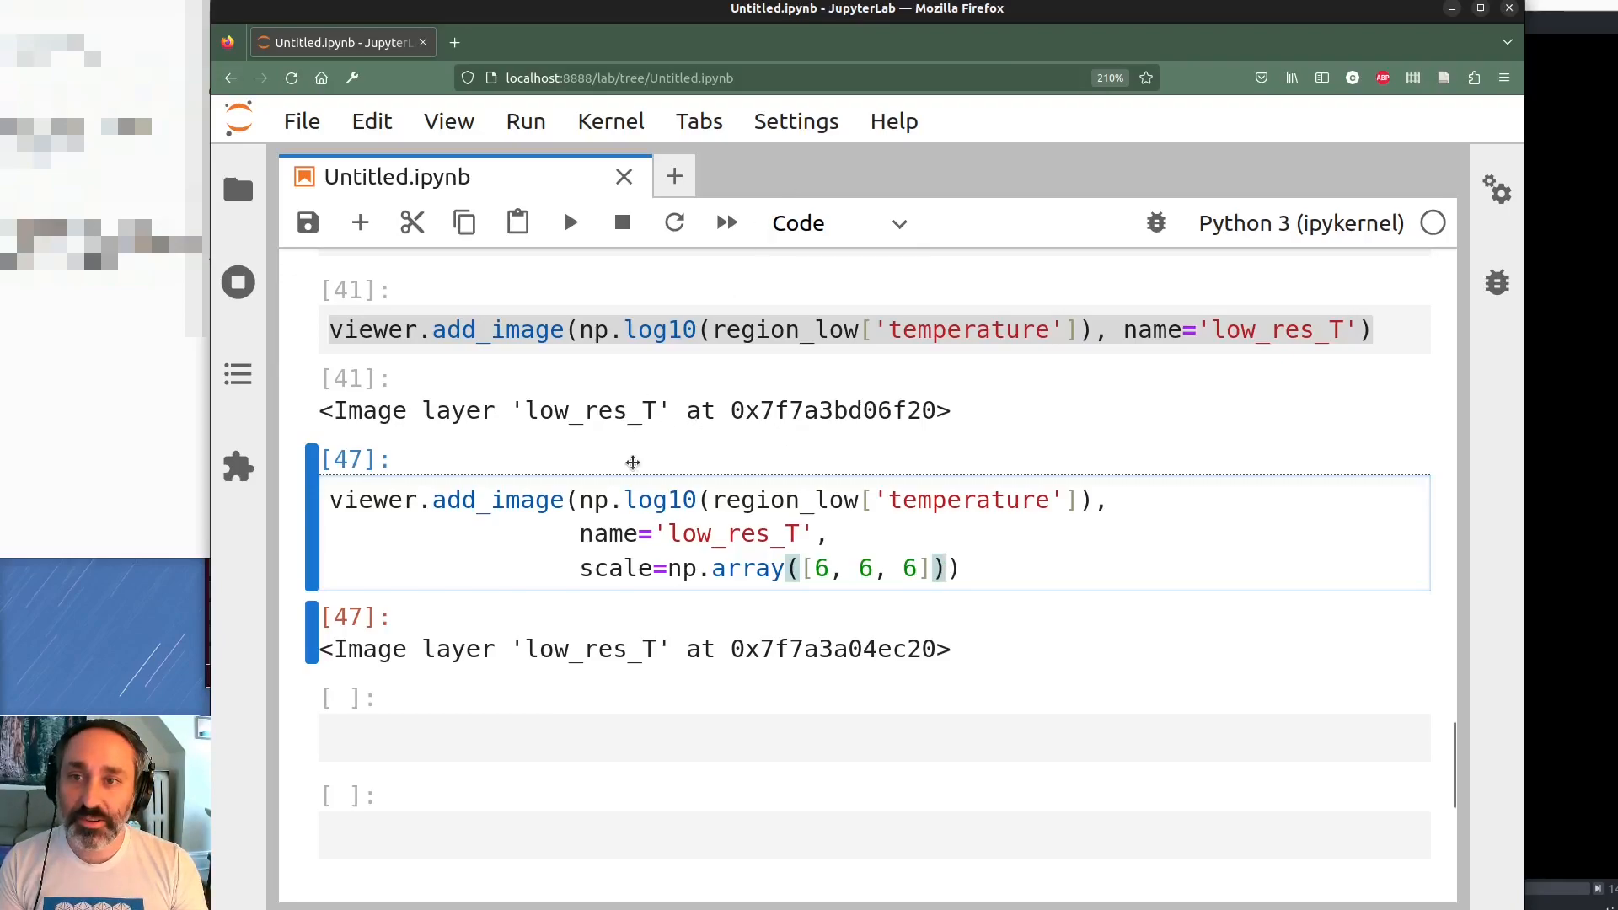
scroll(633, 462, up, 10)
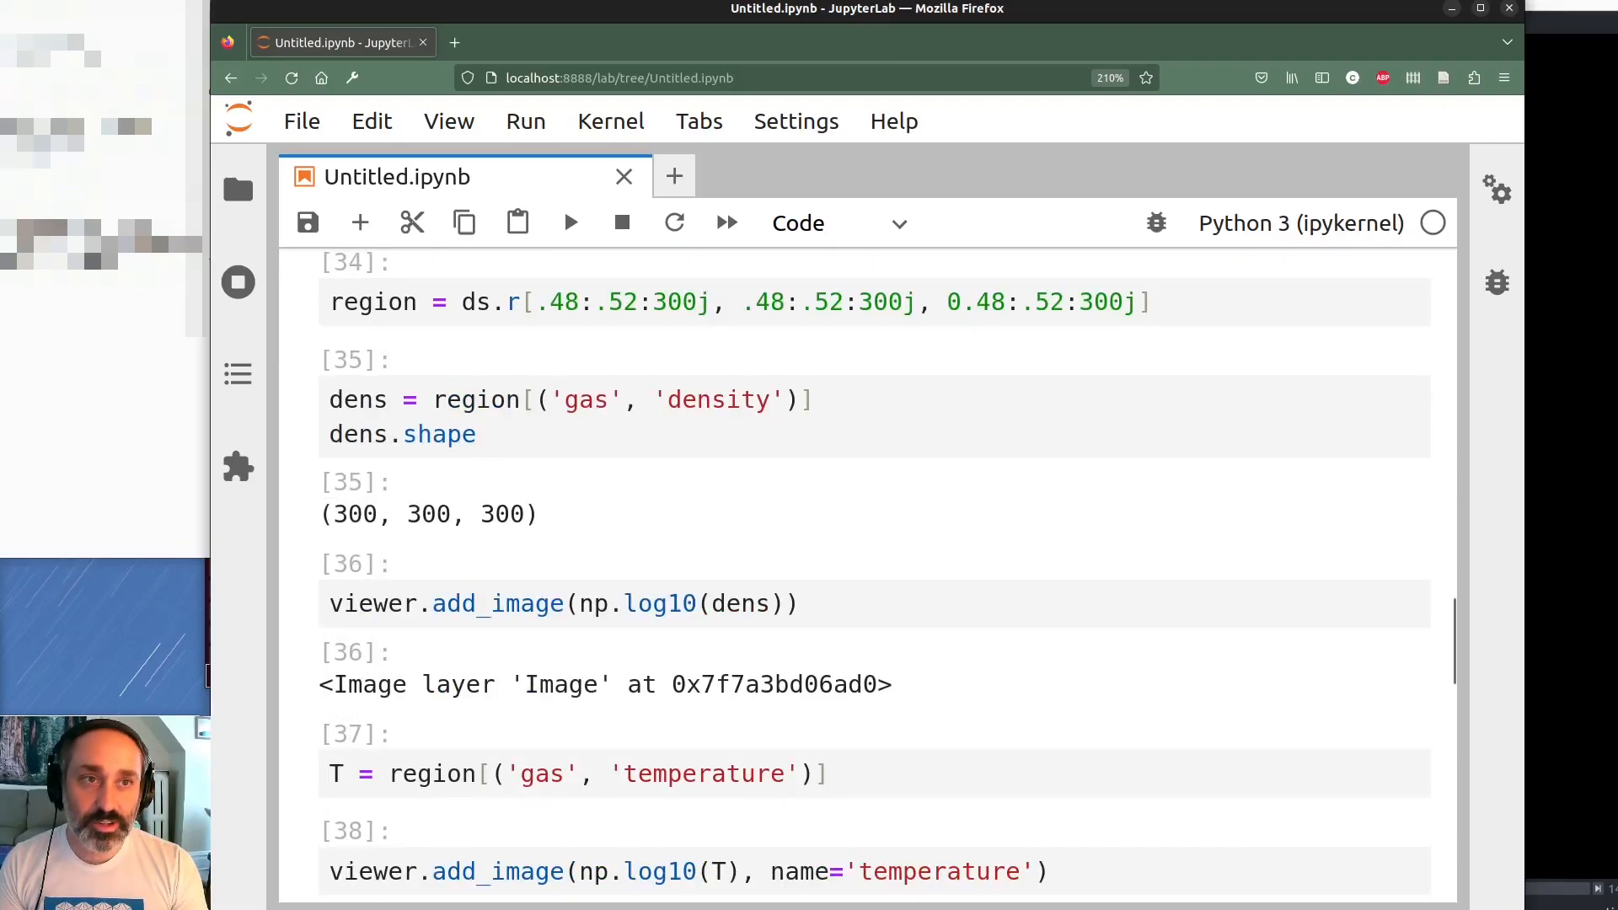
Switch to napari, delete the low_res_T layer, and rotate the remaining temperature and density layers in 3D display
click(1549, 17)
click(437, 524)
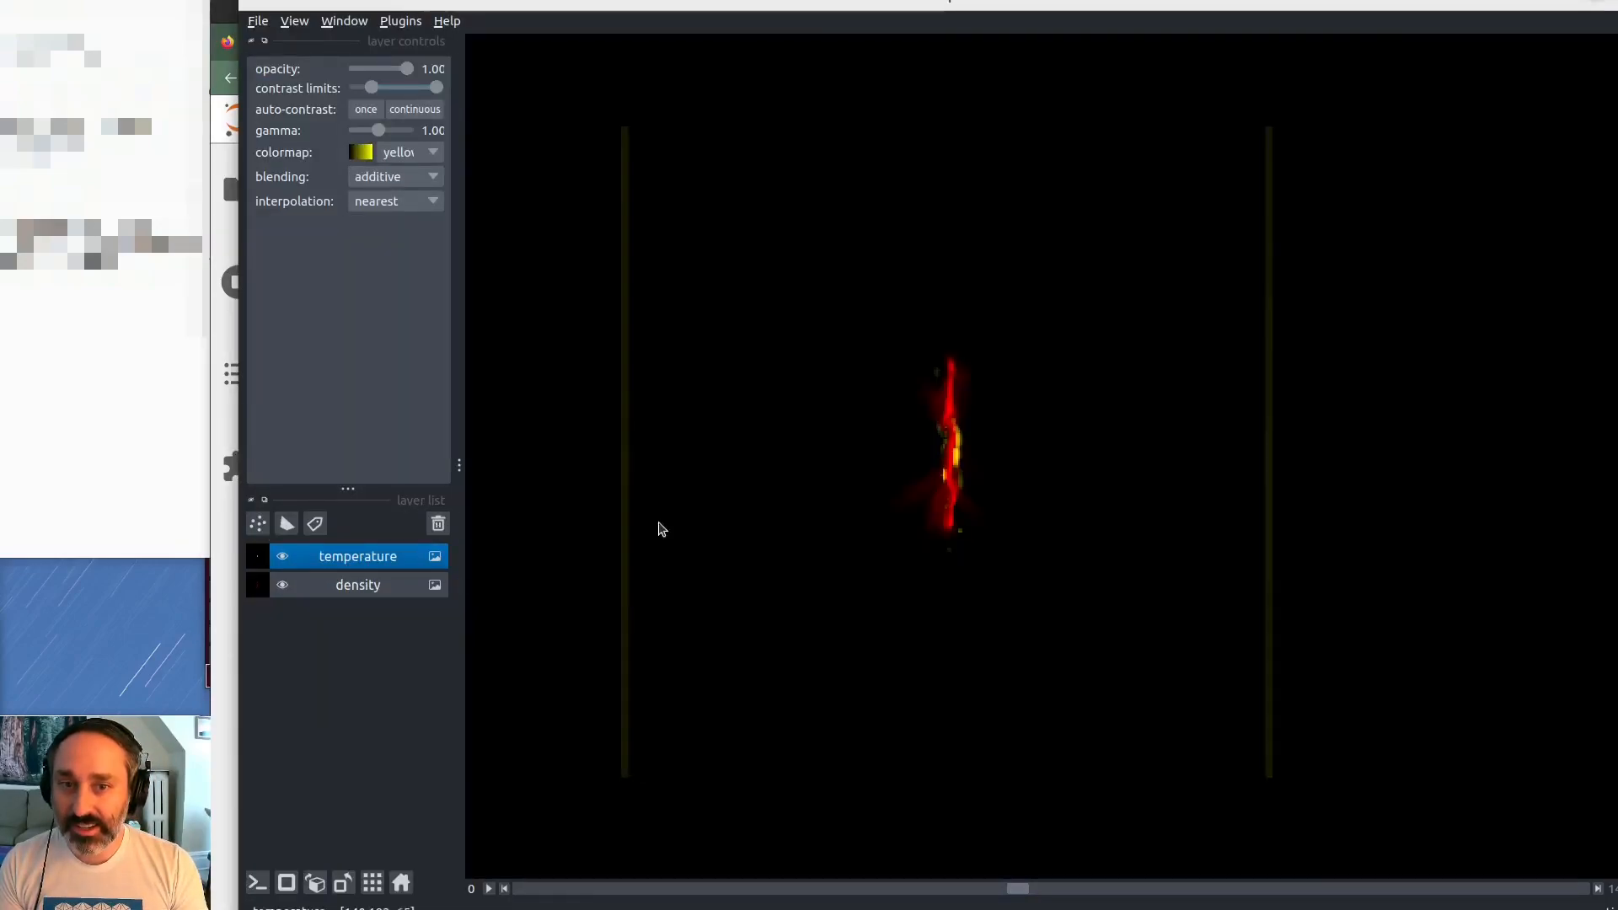
scroll(970, 474, up, 5)
scroll(954, 532, down, 4)
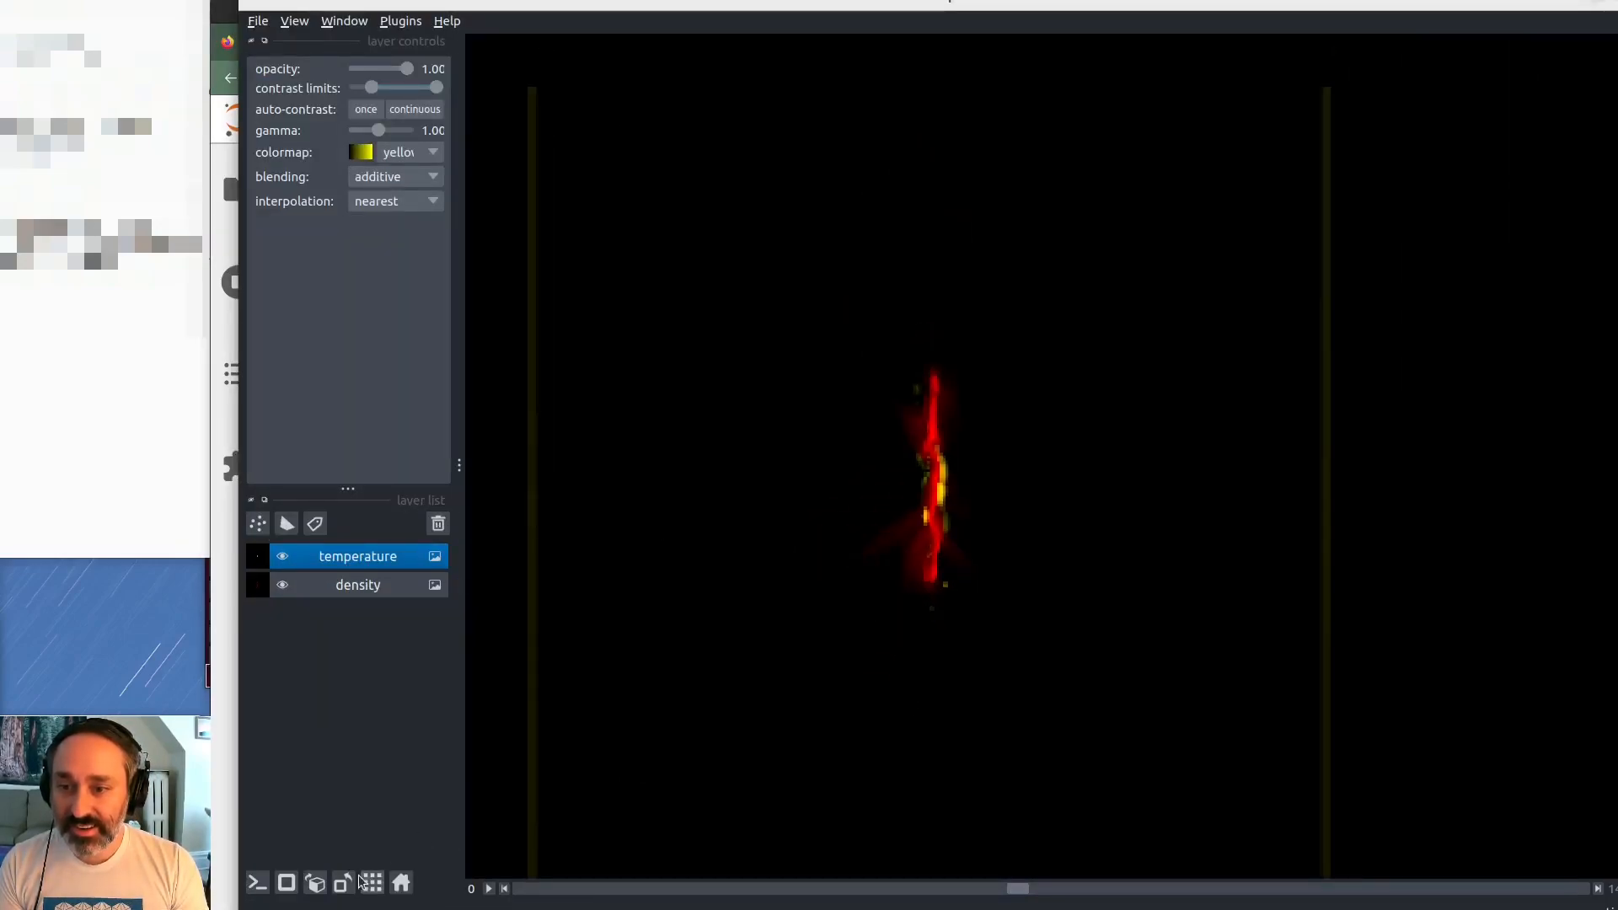
click(286, 882)
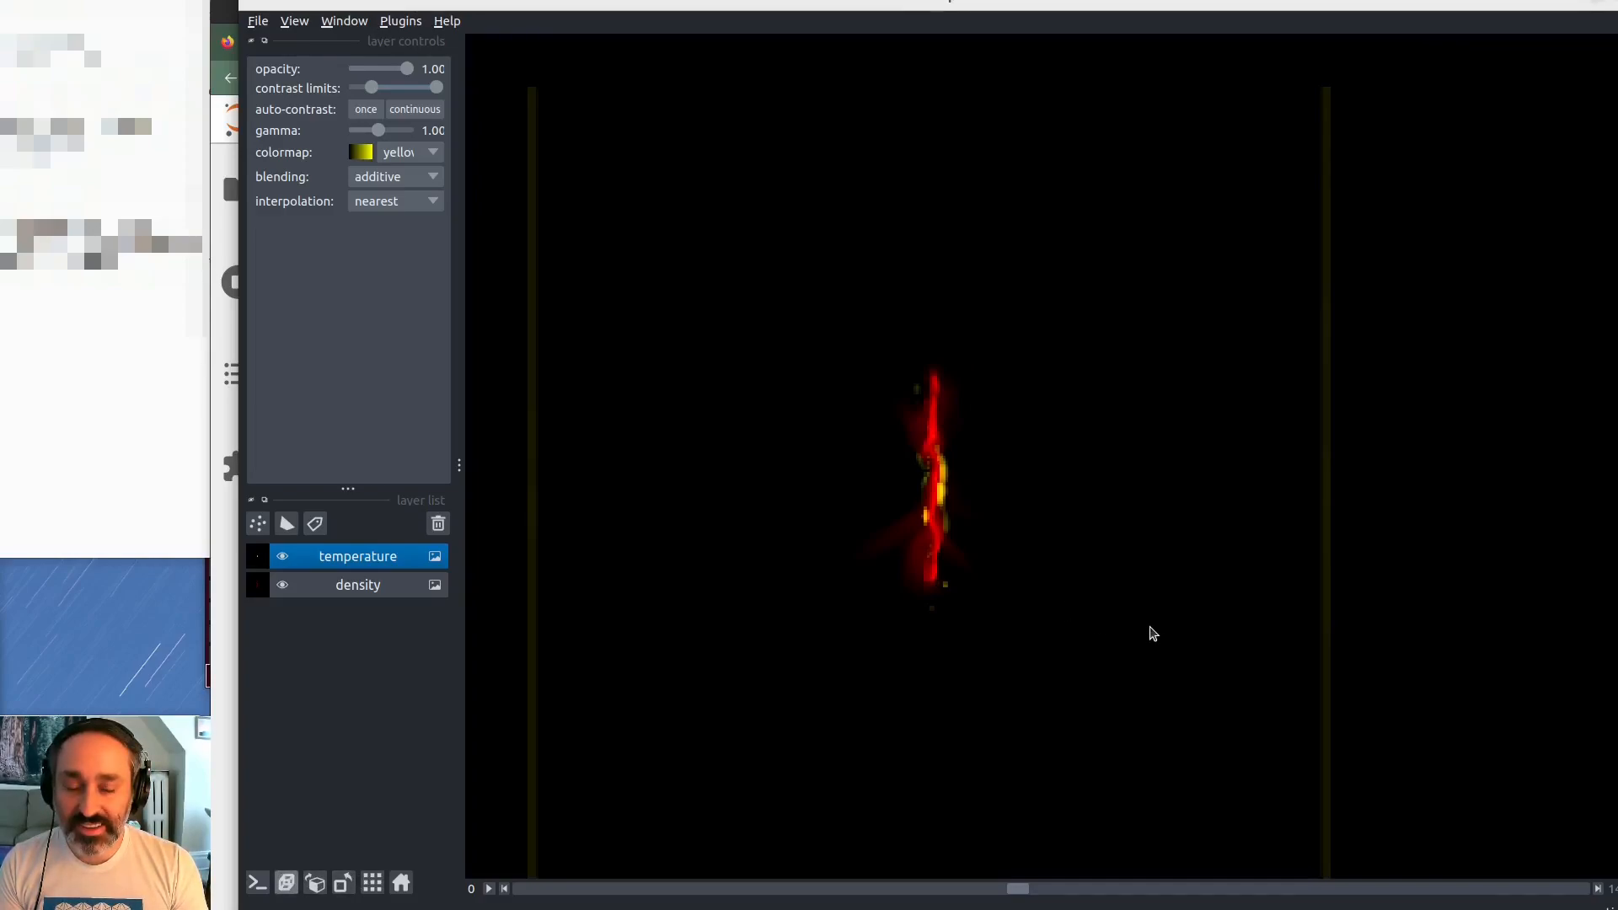
mouse_move(1152, 584)
mouse_down()
mouse_move(1045, 537)
mouse_move(1126, 578)
mouse_up()
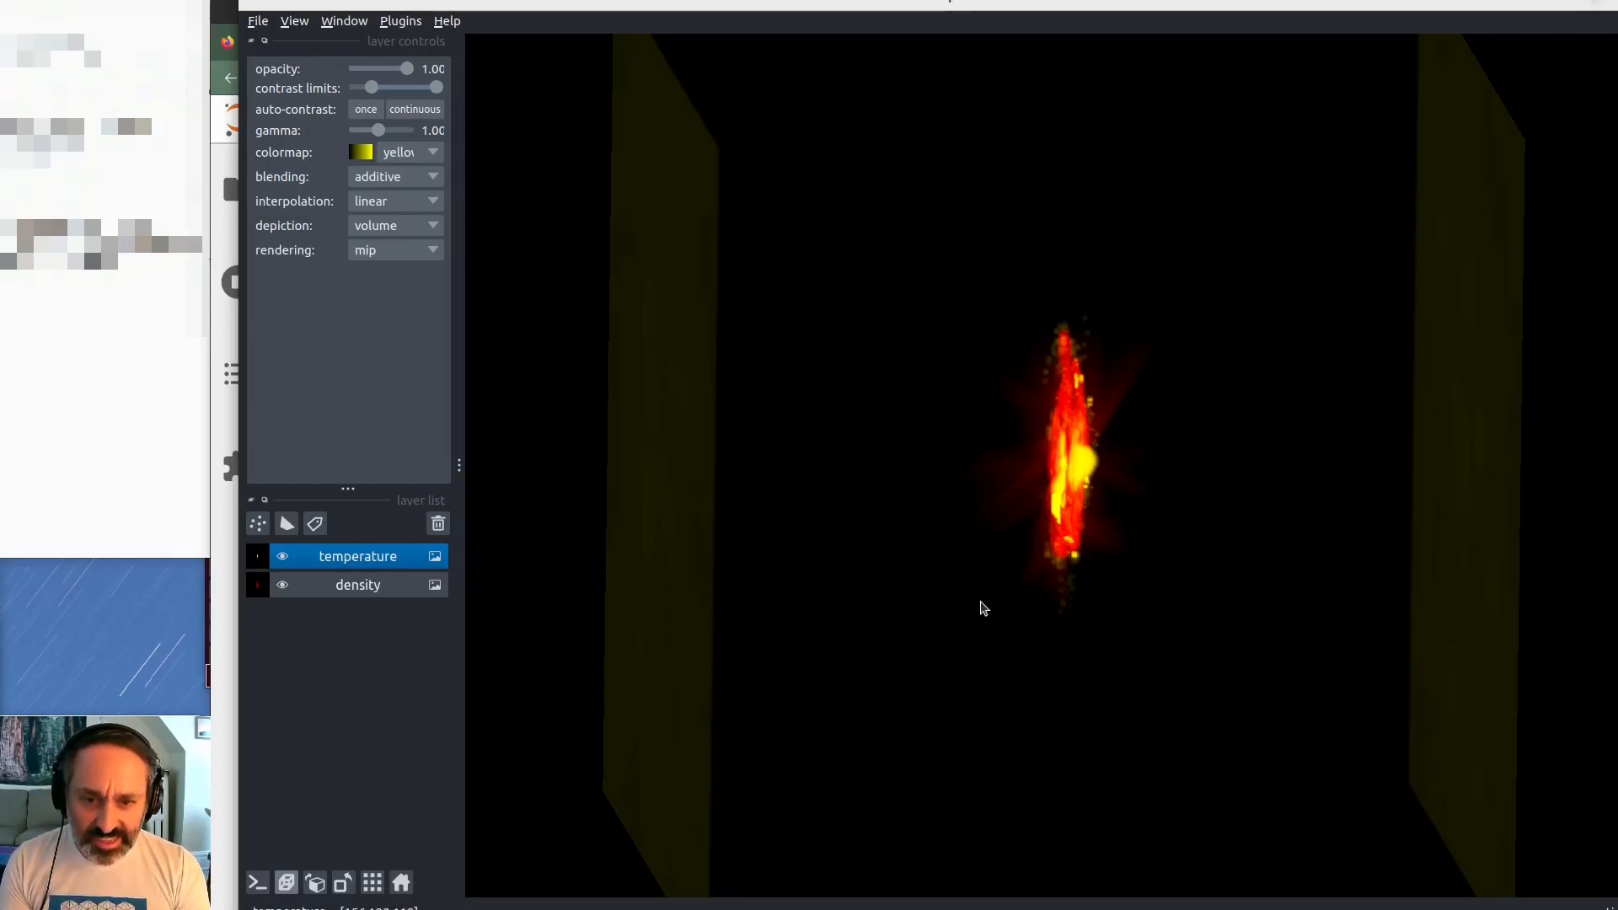
Review the density plot and the ds.r region definition in the JupyterLab notebook, and return to the 3D volume in napari
click(211, 510)
scroll(703, 430, up, 20)
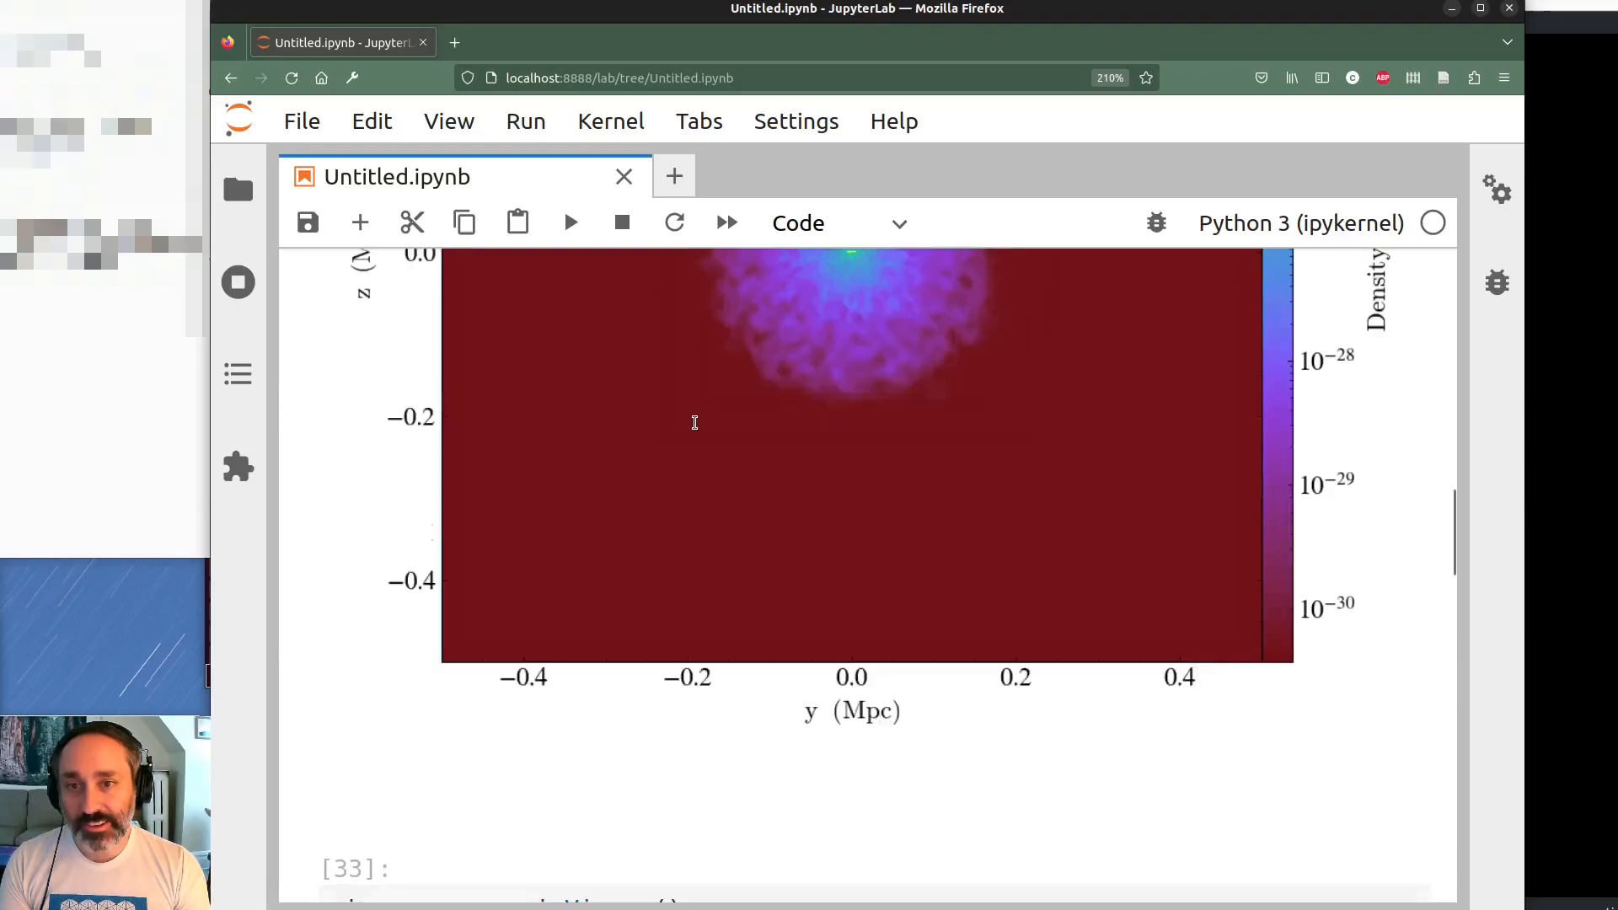
scroll(703, 430, down, 5)
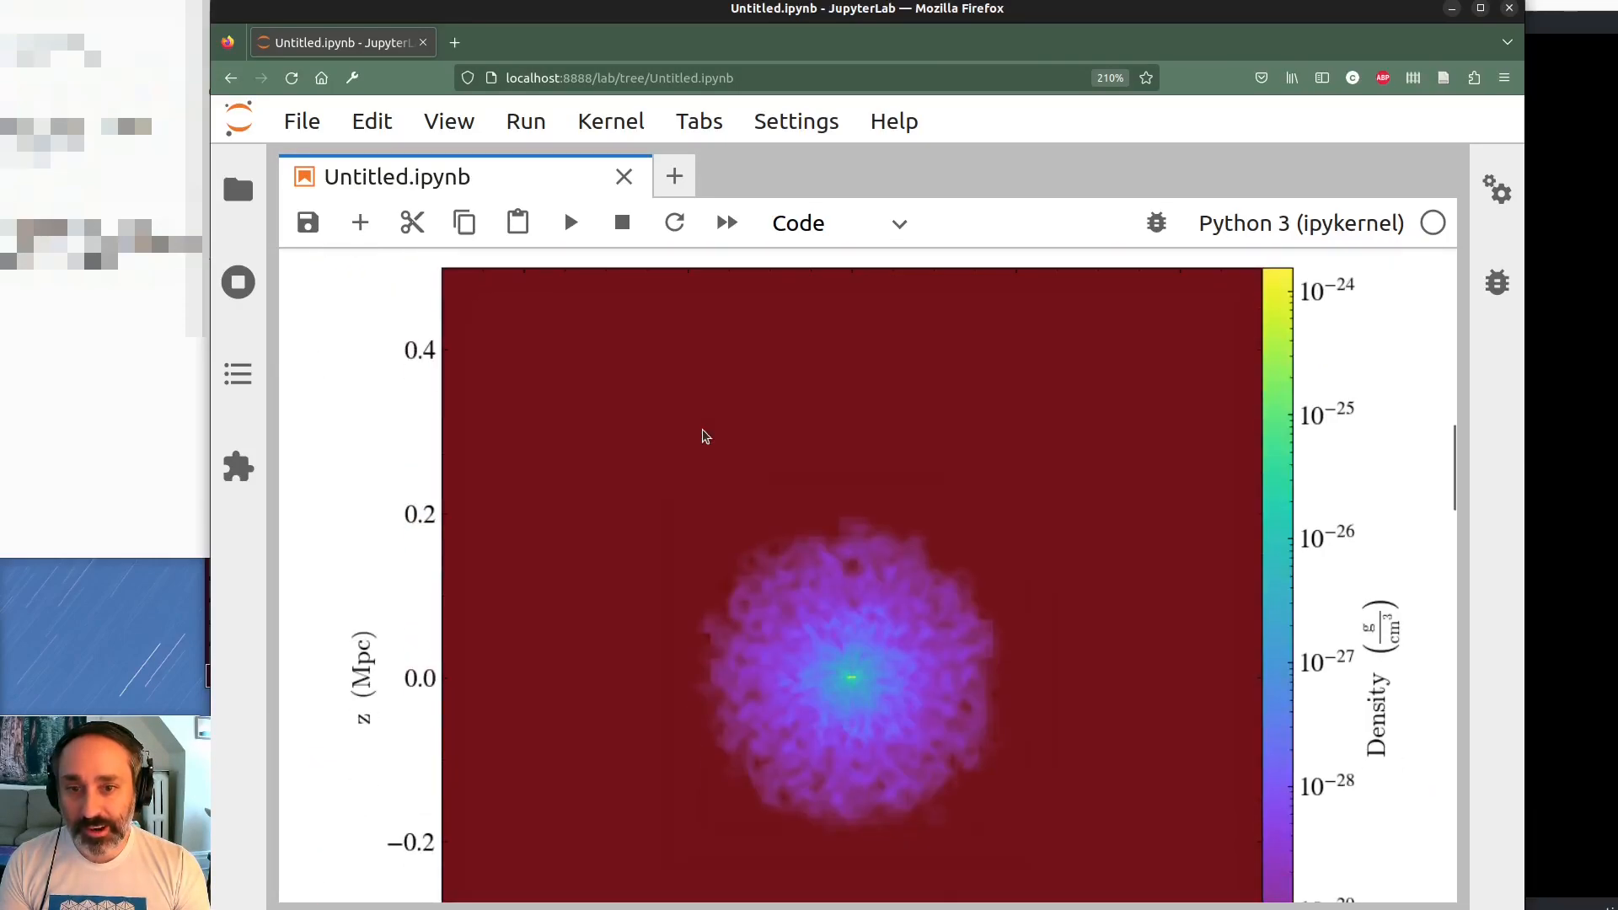
scroll(703, 434, down, 10)
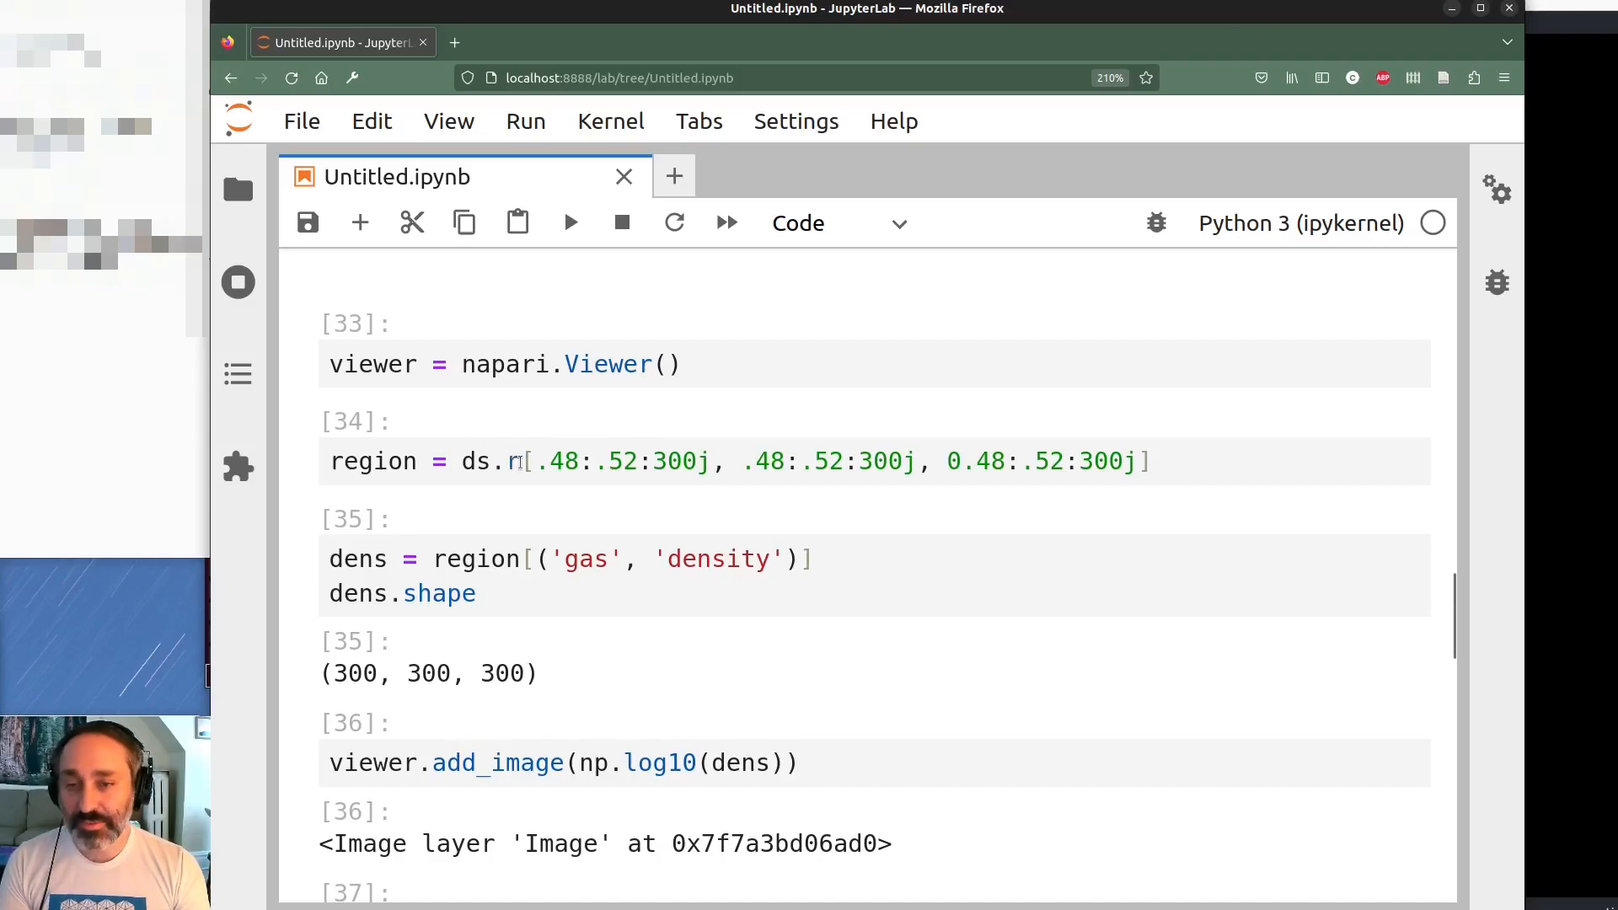
click(520, 463)
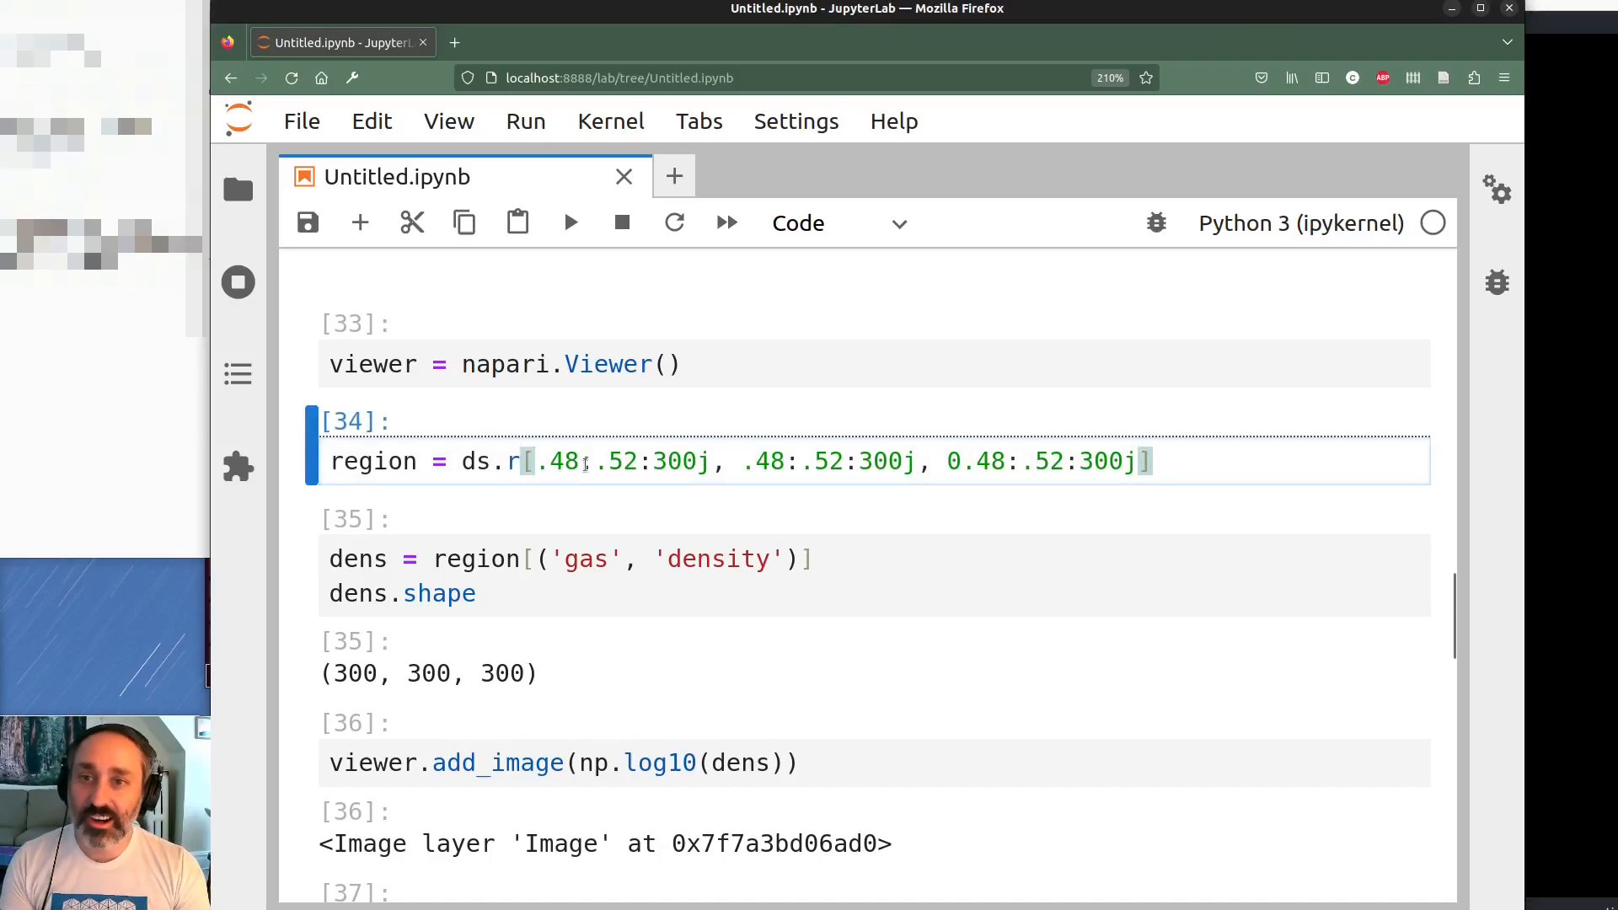
click(1556, 2)
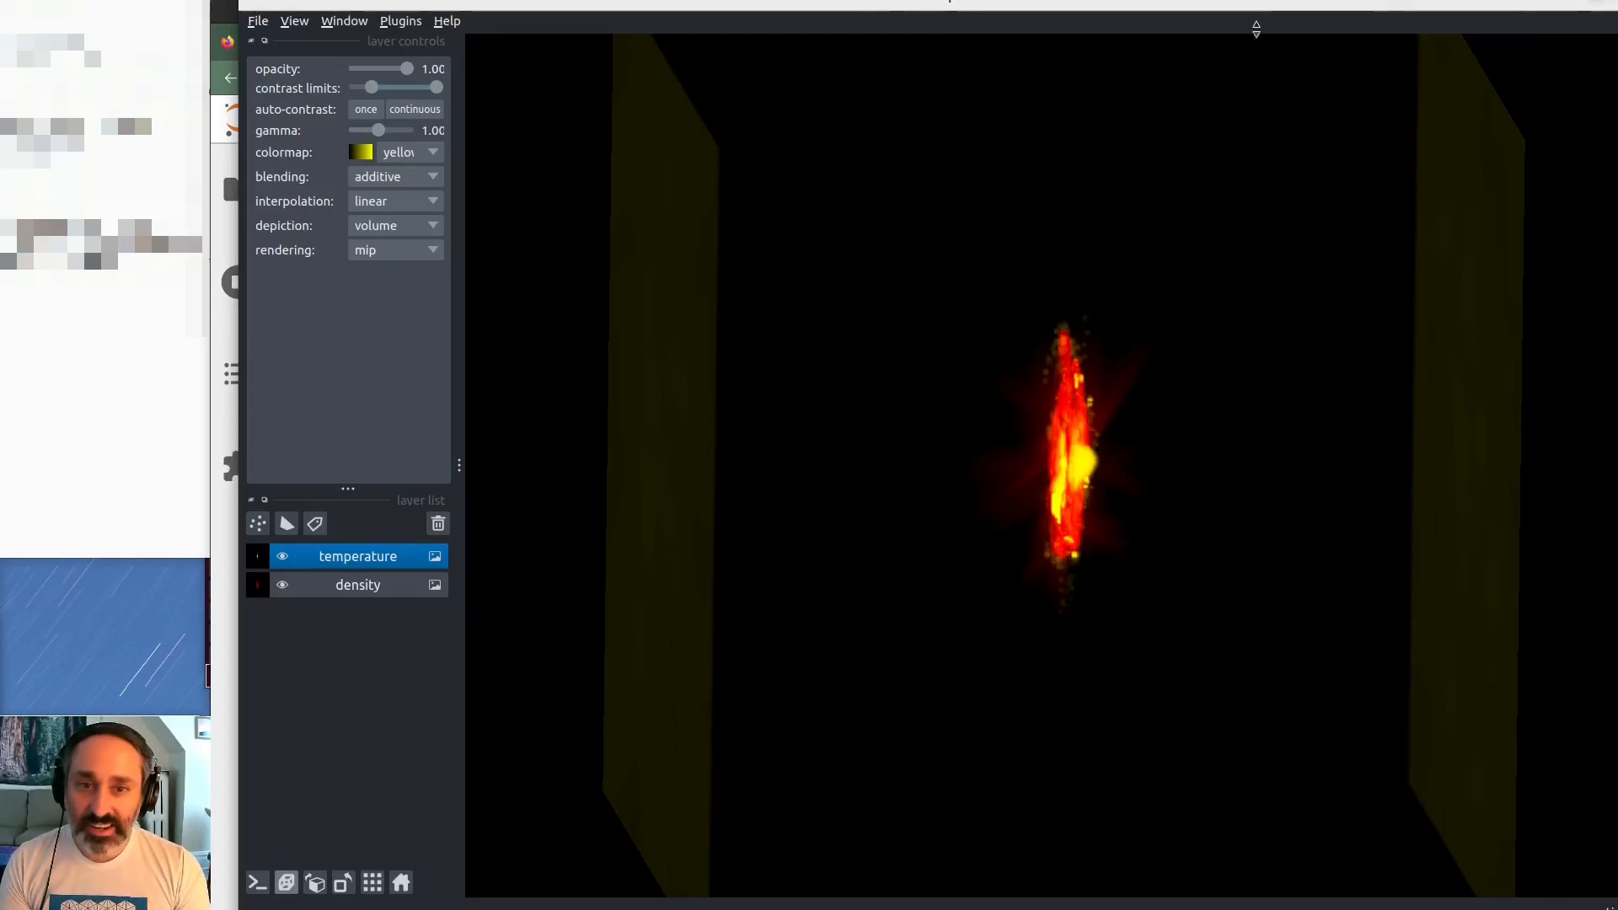